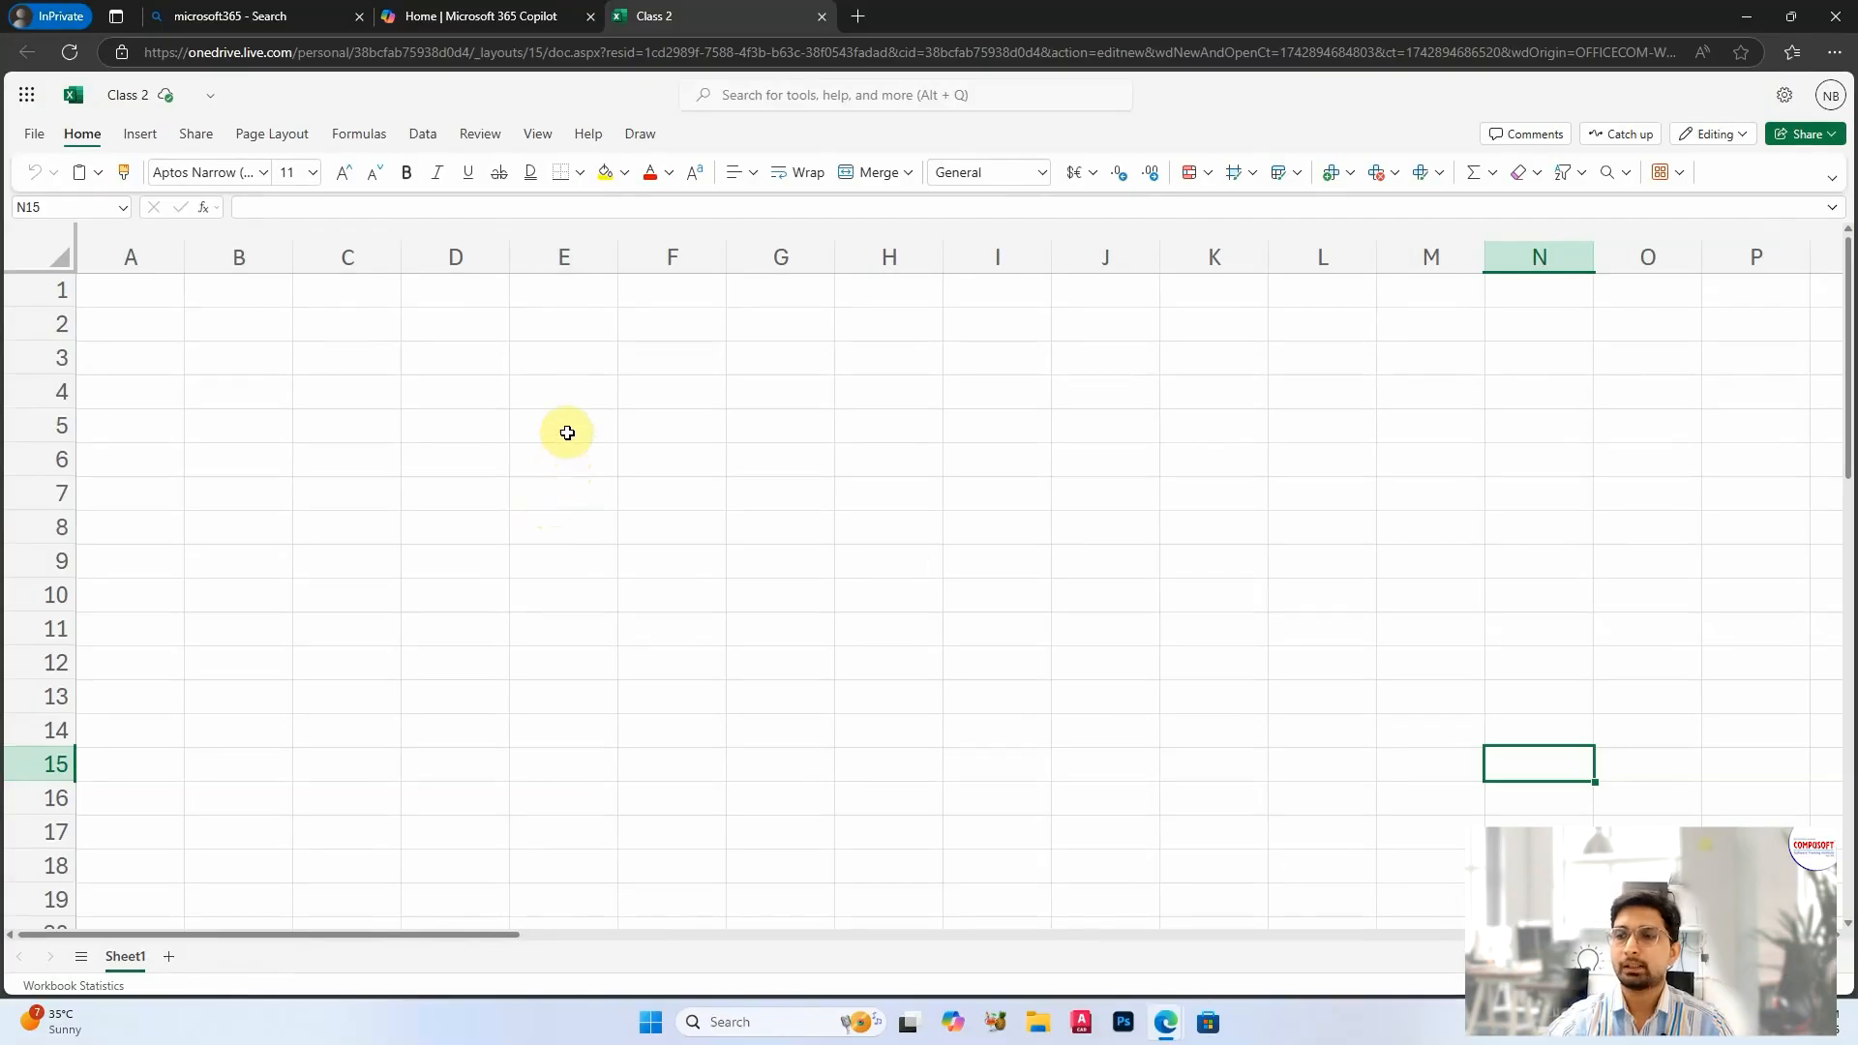
Step: Enter the column headers NAME in B2 and AGE in C2
click(247, 322)
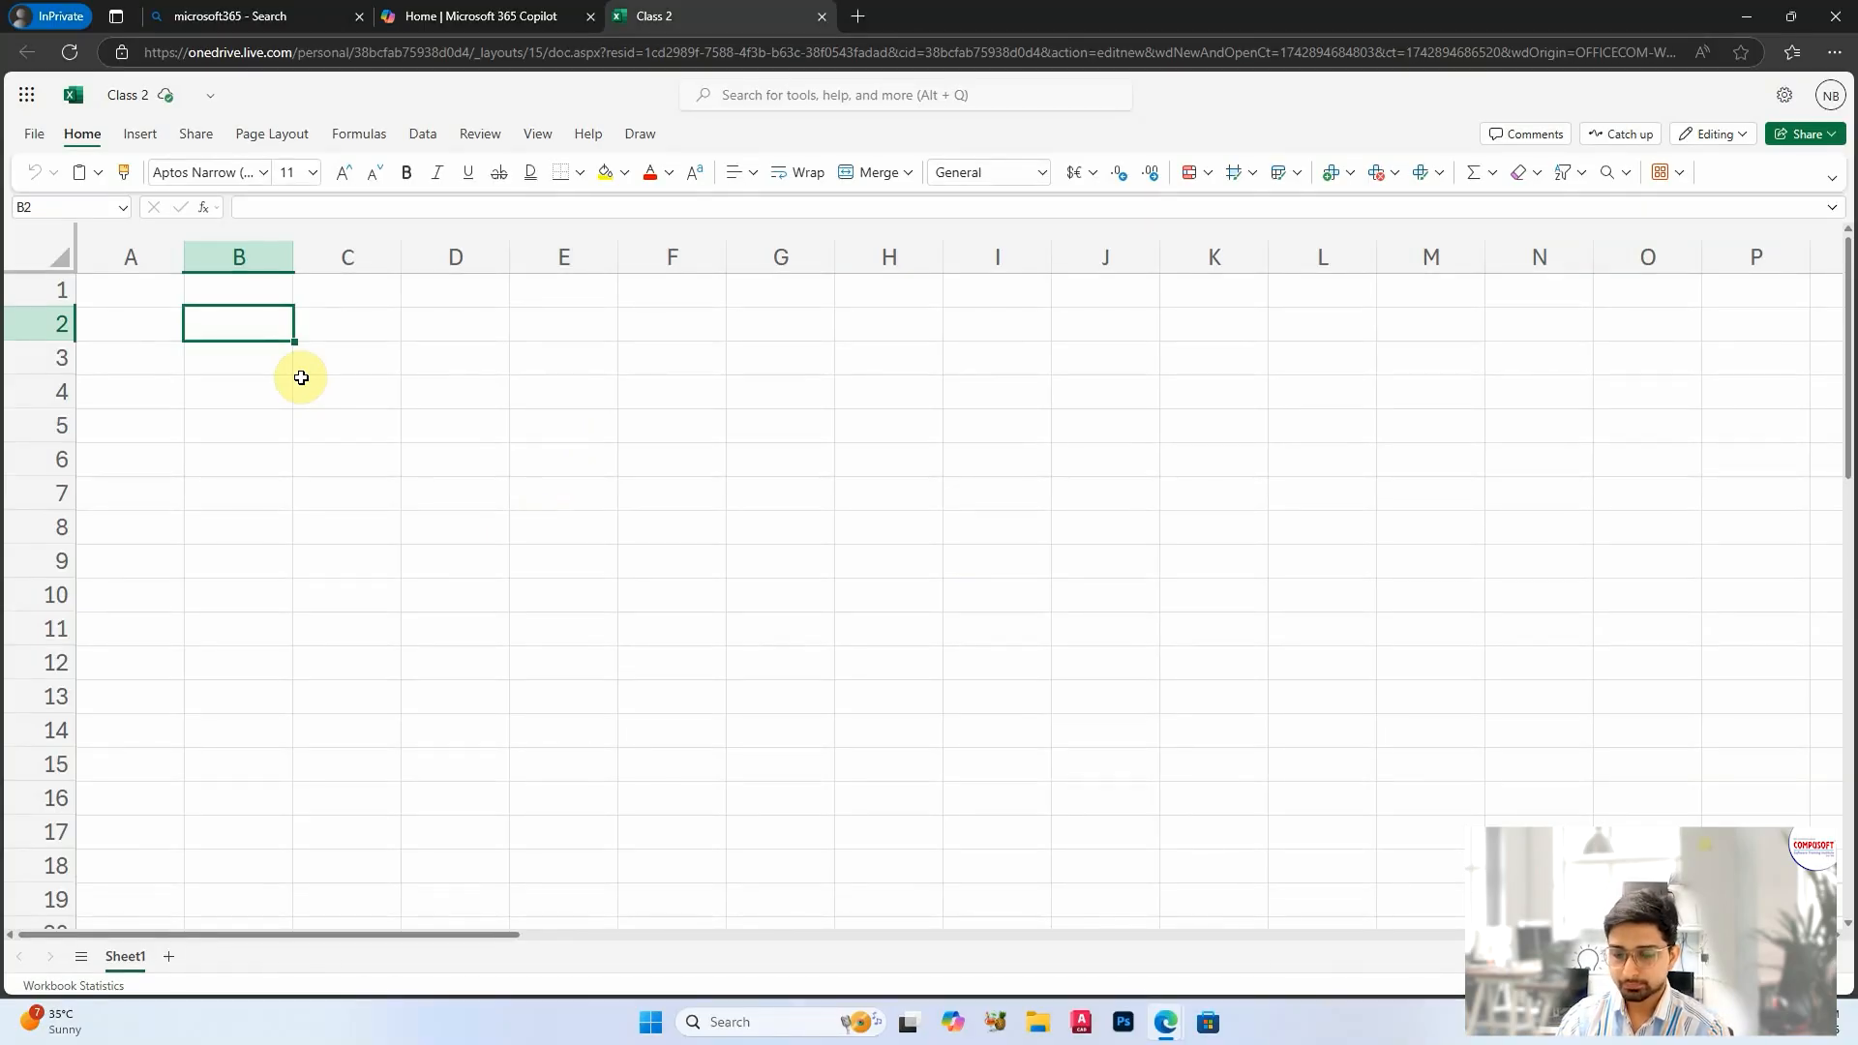
text(NAME)
key(Tab)
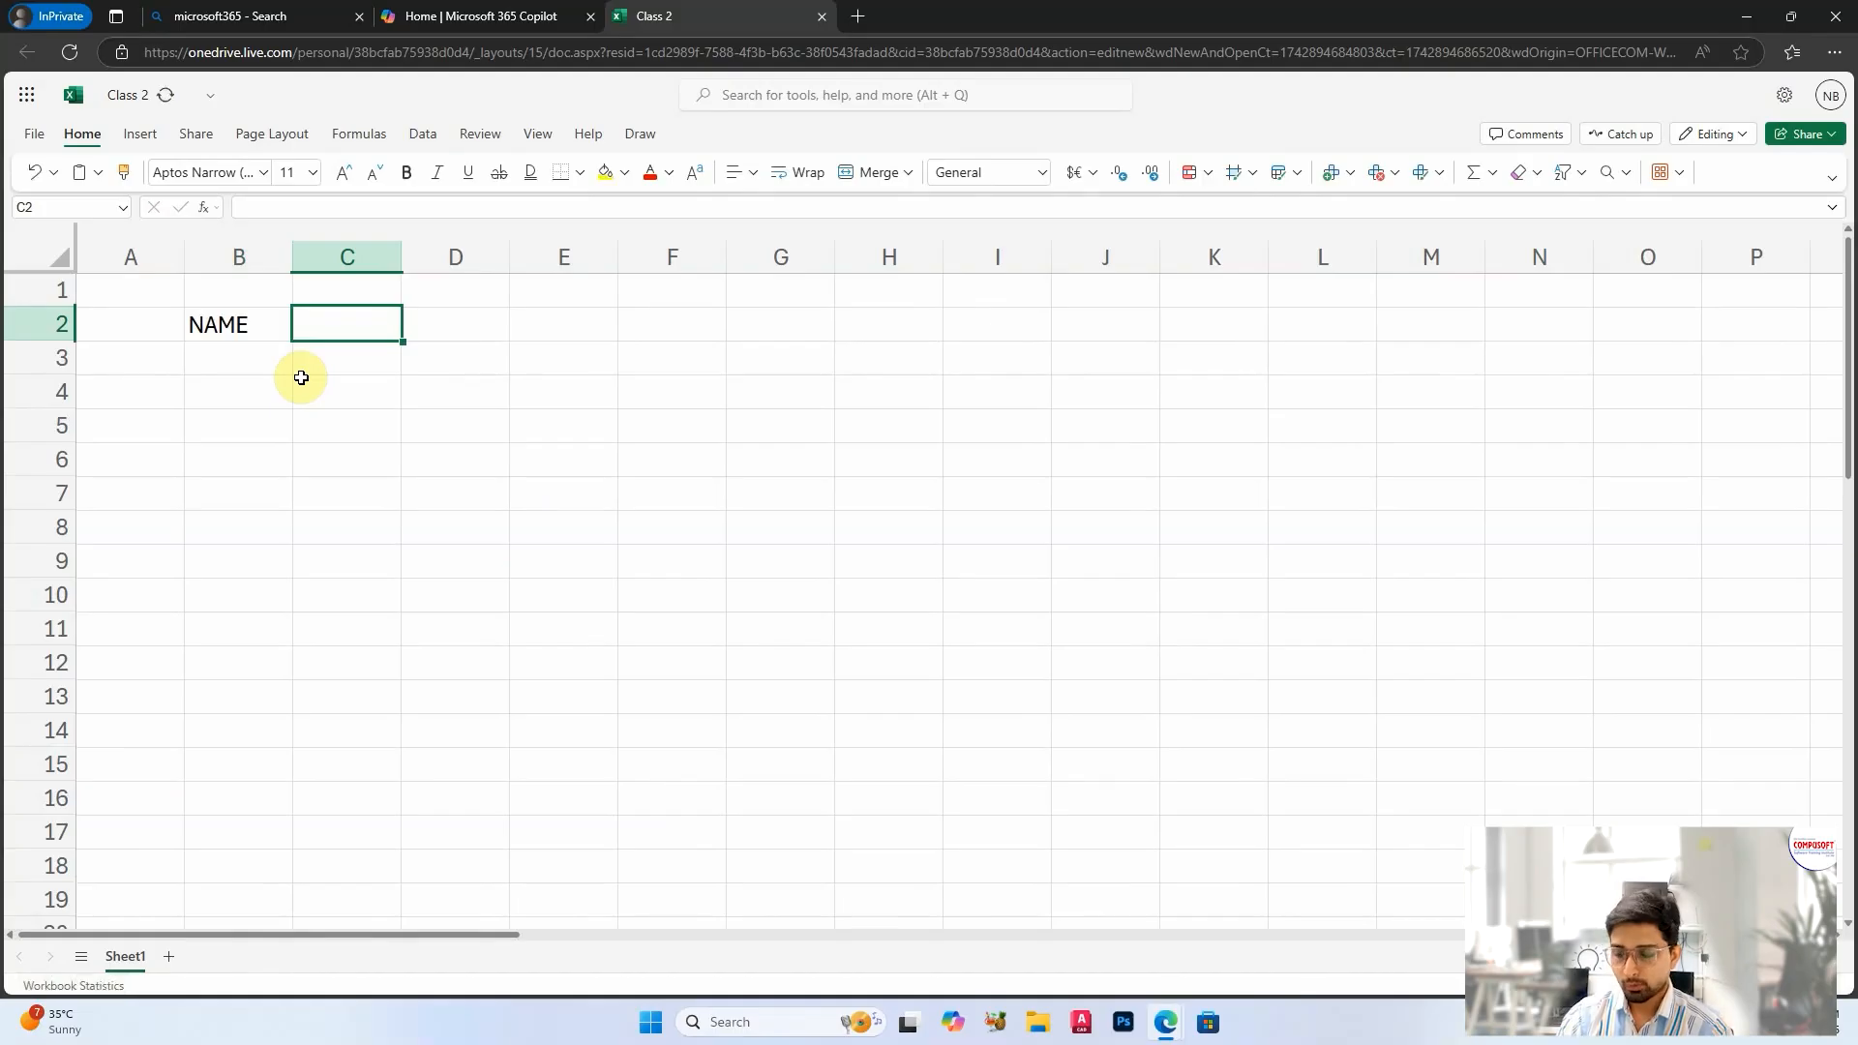
text(AGE)
key(Return)
Step: Fill B3 to B11 of the NAME column with nine people's first names, one per row
text(SAMEER)
key(Return)
text(TINA)
key(Return)
text(KUNA)
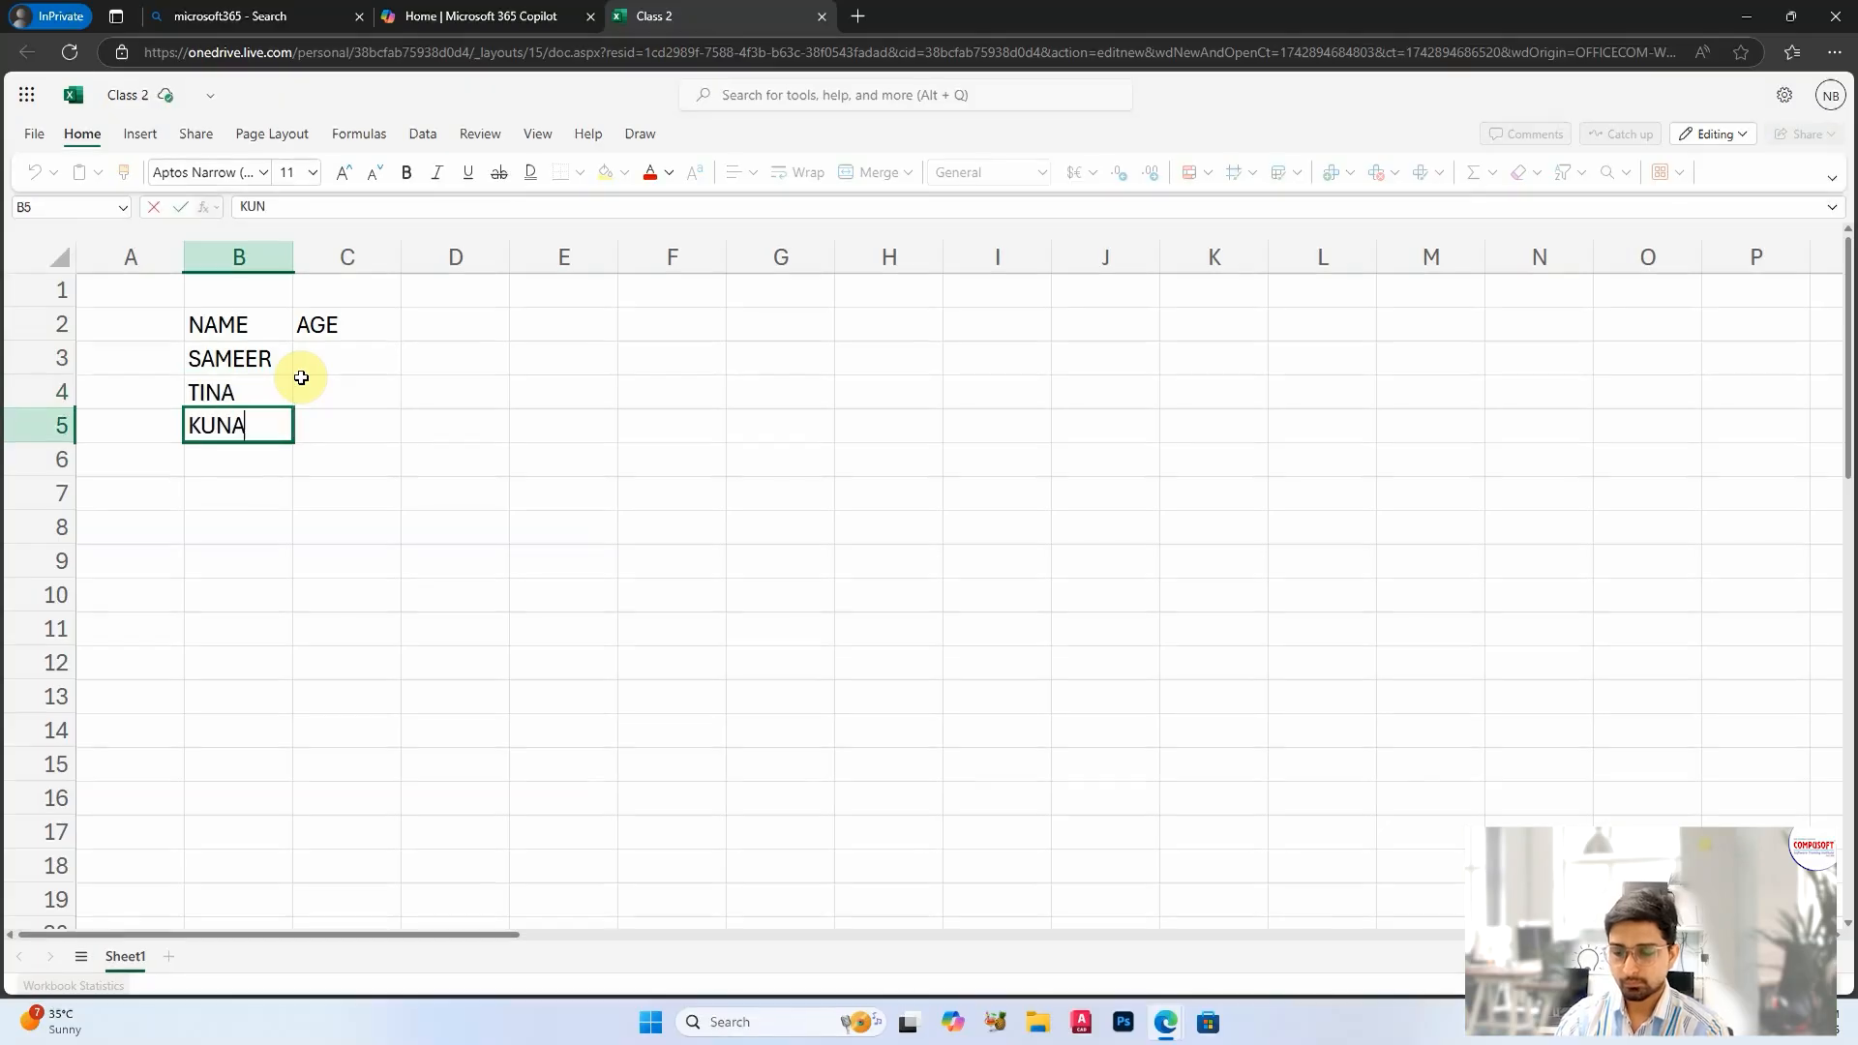
text(L)
key(Return)
text(POOJA)
key(Return)
text(U)
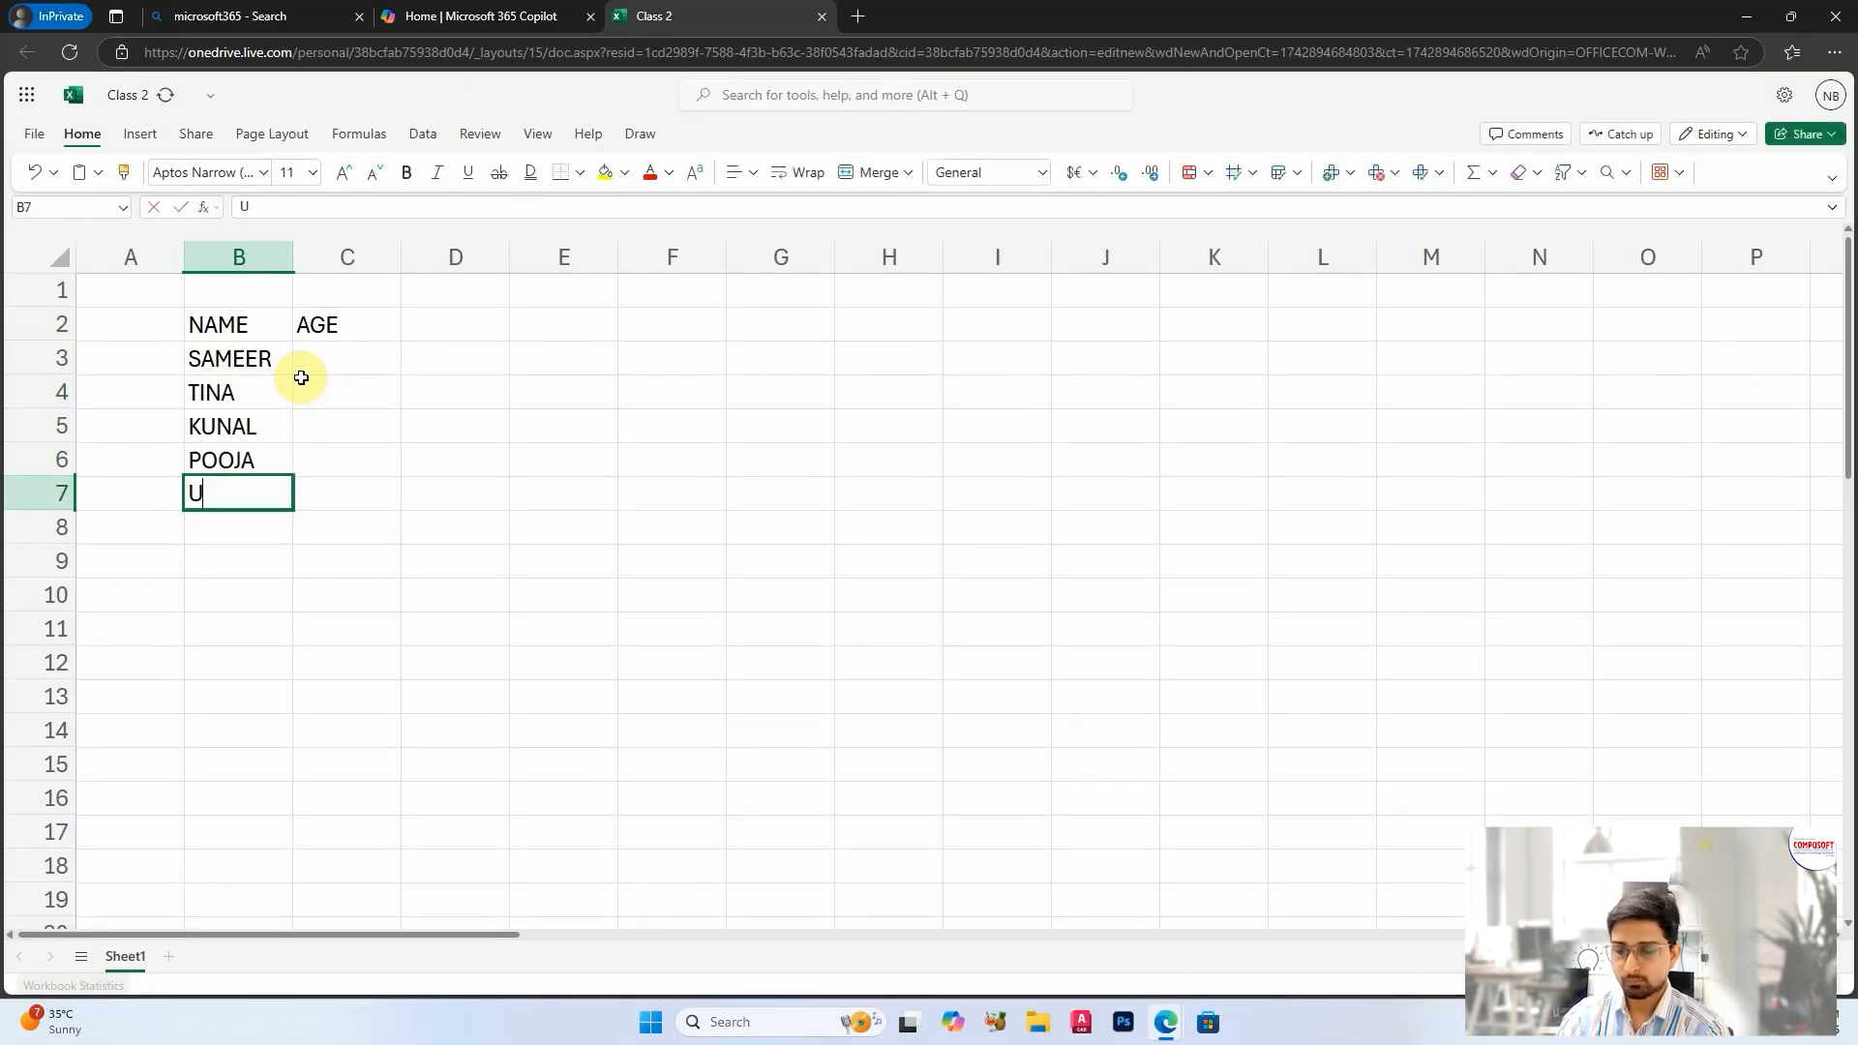
text(MA)
key(Return)
text(ISHAN)
key(Return)
text(WASIM)
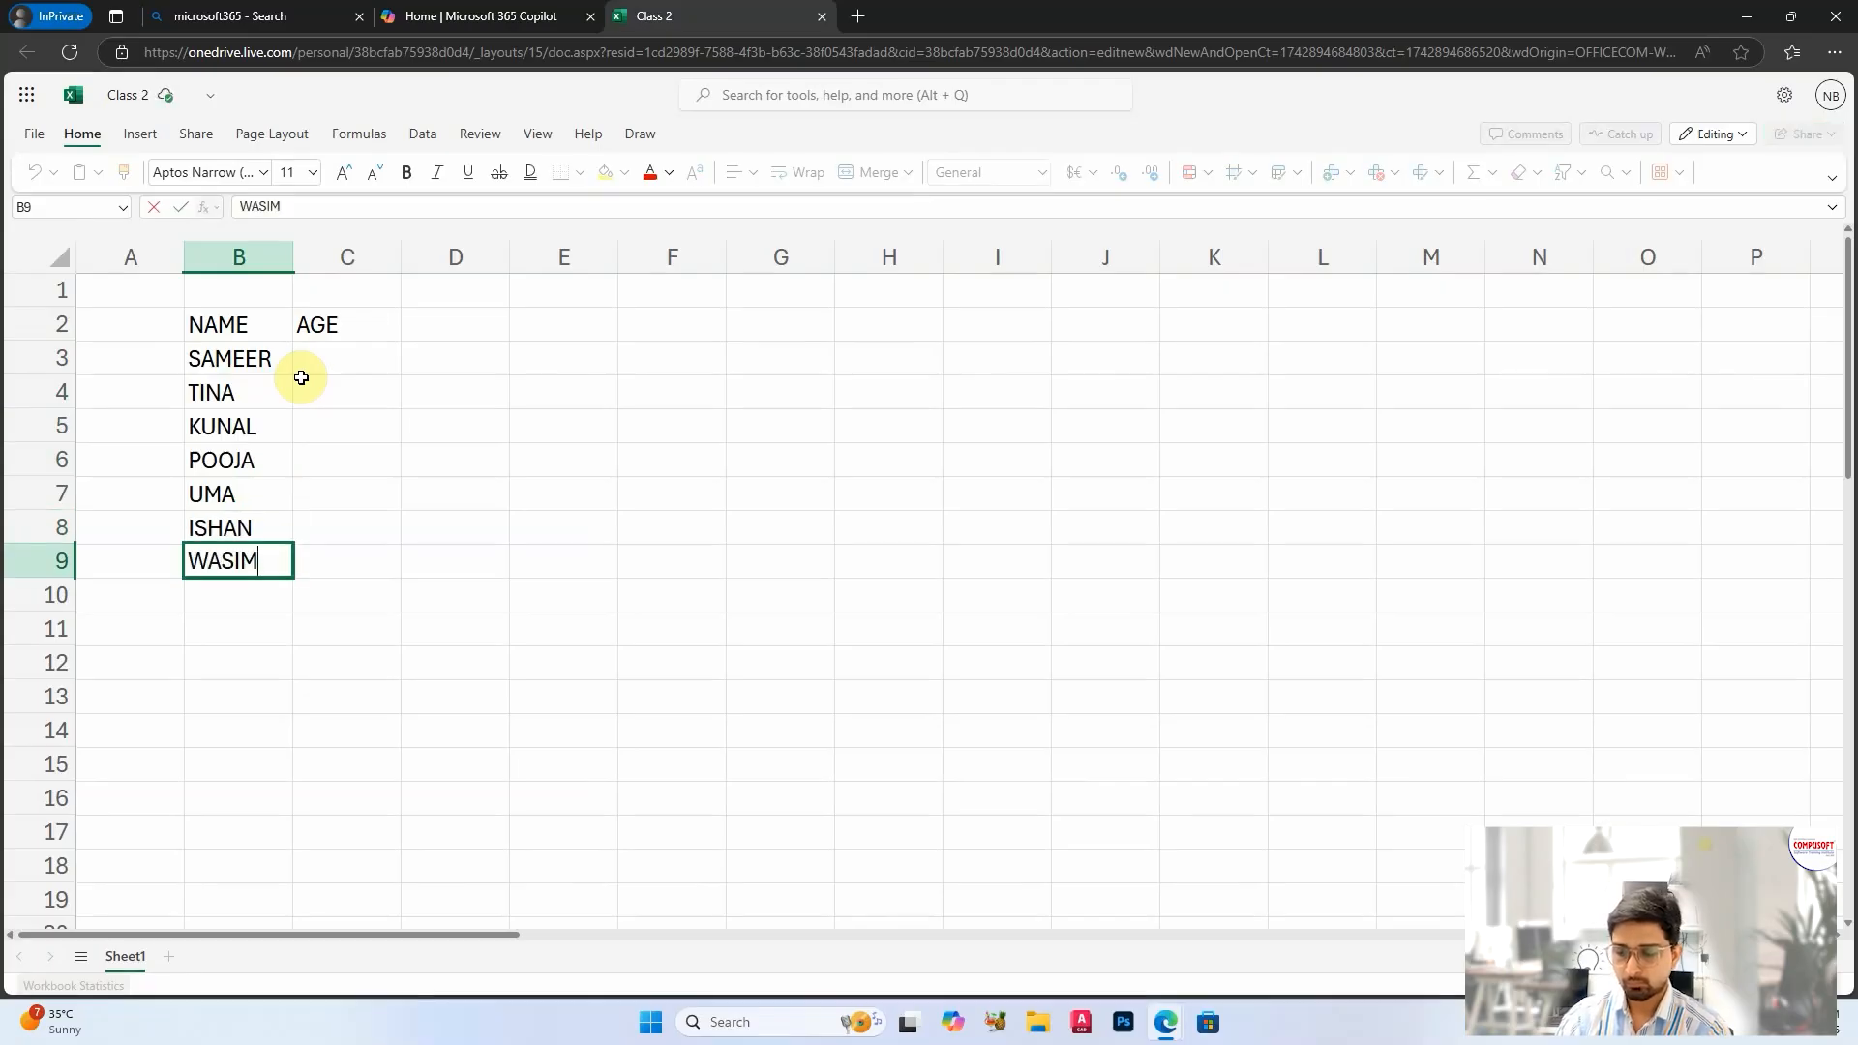
key(Return)
text(RIYA)
key(Return)
text(TARUN)
Step: Enter the ages 15, 26, 35, 48, 71, 45, 10, 25 and 81 in C3 to C11
key(Tab)
key(Up)
key(Up)
key(Up)
key(Up)
key(Up)
key(Up)
key(Up)
key(Up)
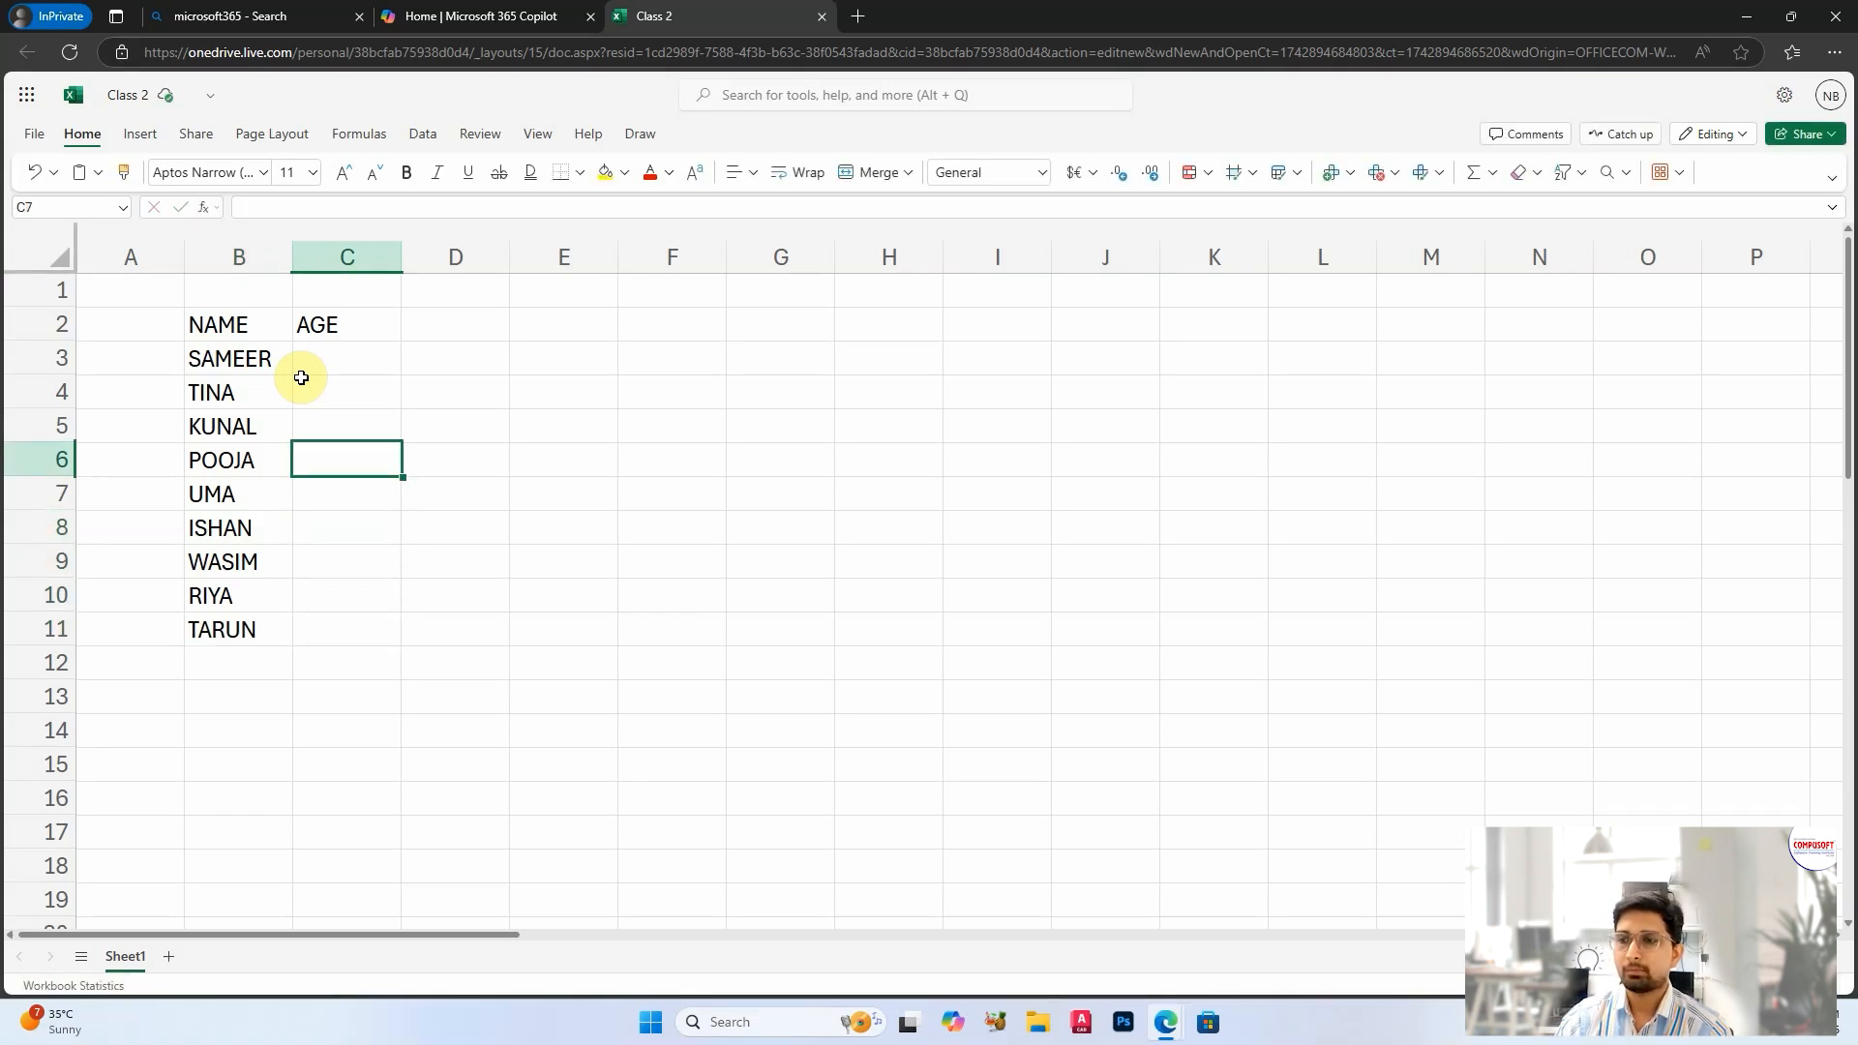
text(15)
key(Return)
text(26)
key(Return)
text(35)
key(Return)
text(48)
key(Return)
text(71)
key(Return)
text(45)
key(Return)
text(10)
key(Return)
text(25)
key(Return)
text(81)
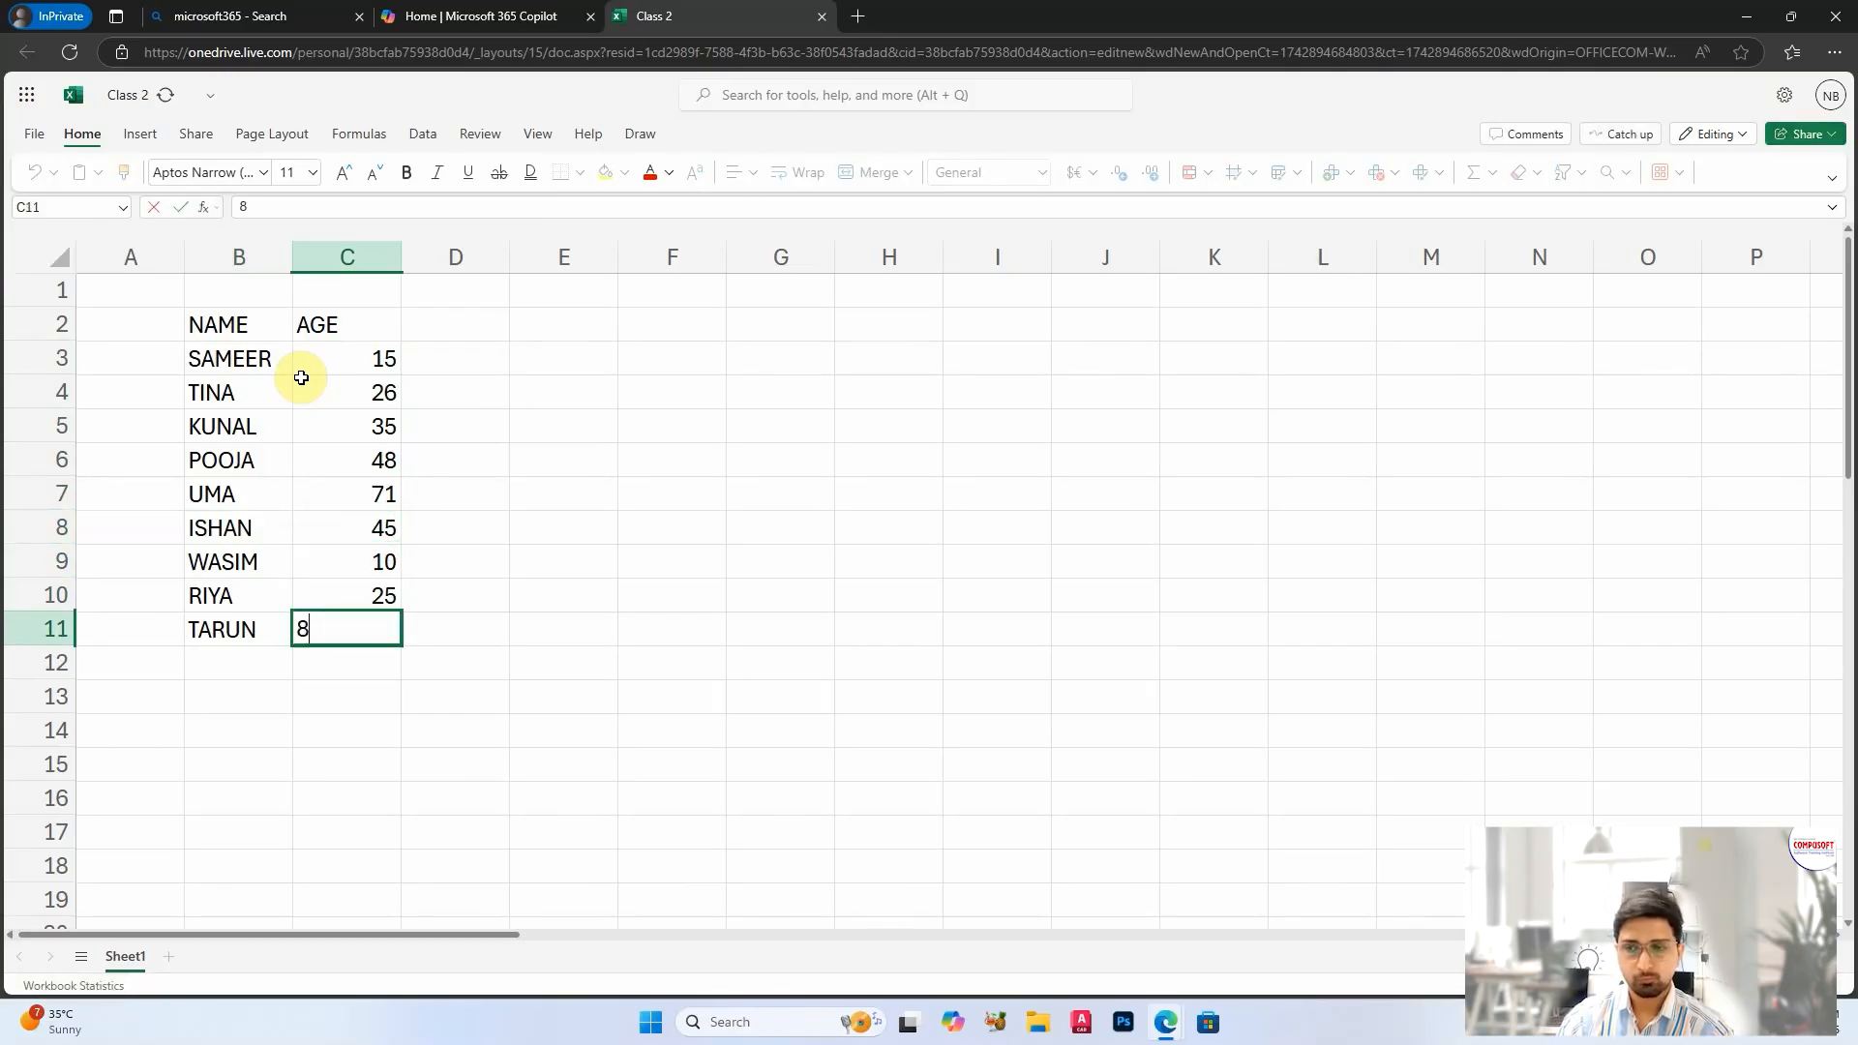
key(Return)
Step: Widen column D and enter the header AGE GROUP in D2
drag(510, 256, 568, 255)
click(530, 321)
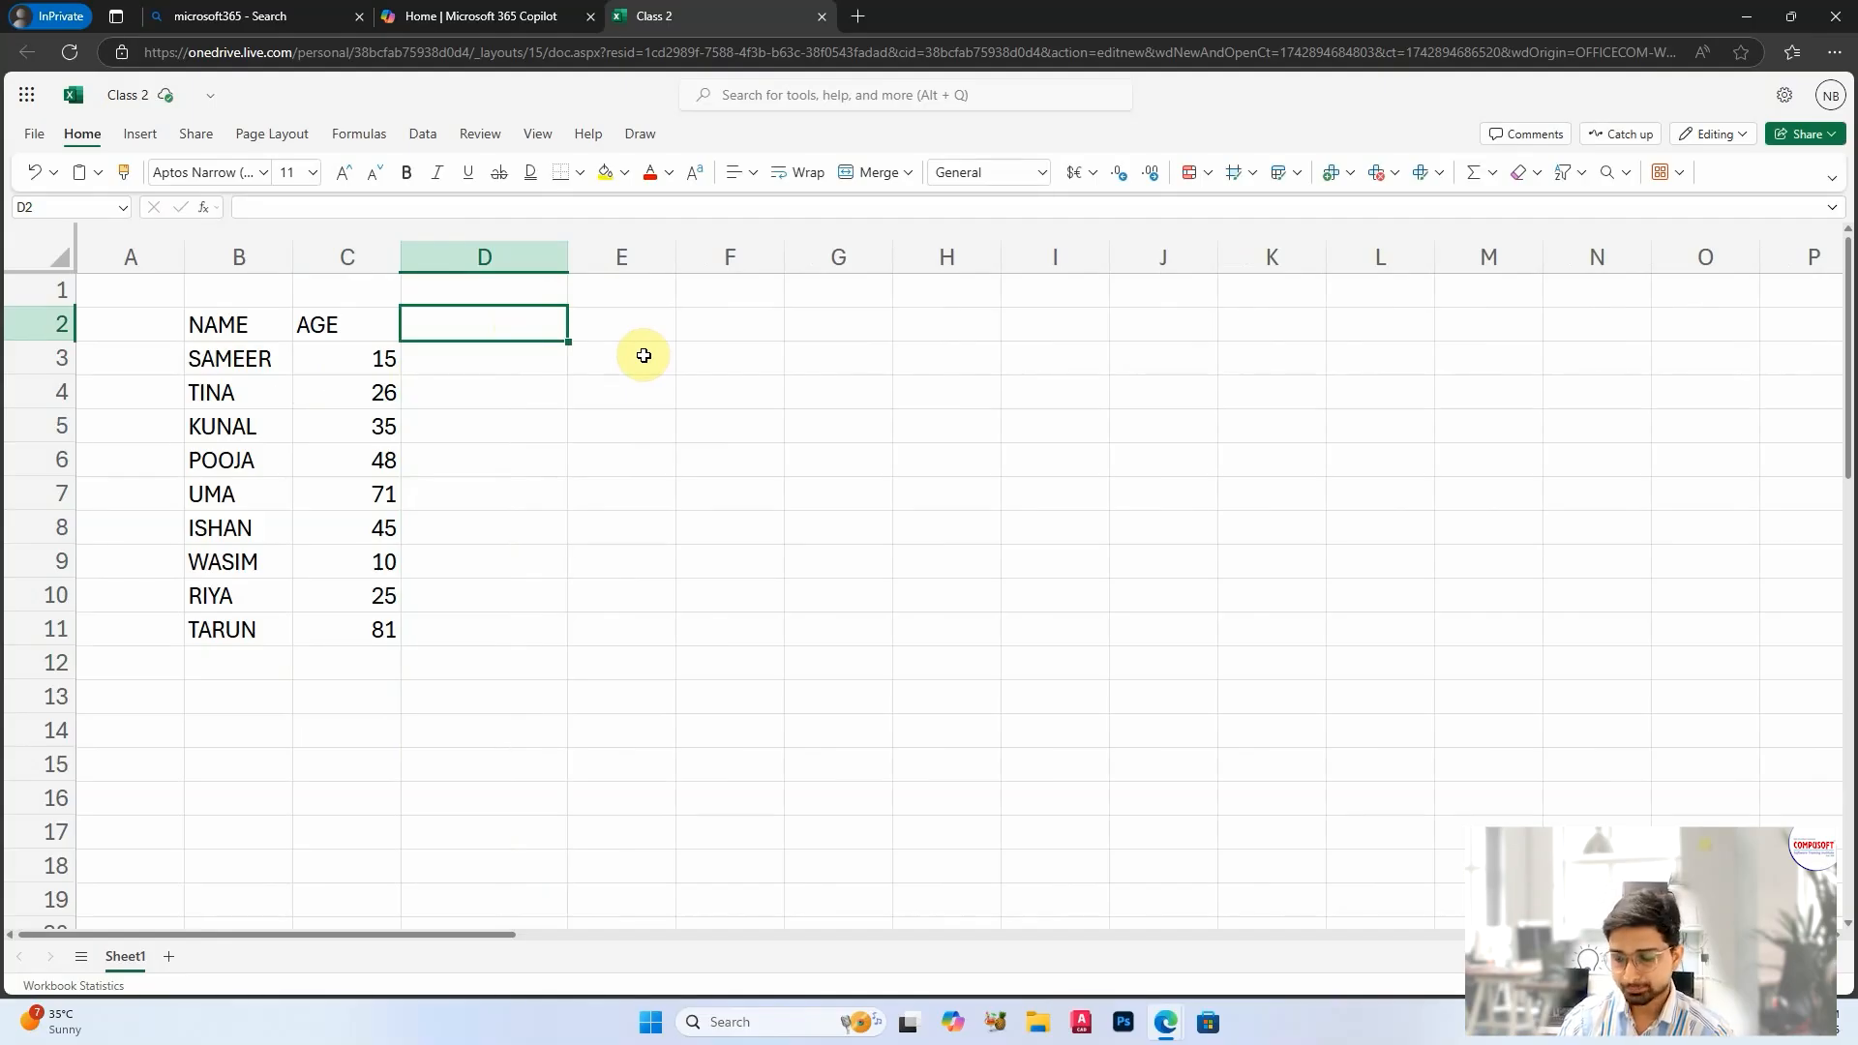
text(AGE GROUP)
key(Return)
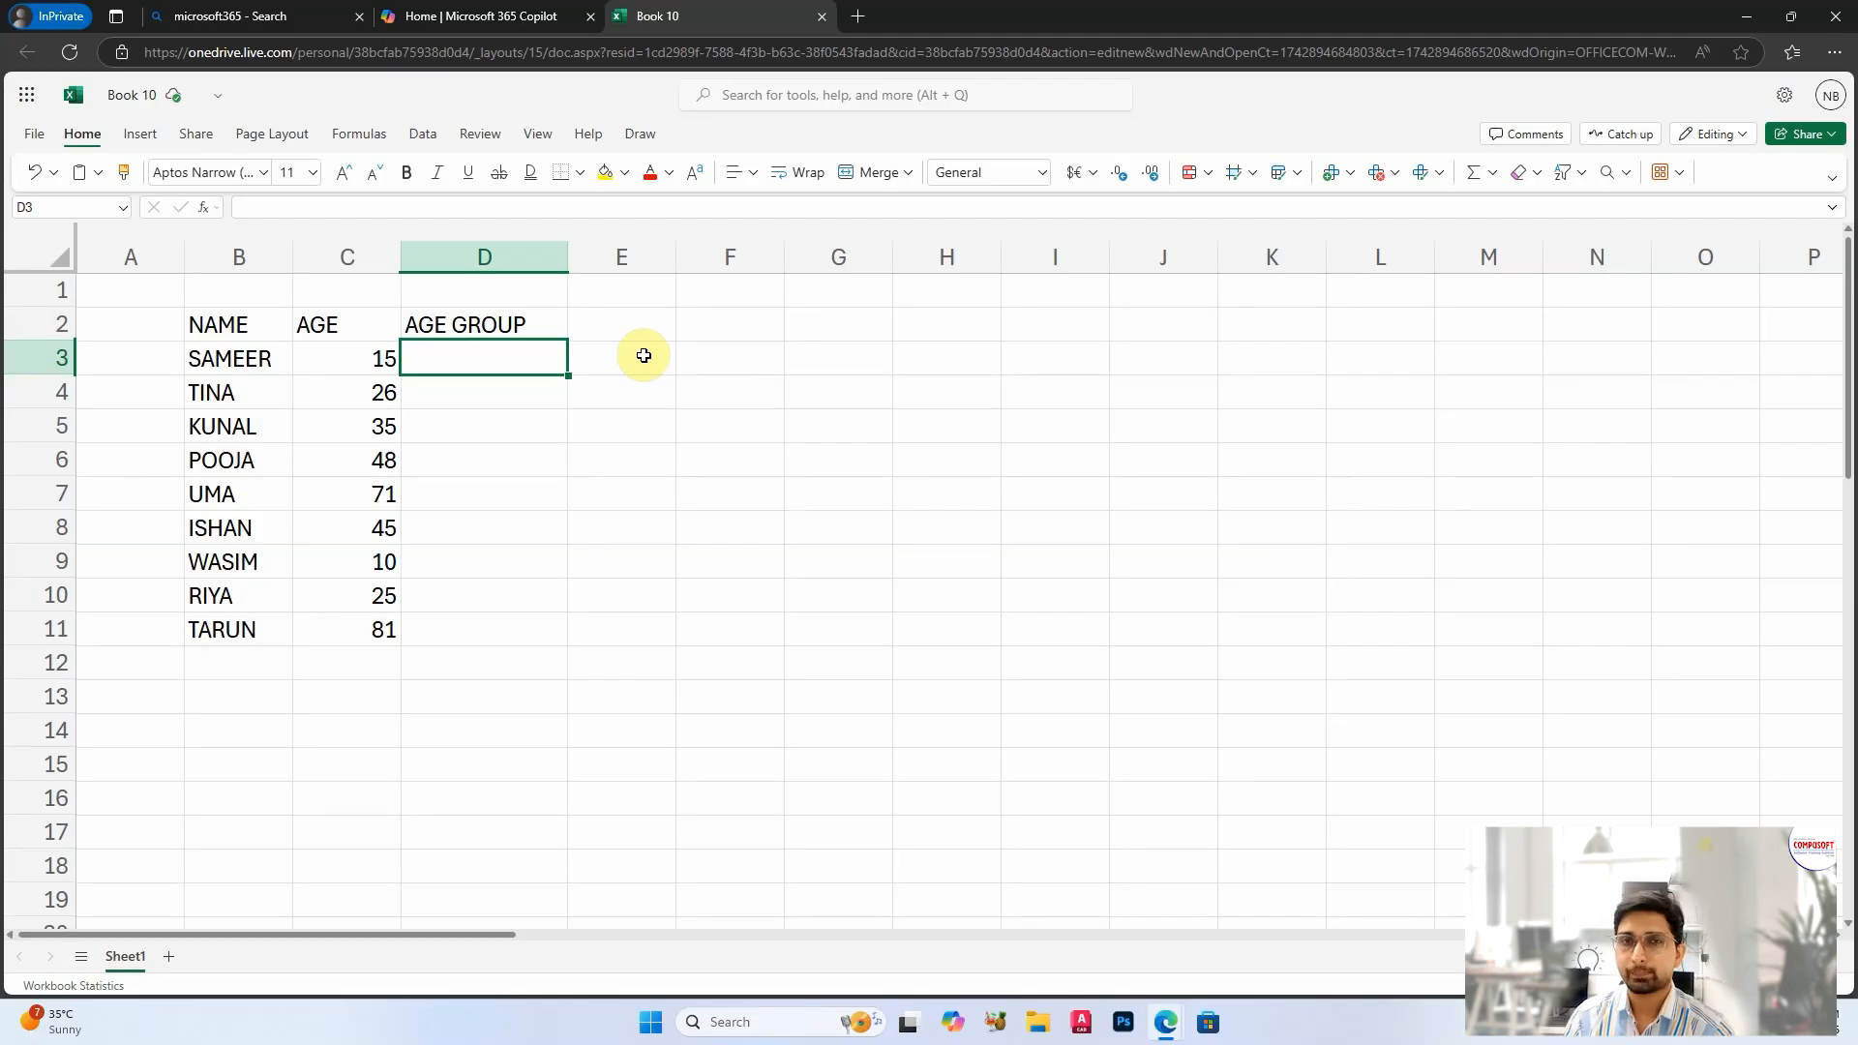
Step: Review the ages in column C alongside the AGE GROUP cells that need a classification
click(498, 454)
click(447, 353)
click(336, 351)
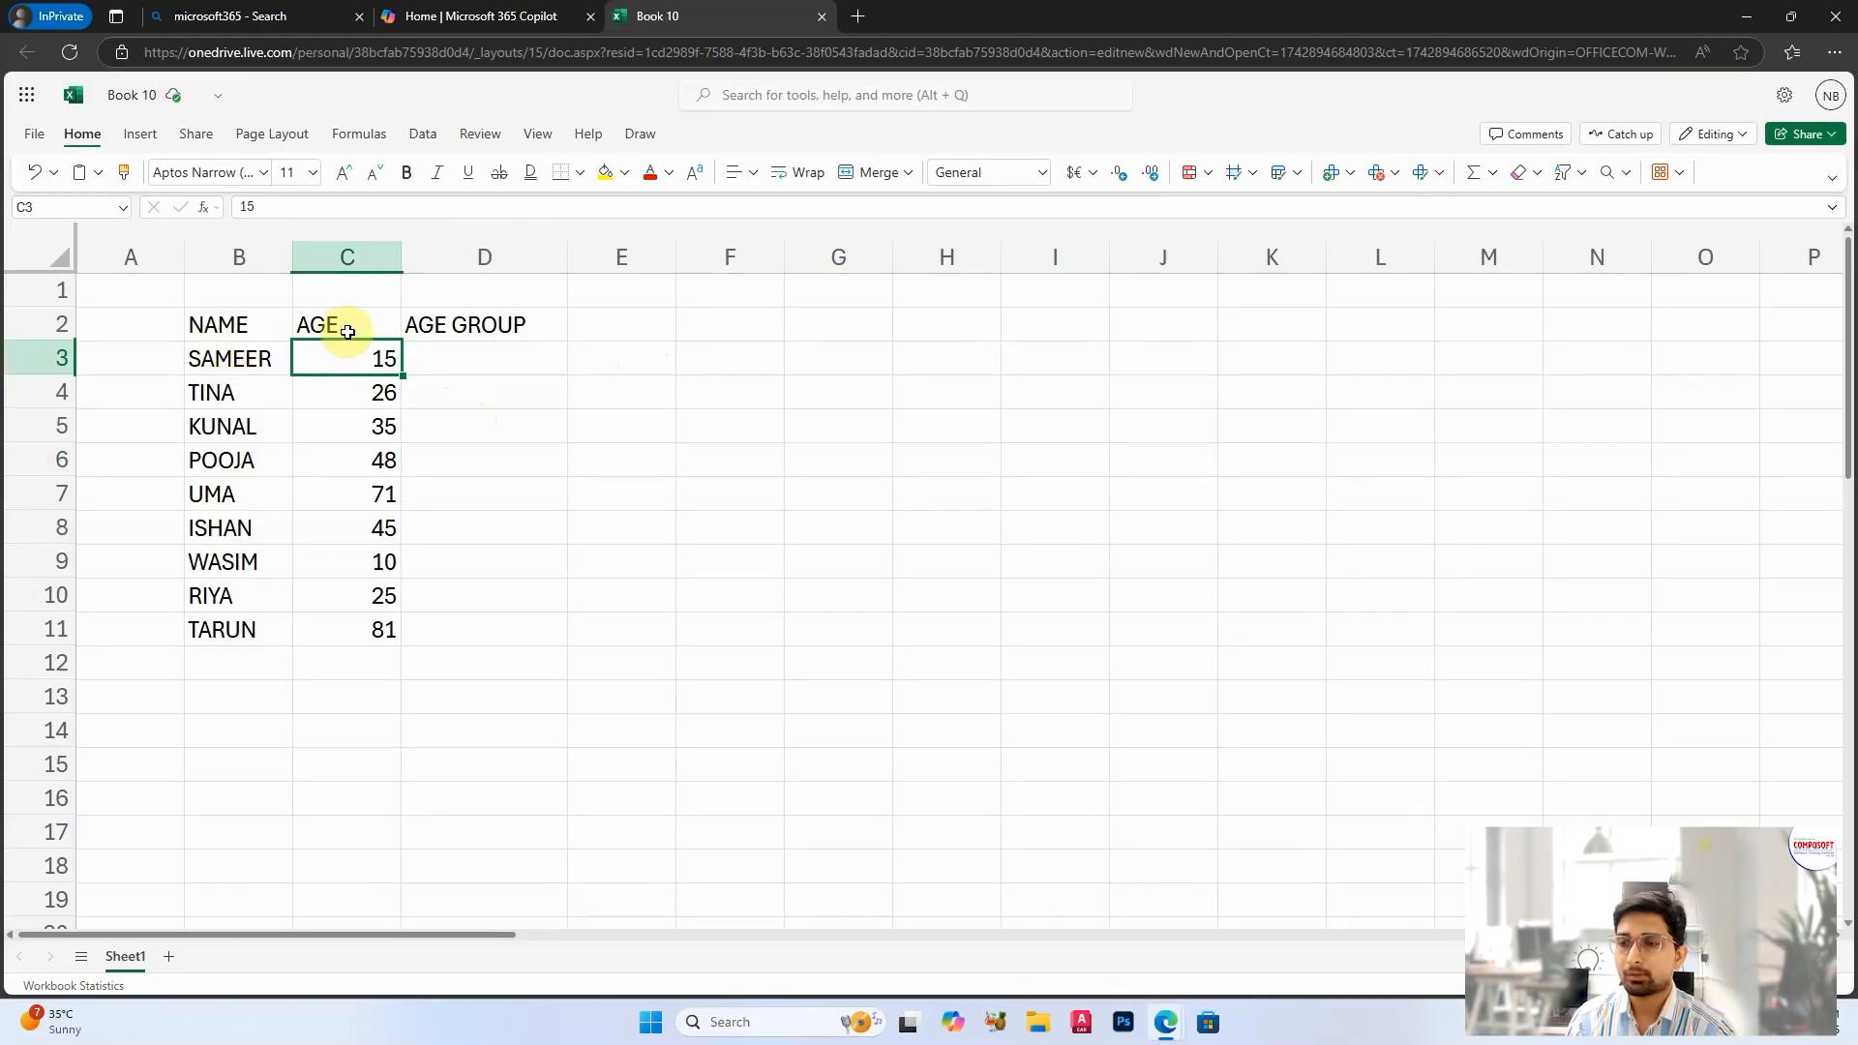
click(477, 354)
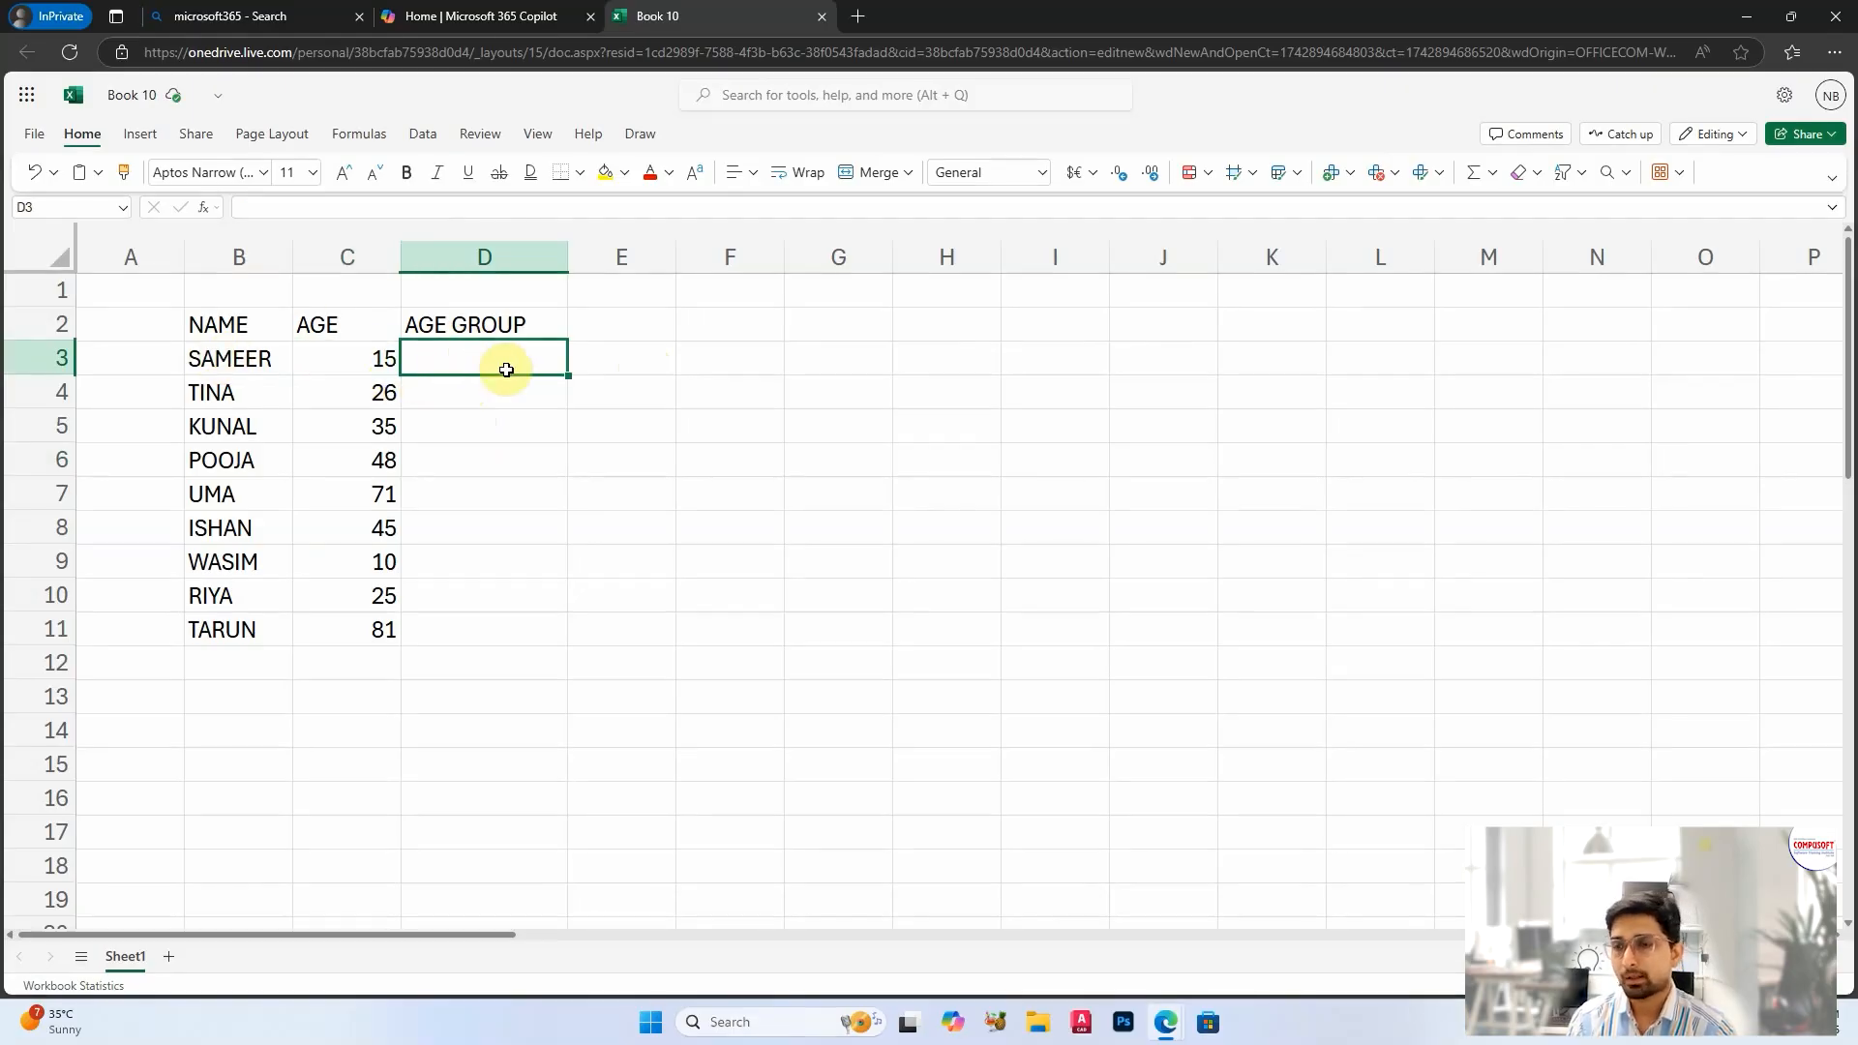
click(372, 404)
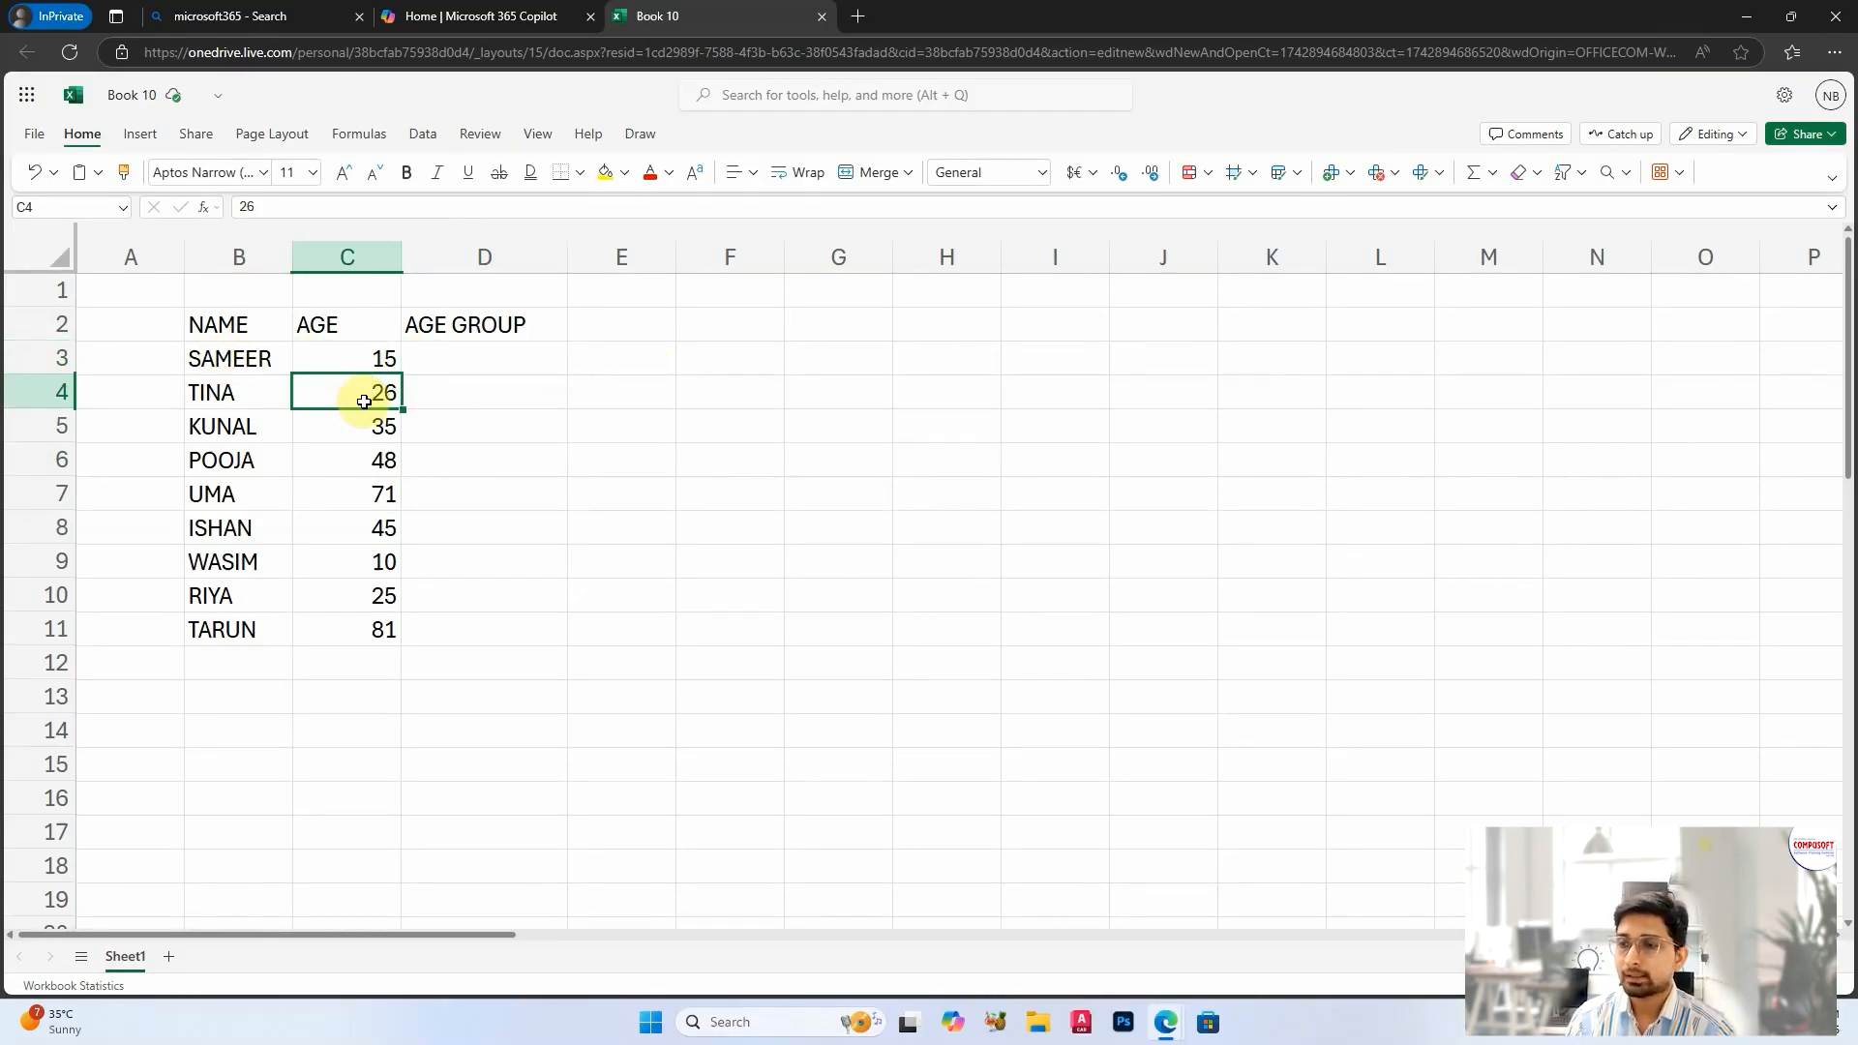
click(475, 396)
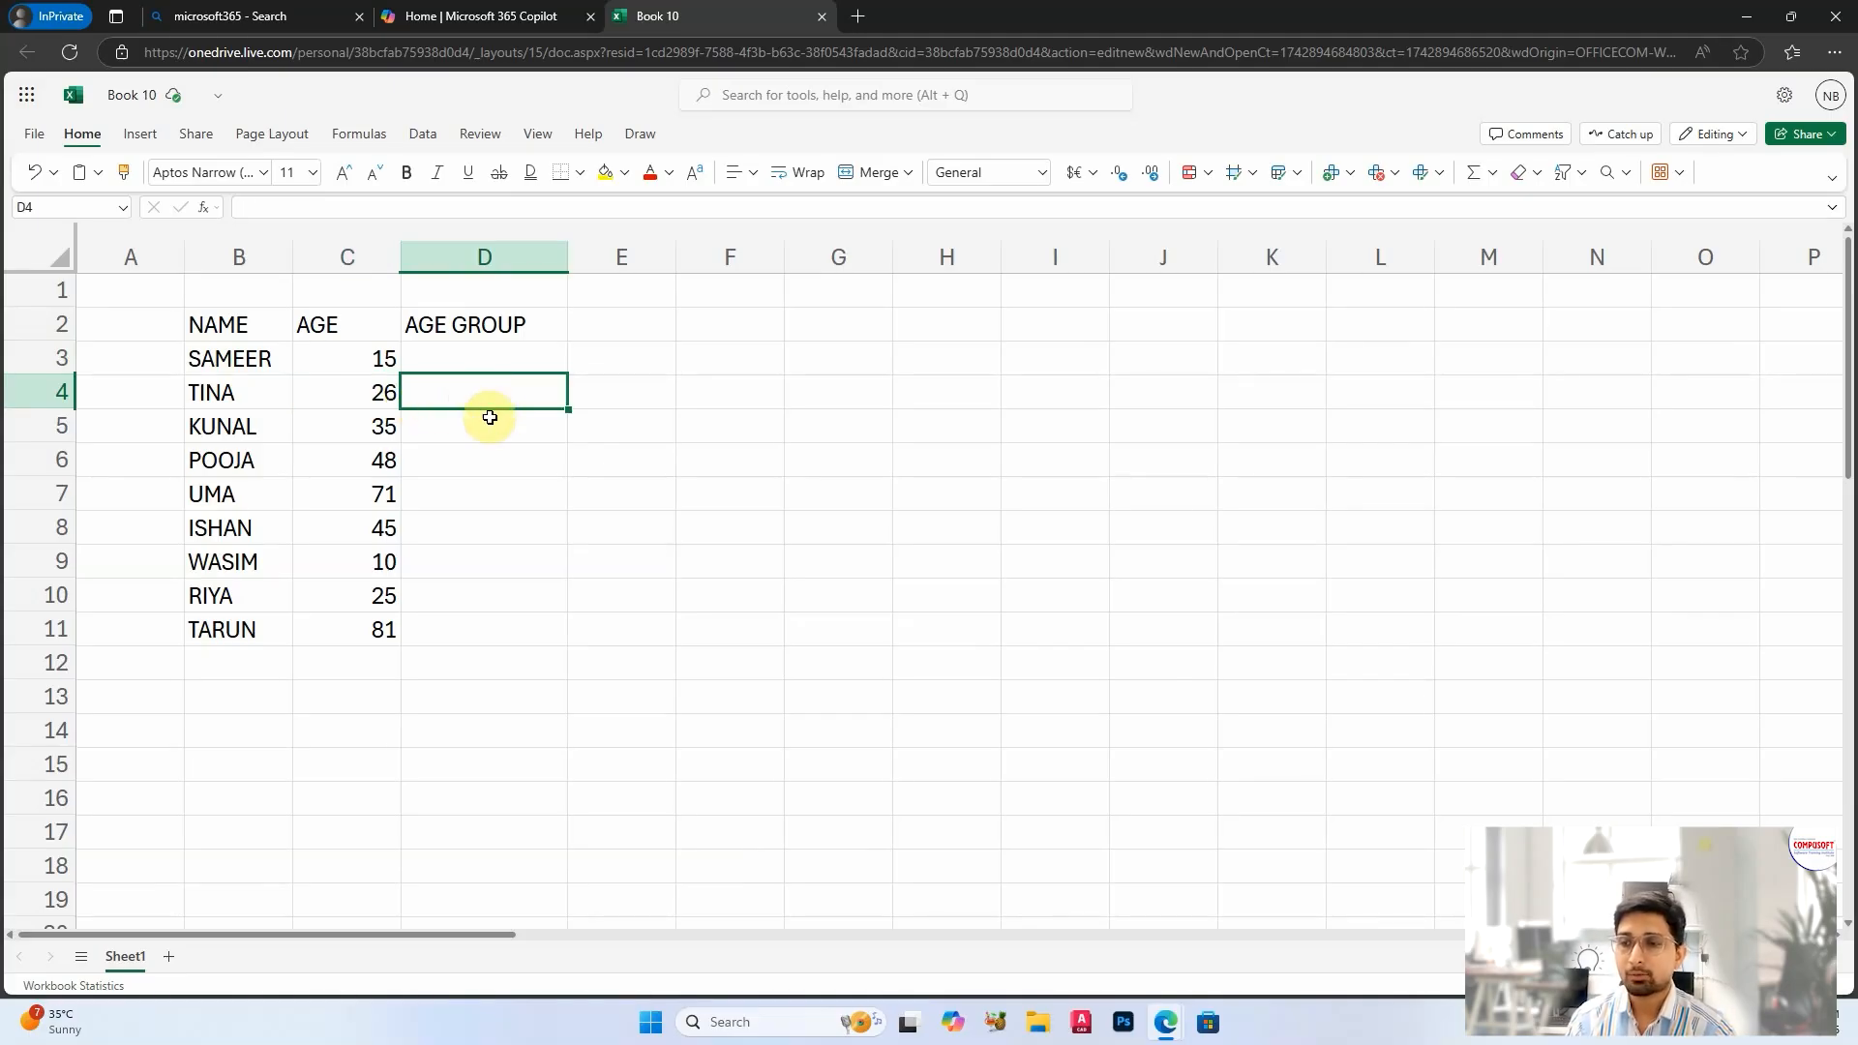
click(450, 636)
drag(240, 360, 353, 619)
click(543, 581)
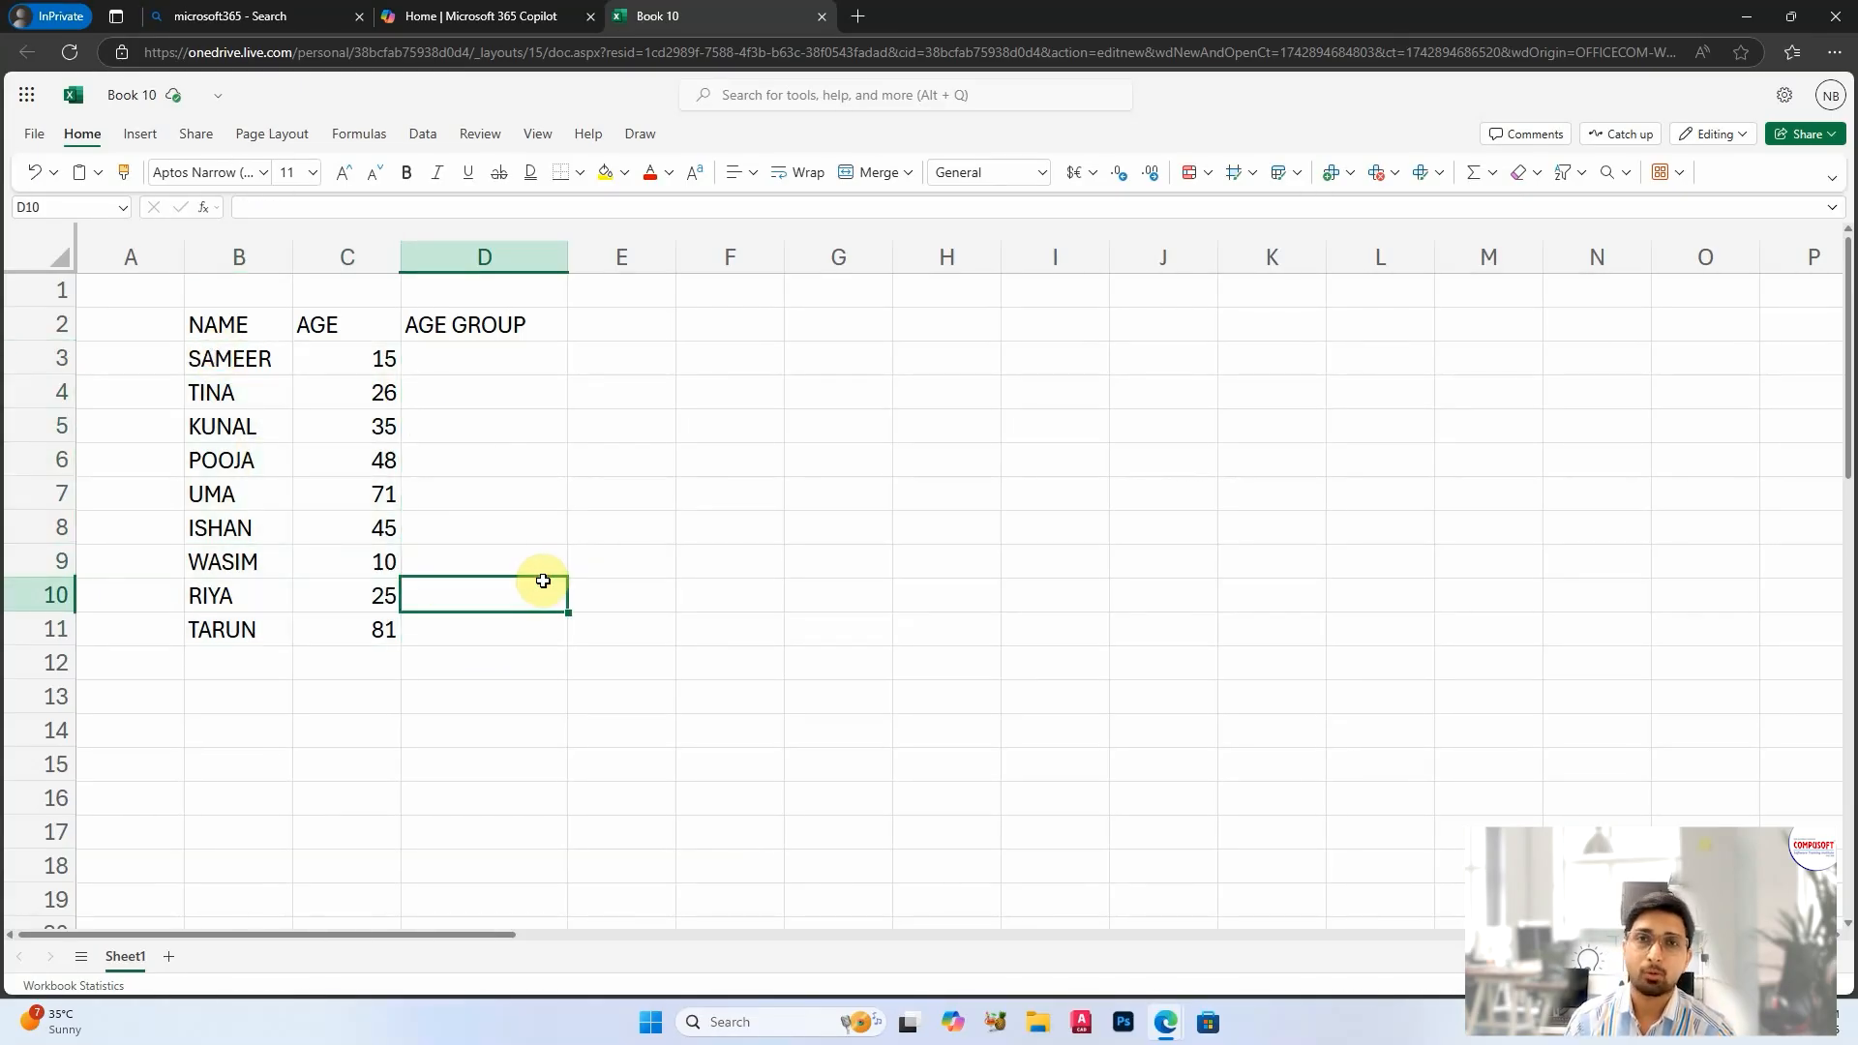
click(495, 363)
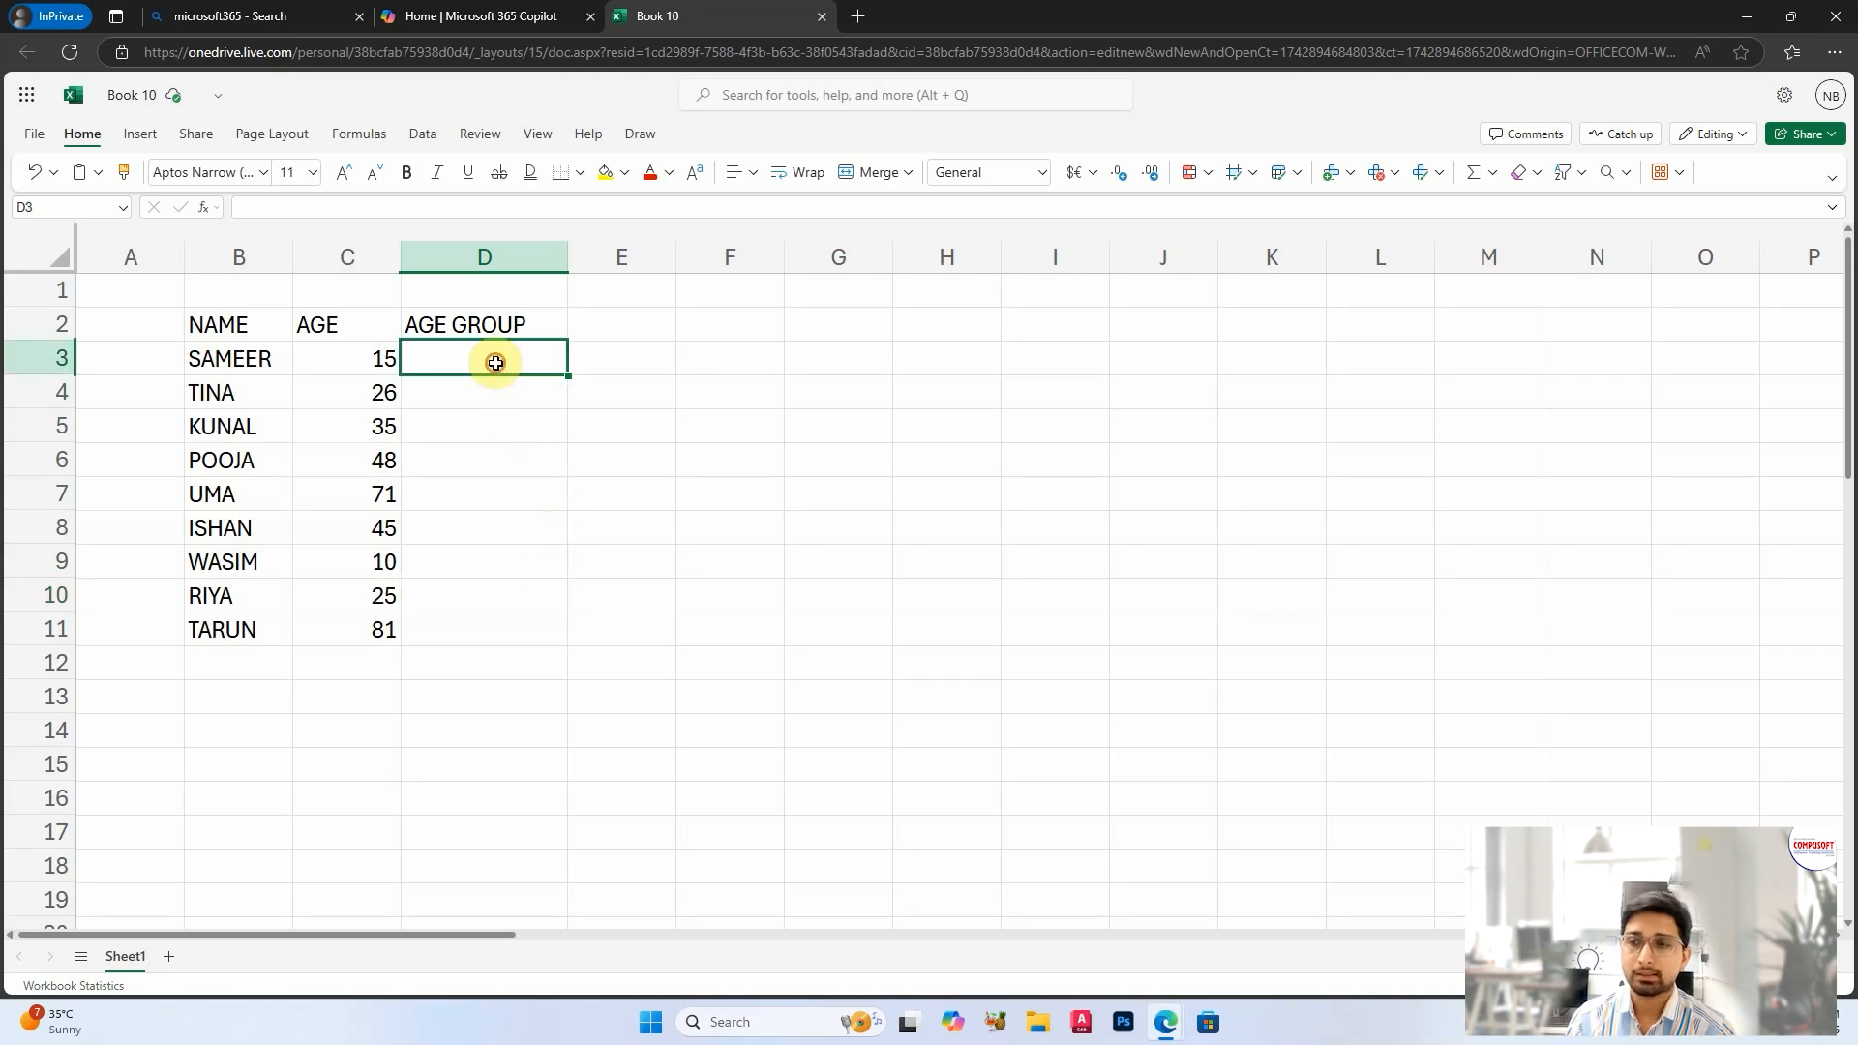
click(497, 449)
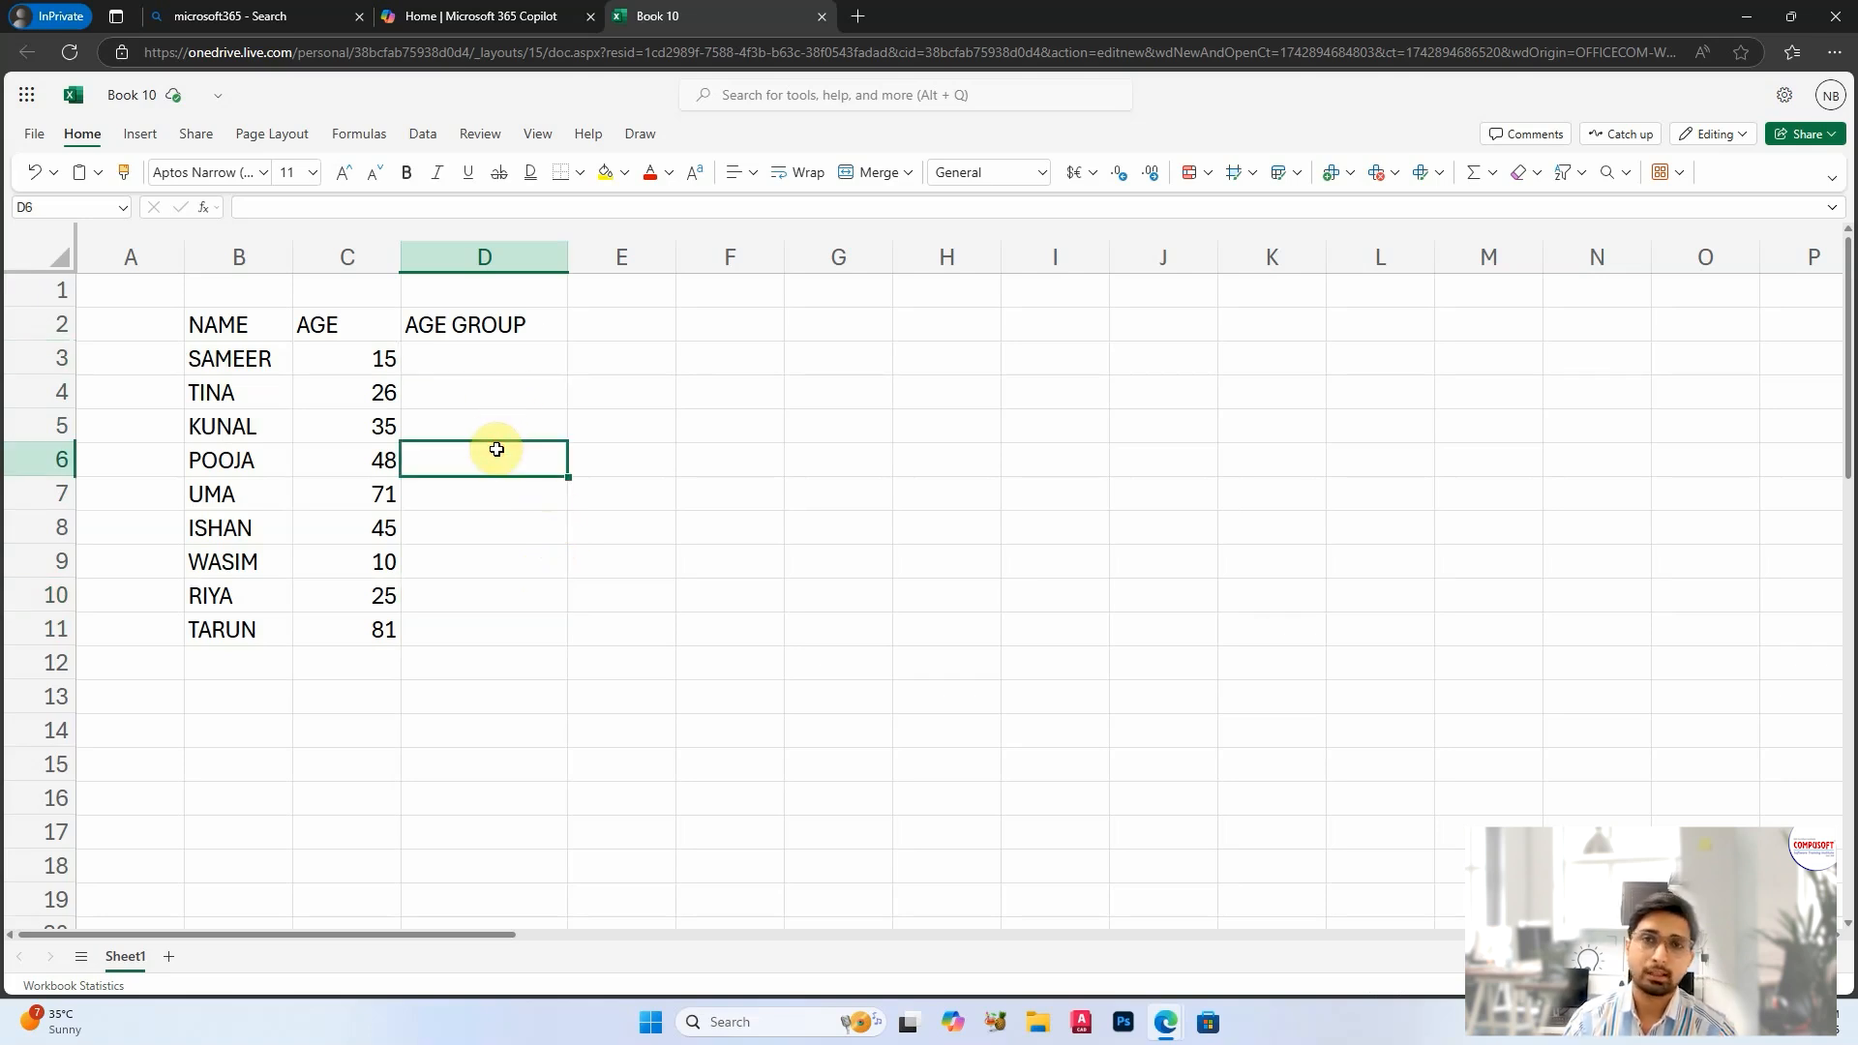
Step: Start an IF formula in D3 with the logical test C3<18
click(487, 363)
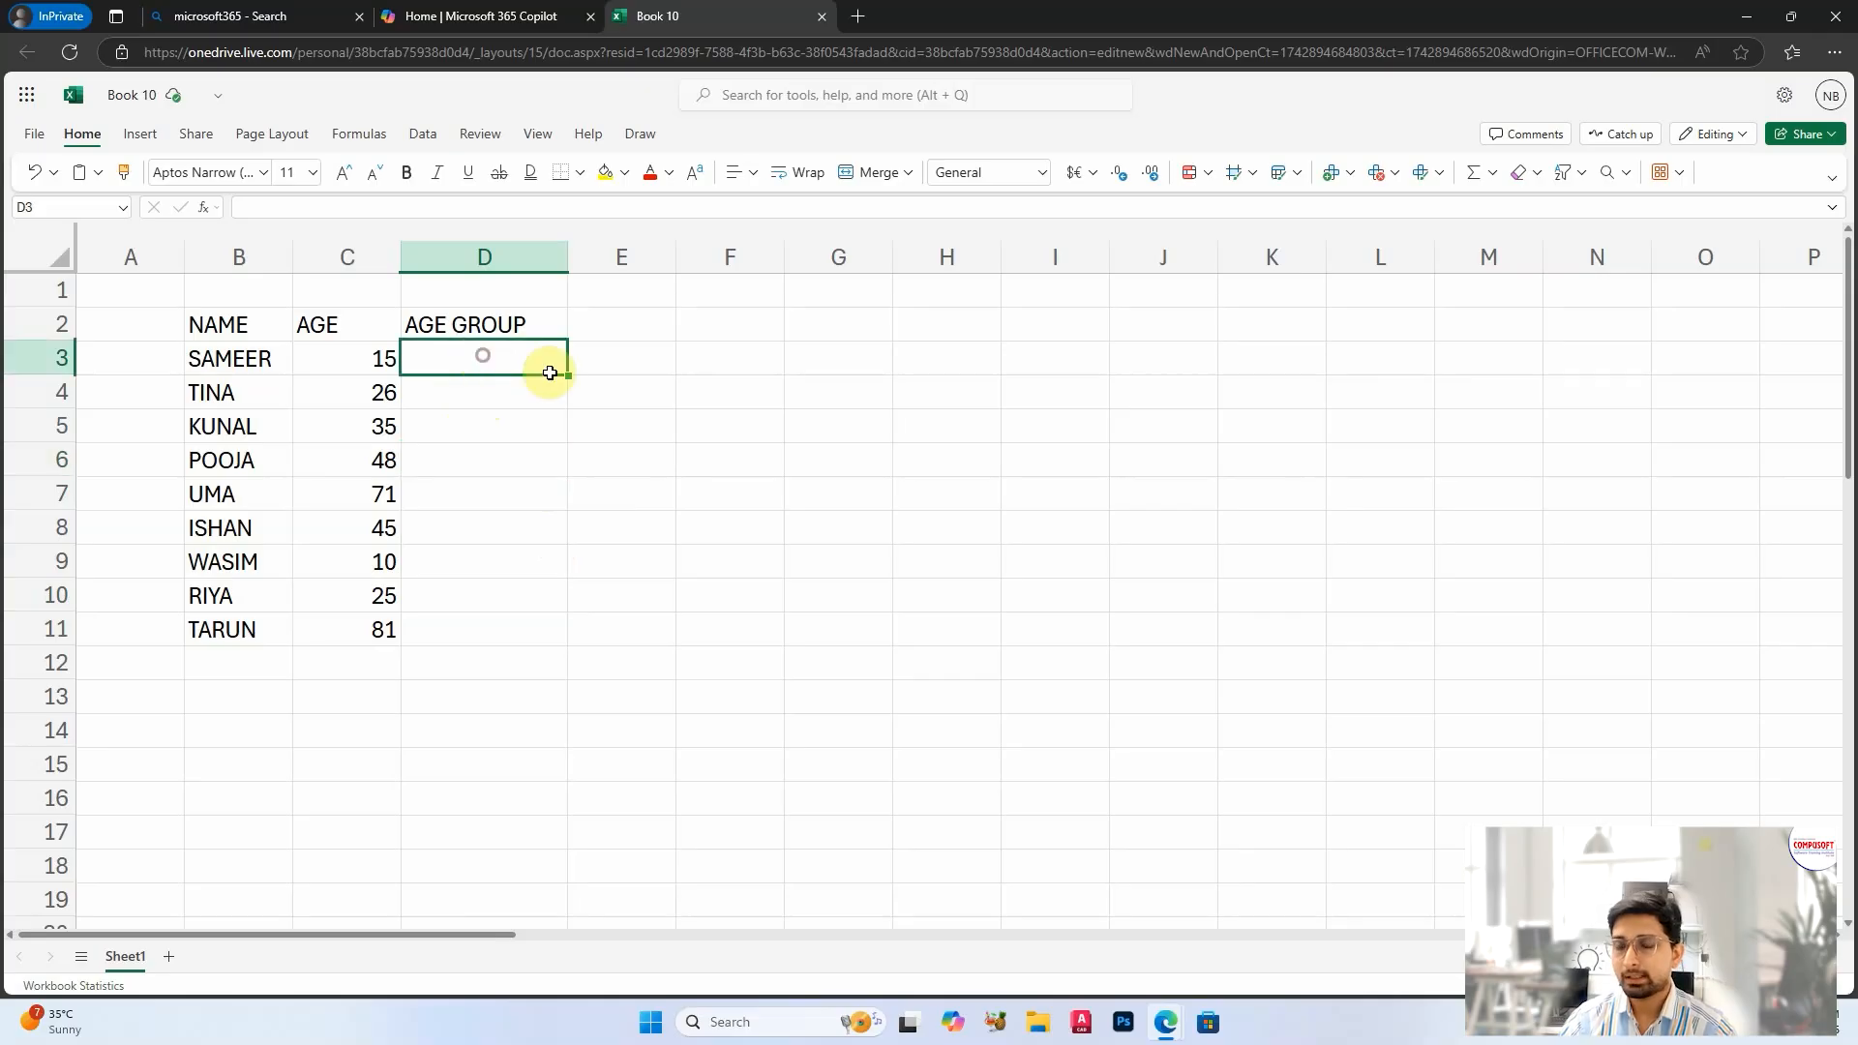
text(=IF)
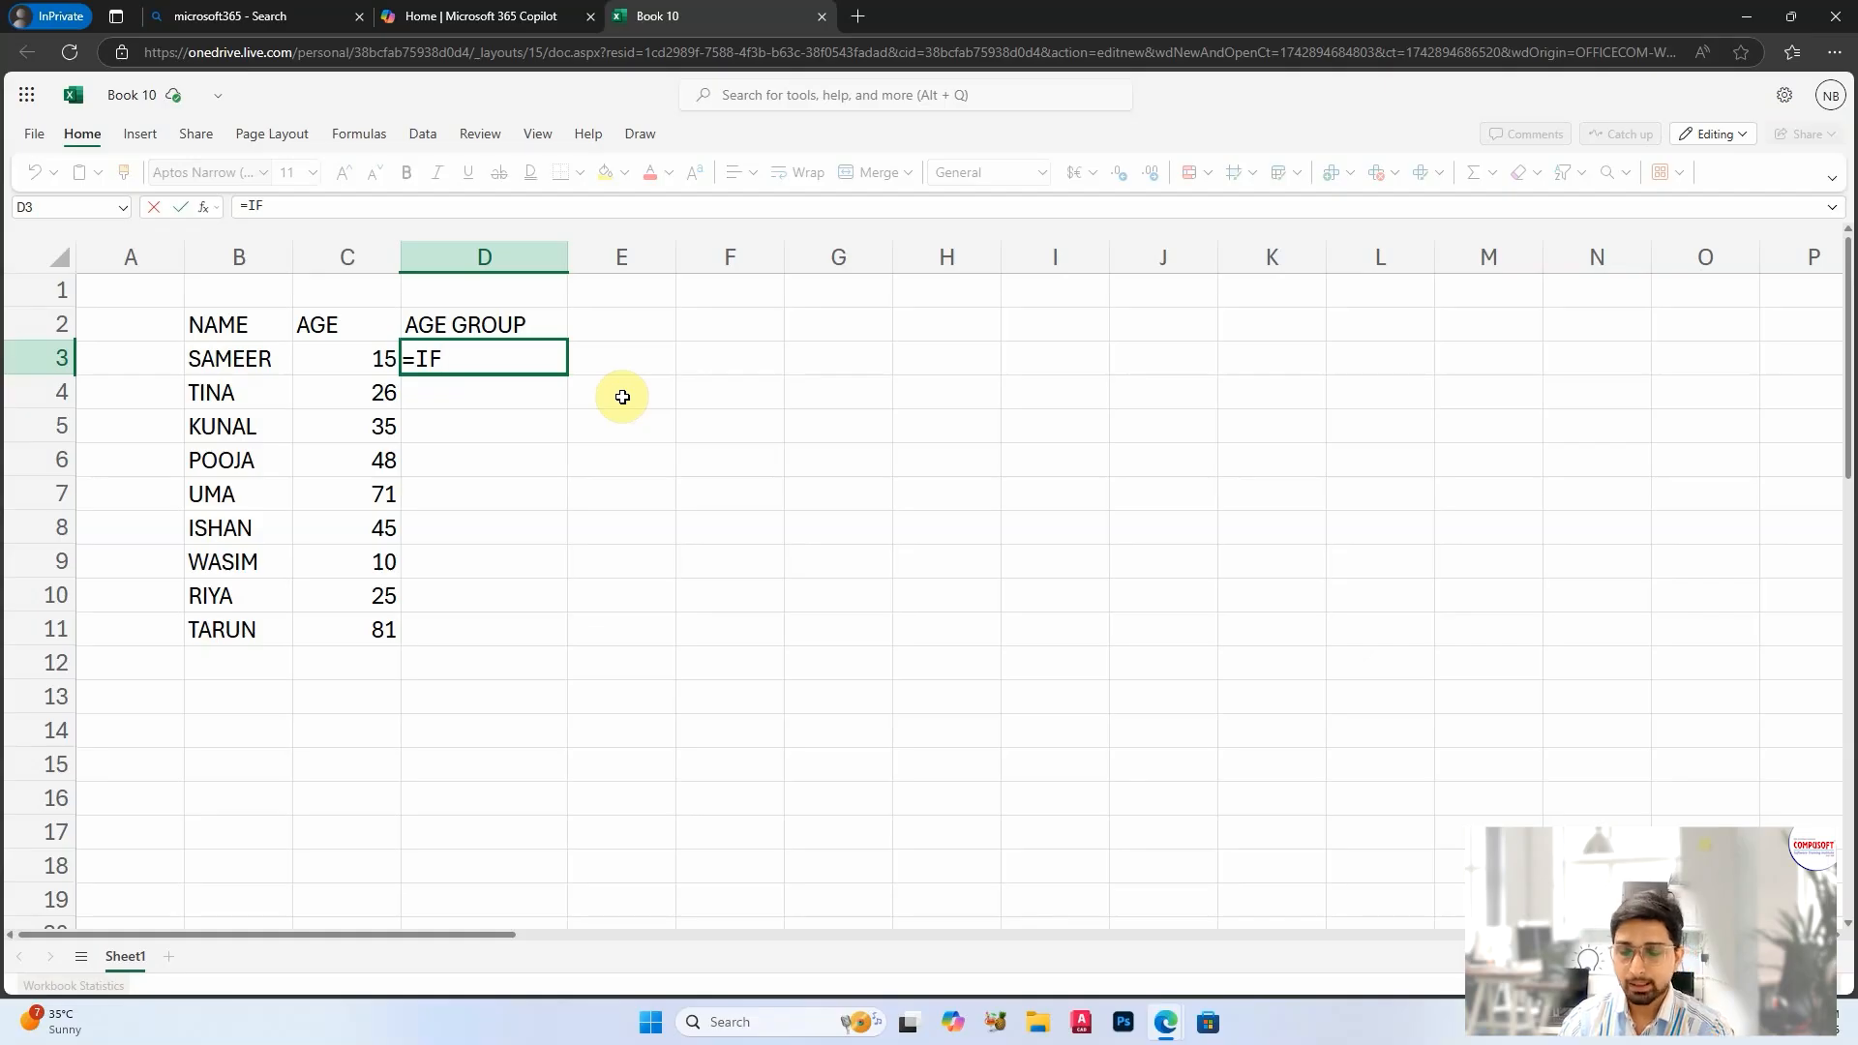
text(()
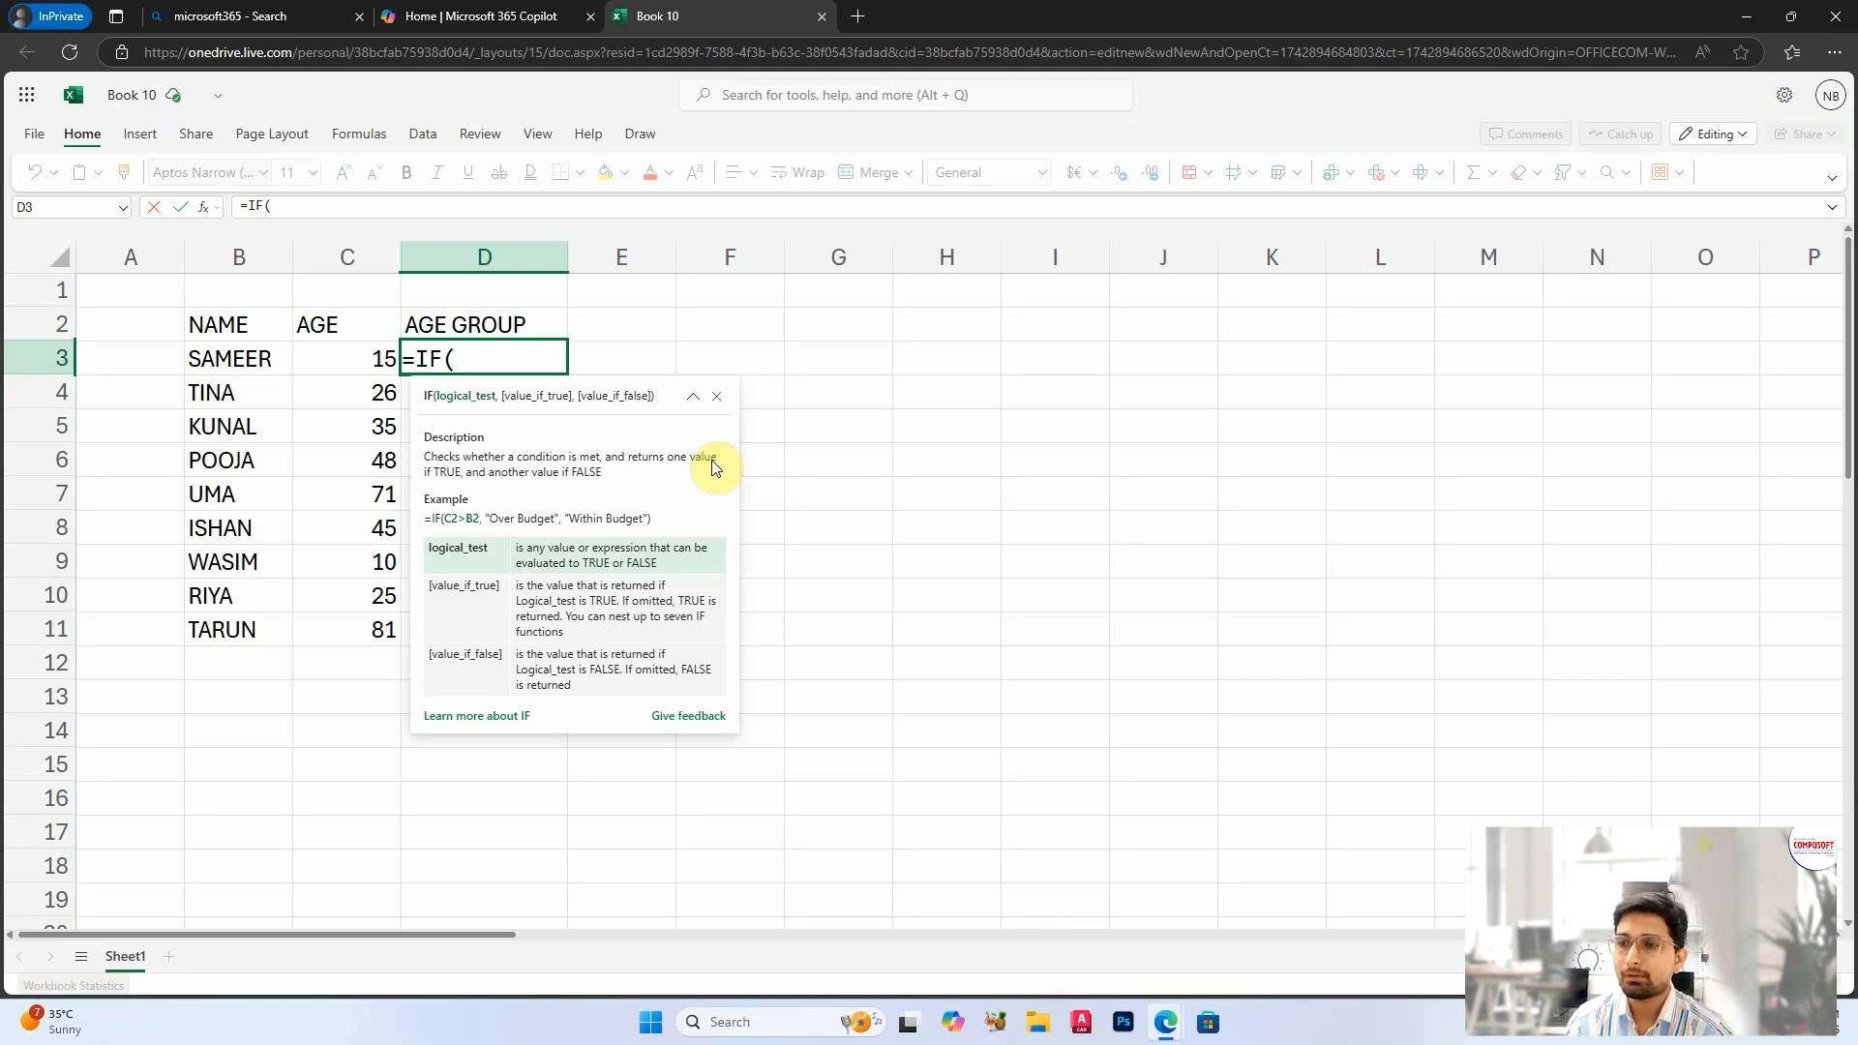
click(349, 360)
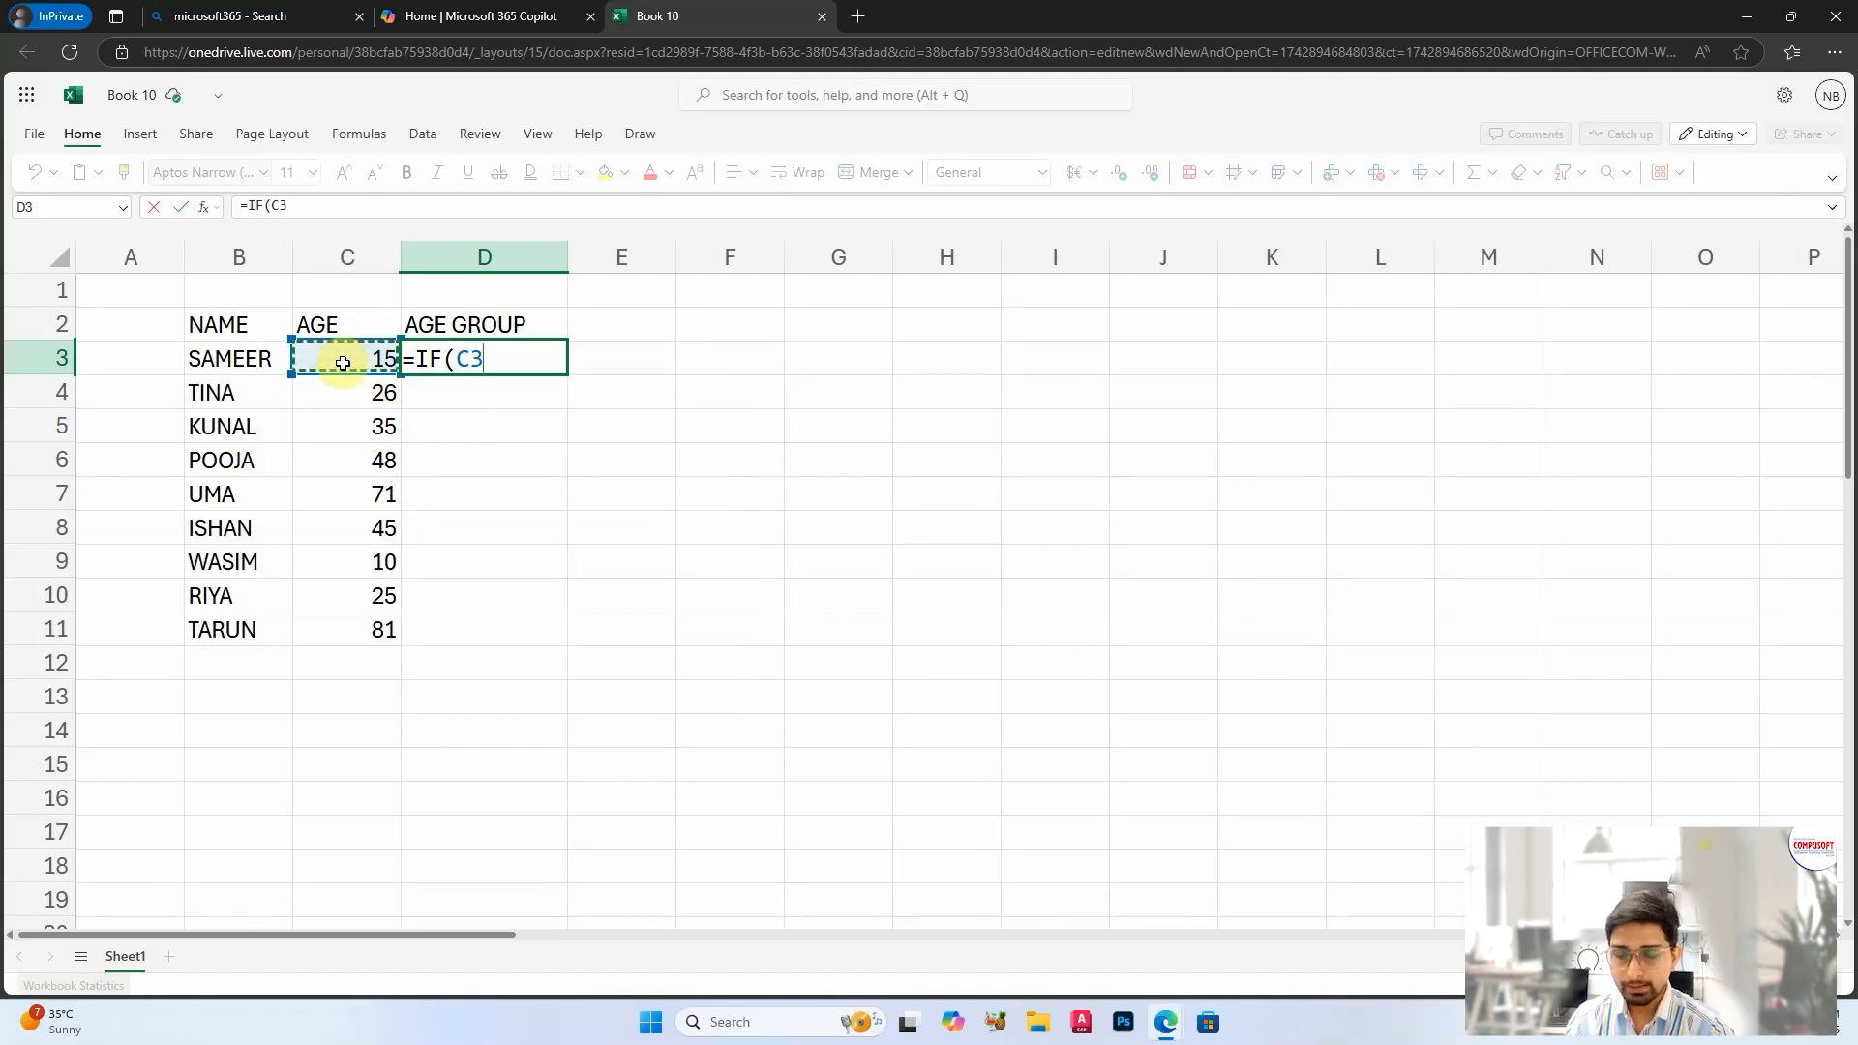
text(<18)
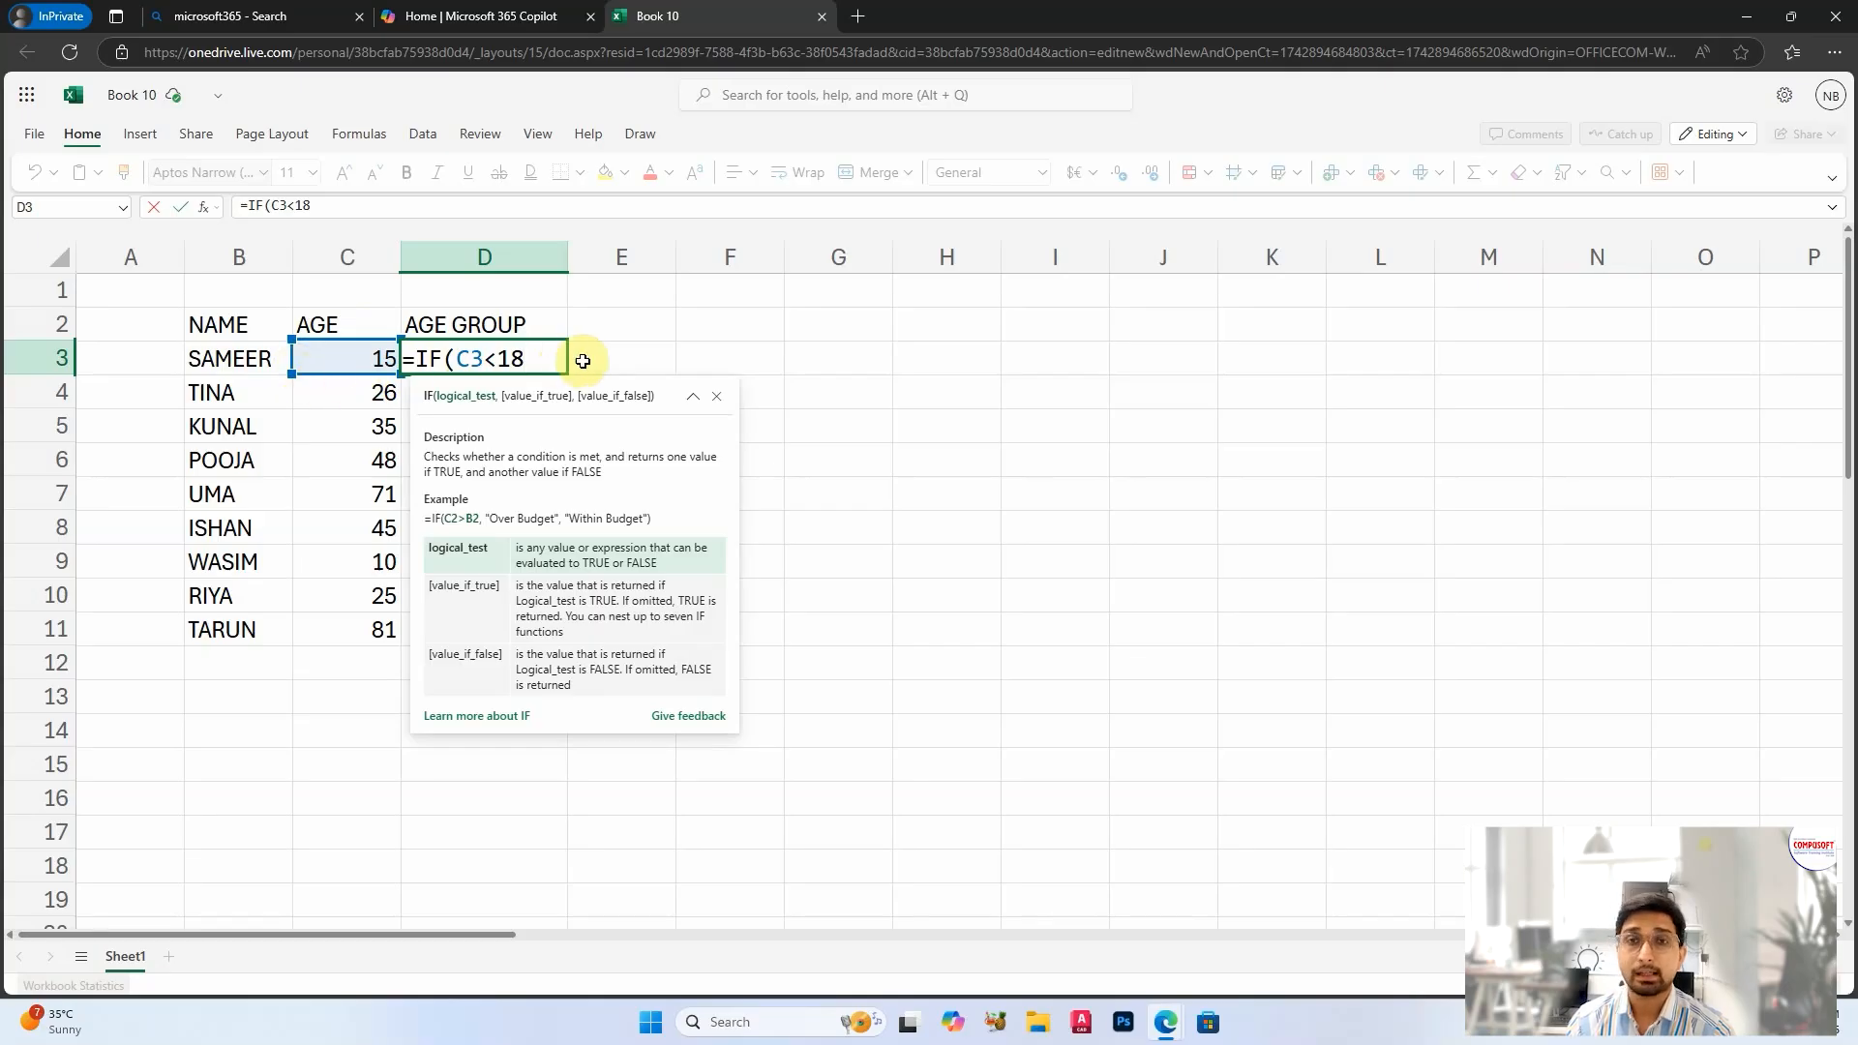
text(,)
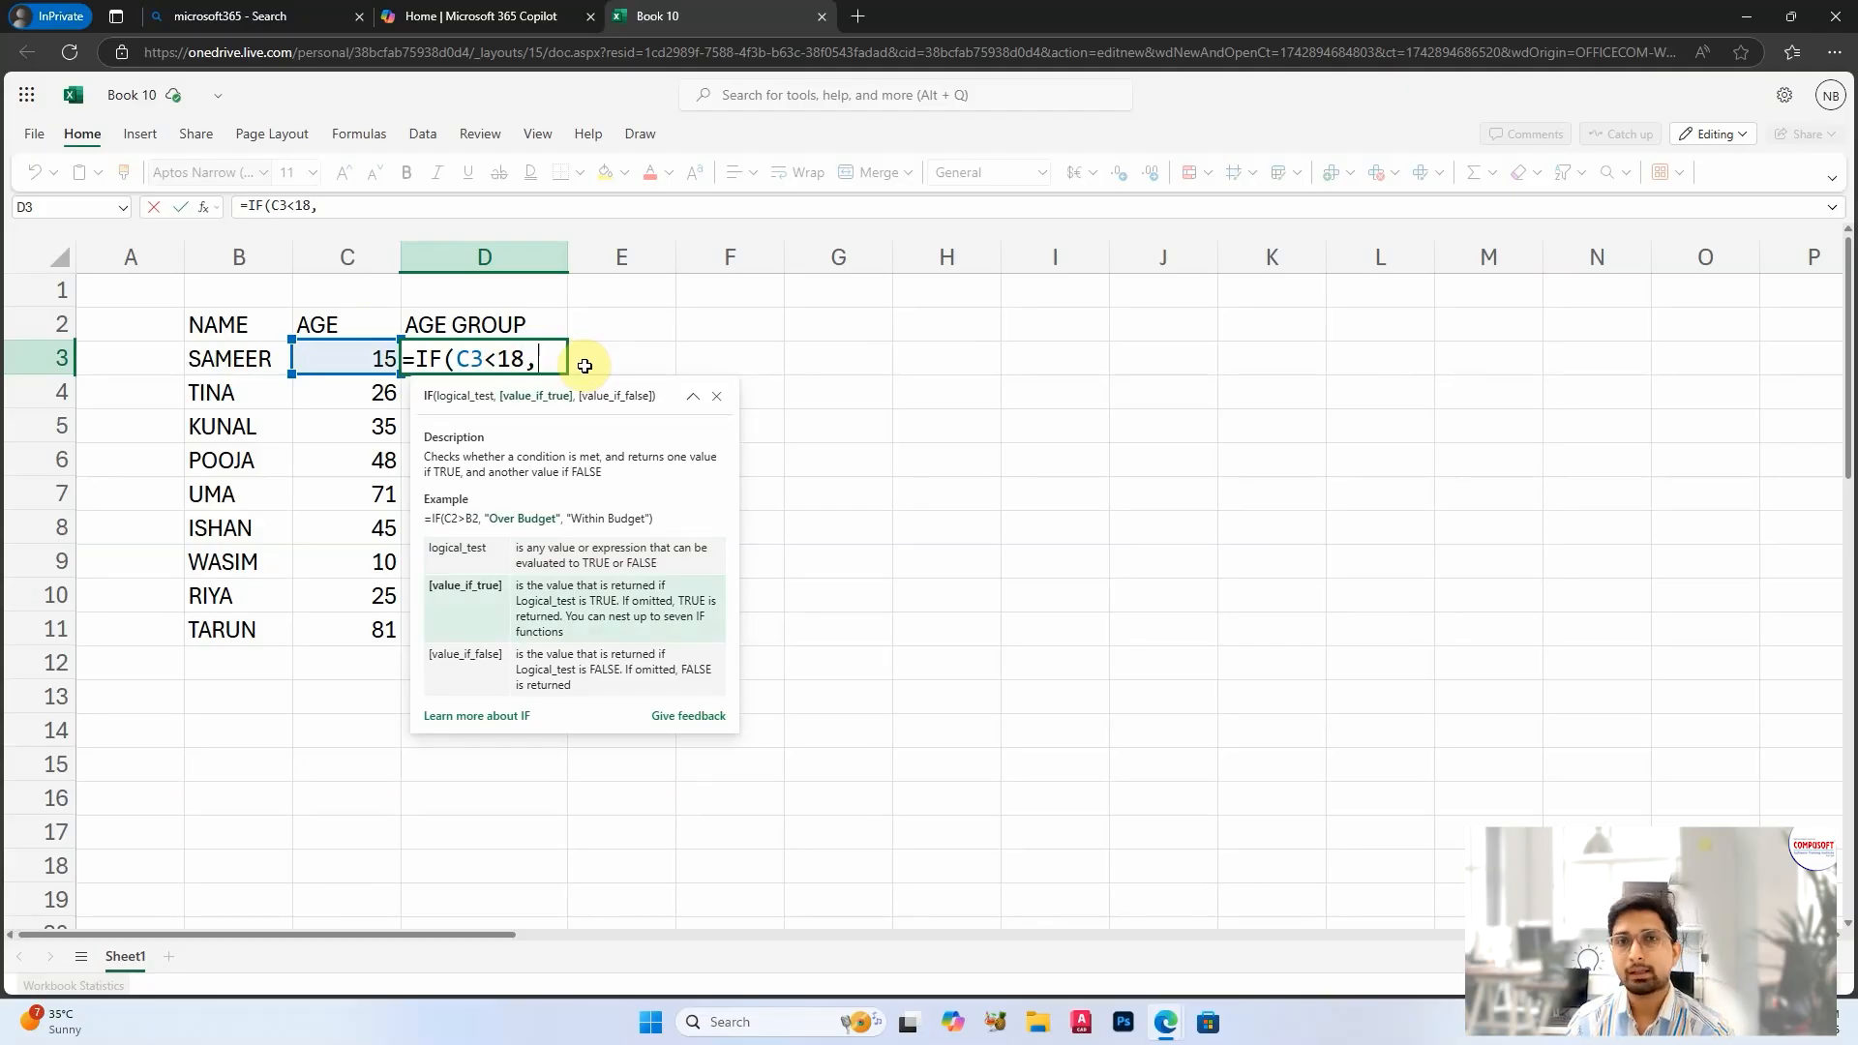
Step: Complete the D3 formula with "MINOR" as the true value and "MAJOR" as the false value
text("MINOR")
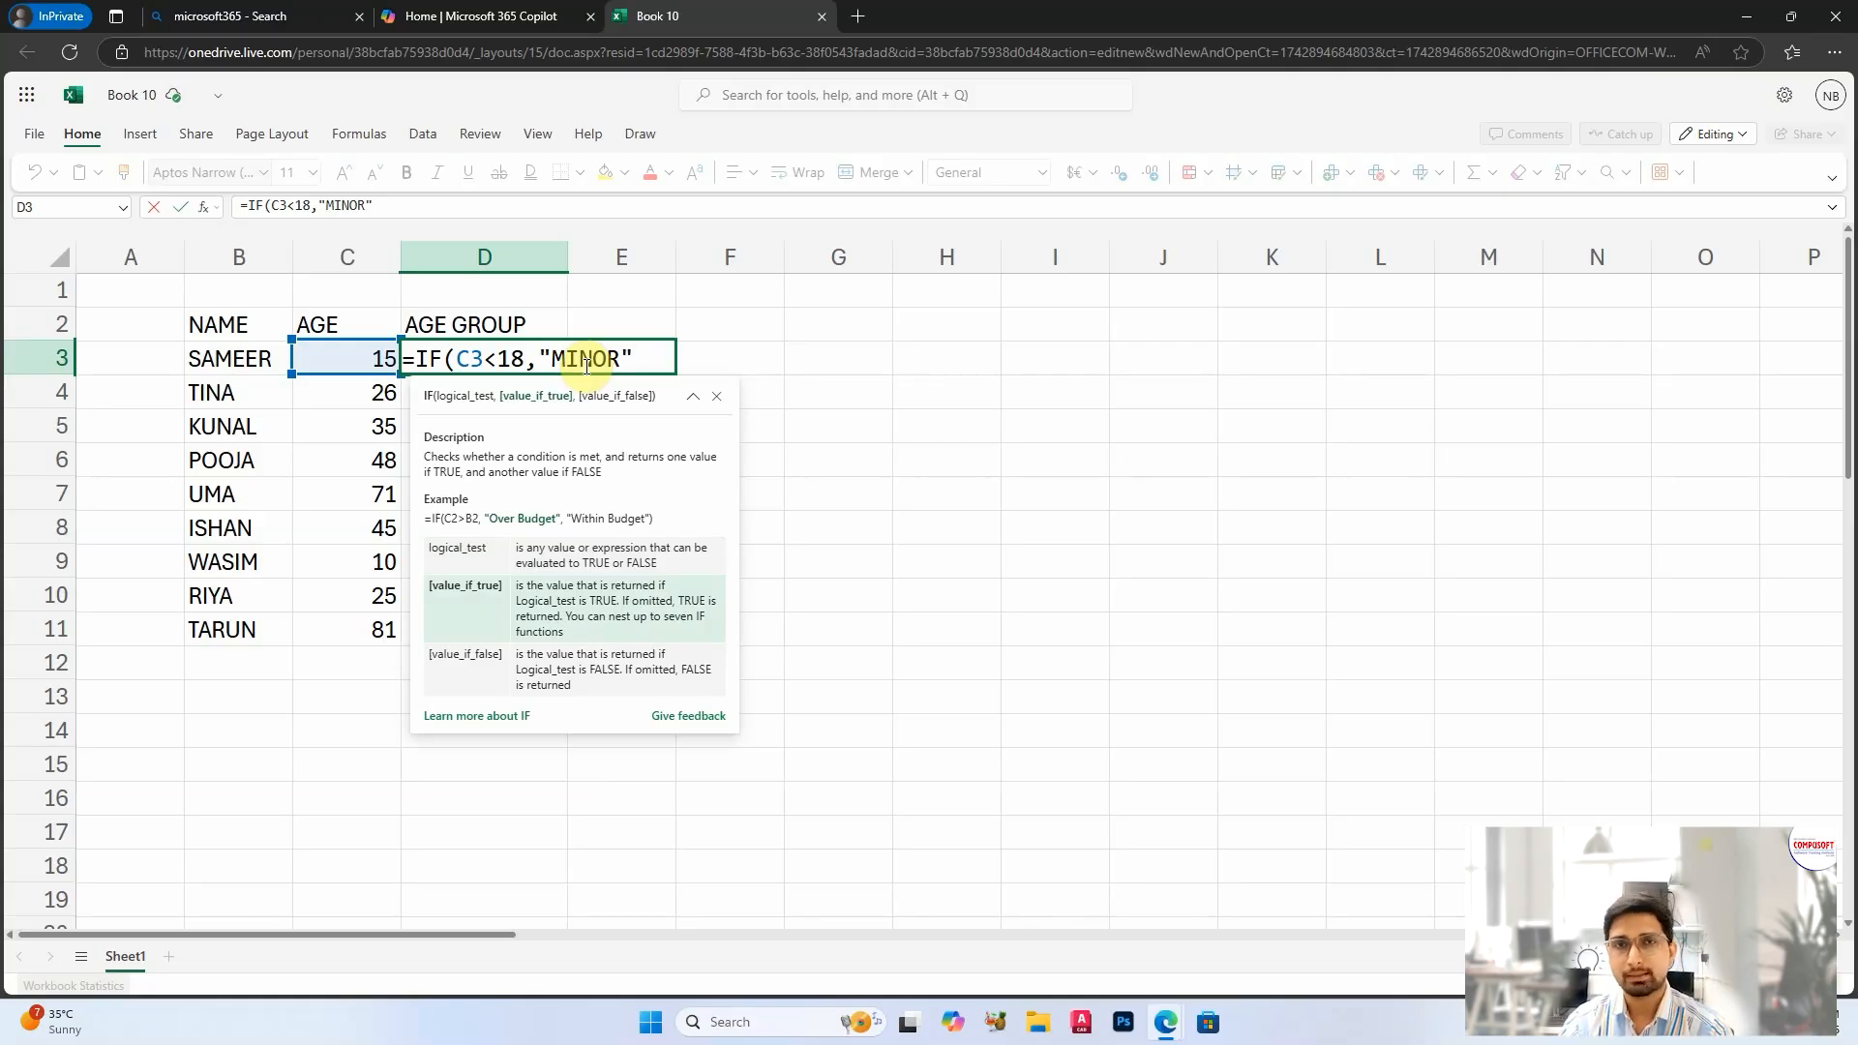
text(,)
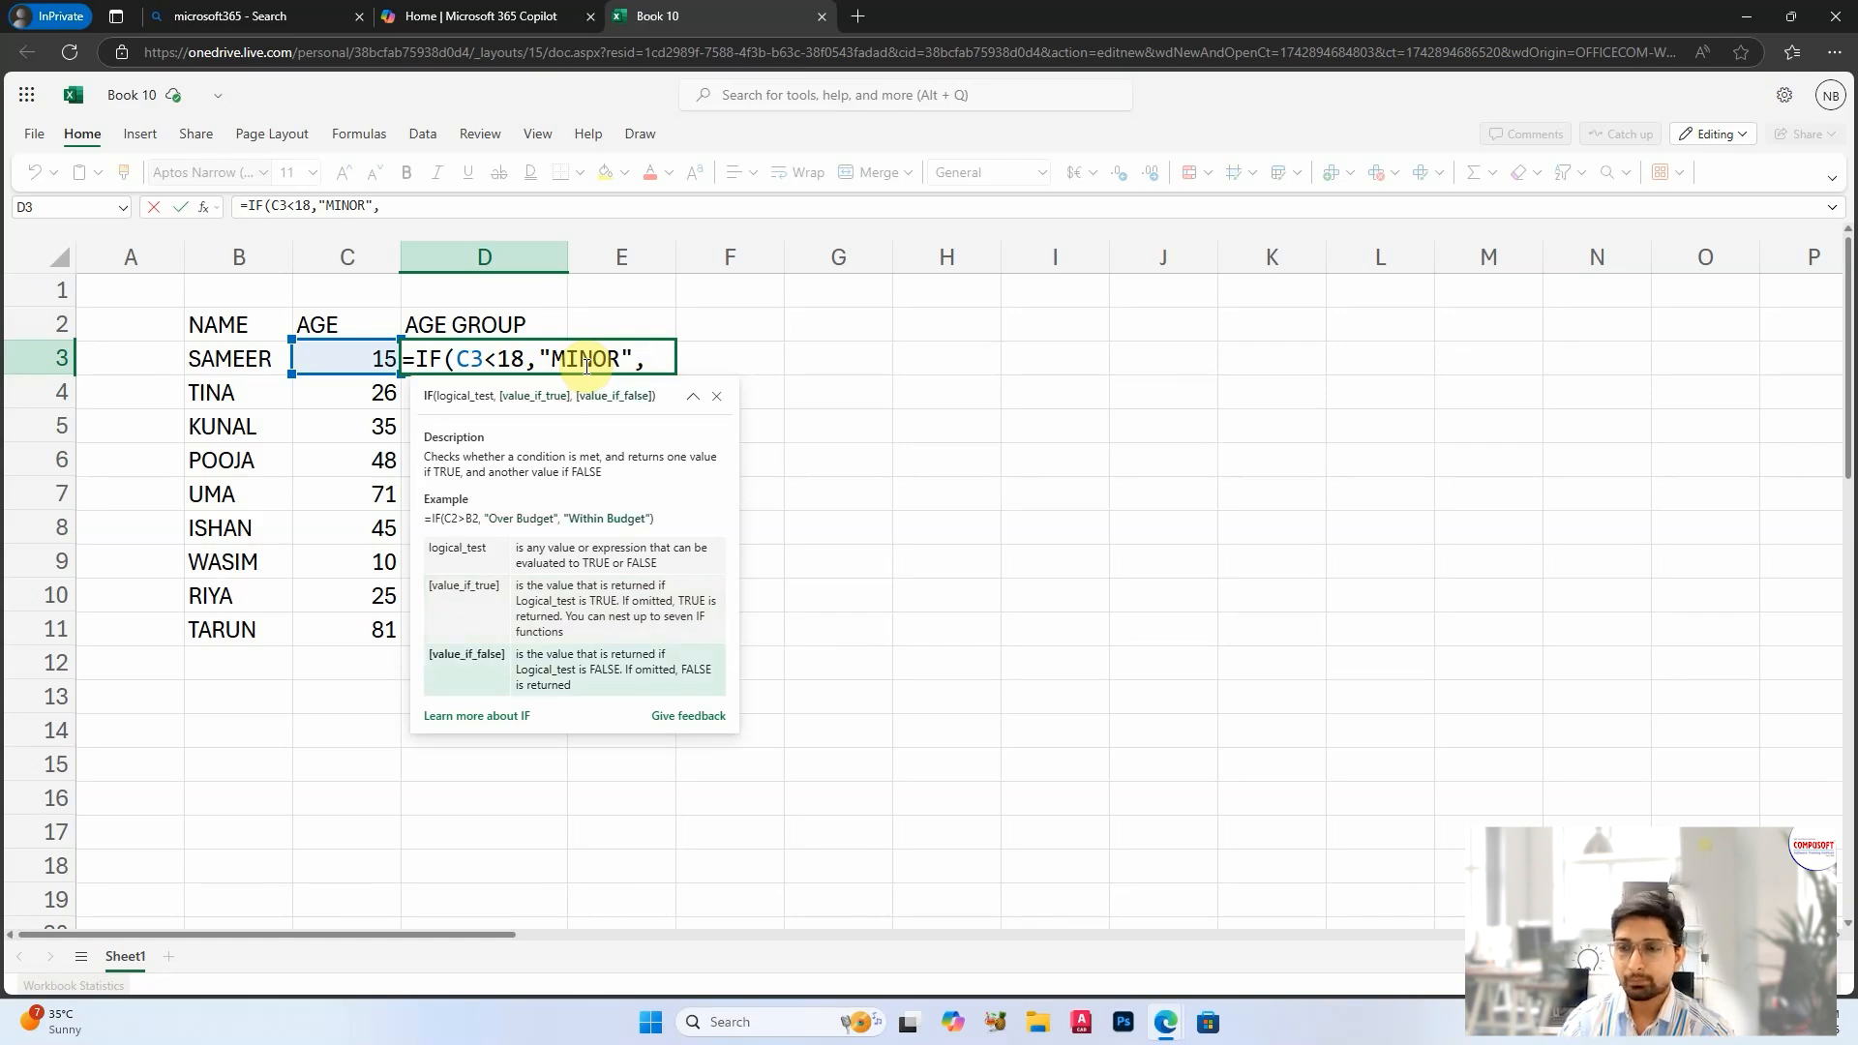
text("MAJOR"))
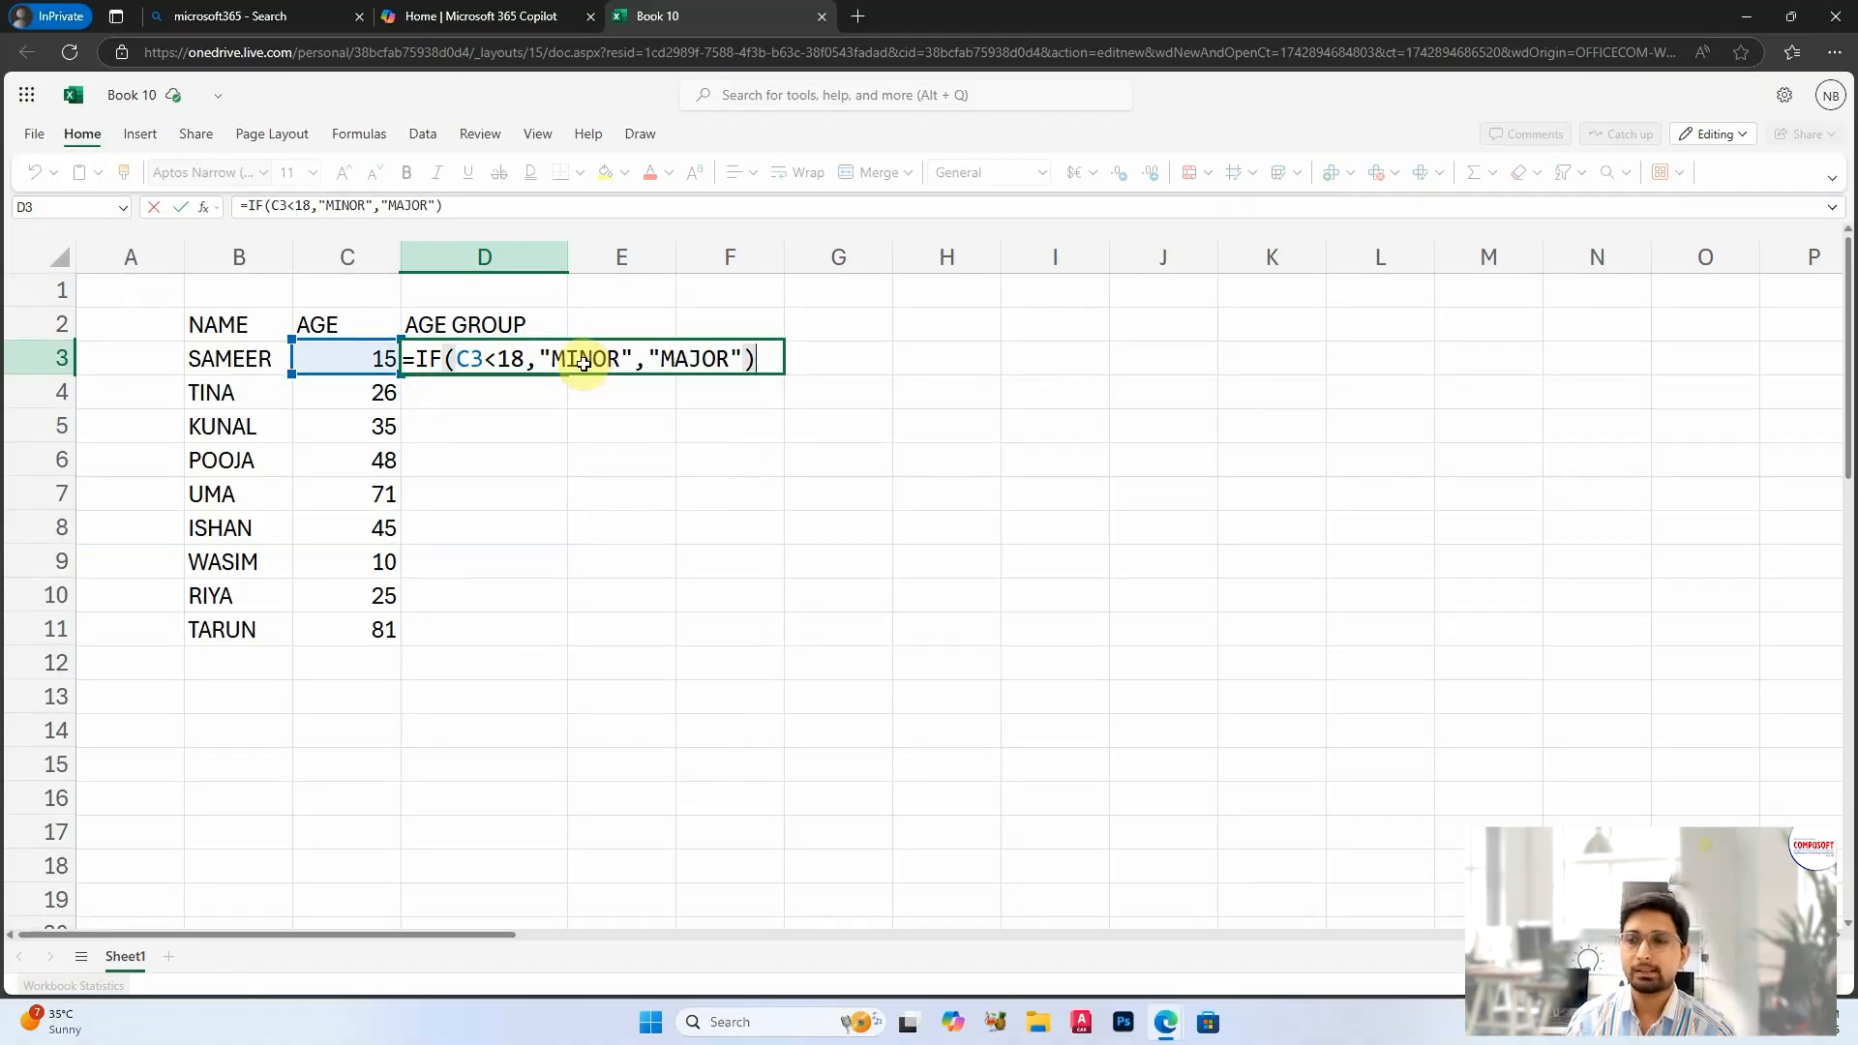
key(Return)
Step: Fill the D3 formula down the AGE GROUP column to D11
click(497, 358)
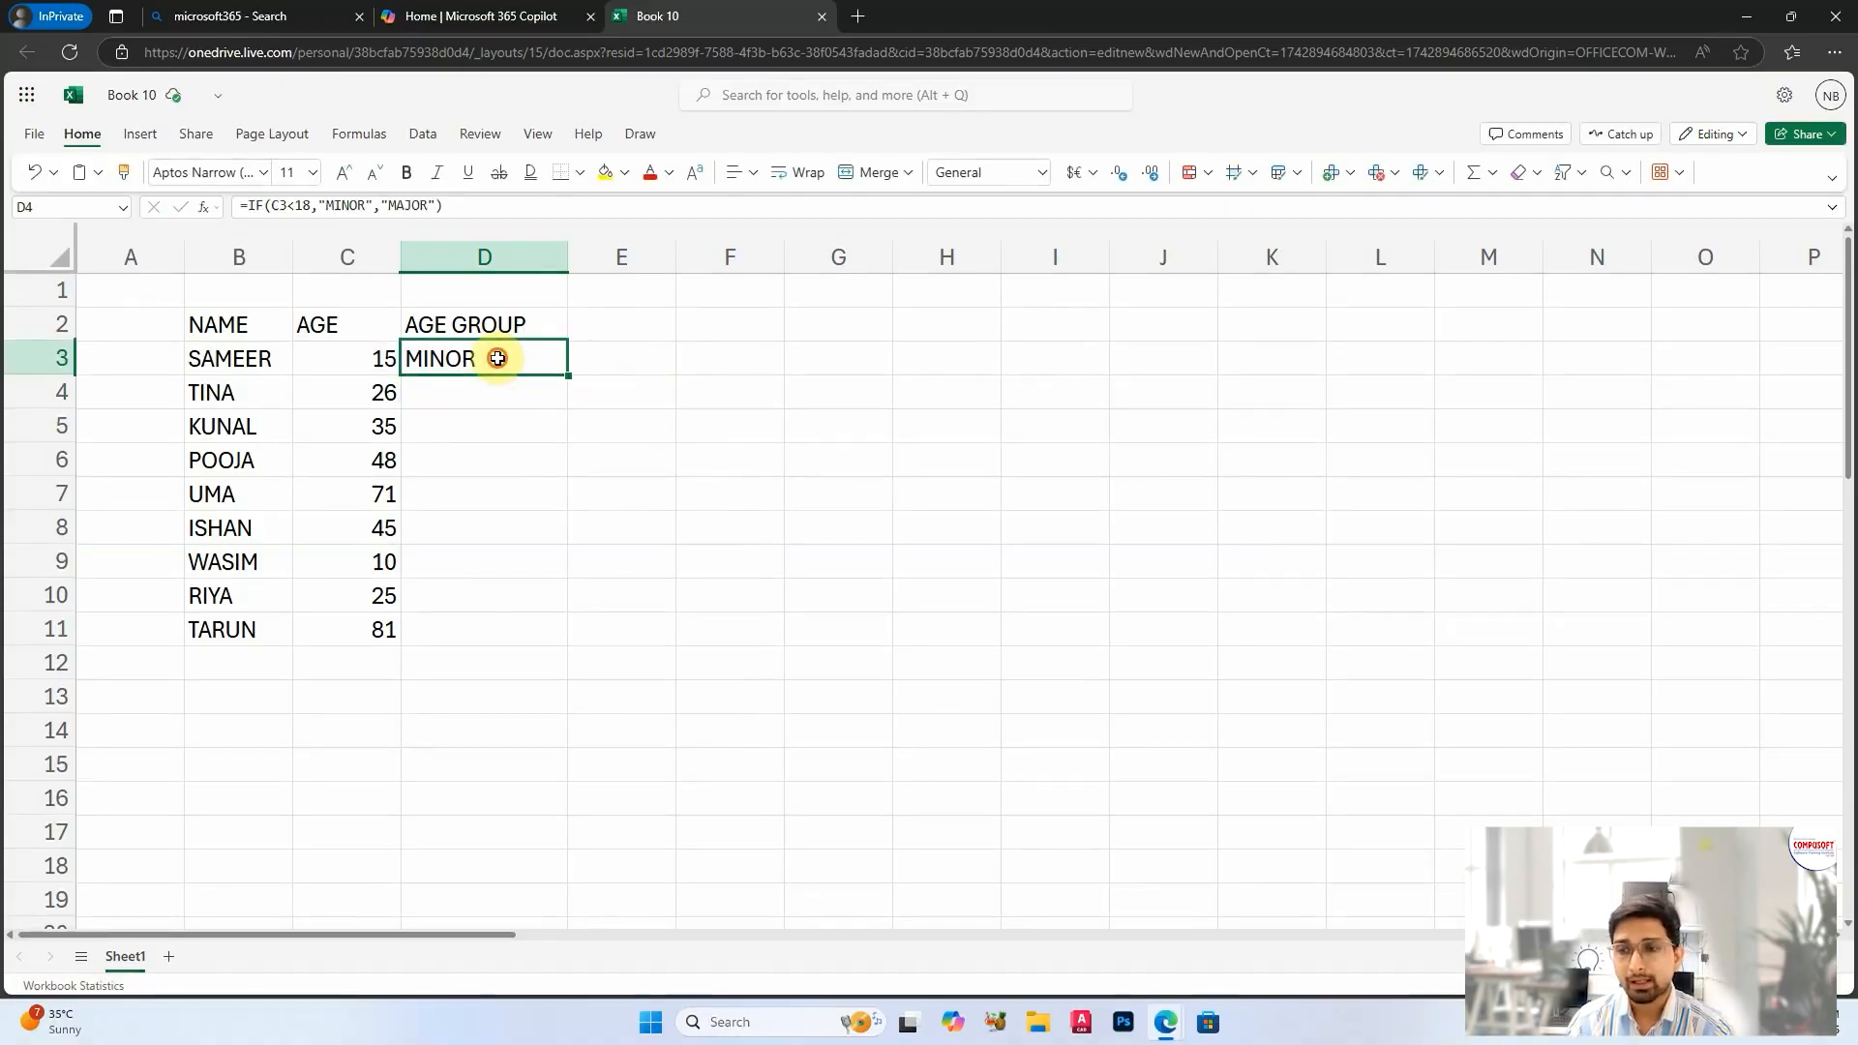
drag(568, 375, 568, 626)
click(692, 535)
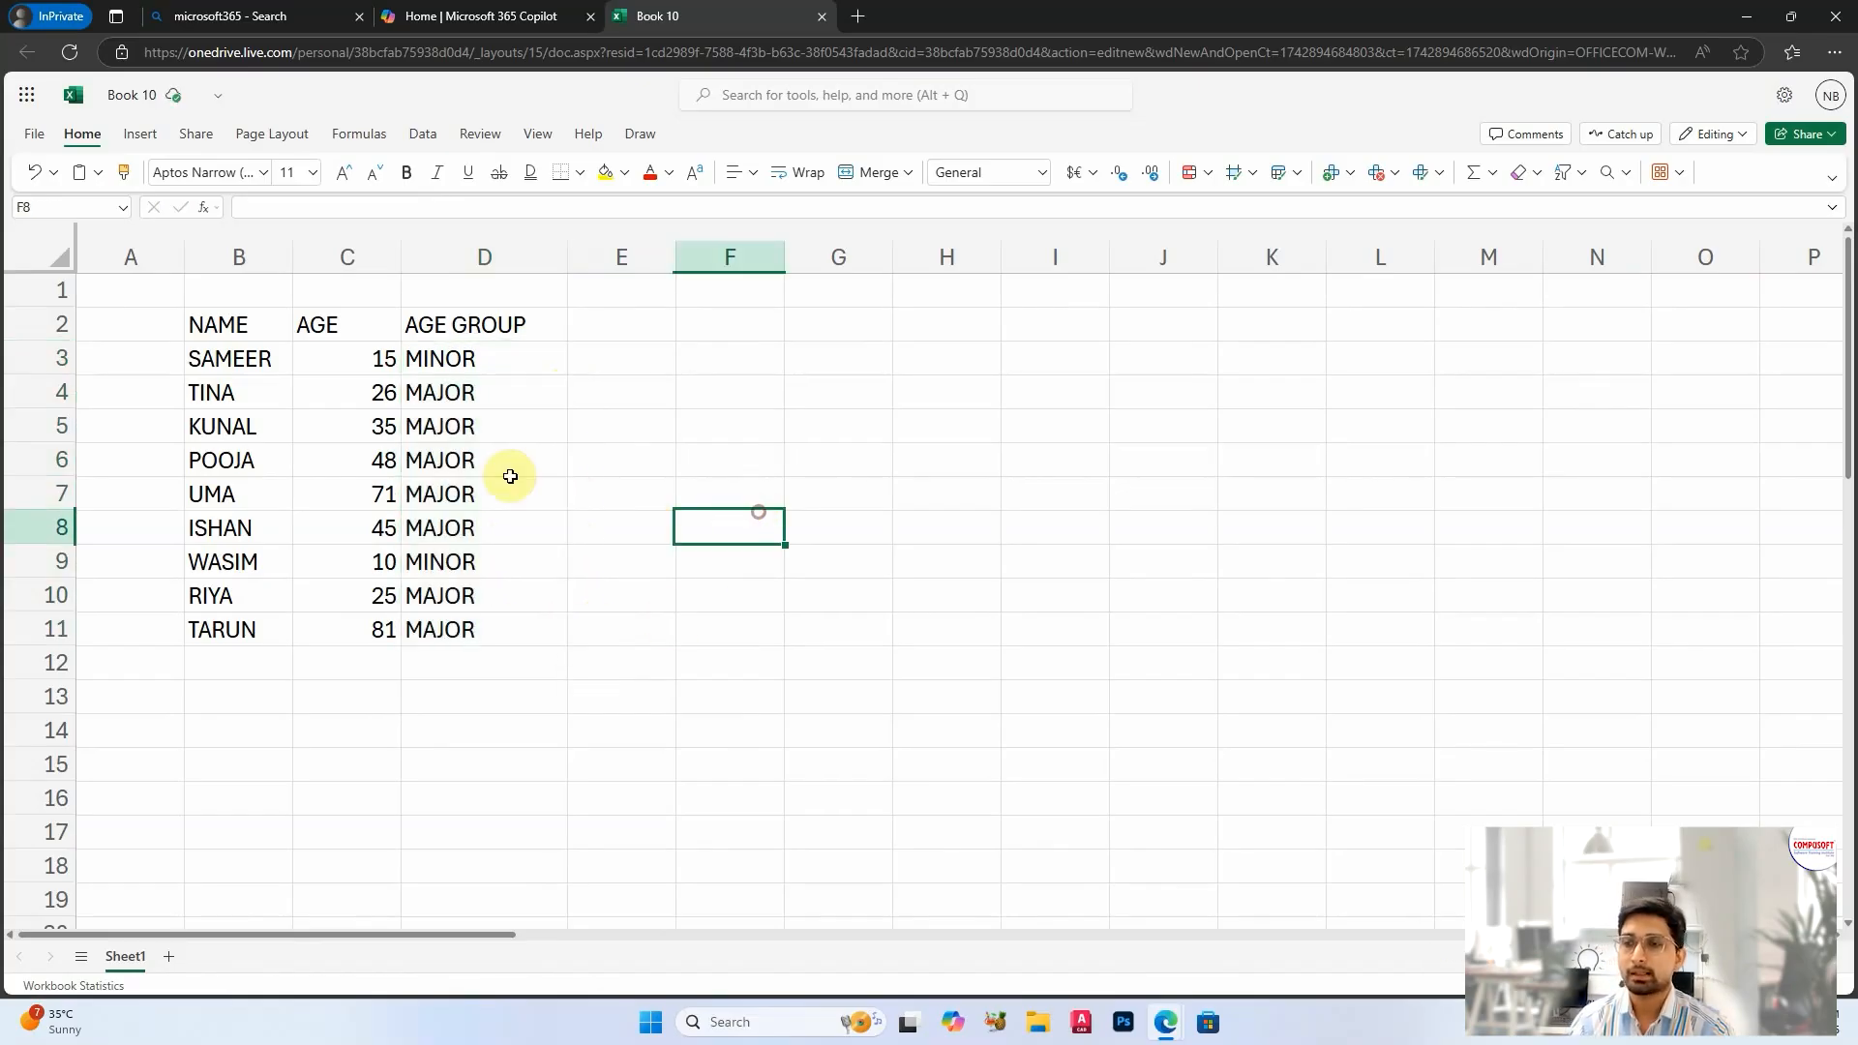
Step: Check the AGE GROUP results in column D against the ages in column C
click(460, 423)
click(460, 494)
click(478, 588)
click(442, 563)
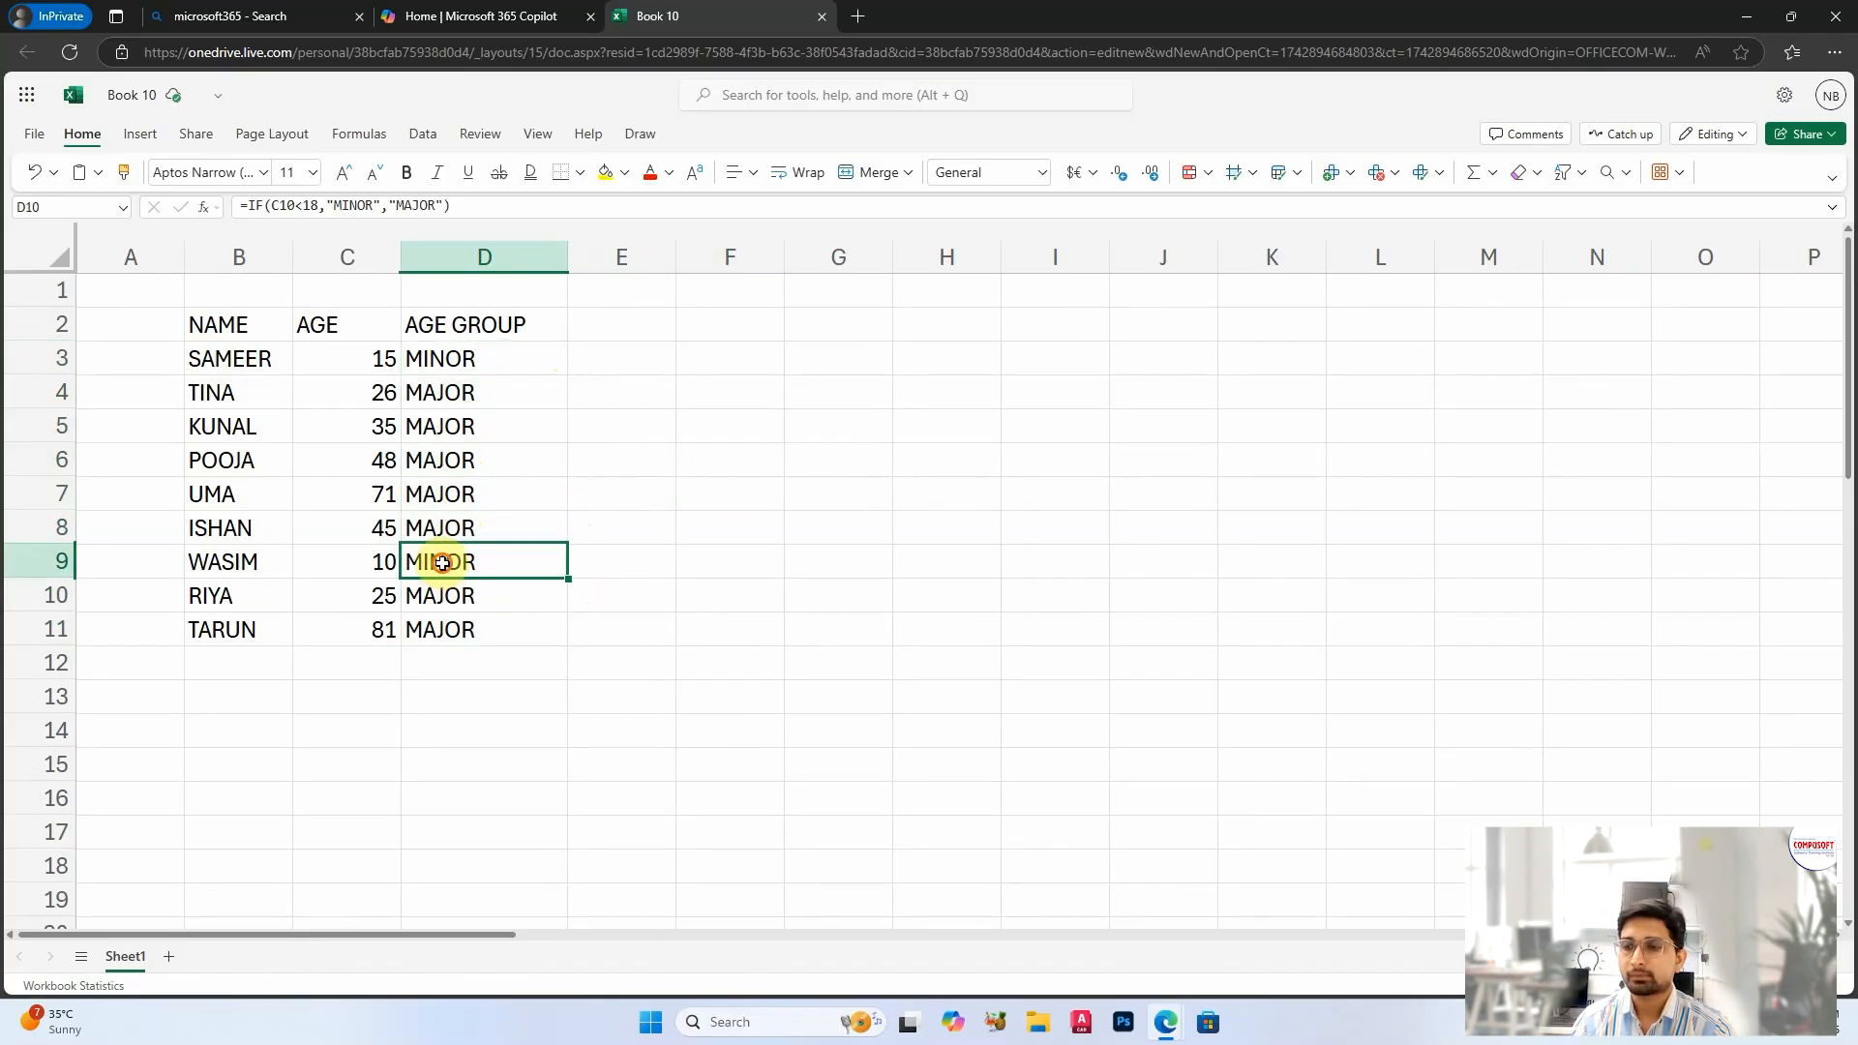
click(447, 359)
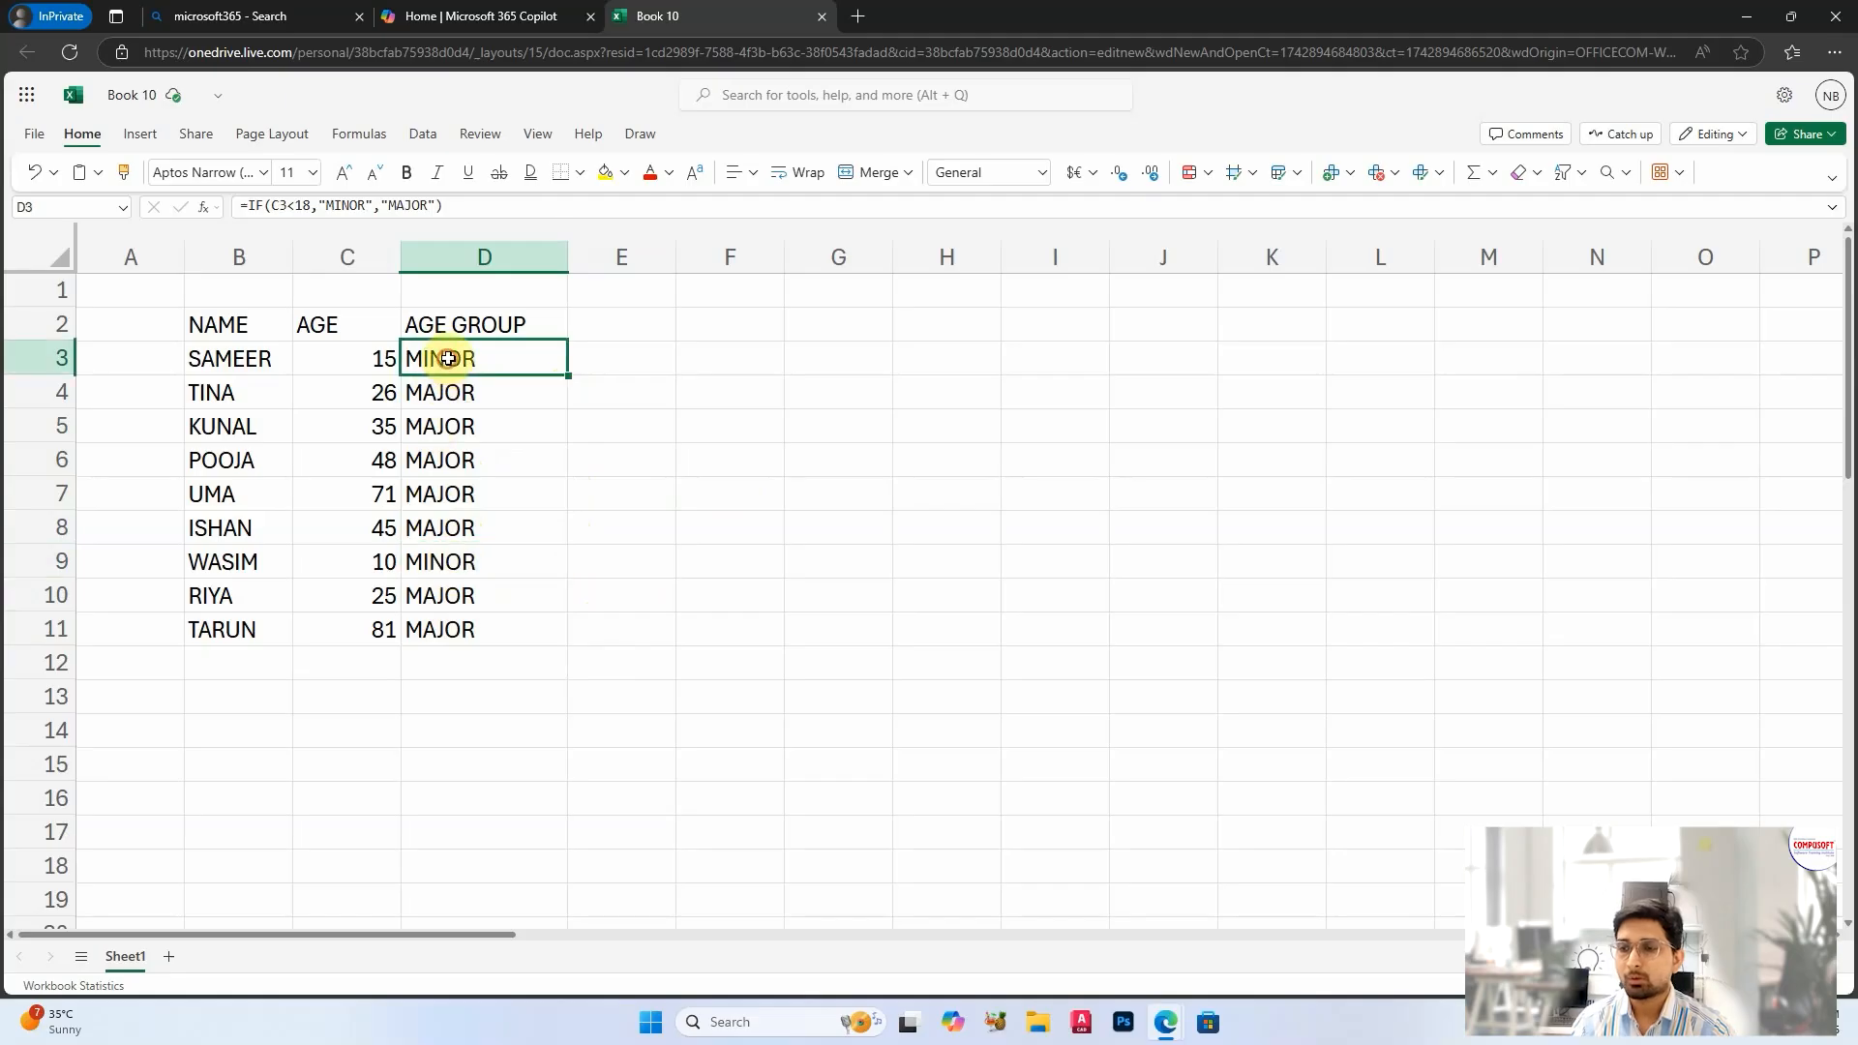
click(437, 566)
click(371, 361)
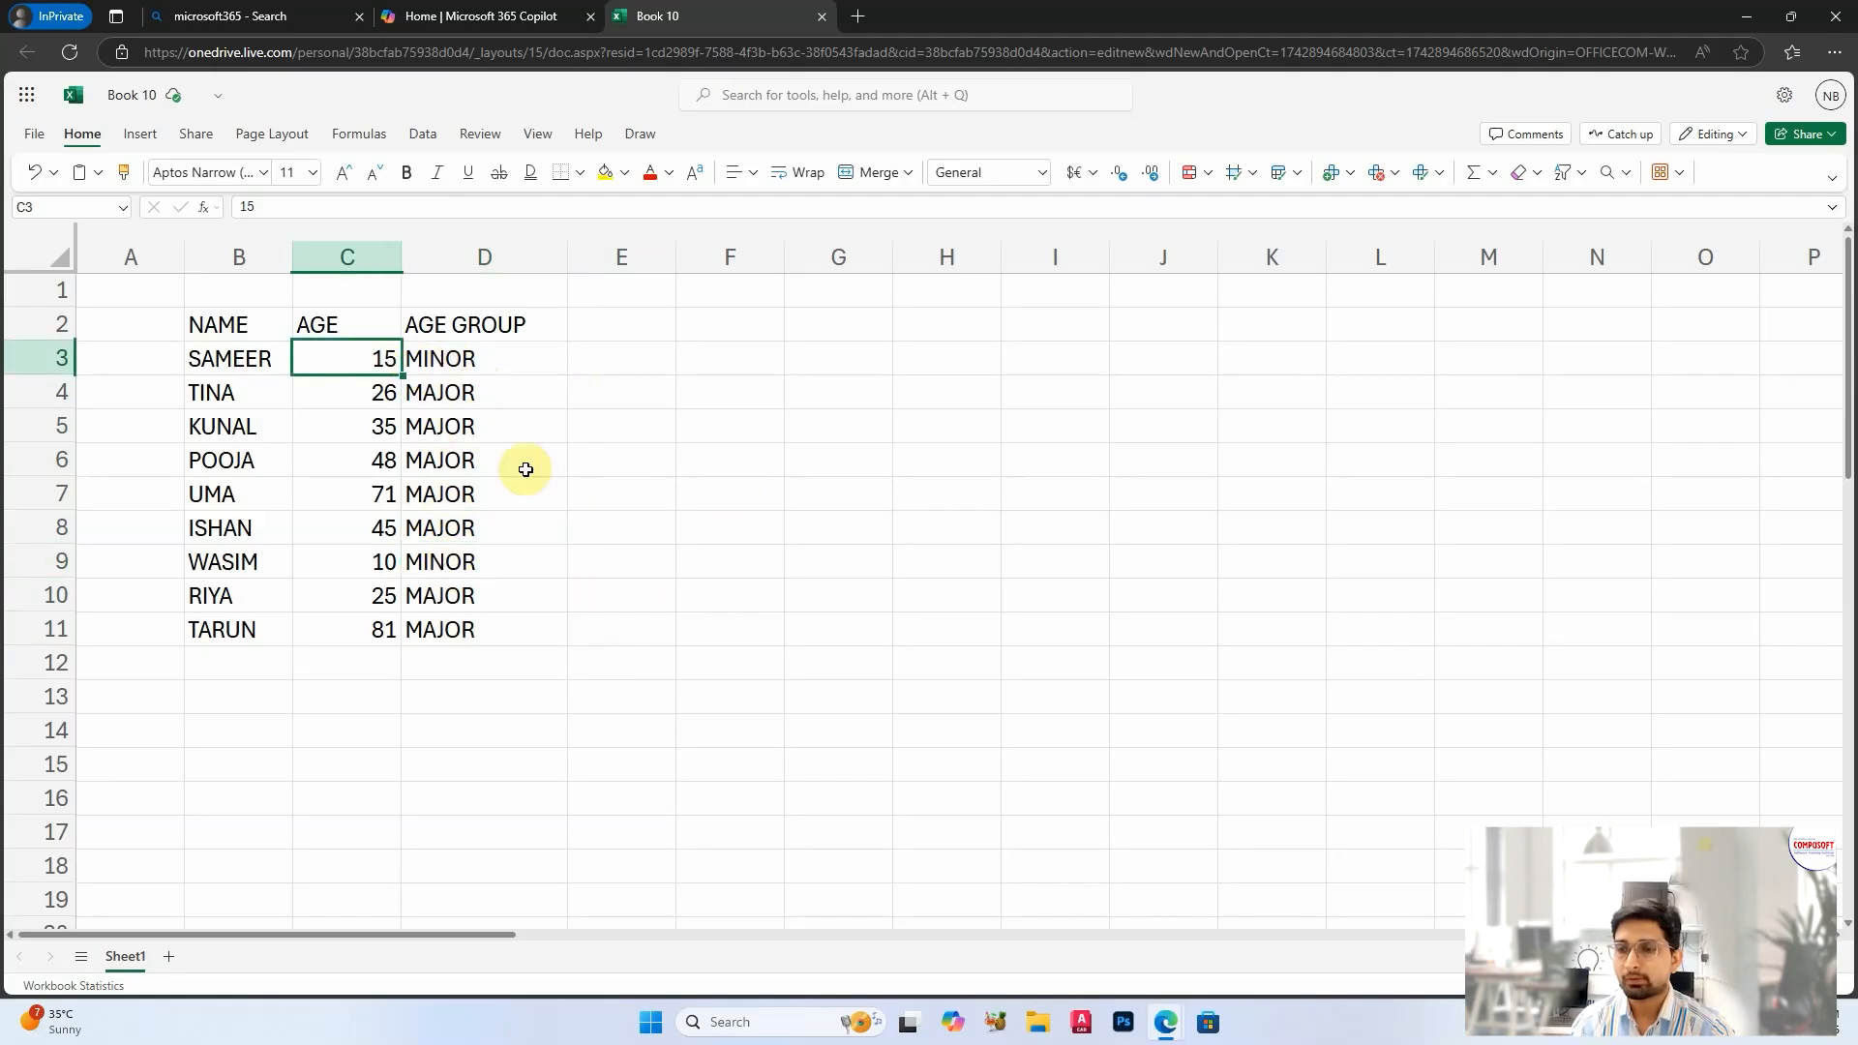
click(373, 561)
click(519, 591)
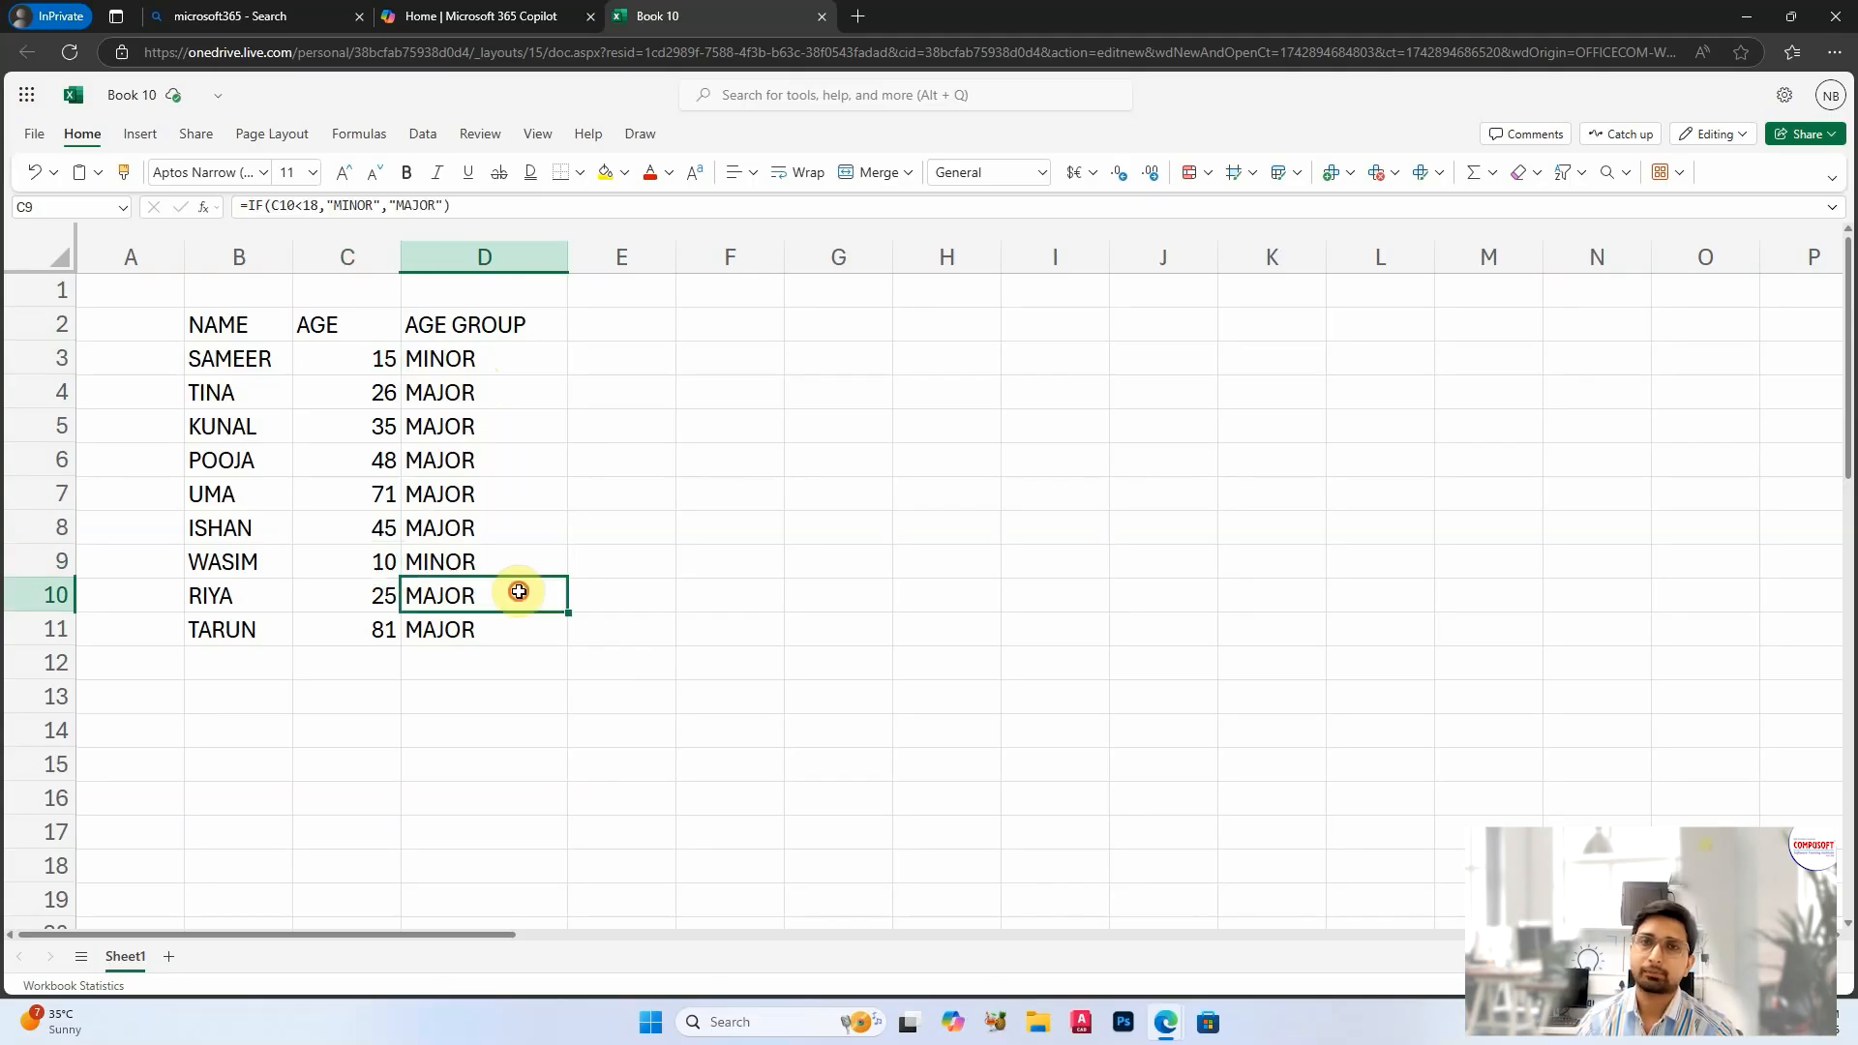
click(524, 431)
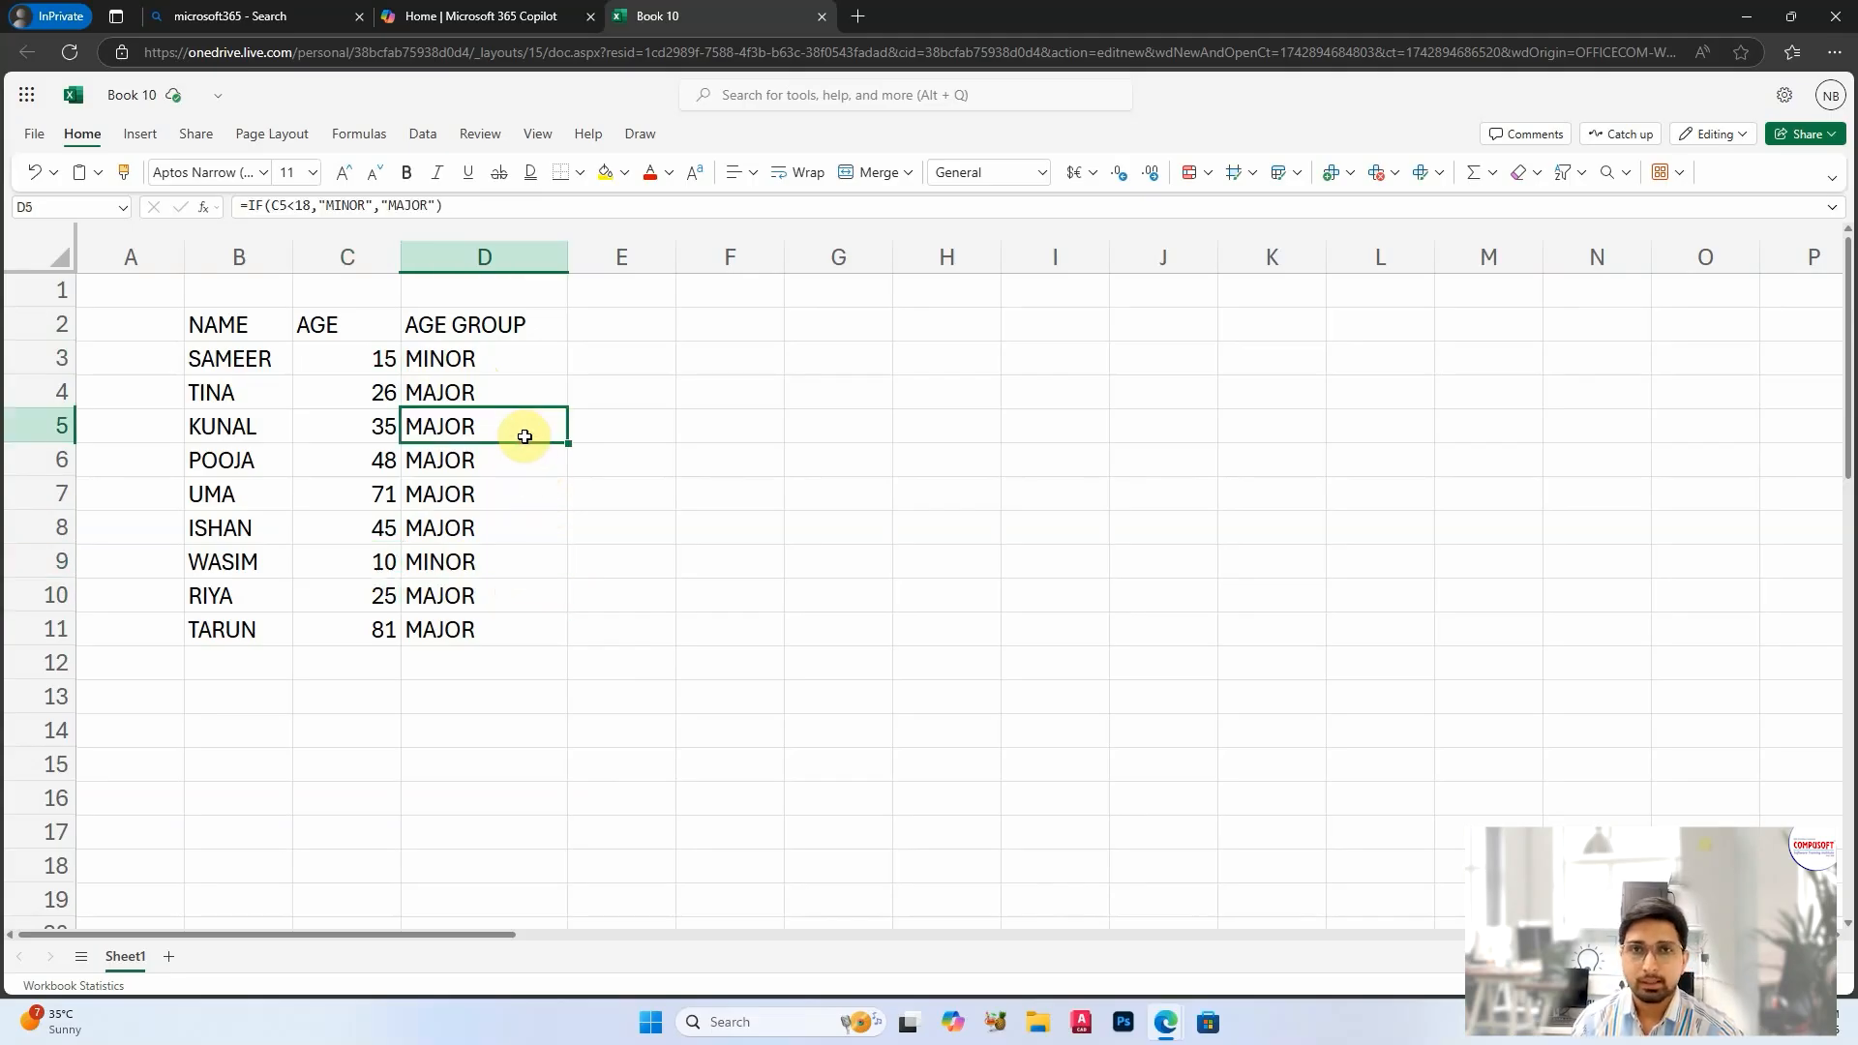
click(527, 359)
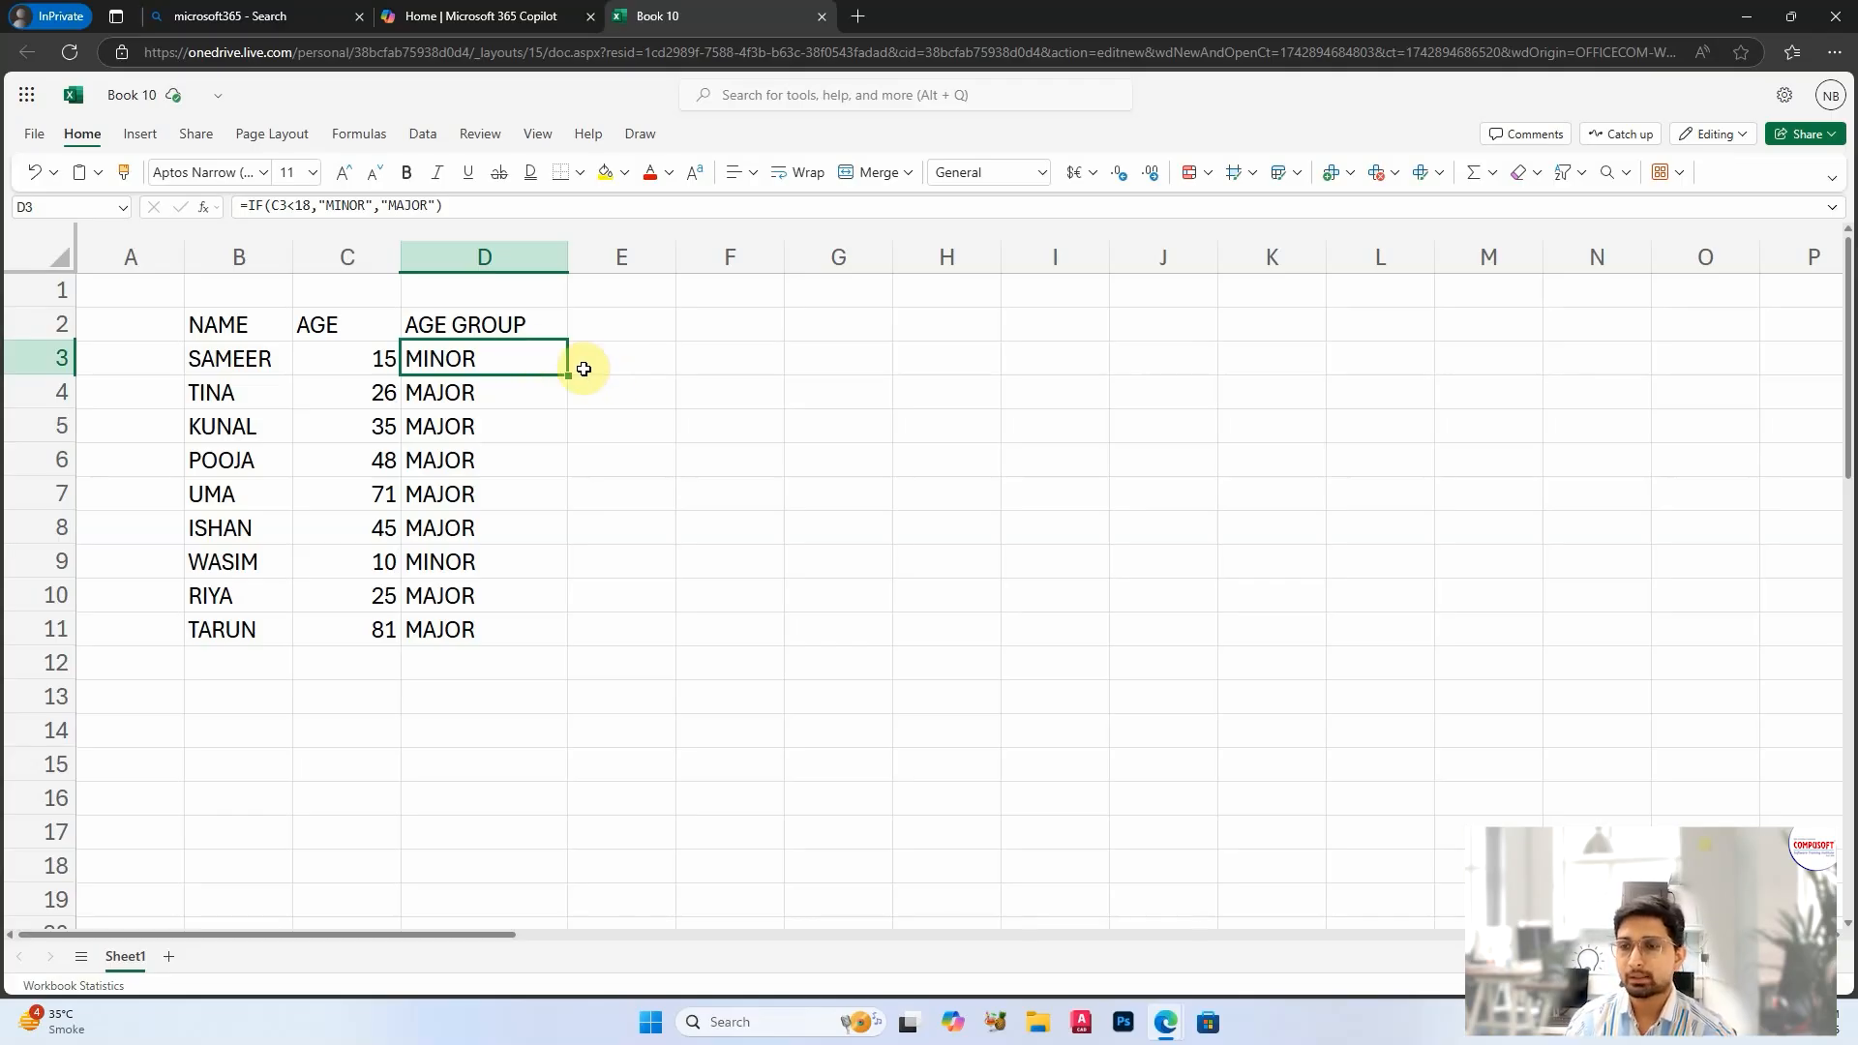
Step: Widen column E and enter the header AGE CATEGORY in E2
click(640, 326)
drag(675, 257, 796, 258)
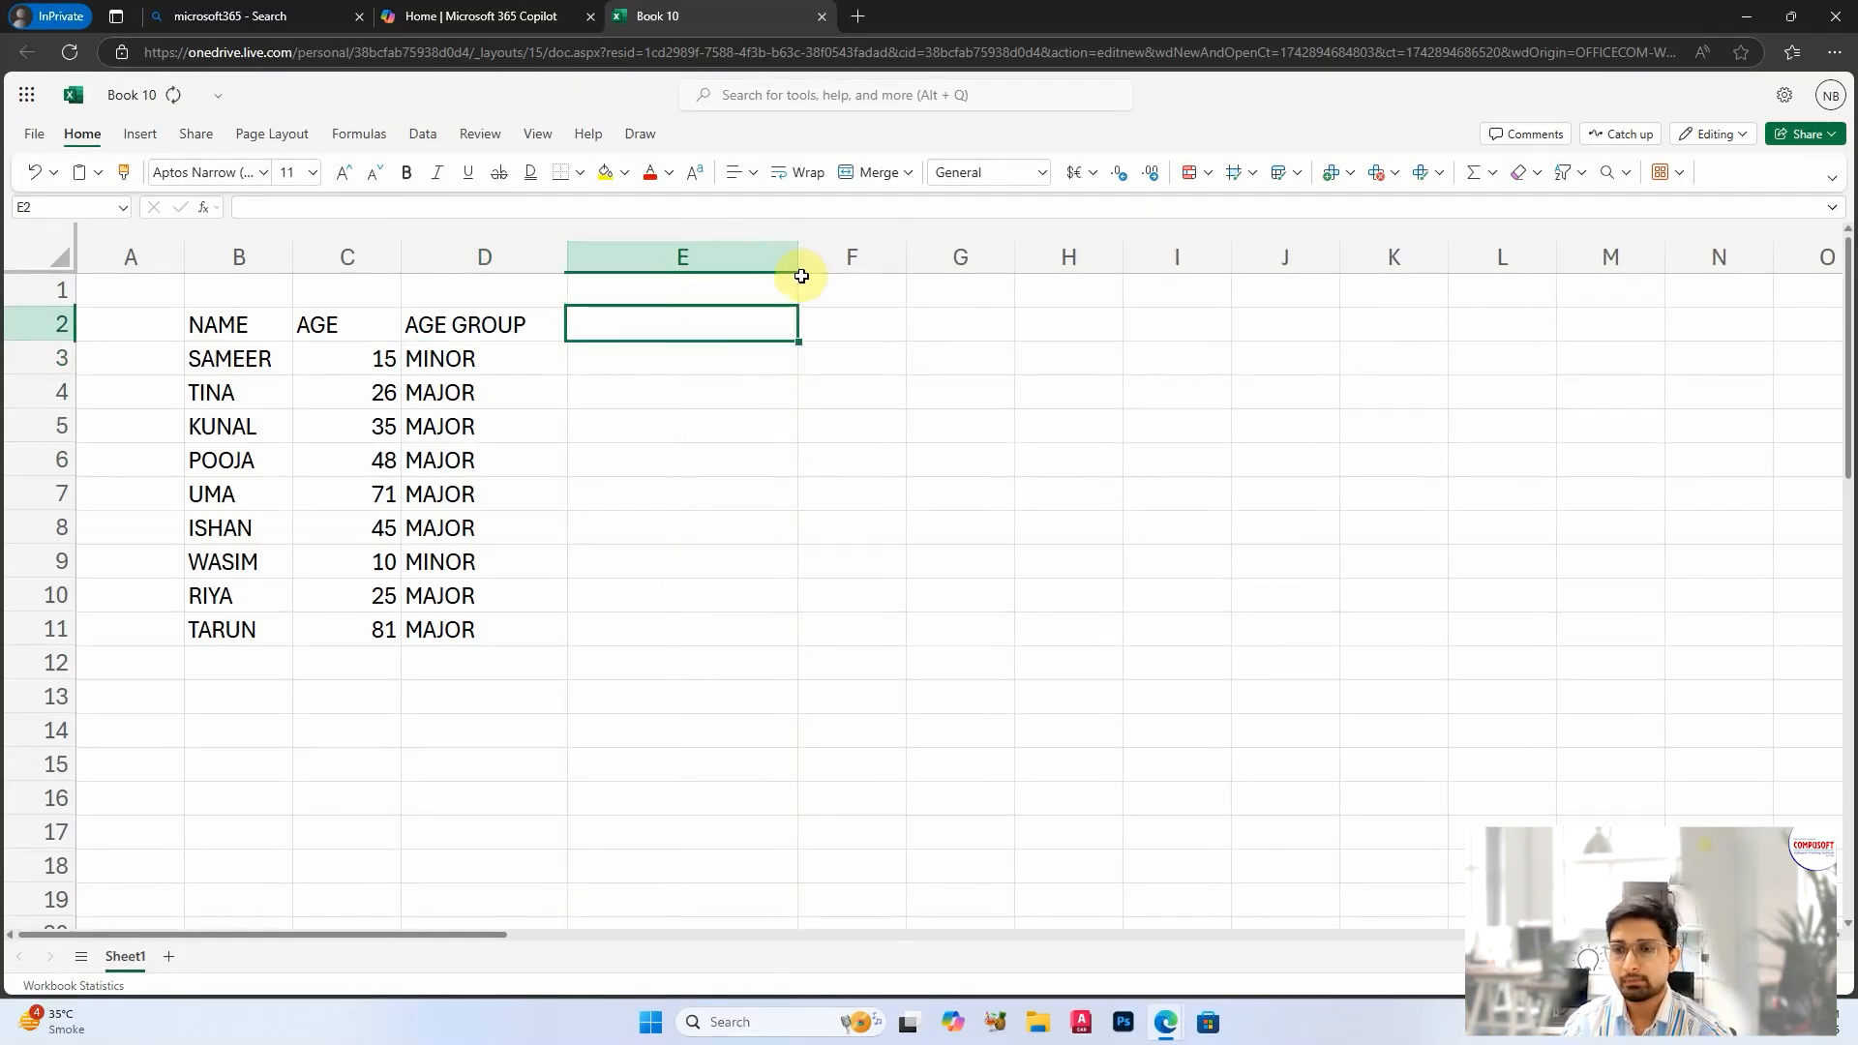
text(AGE CATE)
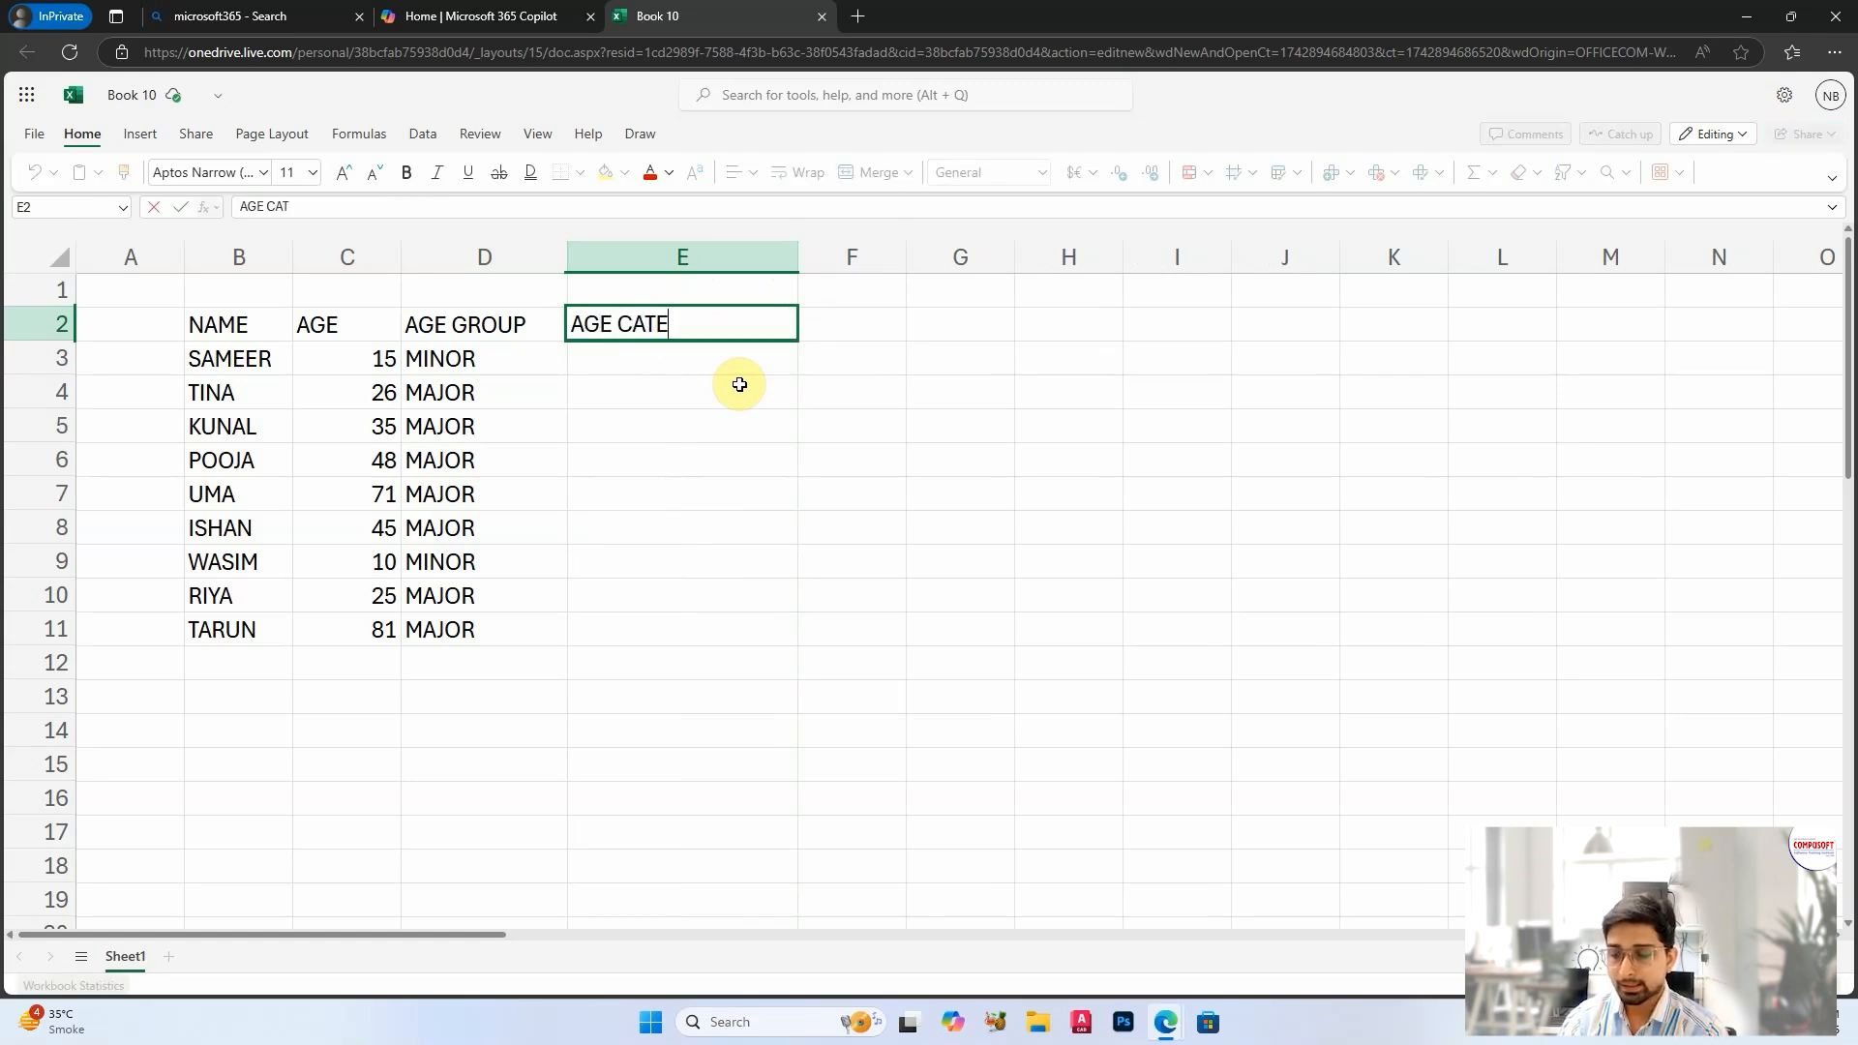
key(Tab)
key(Tab)
key(Tab)
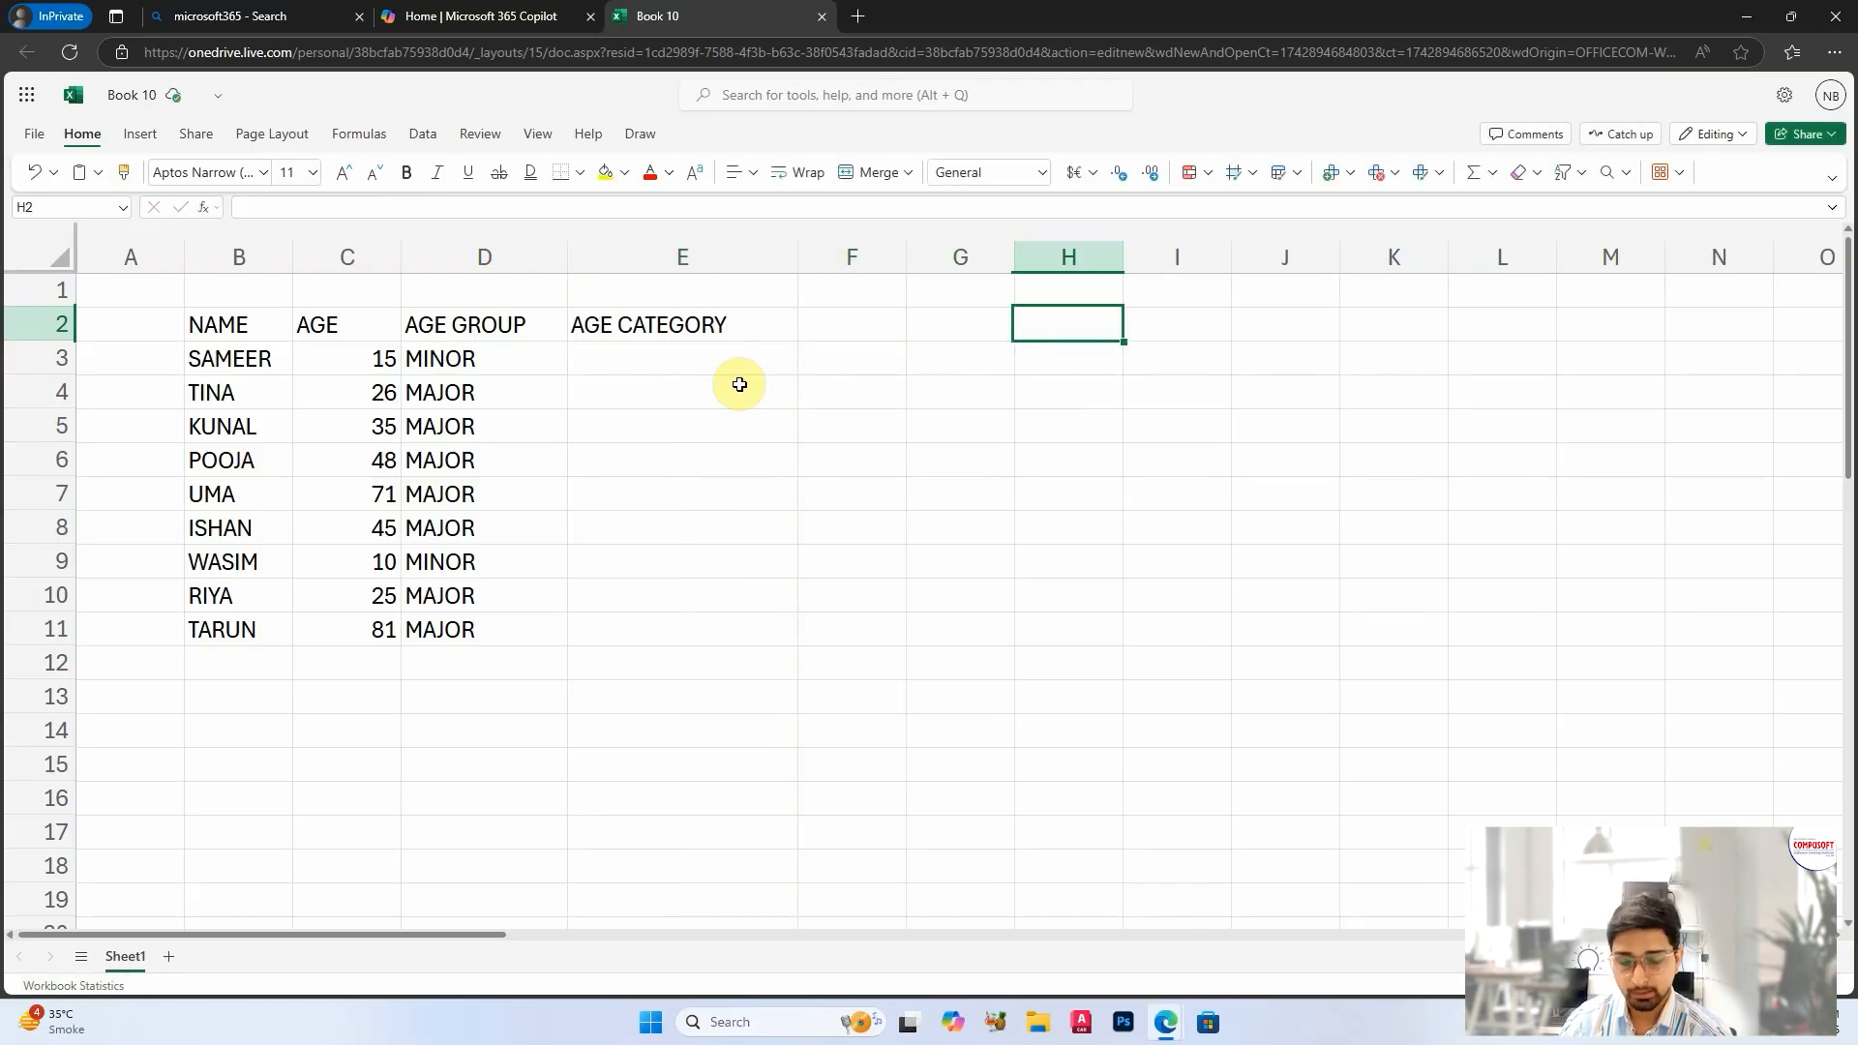
Step: Enter the age range "1 TO 12" in H2 and its category CHILD in I2
text(1 TO 12)
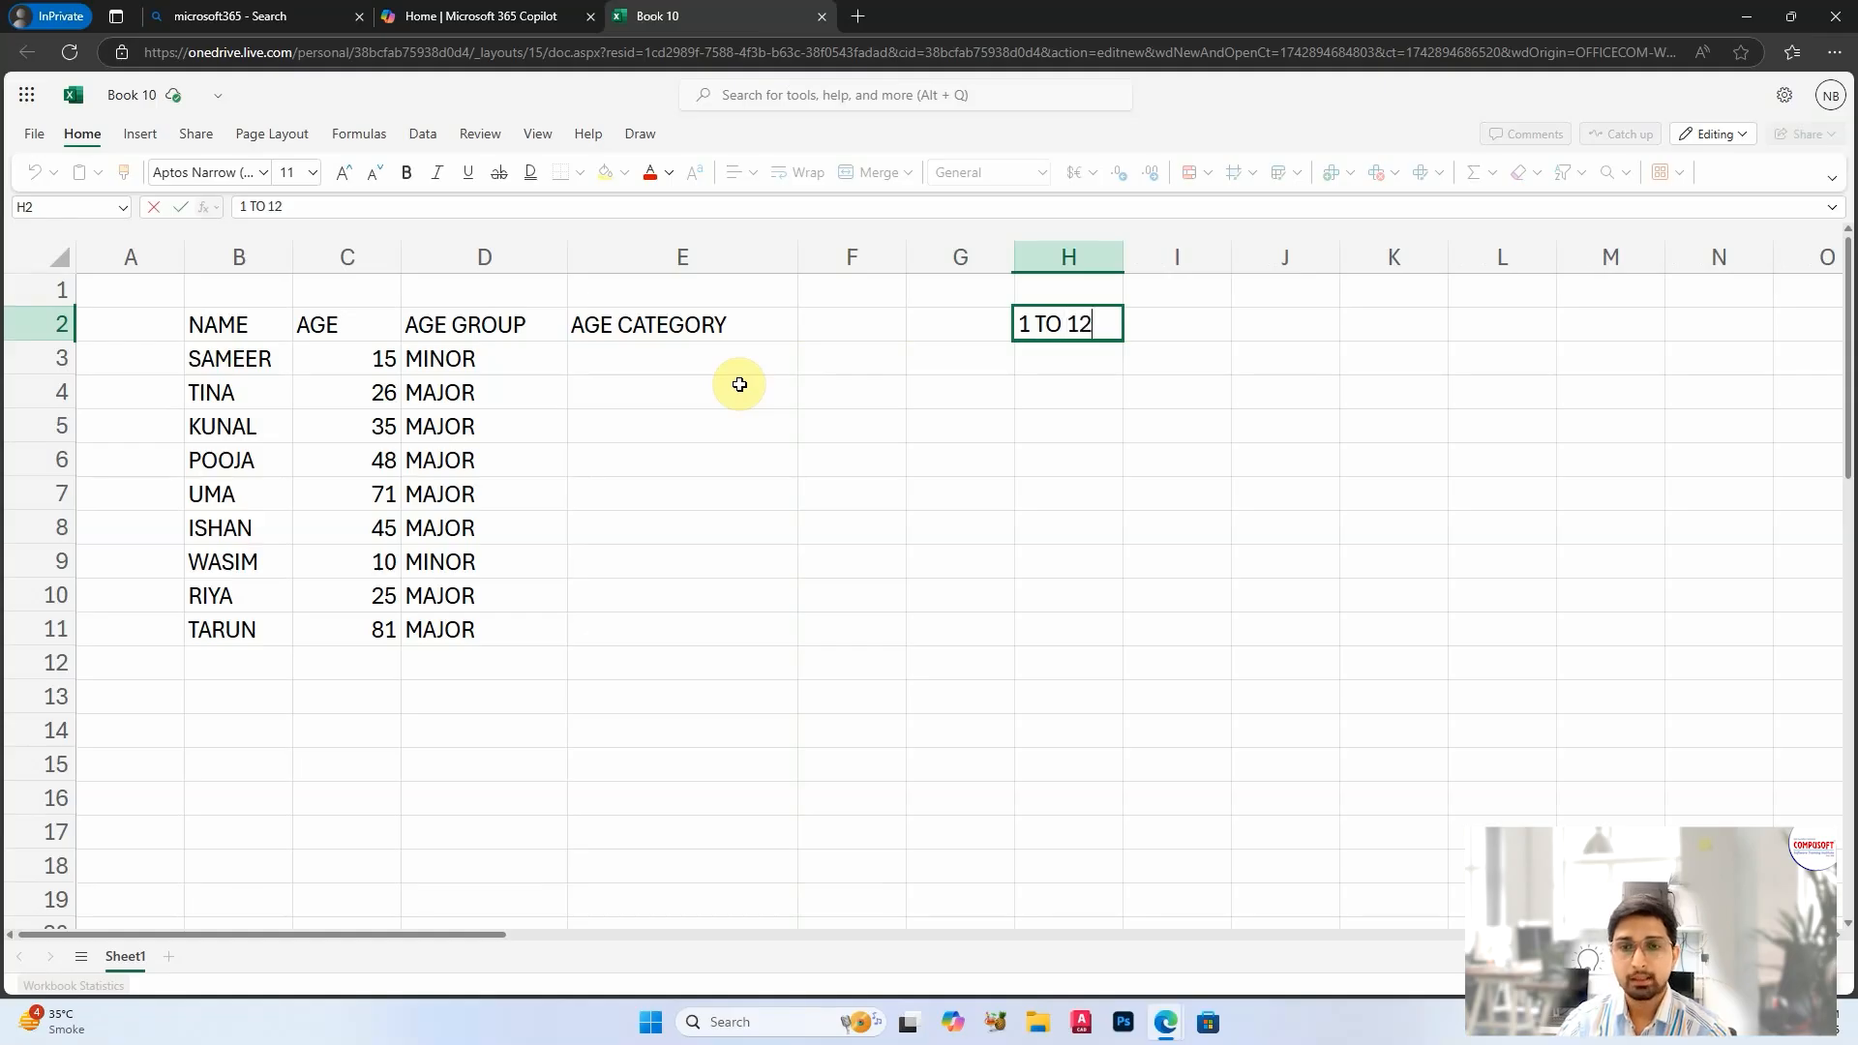
key(Tab)
text(CHILD)
key(Return)
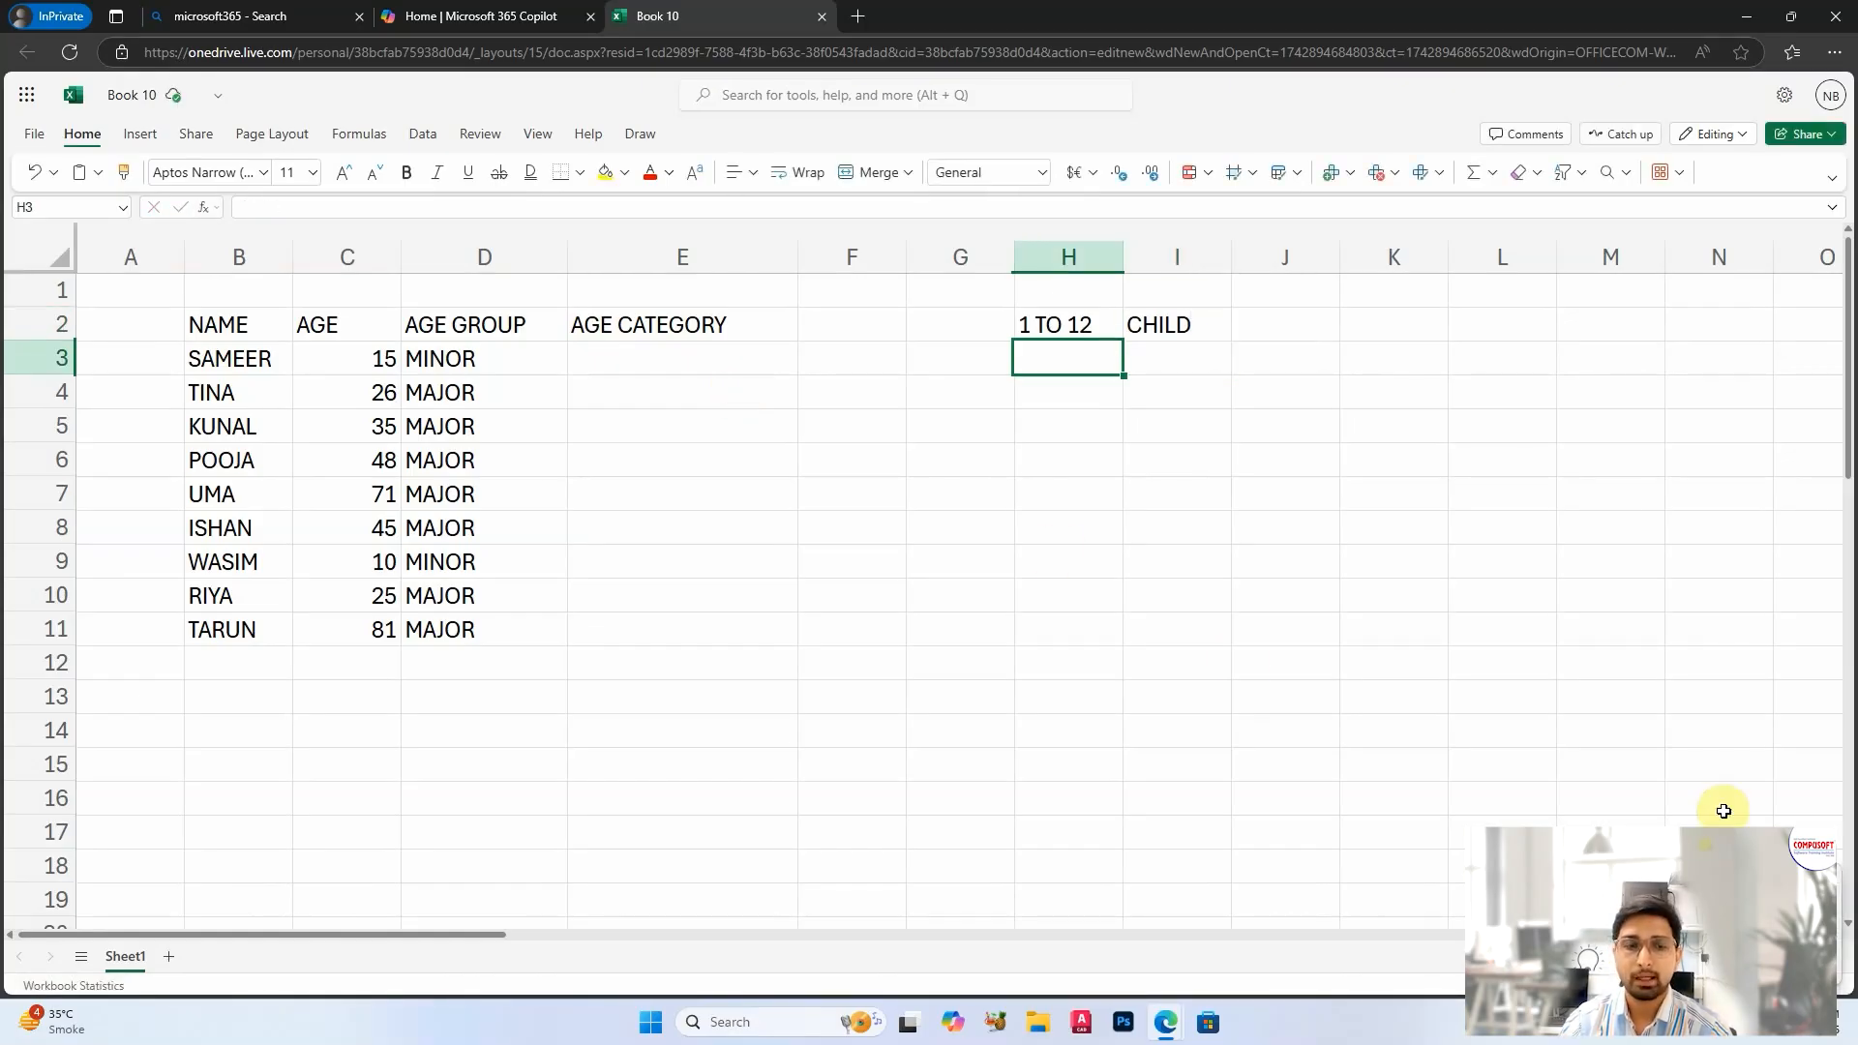
Step: Enter the age range "13 TO 19" in H3 and its category TEENAGE in I3
text(13 TO)
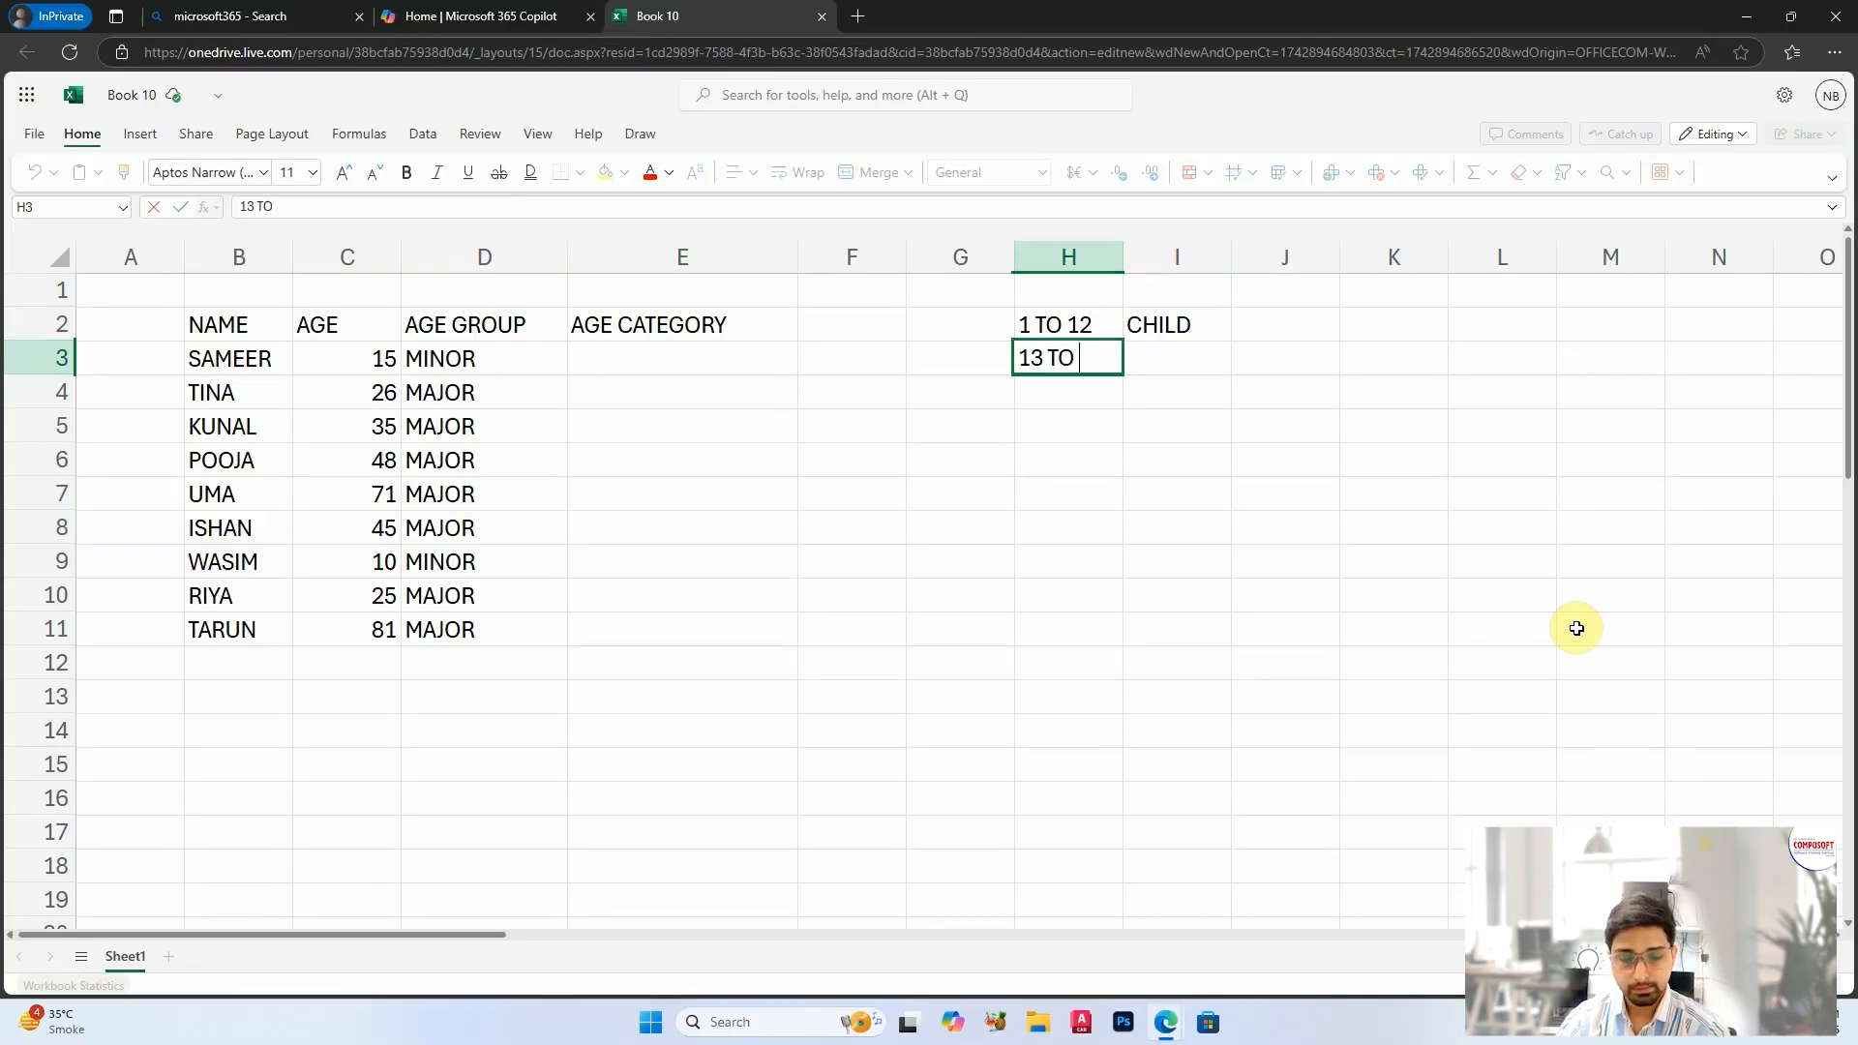
text( 19)
key(Tab)
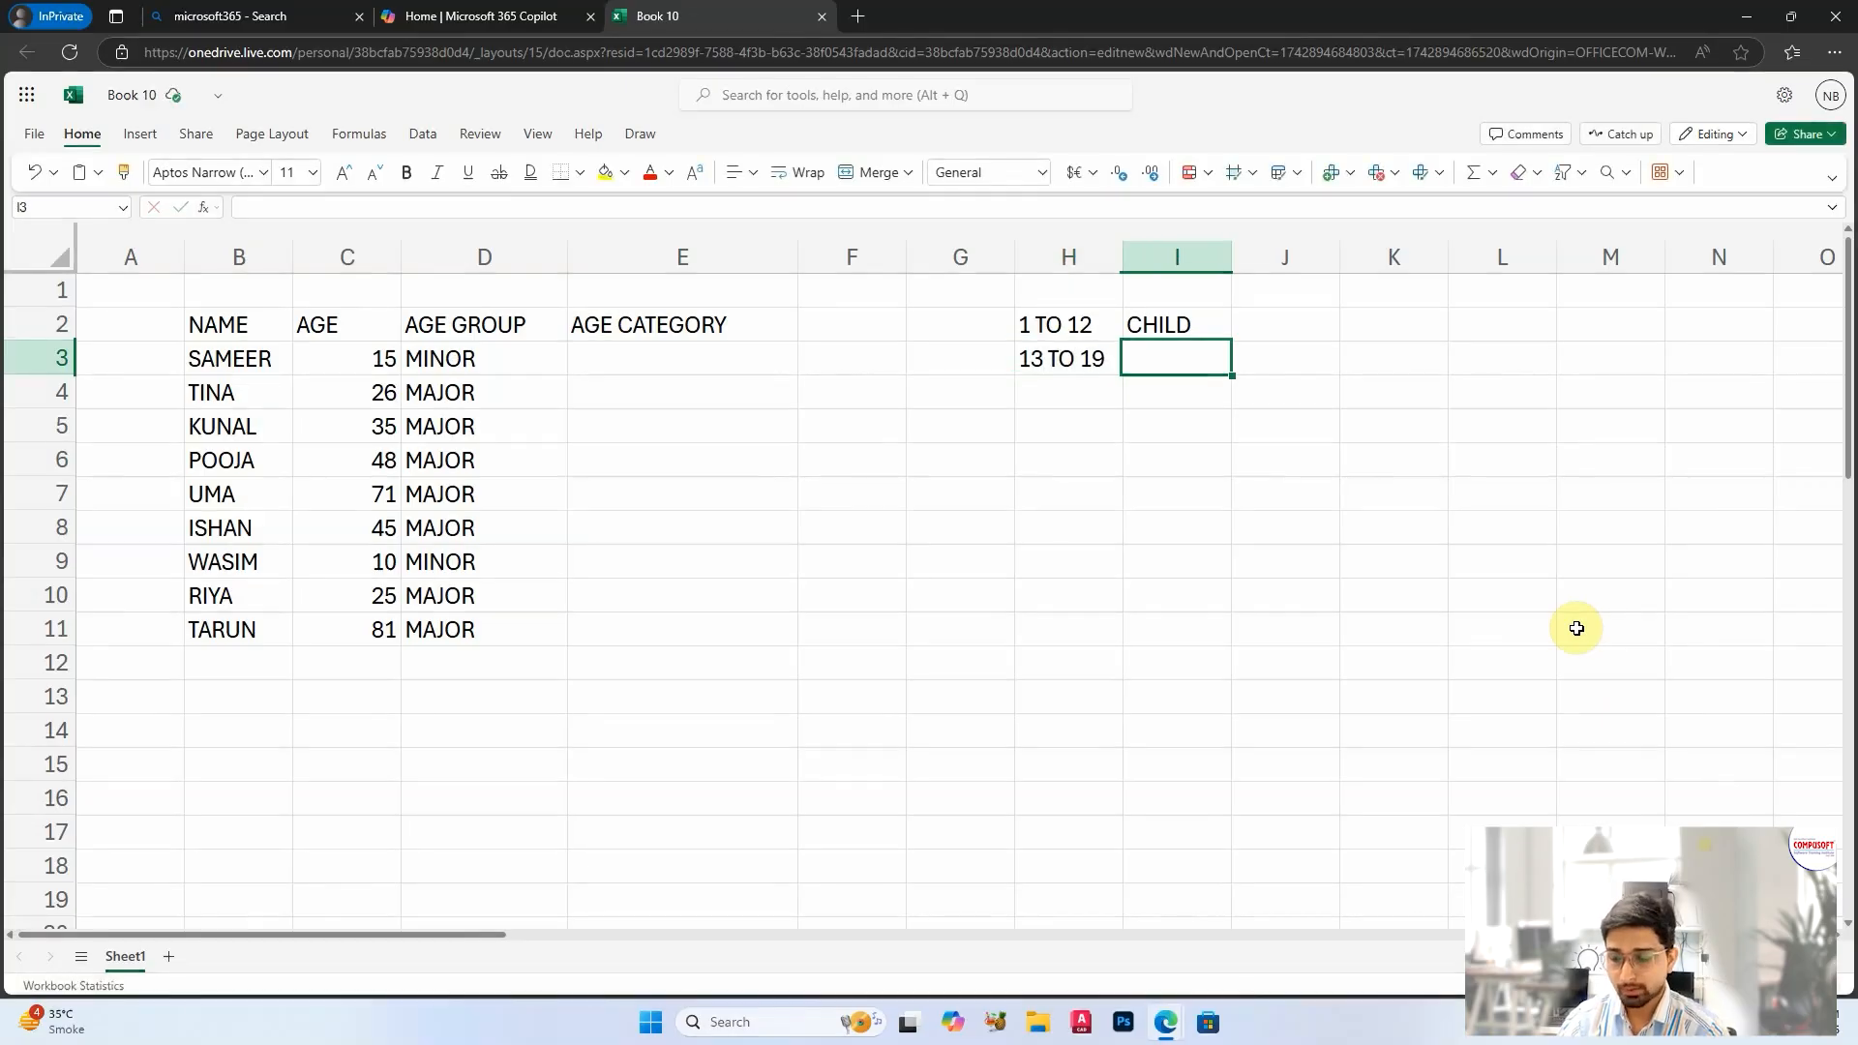
text(TEENAGE)
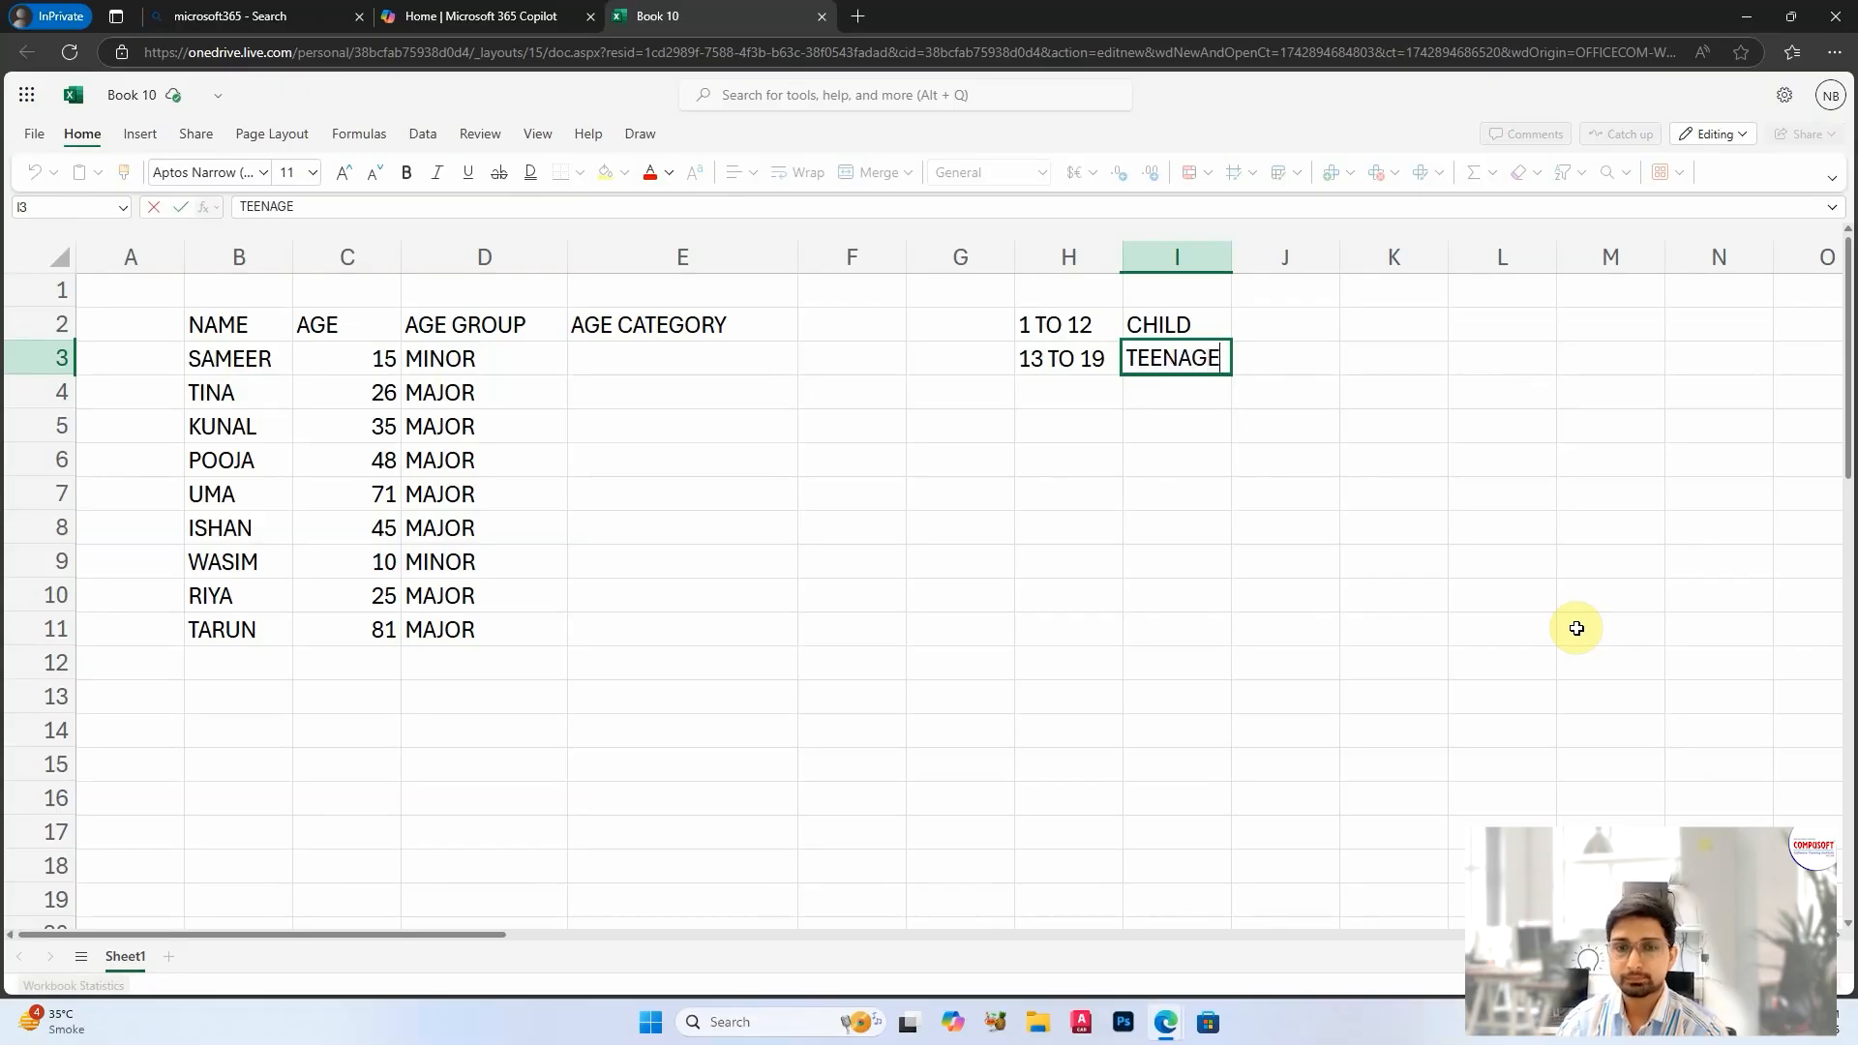
key(Return)
Step: Enter the age range "20 TO 59" in H4 and its category ADULT in I4
key(Left)
text(20)
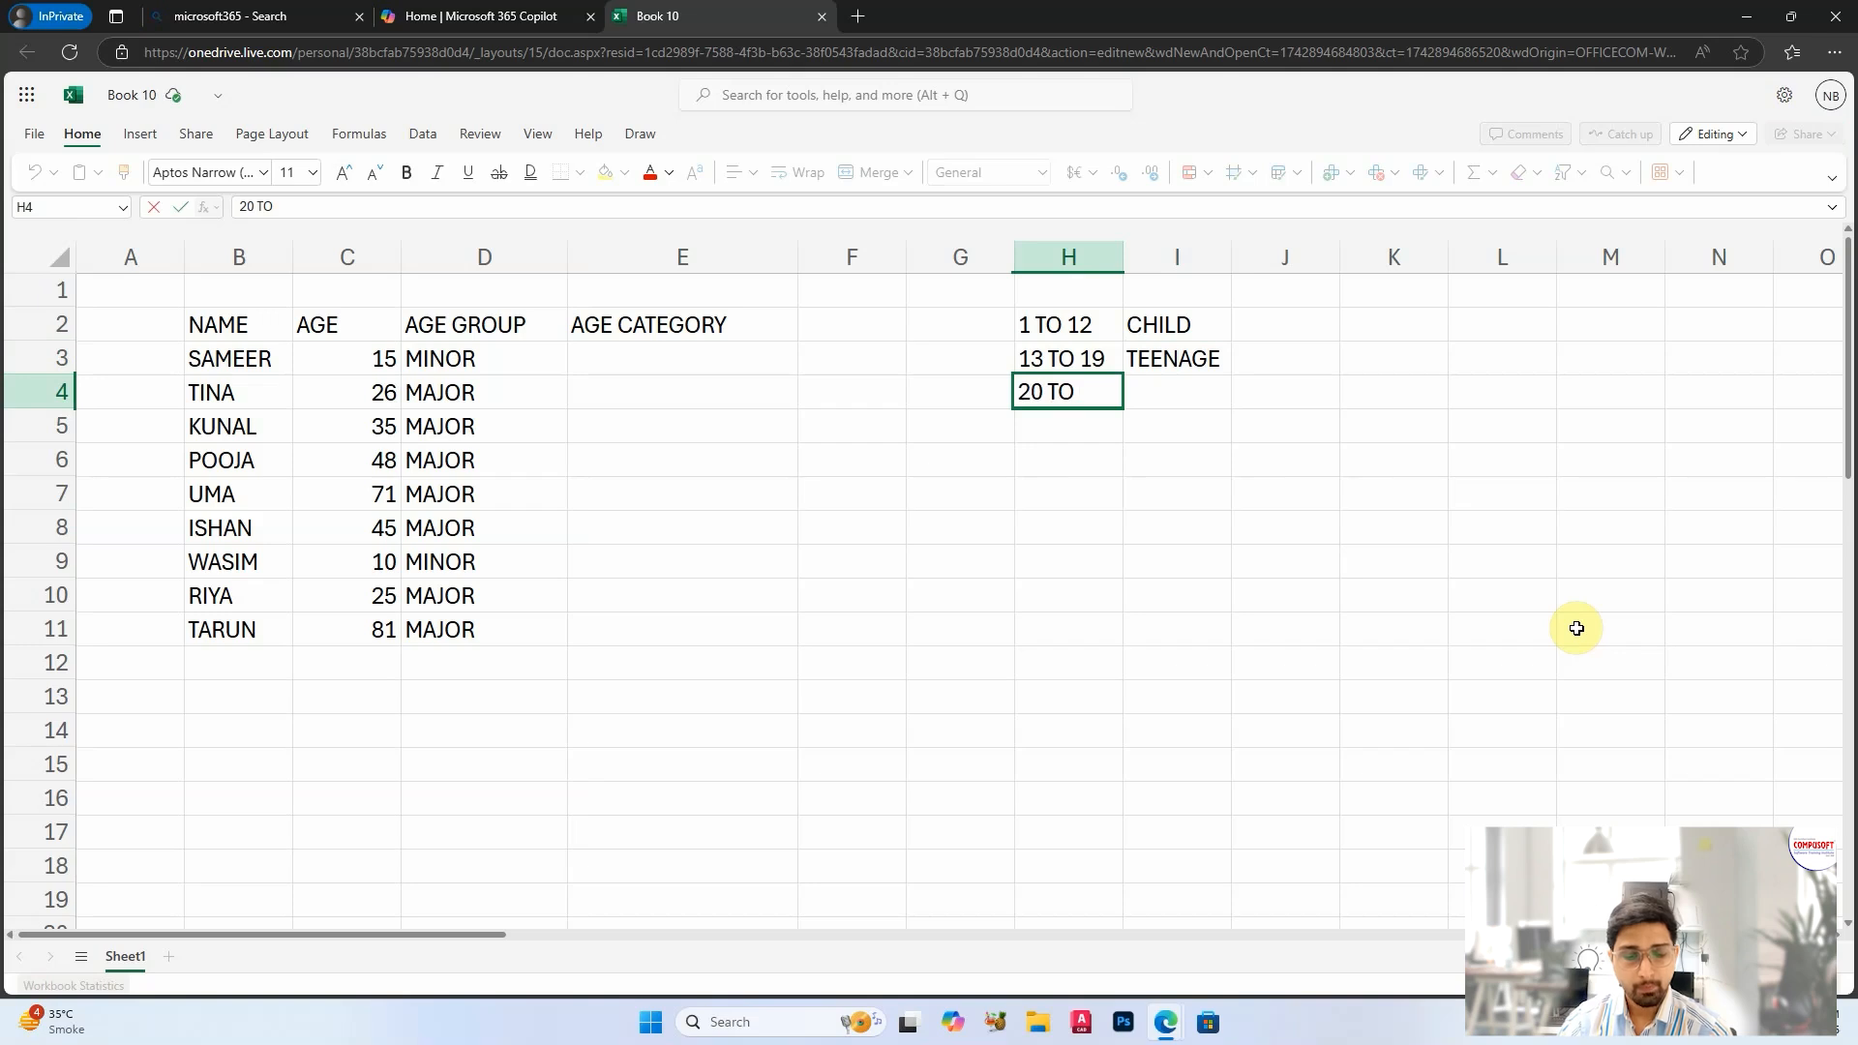
key(Tab)
text(AD)
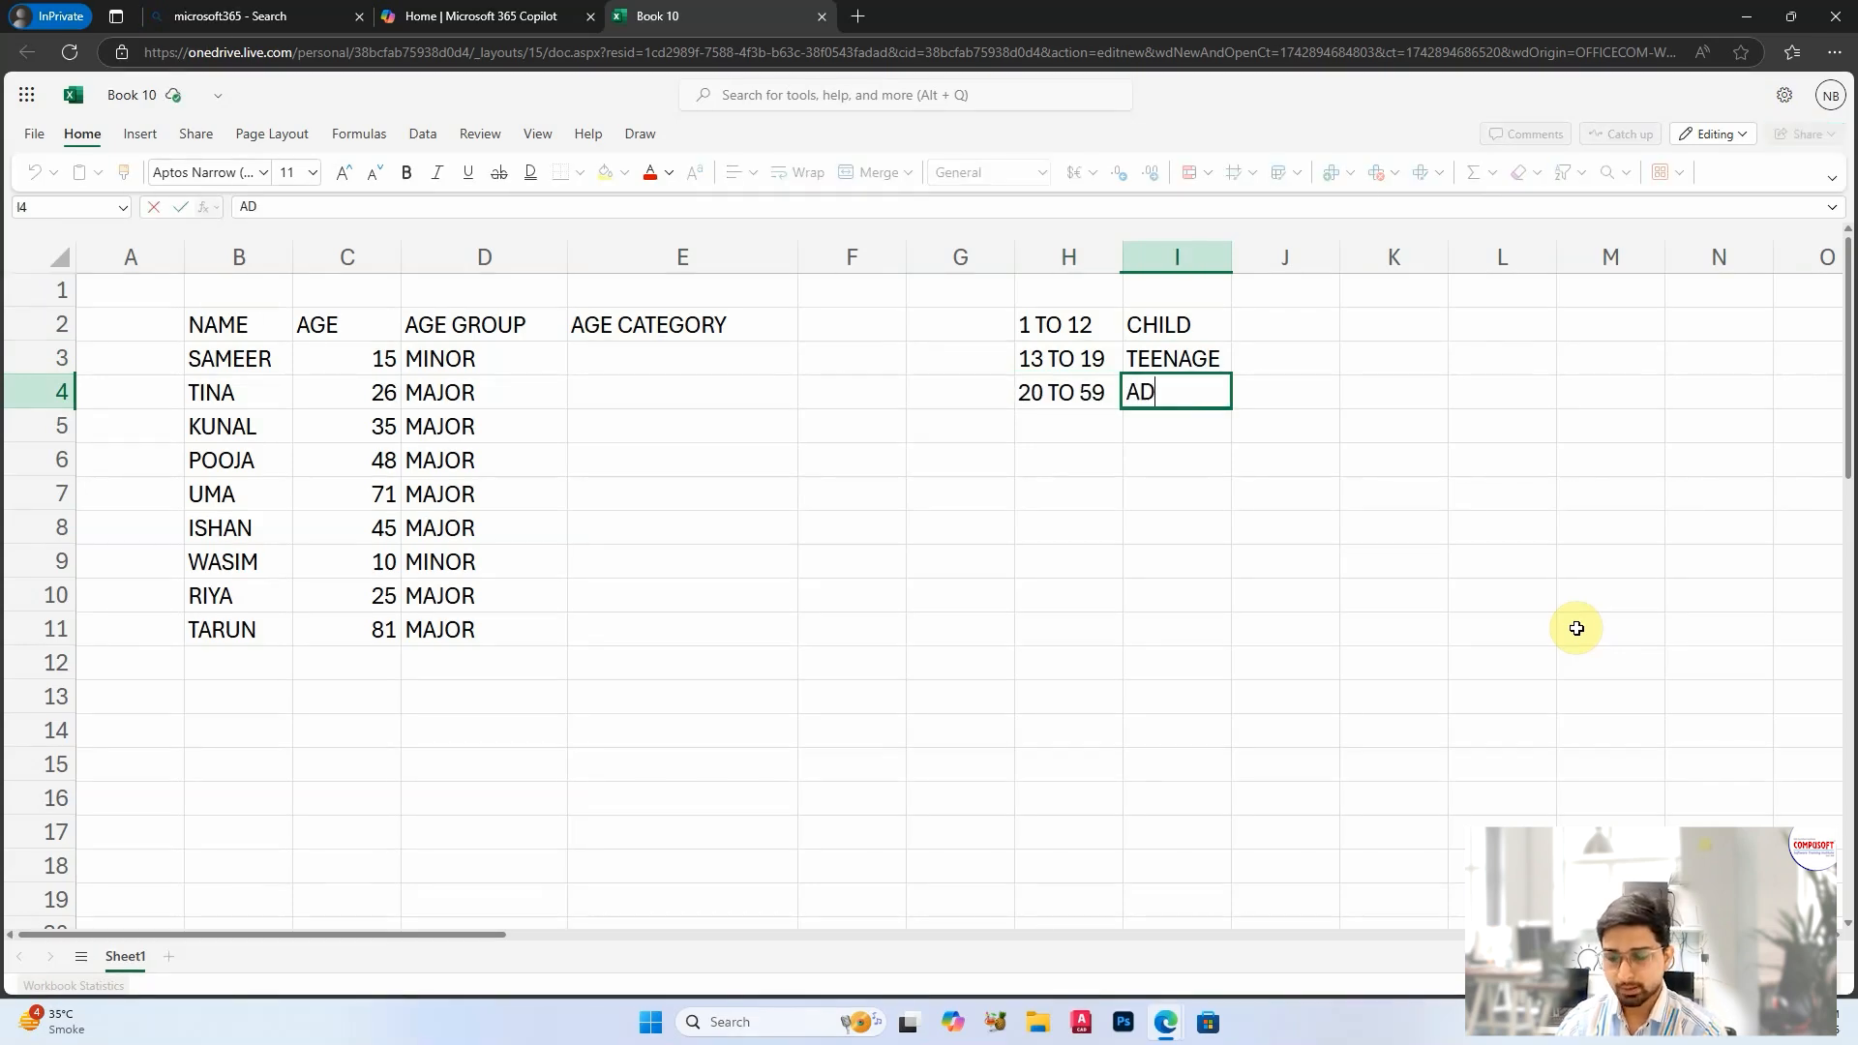
text(ULT)
key(Return)
Step: Enter ">=60" in H5 and SENIOR CITIZEN in I5, and widen column I to fit the text
key(Left)
text(>=60)
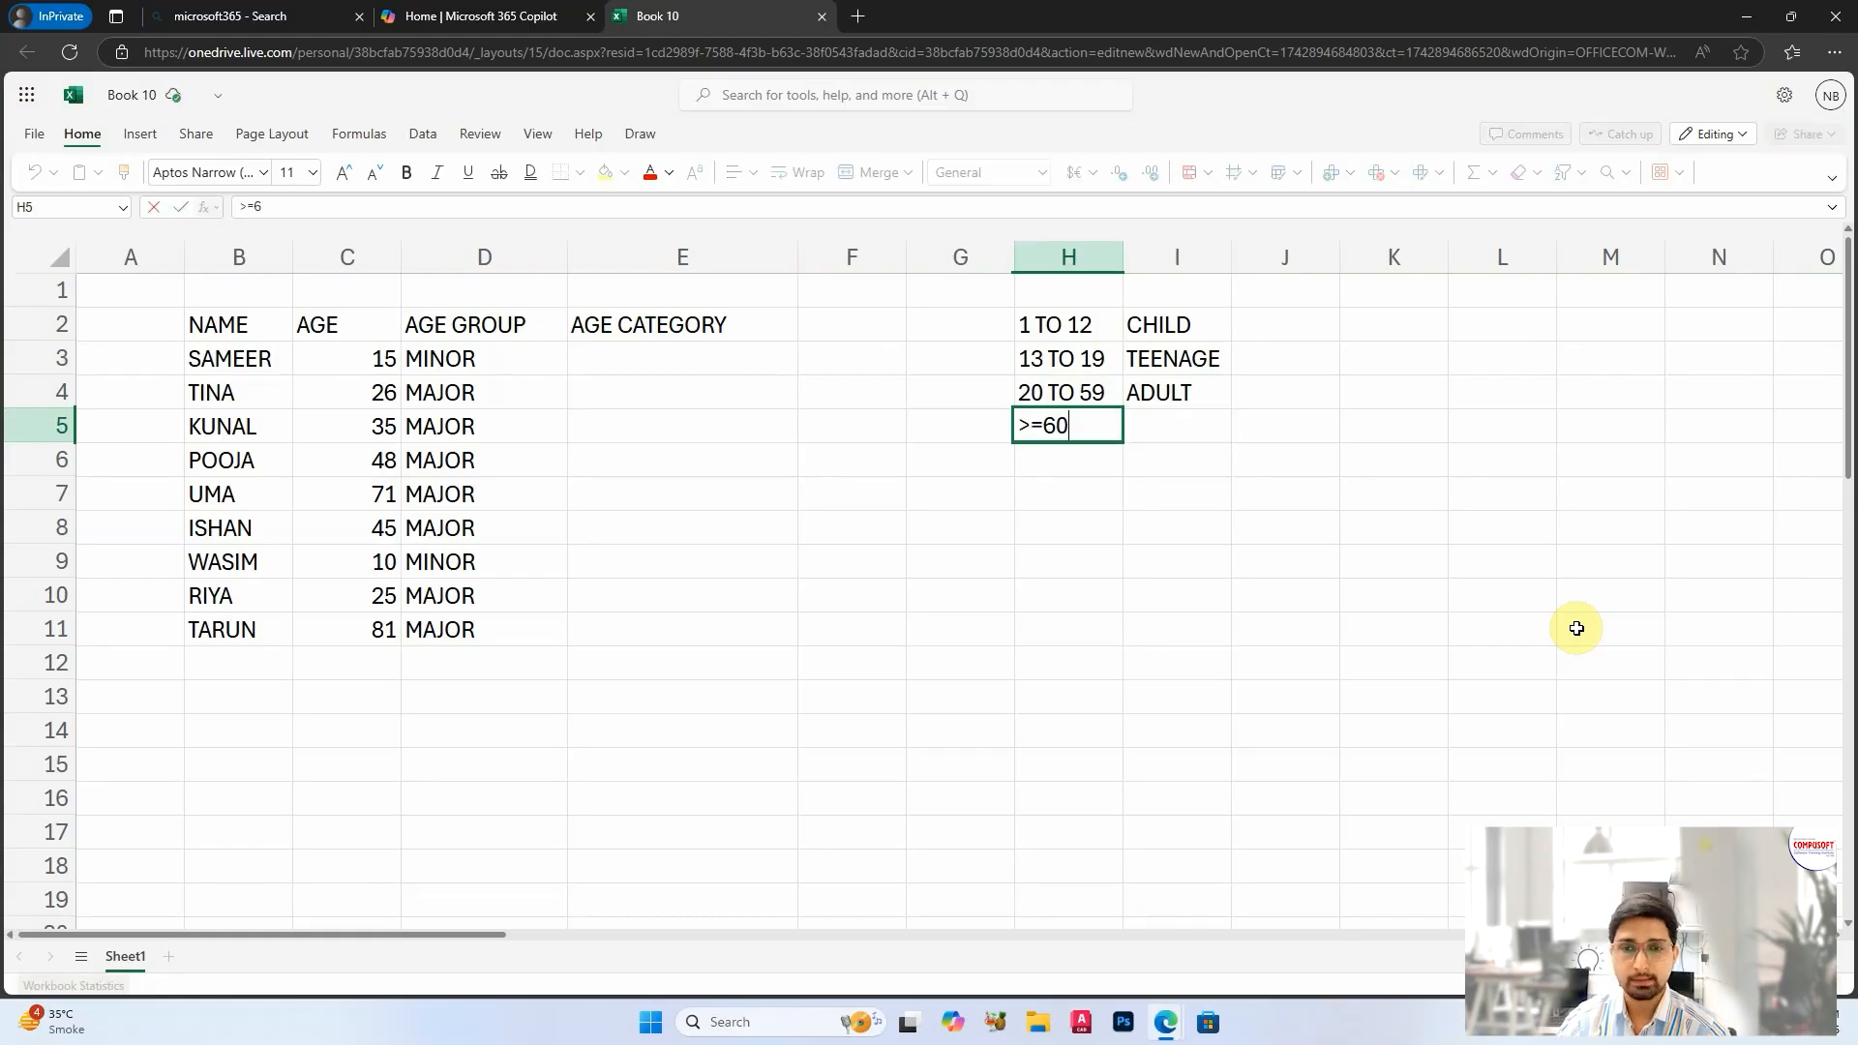
key(Tab)
text(SENIOR CITIZEN)
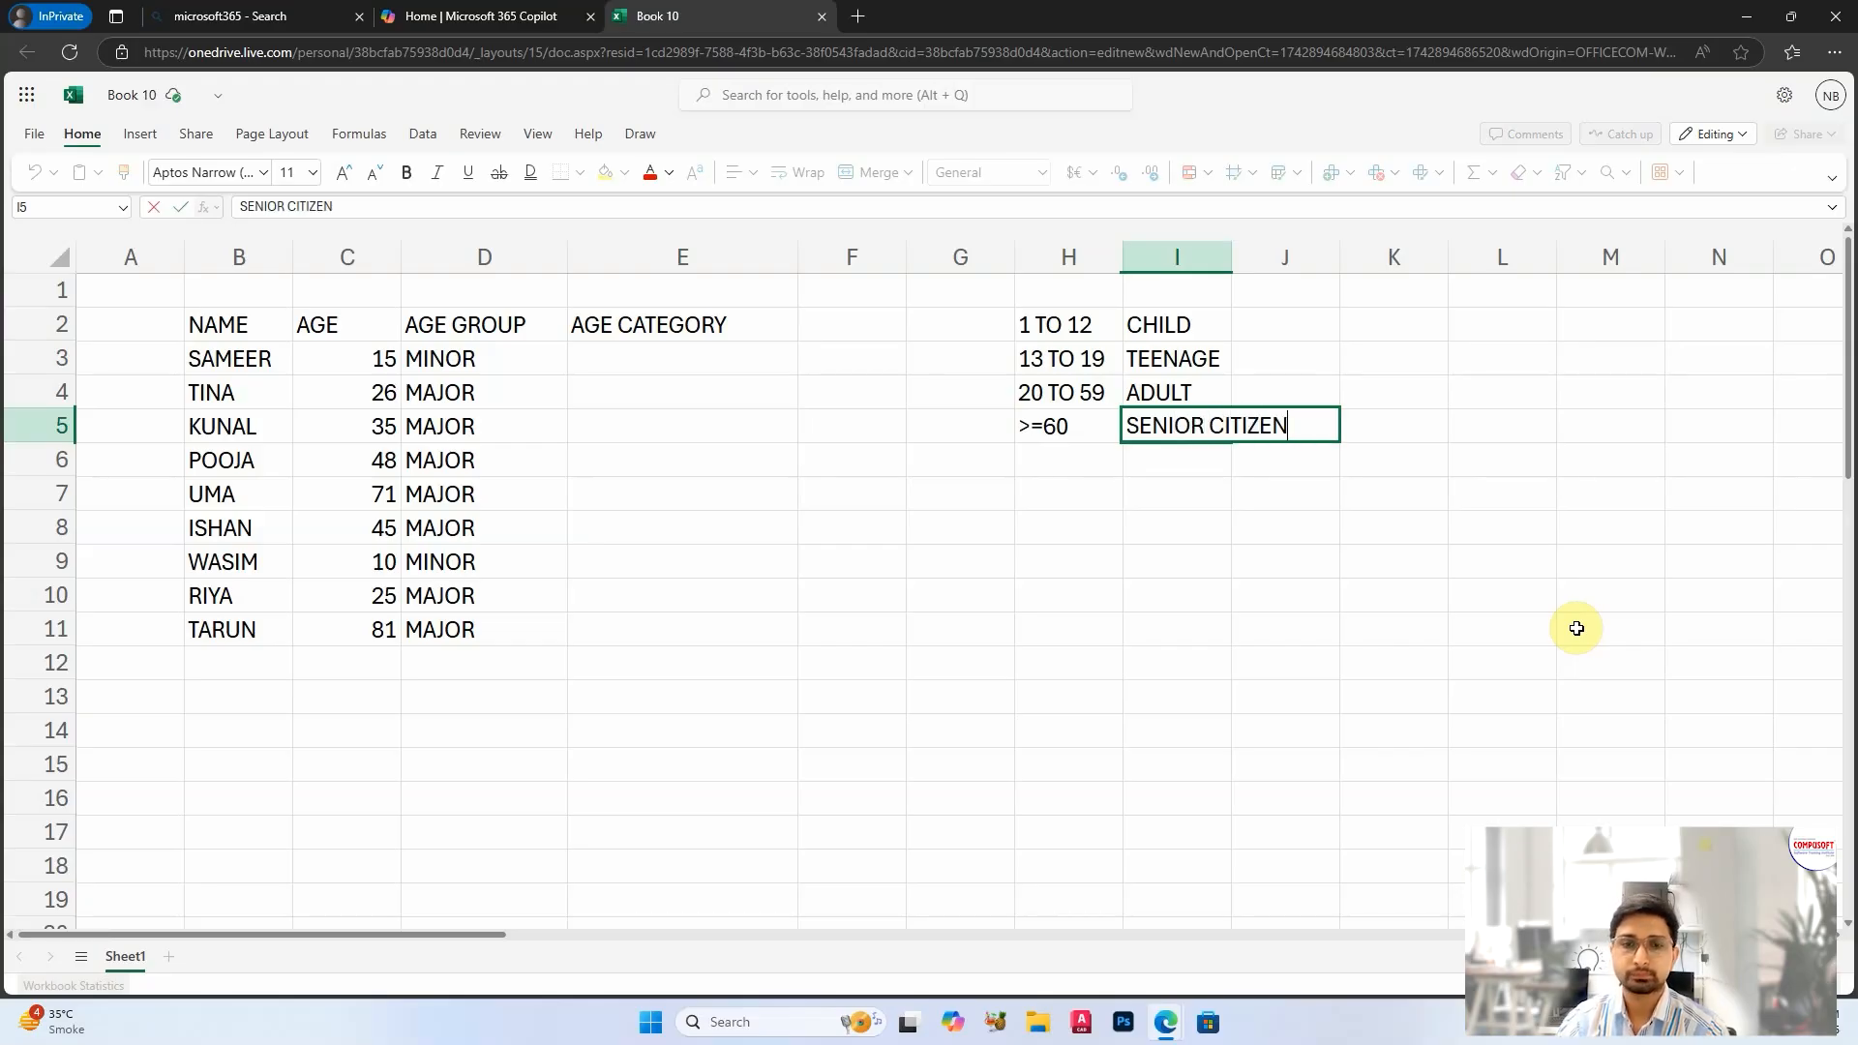
key(Return)
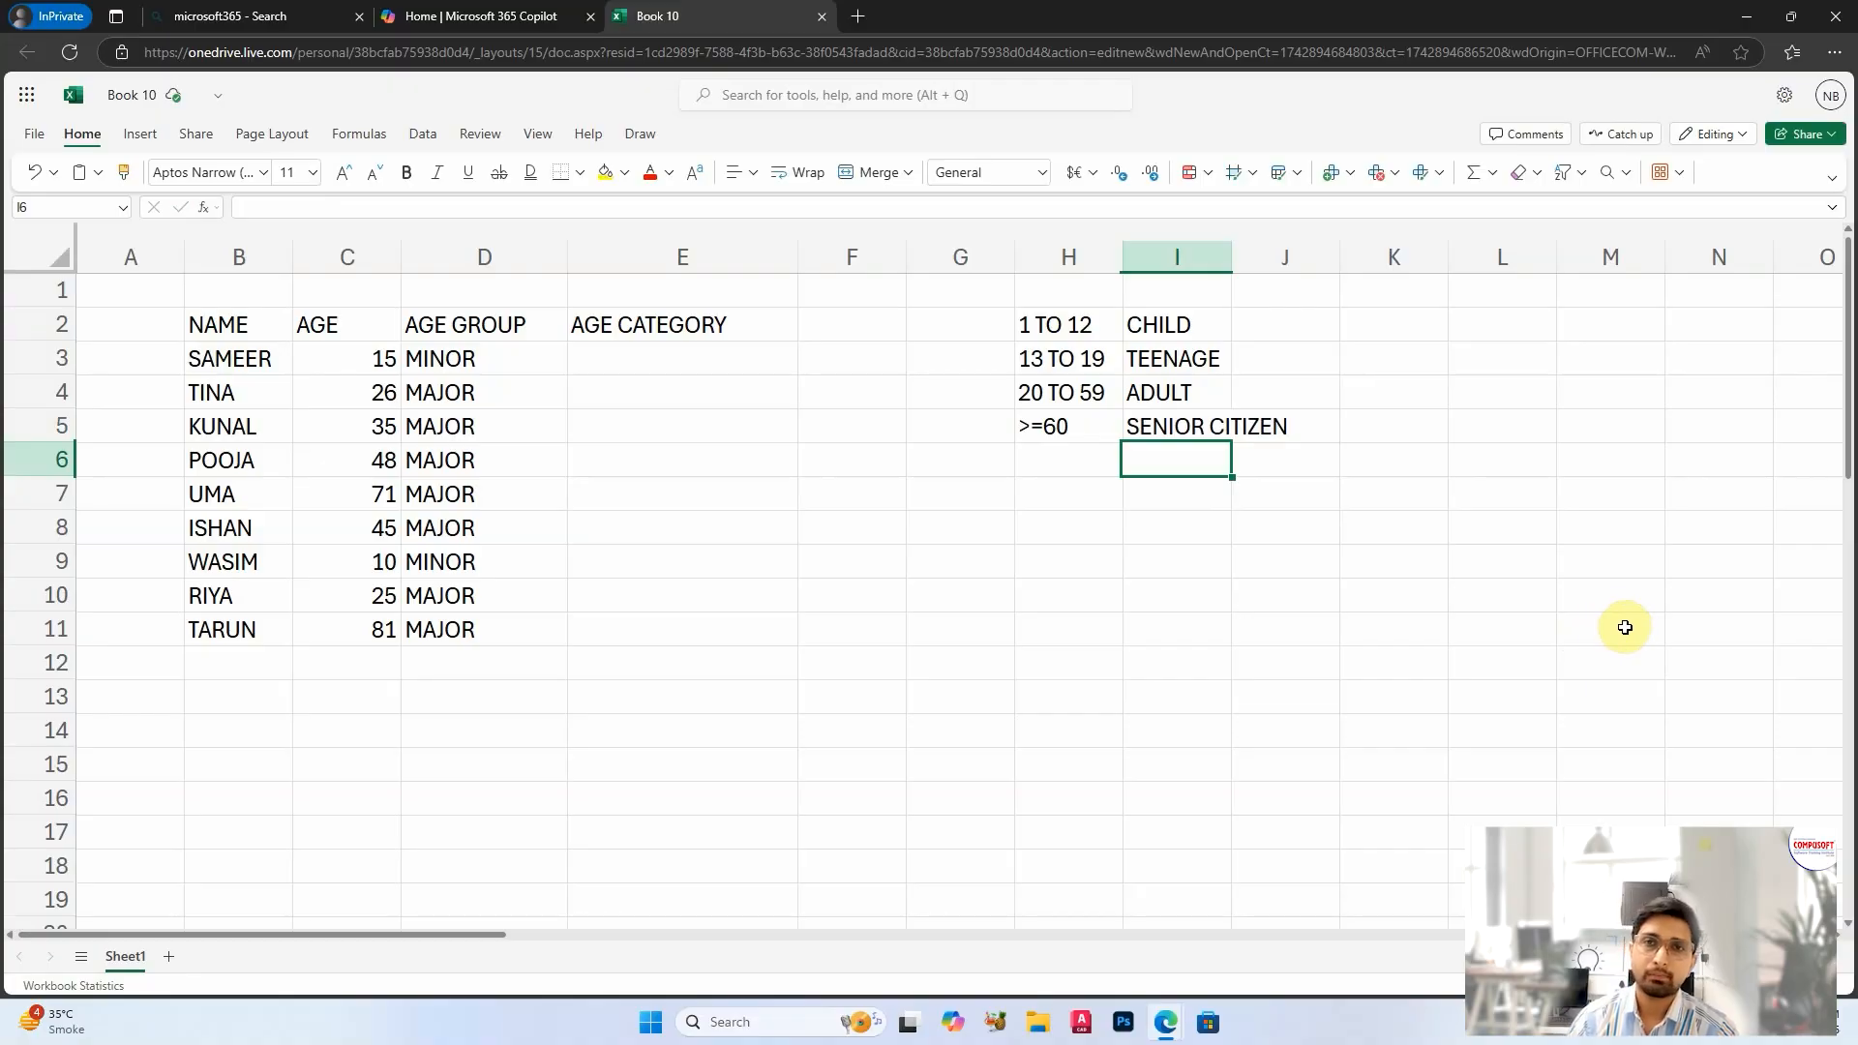
drag(1233, 258, 1344, 257)
click(1318, 527)
Step: Review the age ranges and categories in H2:I5, the AGE CATEGORY cells E3:E11 and the IF formula in D3
drag(1081, 325, 1236, 415)
drag(1214, 316, 1244, 415)
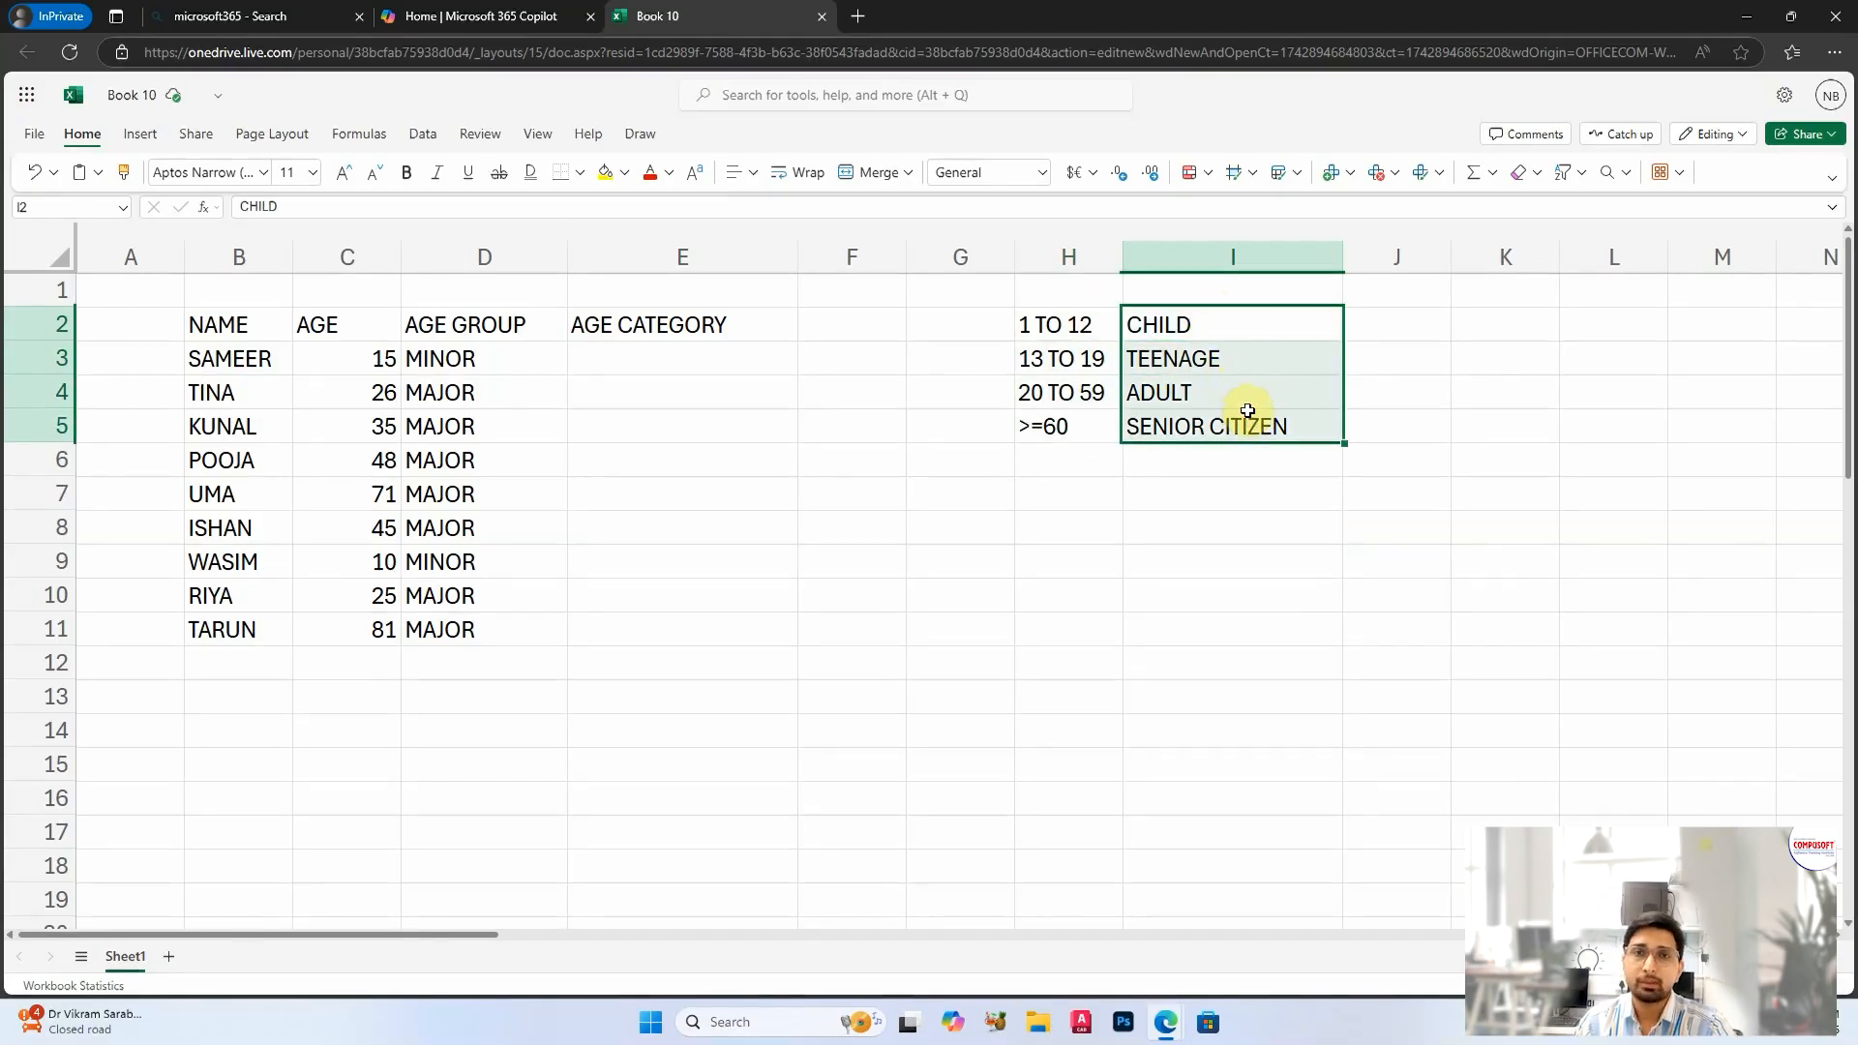
drag(1189, 325, 1203, 427)
drag(680, 356, 708, 617)
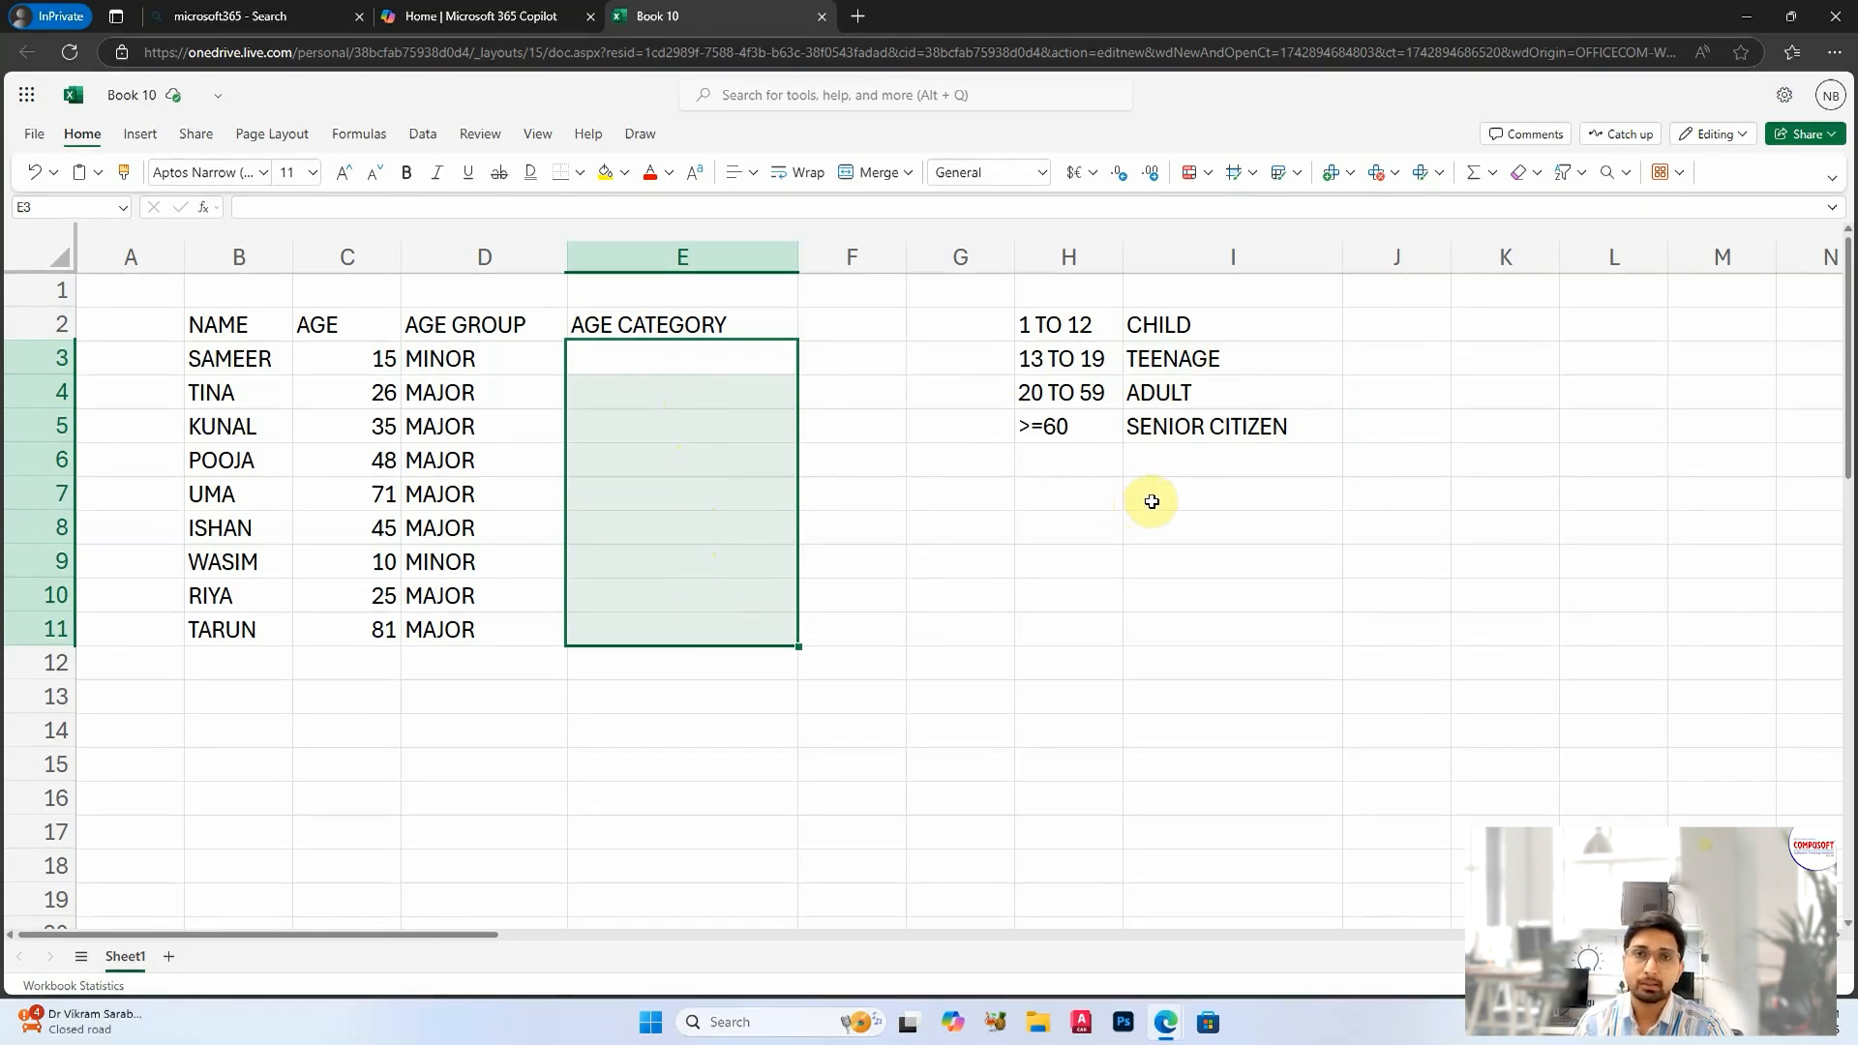
drag(1163, 326, 1201, 422)
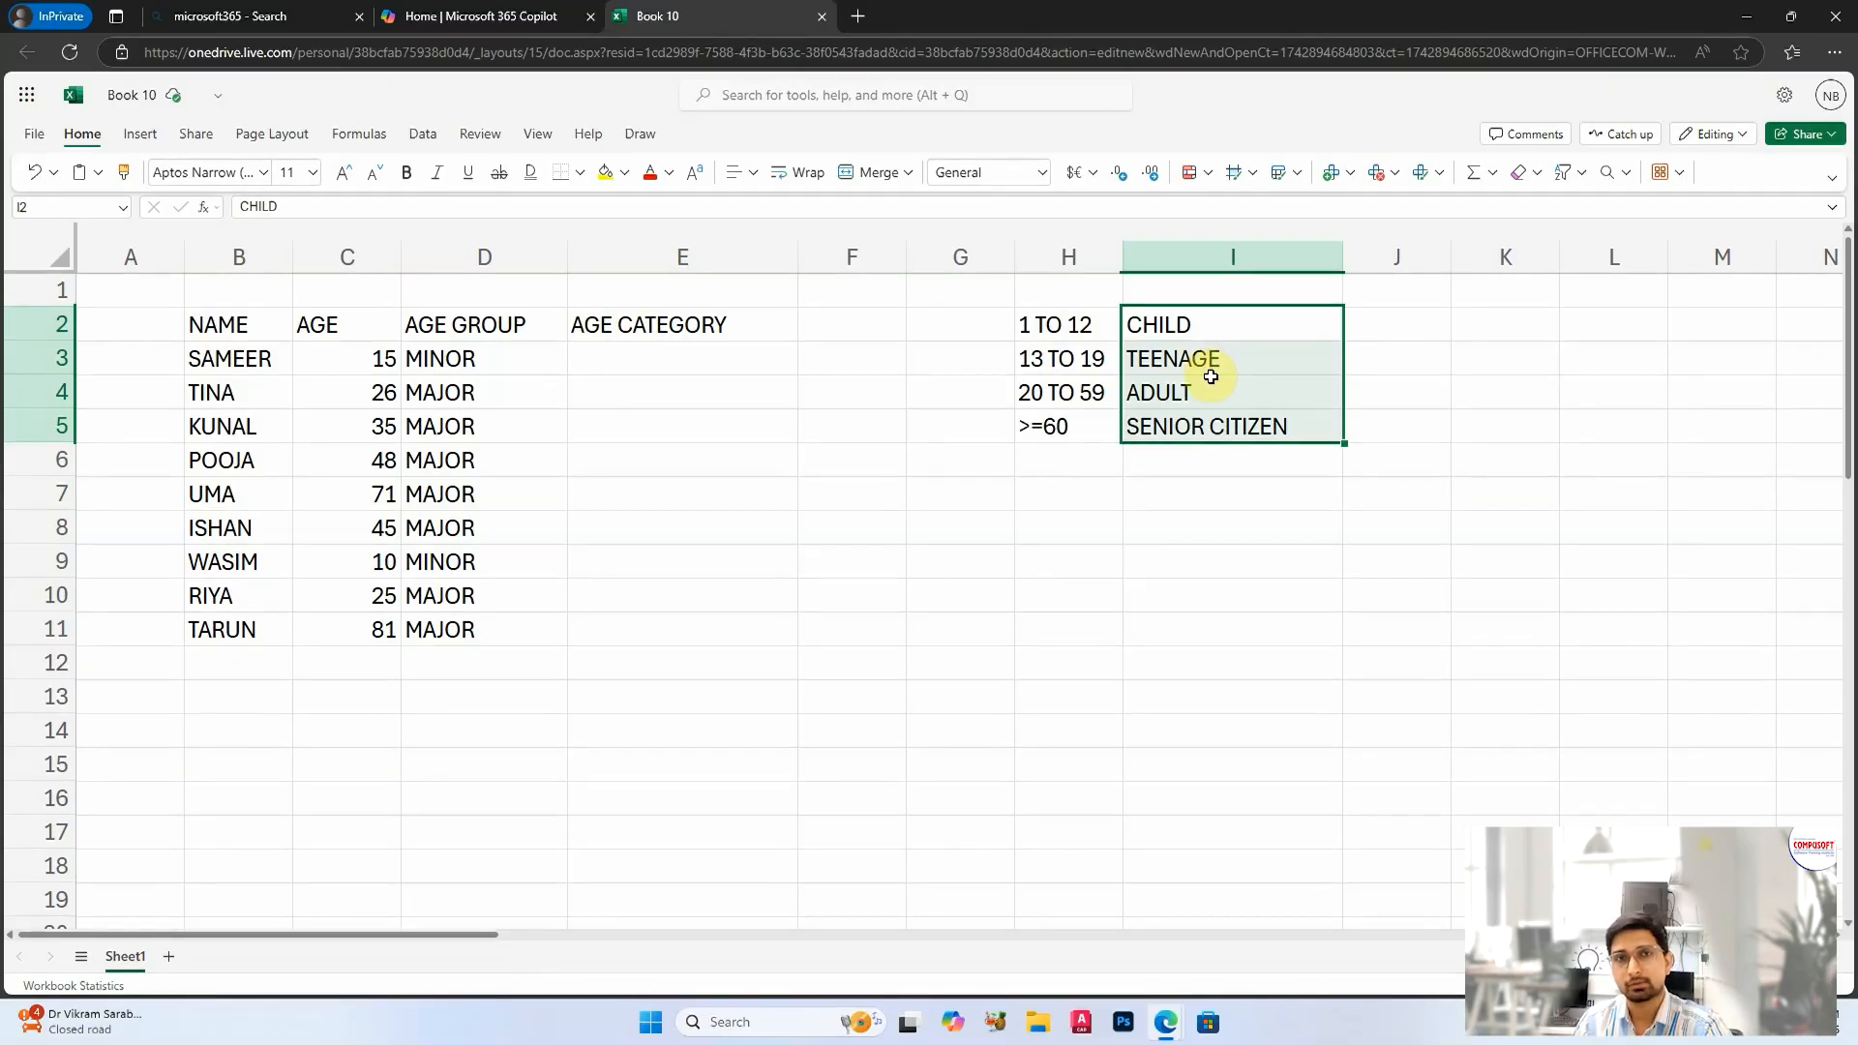
click(479, 366)
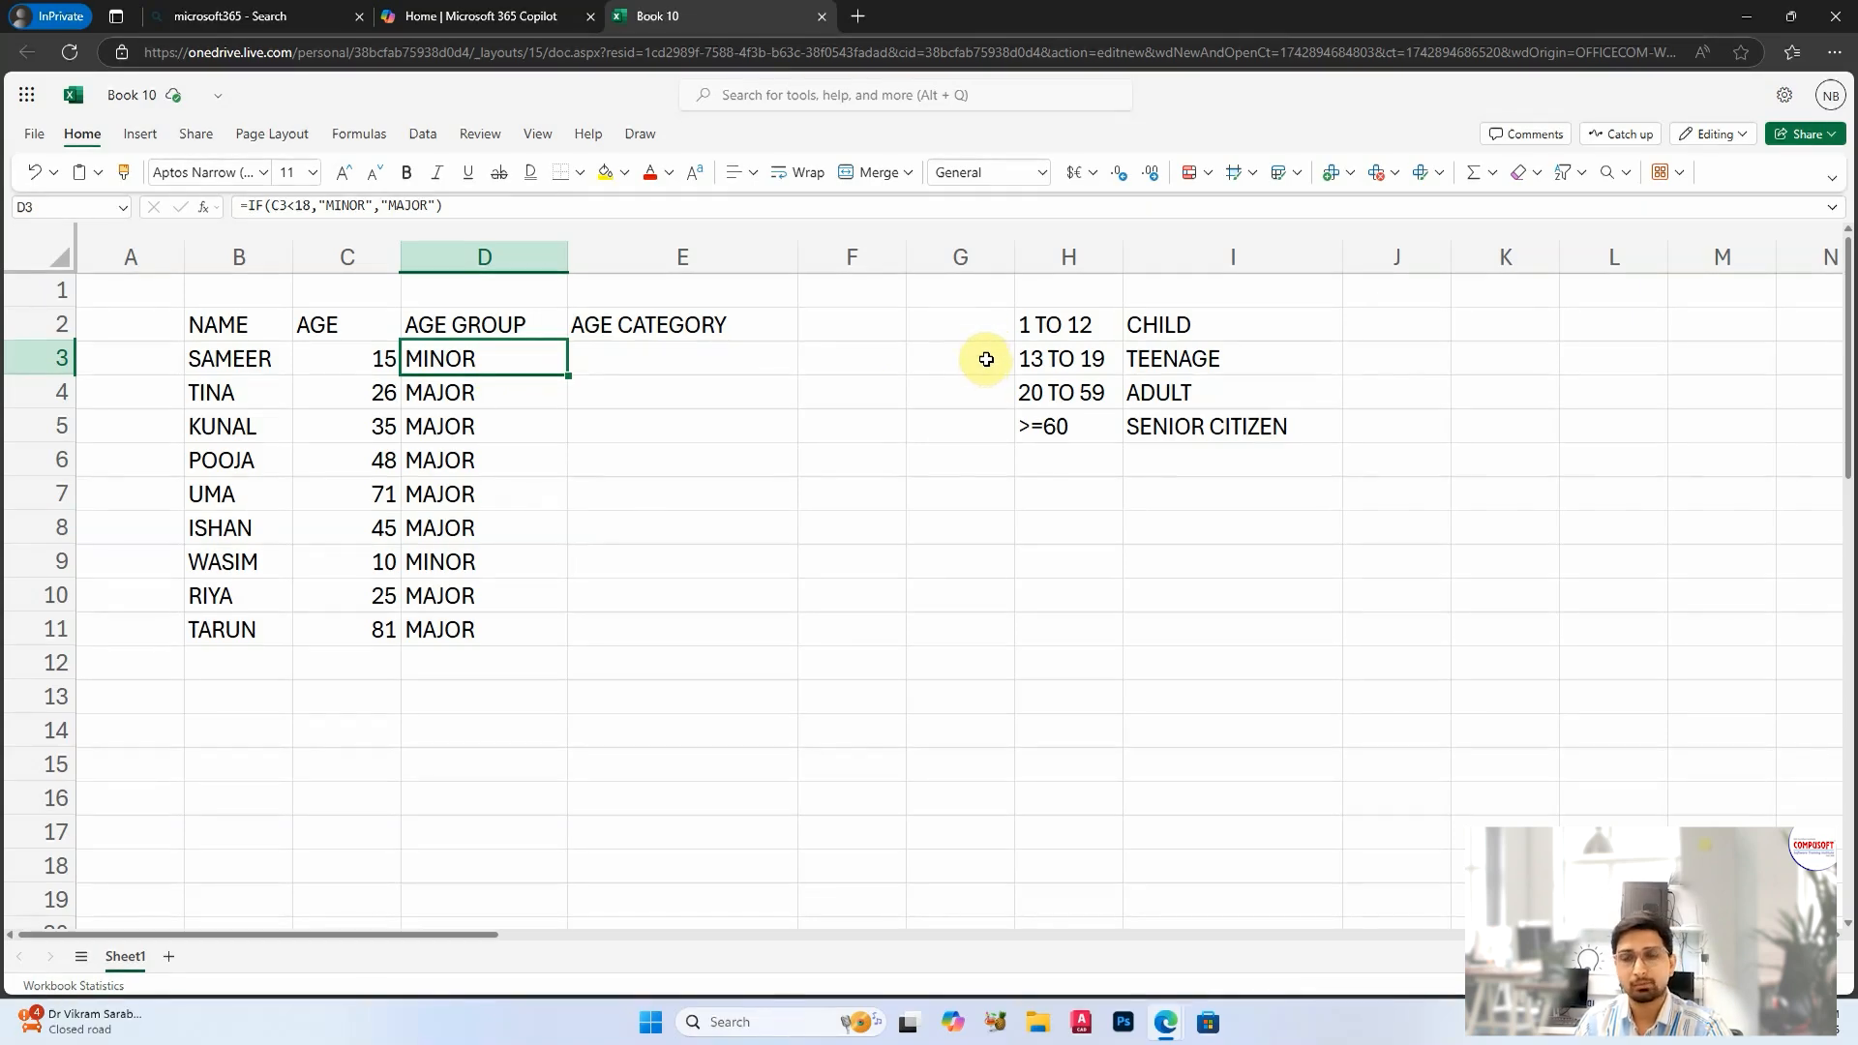
Step: Start an IF formula in E3 with the logical test C3<13
click(714, 365)
text(=)
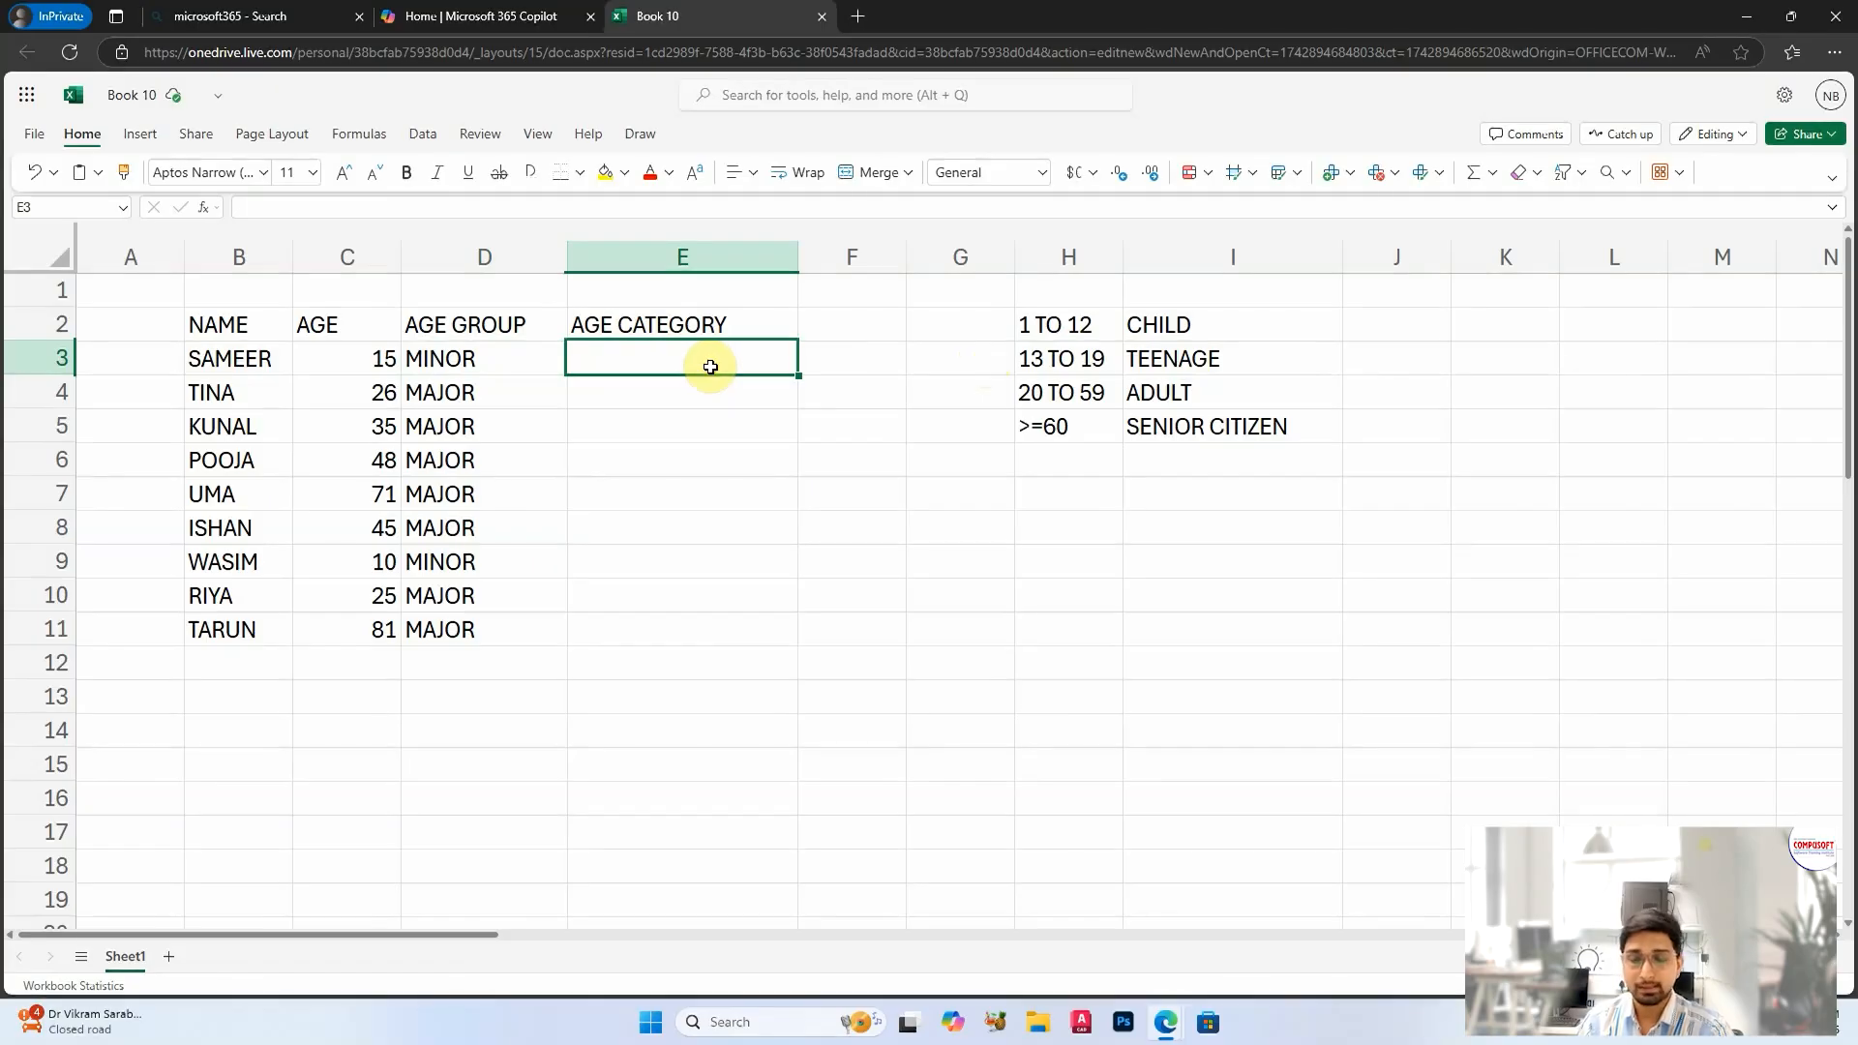
text(IF)
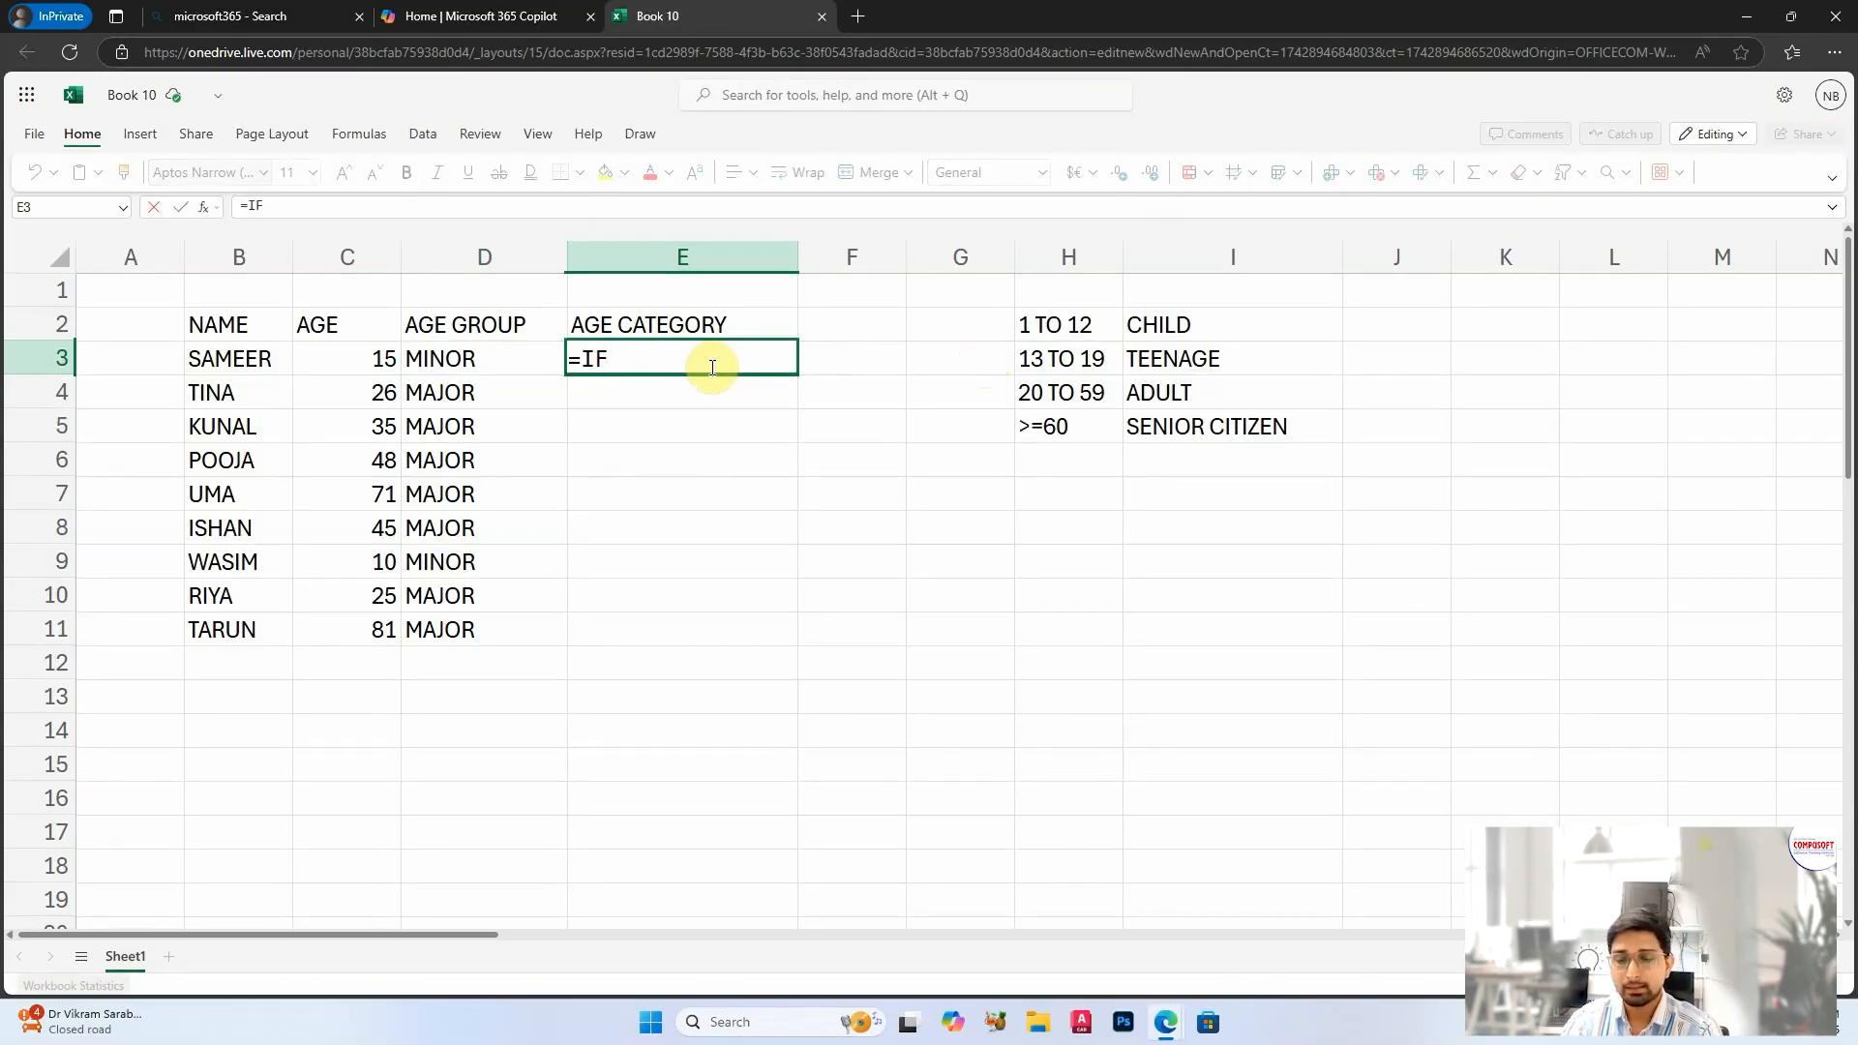
text(()
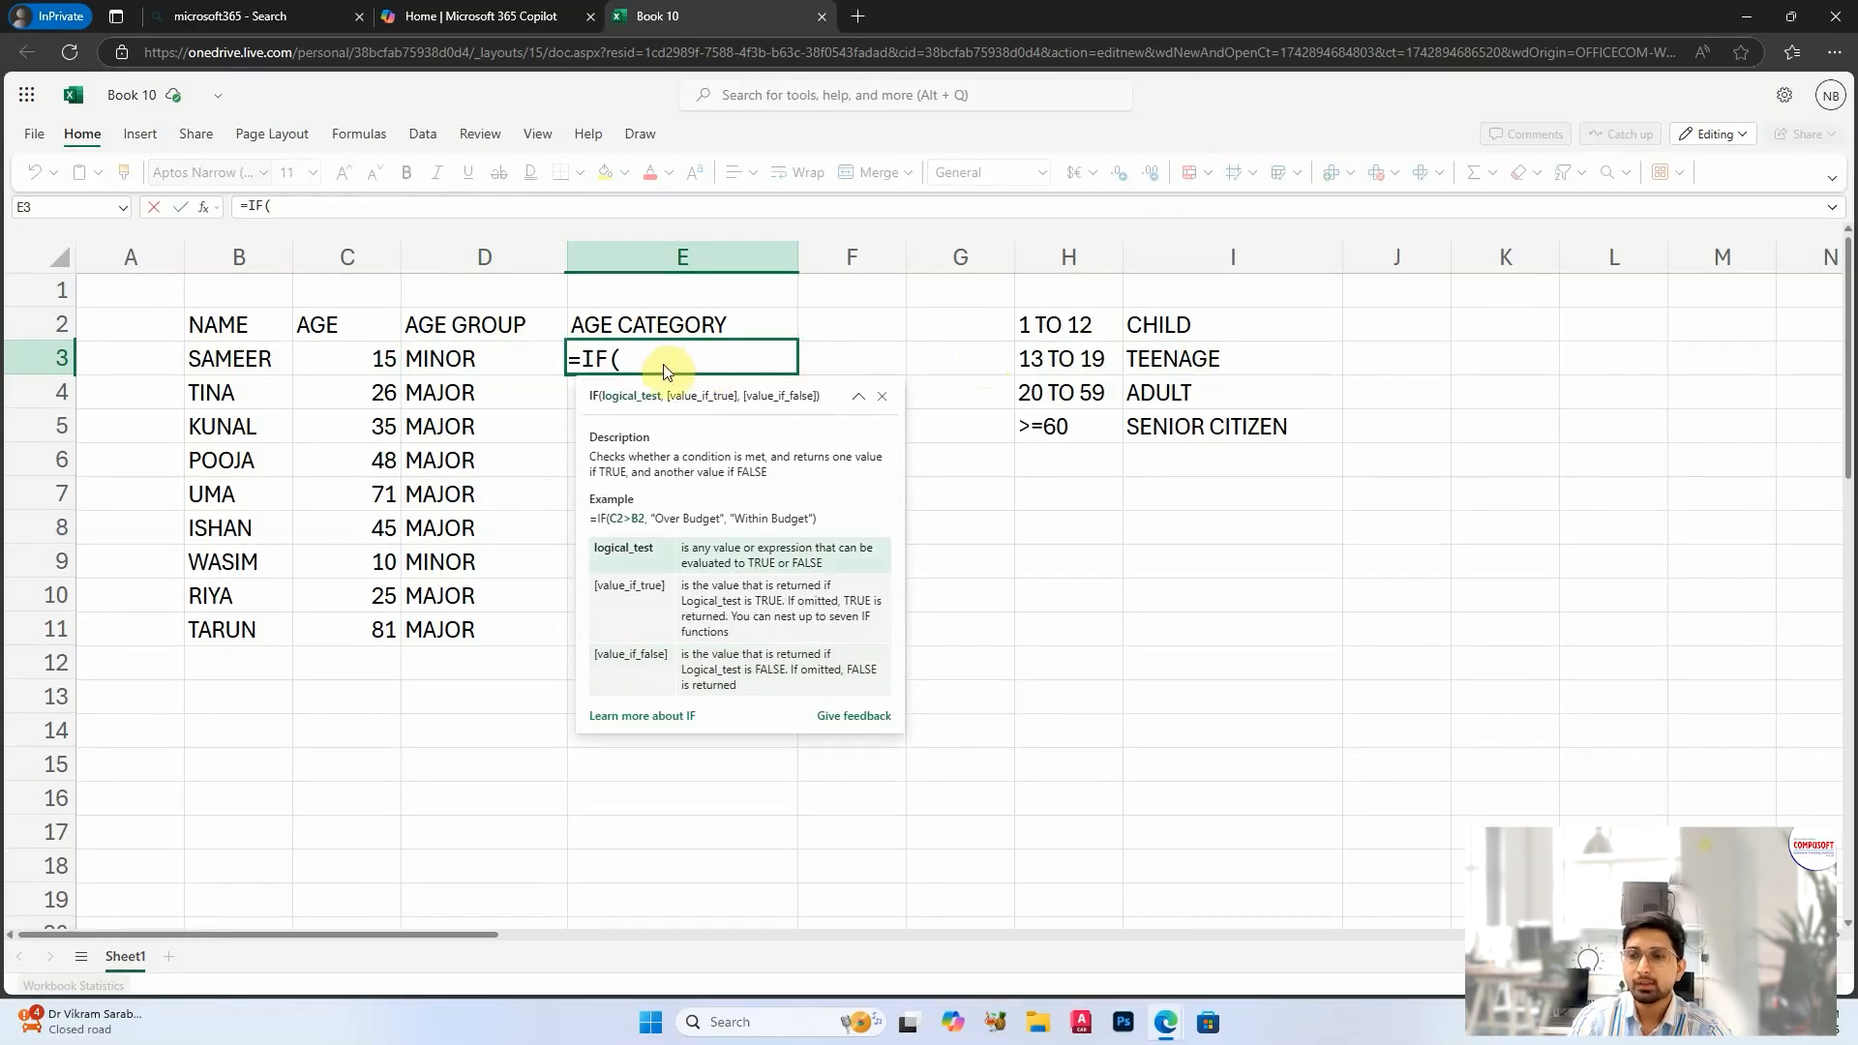
click(360, 357)
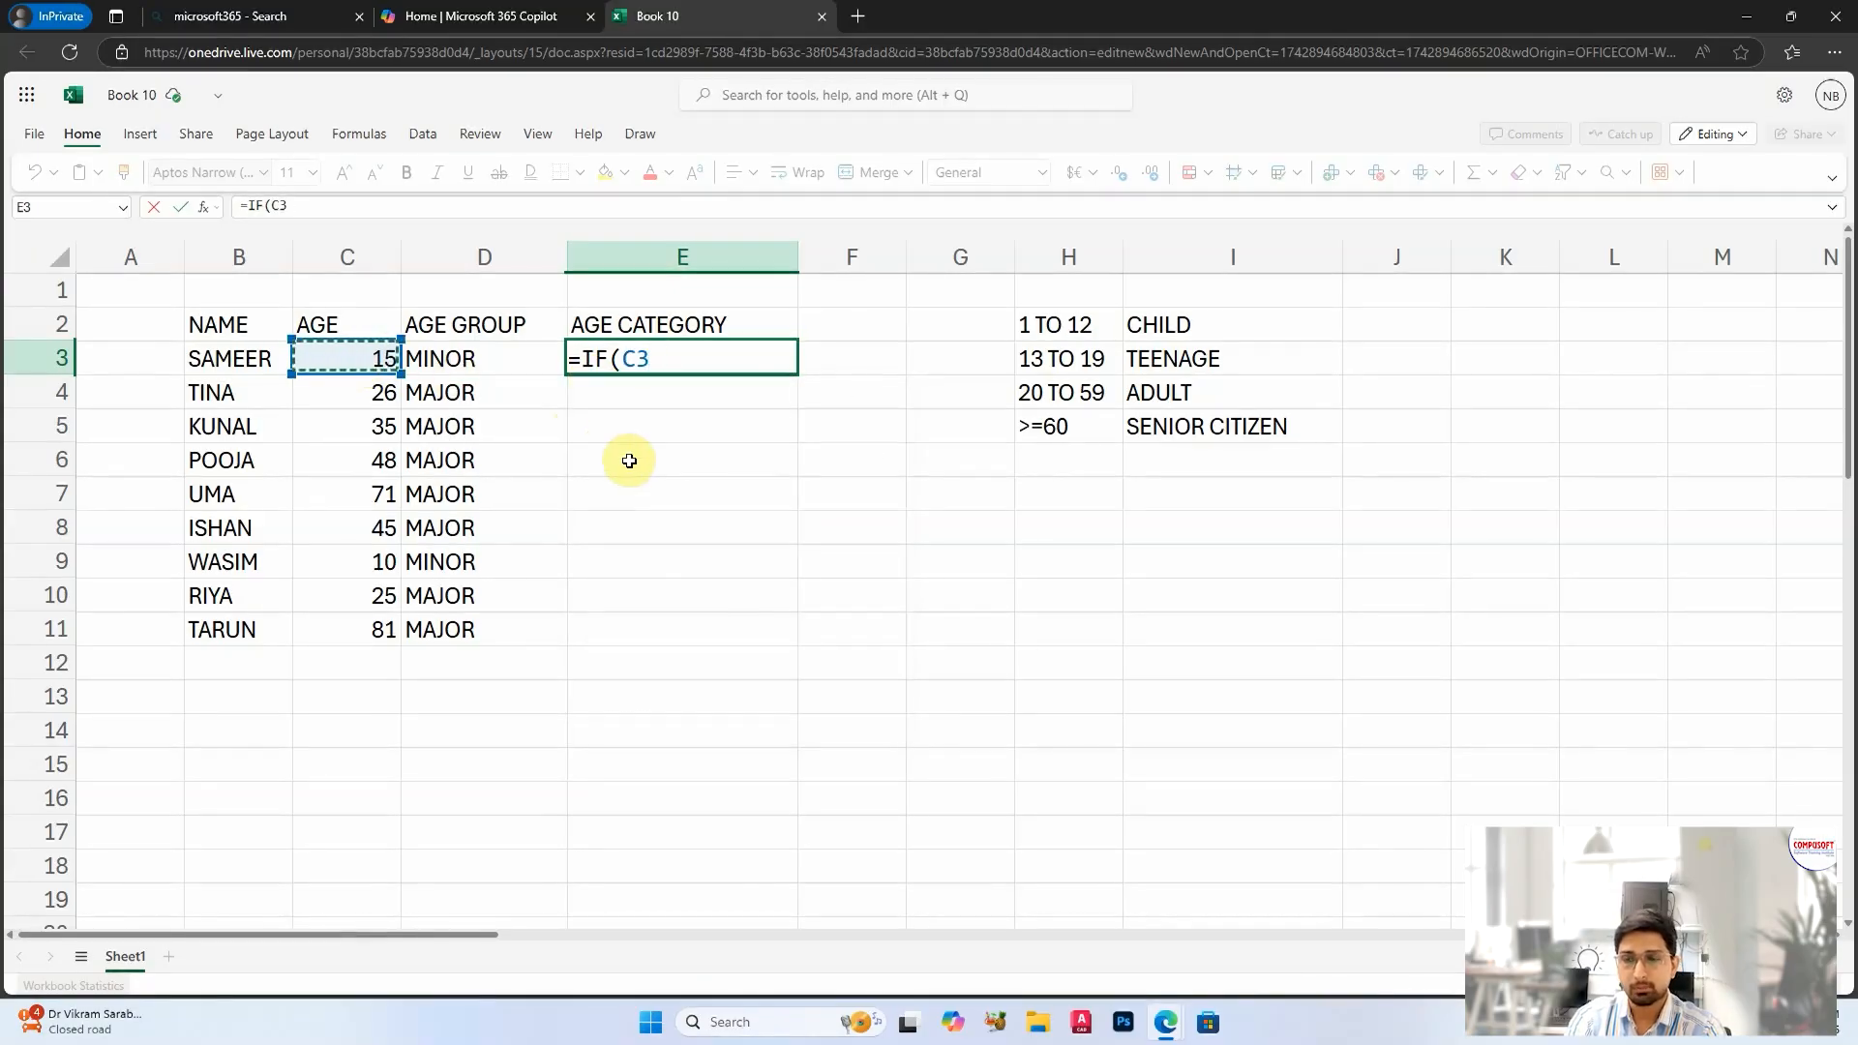
text(<13)
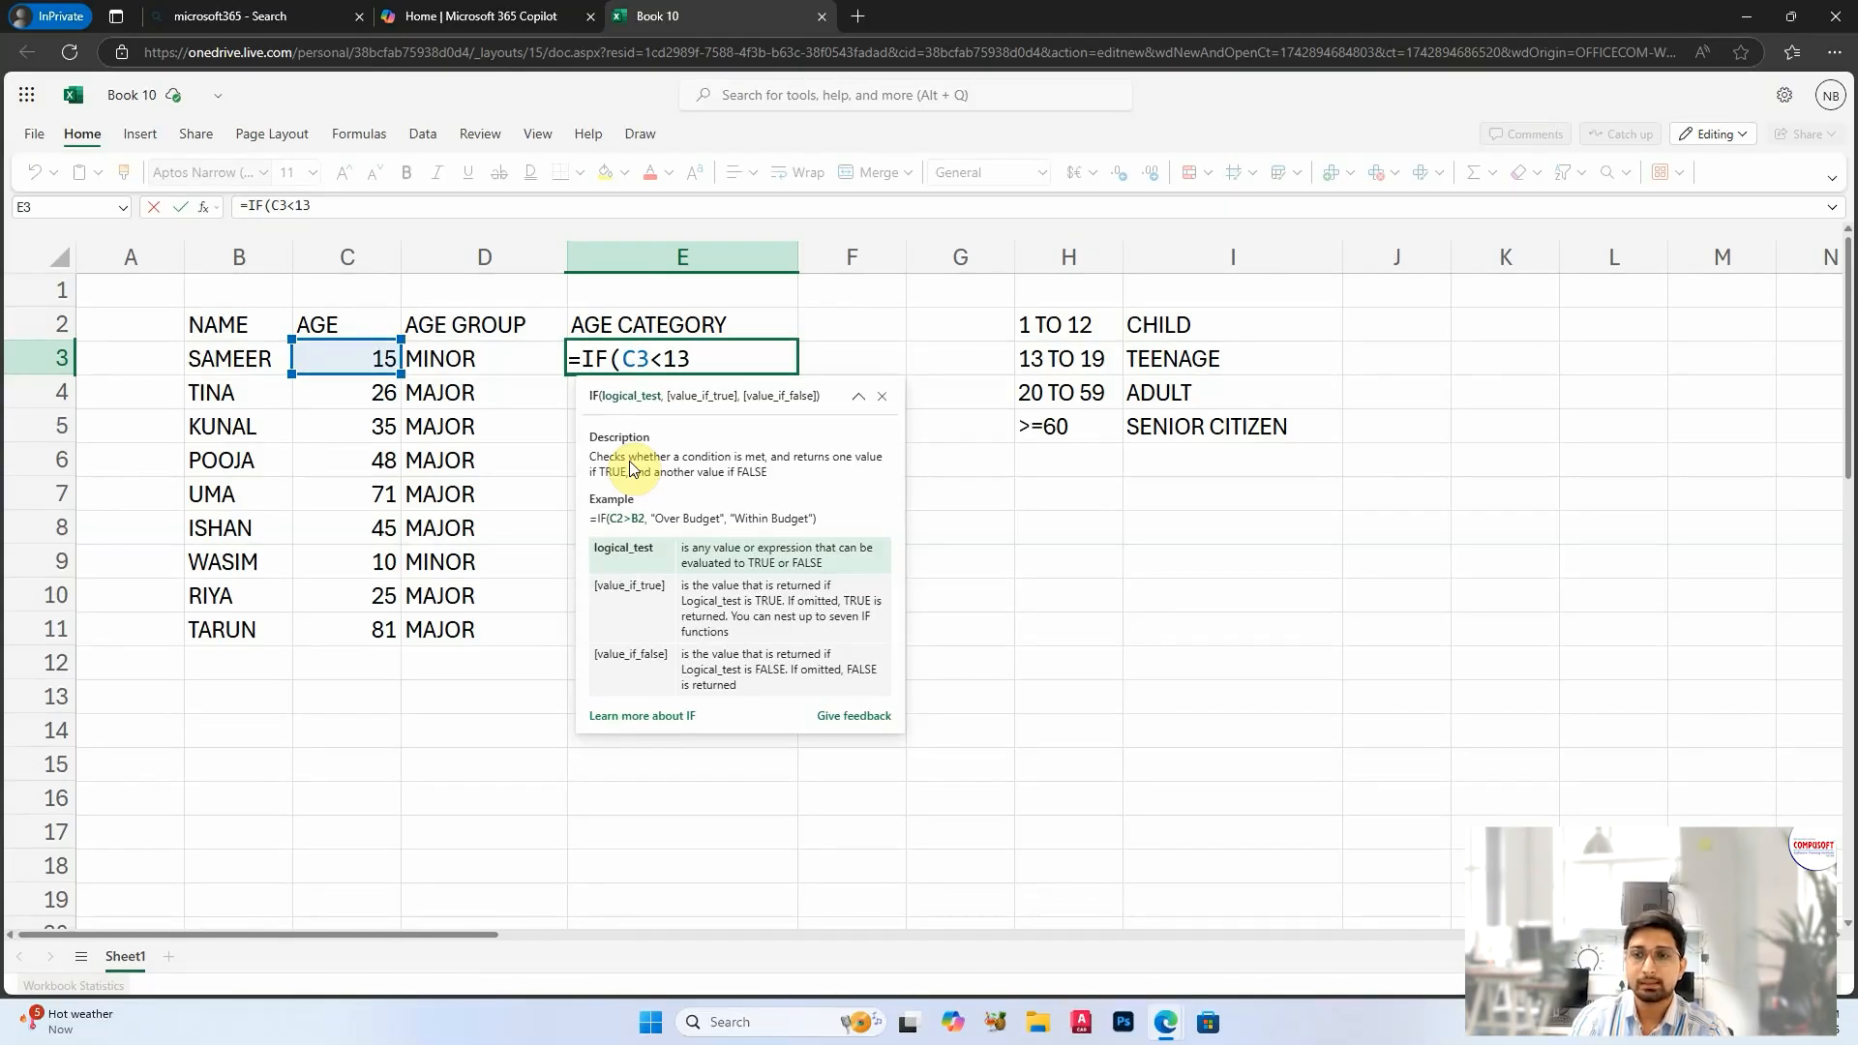
Step: Try C3<=12 as the logical test in the E3 formula and change it back to C3<13
key(BackSpace)
key(BackSpace)
text(=12)
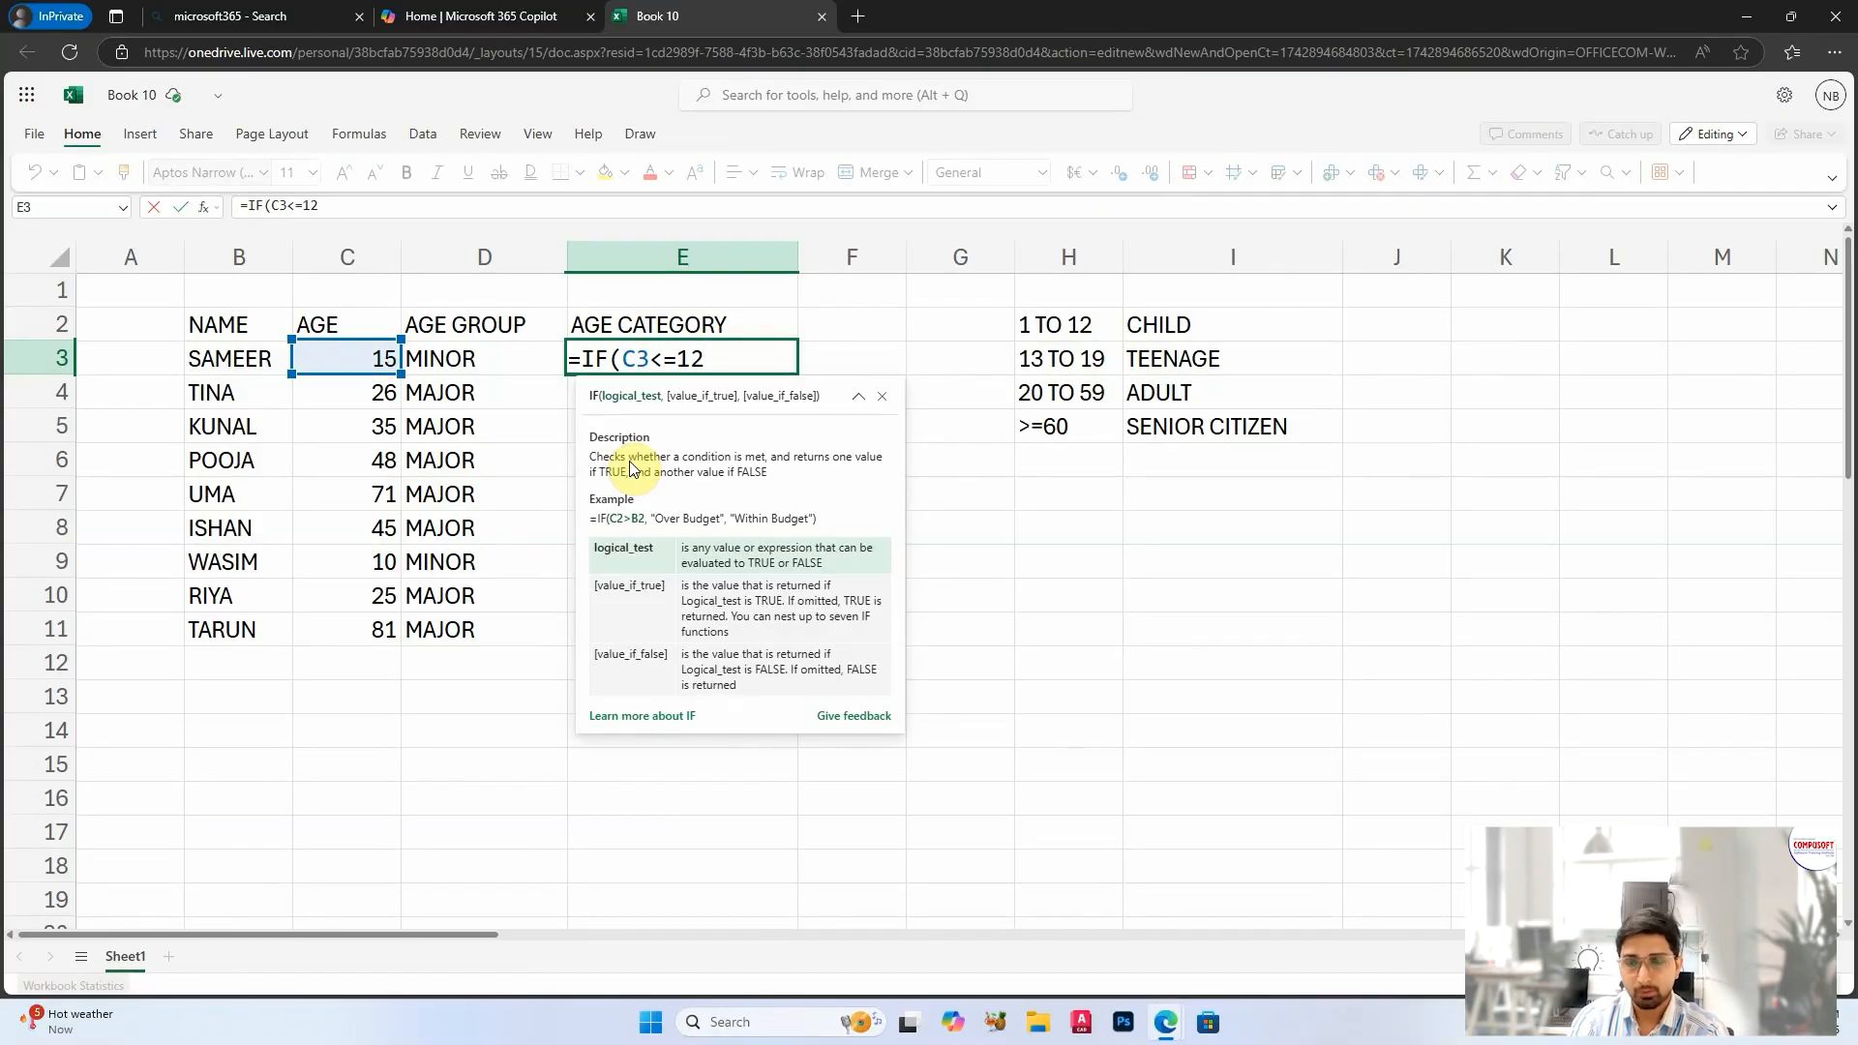
text(13)
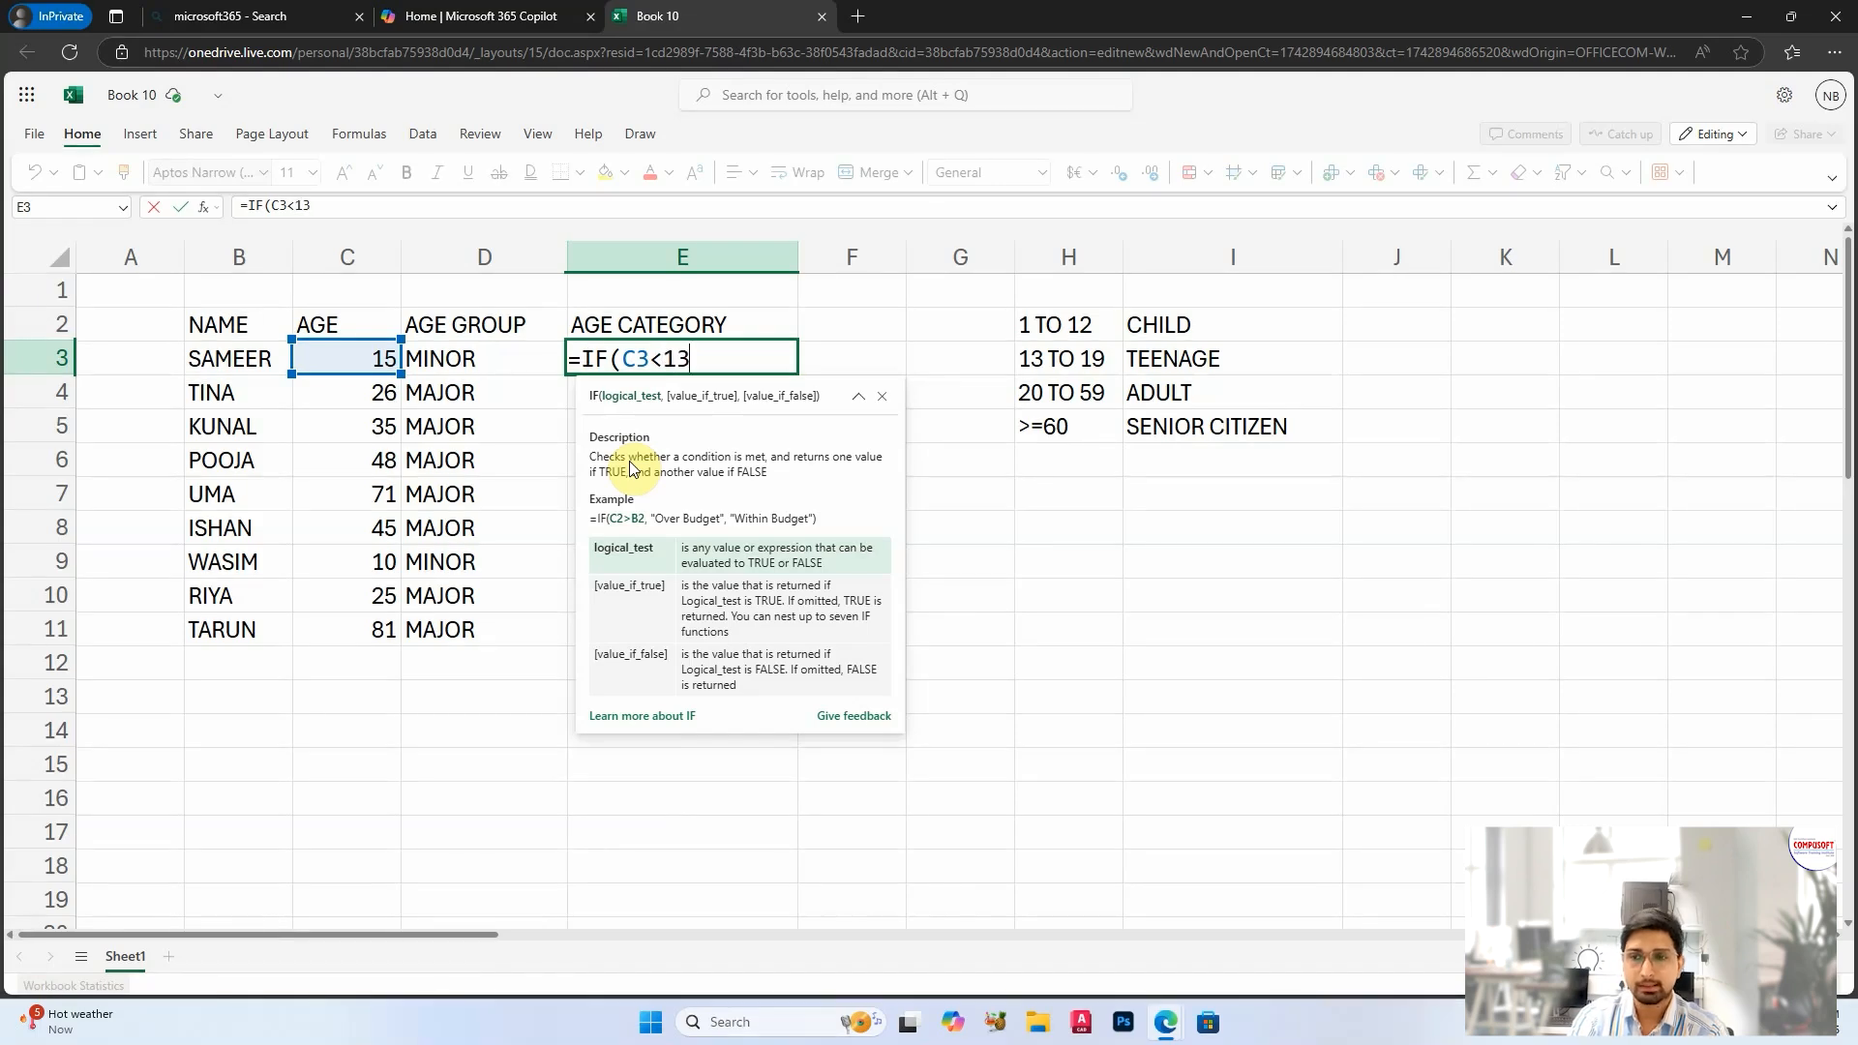
text(,)
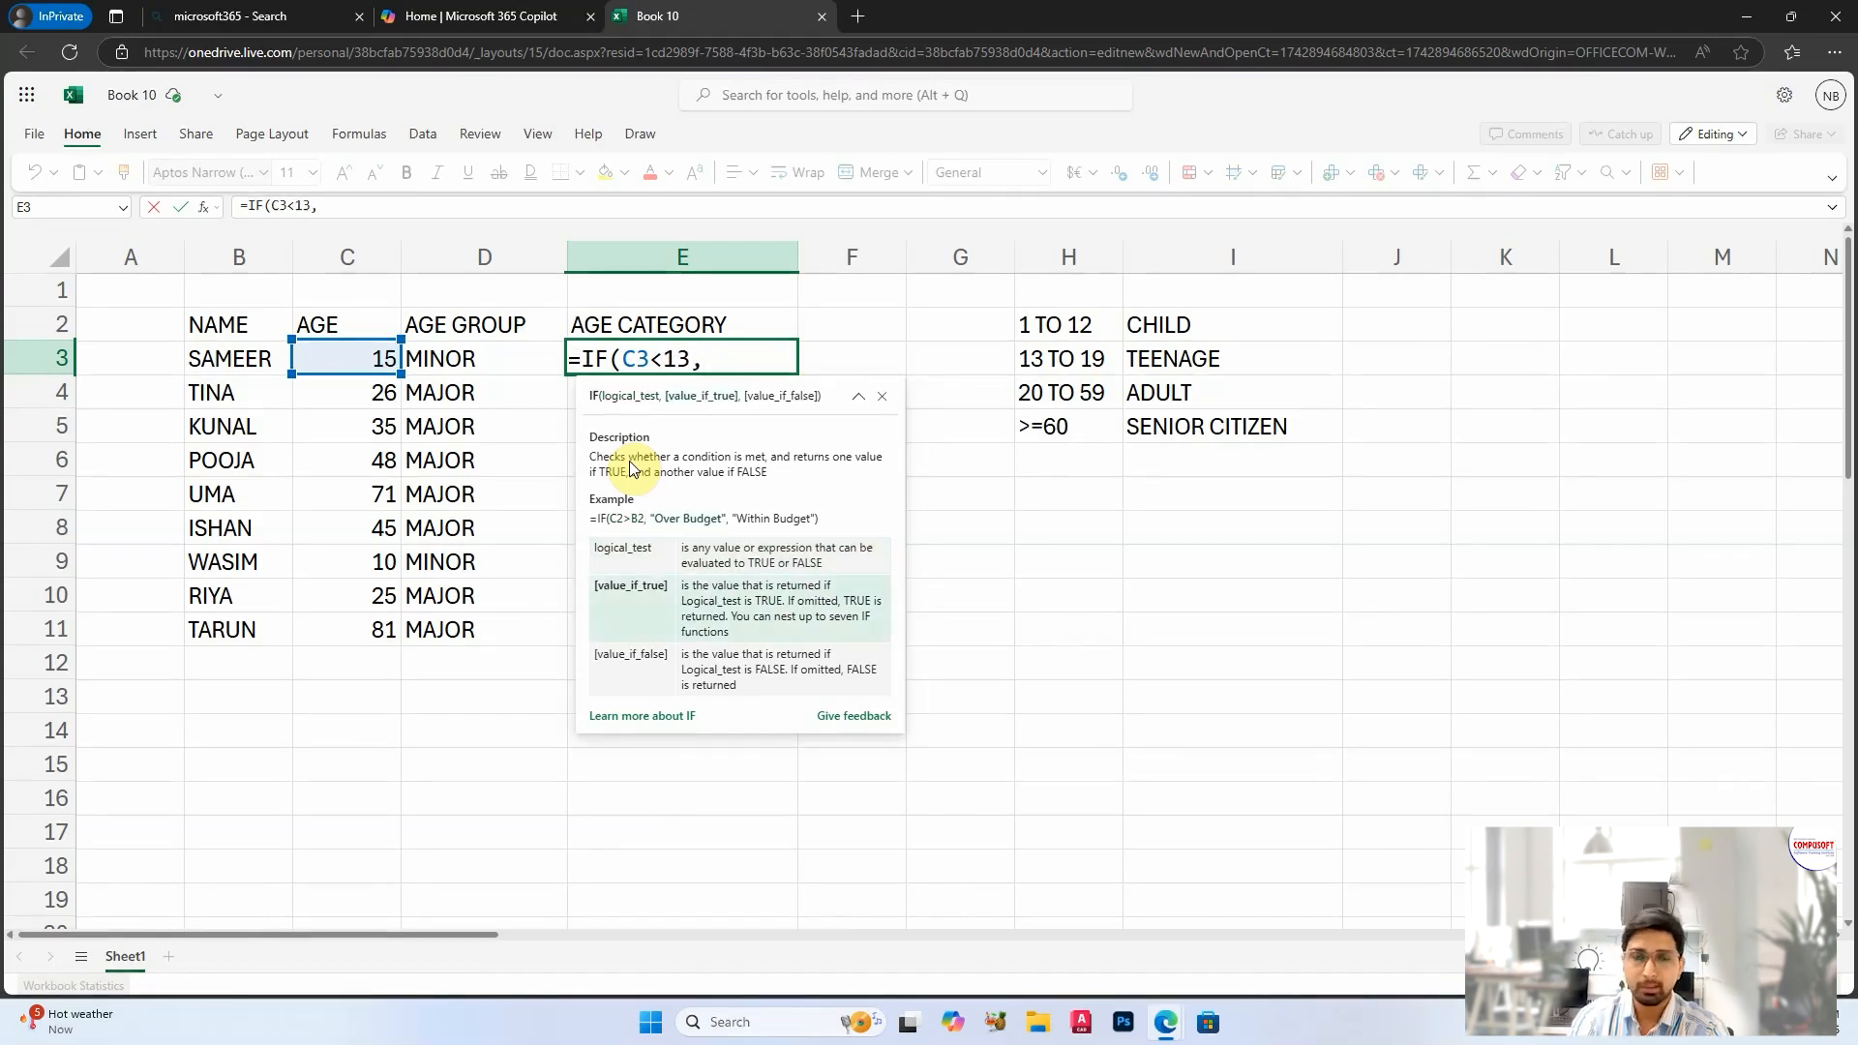
text(")
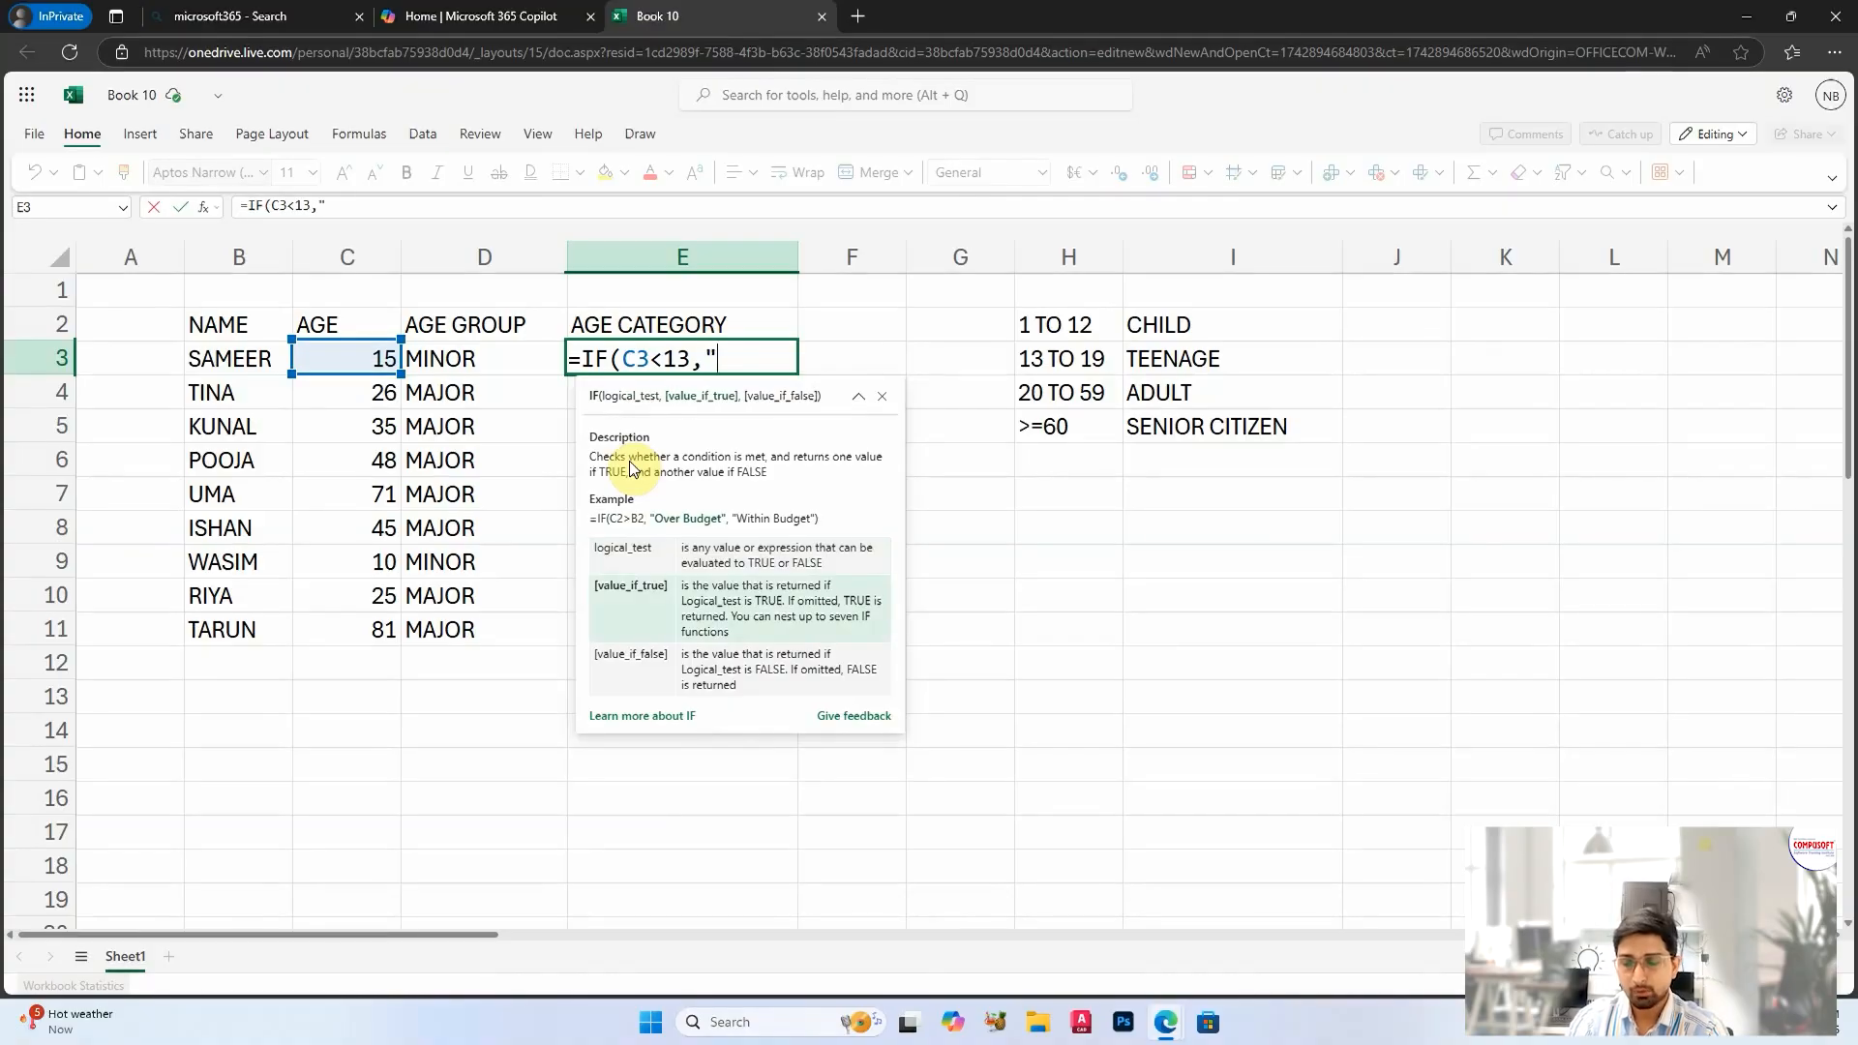
text(CHILD")
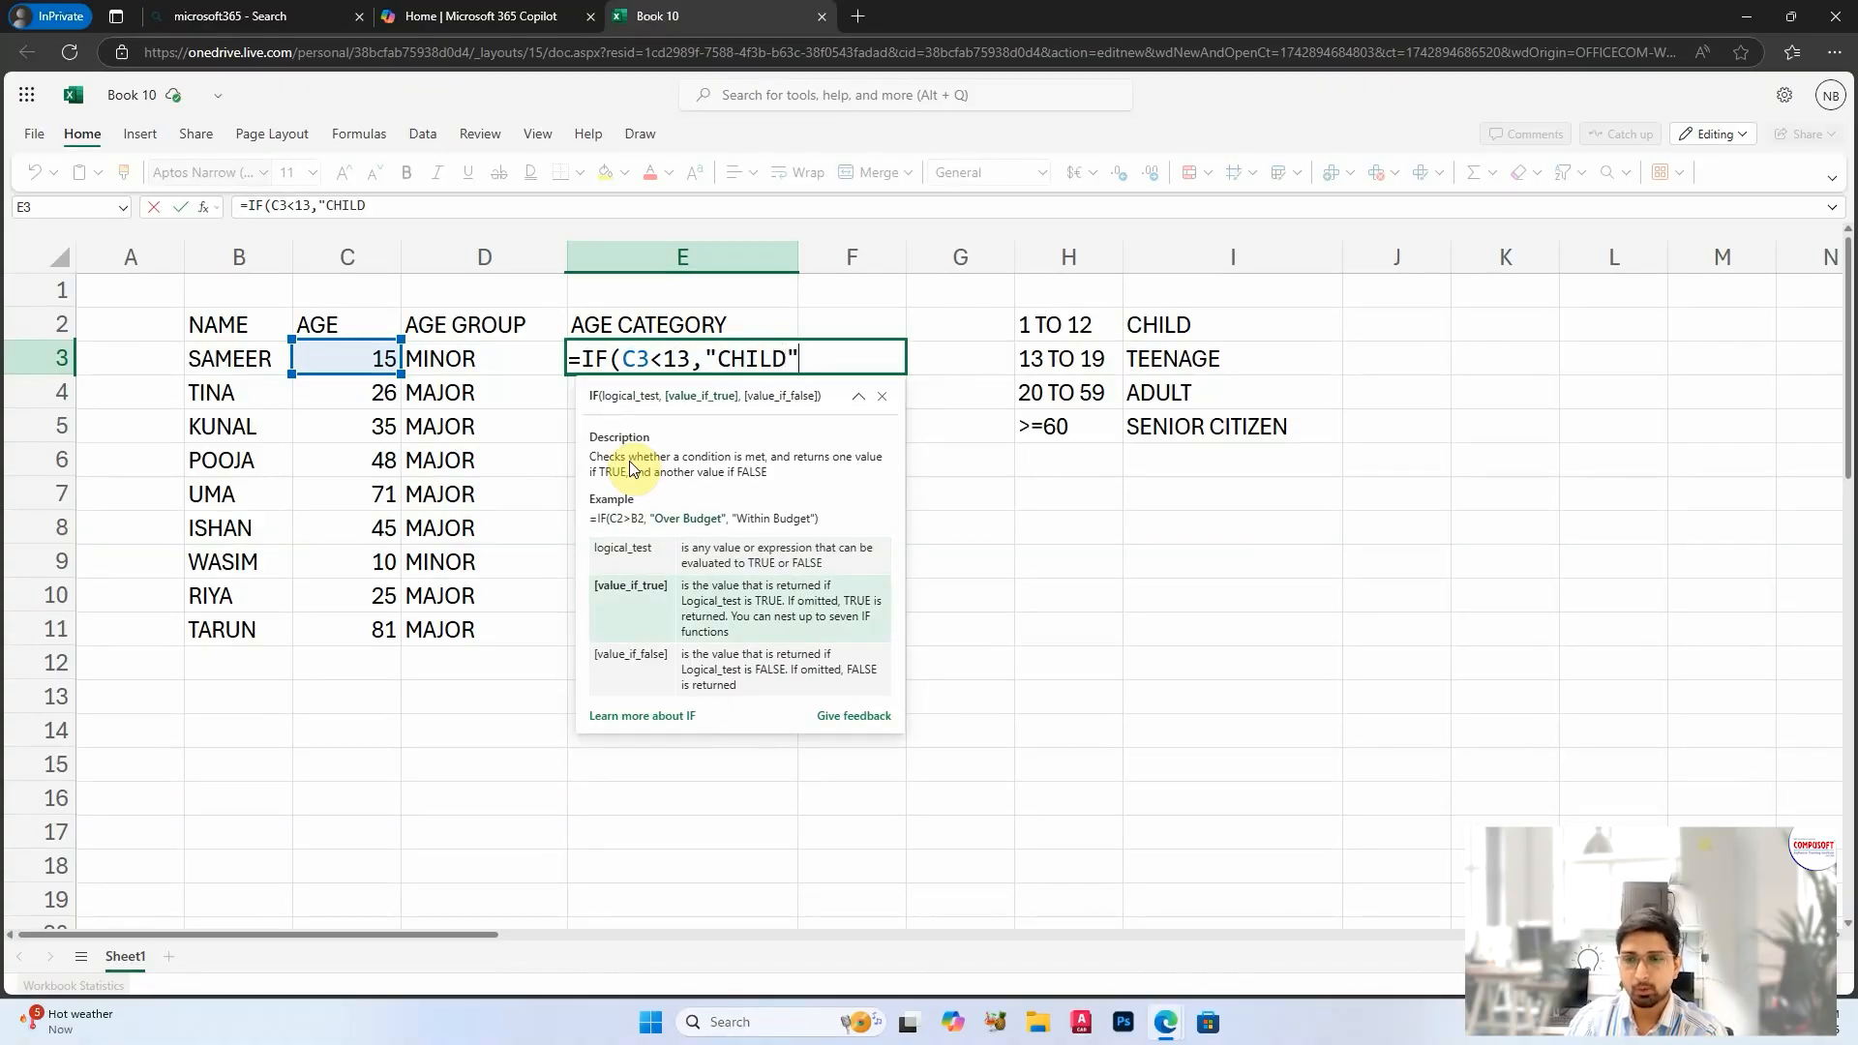
text(,)
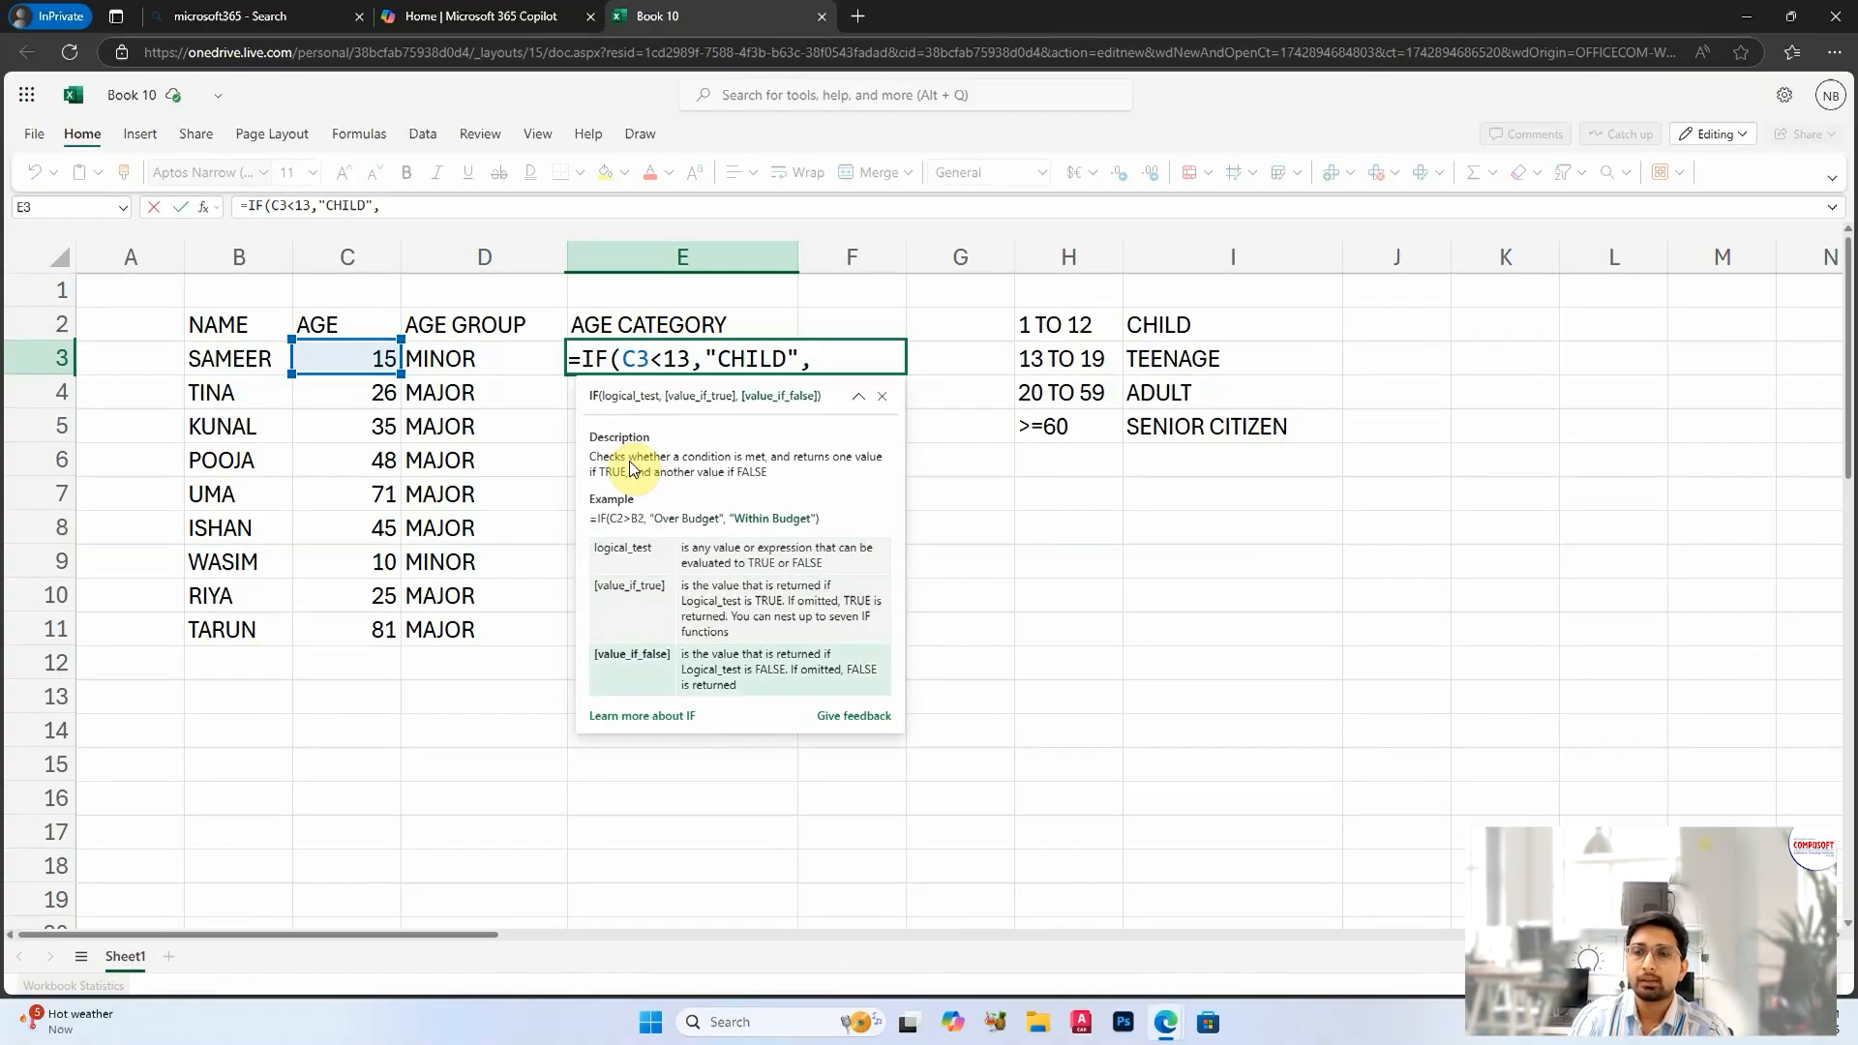
text(IF()
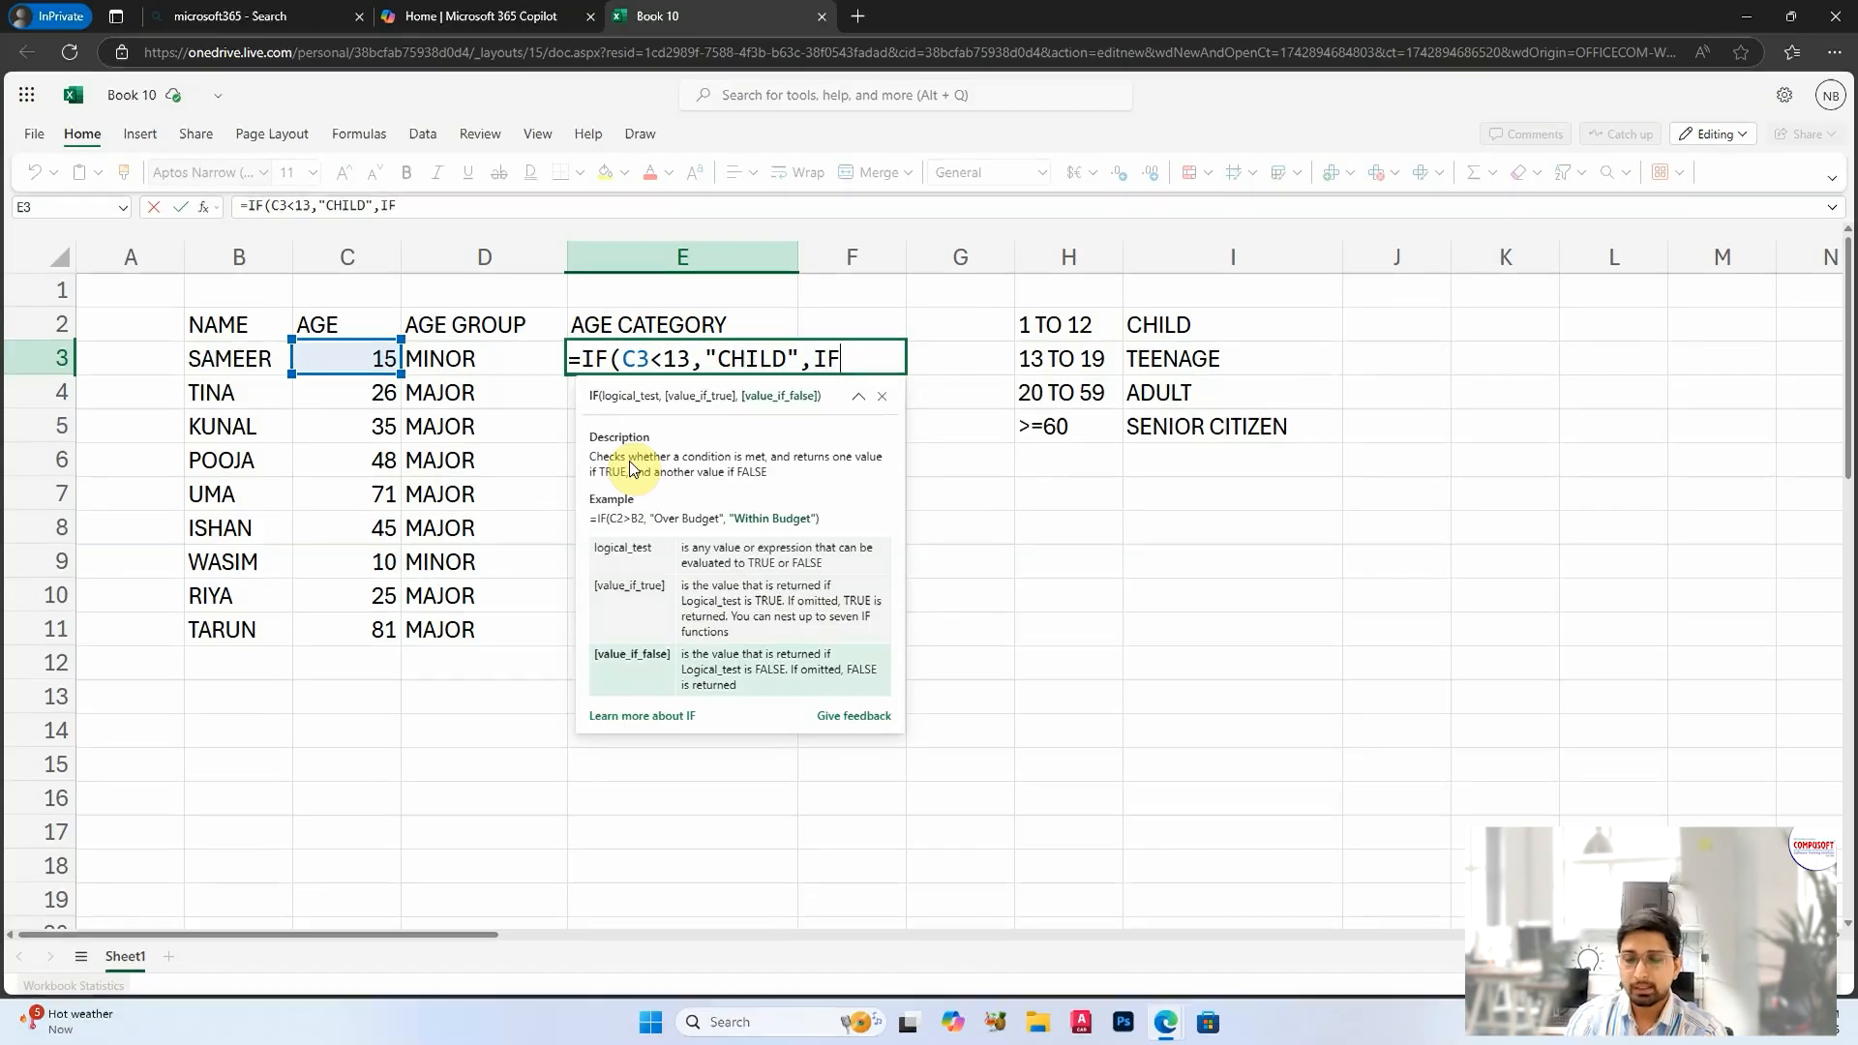
Step: Nest a second IF as the false value in E3, with the test C3<20 and the true value "TEENAGE"
click(347, 358)
text(<)
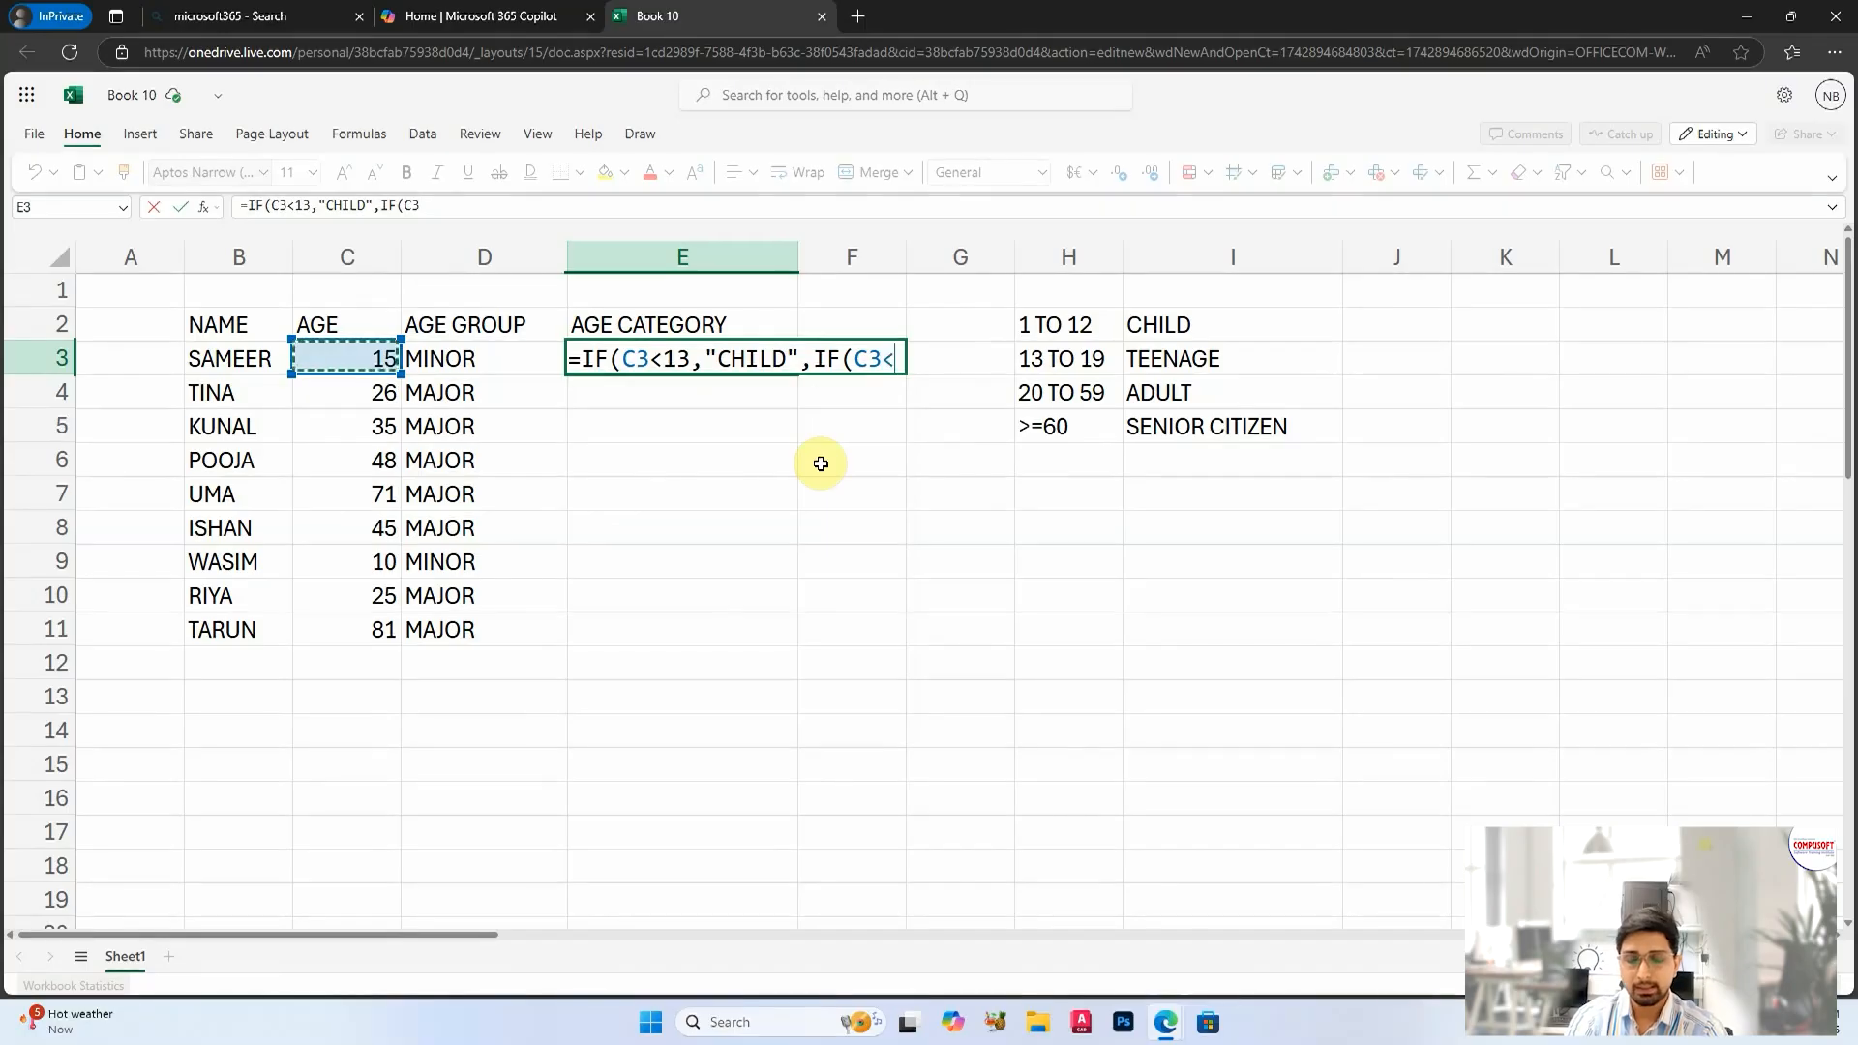
text(20,)
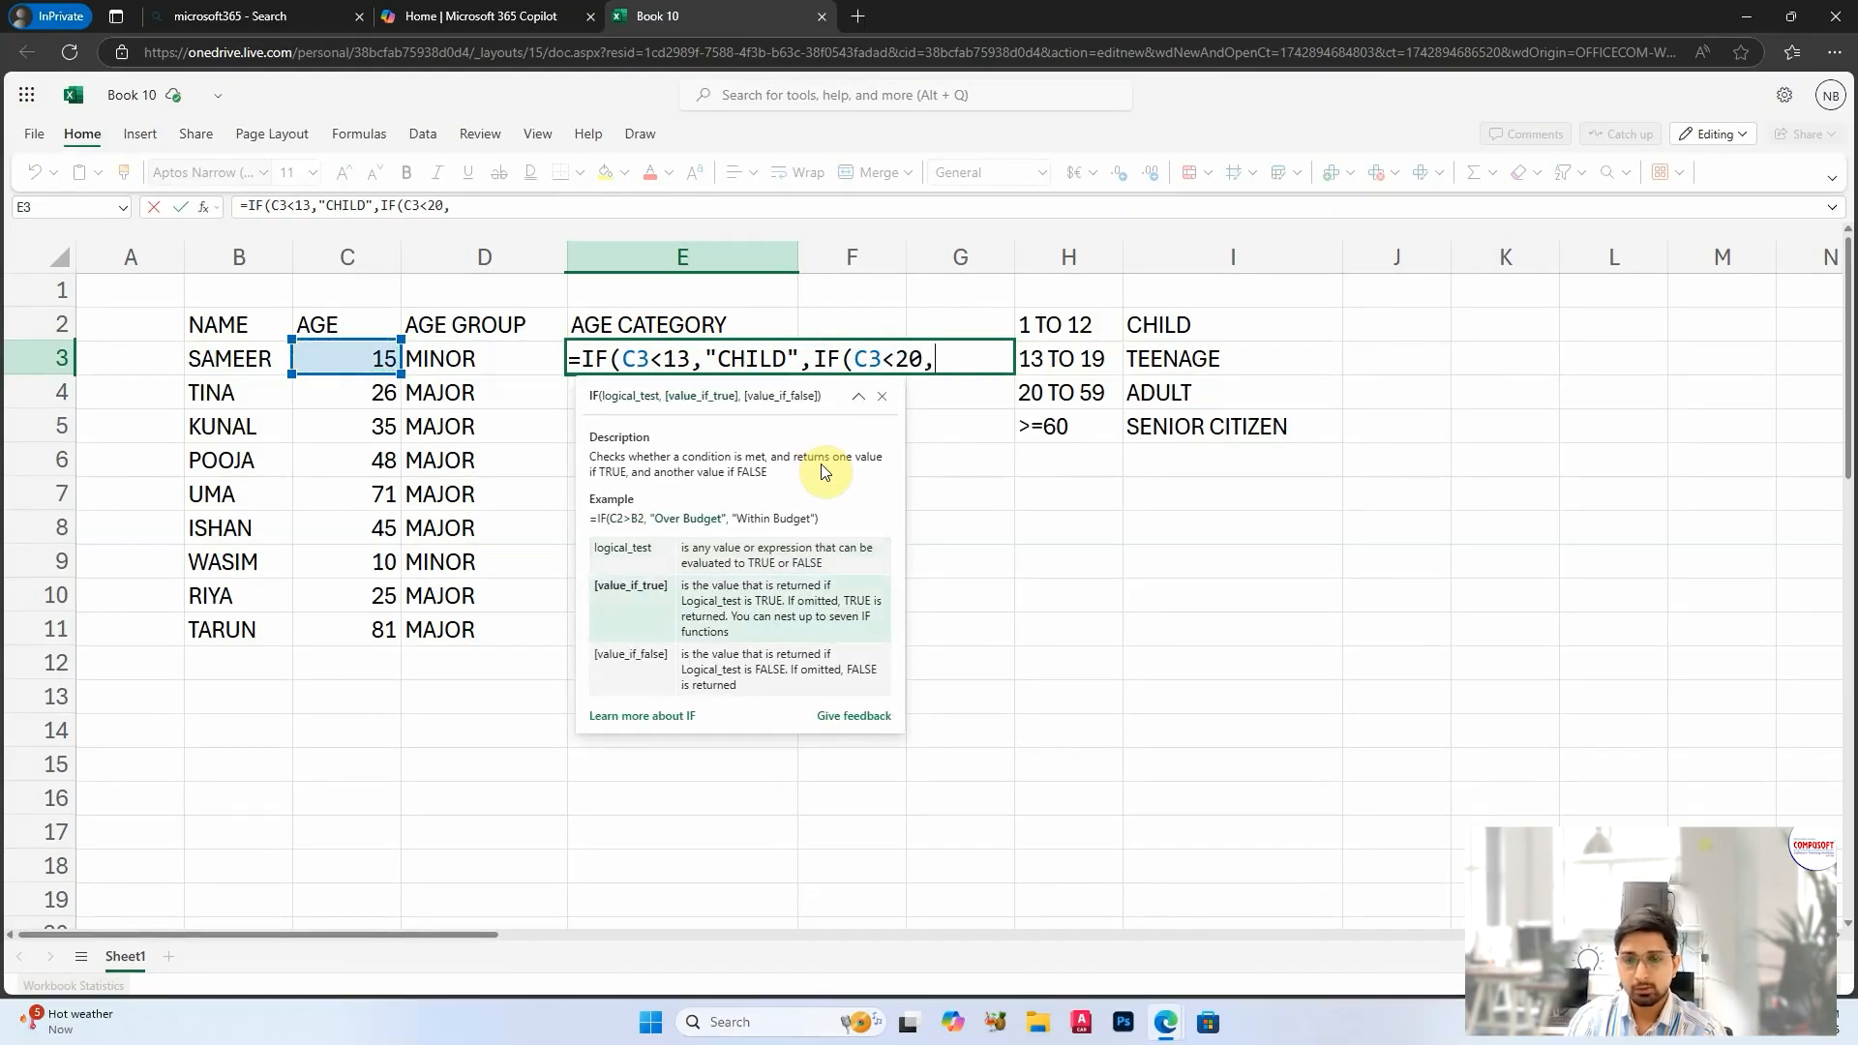
text("TEENAG)
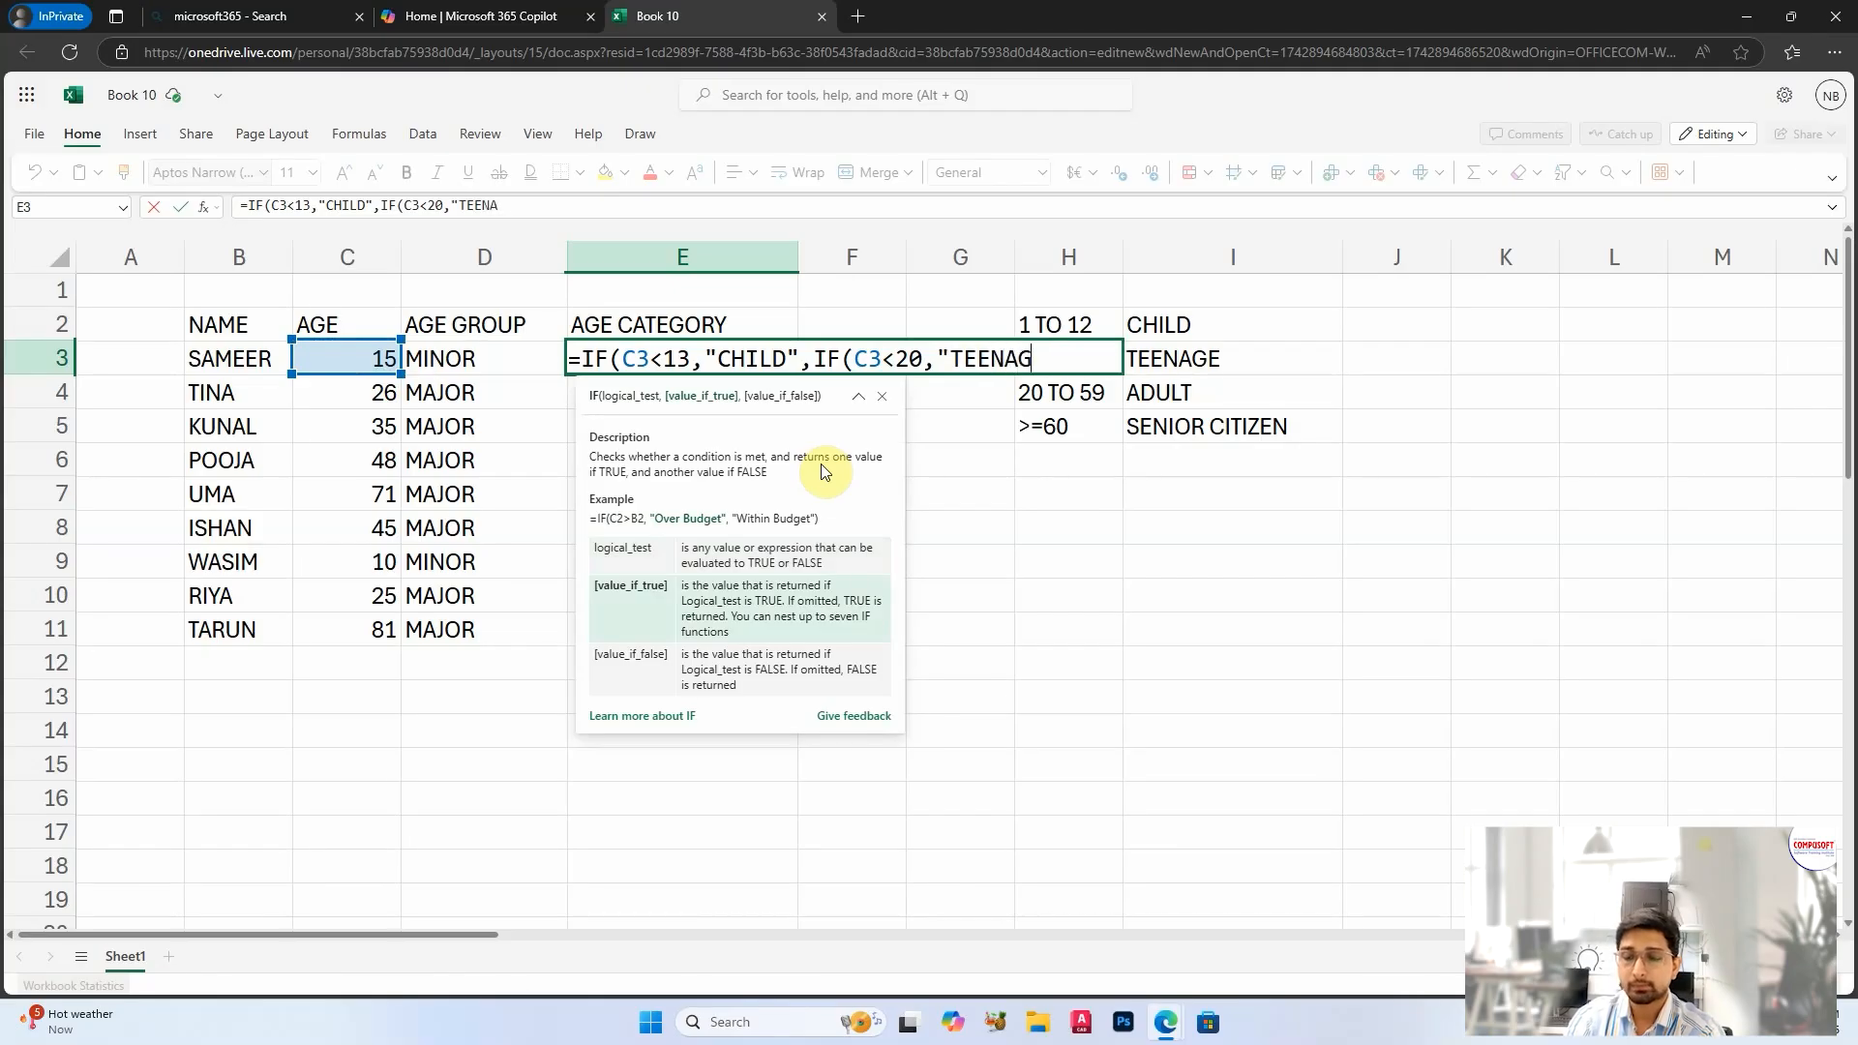
text(E",I)
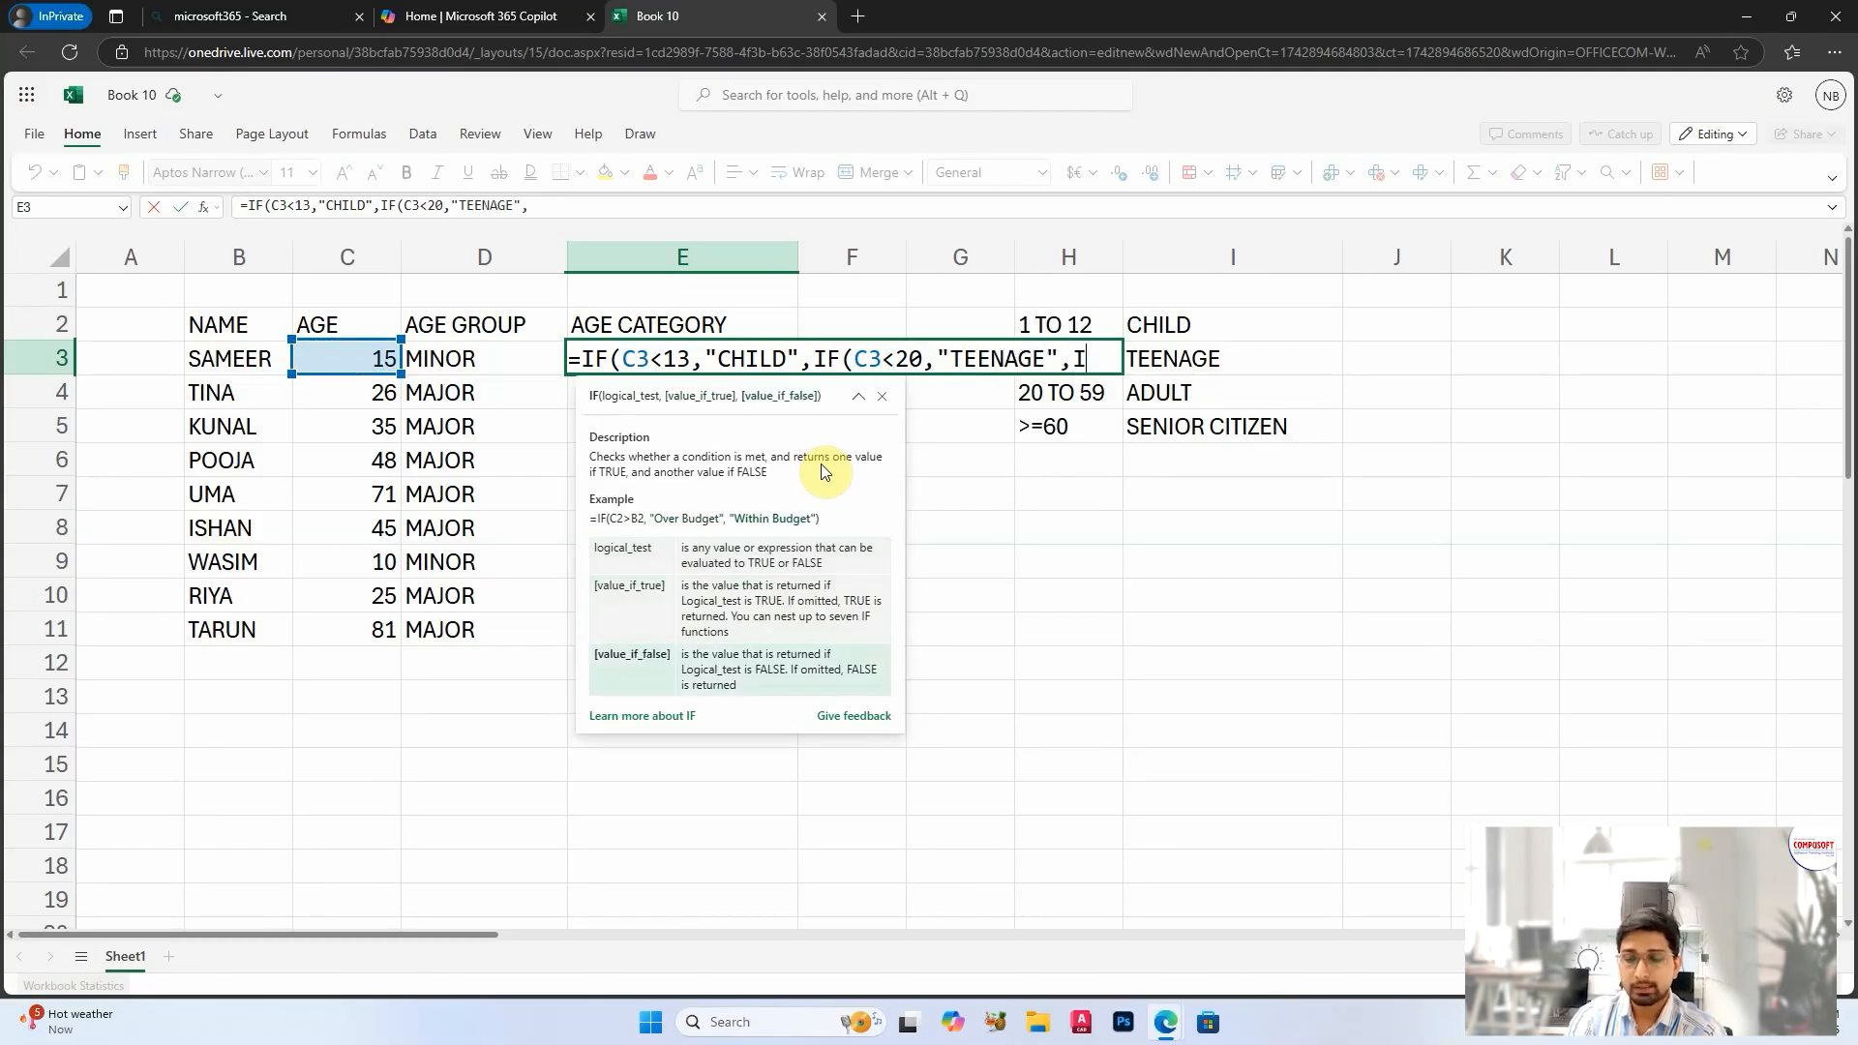
text(F()
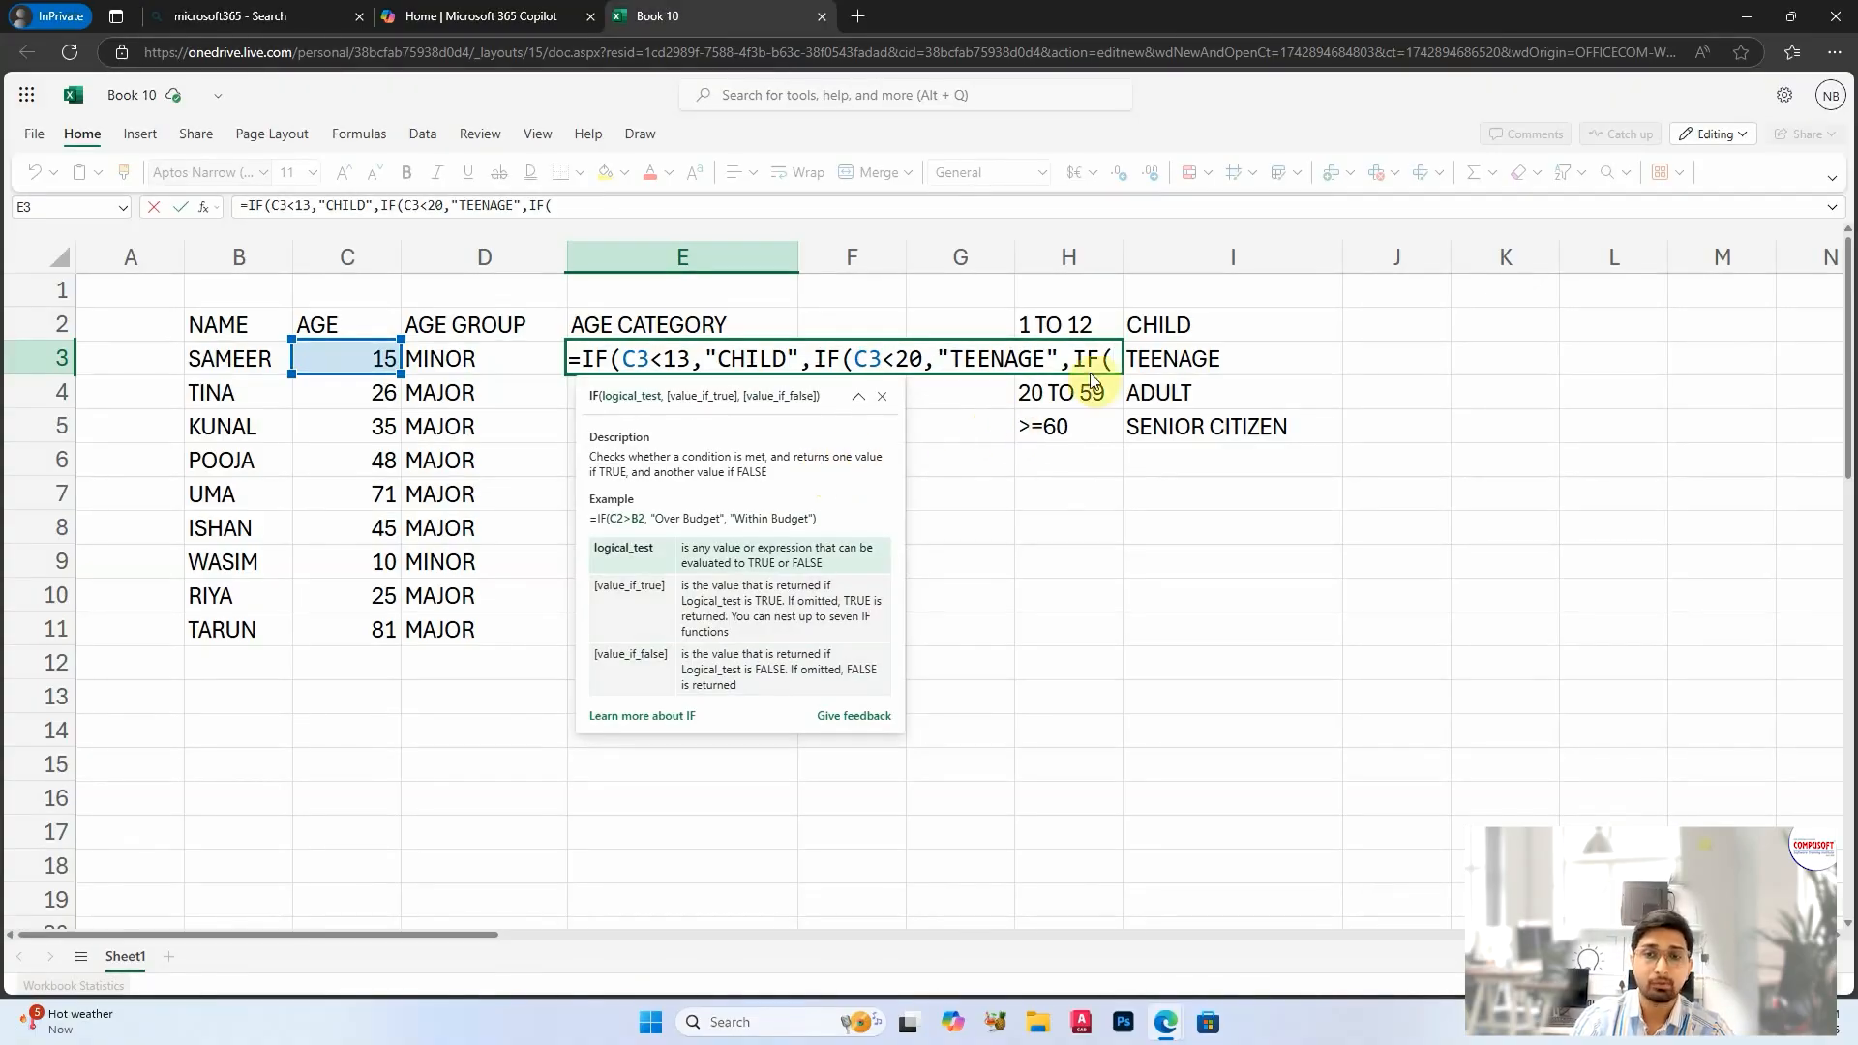
Step: Nest a third IF in E3 with the test C3<60, true value "ADULT" and false value "SENIOR CITIZEN", and complete the formula
click(370, 362)
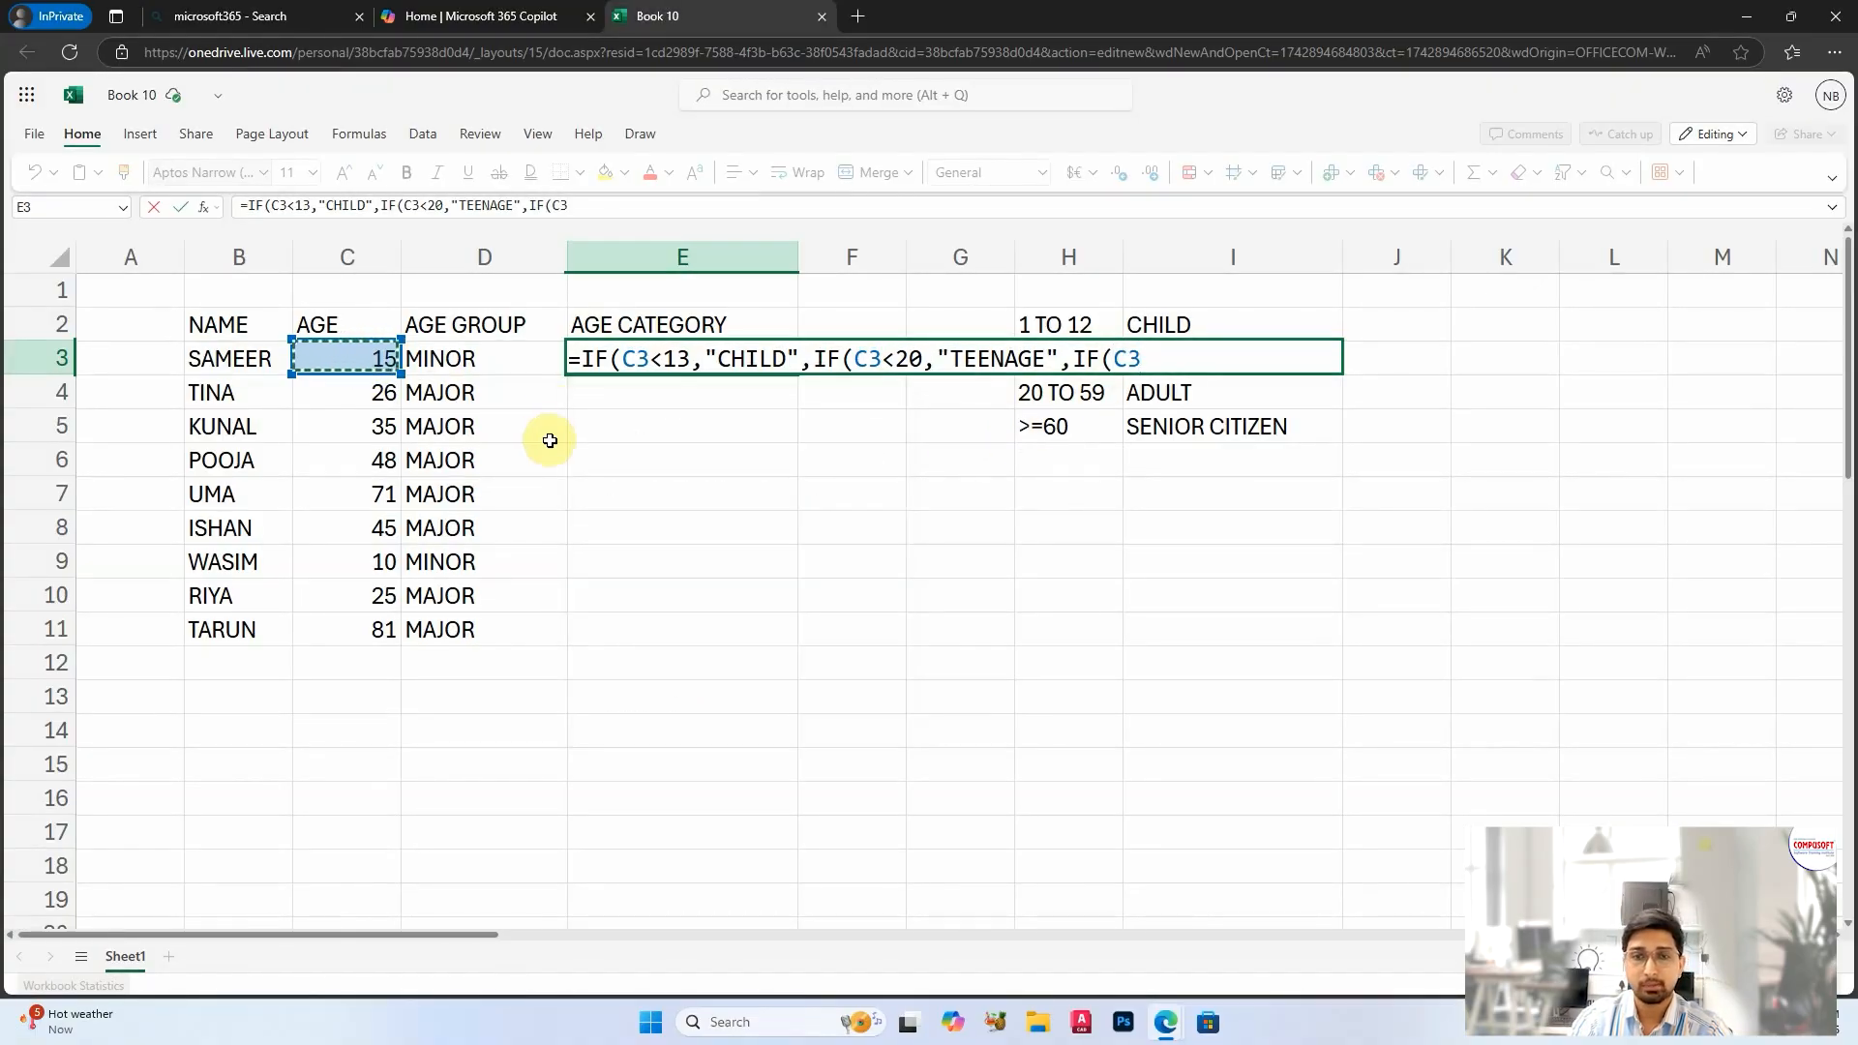
text(<)
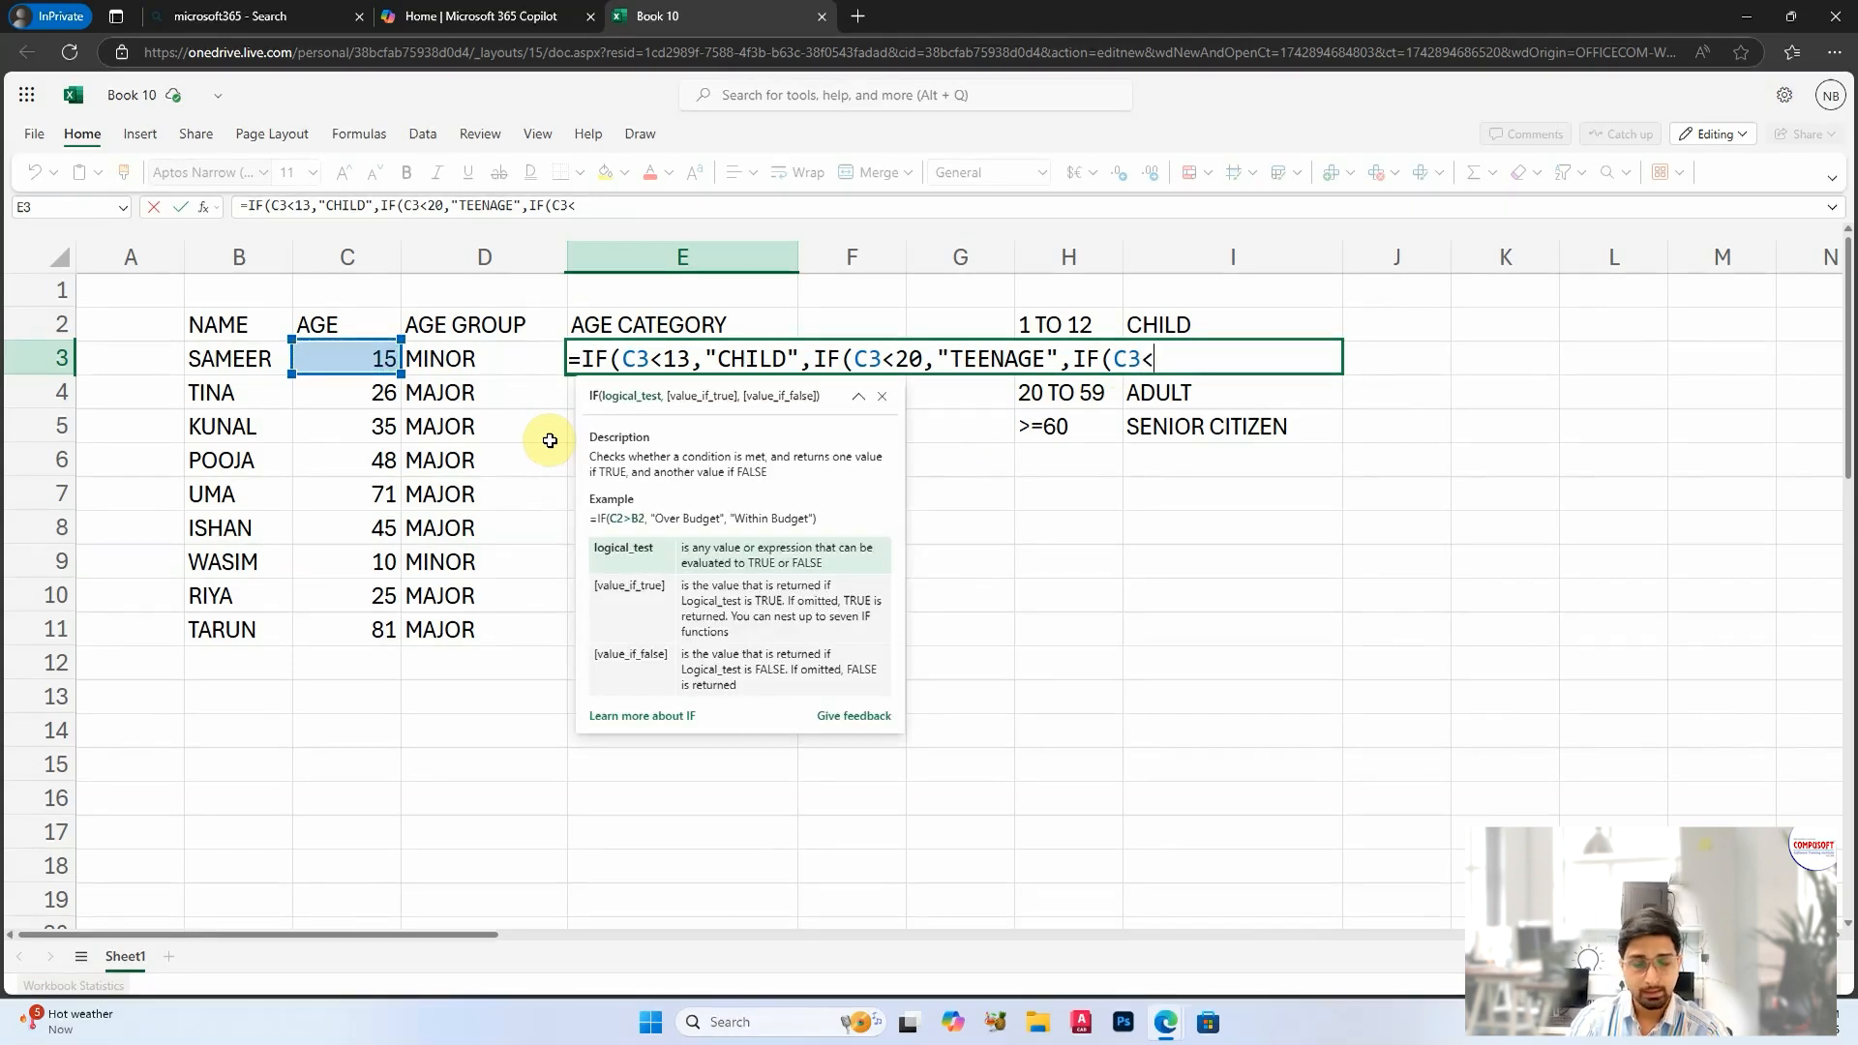
text(60,"ADULT)
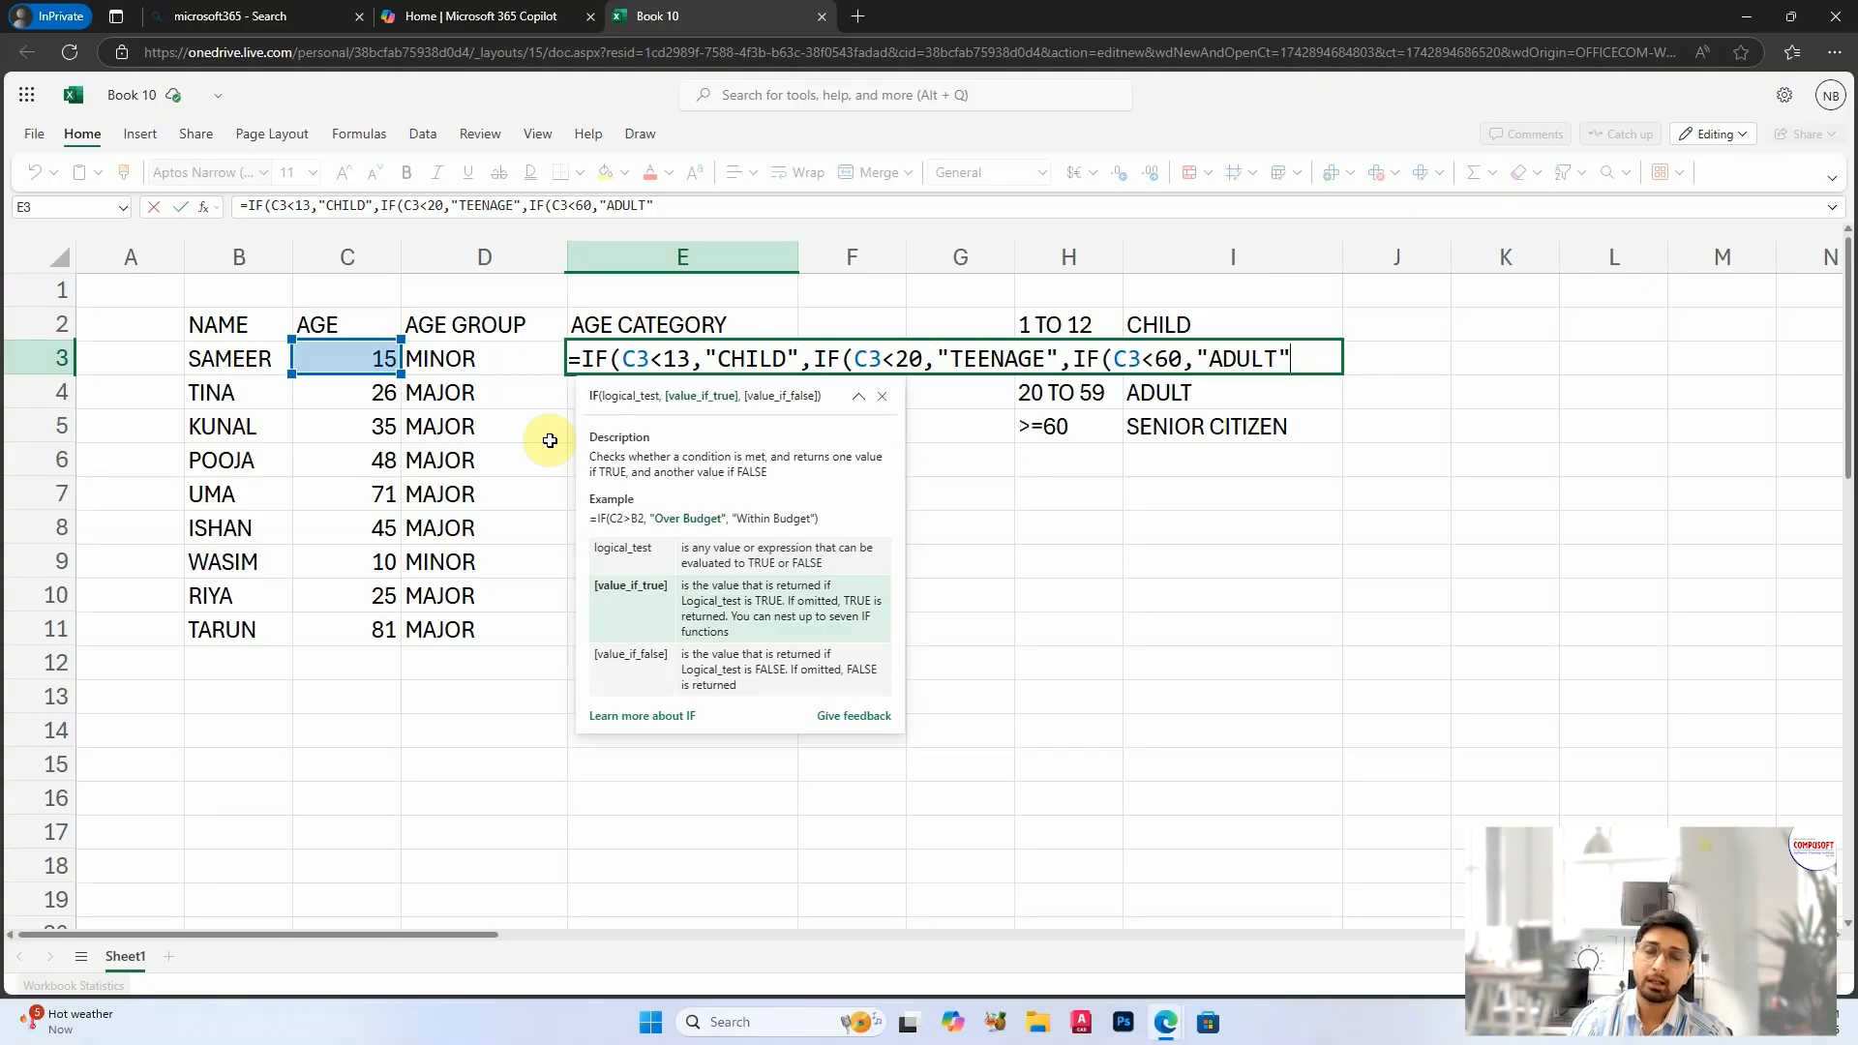
text(","SE)
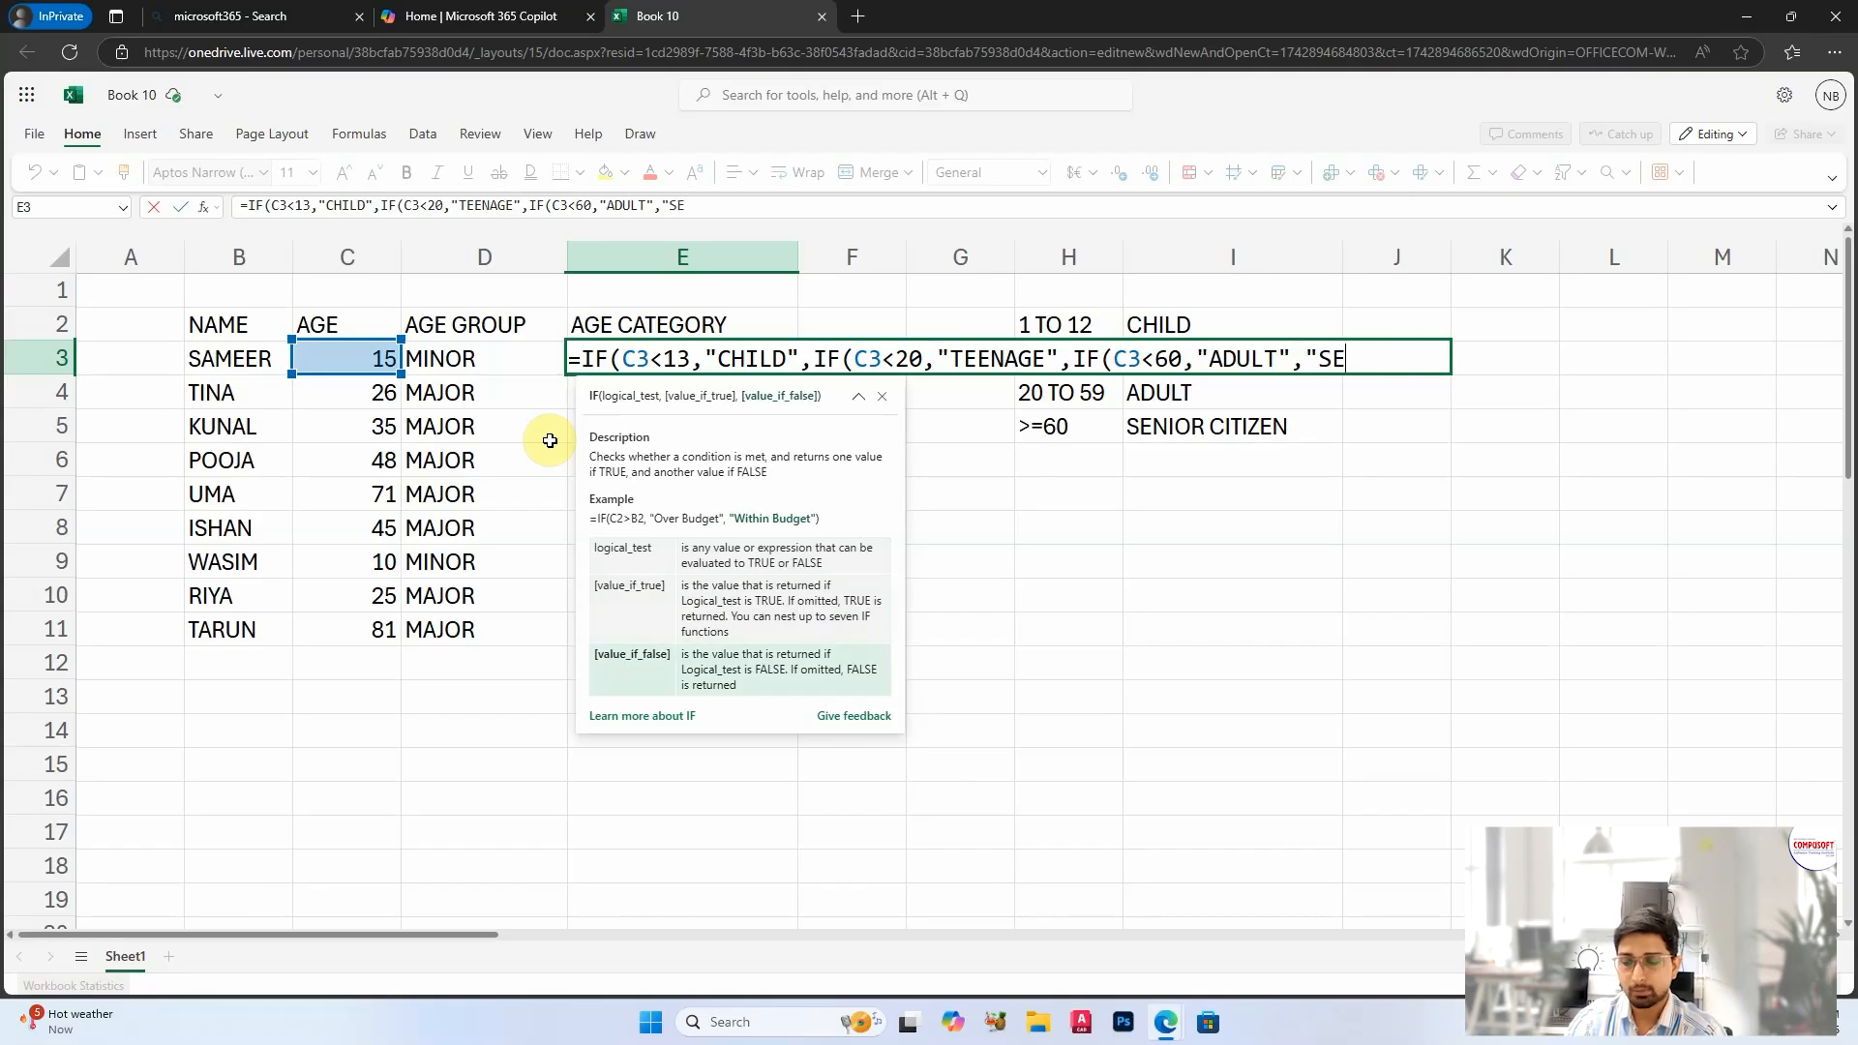
text(NIOR CITIZEN")
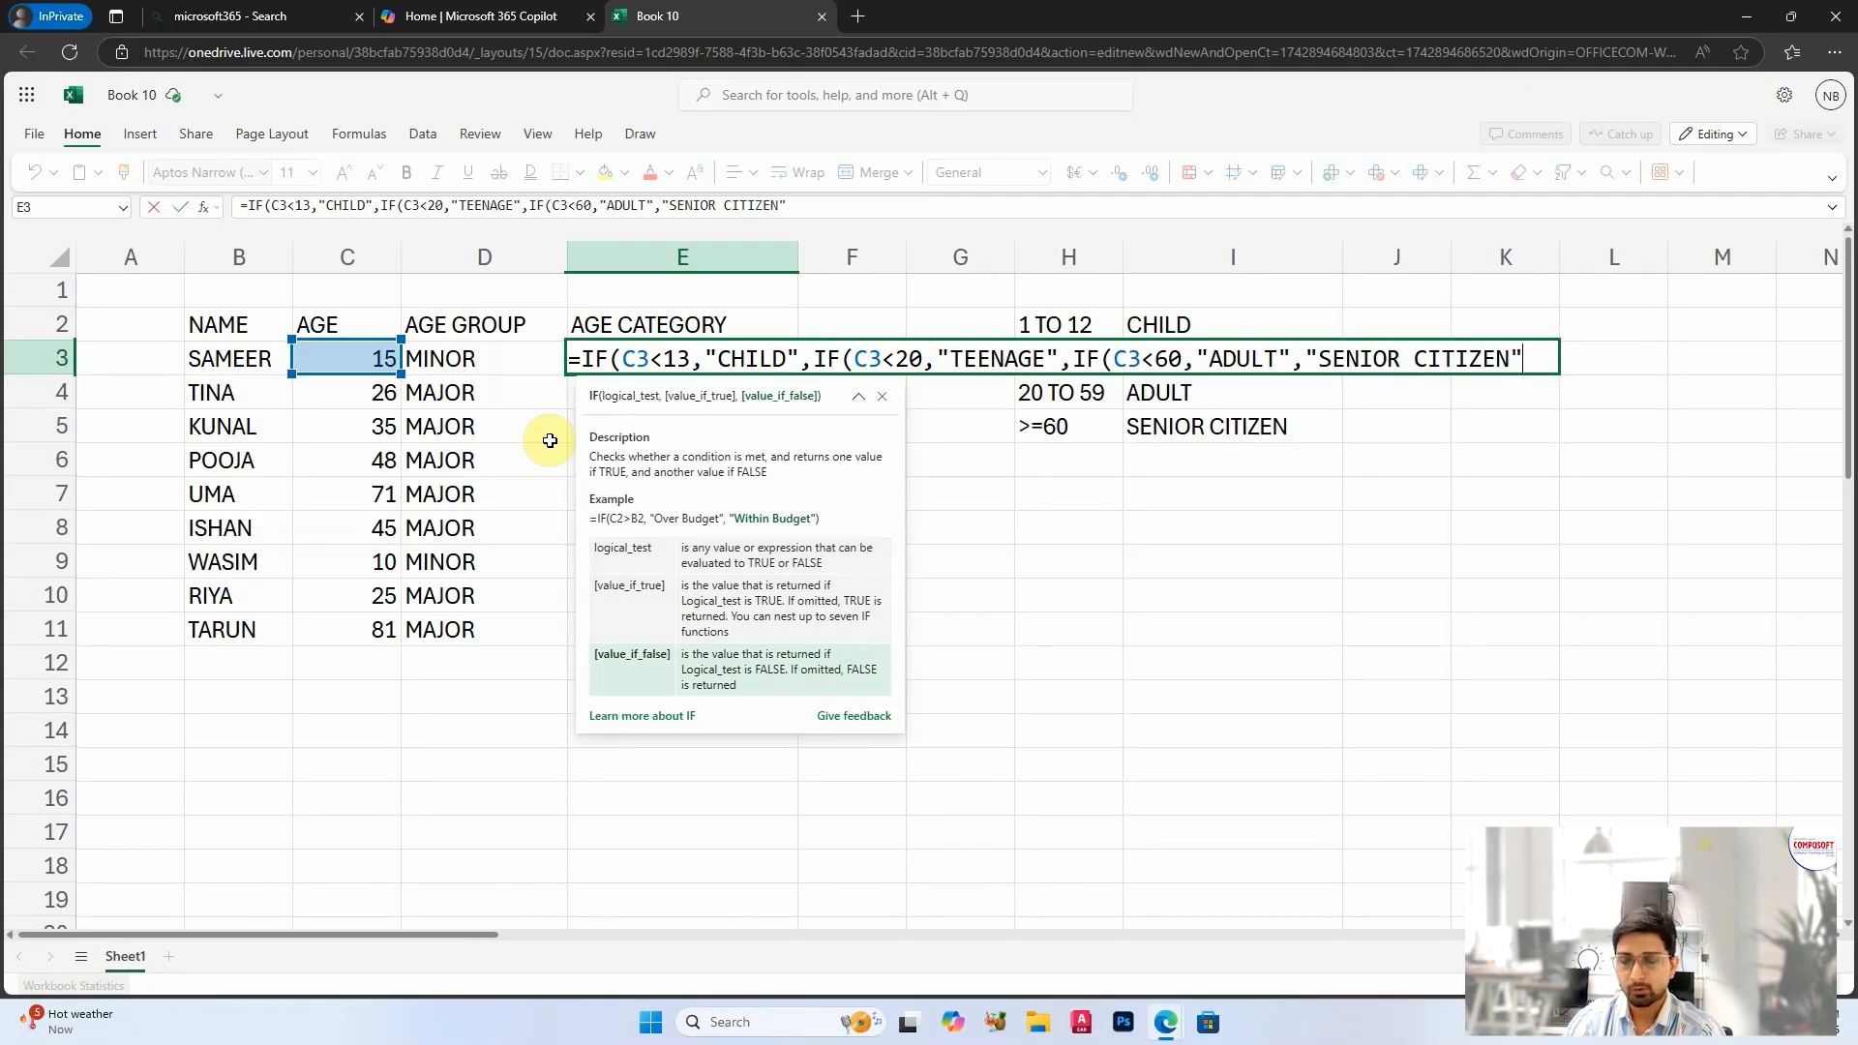
text())))
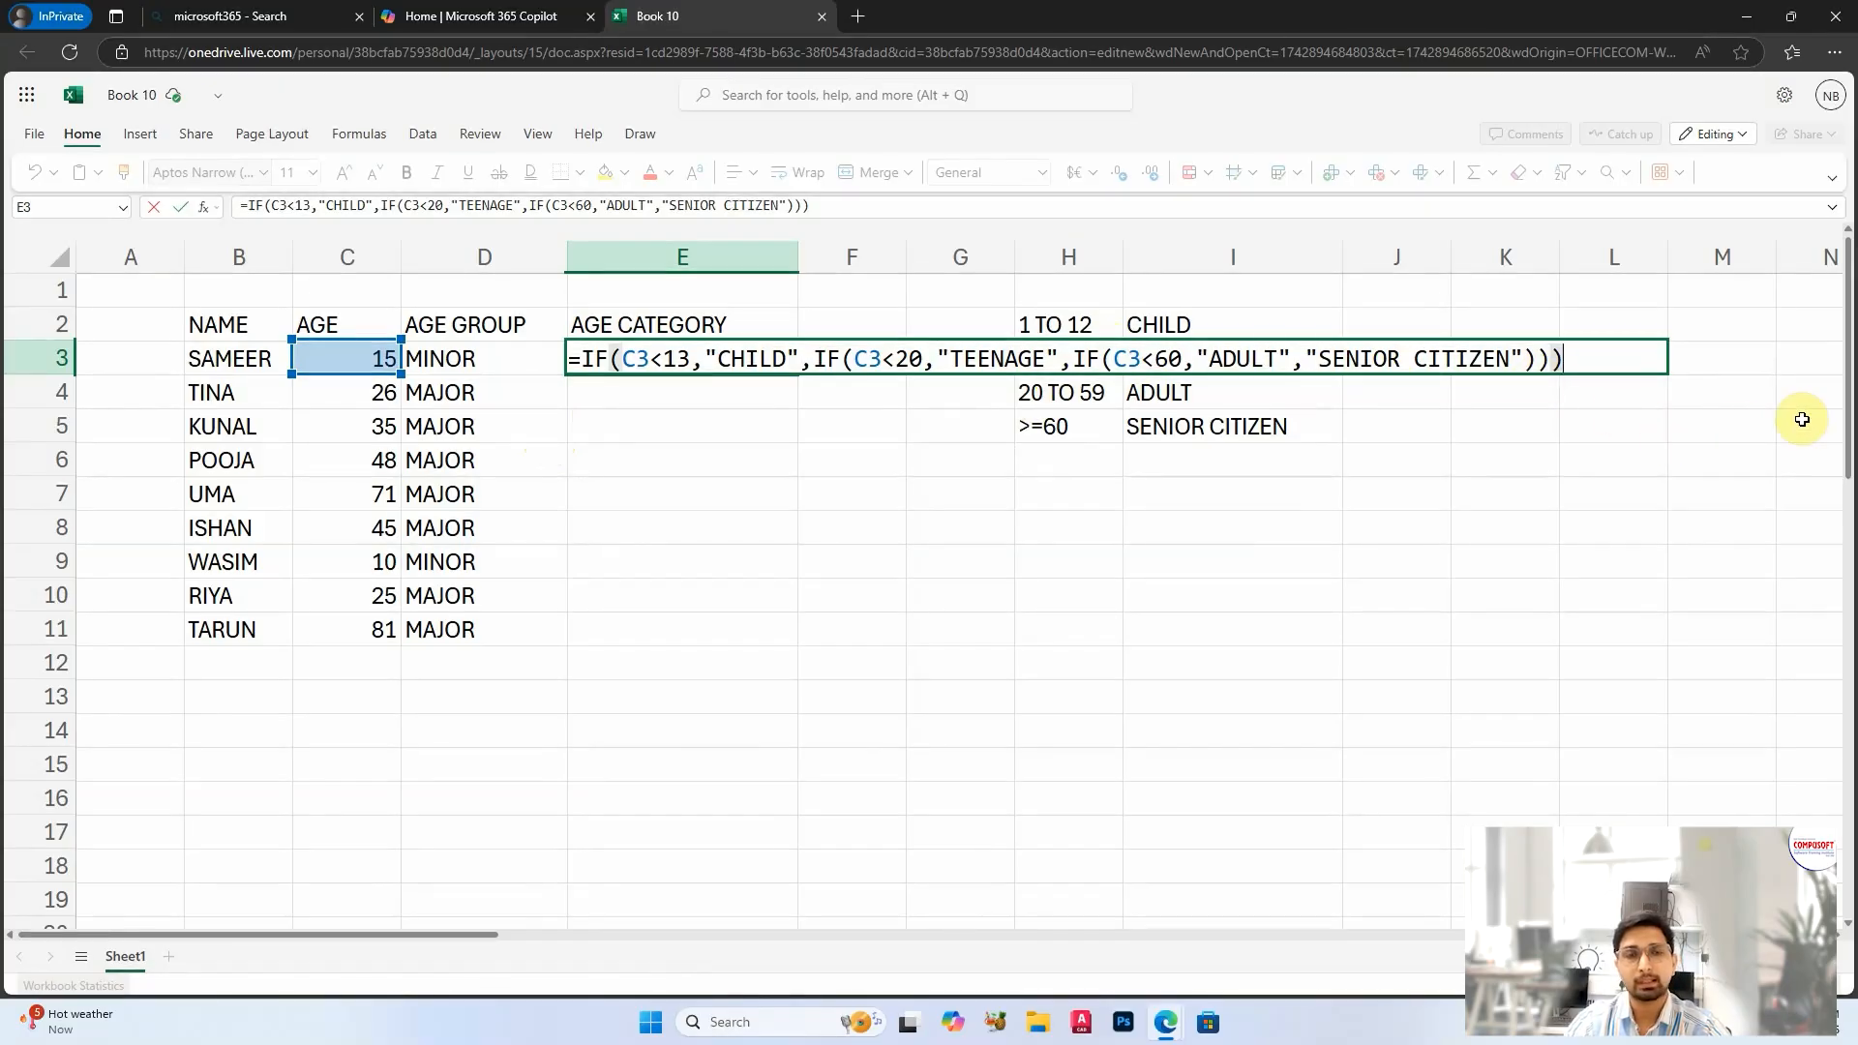
key(Return)
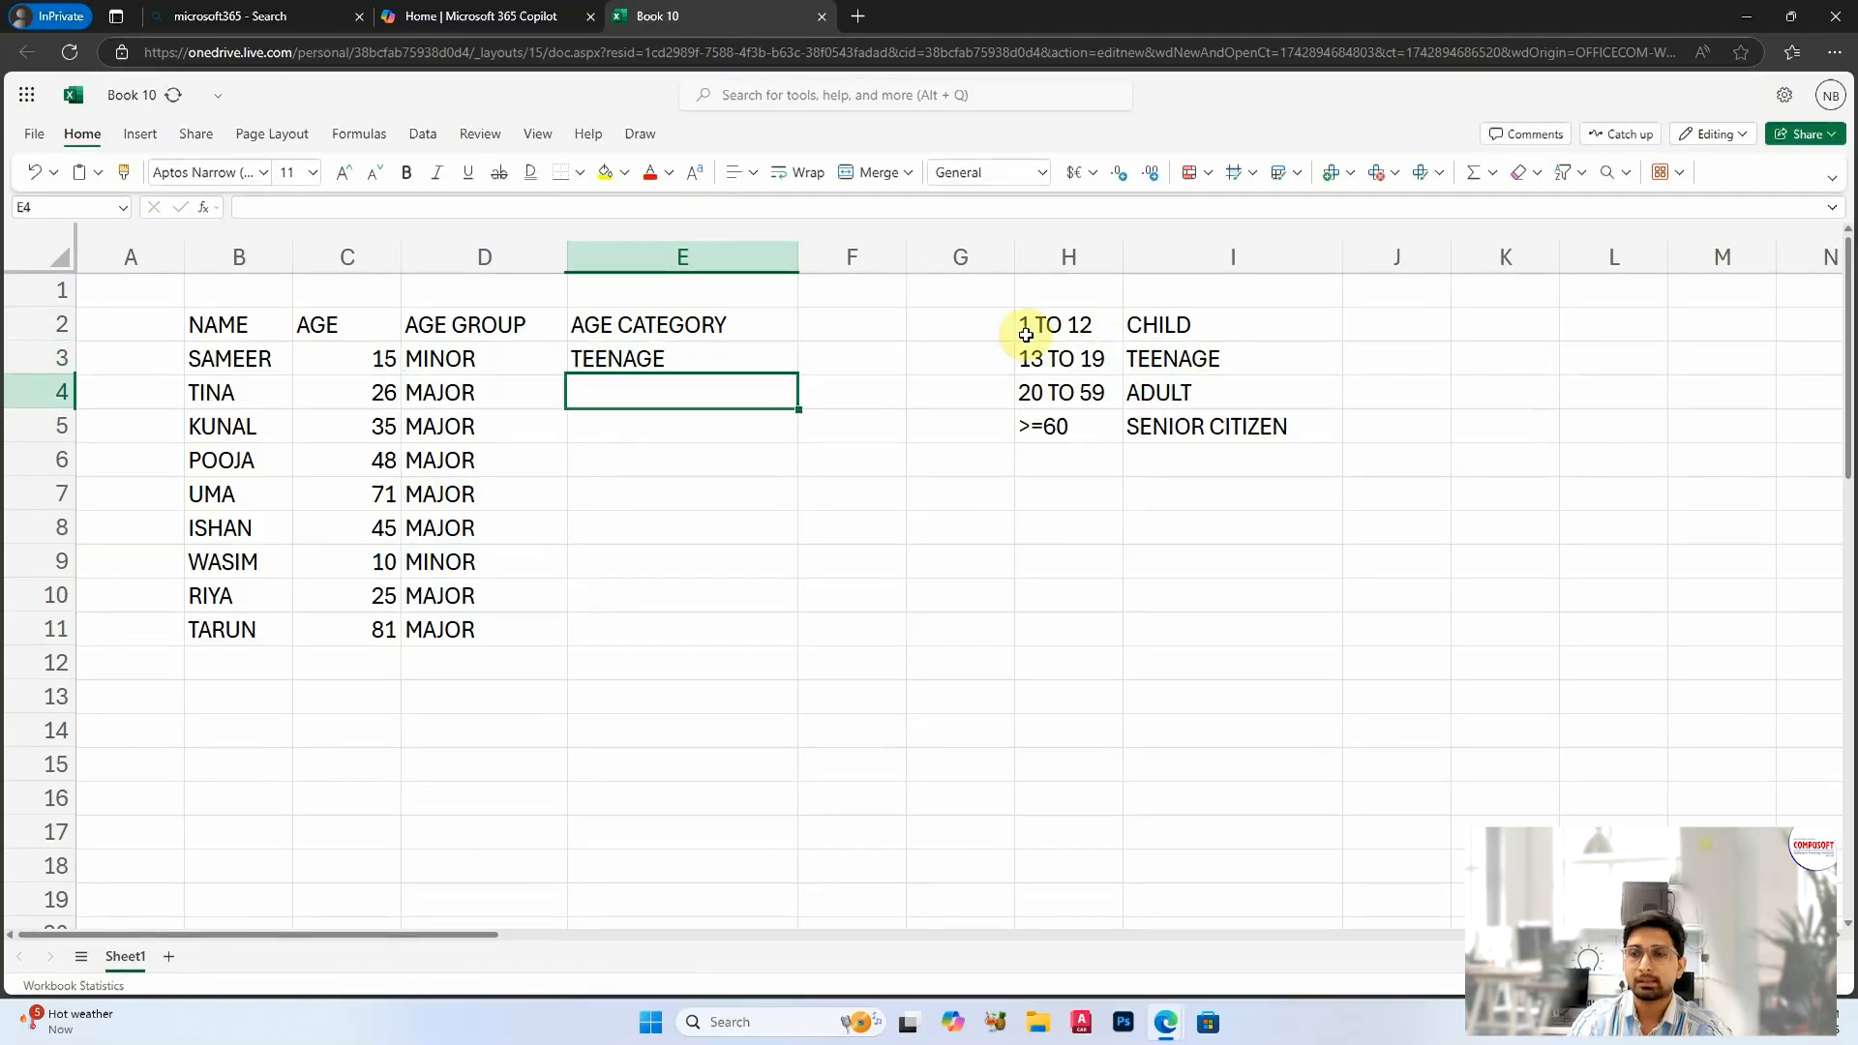
Step: Fill the nested IF formula from E3 down to E11
click(738, 356)
drag(797, 375, 790, 620)
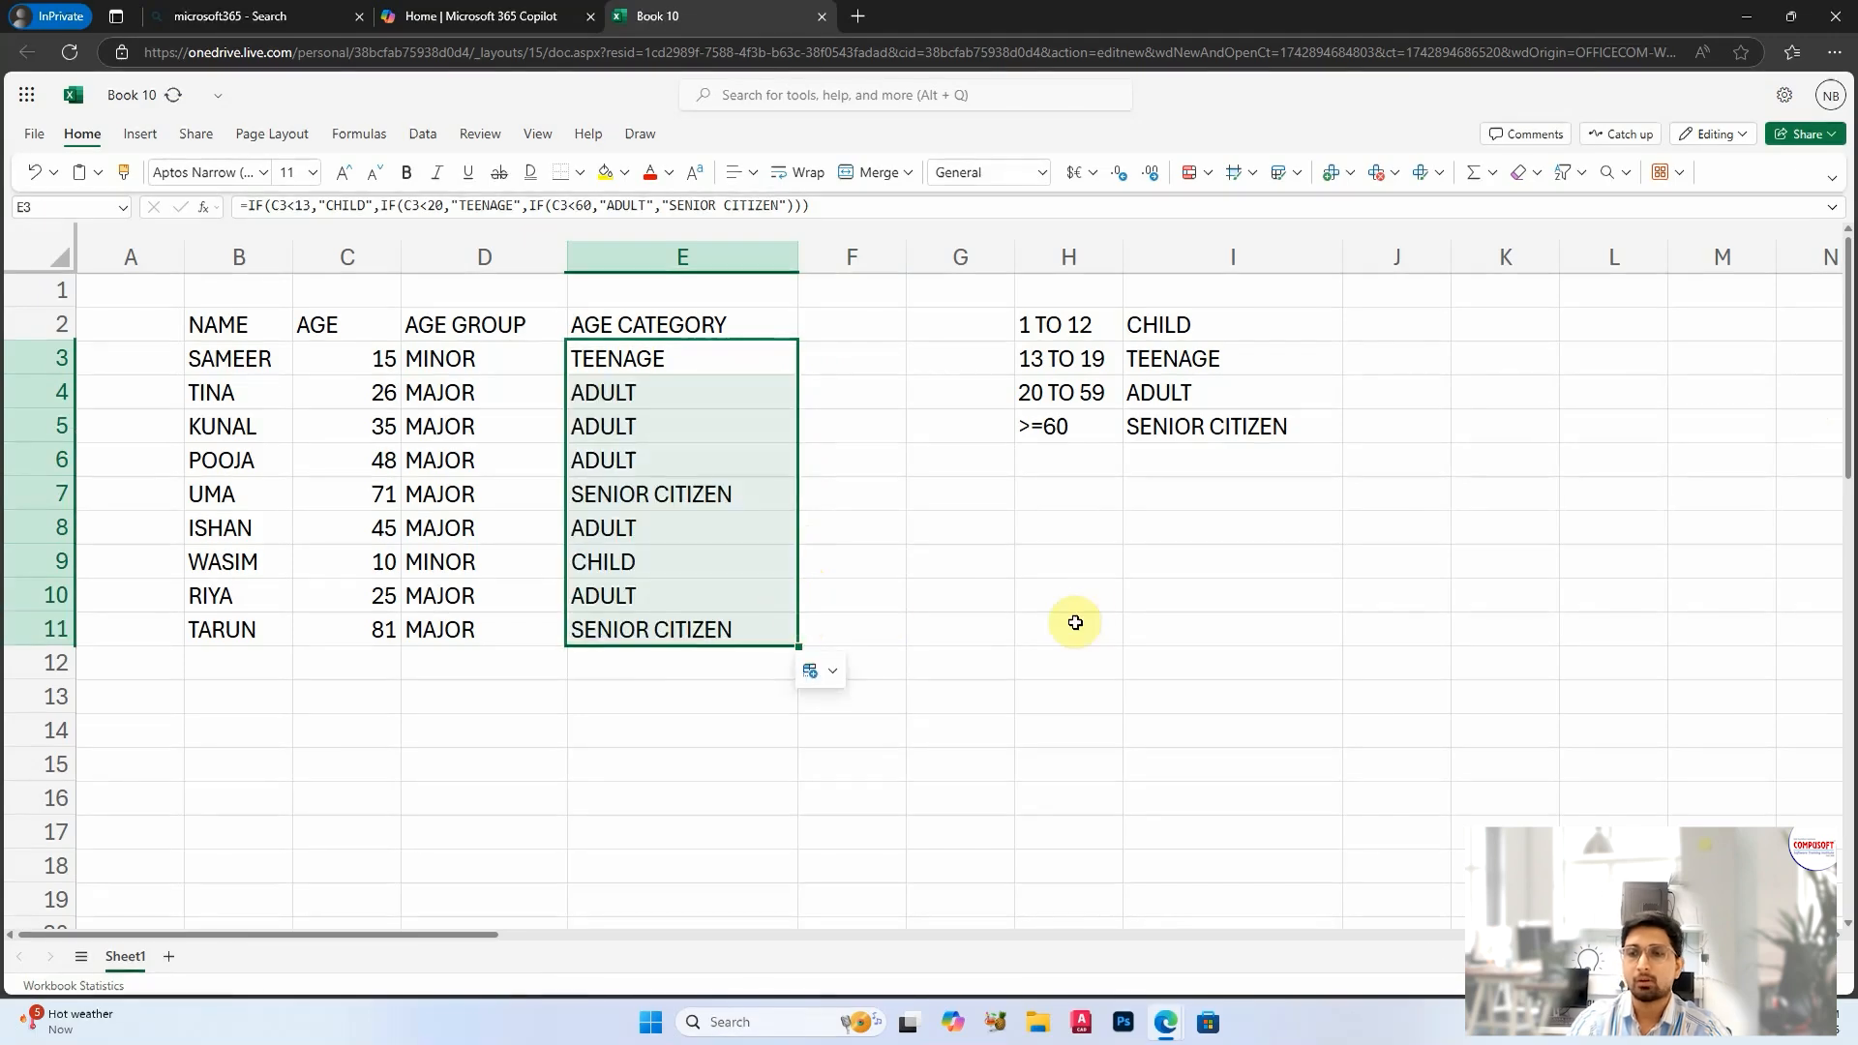
click(882, 567)
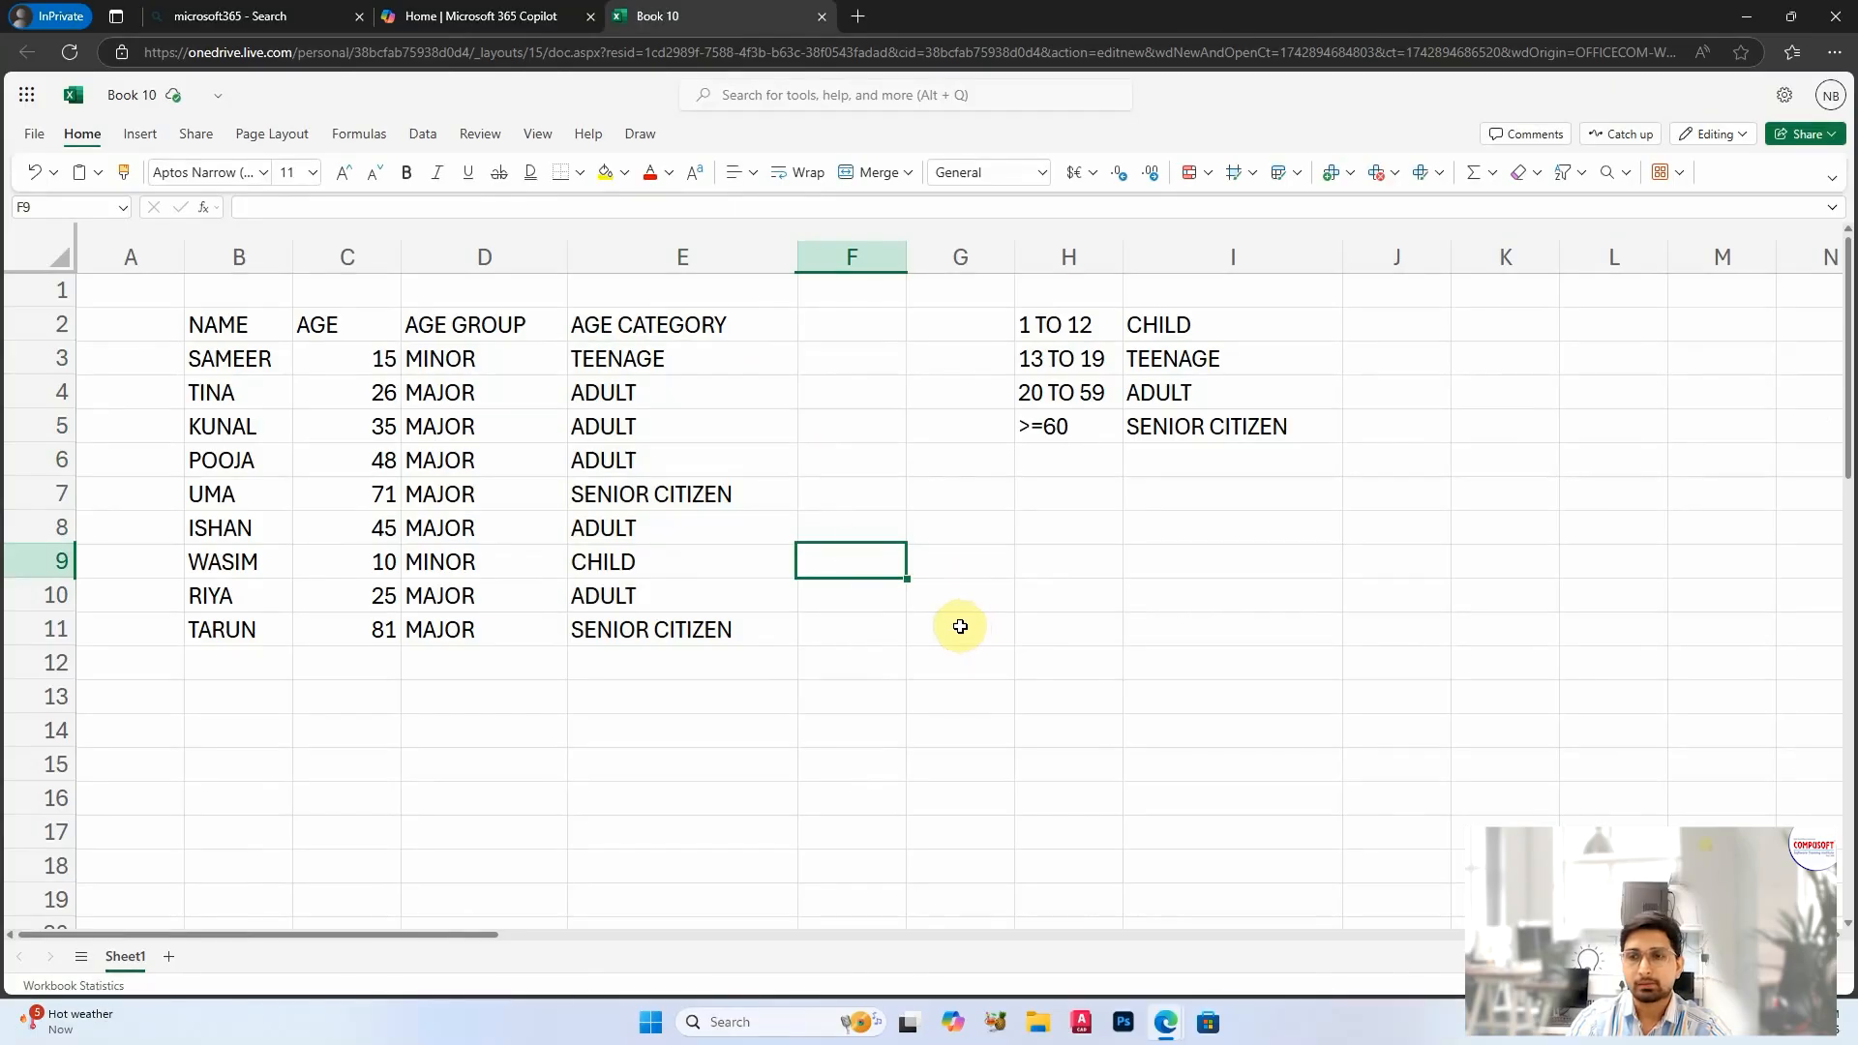
Step: Check the filled age categories in E3:E11 and review the nested IF formula in E3 without changing it
drag(685, 359, 684, 614)
click(701, 450)
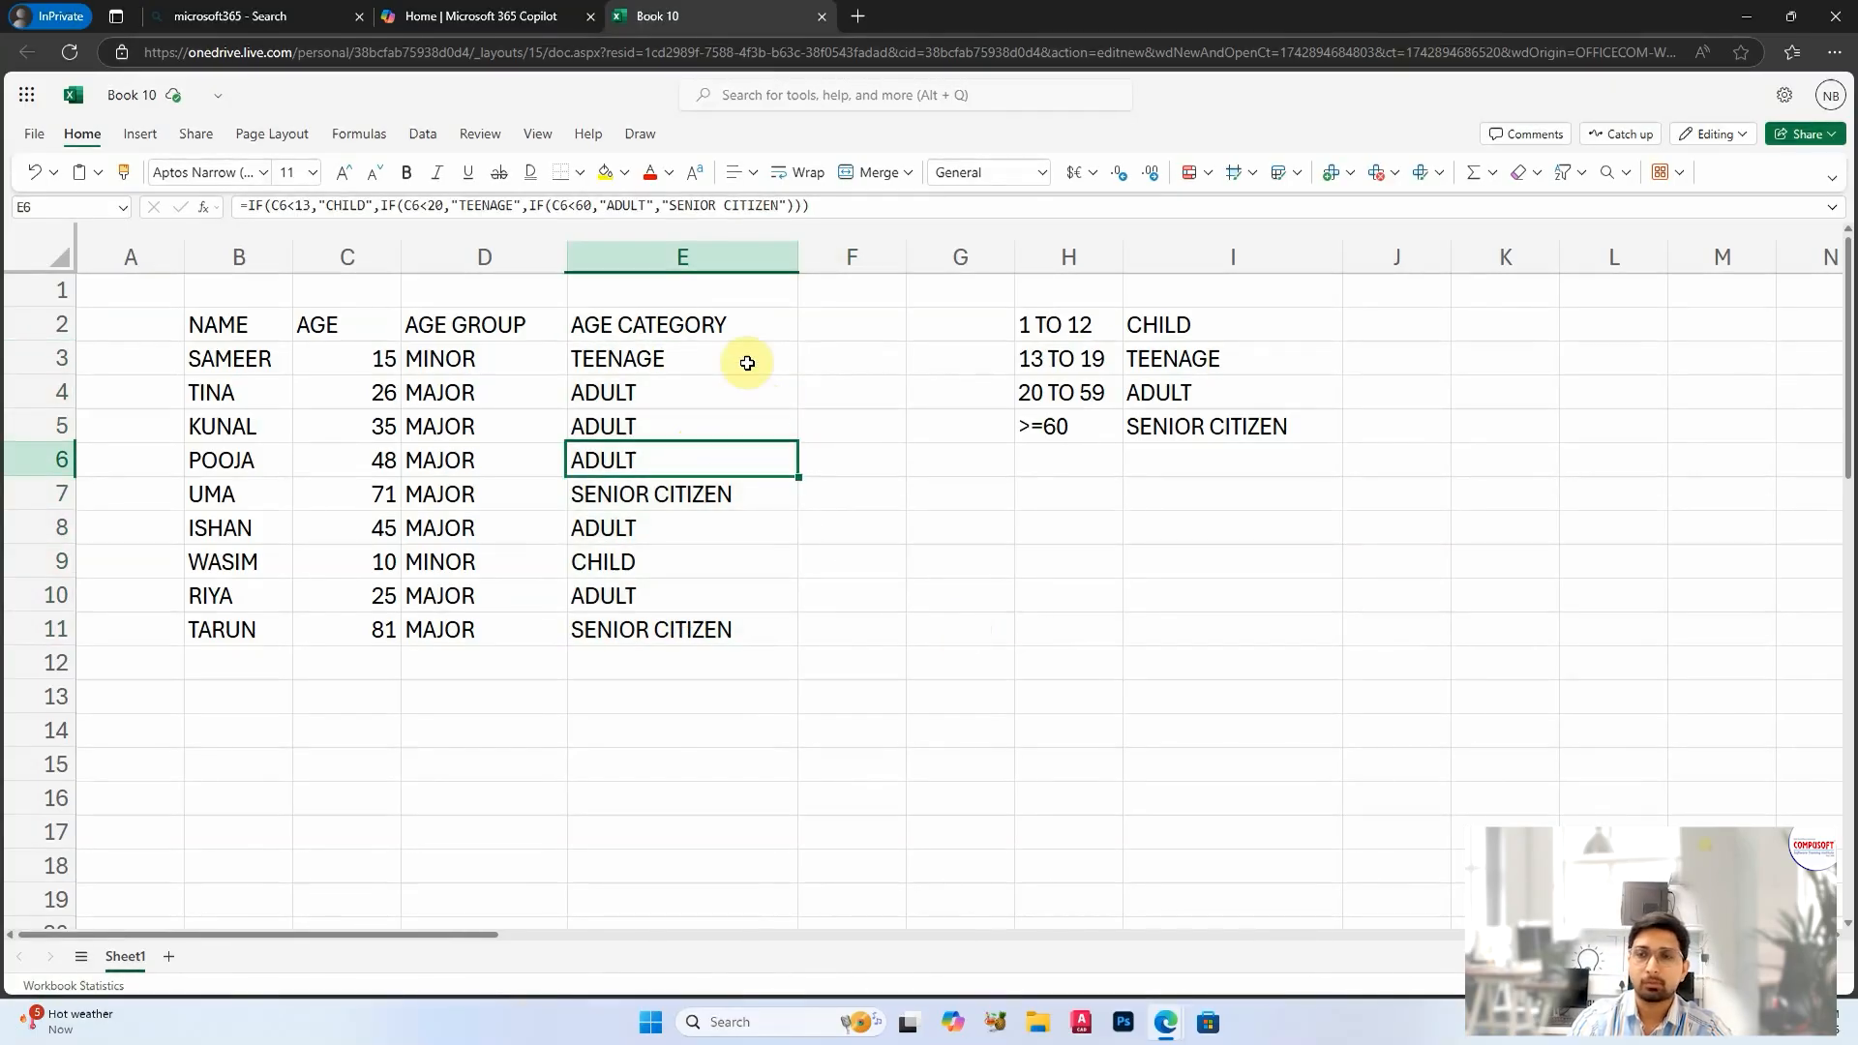
click(714, 354)
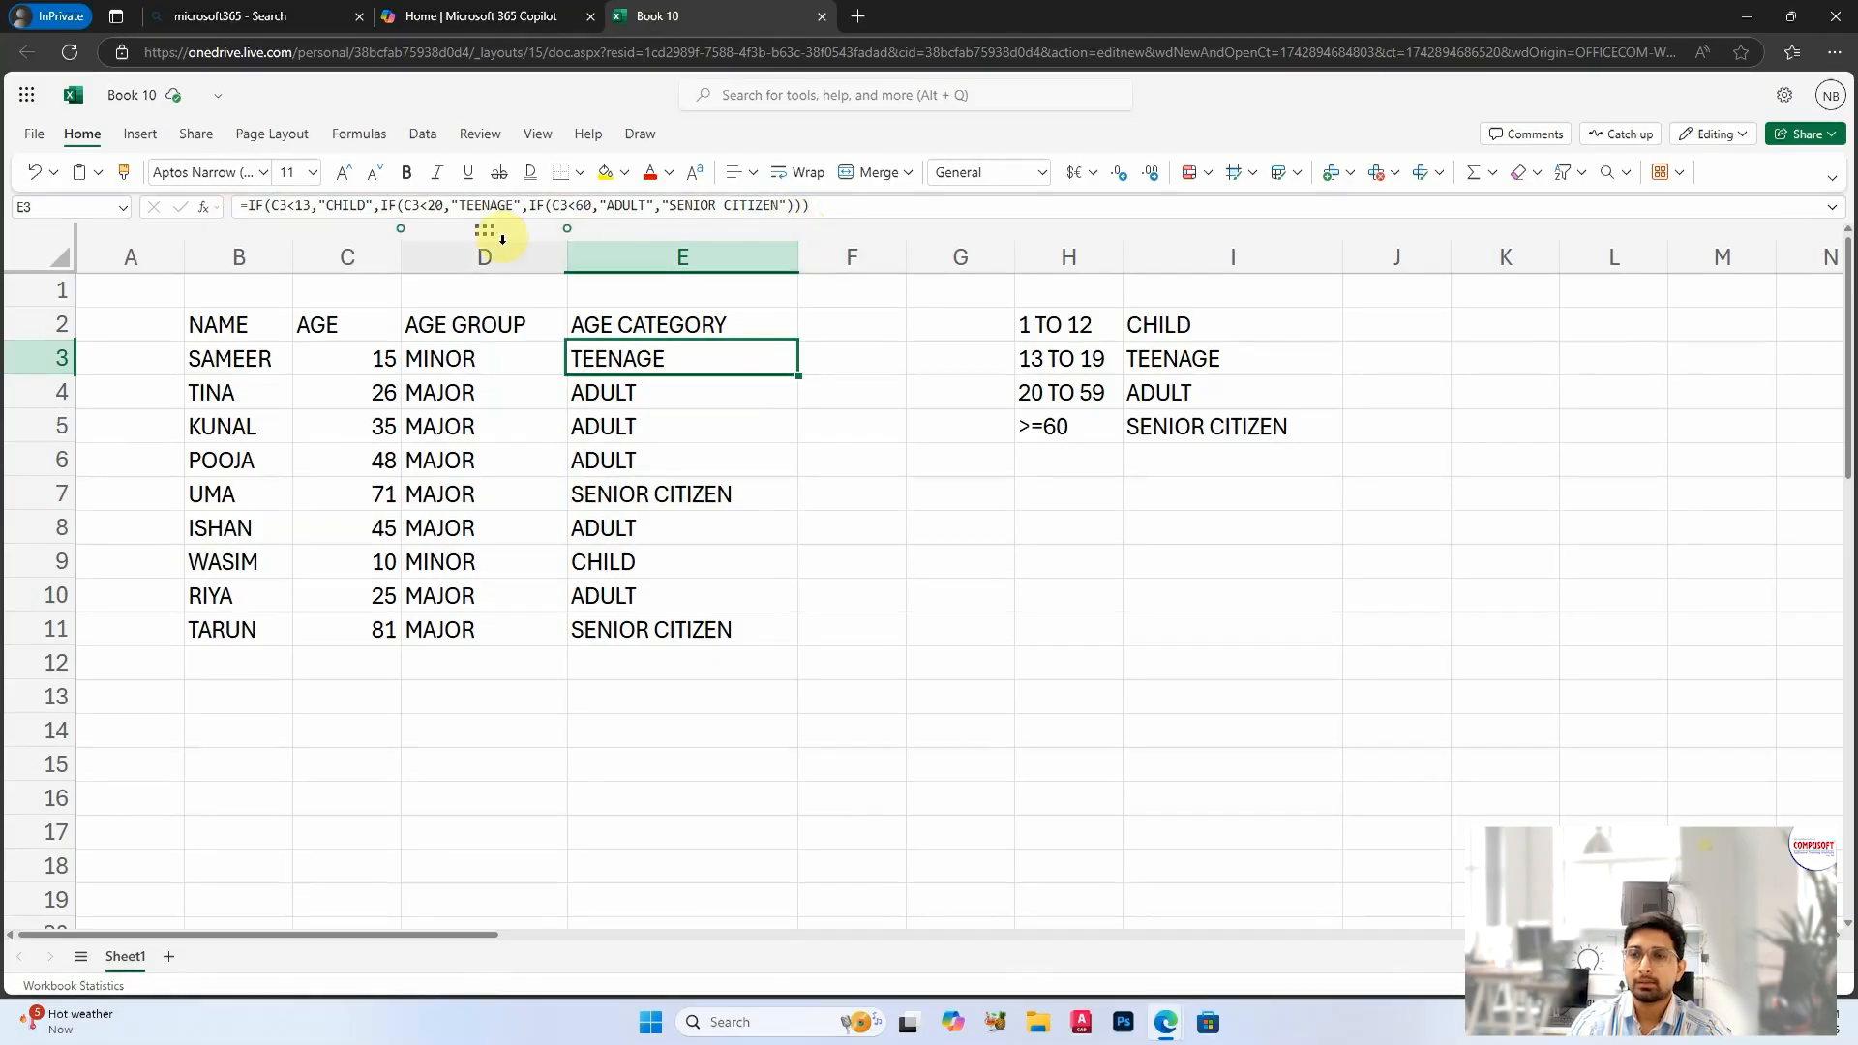
double_click(629, 359)
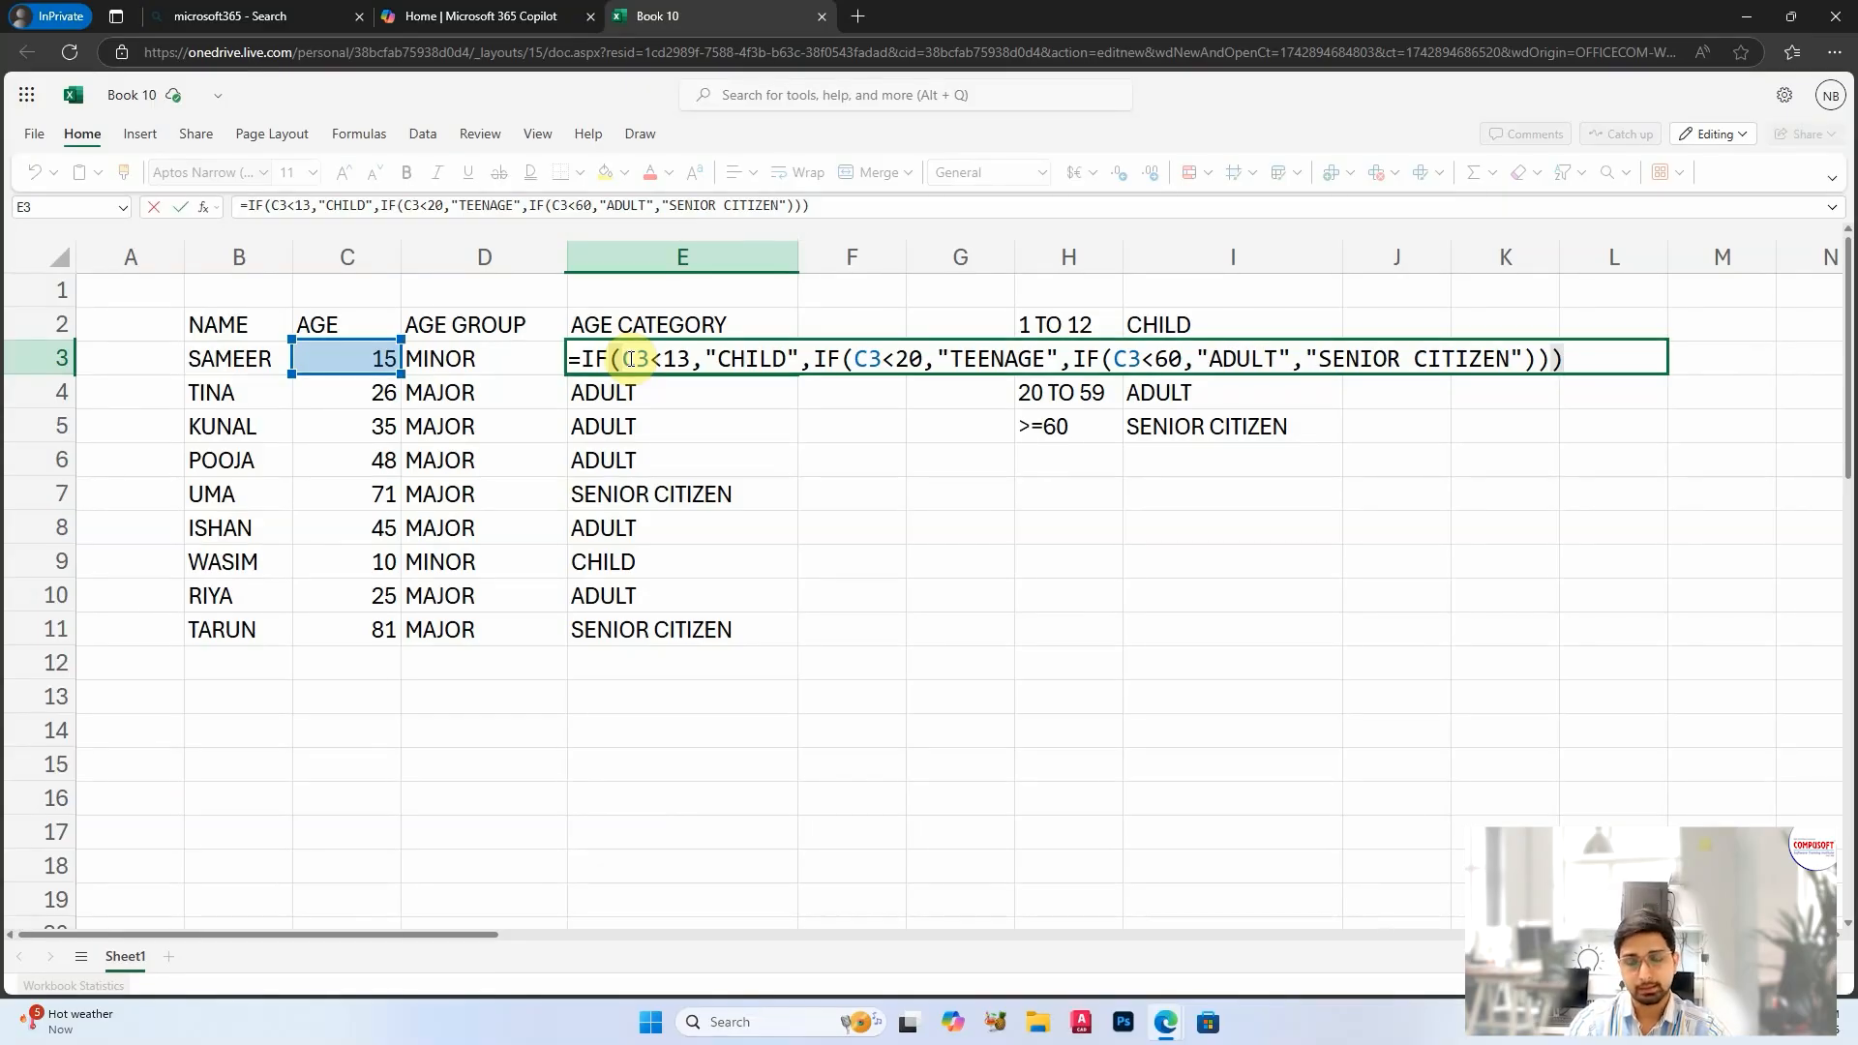
key(Return)
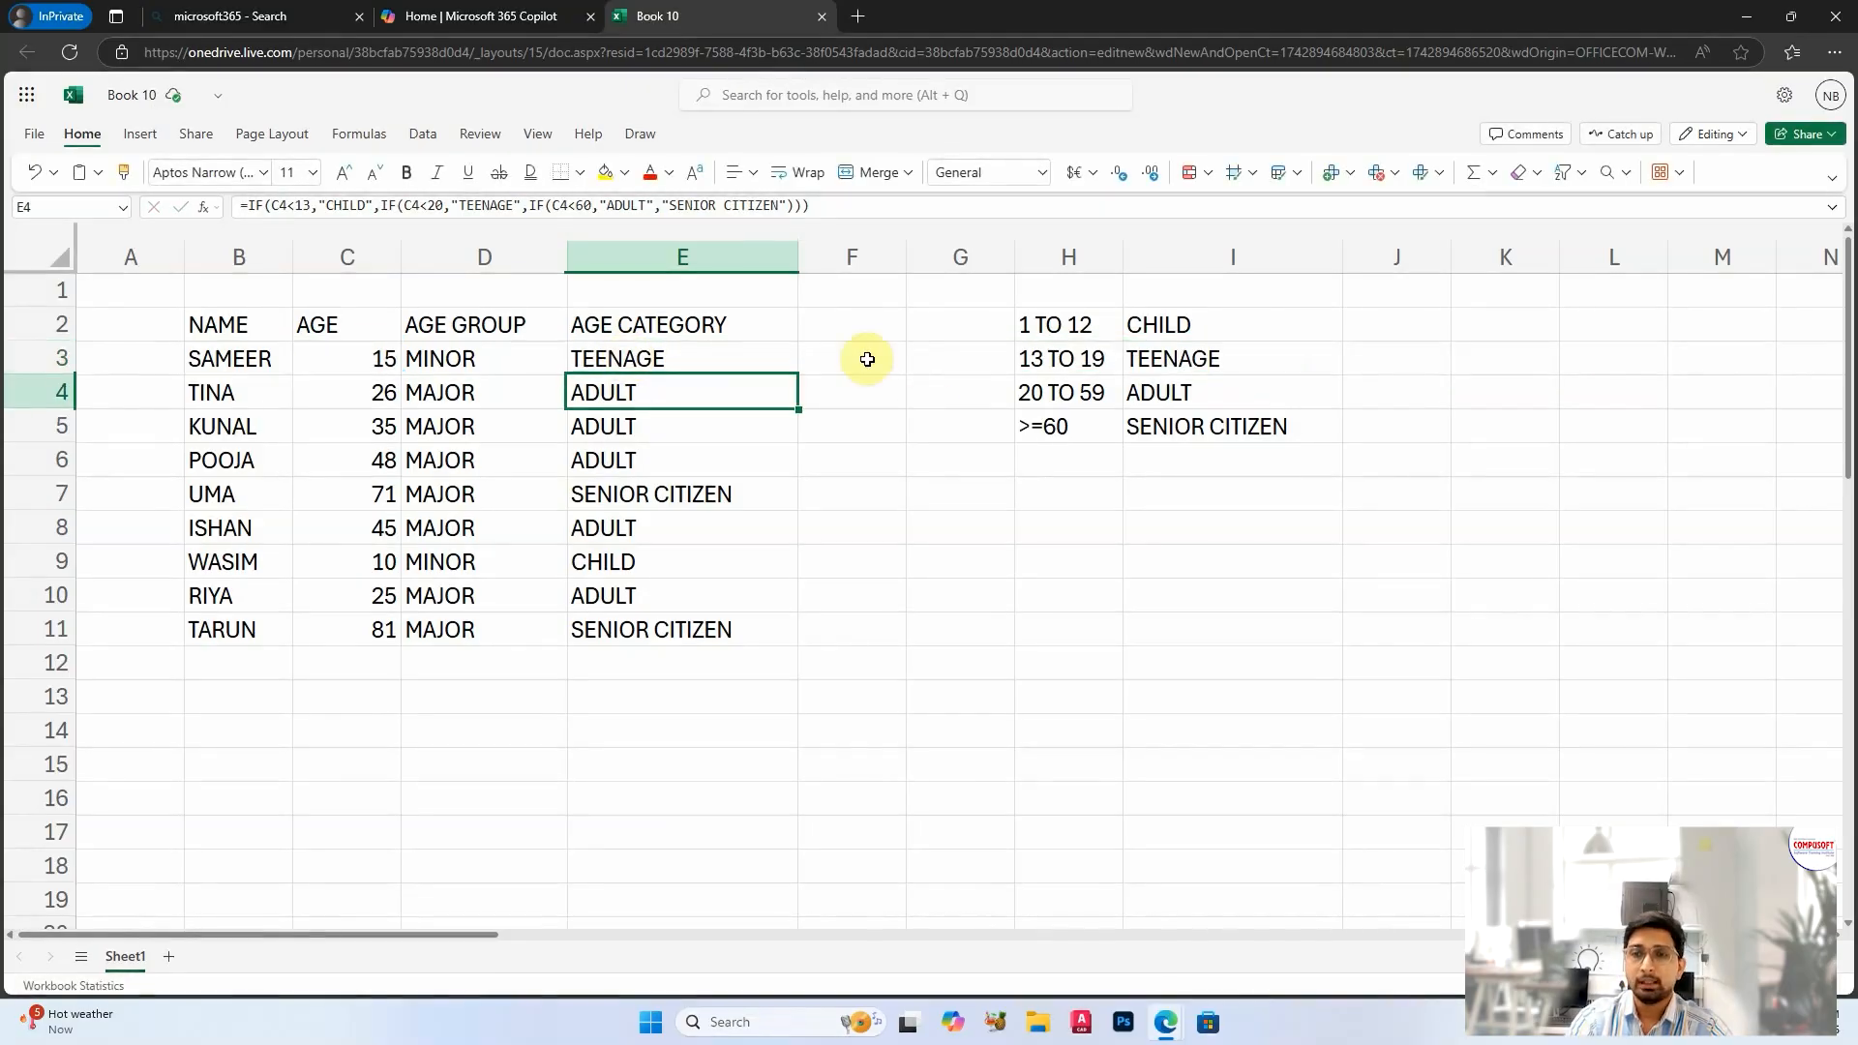
Step: Widen column F and enter the header "AGE CATEGORY" in F2
click(856, 321)
drag(907, 254, 1050, 257)
click(988, 455)
click(847, 319)
click(912, 388)
click(878, 323)
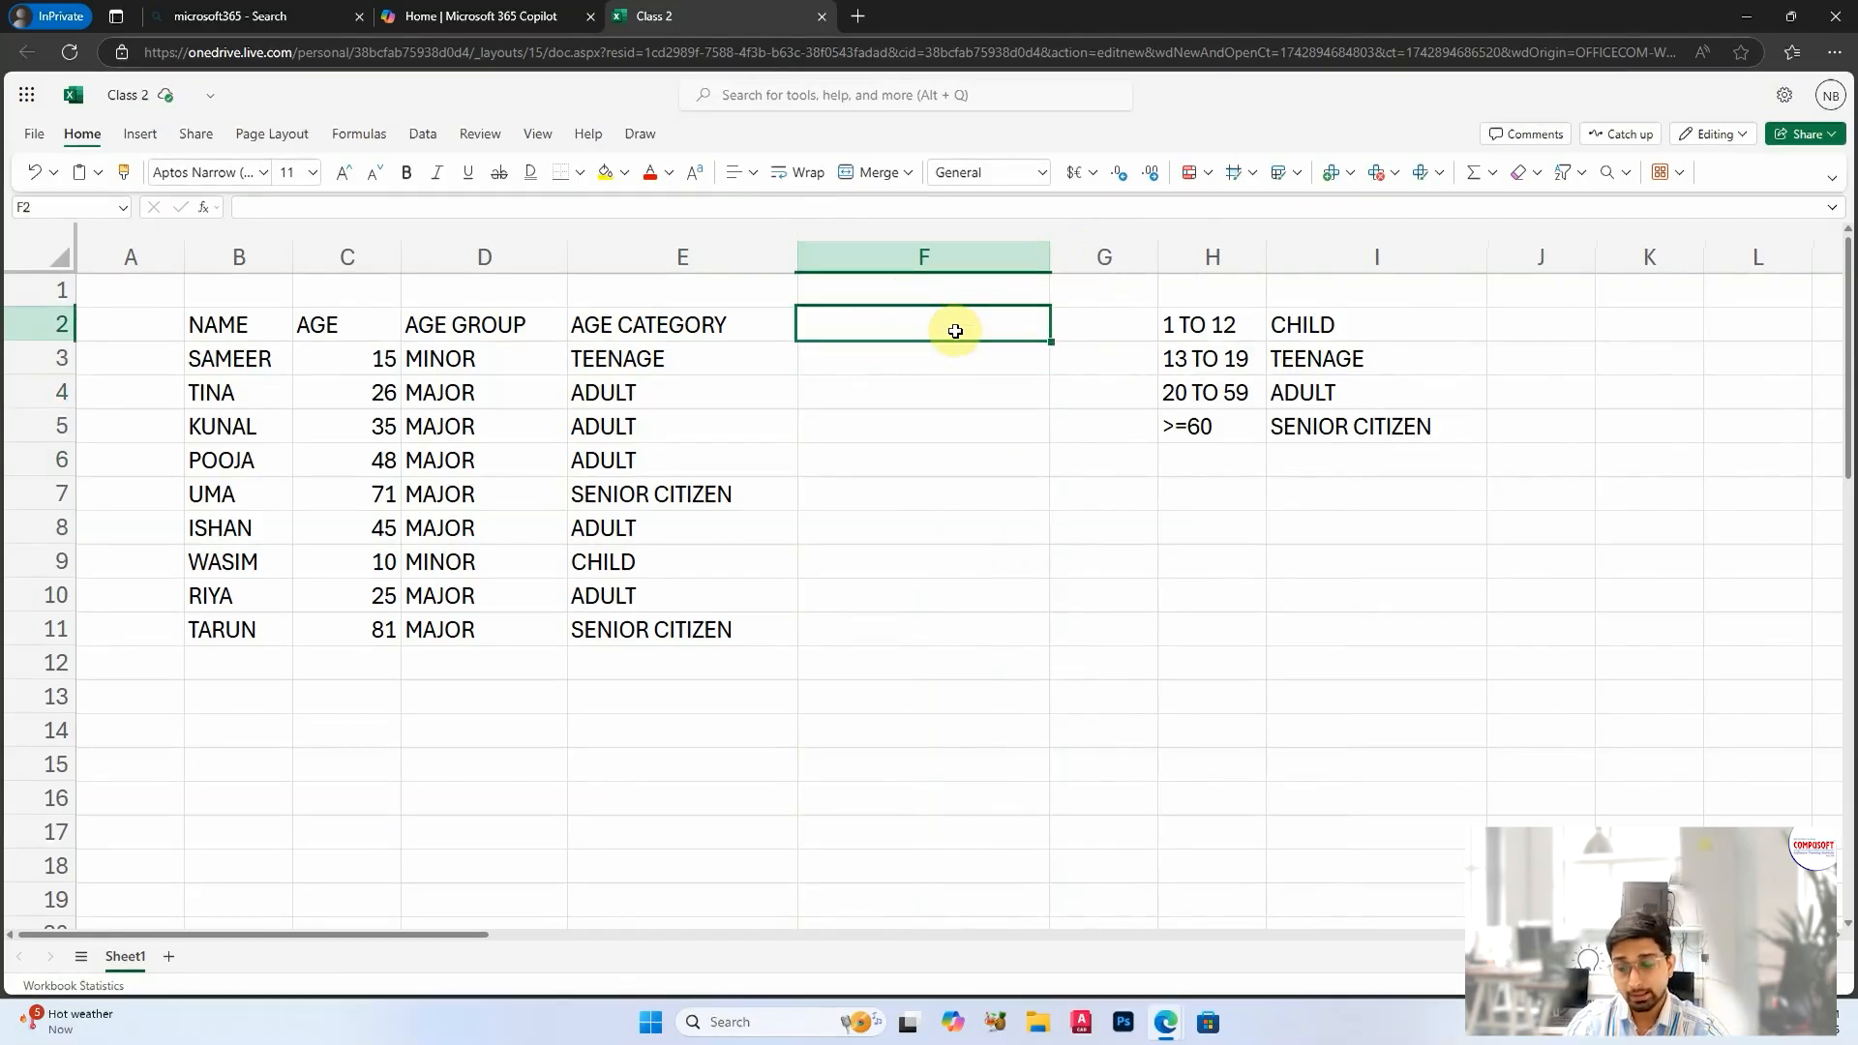
text(AGE CATEGORY)
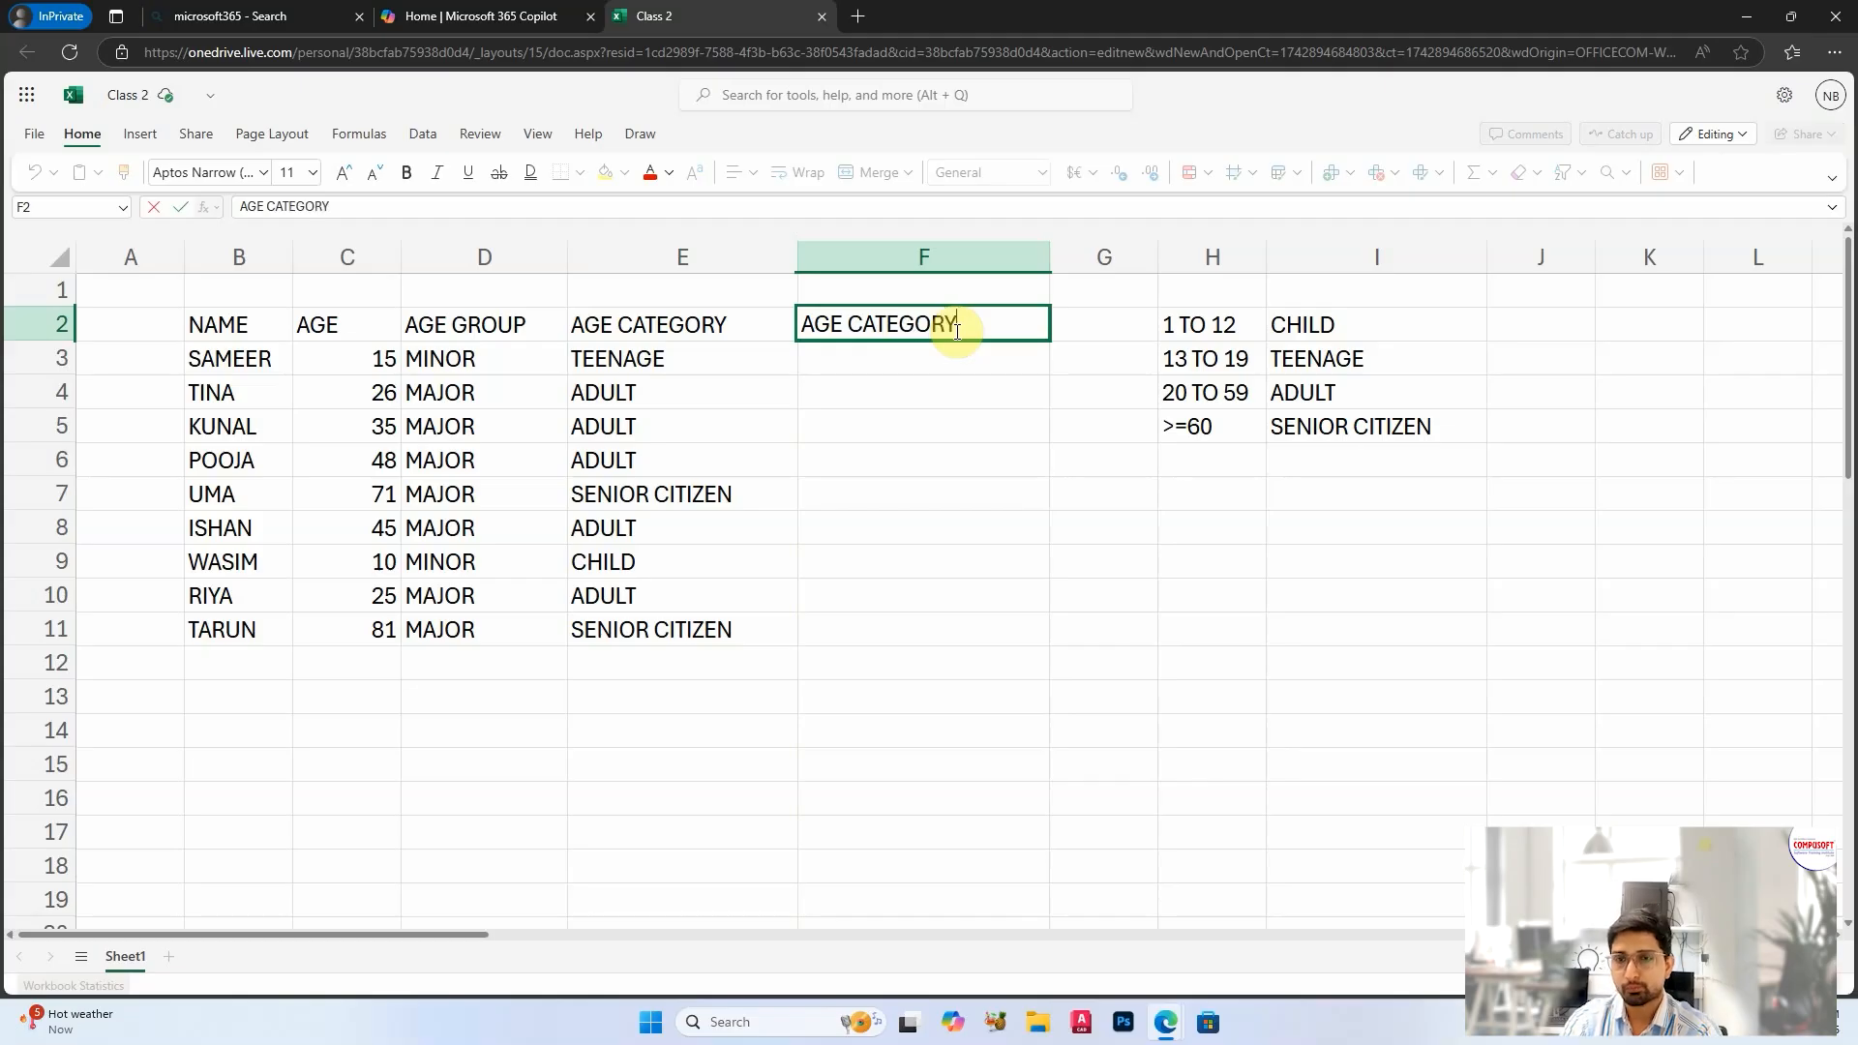
key(Return)
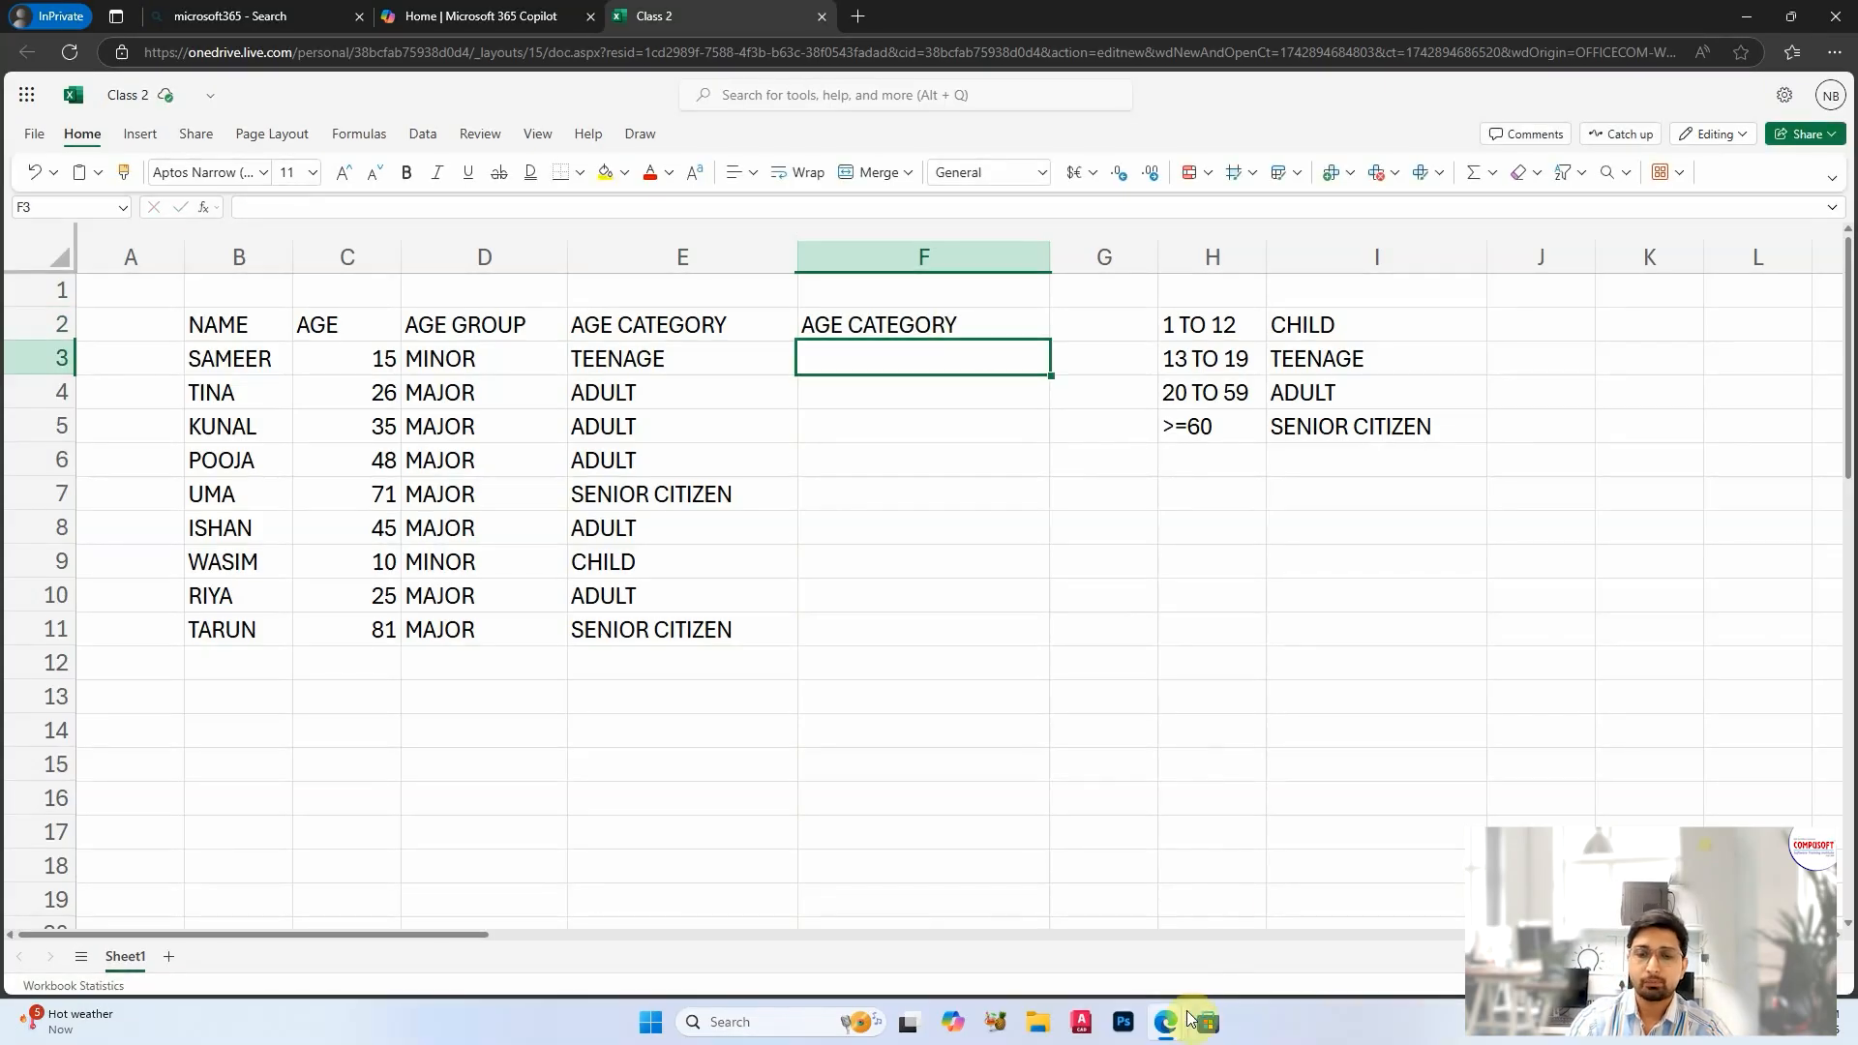
Step: Switch to the presentation to view the list of Excel functions, and return to the workbook
mouse_move(1201, 1021)
click(1252, 914)
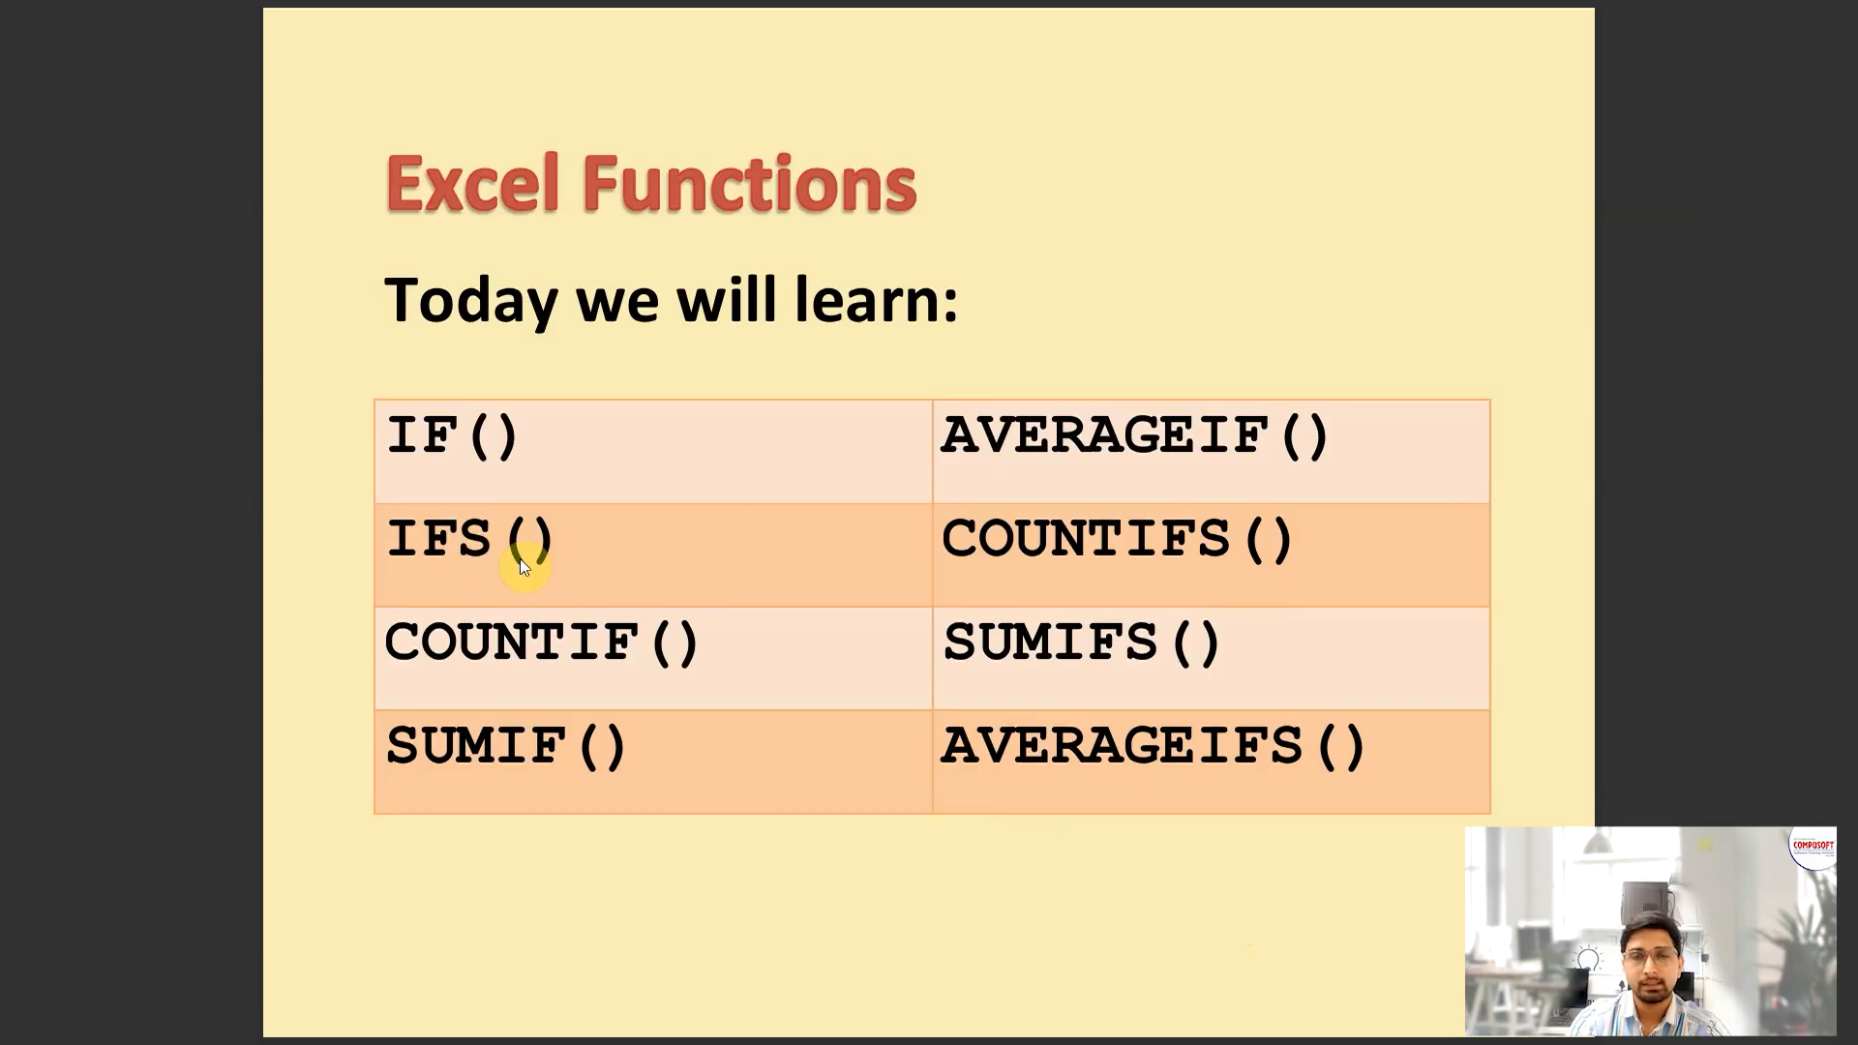
key(alt+Tab)
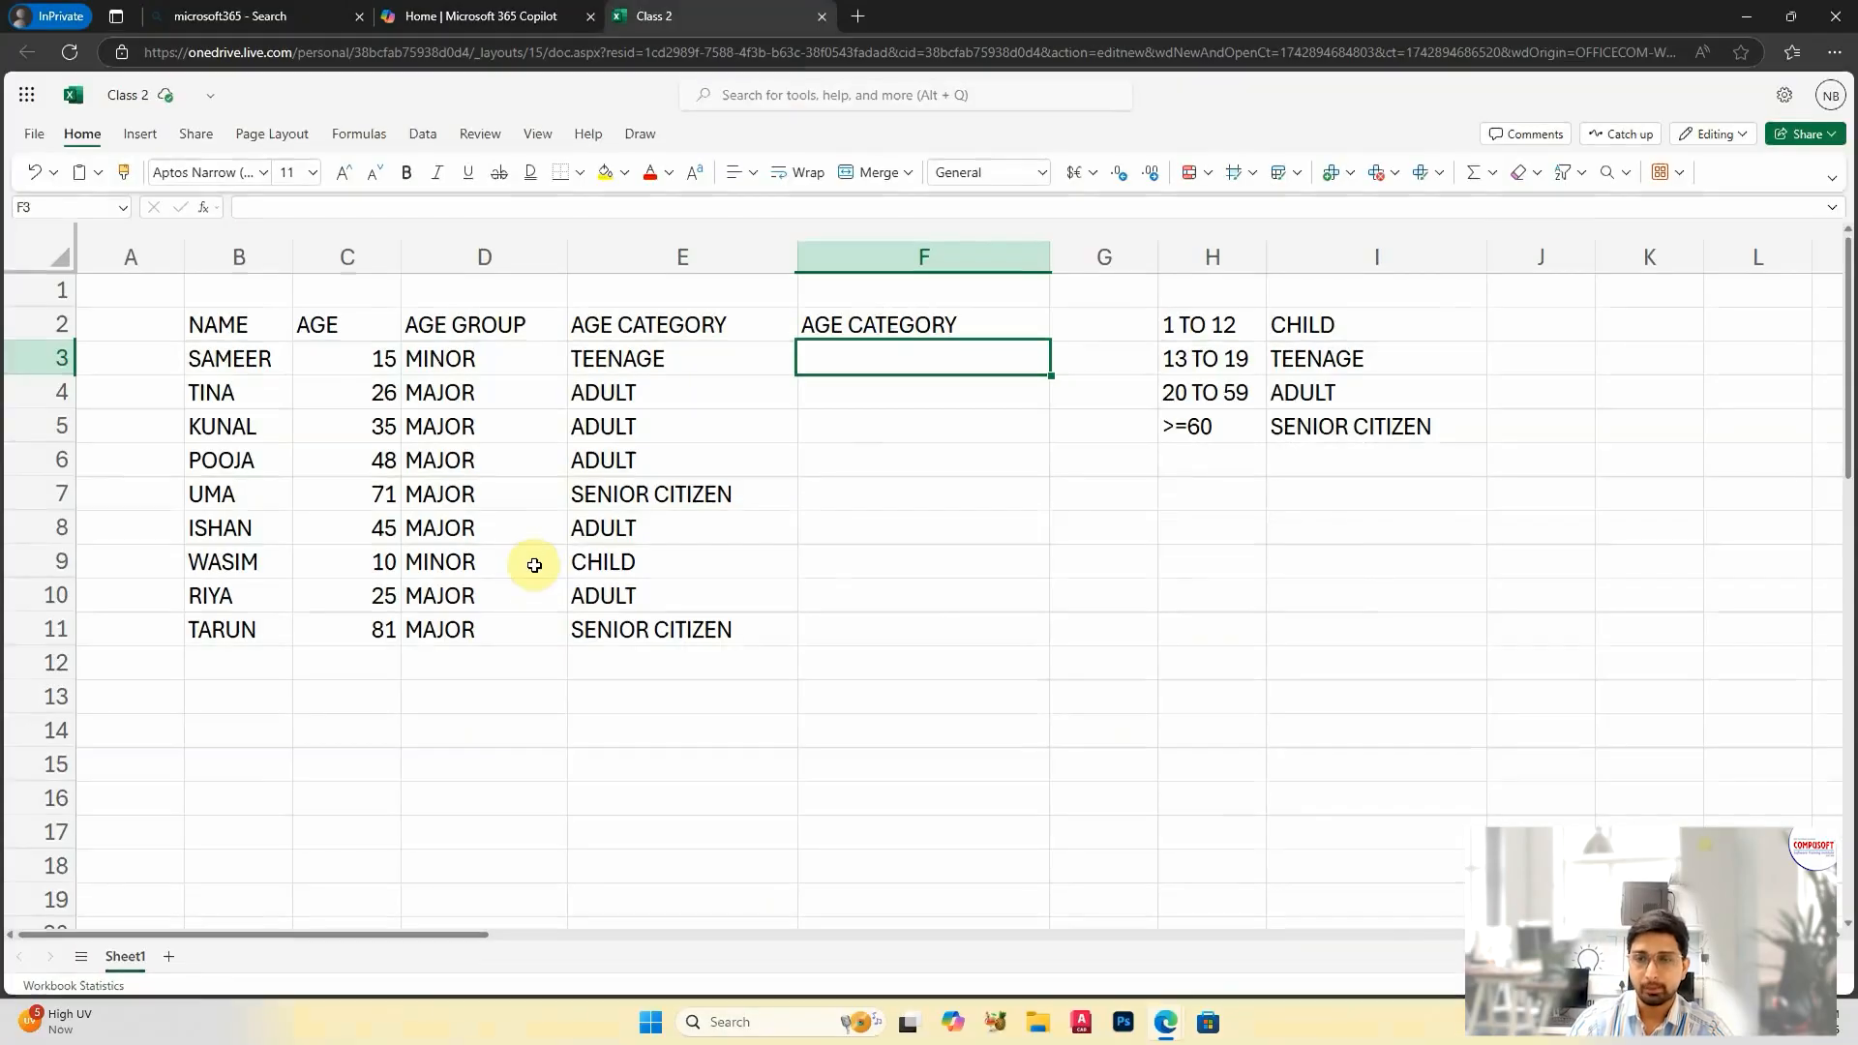
Step: Start an IFS formula in F3 with the first test C3<13 and the value "CHILD"
text(=)
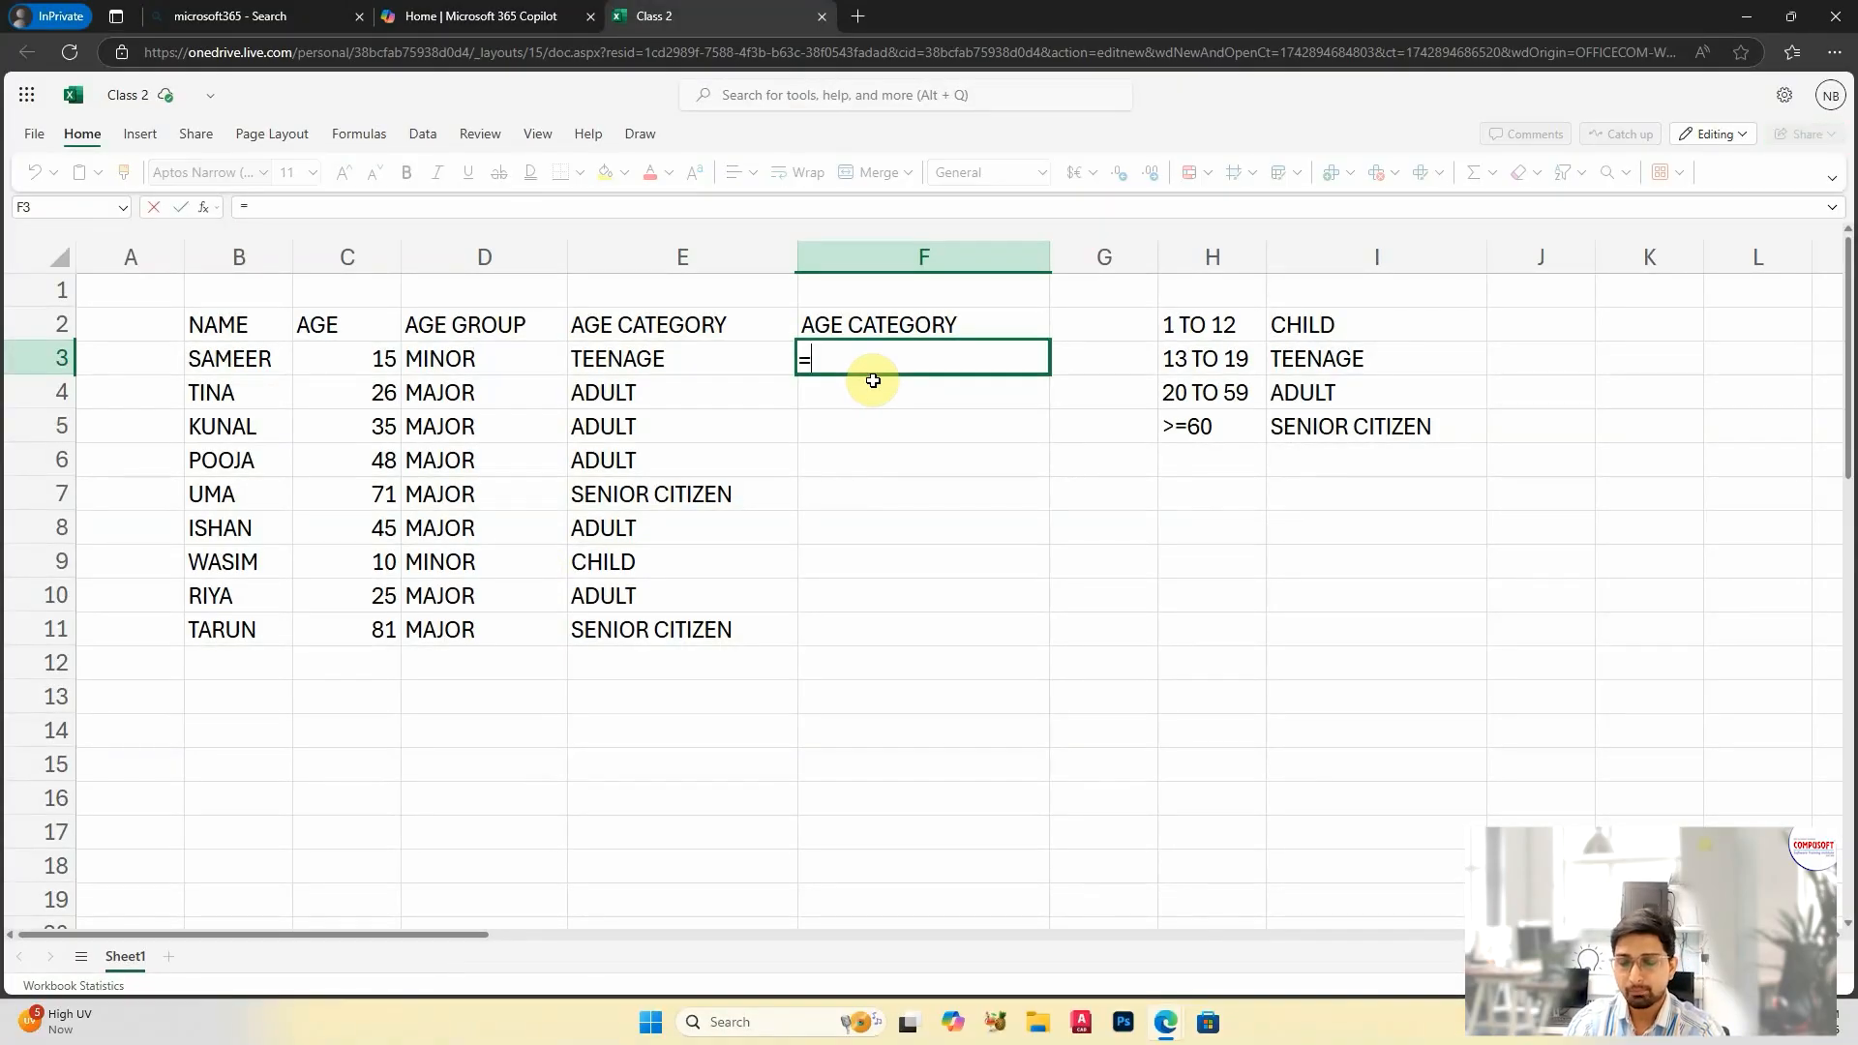
text(IFS()
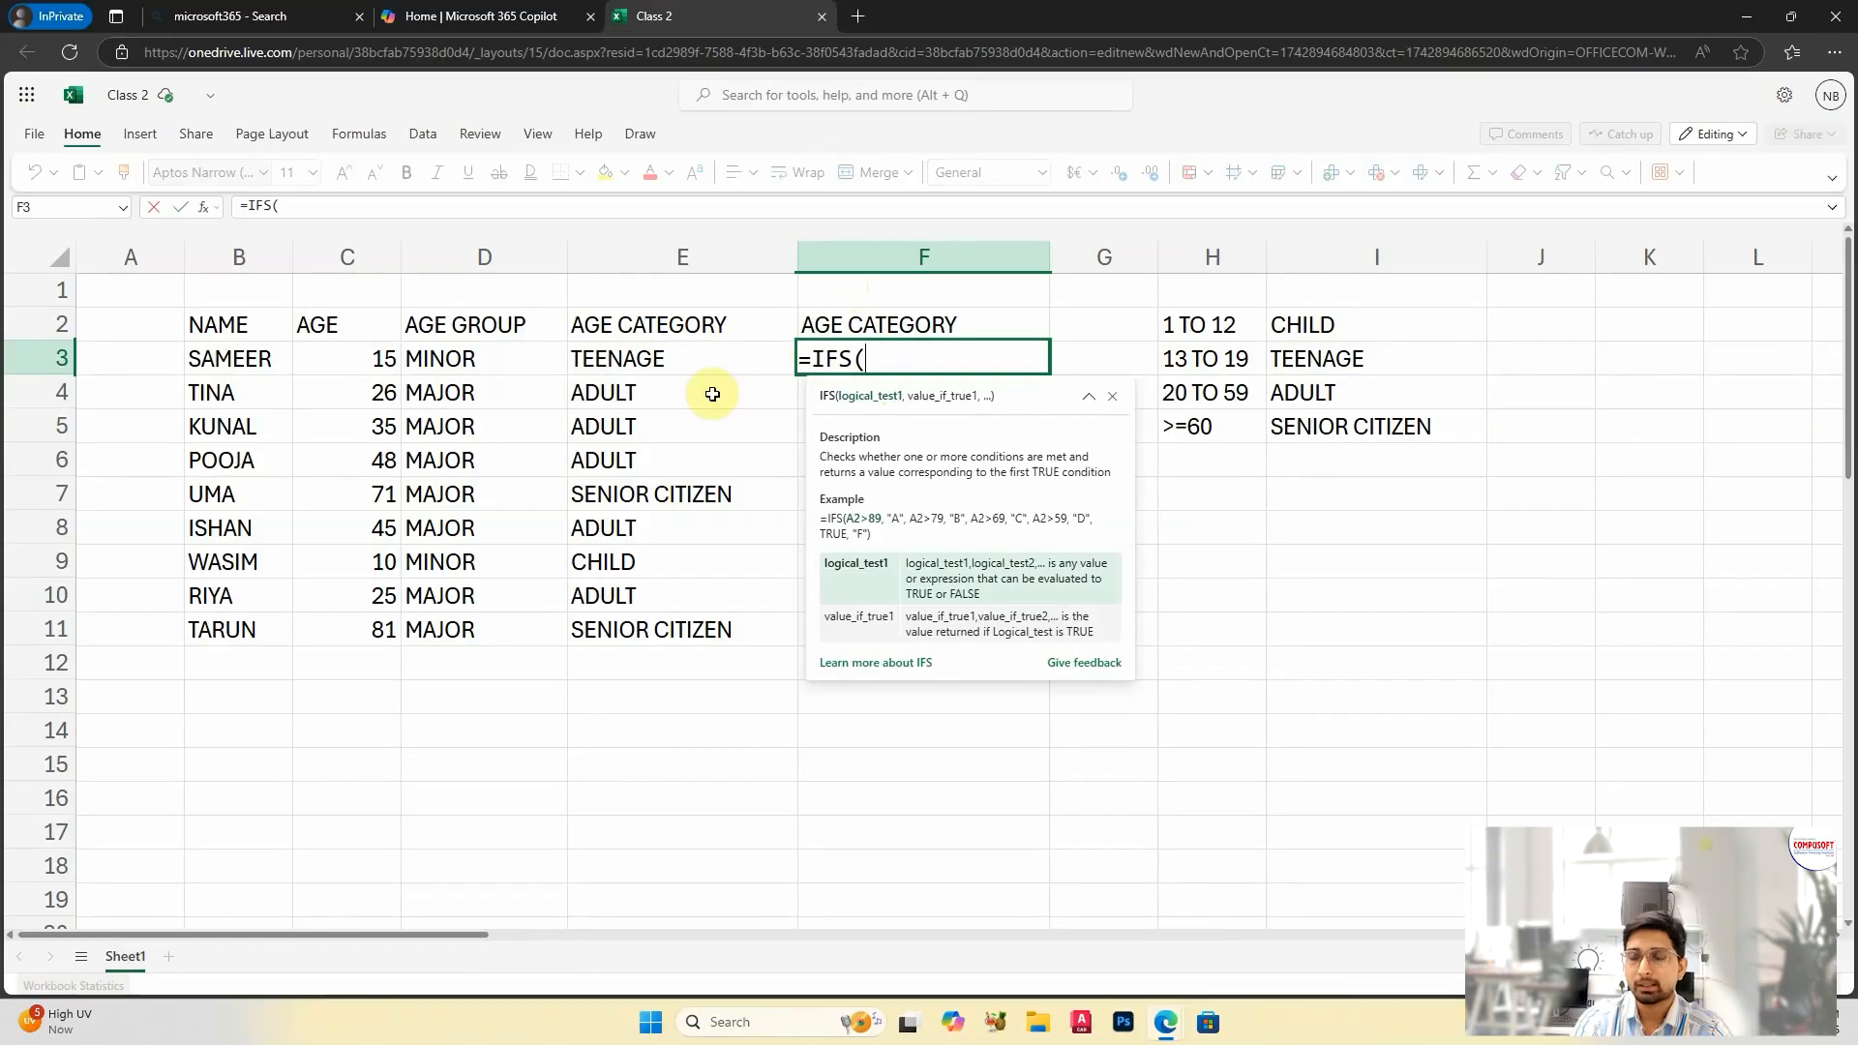
click(367, 356)
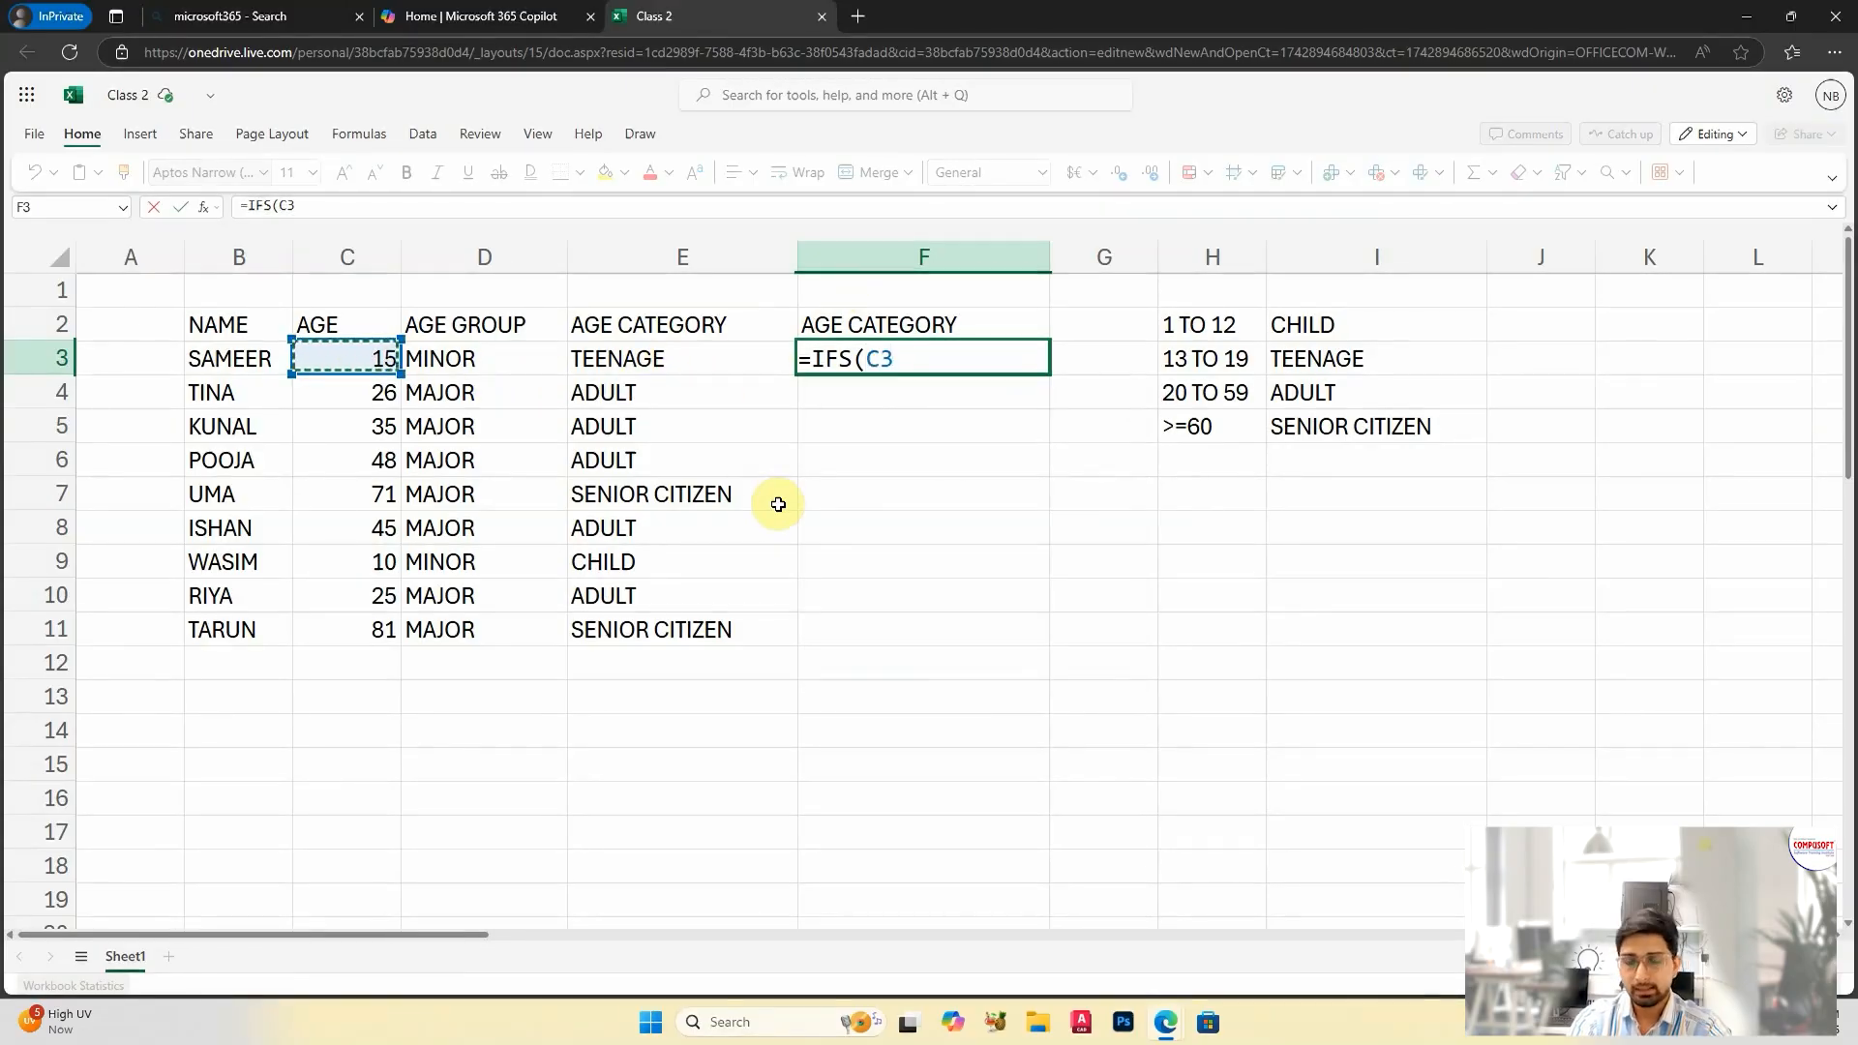
text(<13,"CHILD)
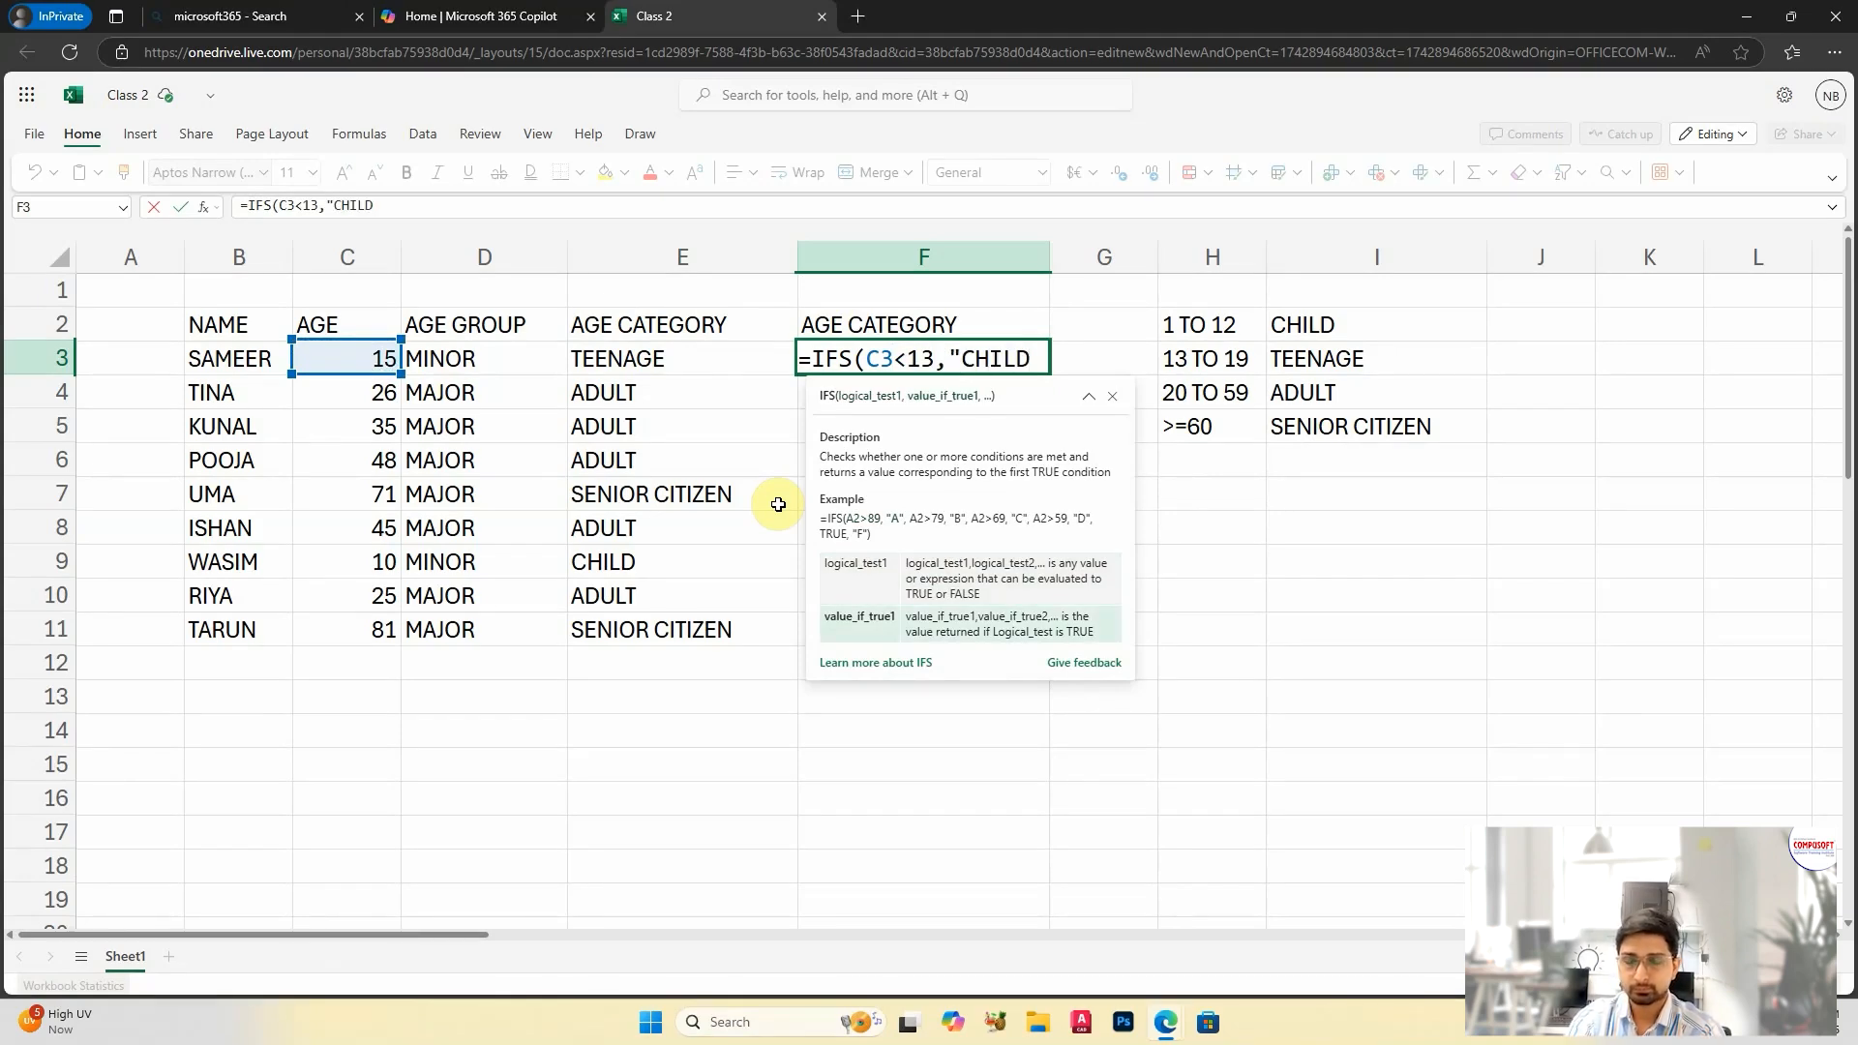
text(",)
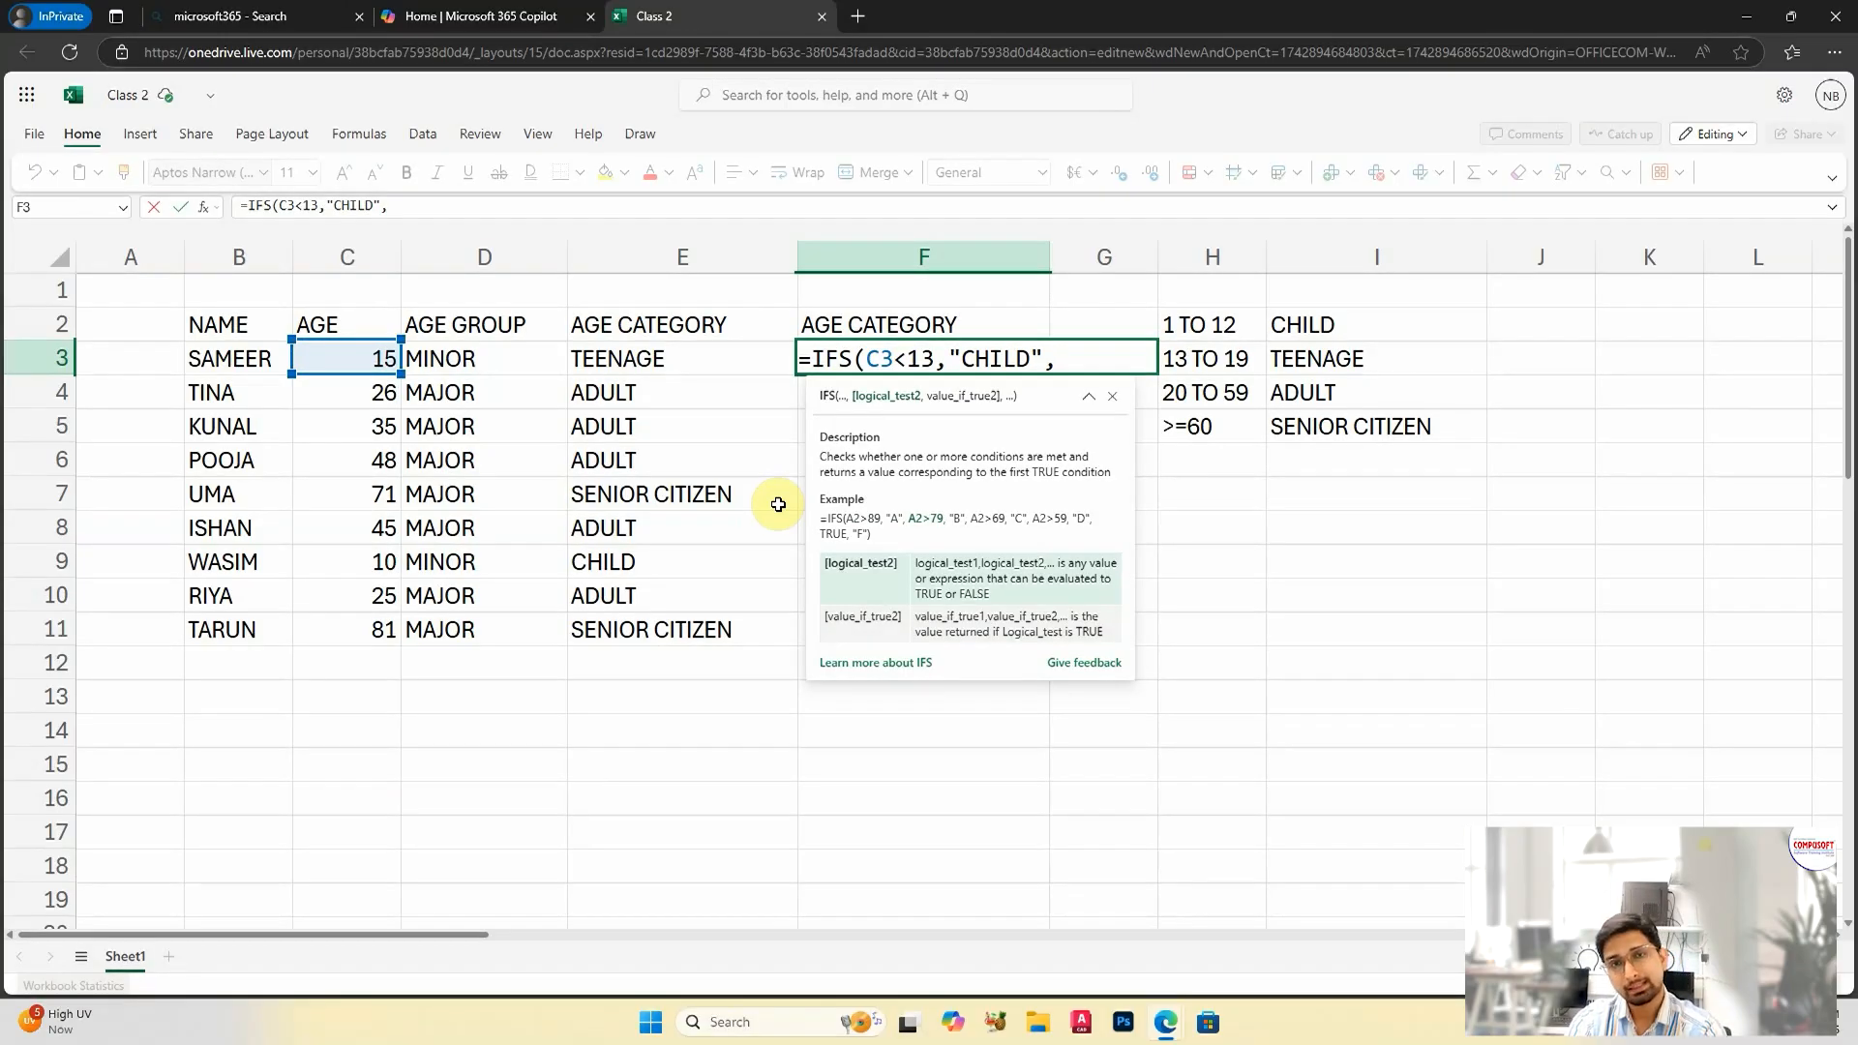
Step: Add the second test C3<20 with the value "TEENAGE" to the IFS formula in F3
click(366, 361)
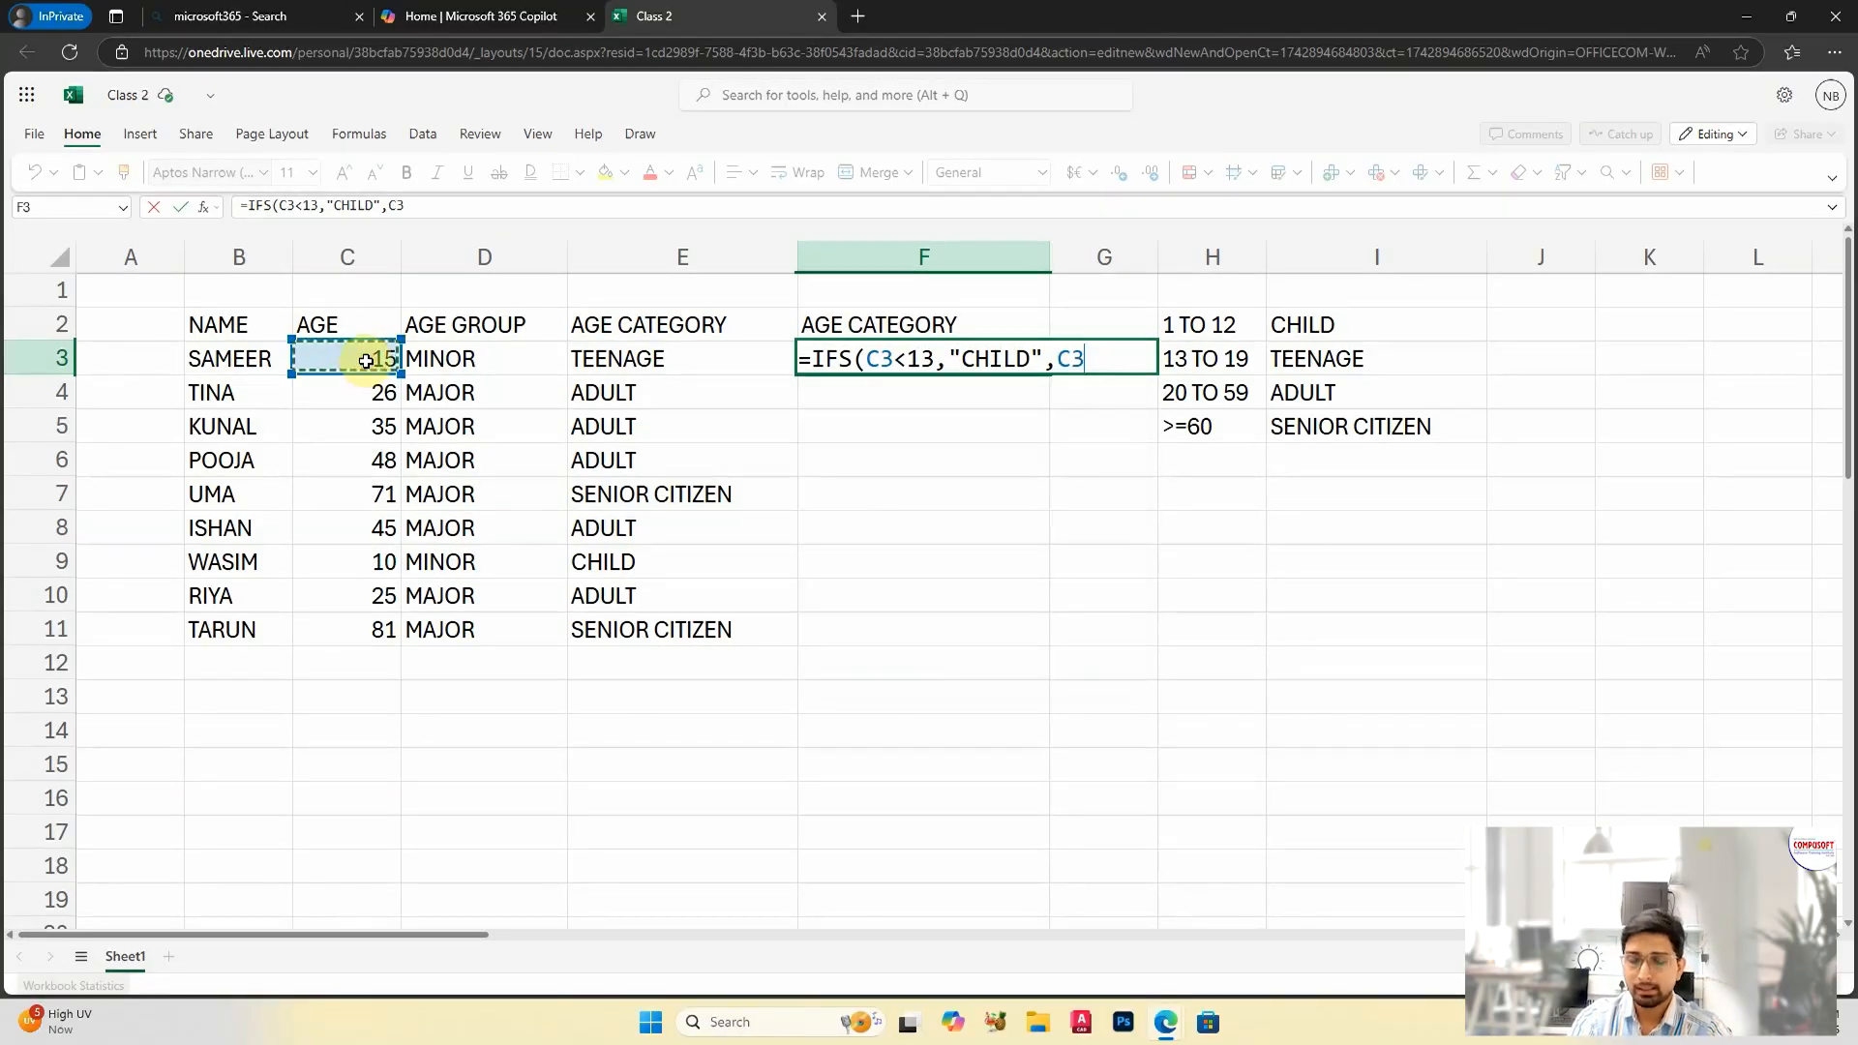
text(<20,)
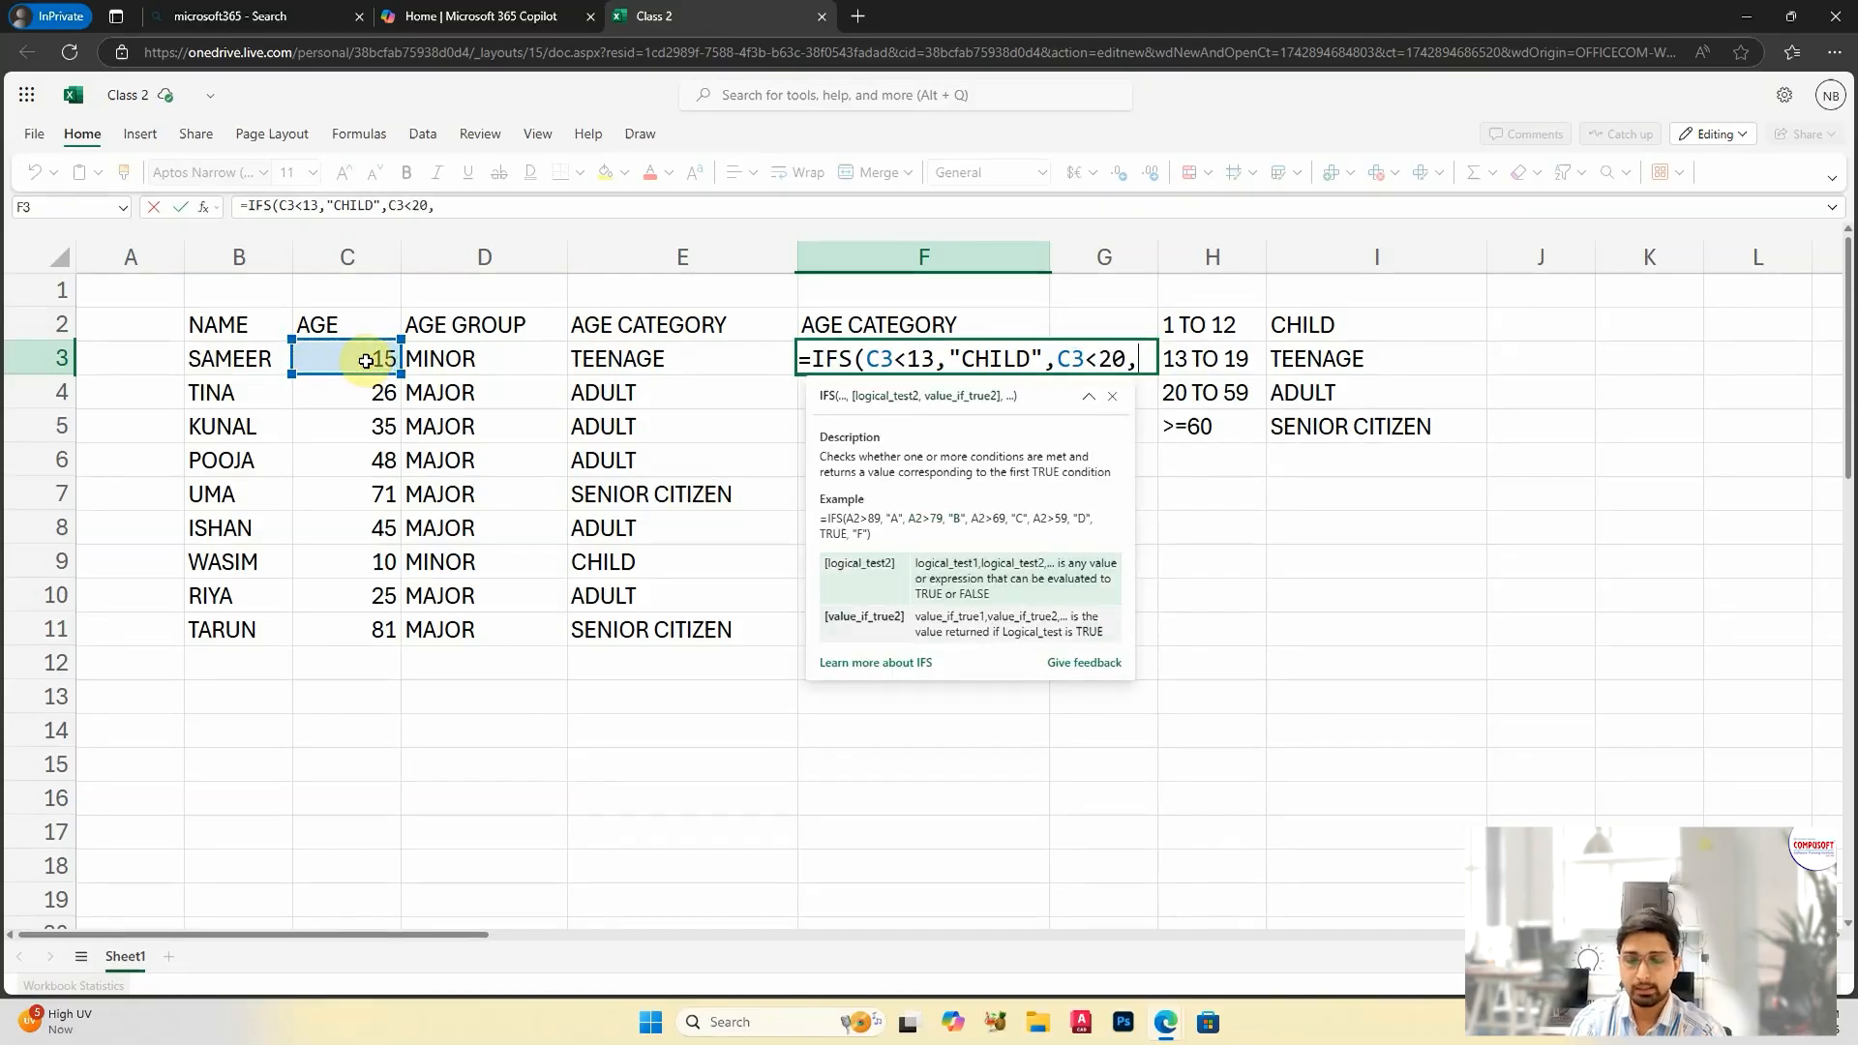
text("TEE)
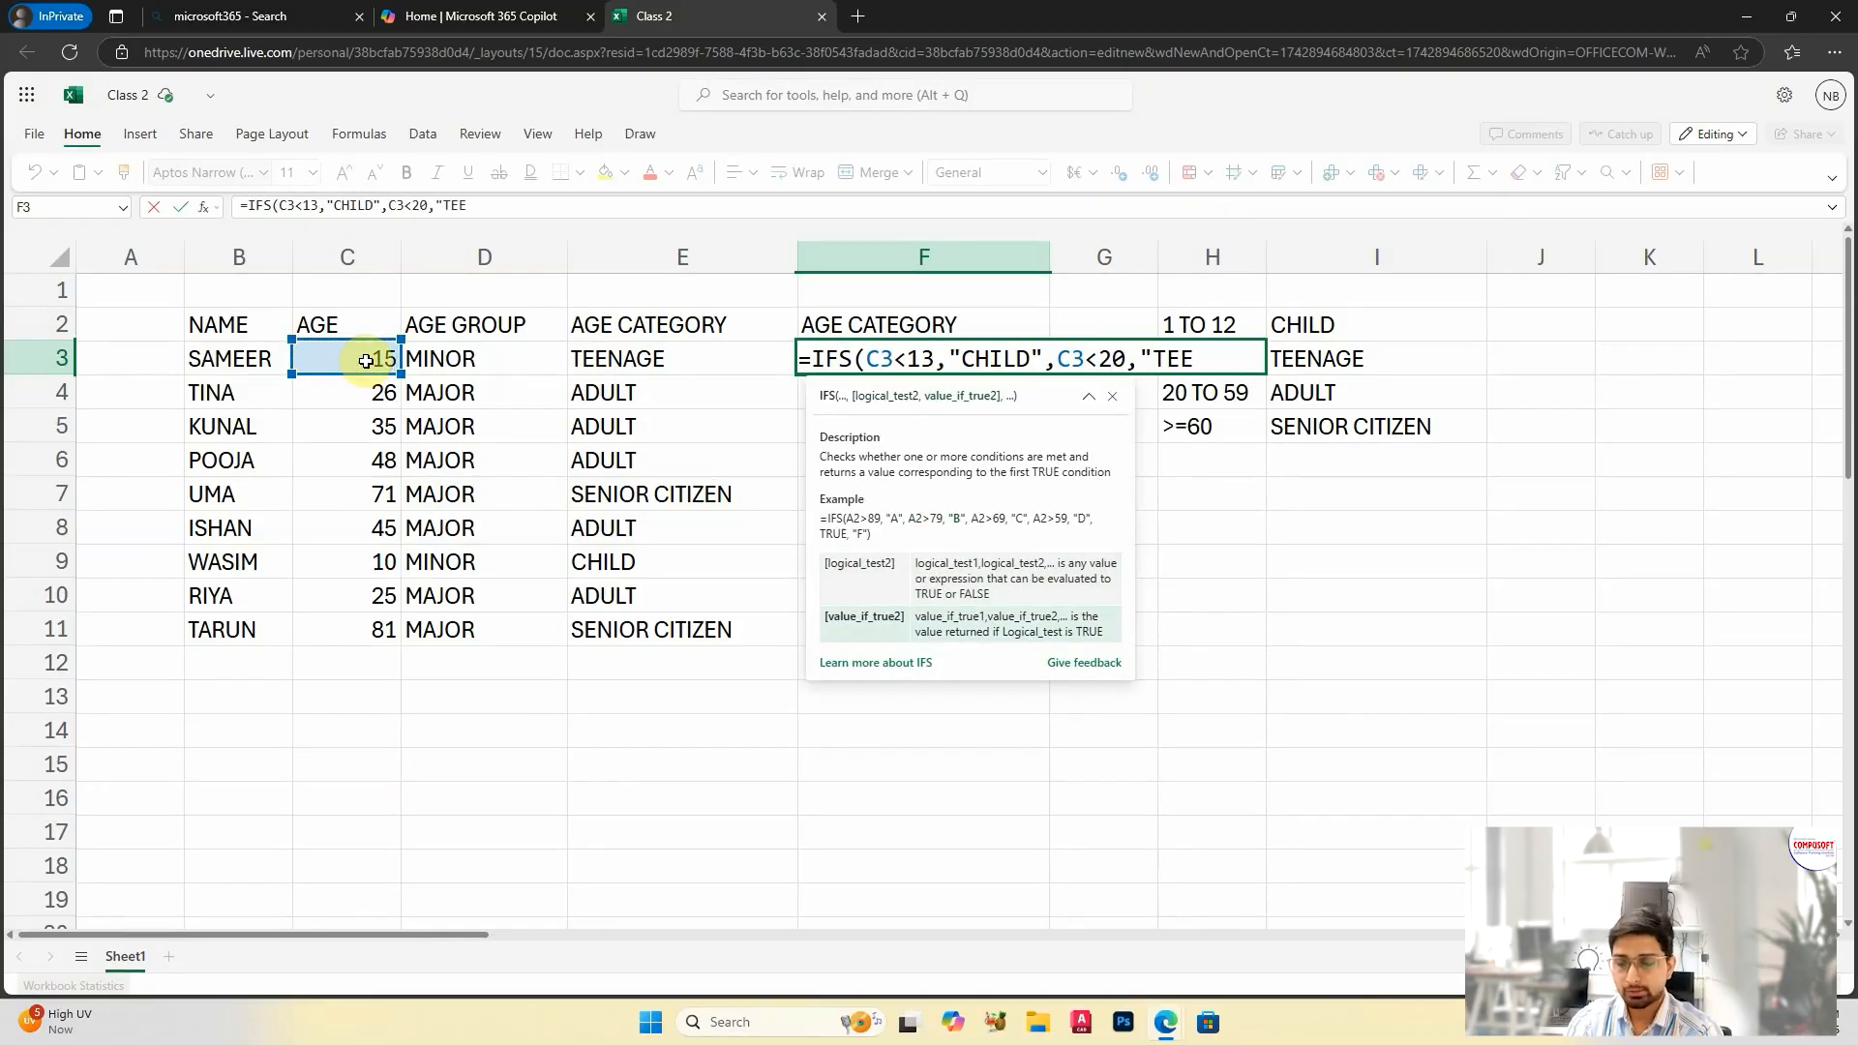
text(NAGE",)
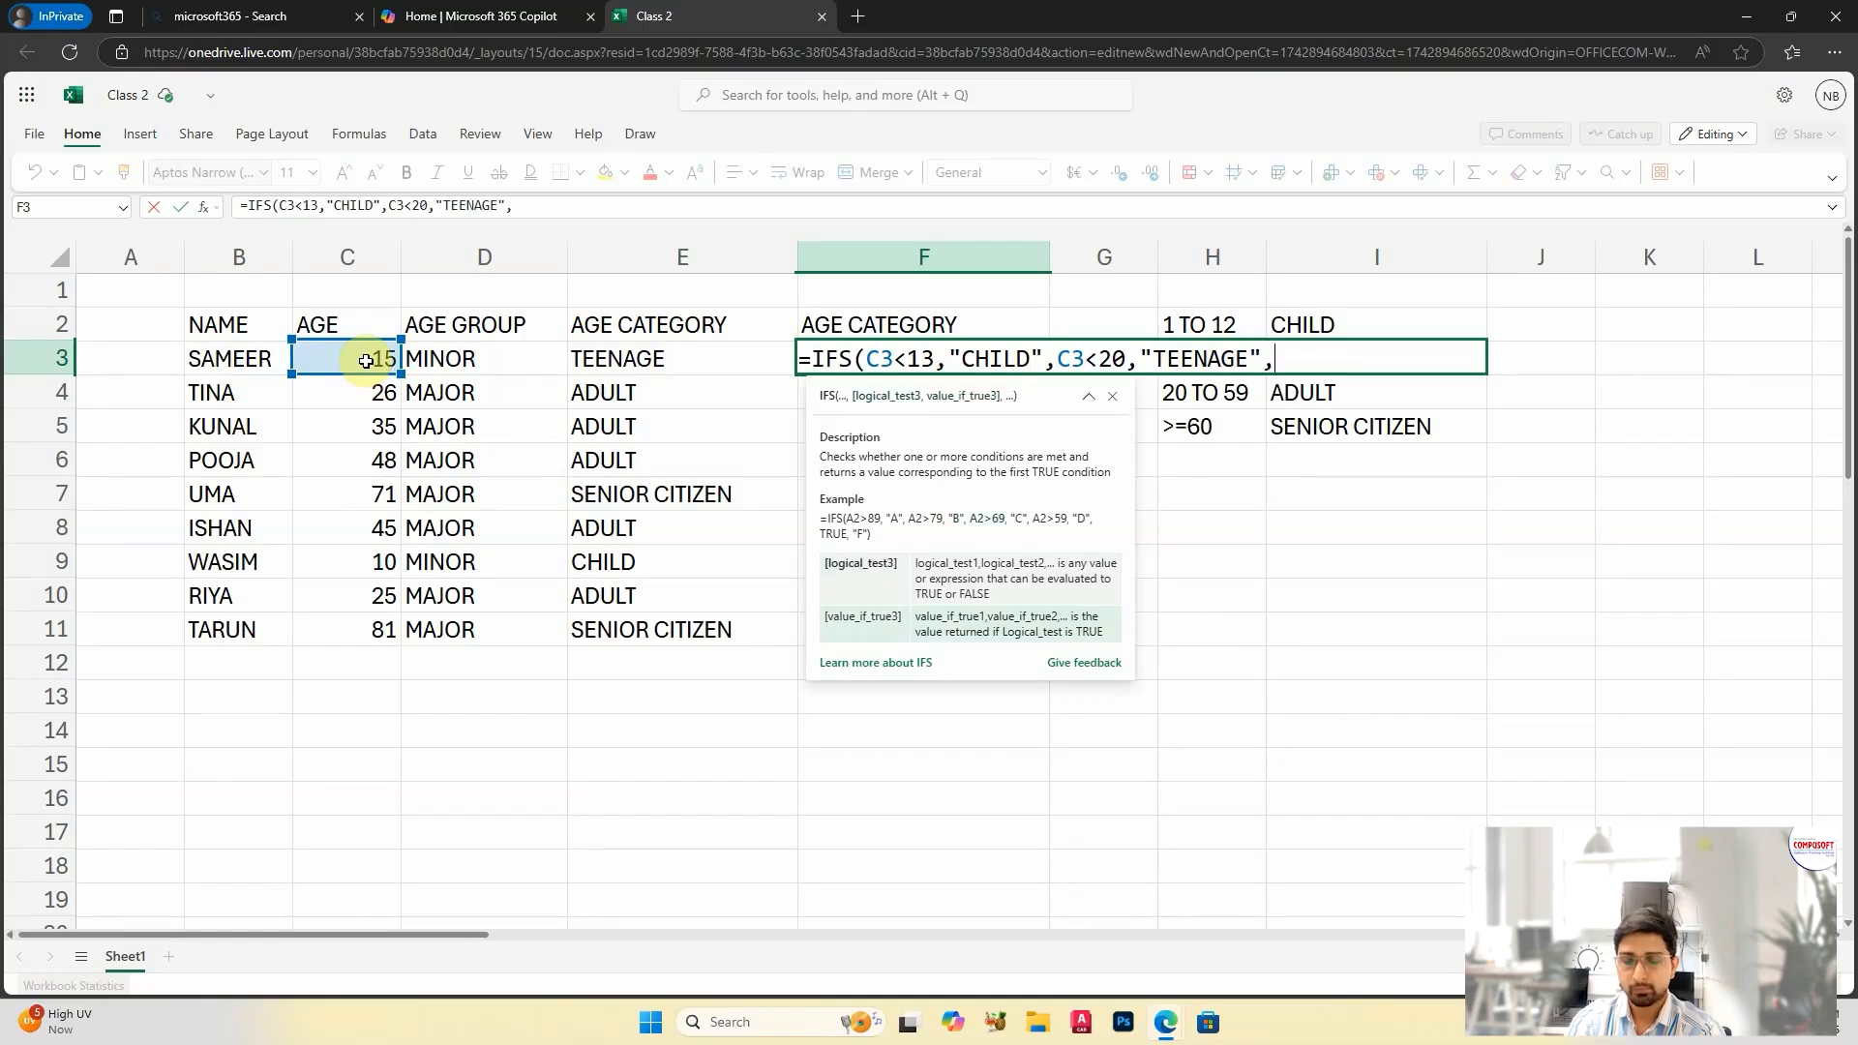
text(IF()
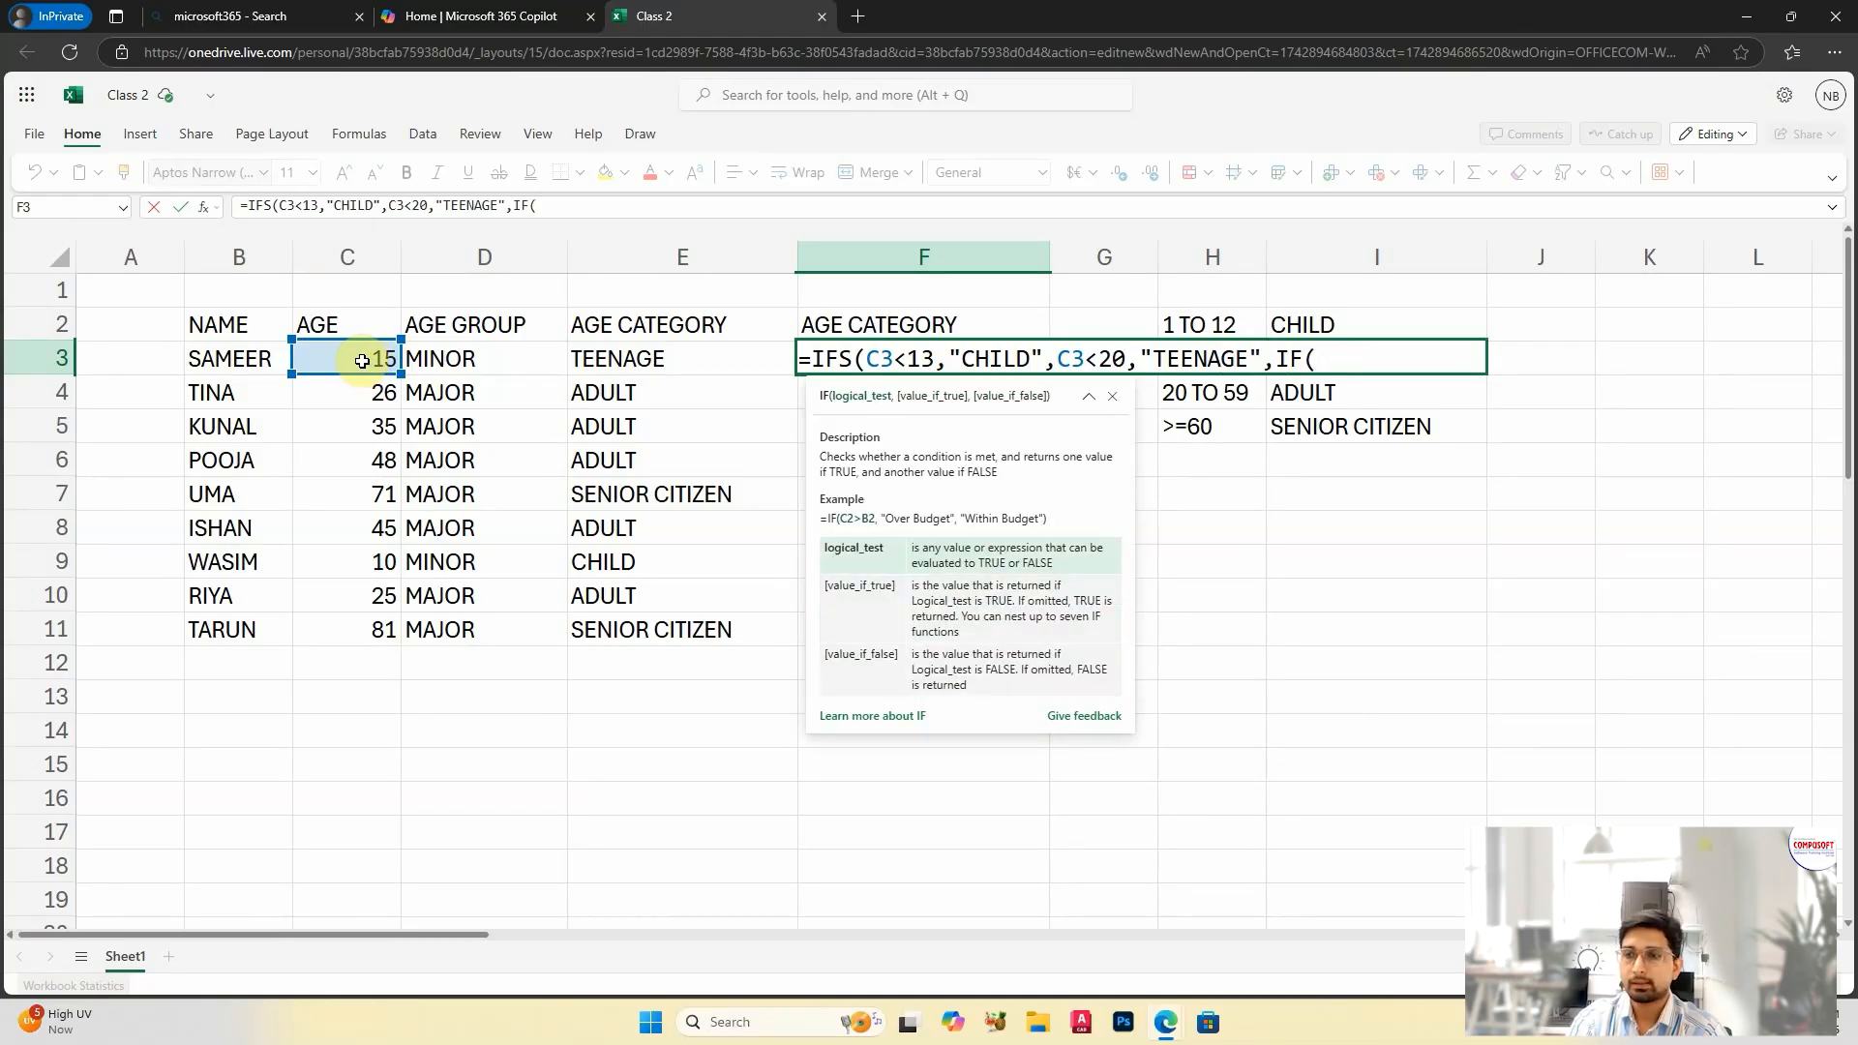
Step: Insert a nested IF in the F3 formula with the test C3<60 and the value "ADULT"
click(368, 358)
text(<60,"ADUL)
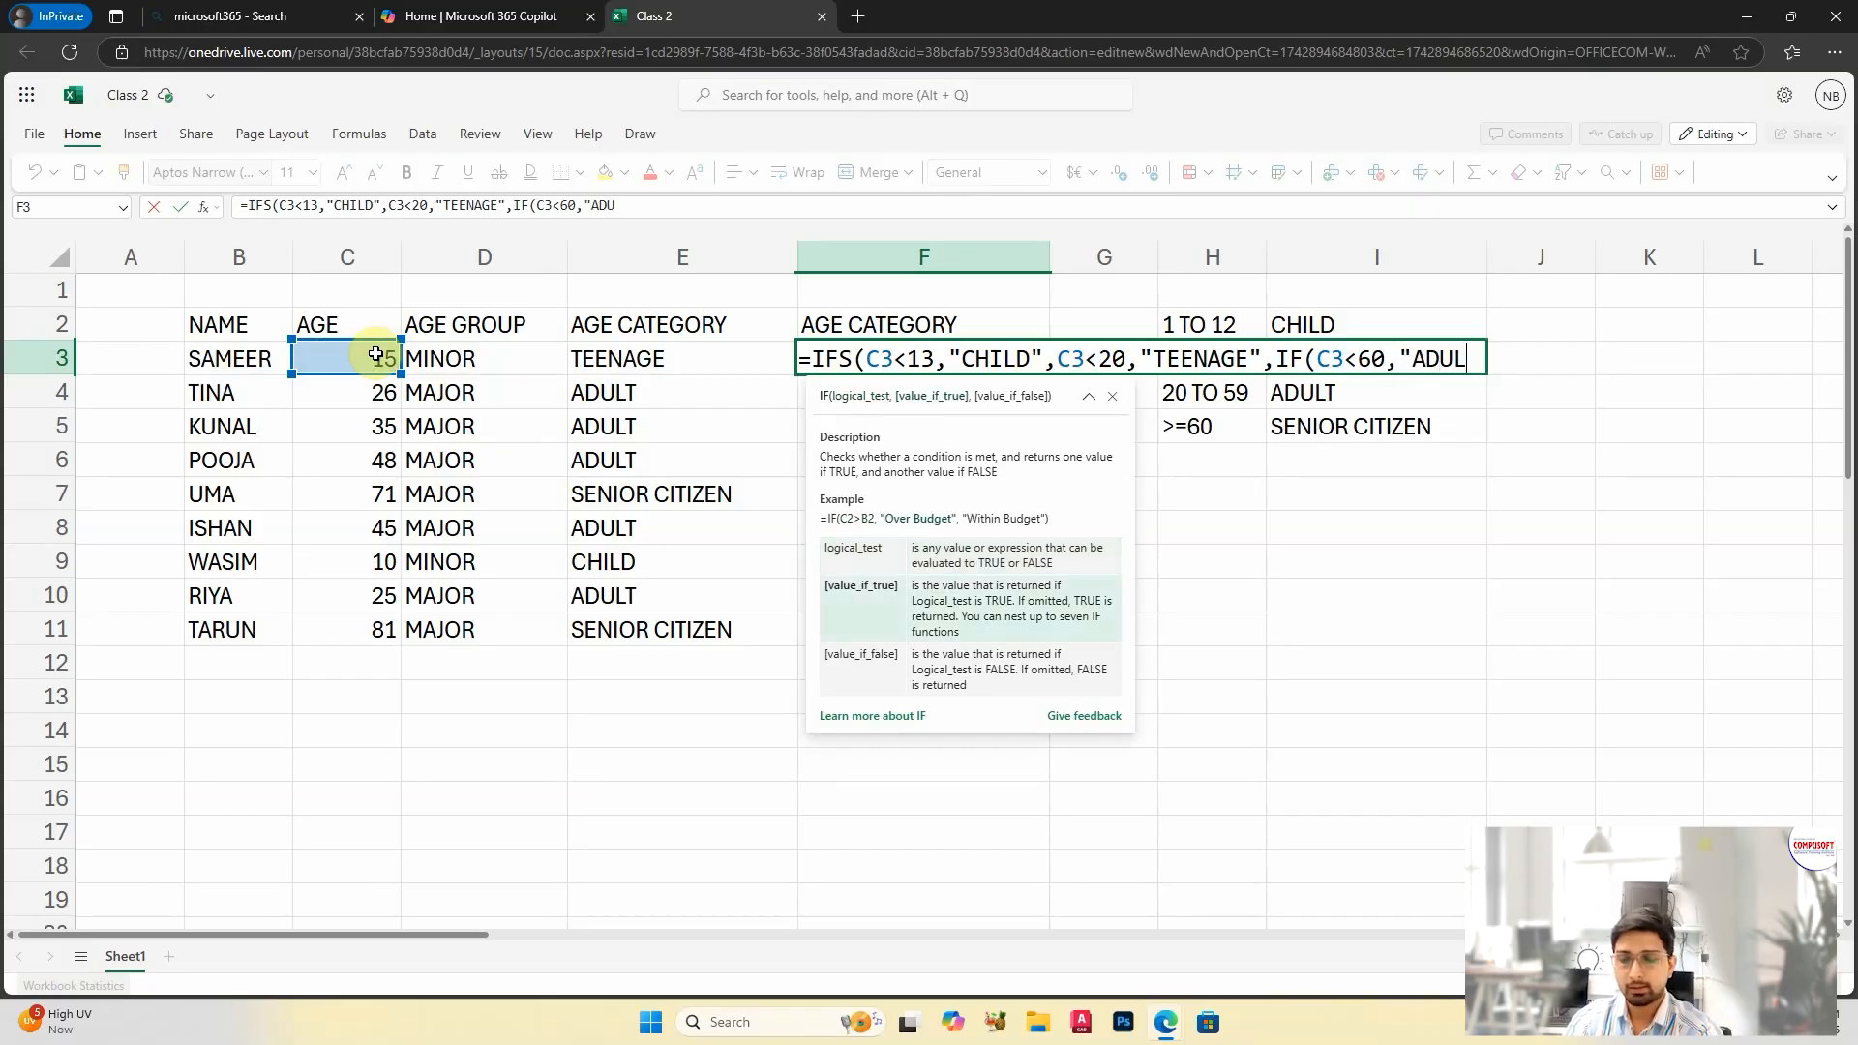
text(T",)
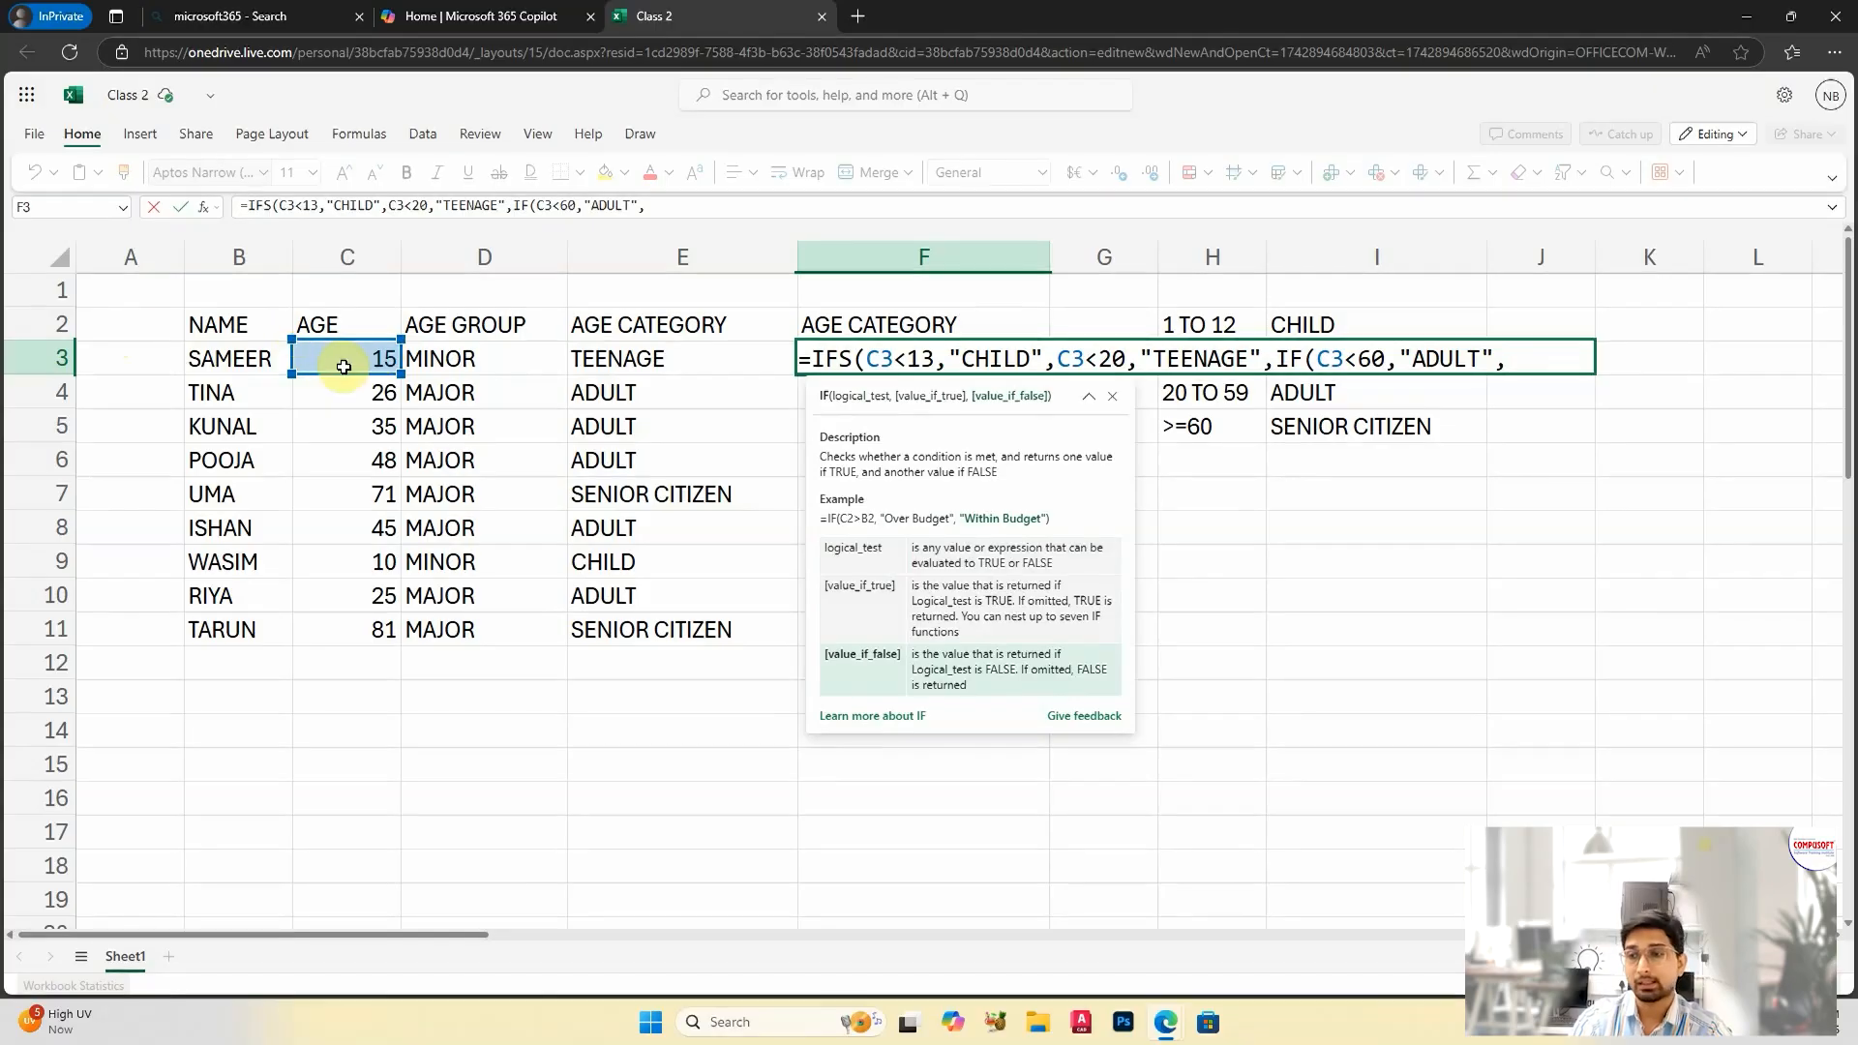
Step: Add the test C3>=60 with the value "SENIOR CITIZEN" to the F3 formula, close one parenthesis and enter it
click(342, 362)
text(>=)
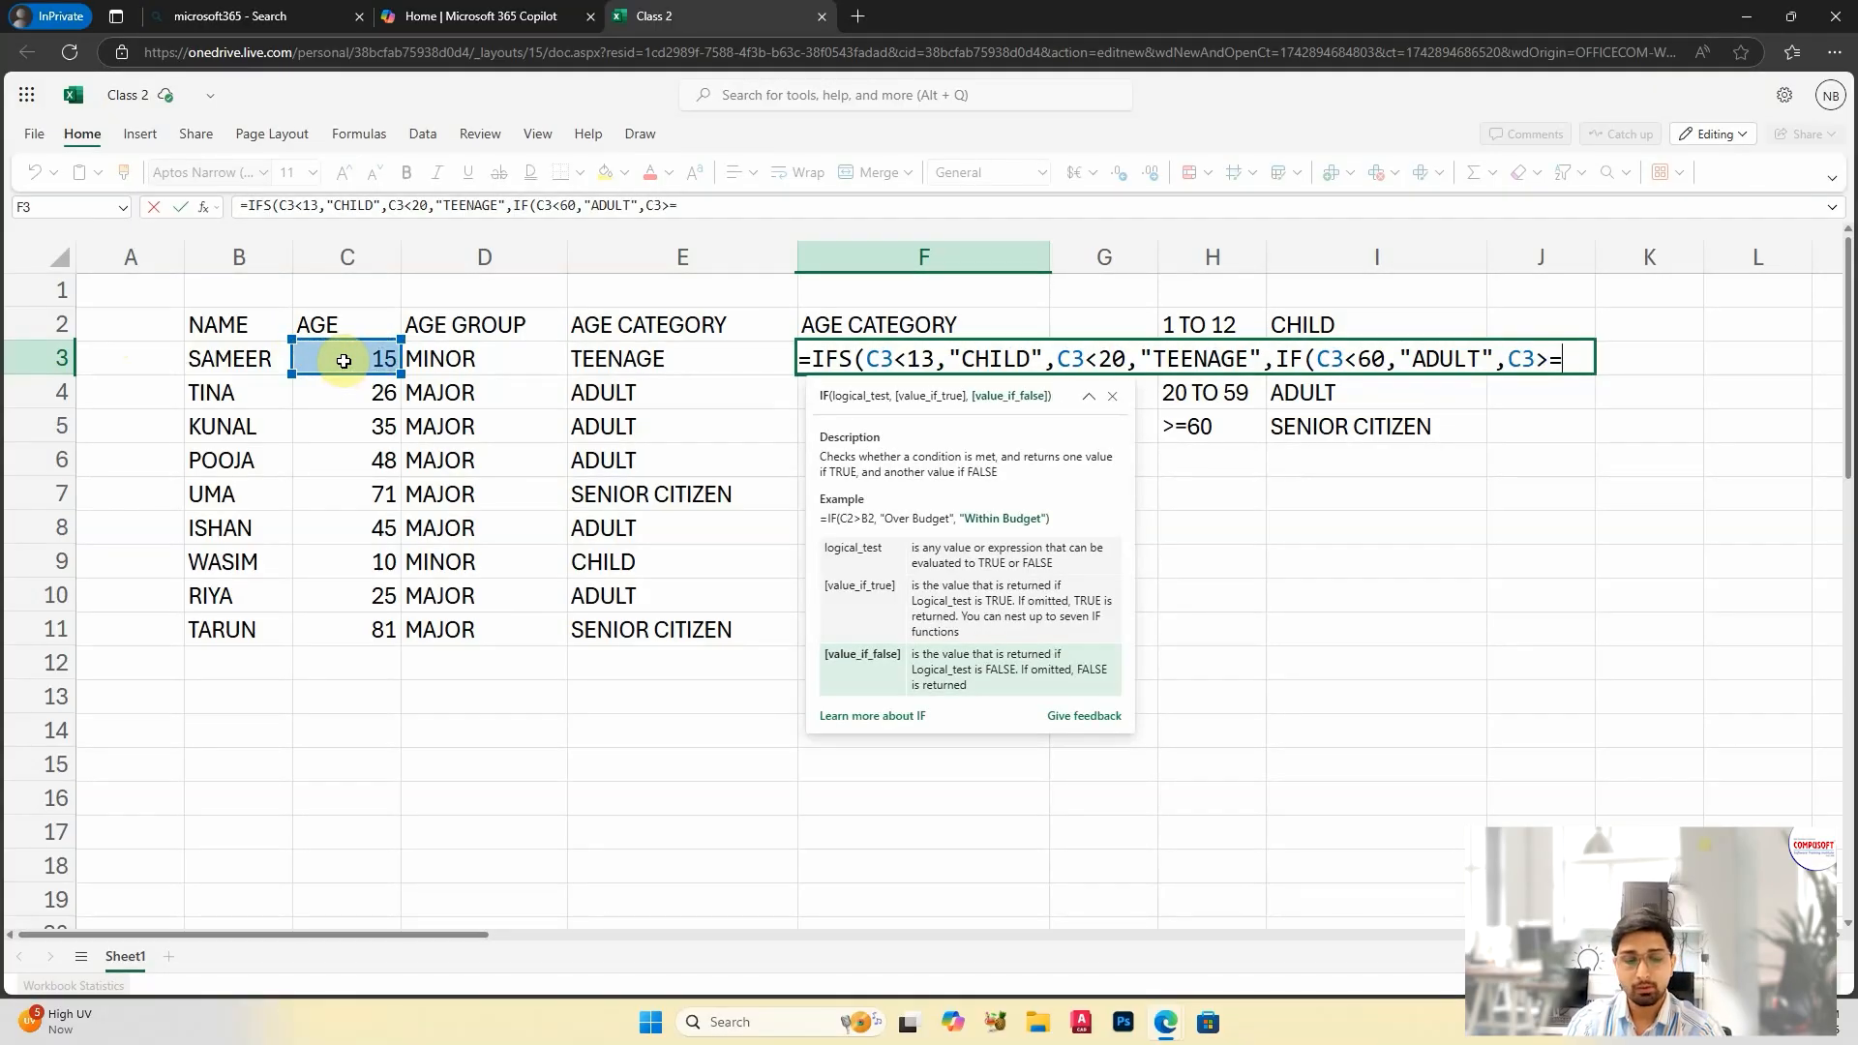
text(60,"SENIOR)
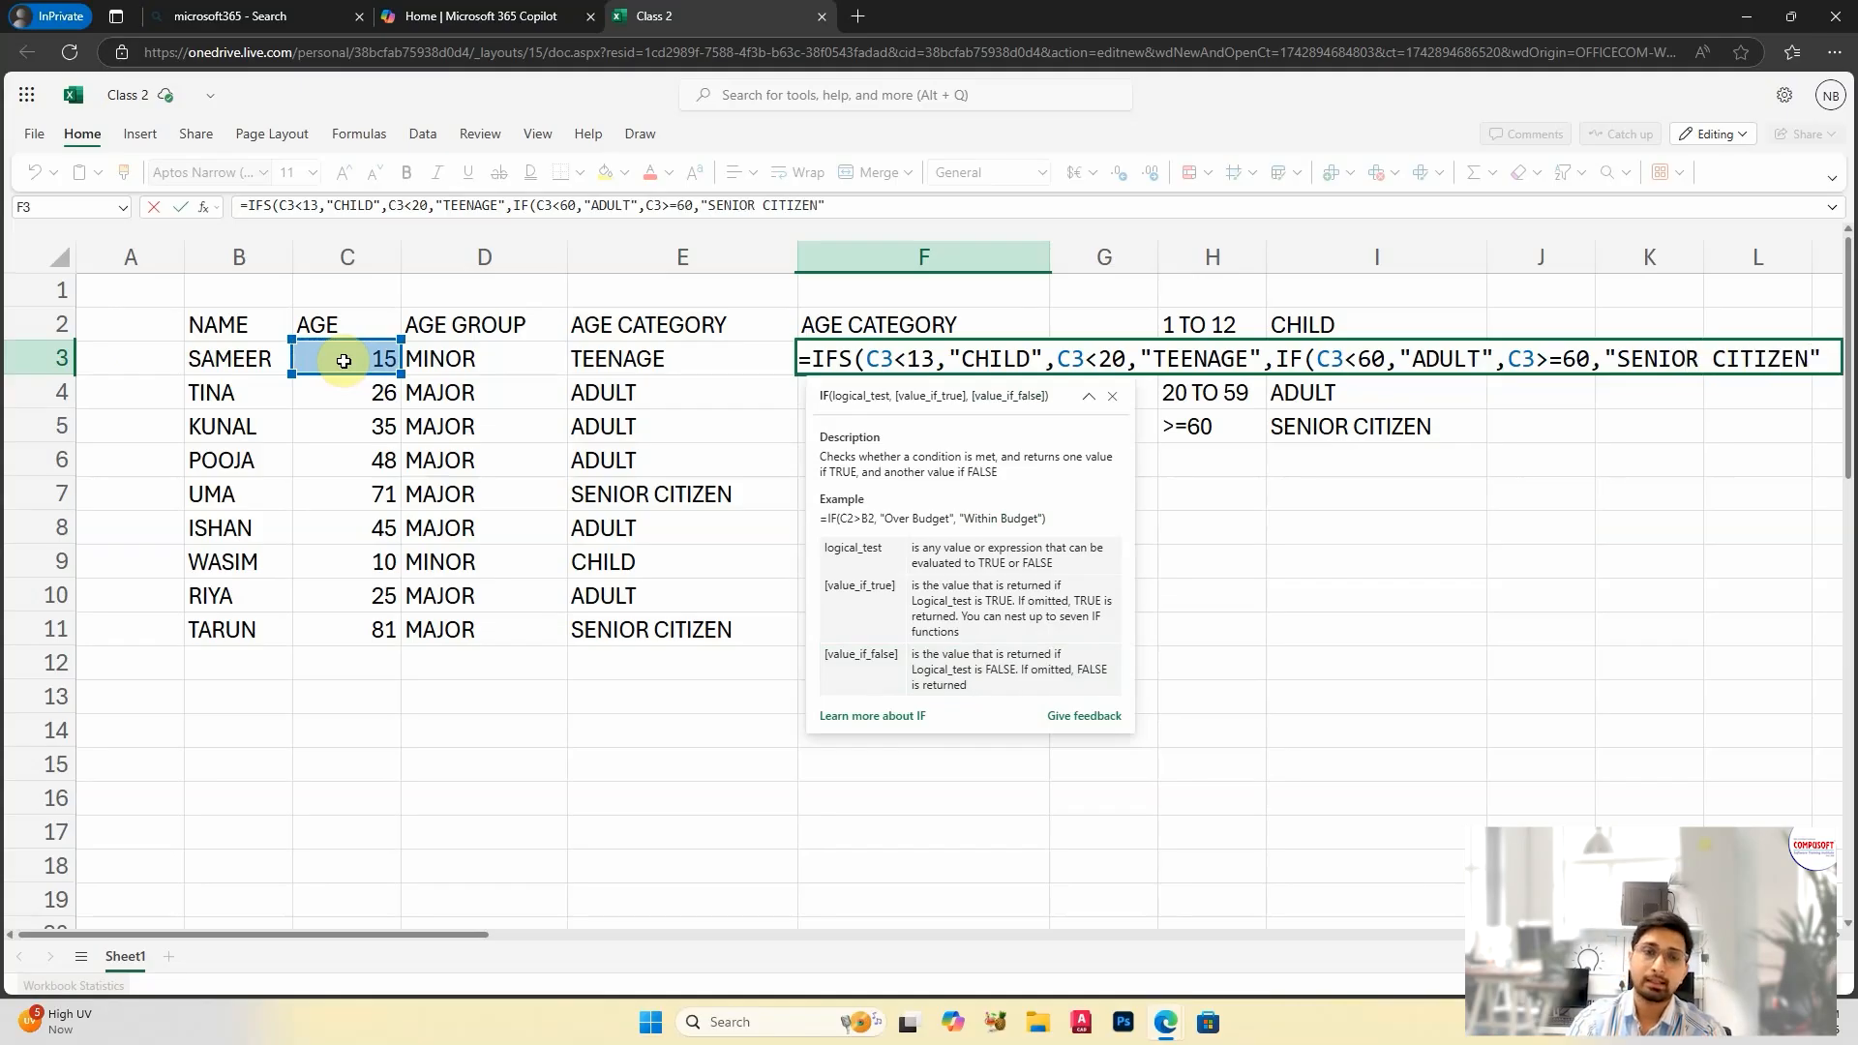
text(CITIZEN"))
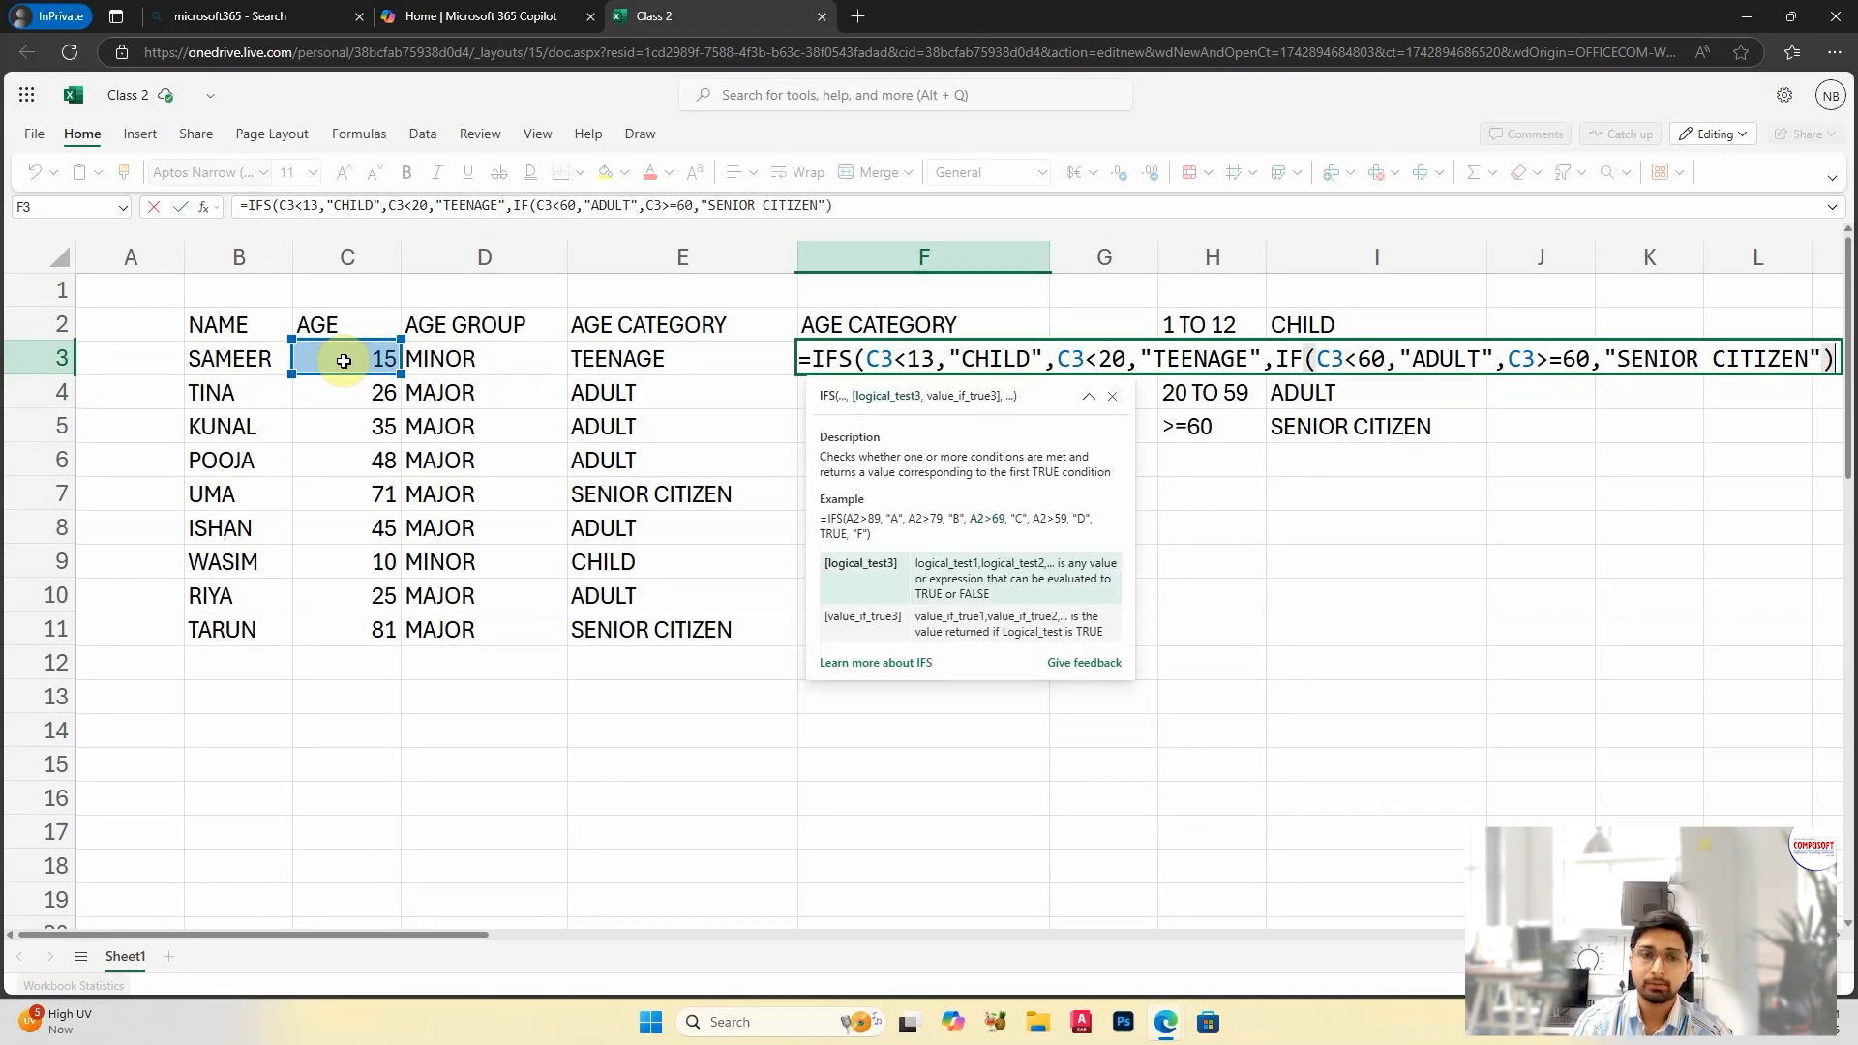
key(Return)
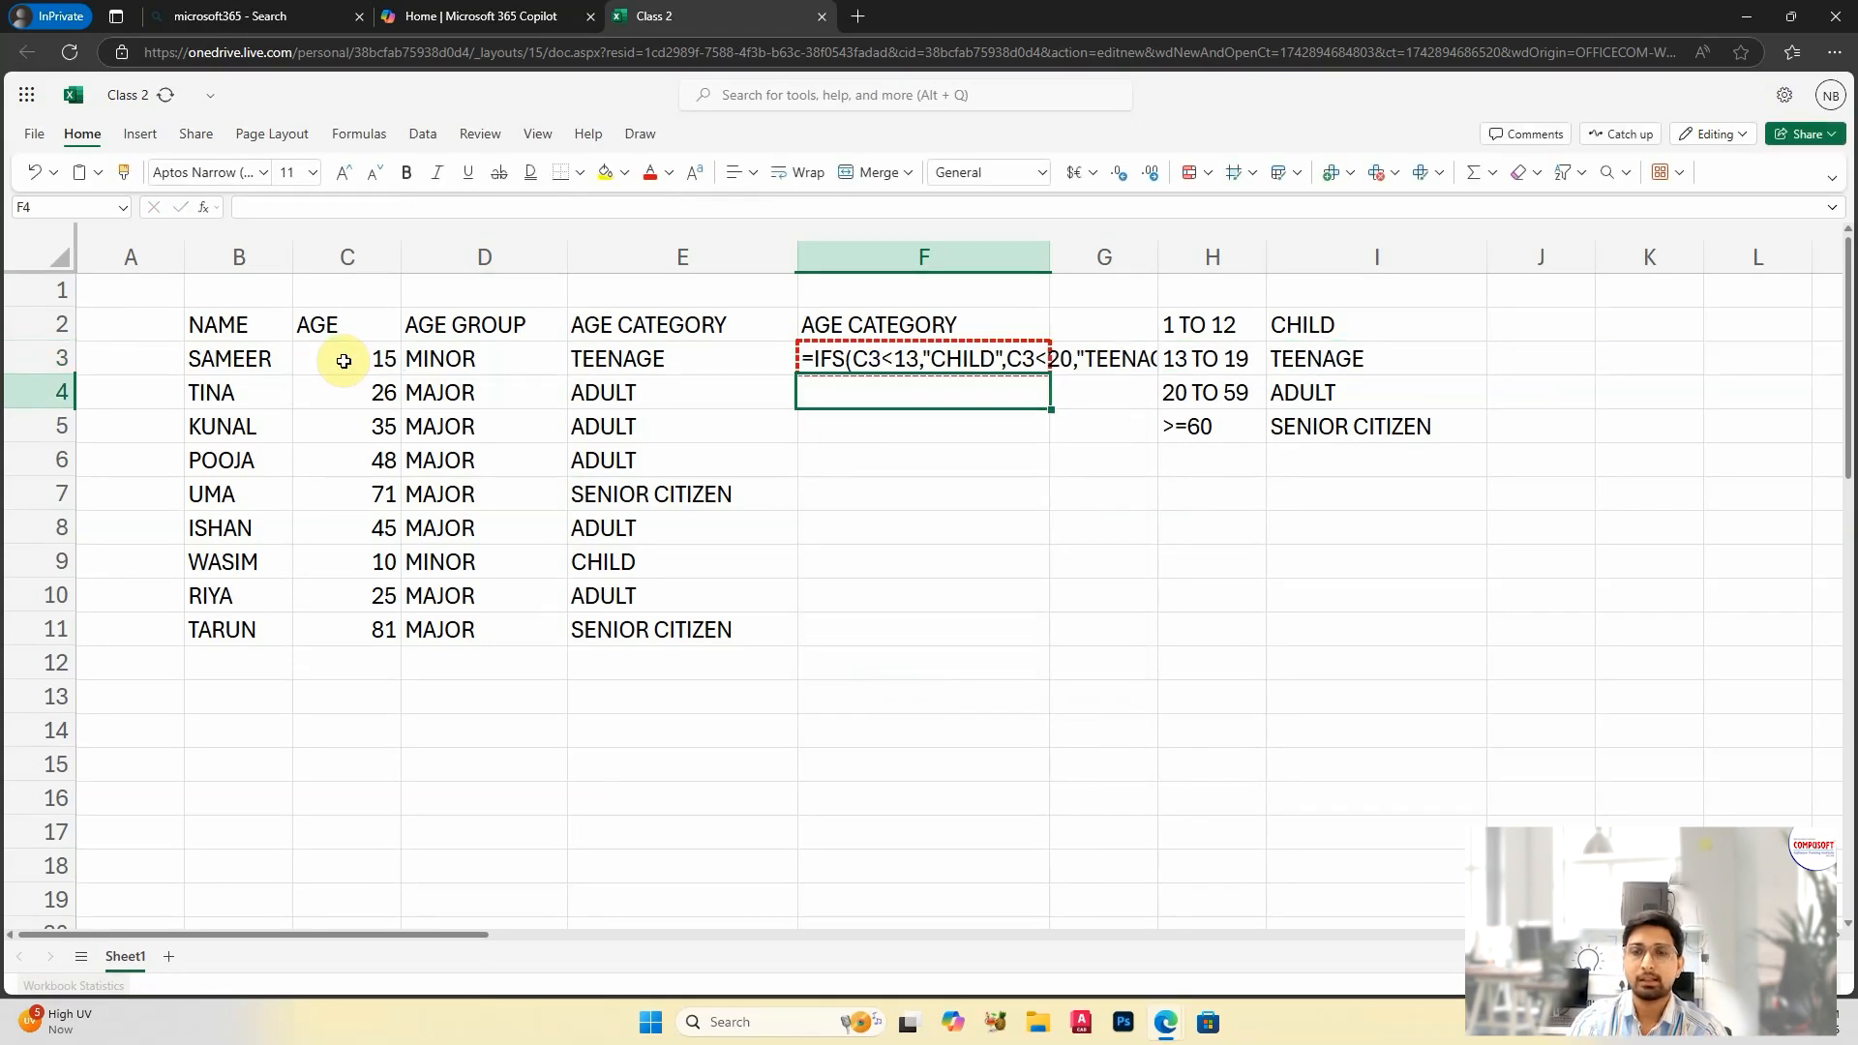
Step: Remove the nested IF and its opening parenthesis before C3<60 in the F3 formula and enter the corrected IFS formula
double_click(974, 362)
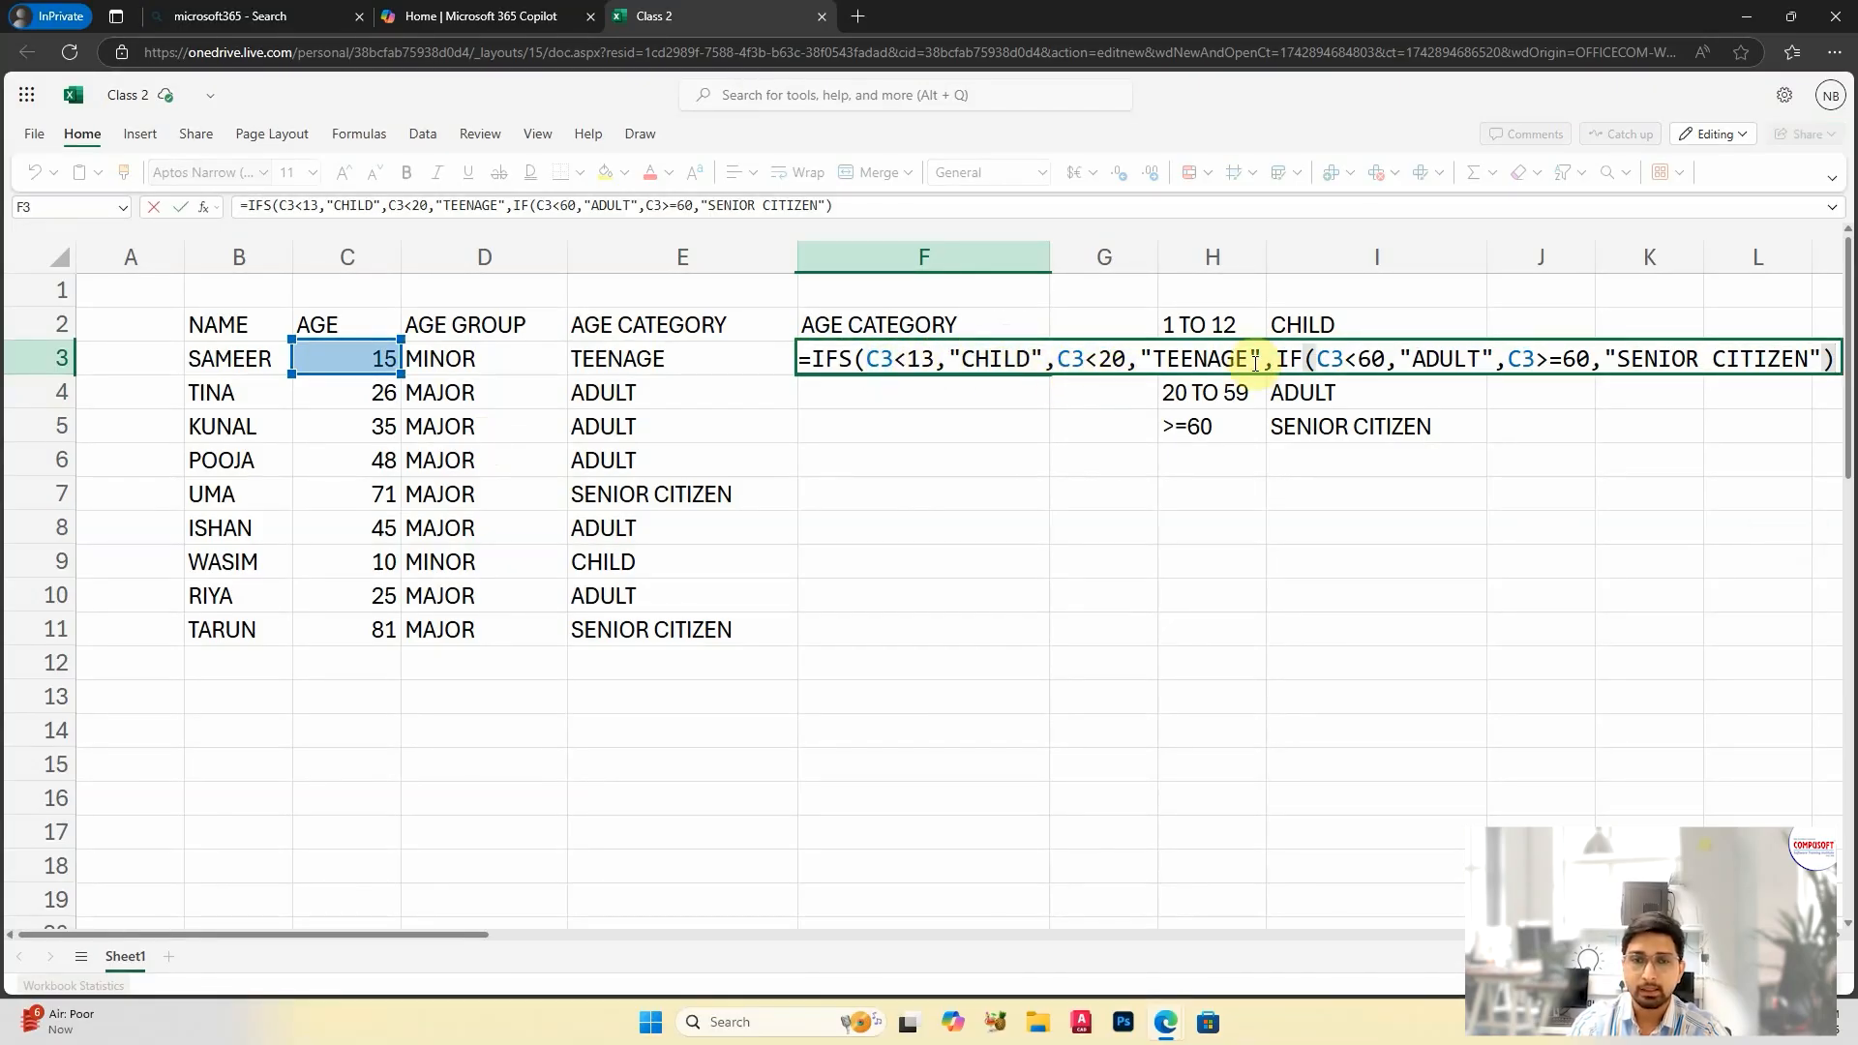
click(1314, 360)
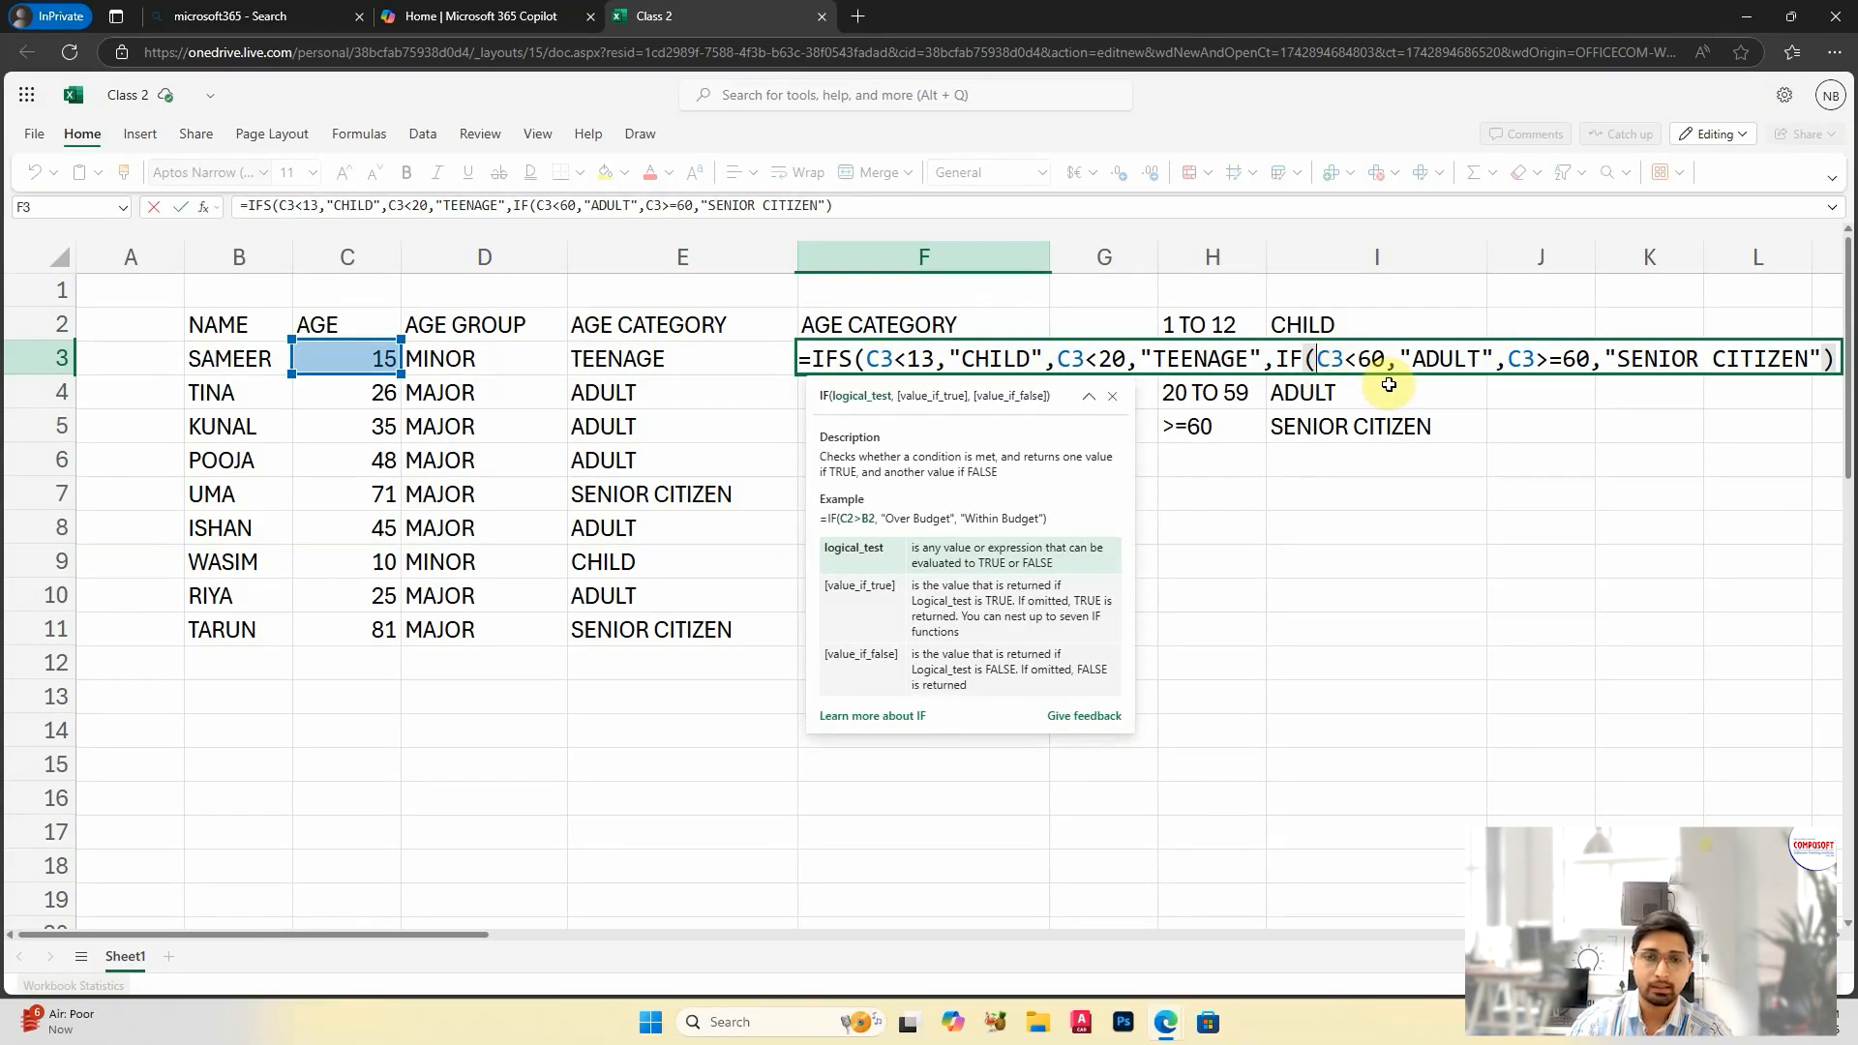
key(BackSpace)
key(BackSpace)
key(BackSpace)
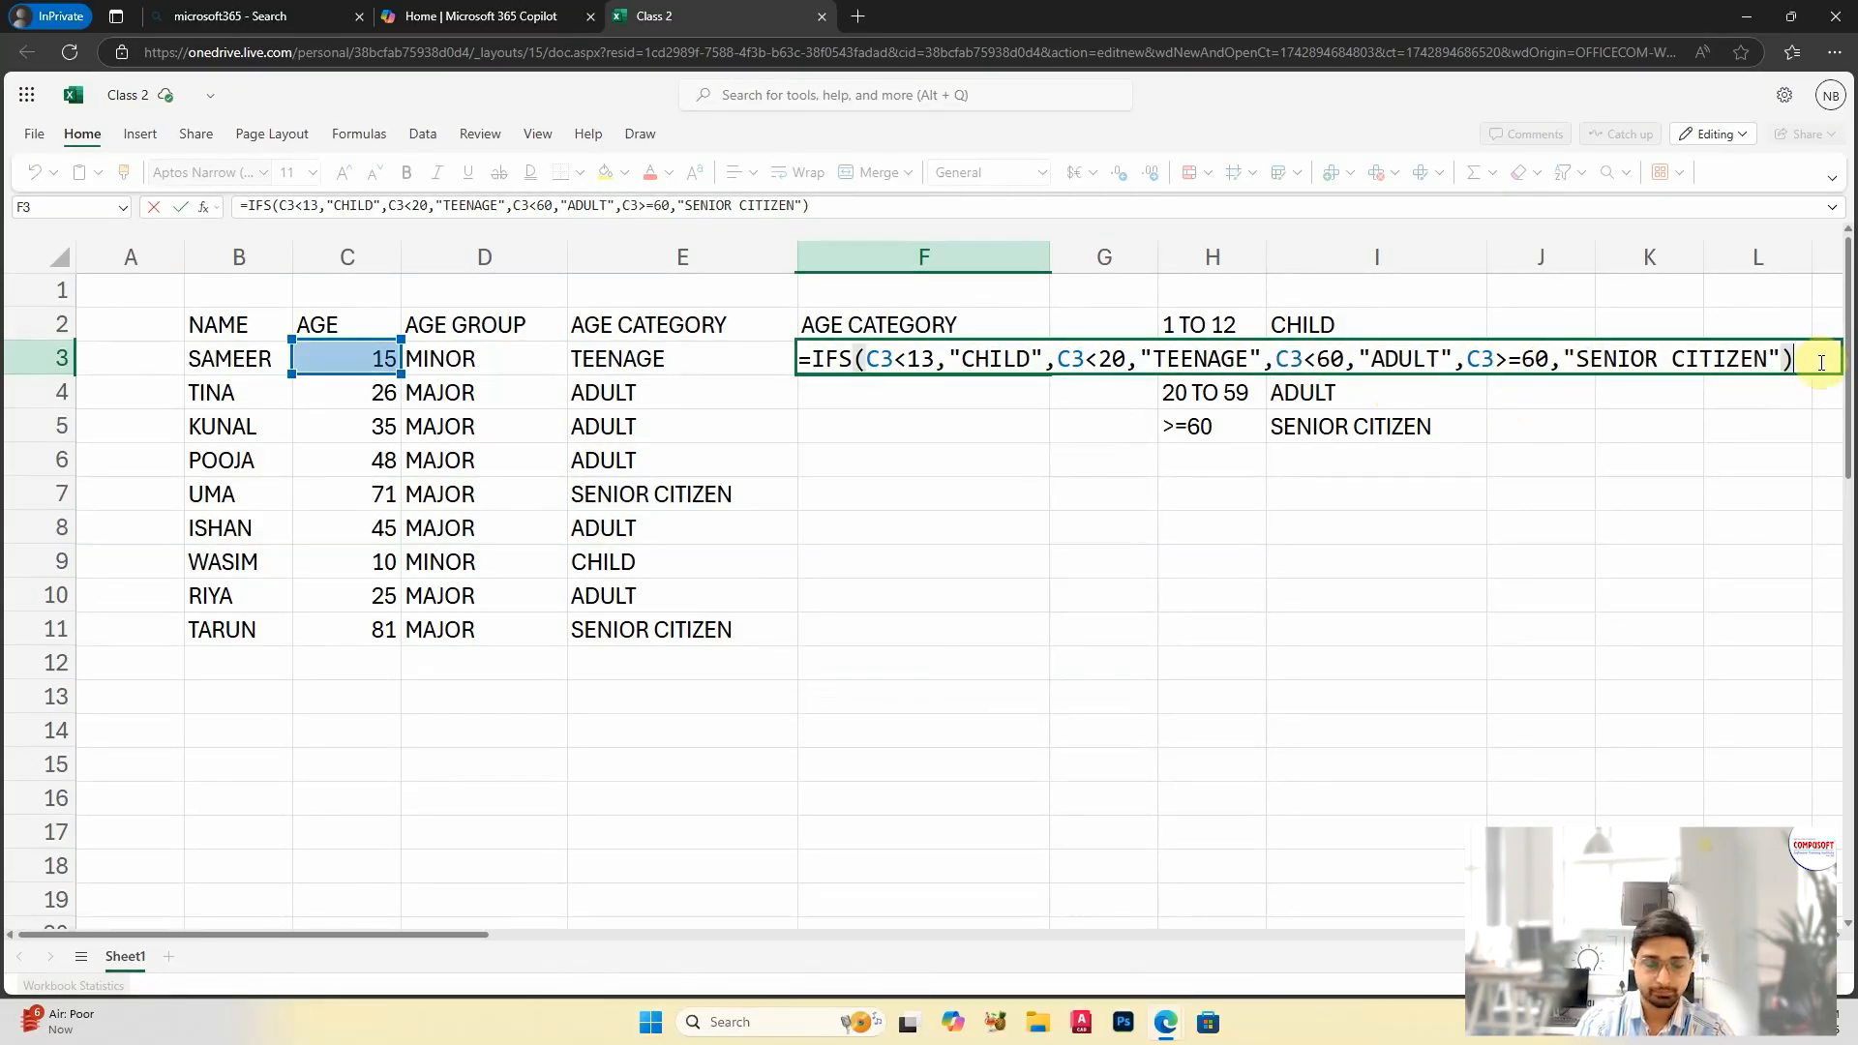
key(Return)
Step: Fill the IFS formula from F3 down to F11
click(958, 364)
drag(1051, 374, 1072, 627)
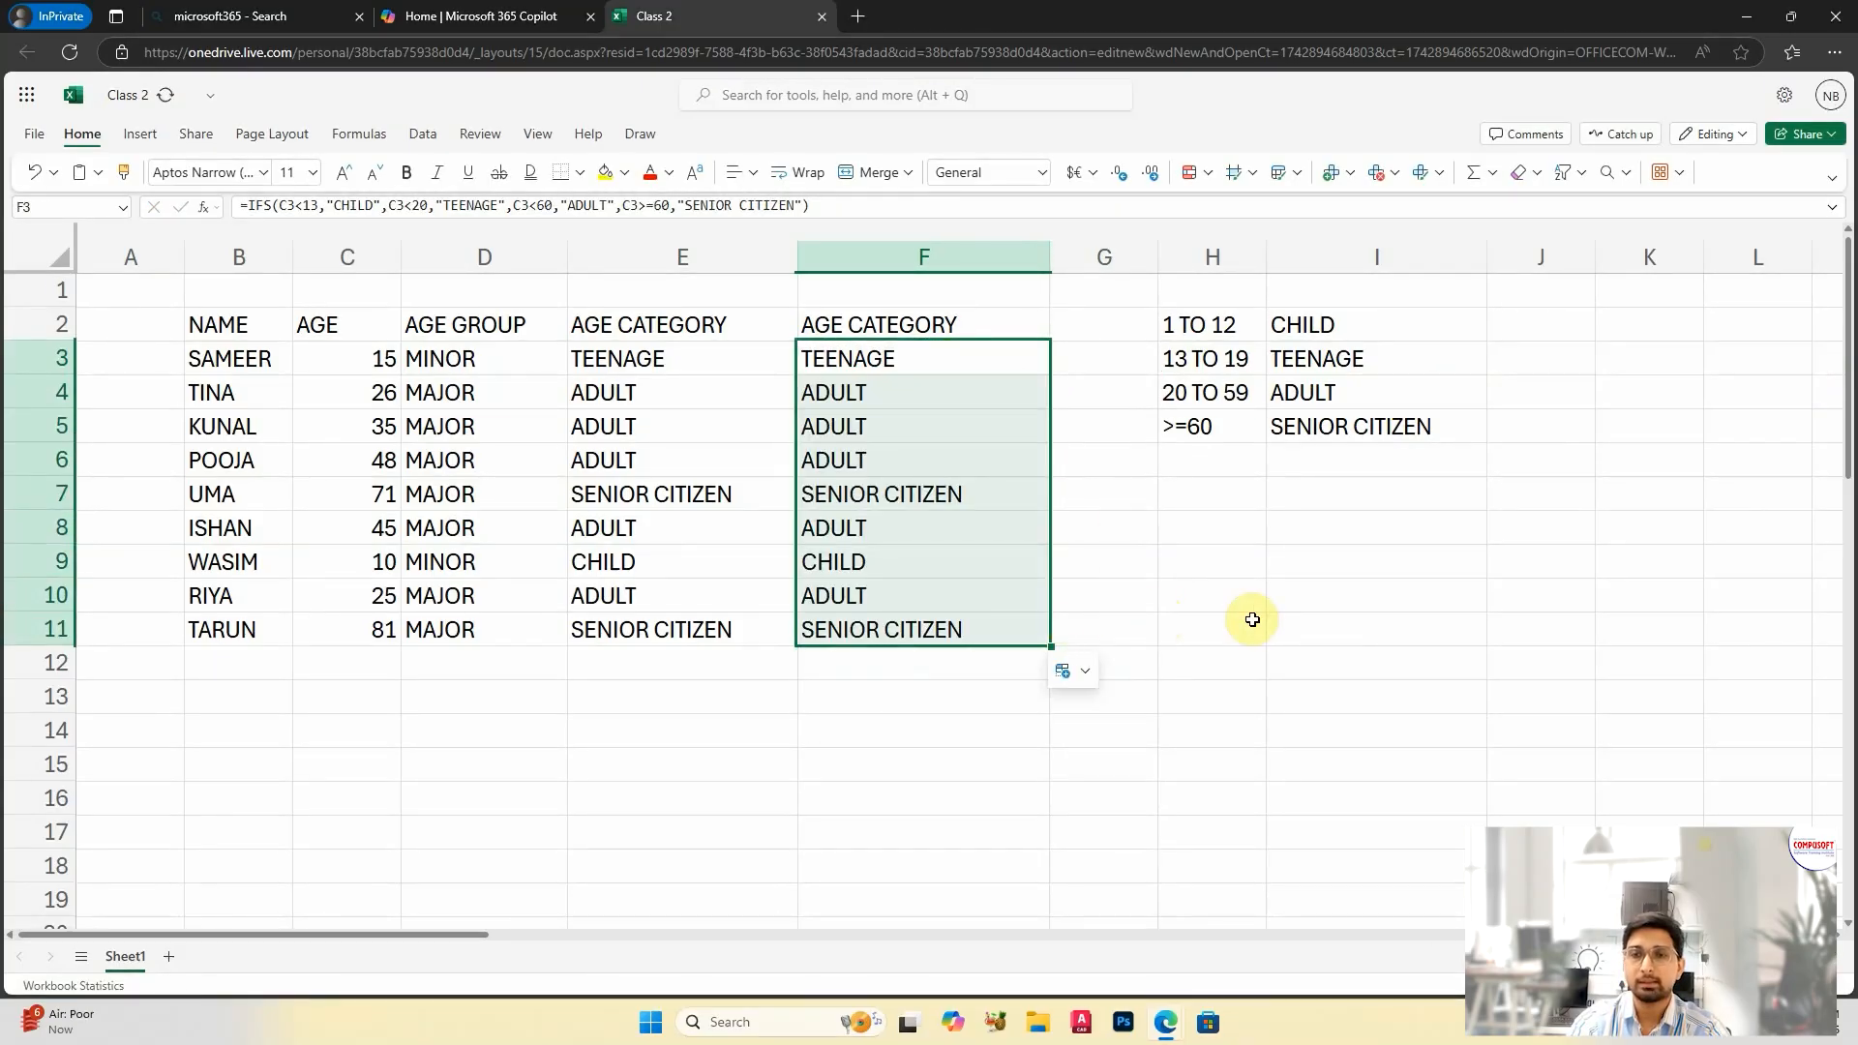
click(1376, 602)
Step: Compare the nested IF results and formulas in column E with the IFS ones in column F
drag(682, 401, 889, 607)
drag(650, 364, 934, 625)
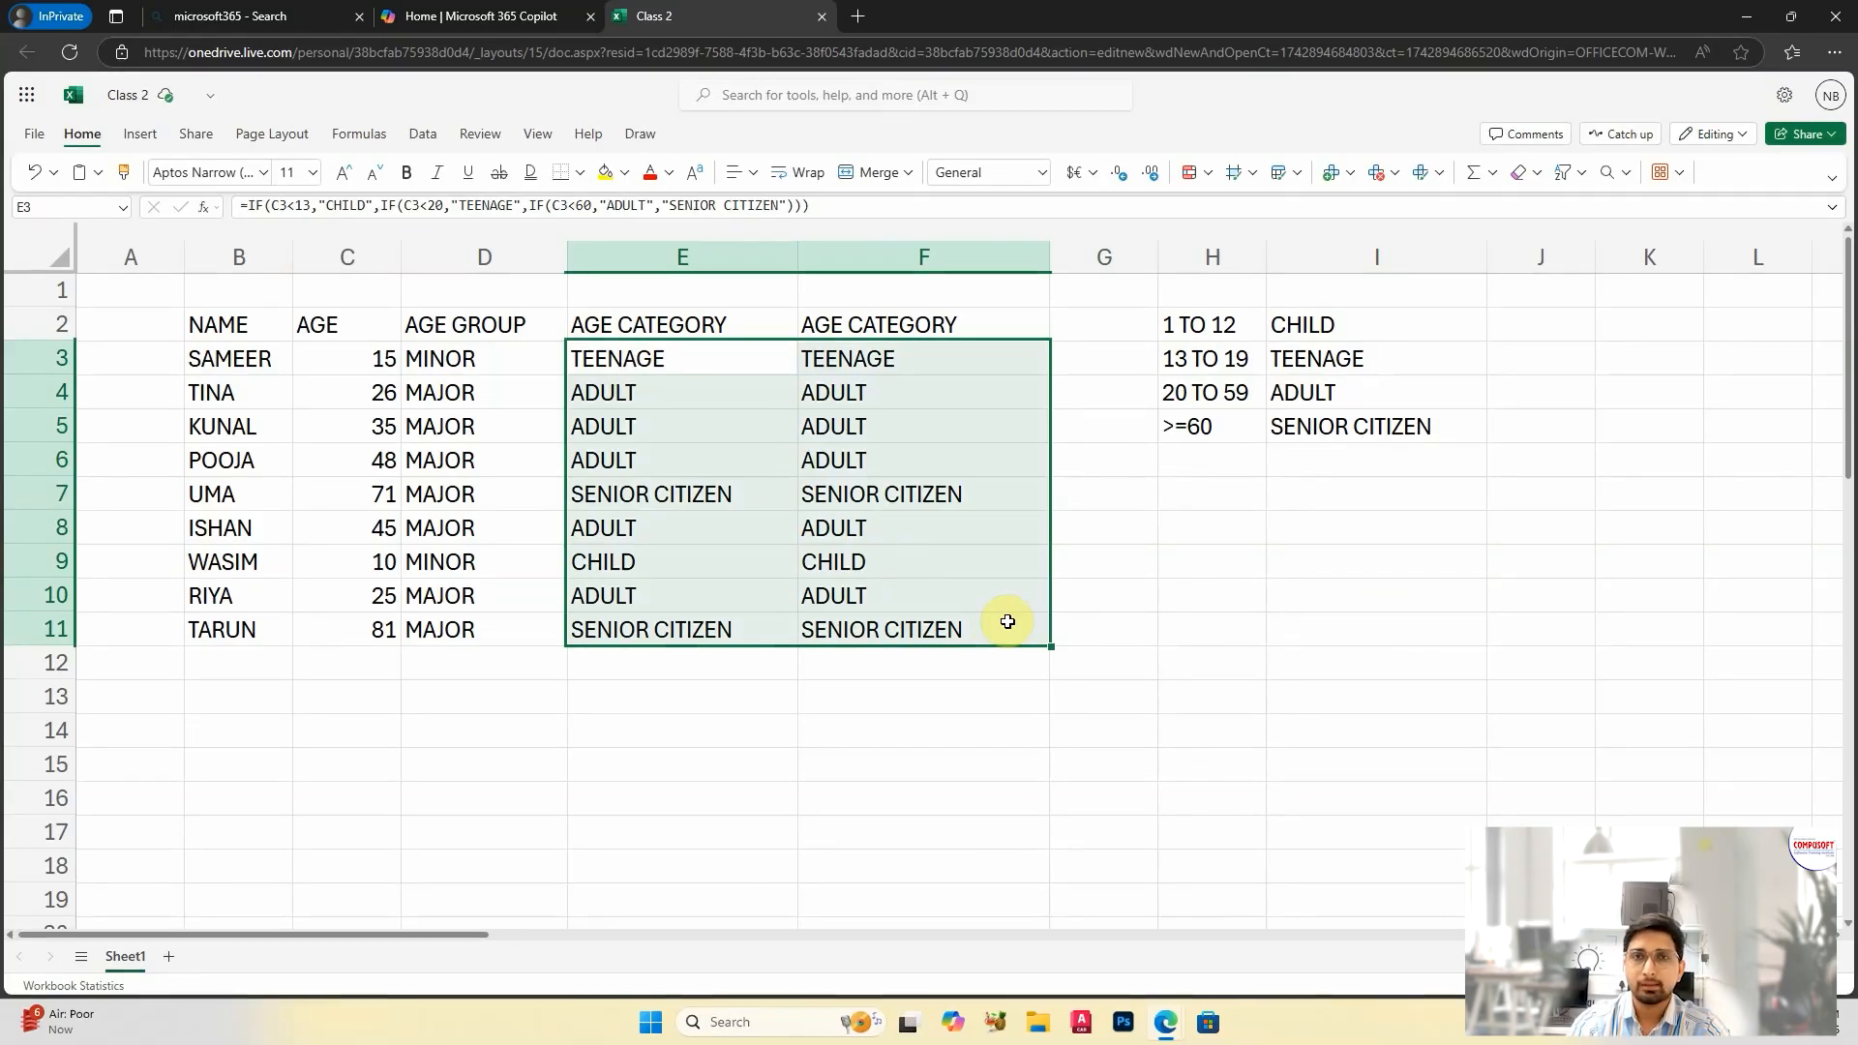
click(1006, 621)
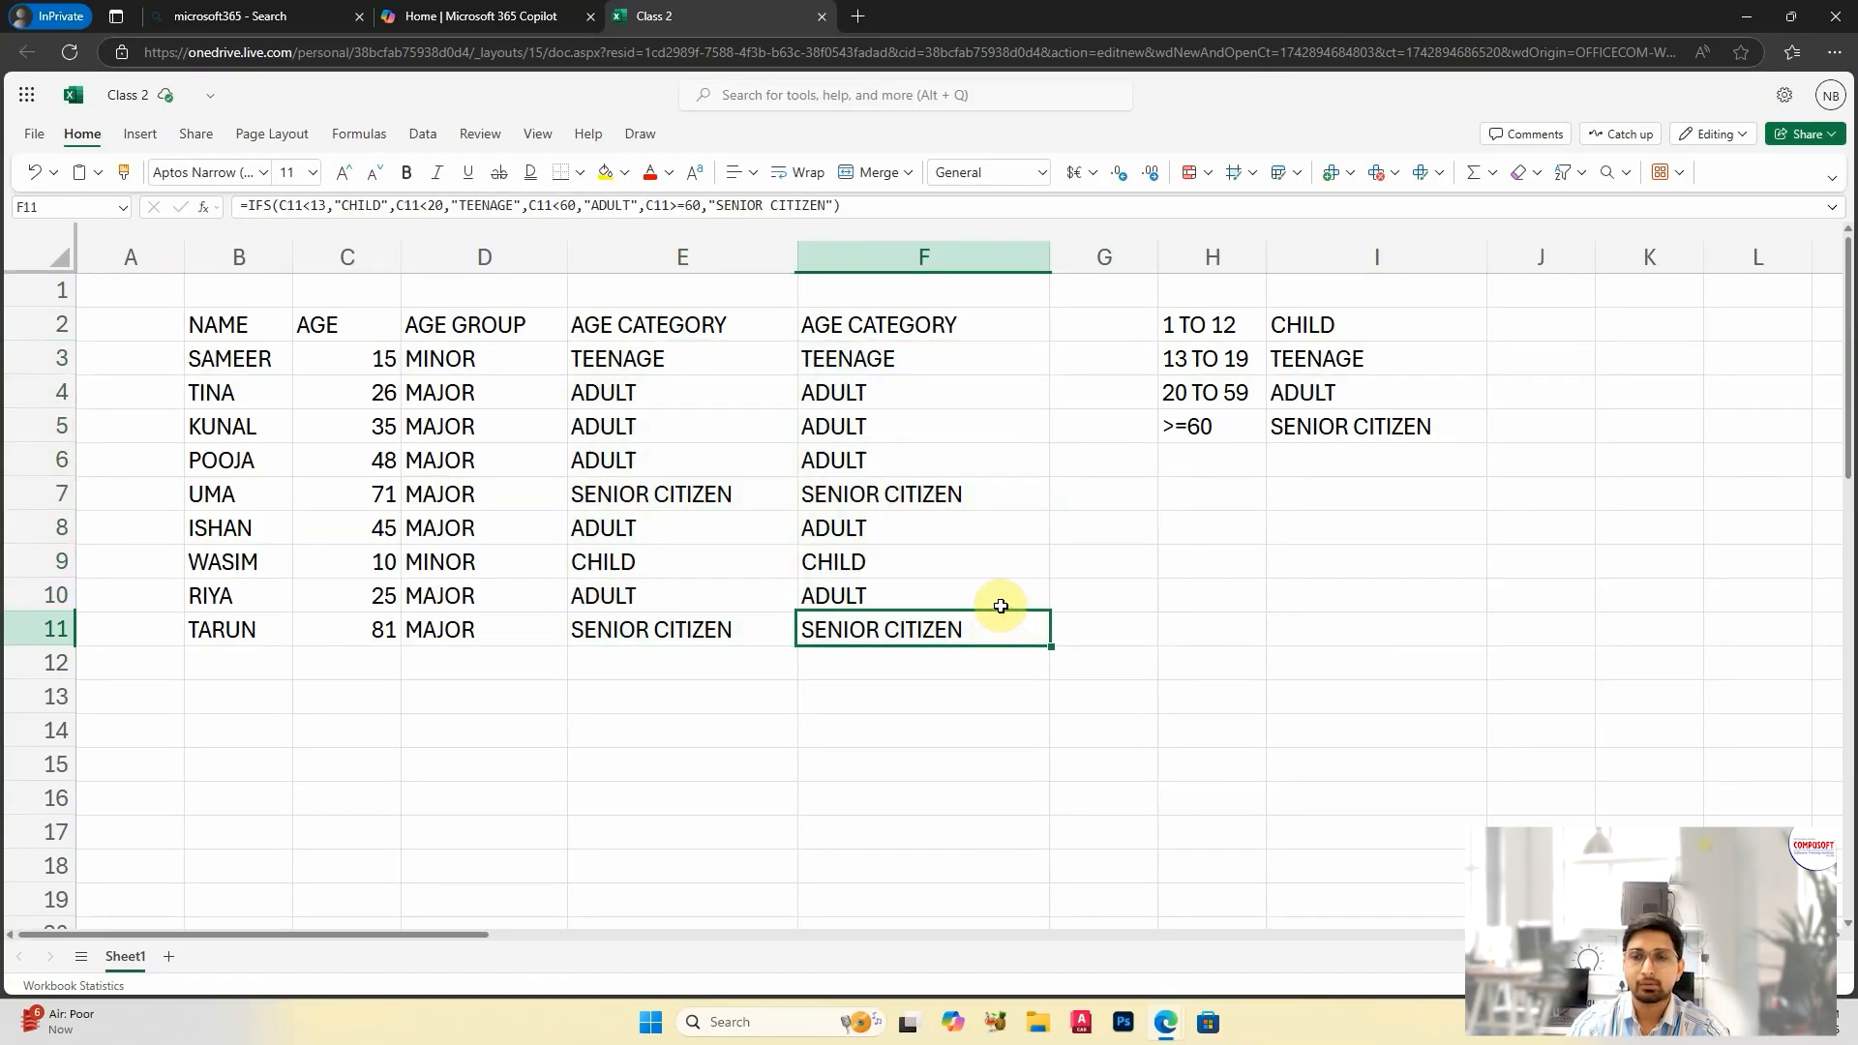
click(642, 350)
click(864, 356)
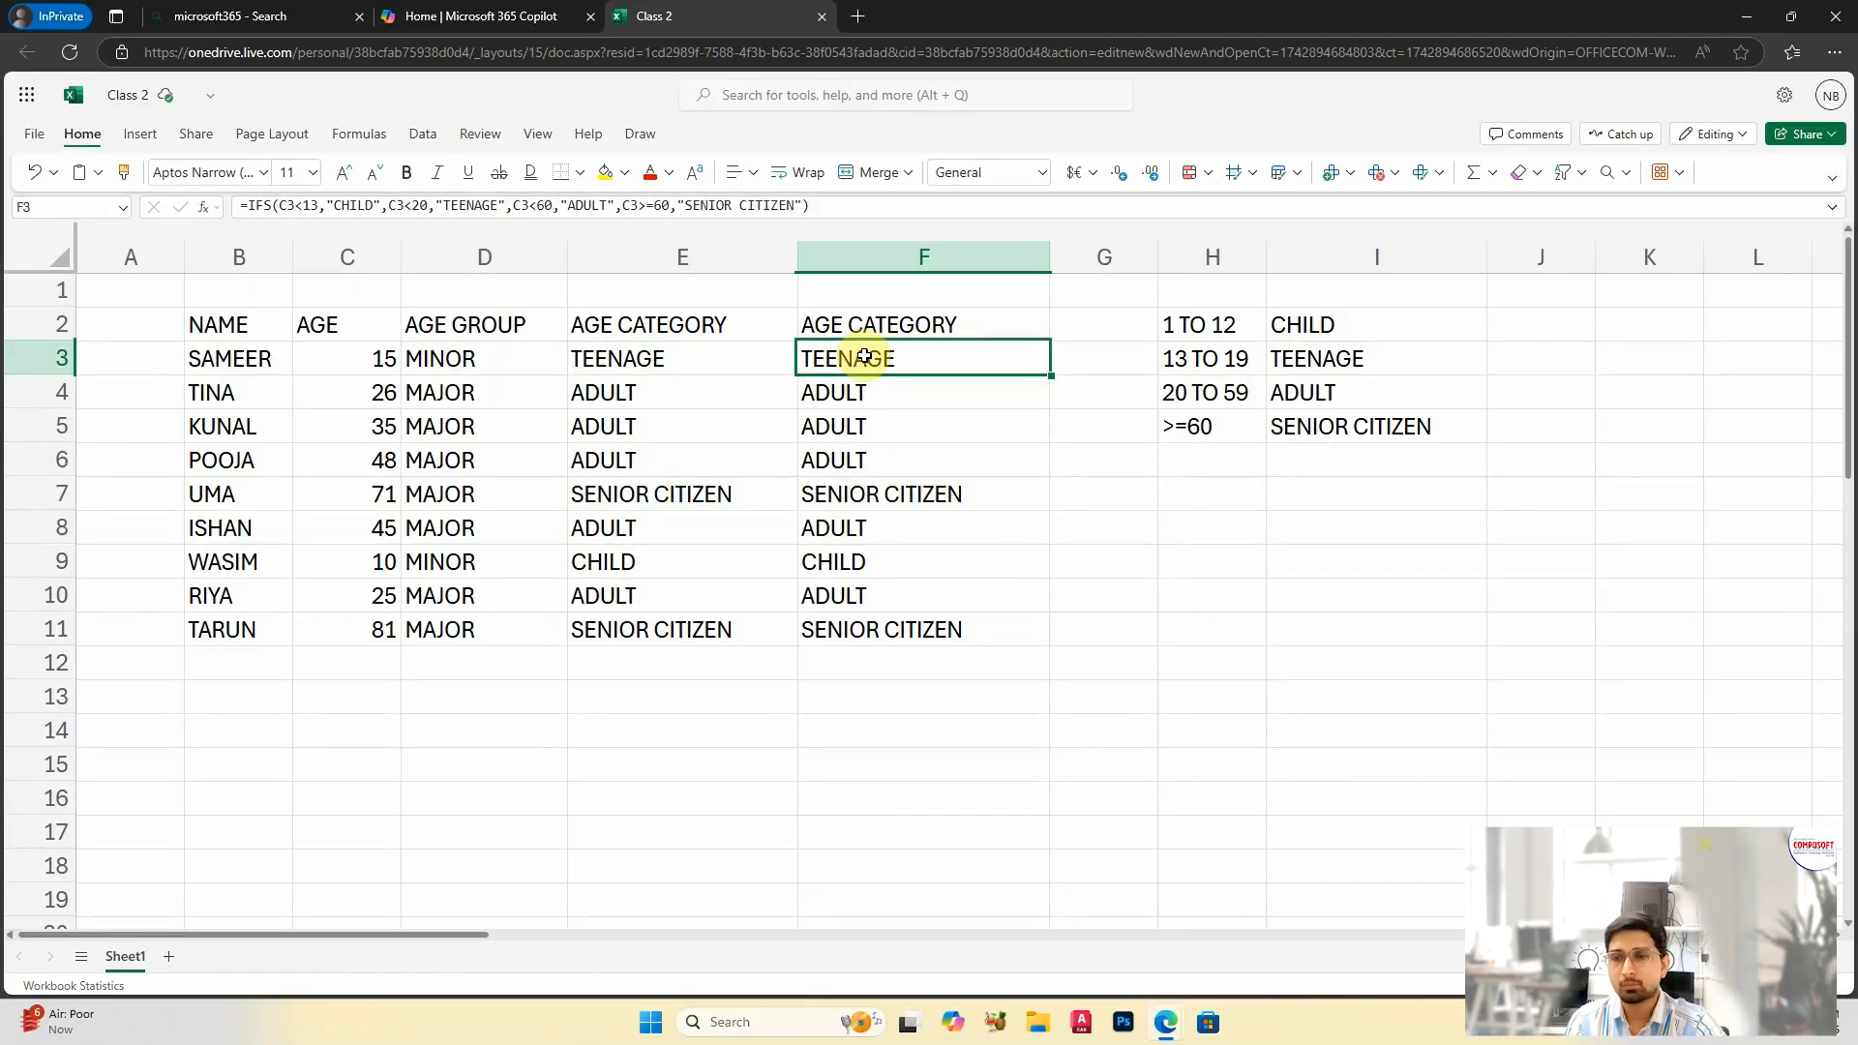
click(666, 370)
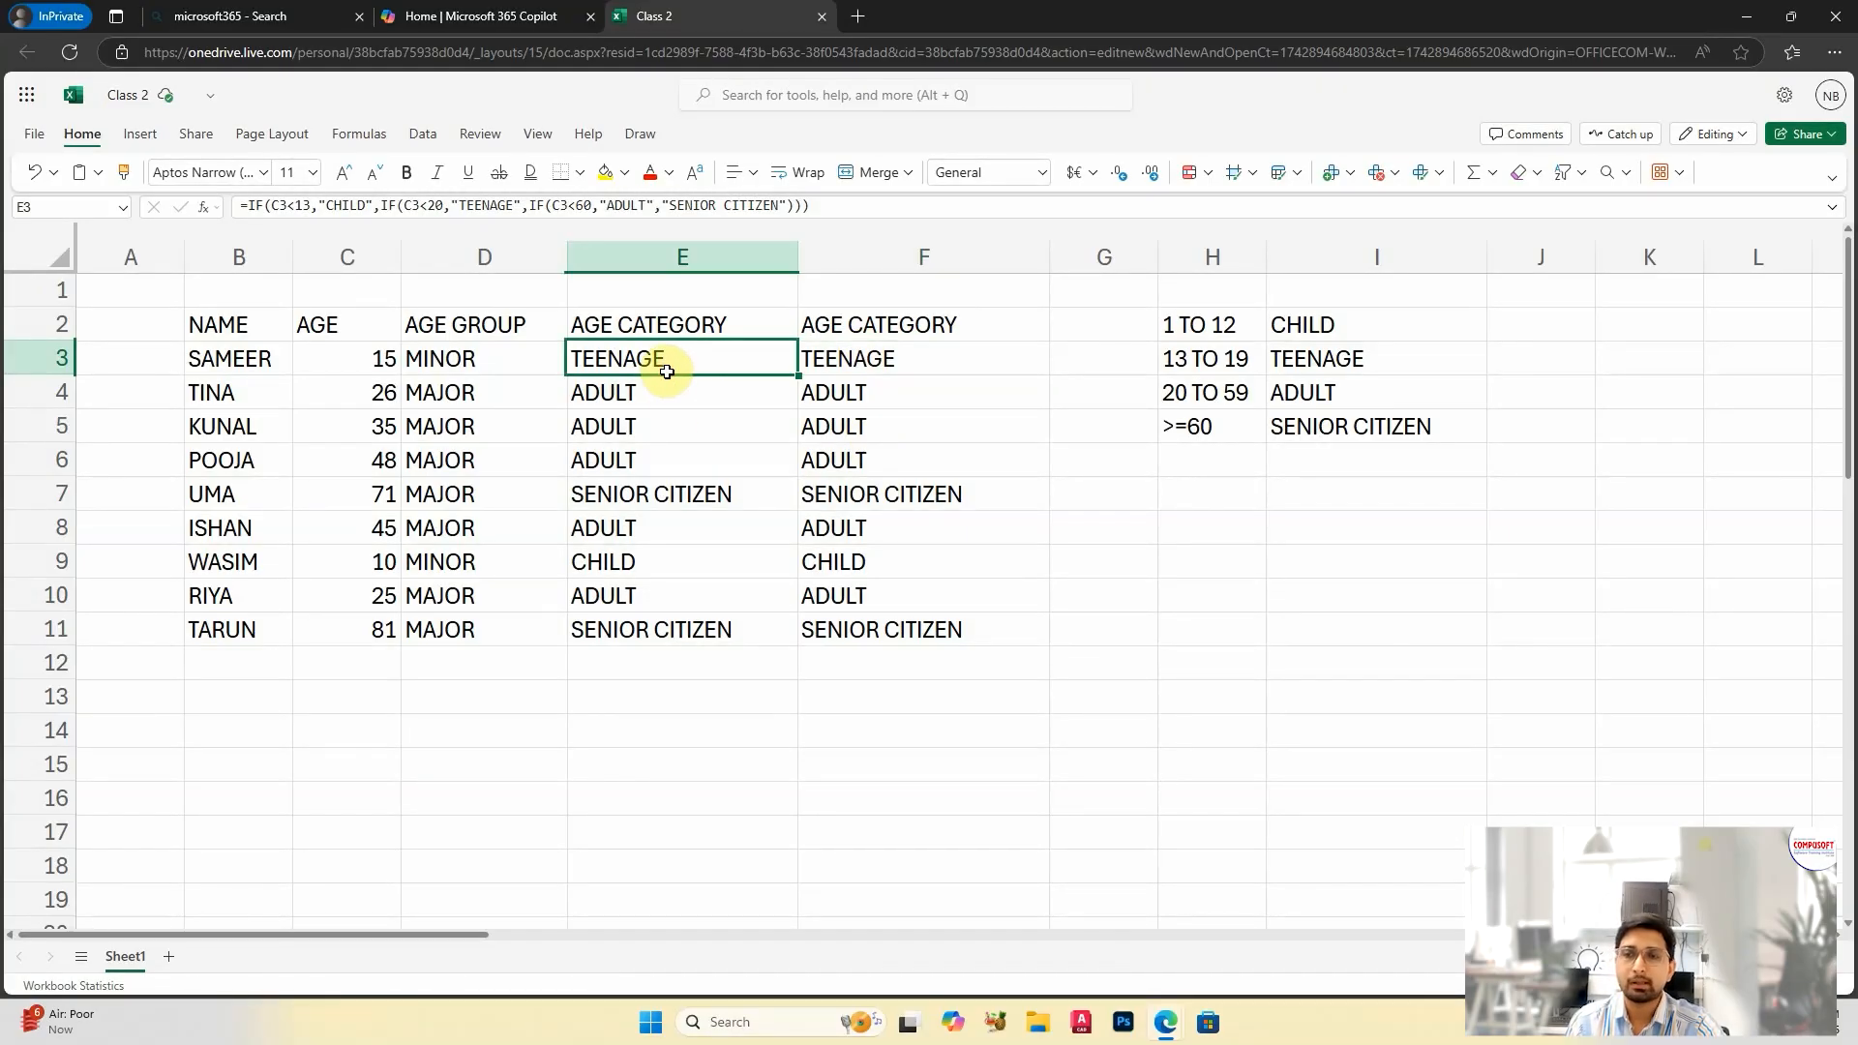
click(872, 429)
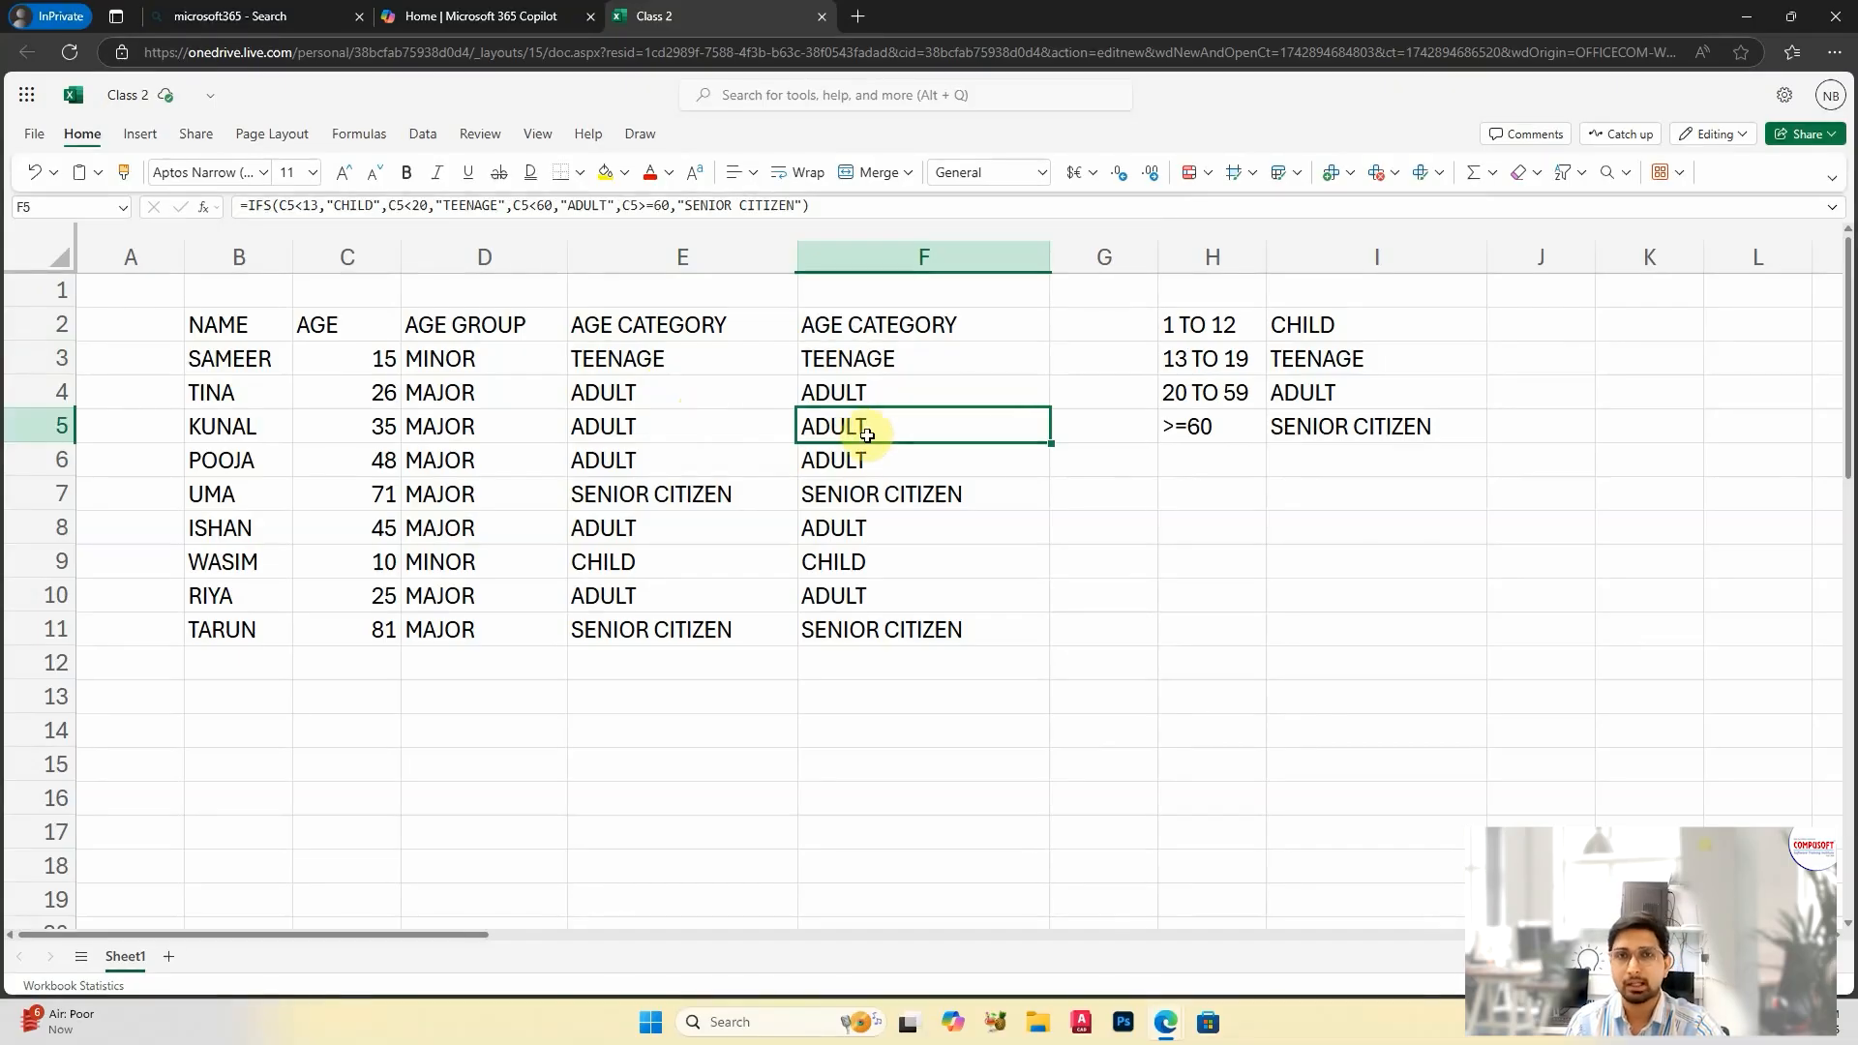
click(638, 394)
click(943, 444)
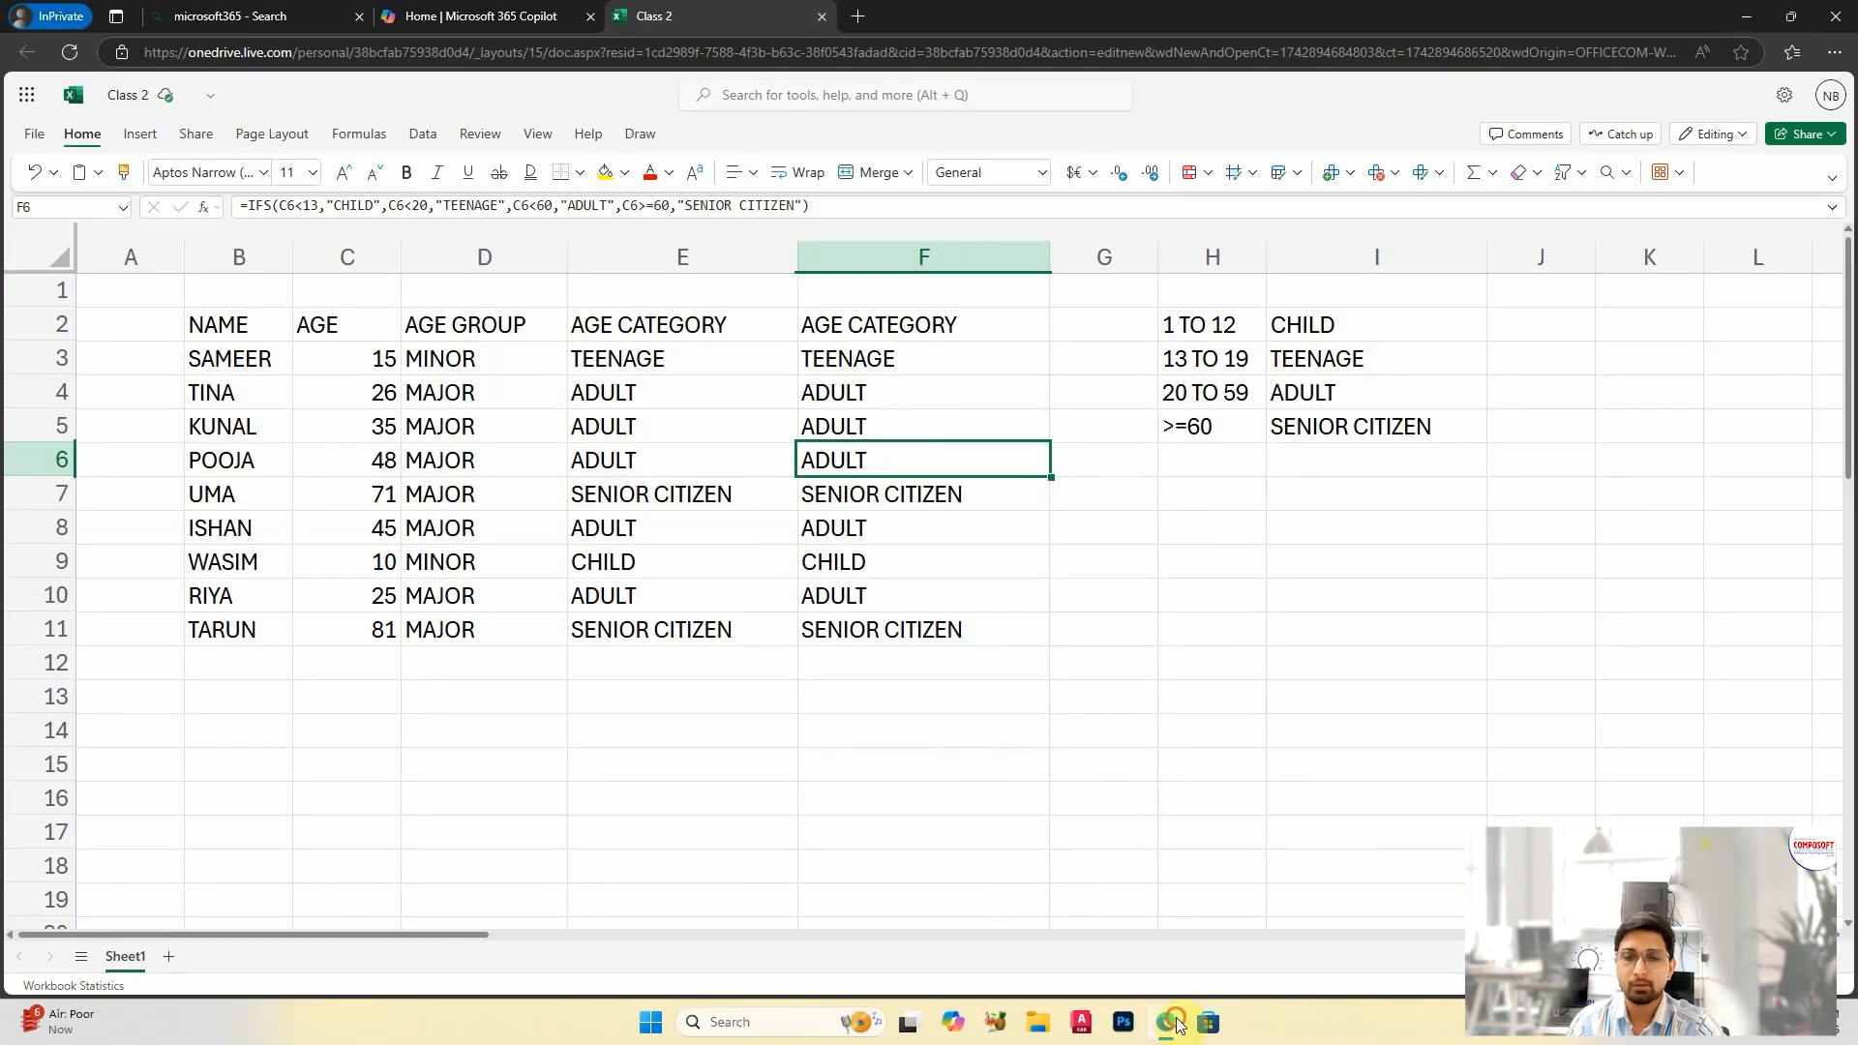
Step: Switch to the Excel Functions IFS PDF to review the list of functions, and show the desktop
mouse_move(1179, 1024)
click(1252, 934)
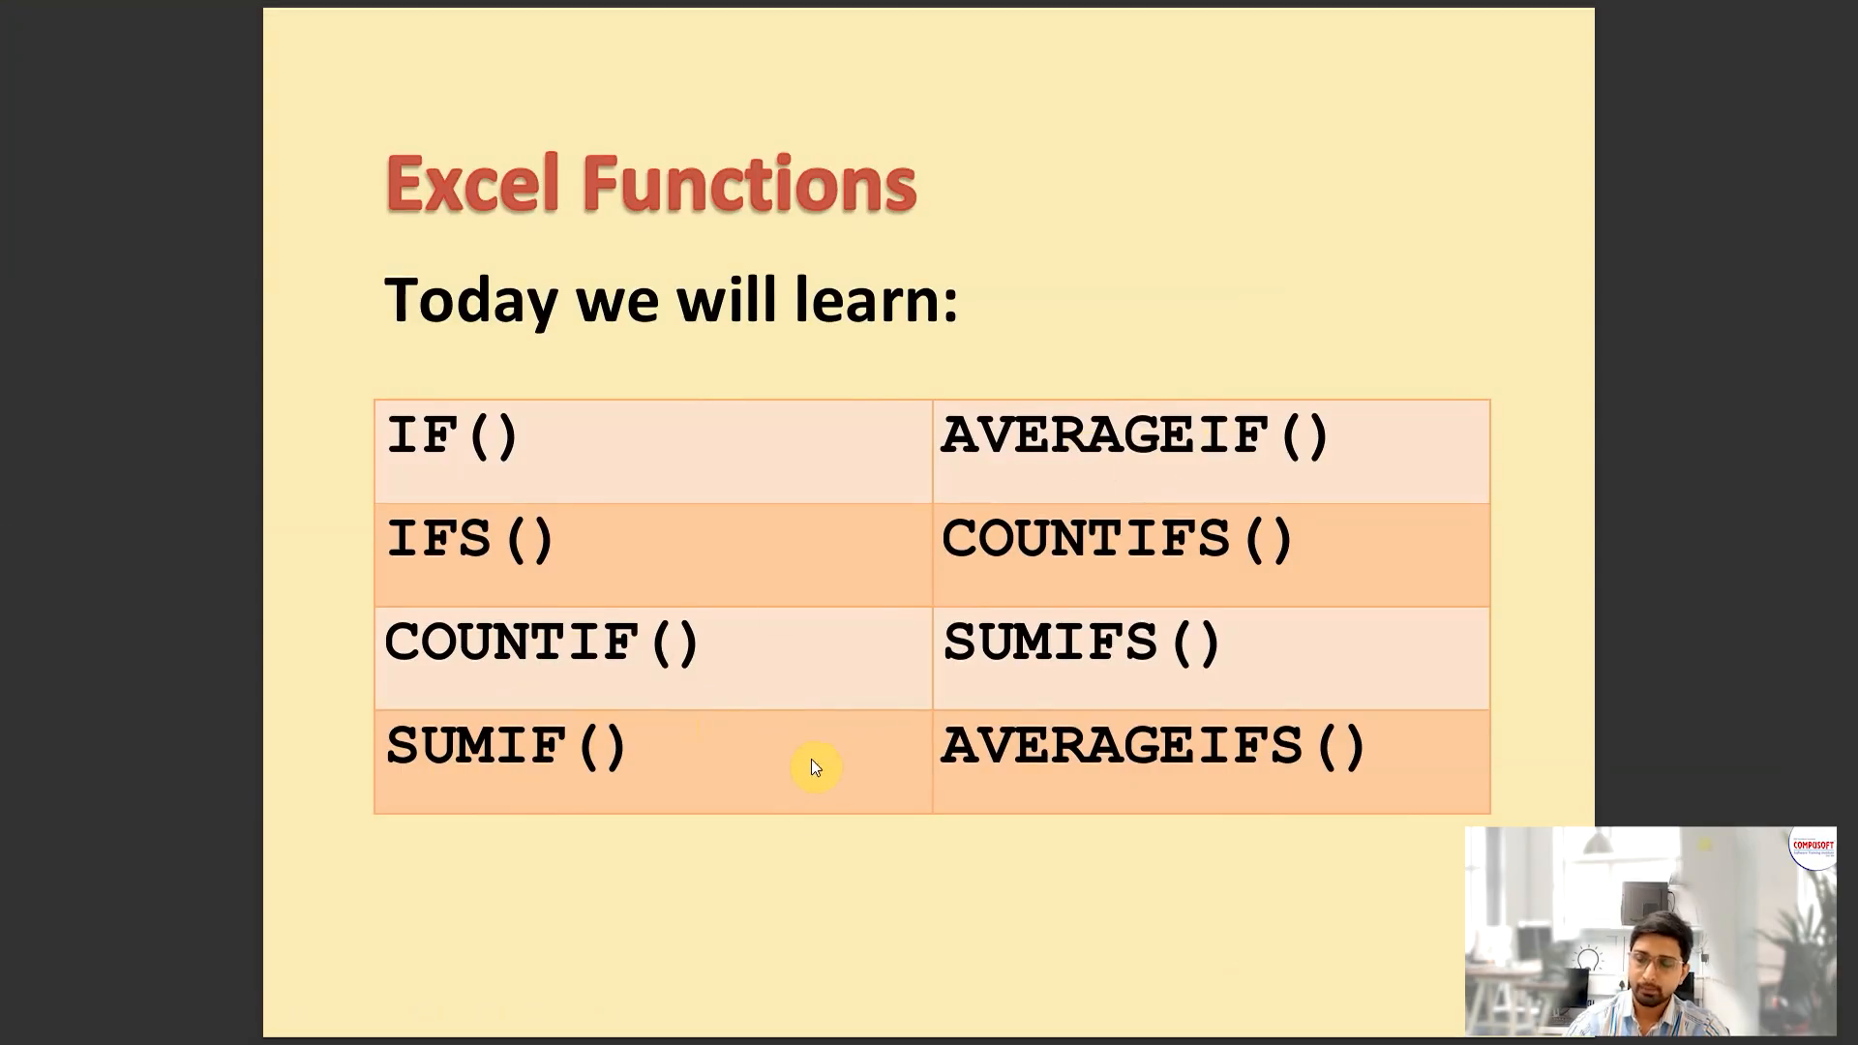
key(super+d)
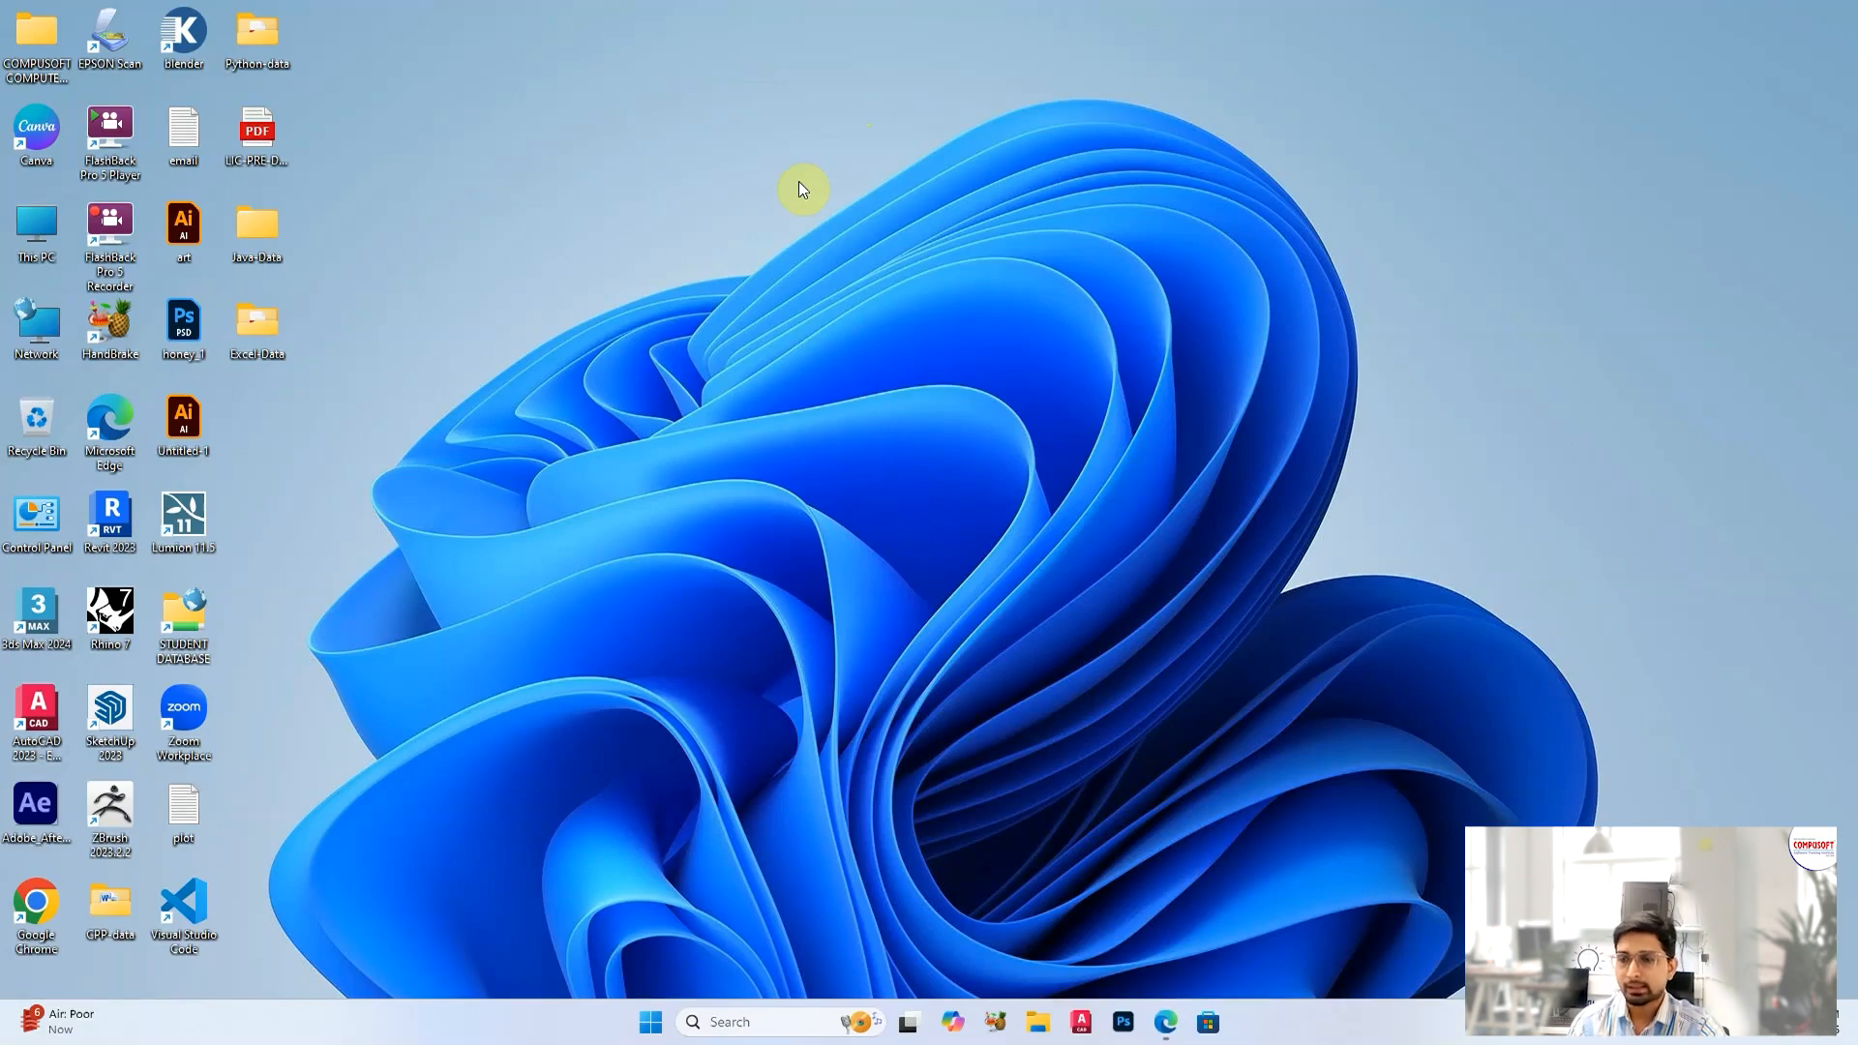
Step: Open the python-advance folder inside the Python-data folder on the desktop and find its Excel worksheets
double_click(258, 39)
click(516, 172)
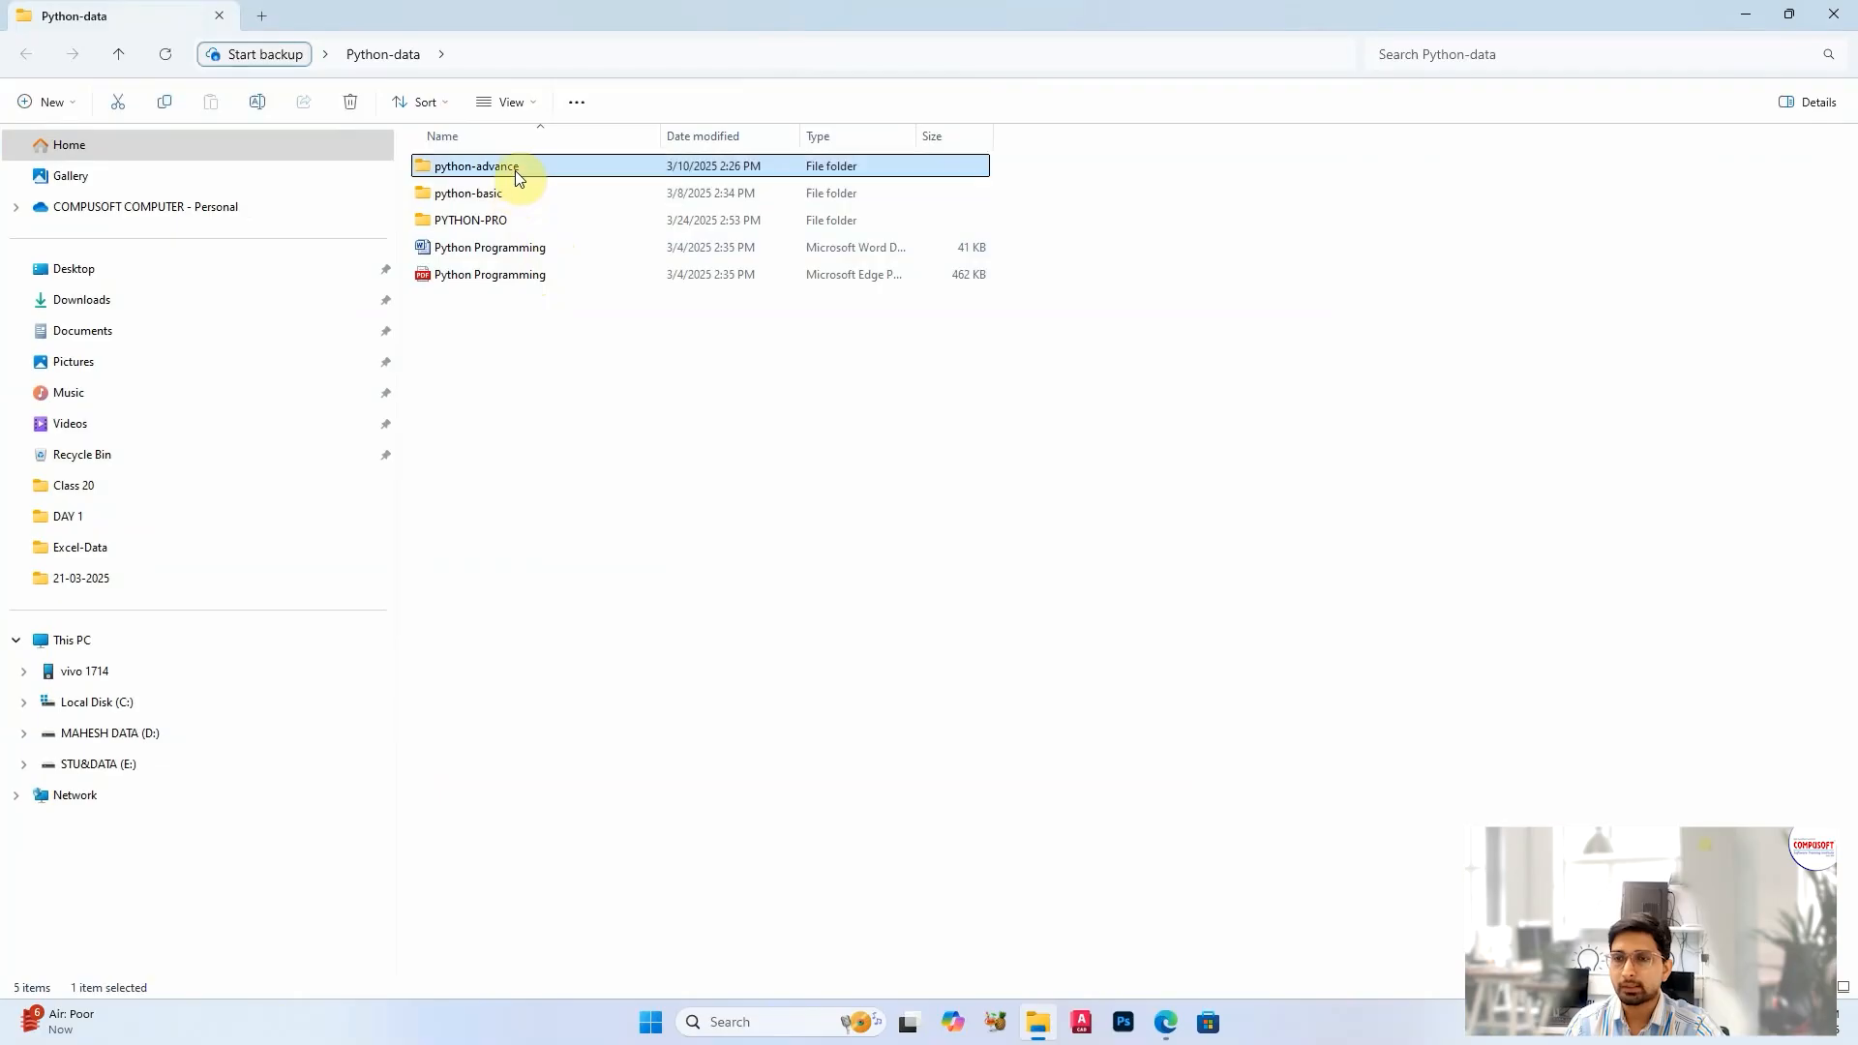
double_click(515, 172)
scroll(585, 580, down, 3)
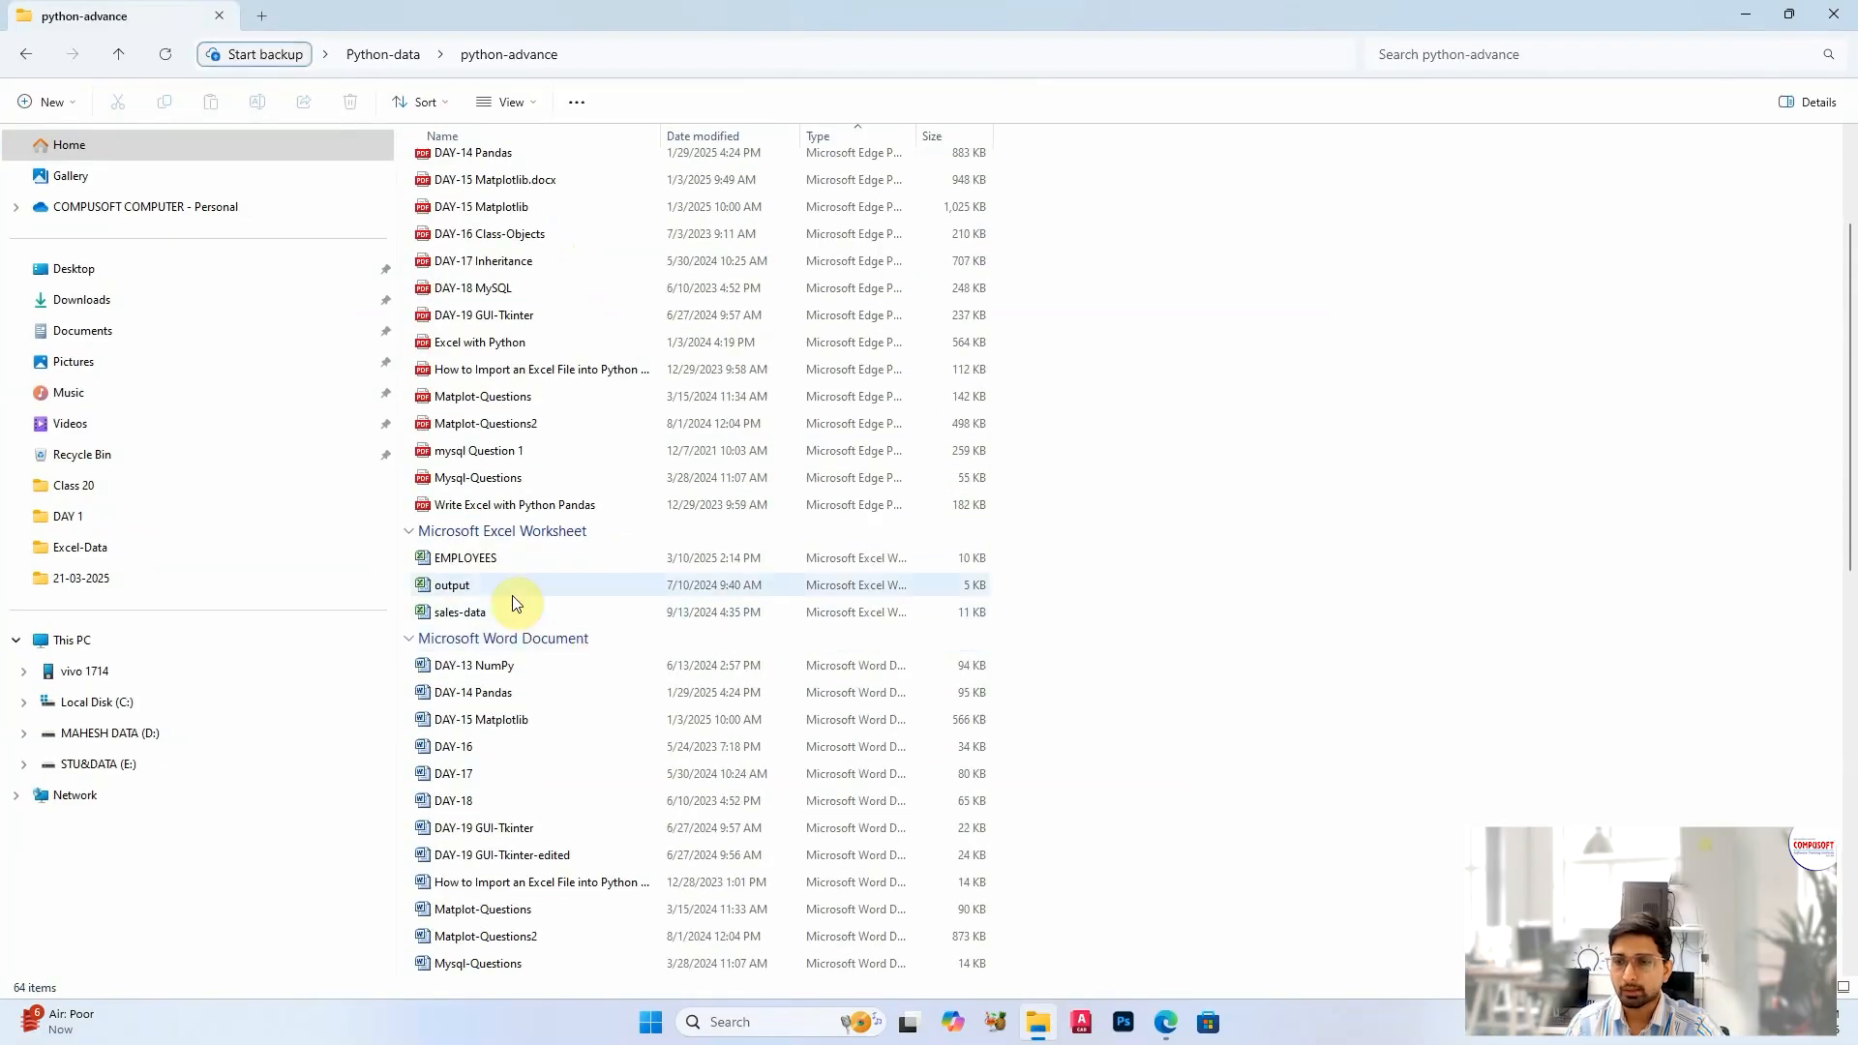
Step: Open the sales-data workbook, dismiss the activation wizard to view its table, and return to the python-advance folder
double_click(474, 611)
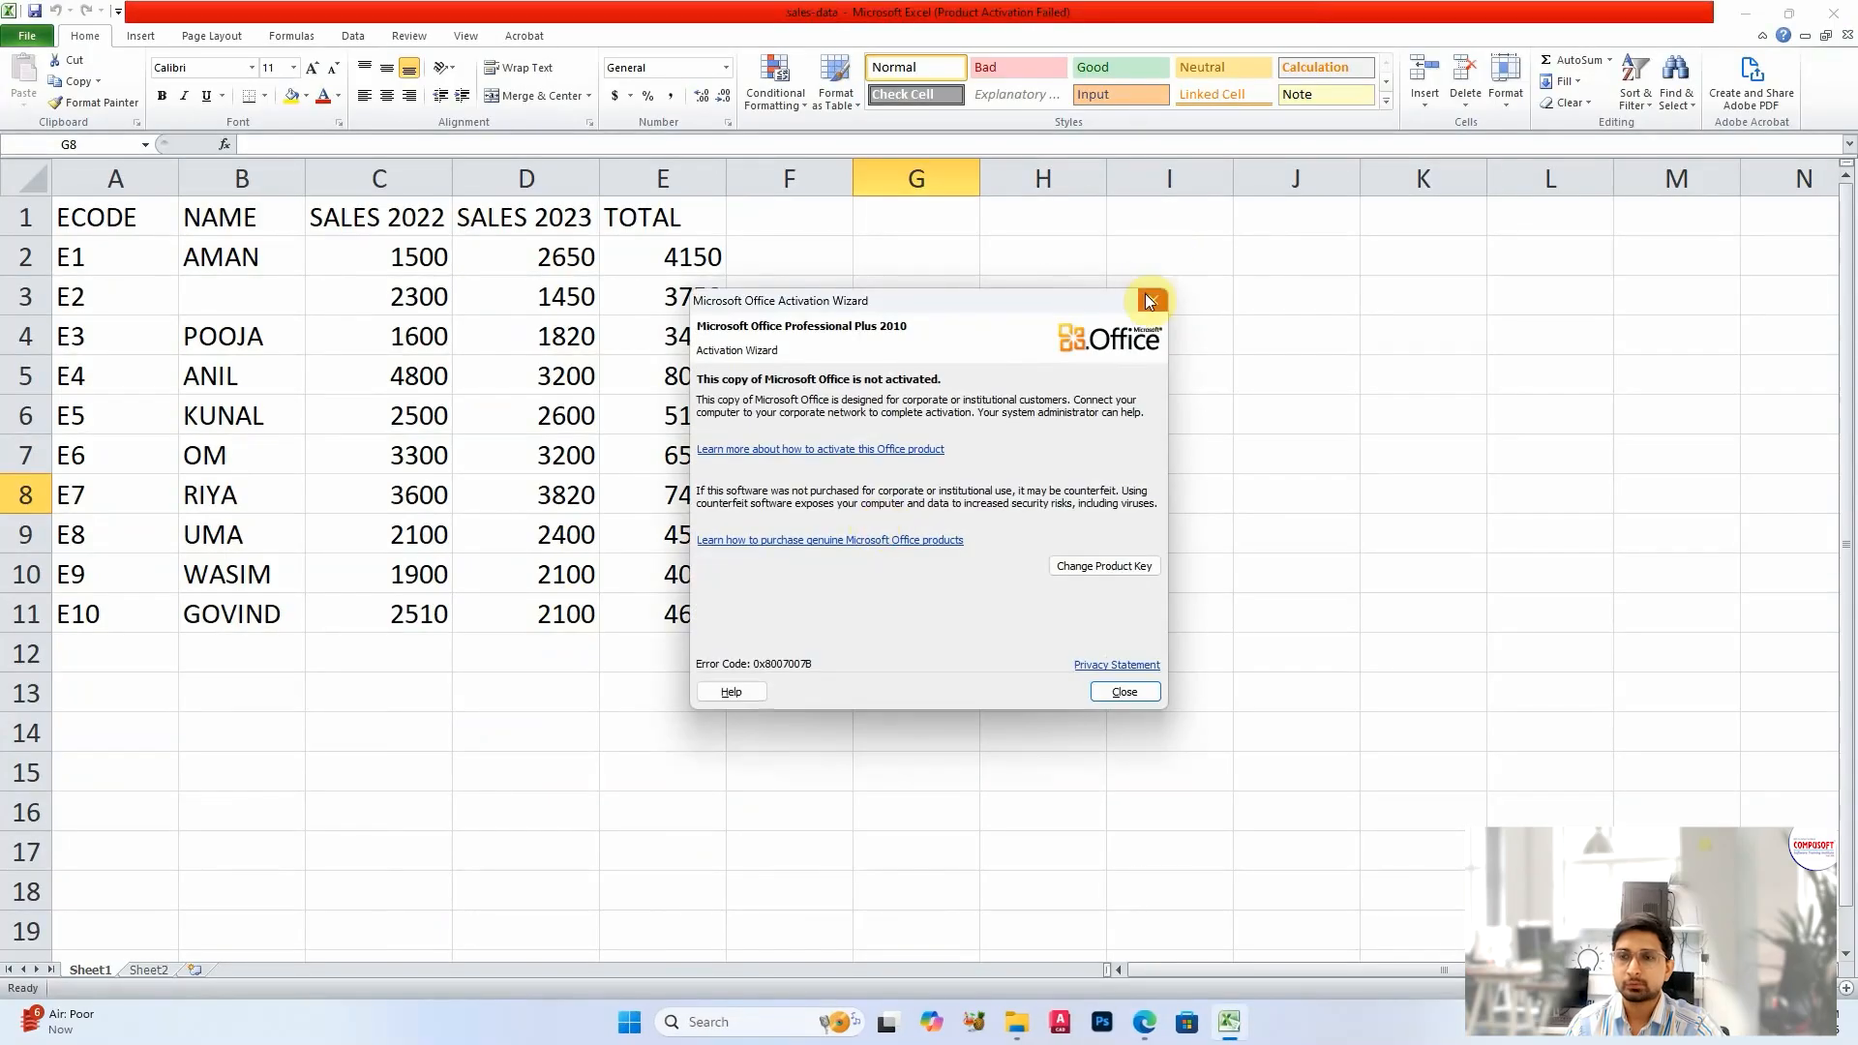
click(1146, 299)
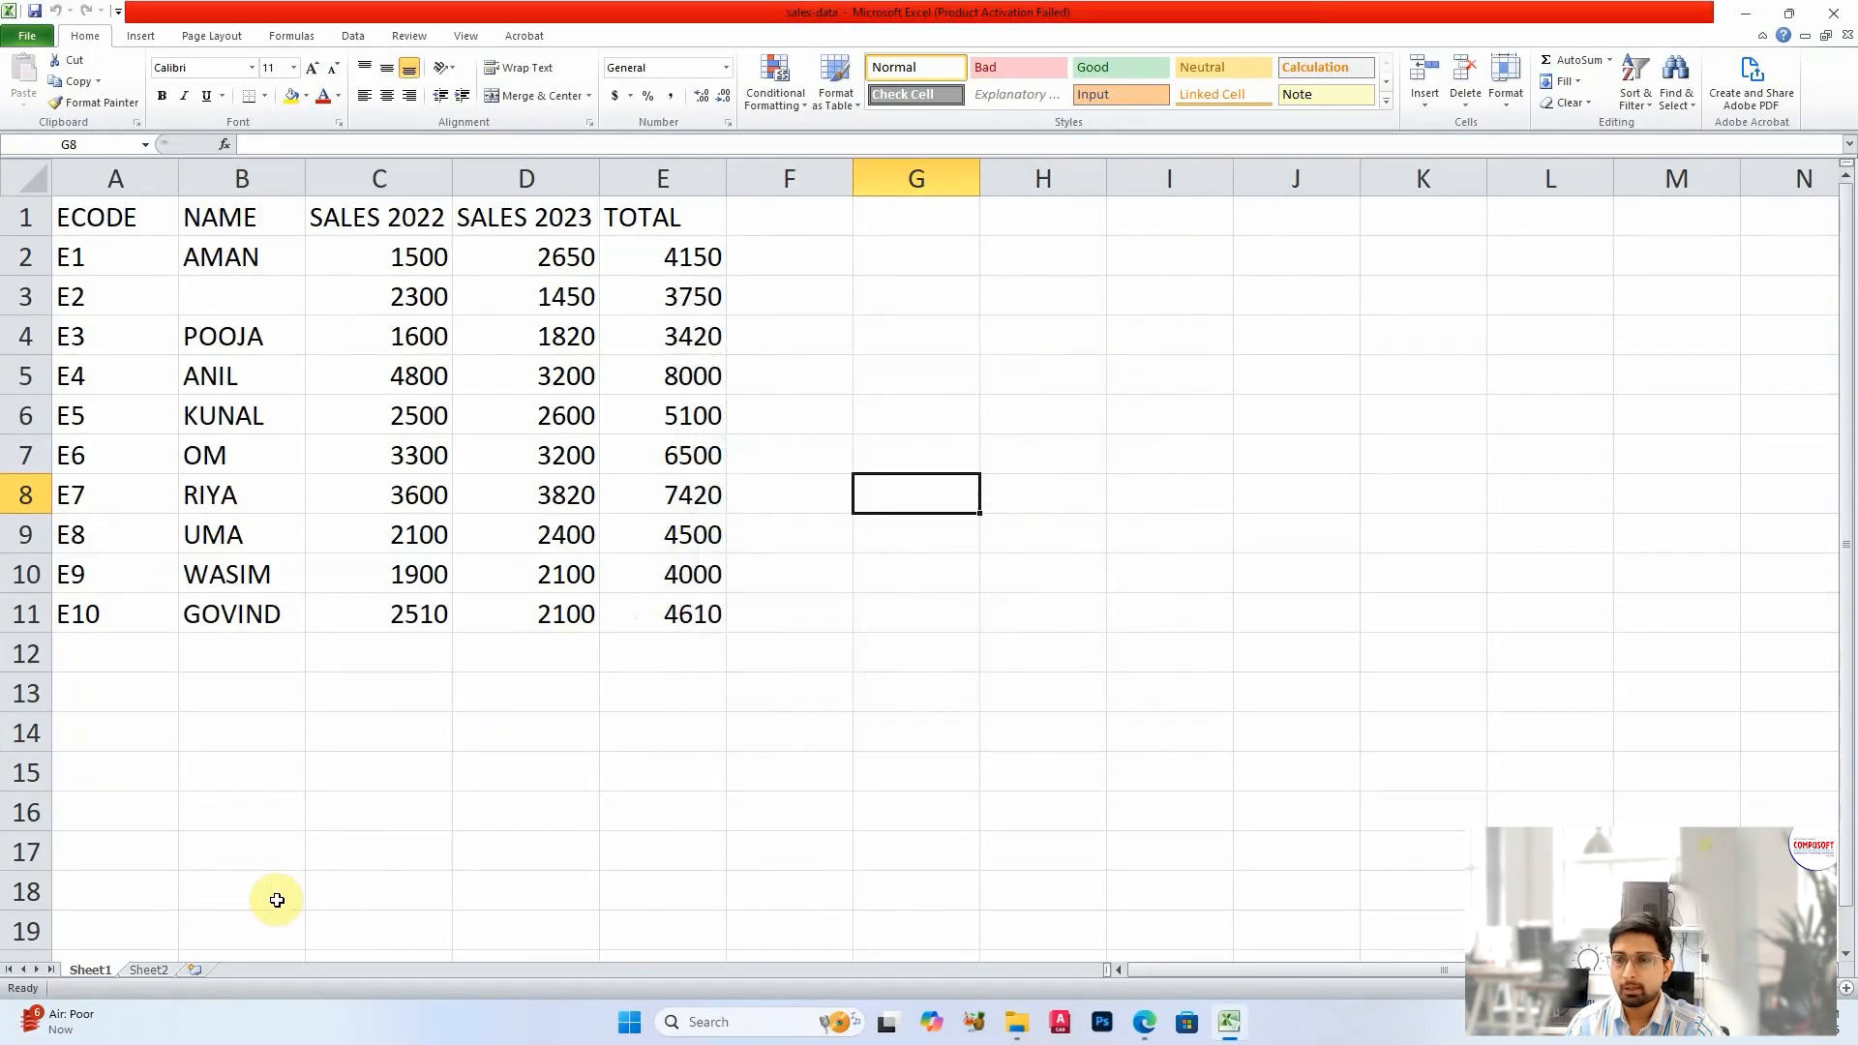
key(alt+Tab)
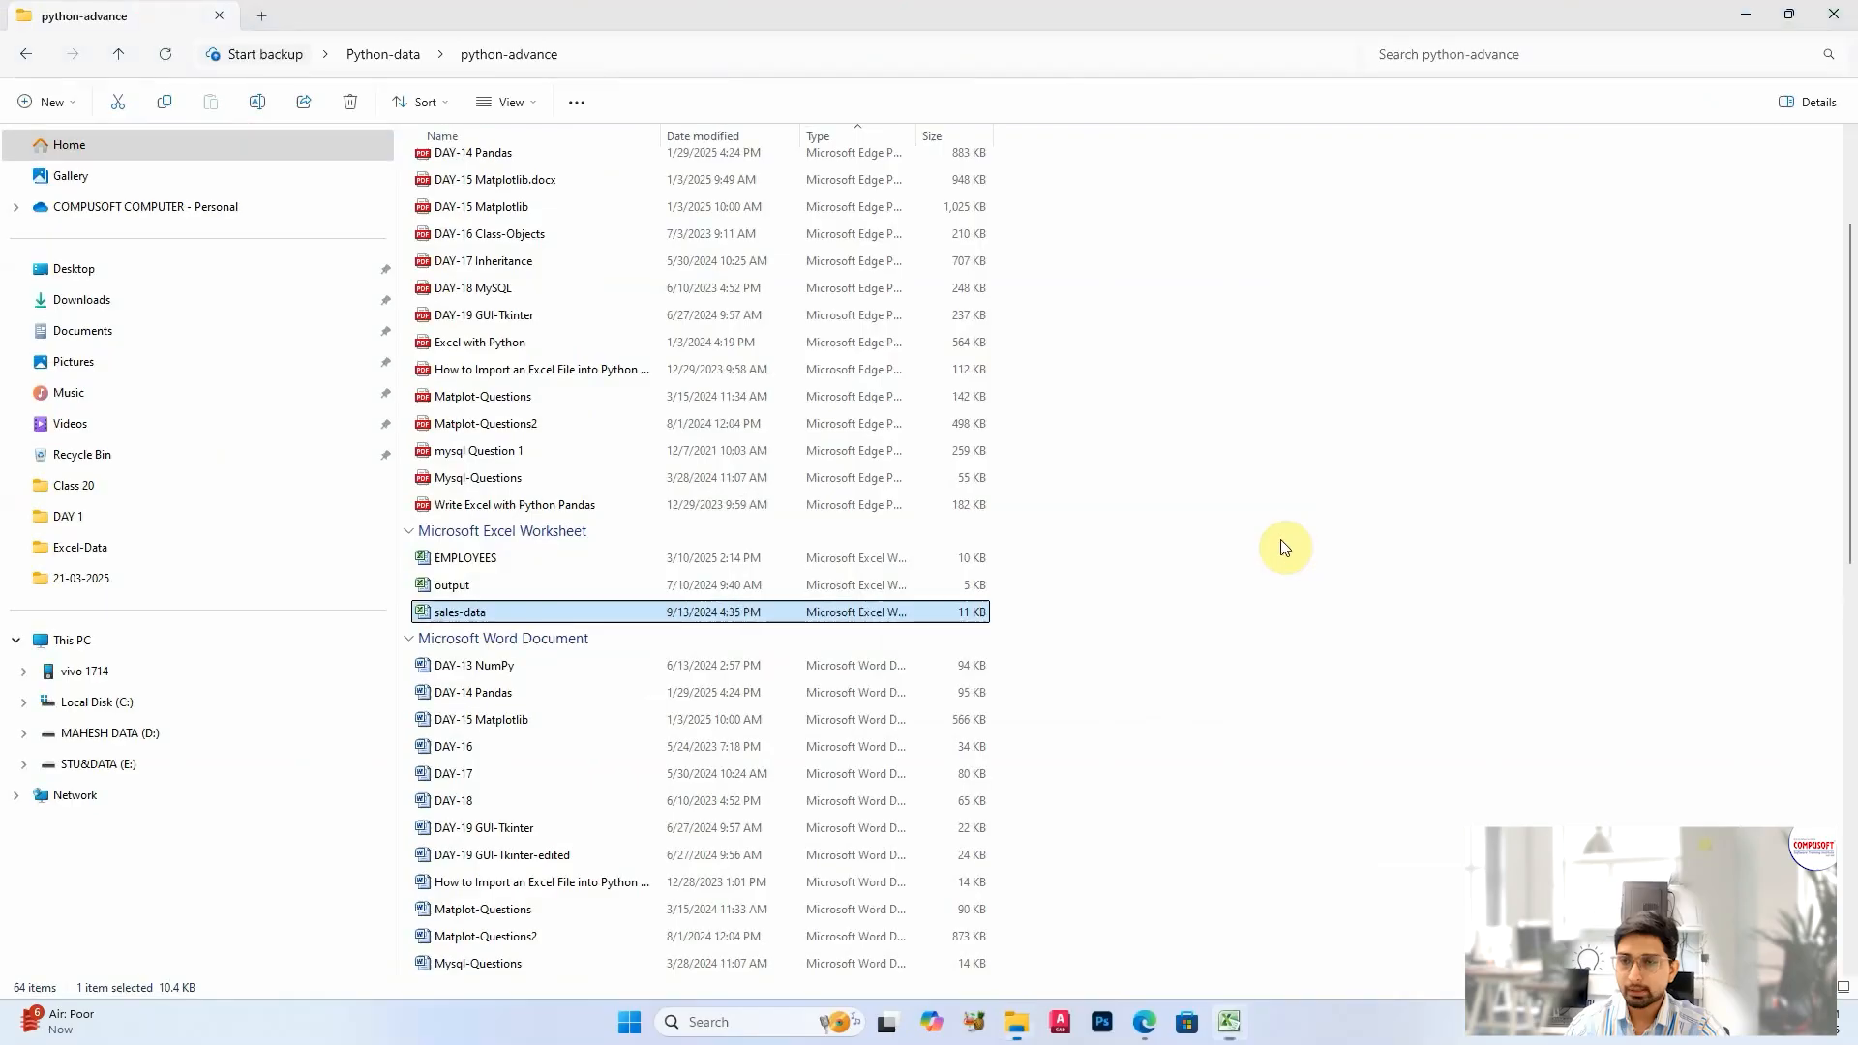
Step: Open the EMPLOYEES workbook and copy its employee table A1:F16
double_click(509, 557)
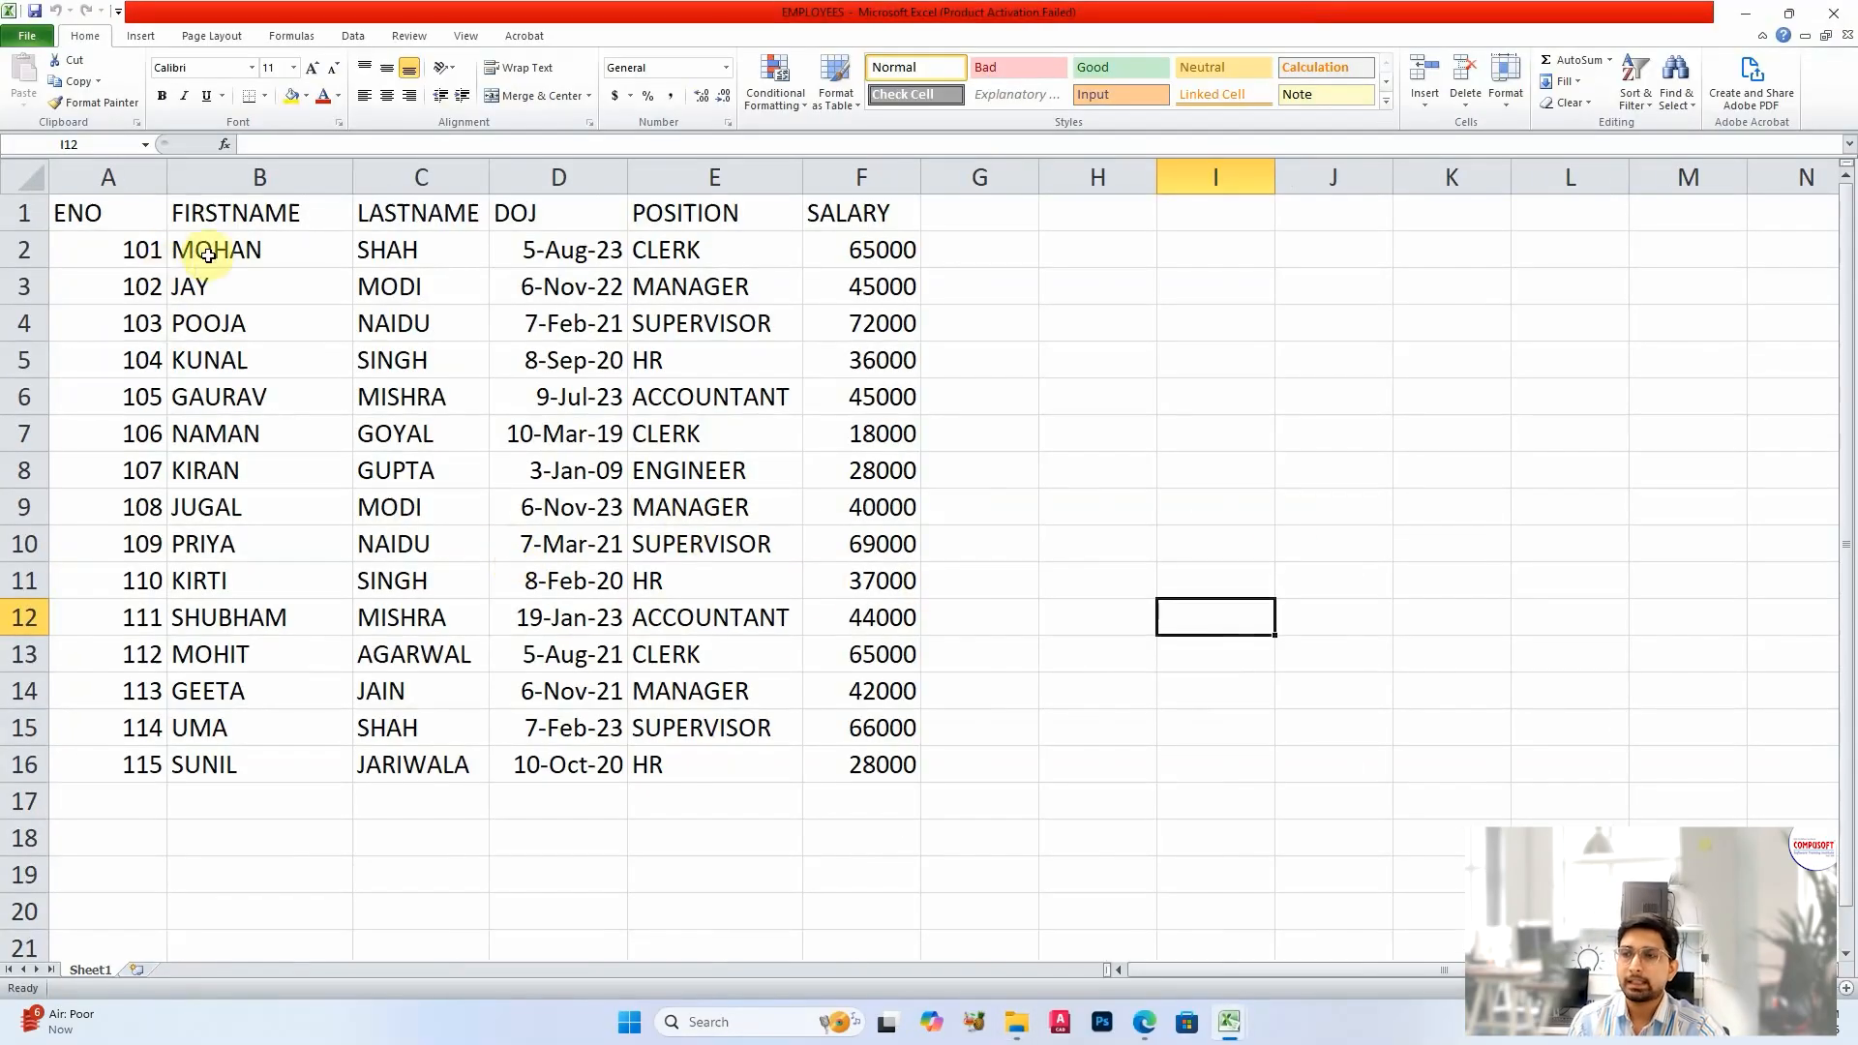
drag(111, 226, 869, 757)
key(ctrl+c)
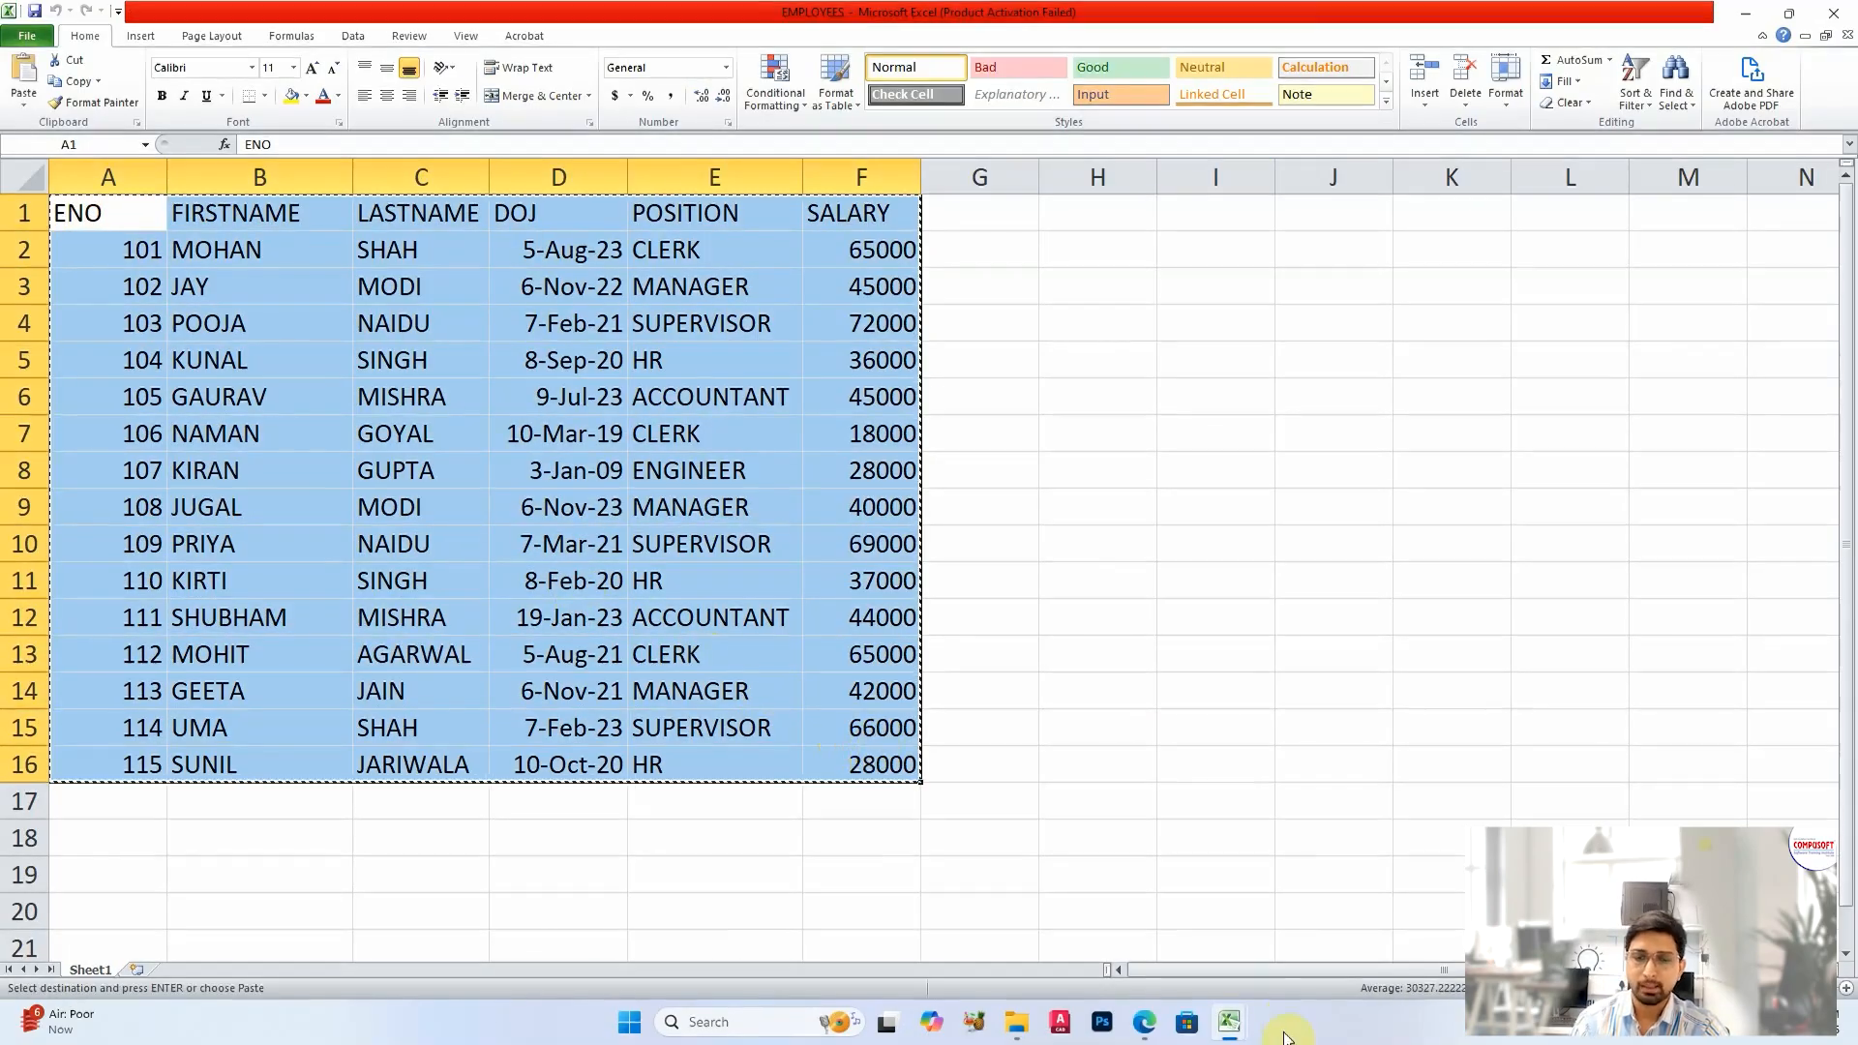
Step: Switch back to the Class 2 workbook in the browser, add a new sheet and paste the employee table at B2
mouse_move(1231, 1032)
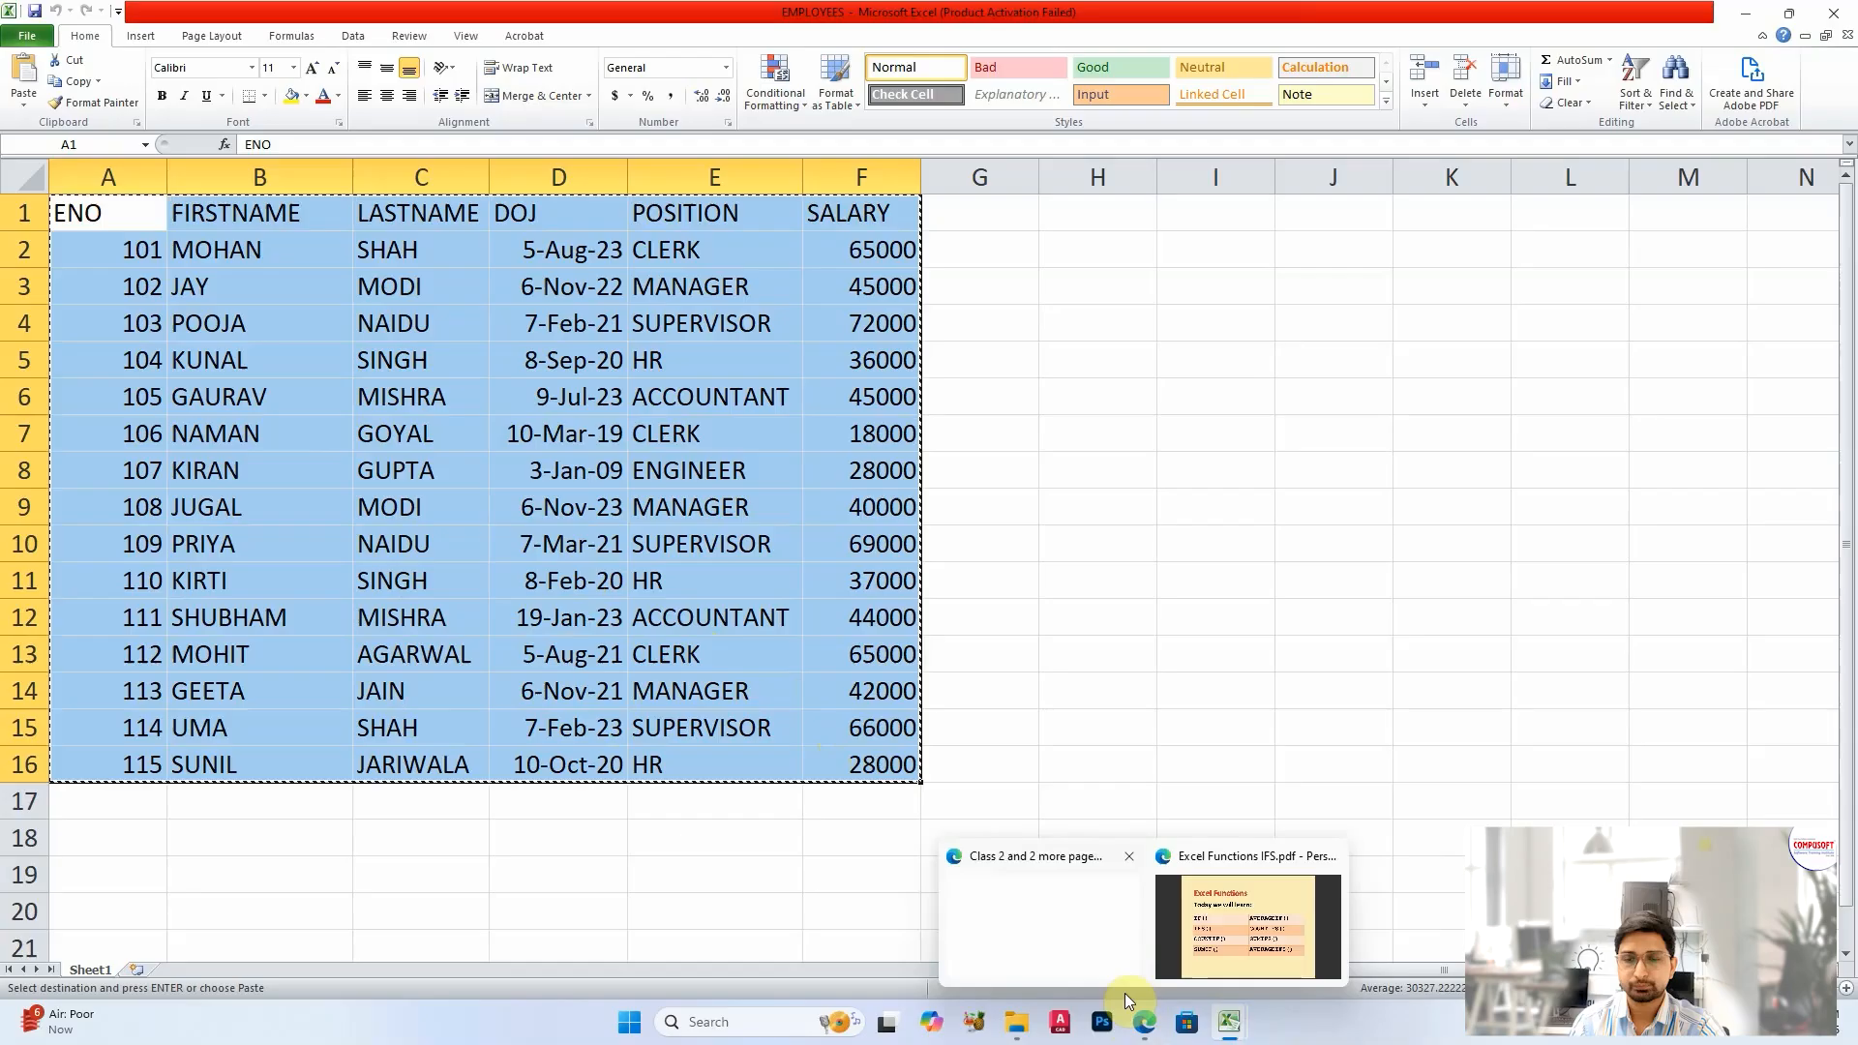
click(1113, 924)
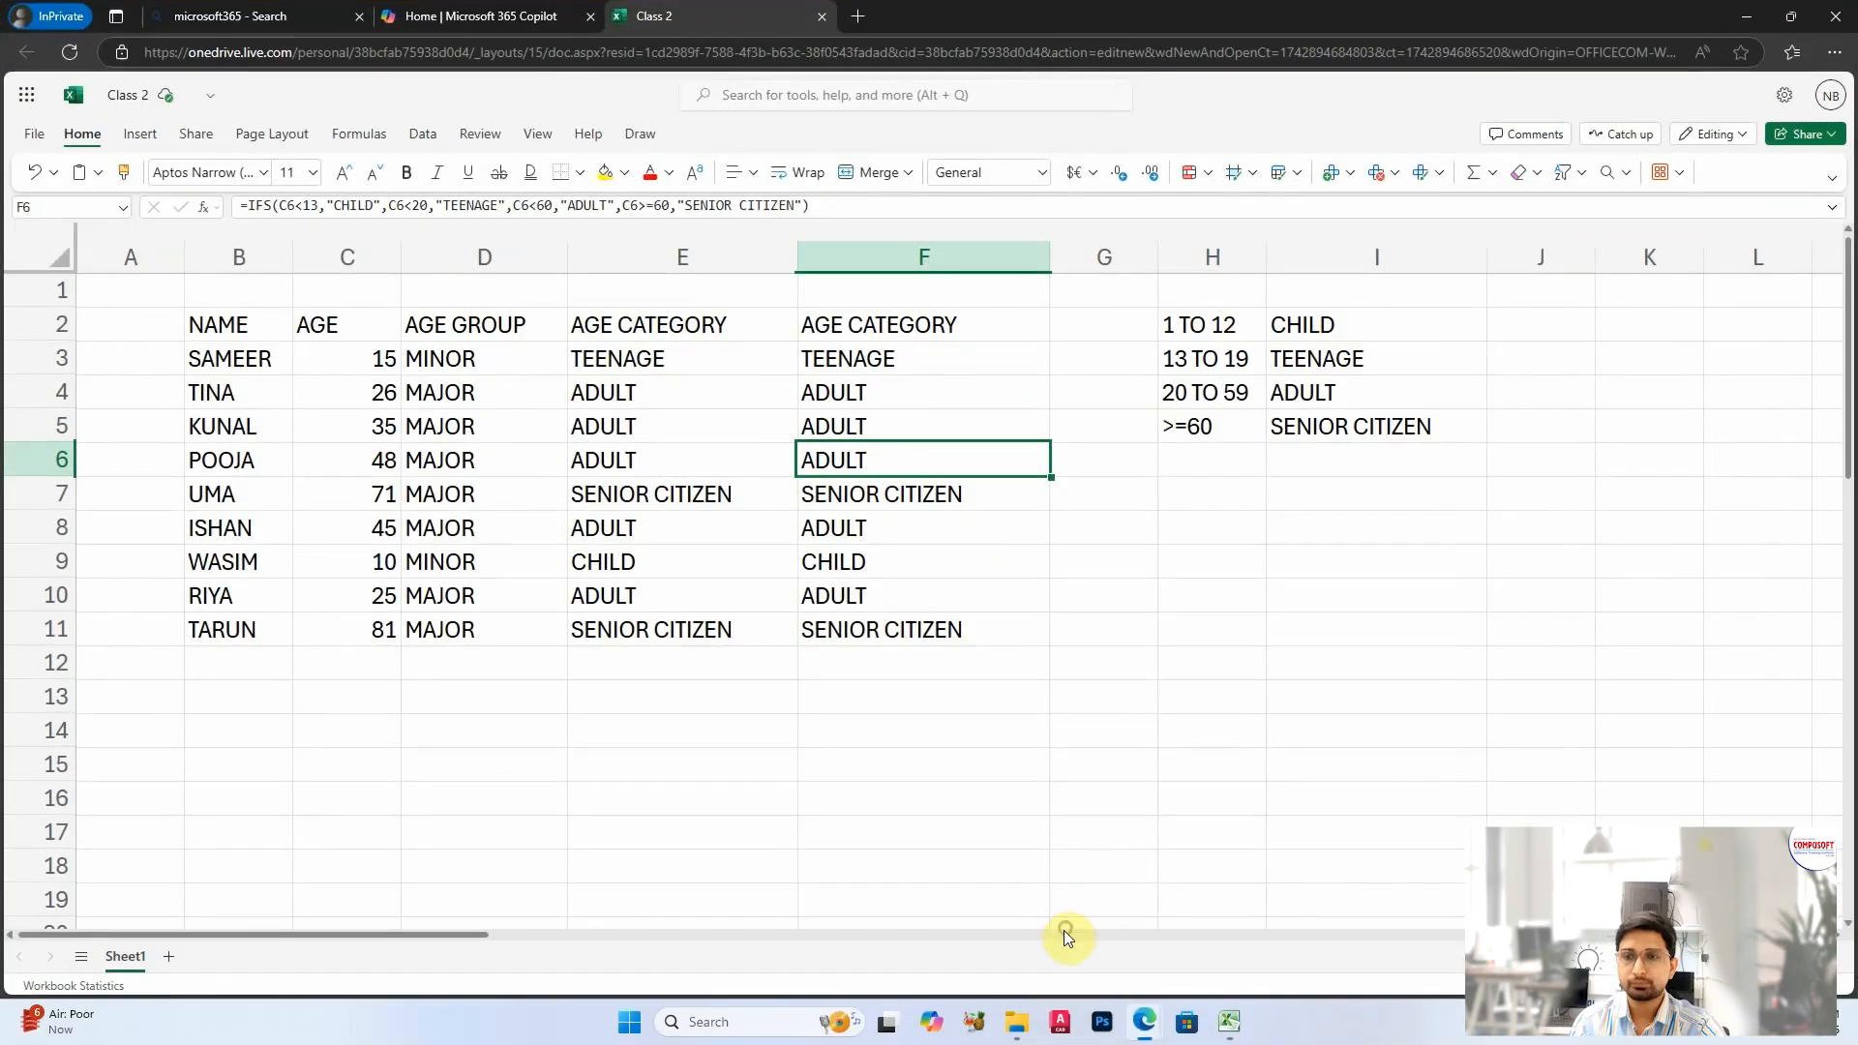
click(170, 956)
scroll(736, 537, right, 3)
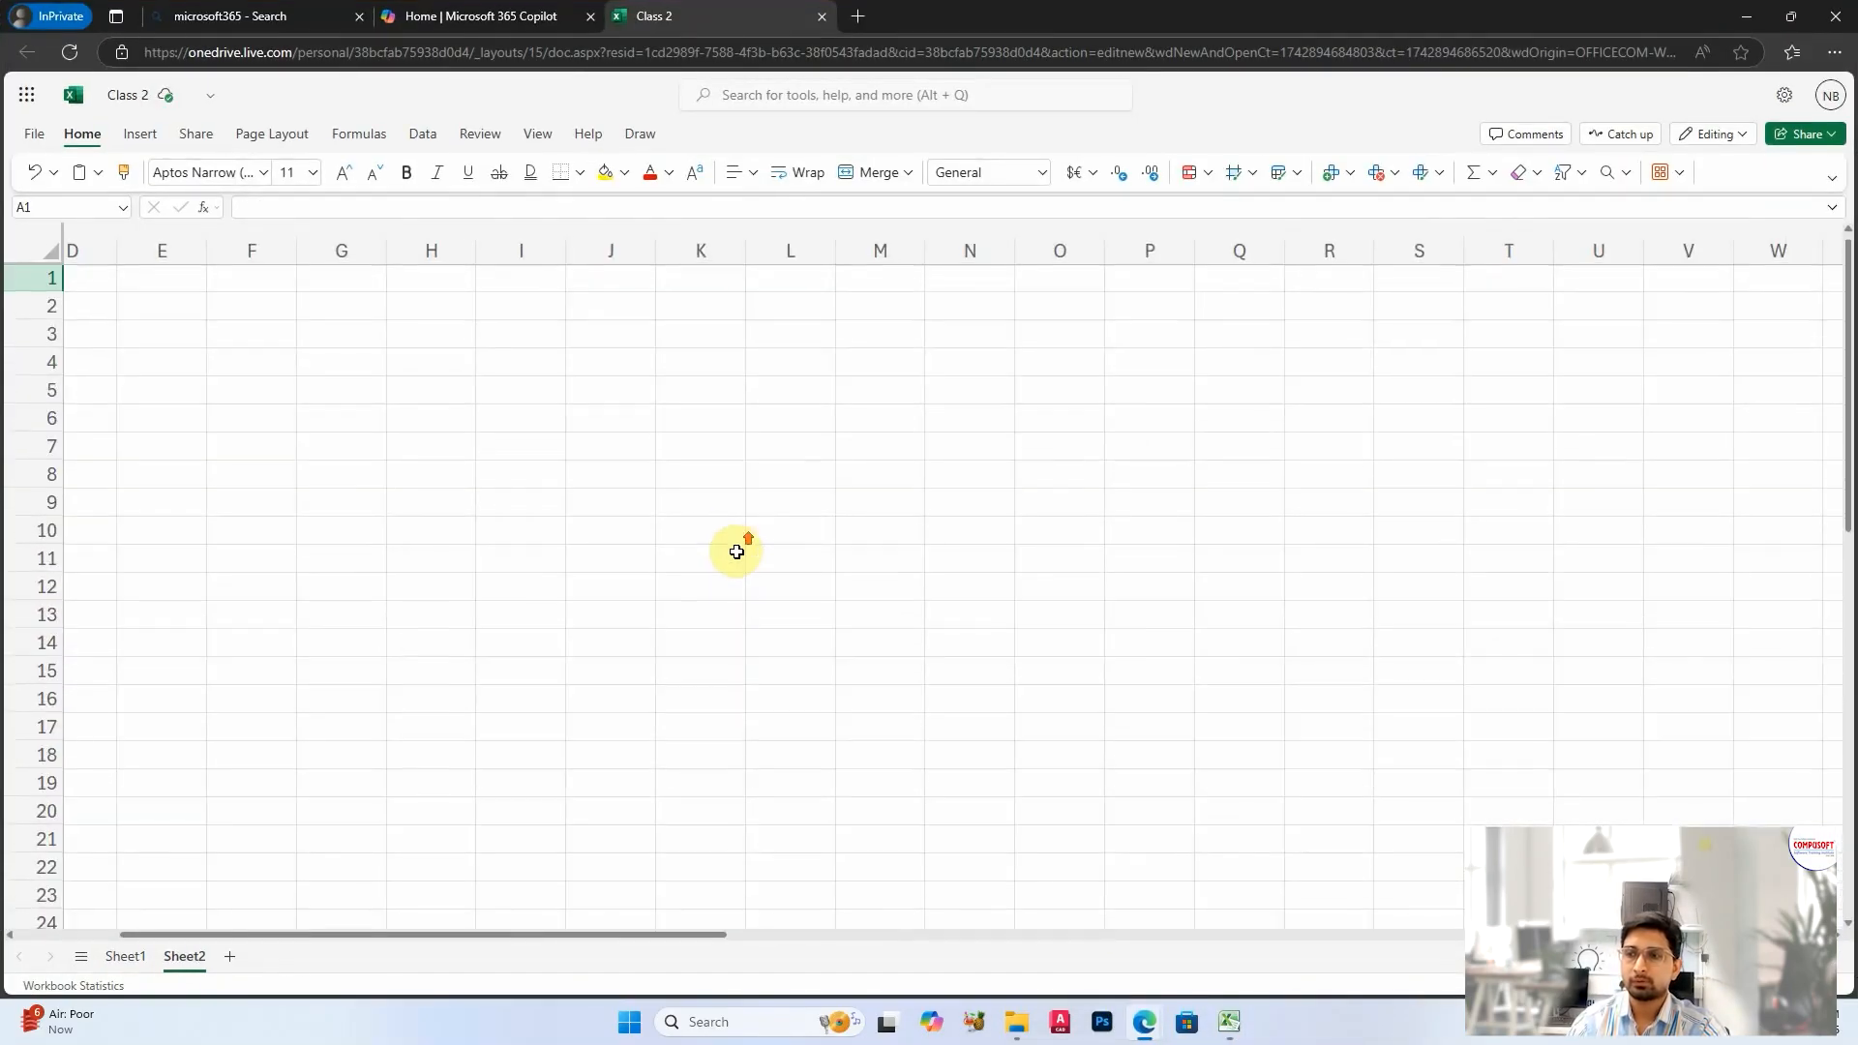
scroll(287, 944, left, 3)
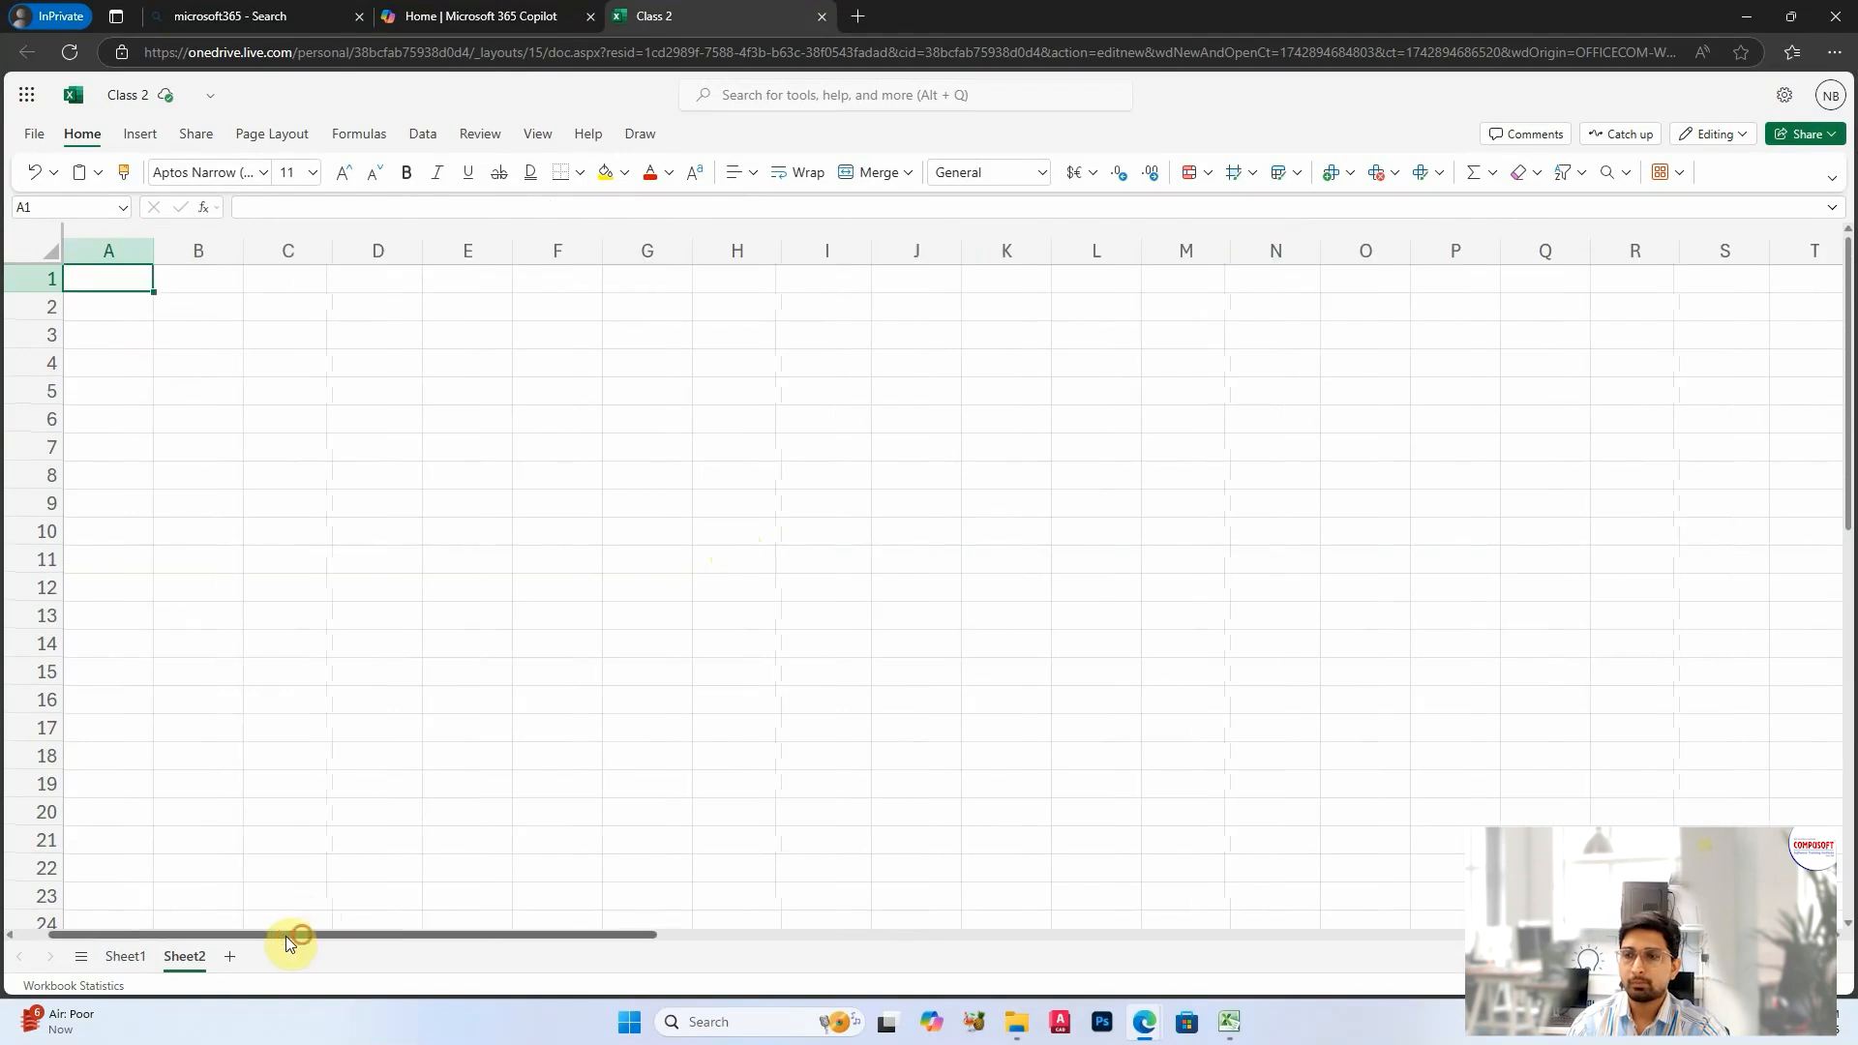
click(198, 308)
key(ctrl+v)
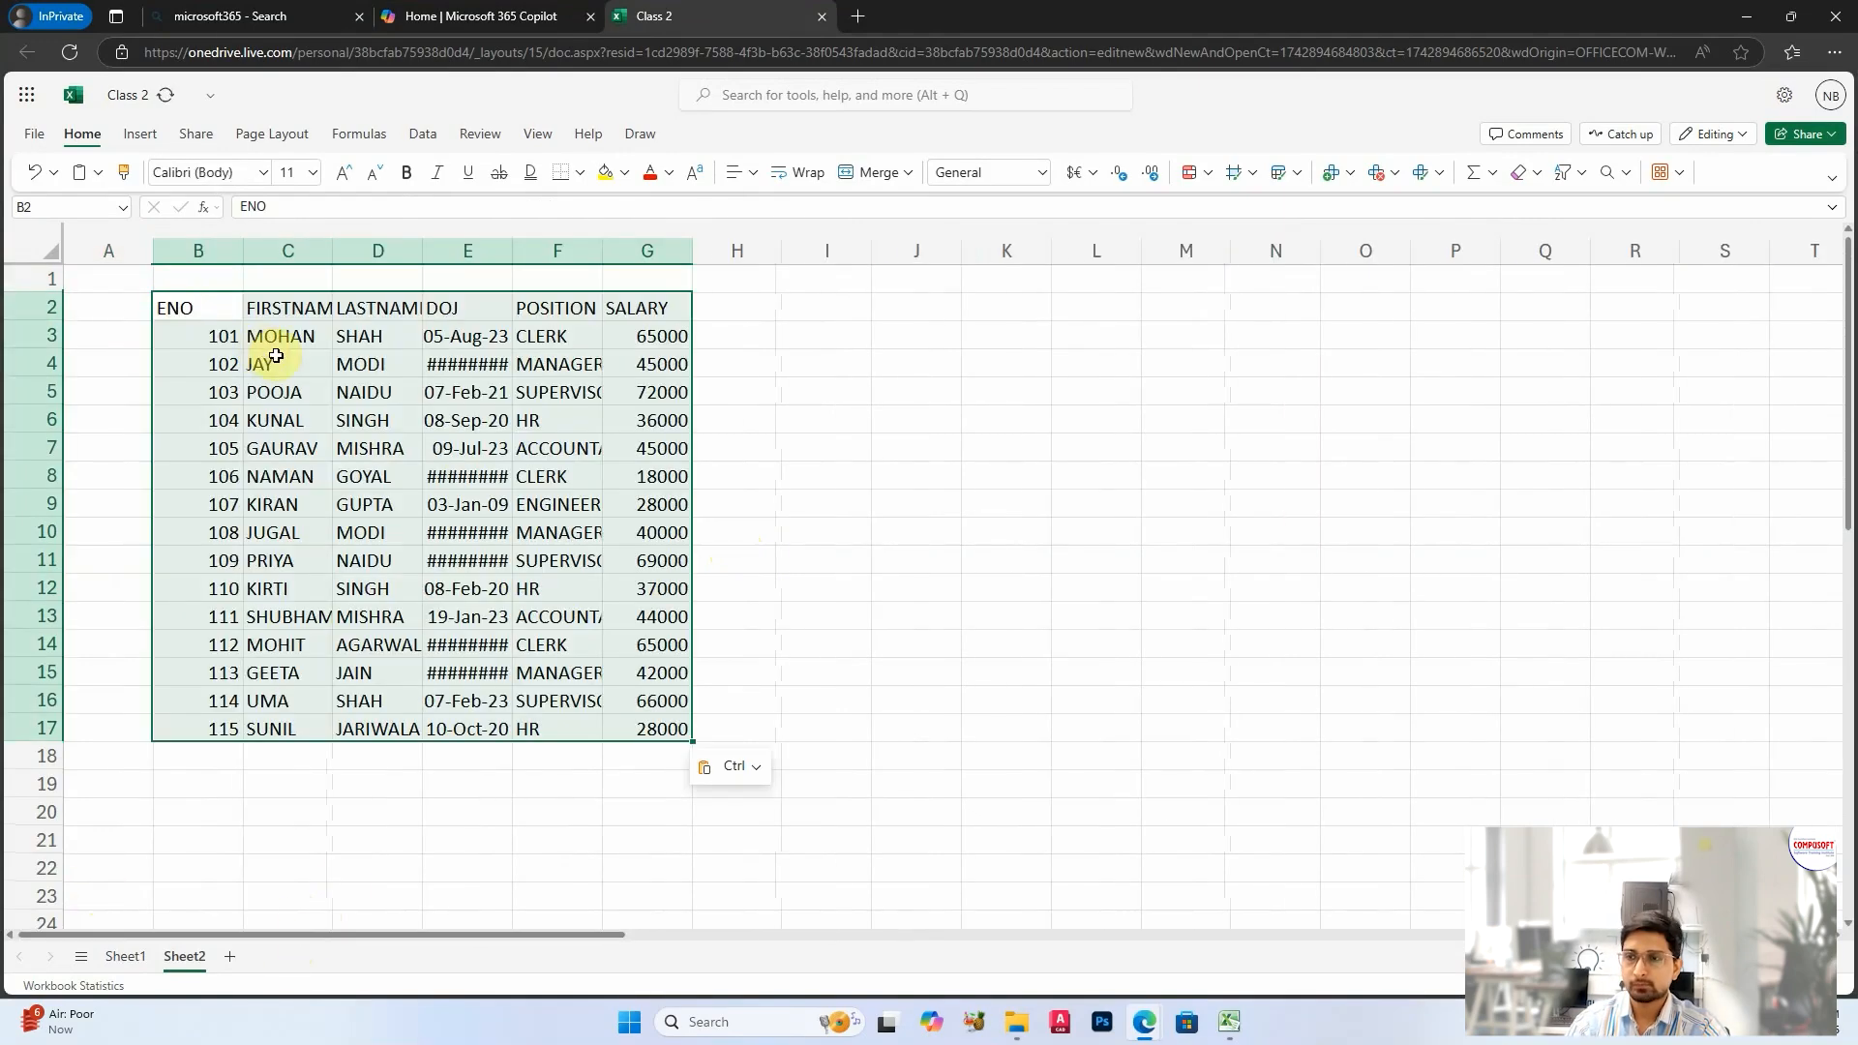
Step: Fit the widths of the DOJ and POSITION columns to their contents
double_click(513, 251)
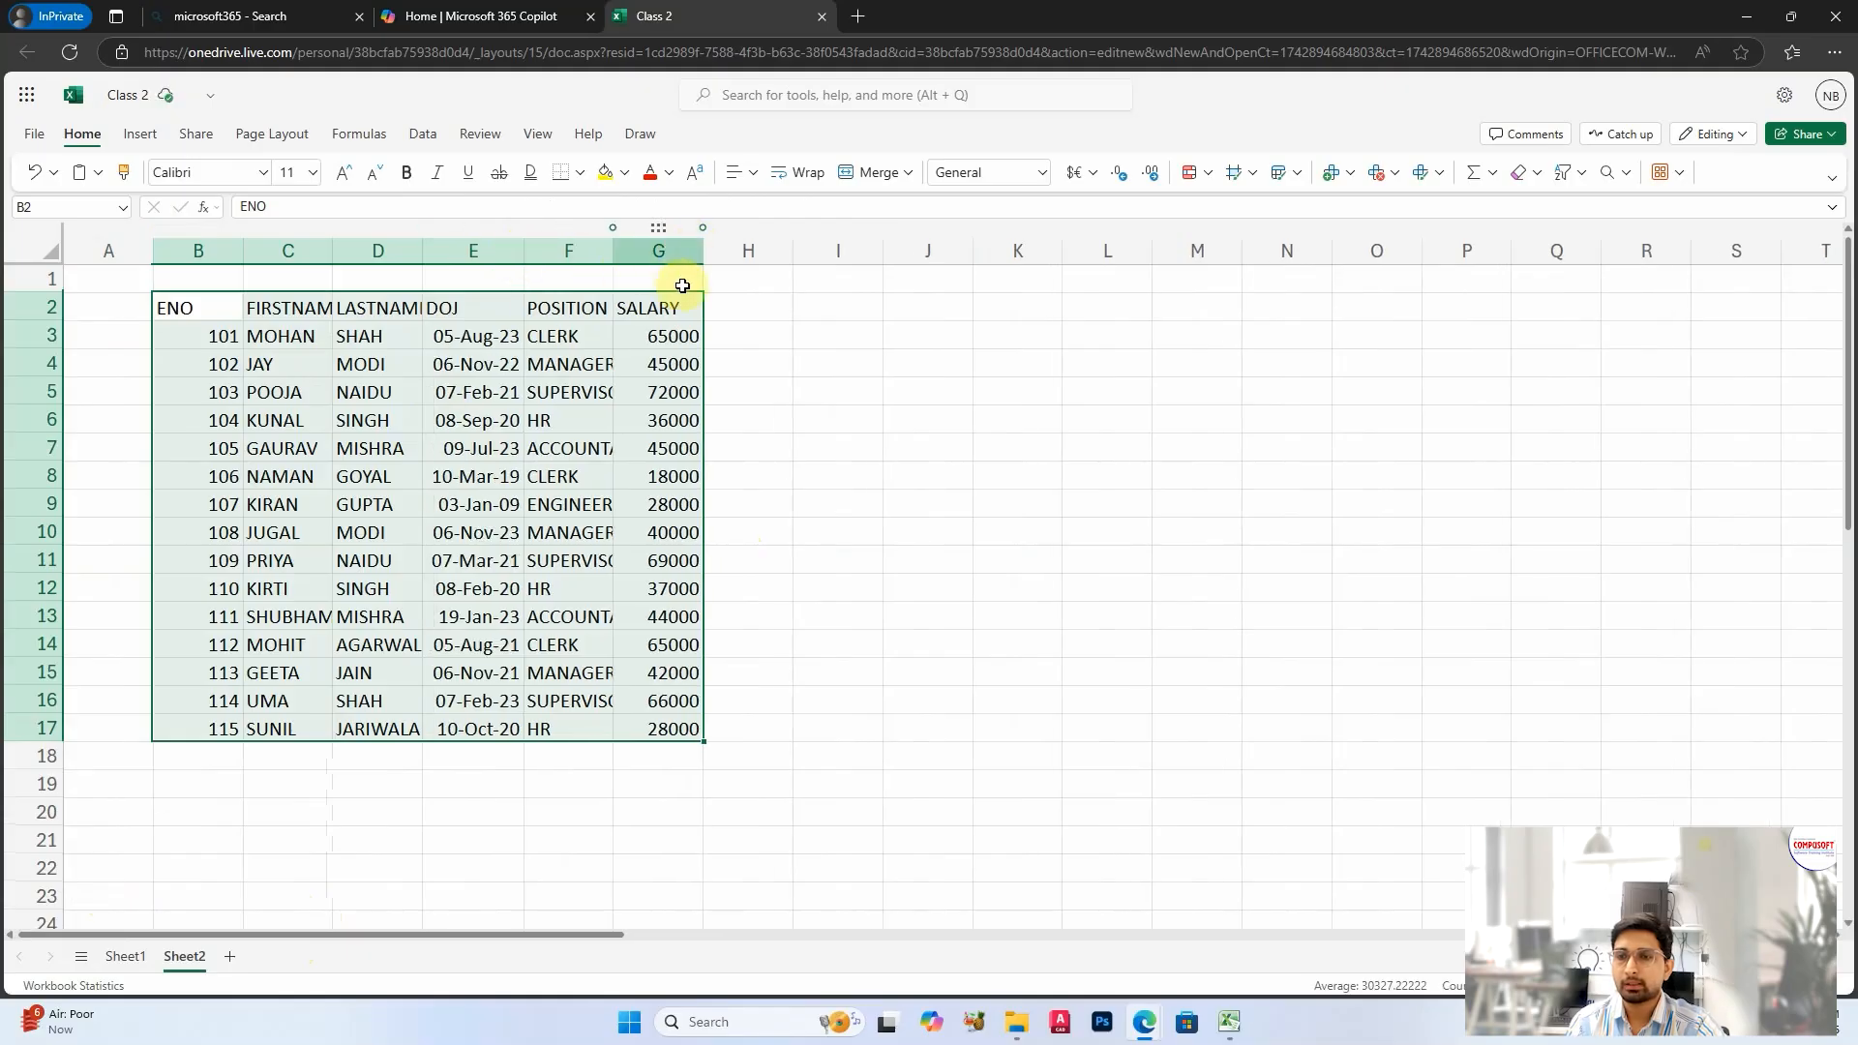
double_click(612, 251)
click(525, 451)
Step: Apply all borders to the employee table B2:G17
drag(179, 308, 709, 721)
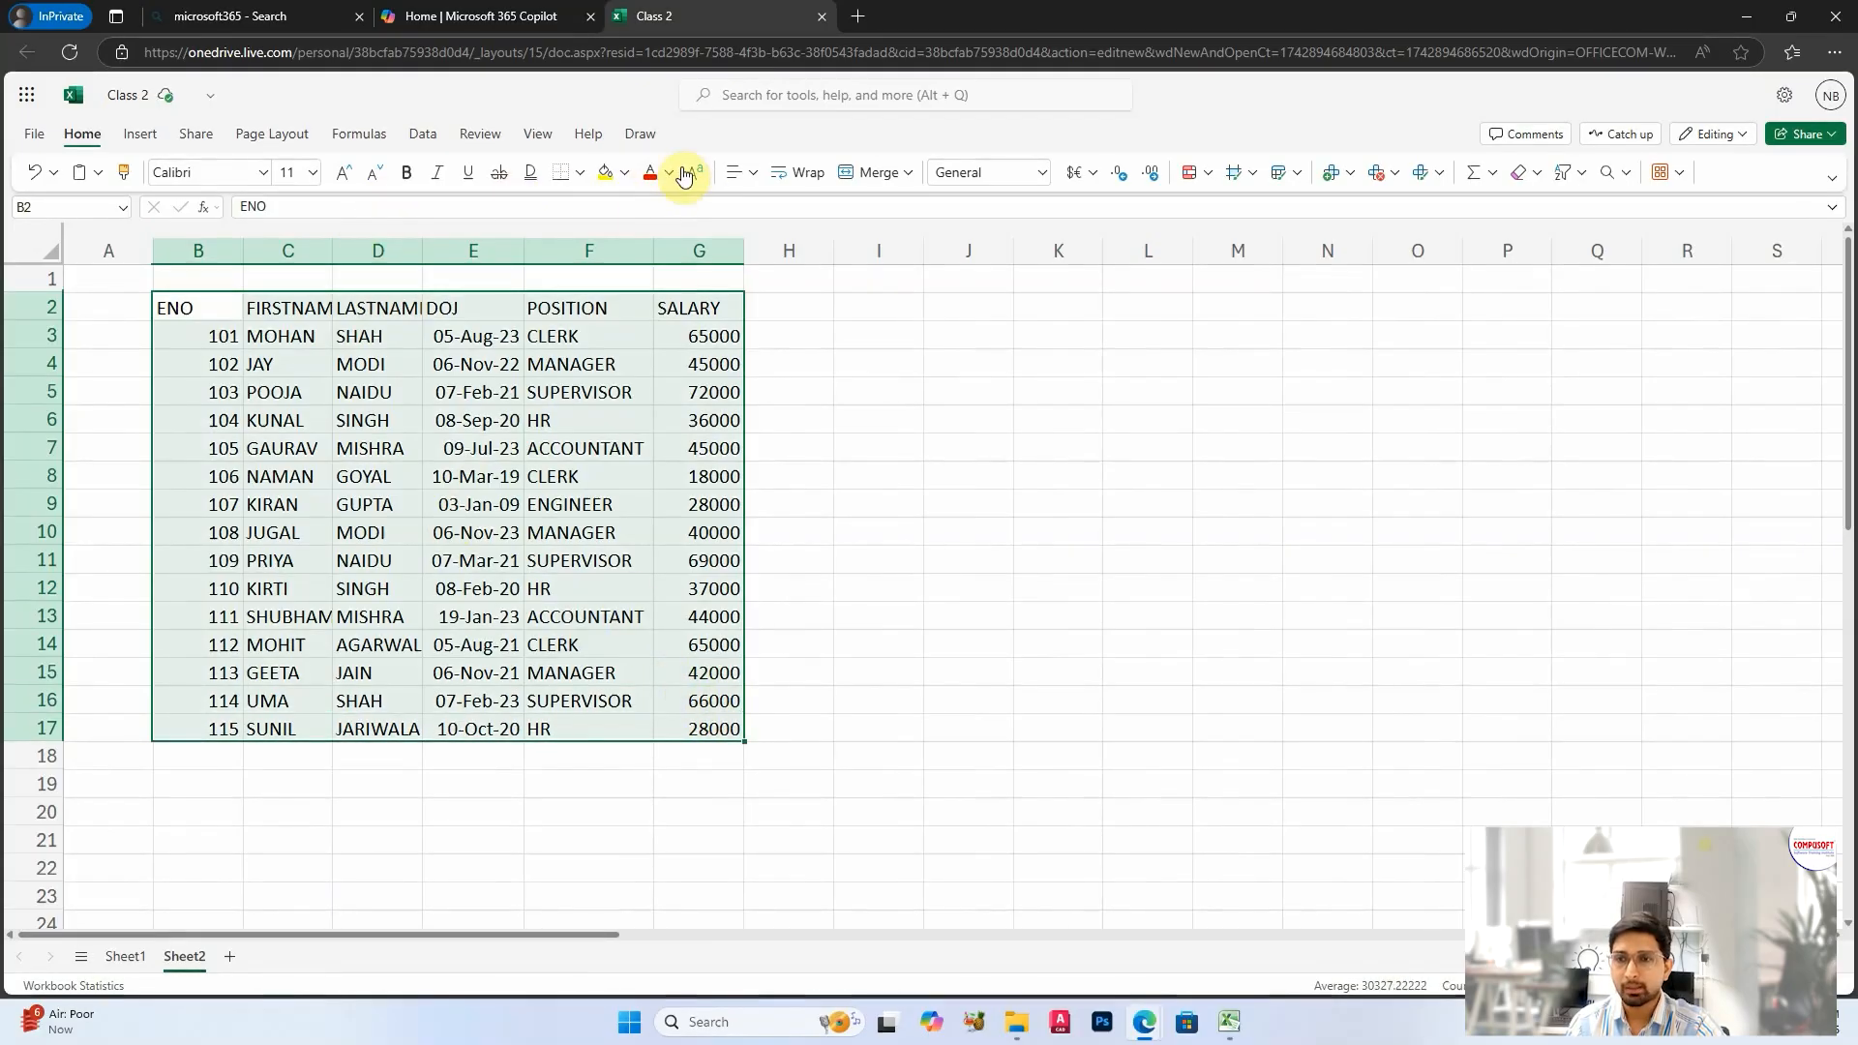
click(578, 179)
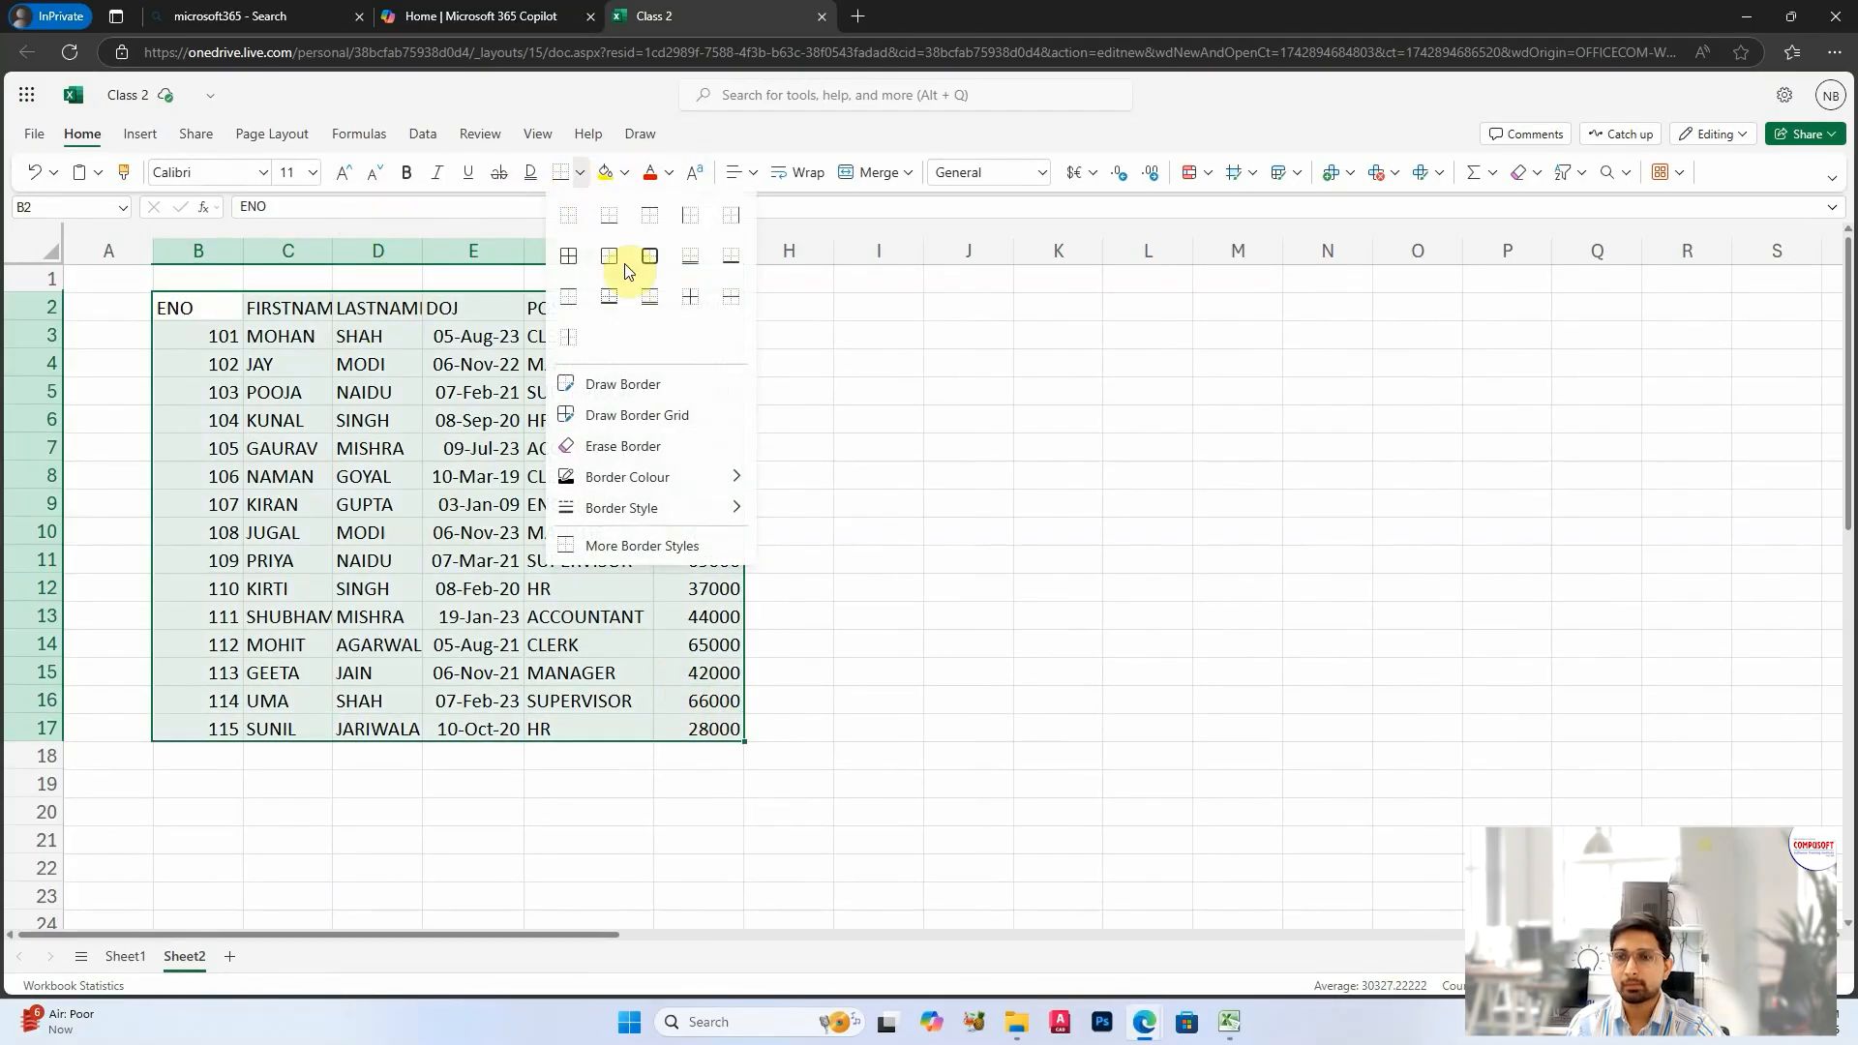
click(565, 259)
click(406, 420)
Step: Try to adjust the widths of all columns on the sheet together, and fit the DOJ column to its contents
click(58, 250)
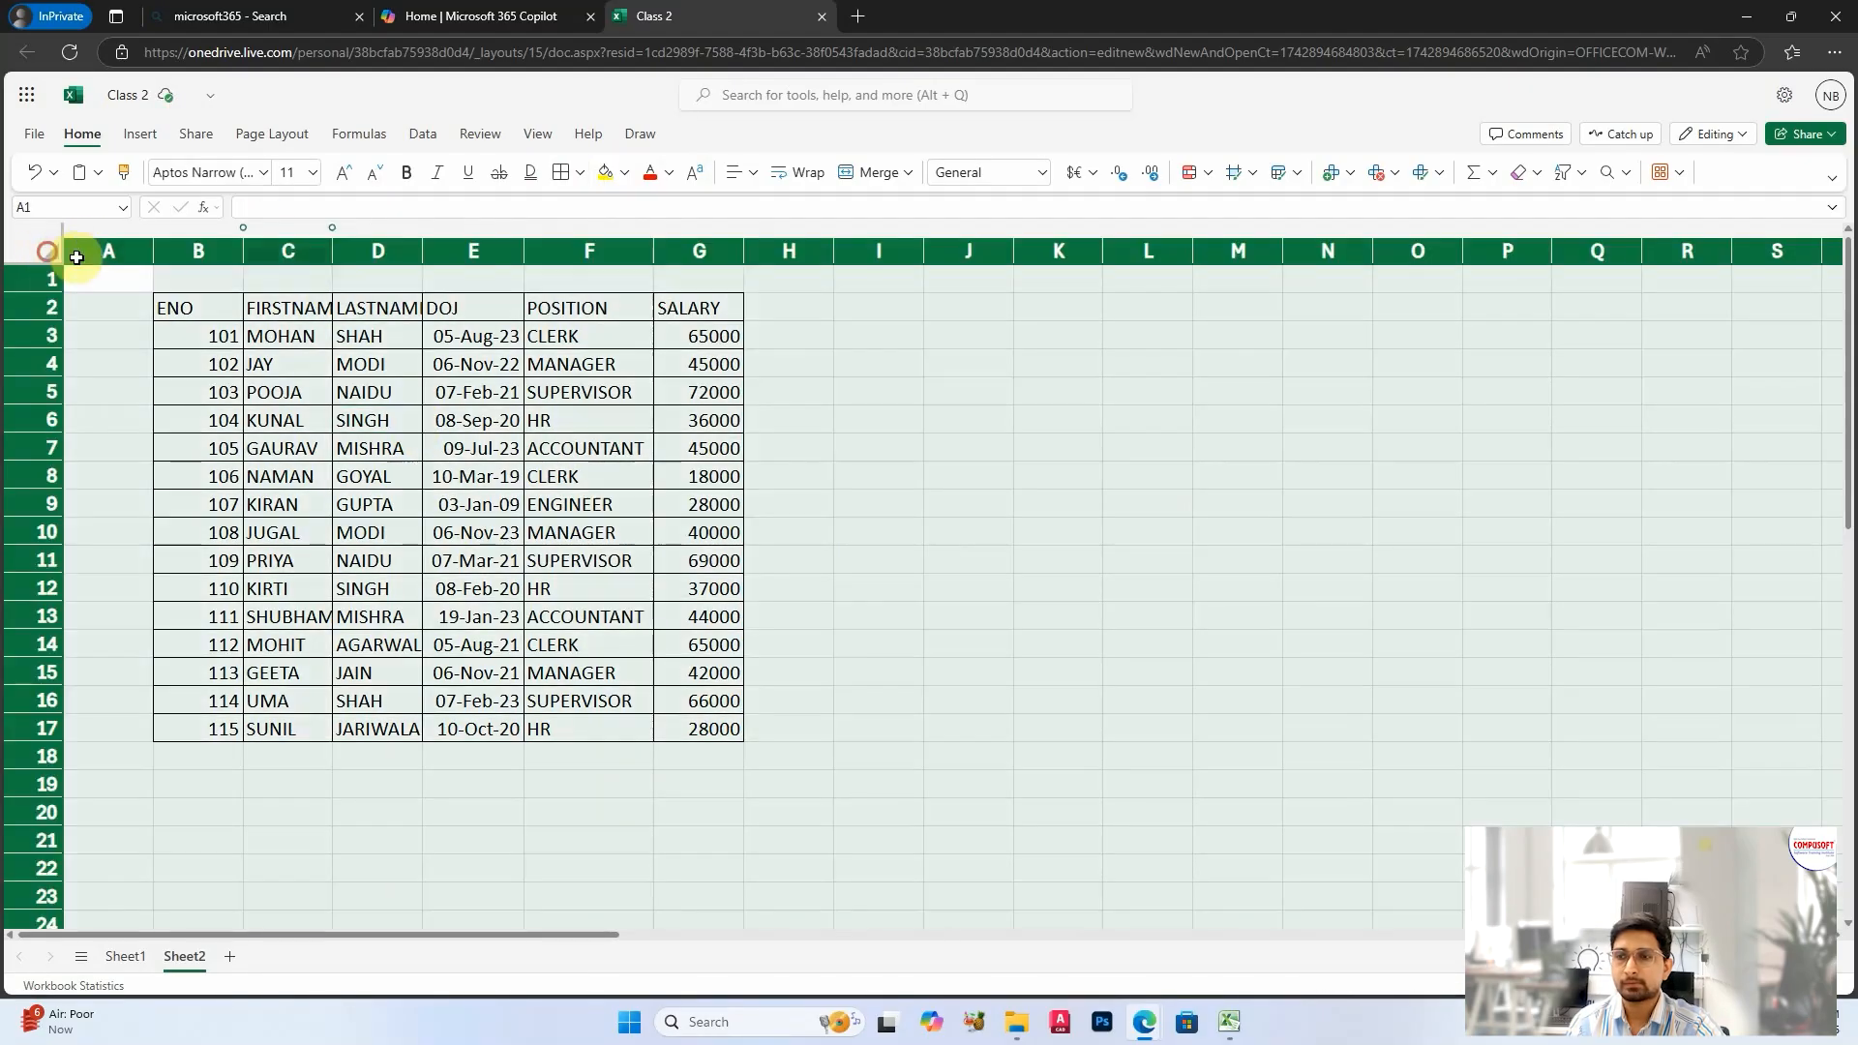
click(766, 477)
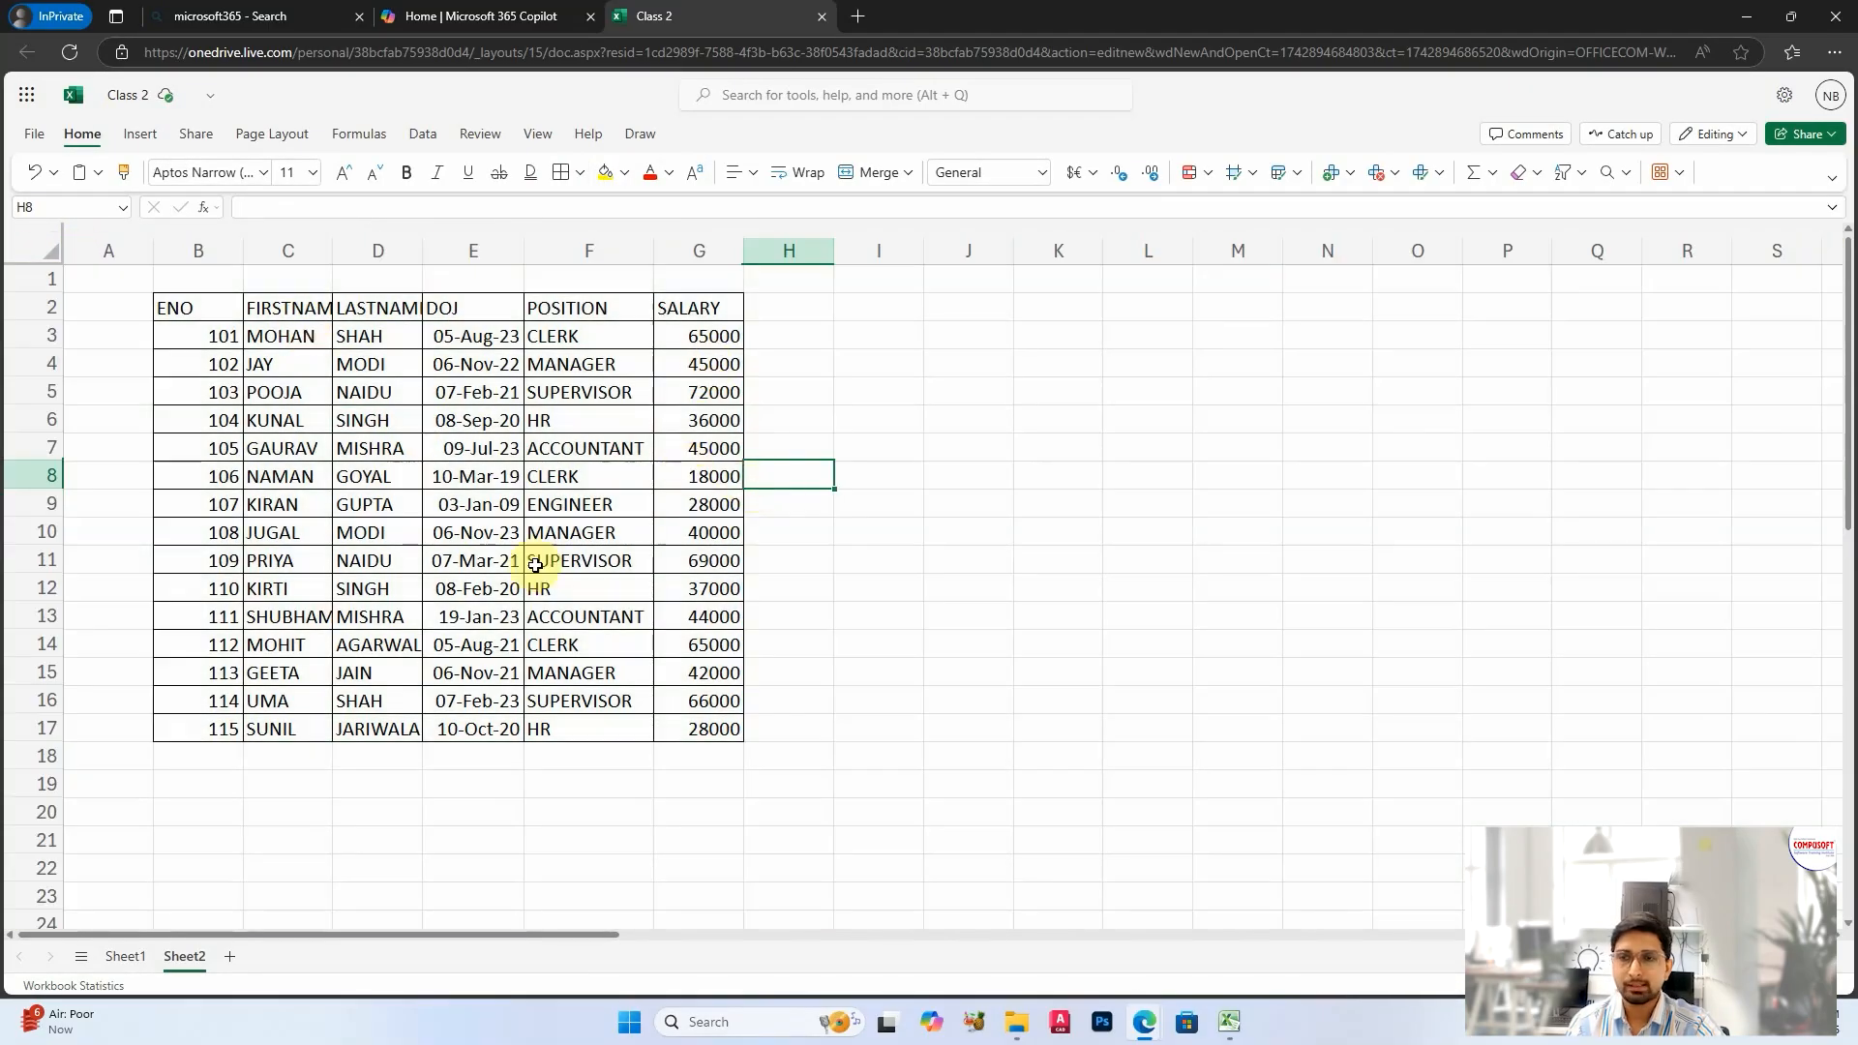
click(51, 241)
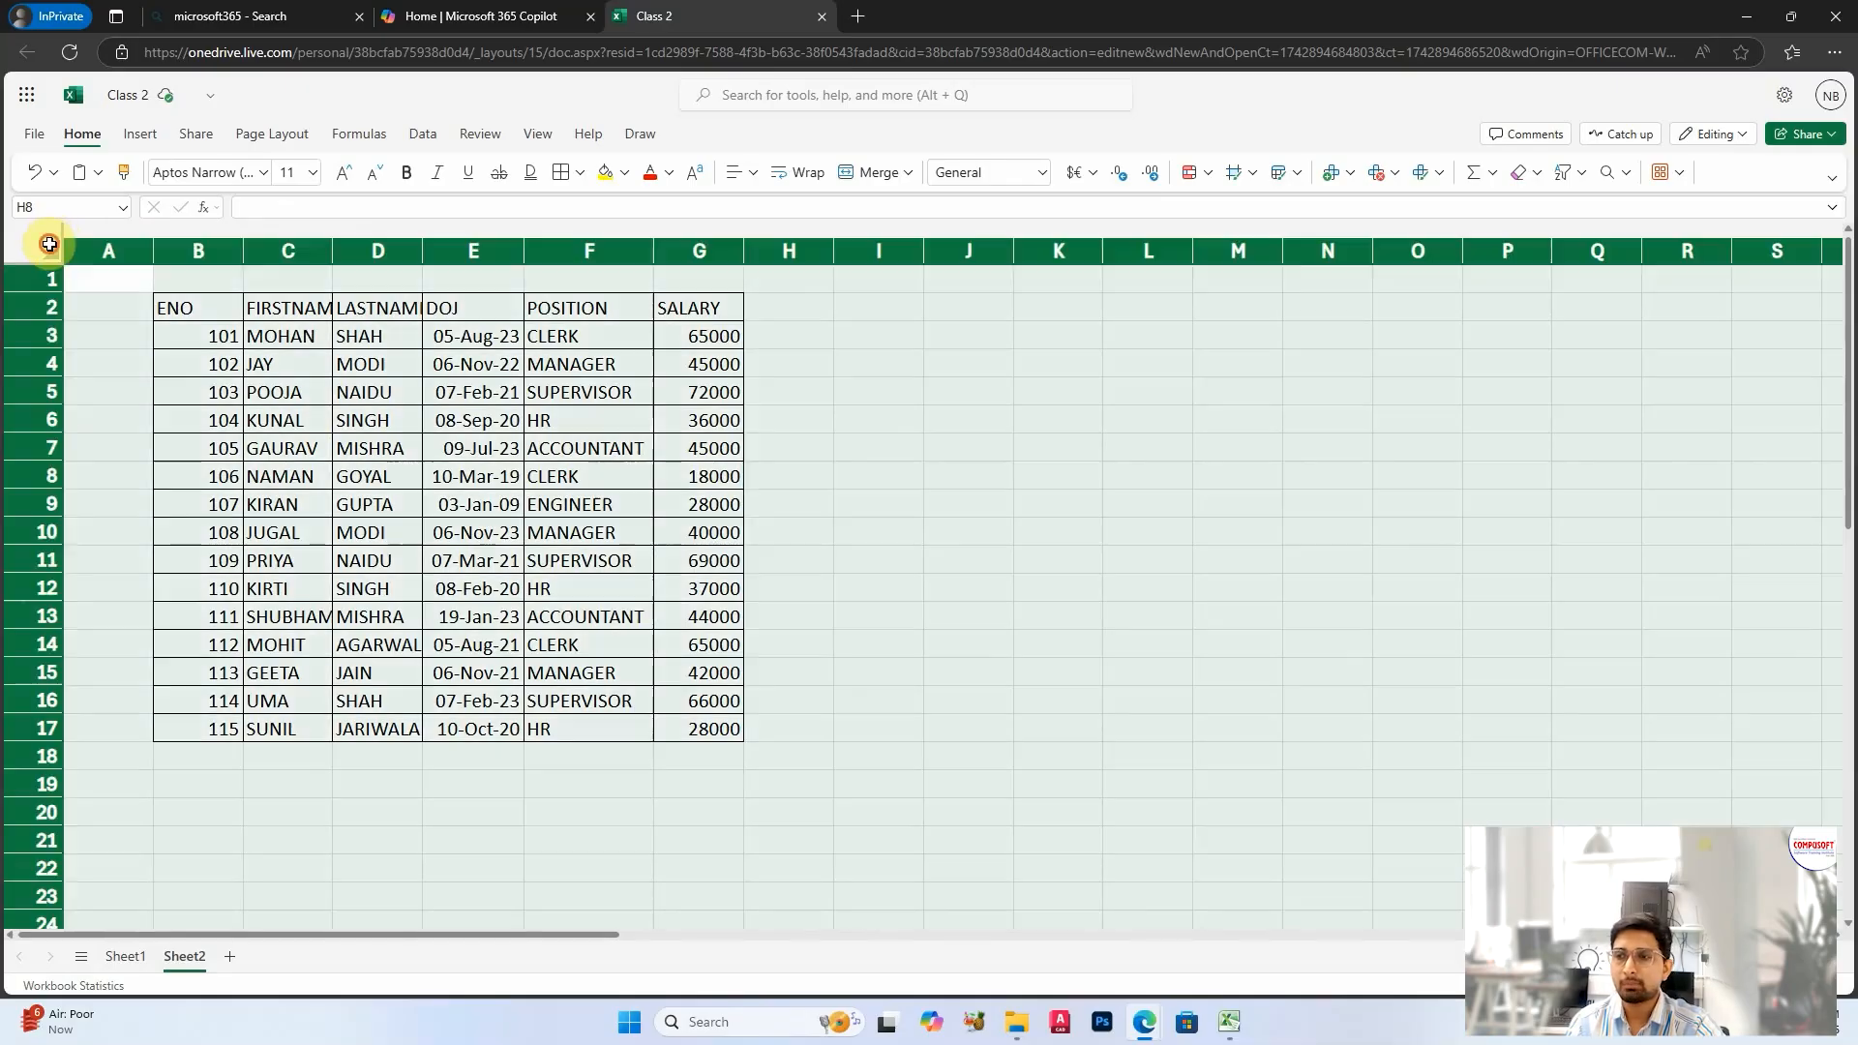
drag(419, 252, 427, 252)
click(510, 371)
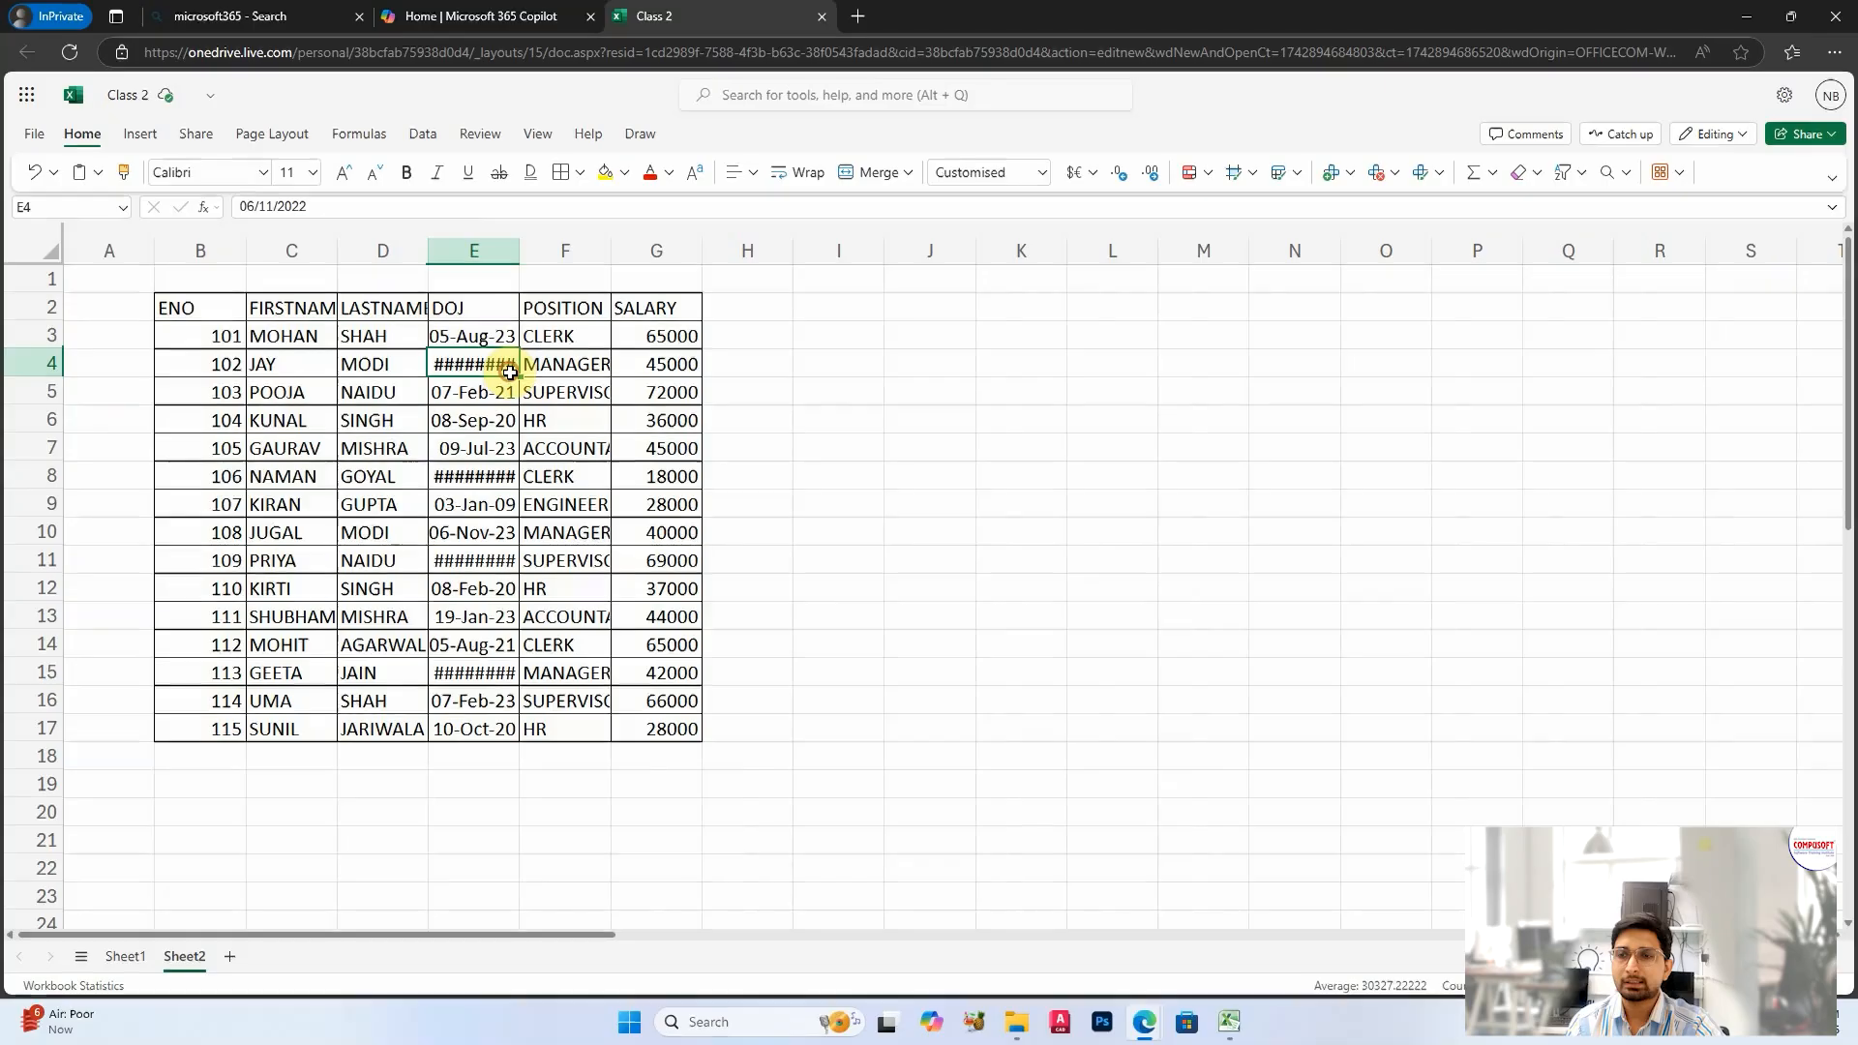
double_click(513, 252)
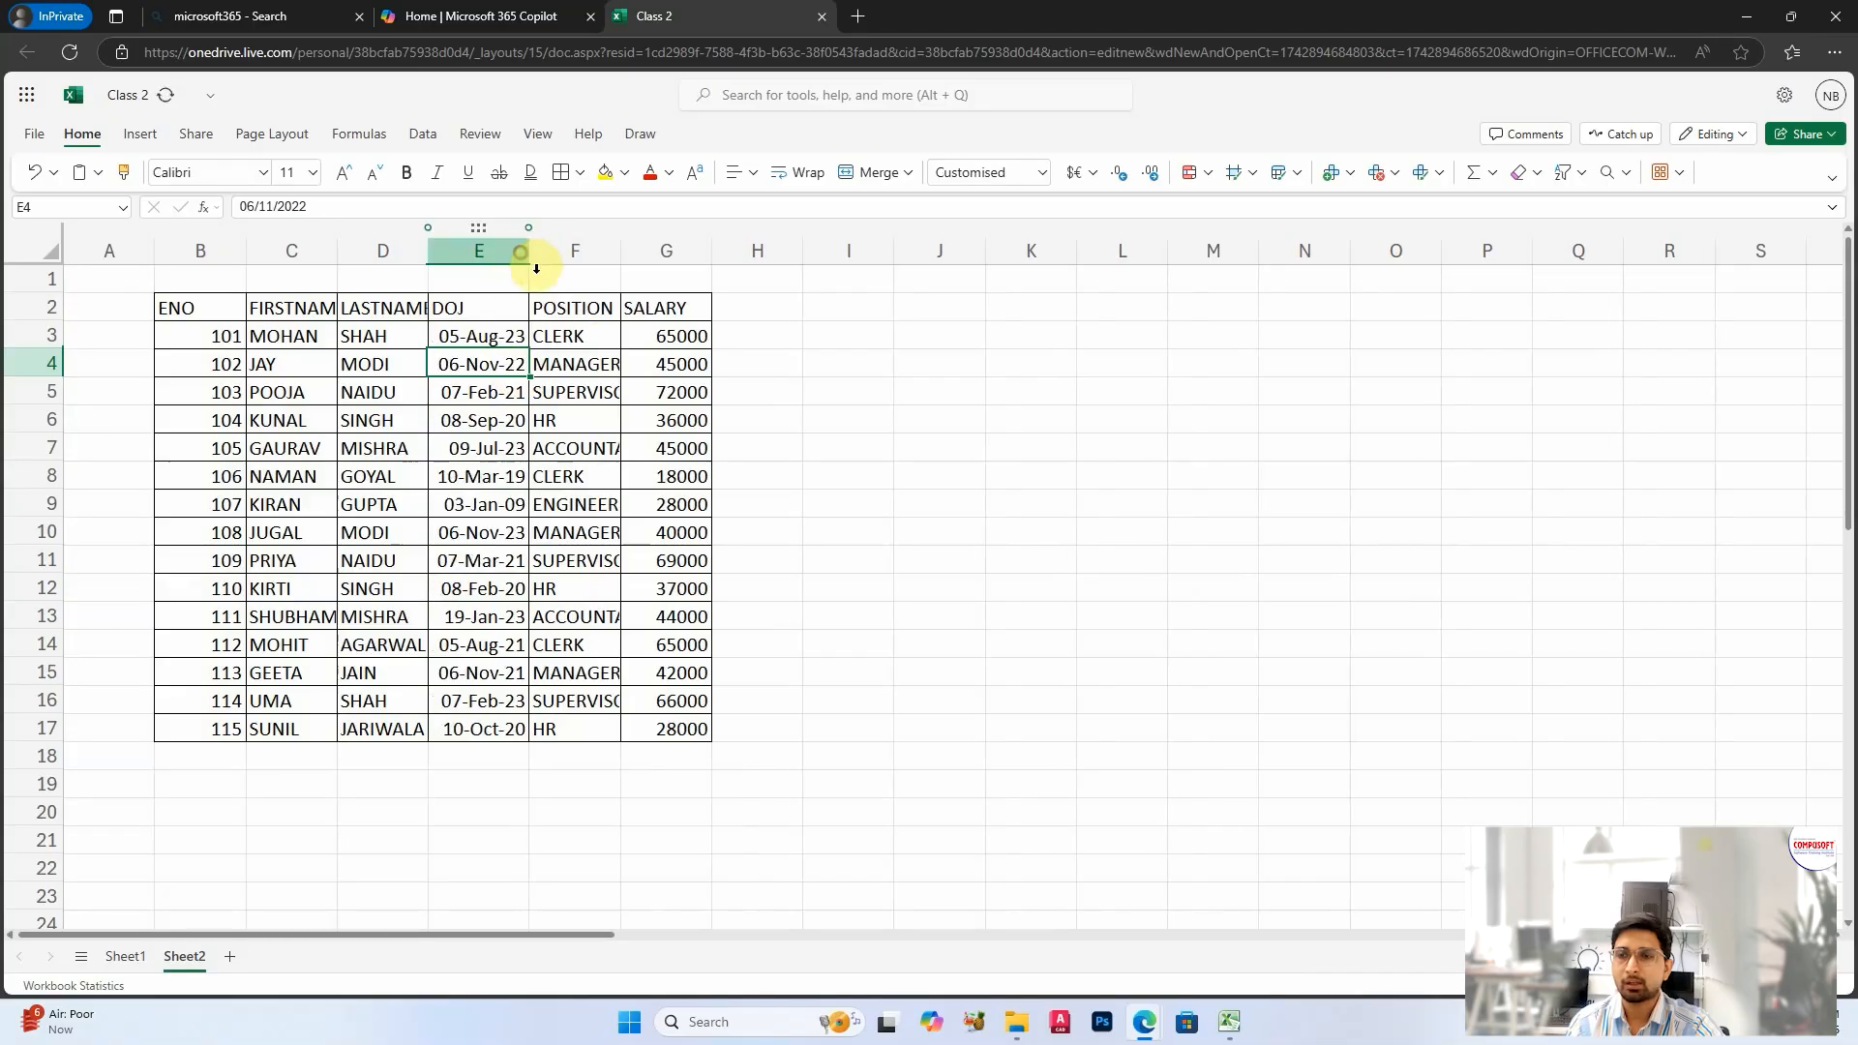
click(418, 497)
Step: Select the whole sheet and auto-fit all column widths to their contents
click(46, 254)
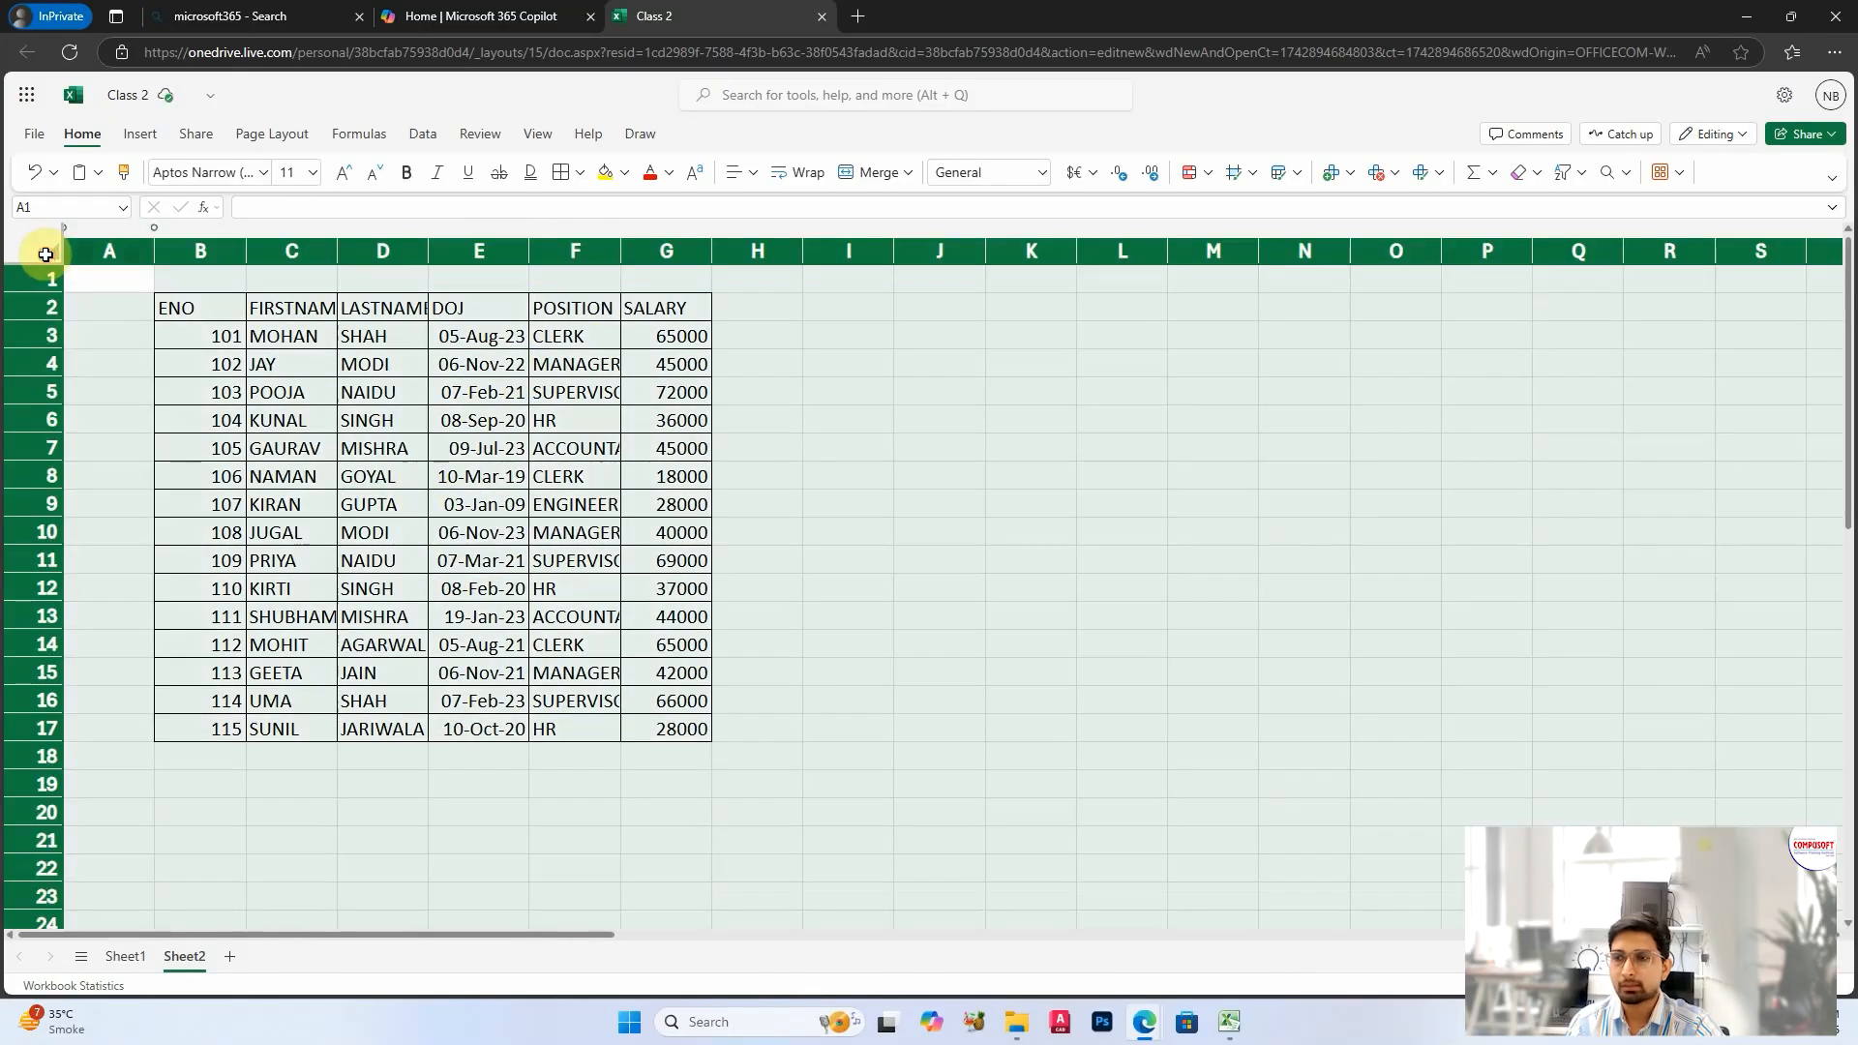
double_click(337, 252)
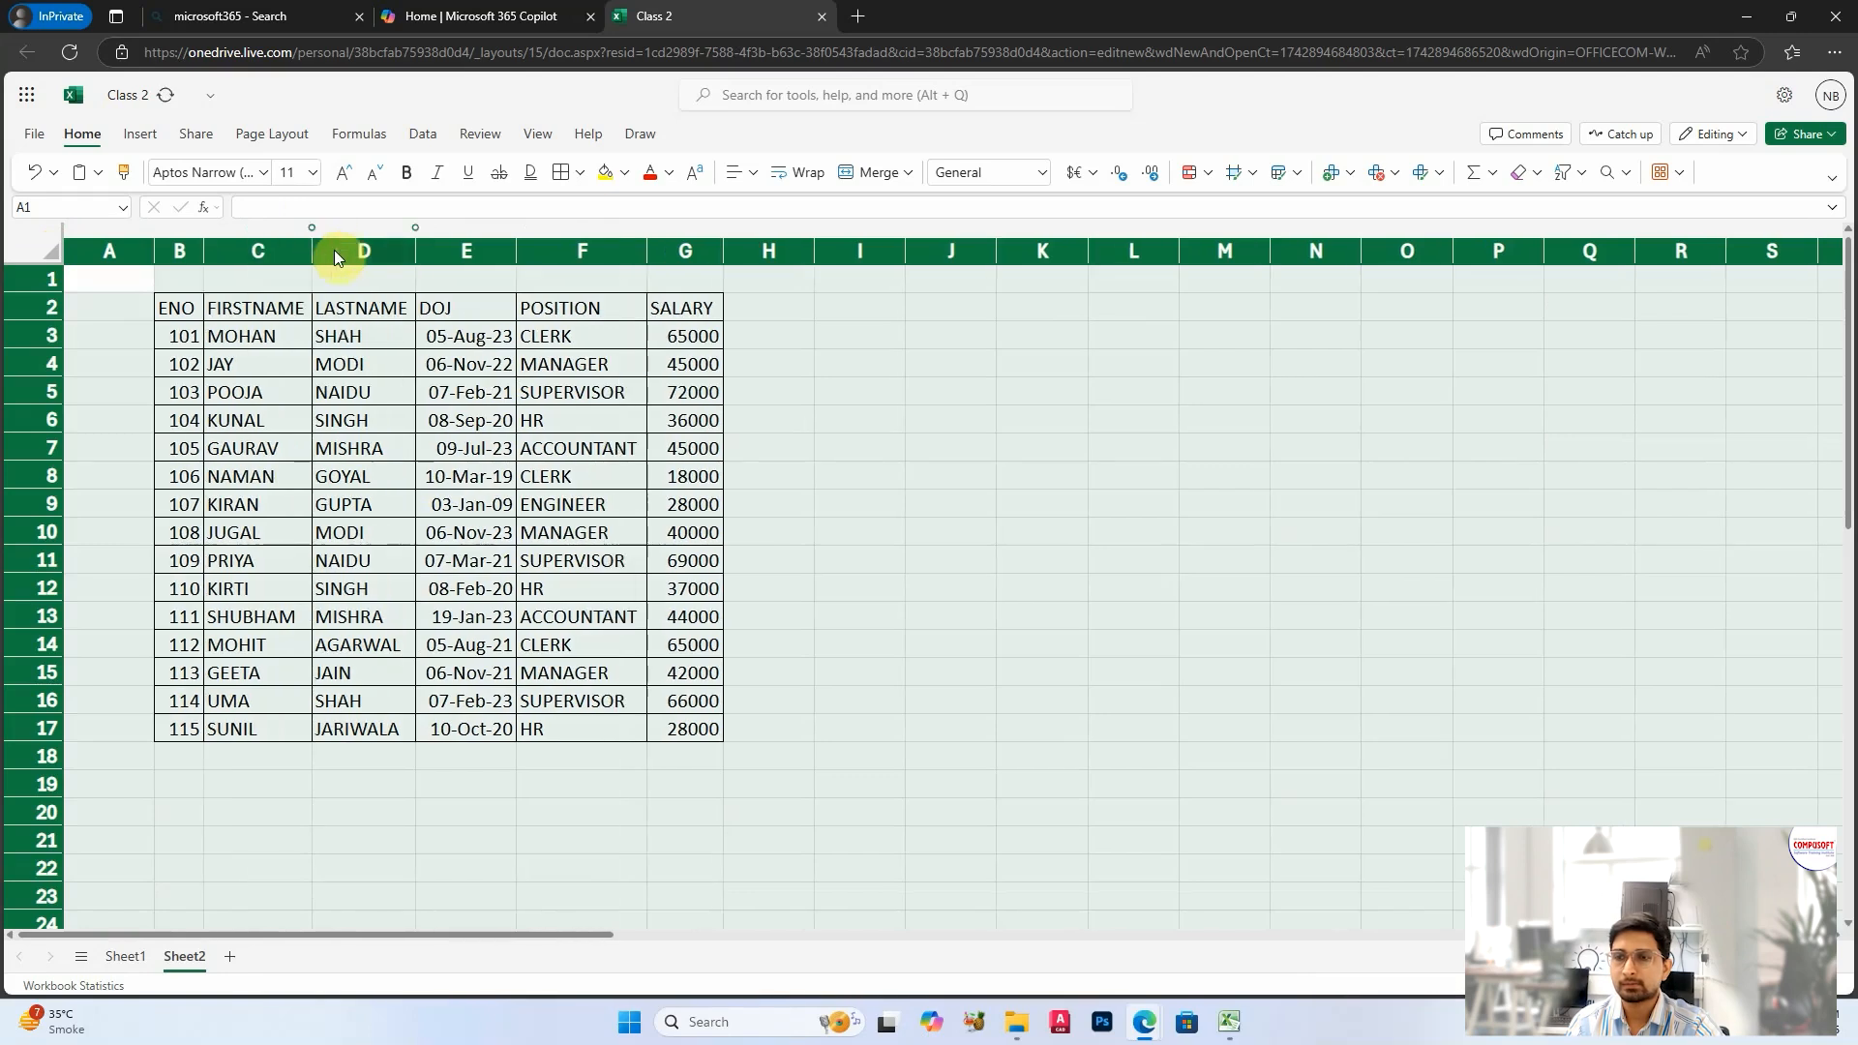
click(592, 471)
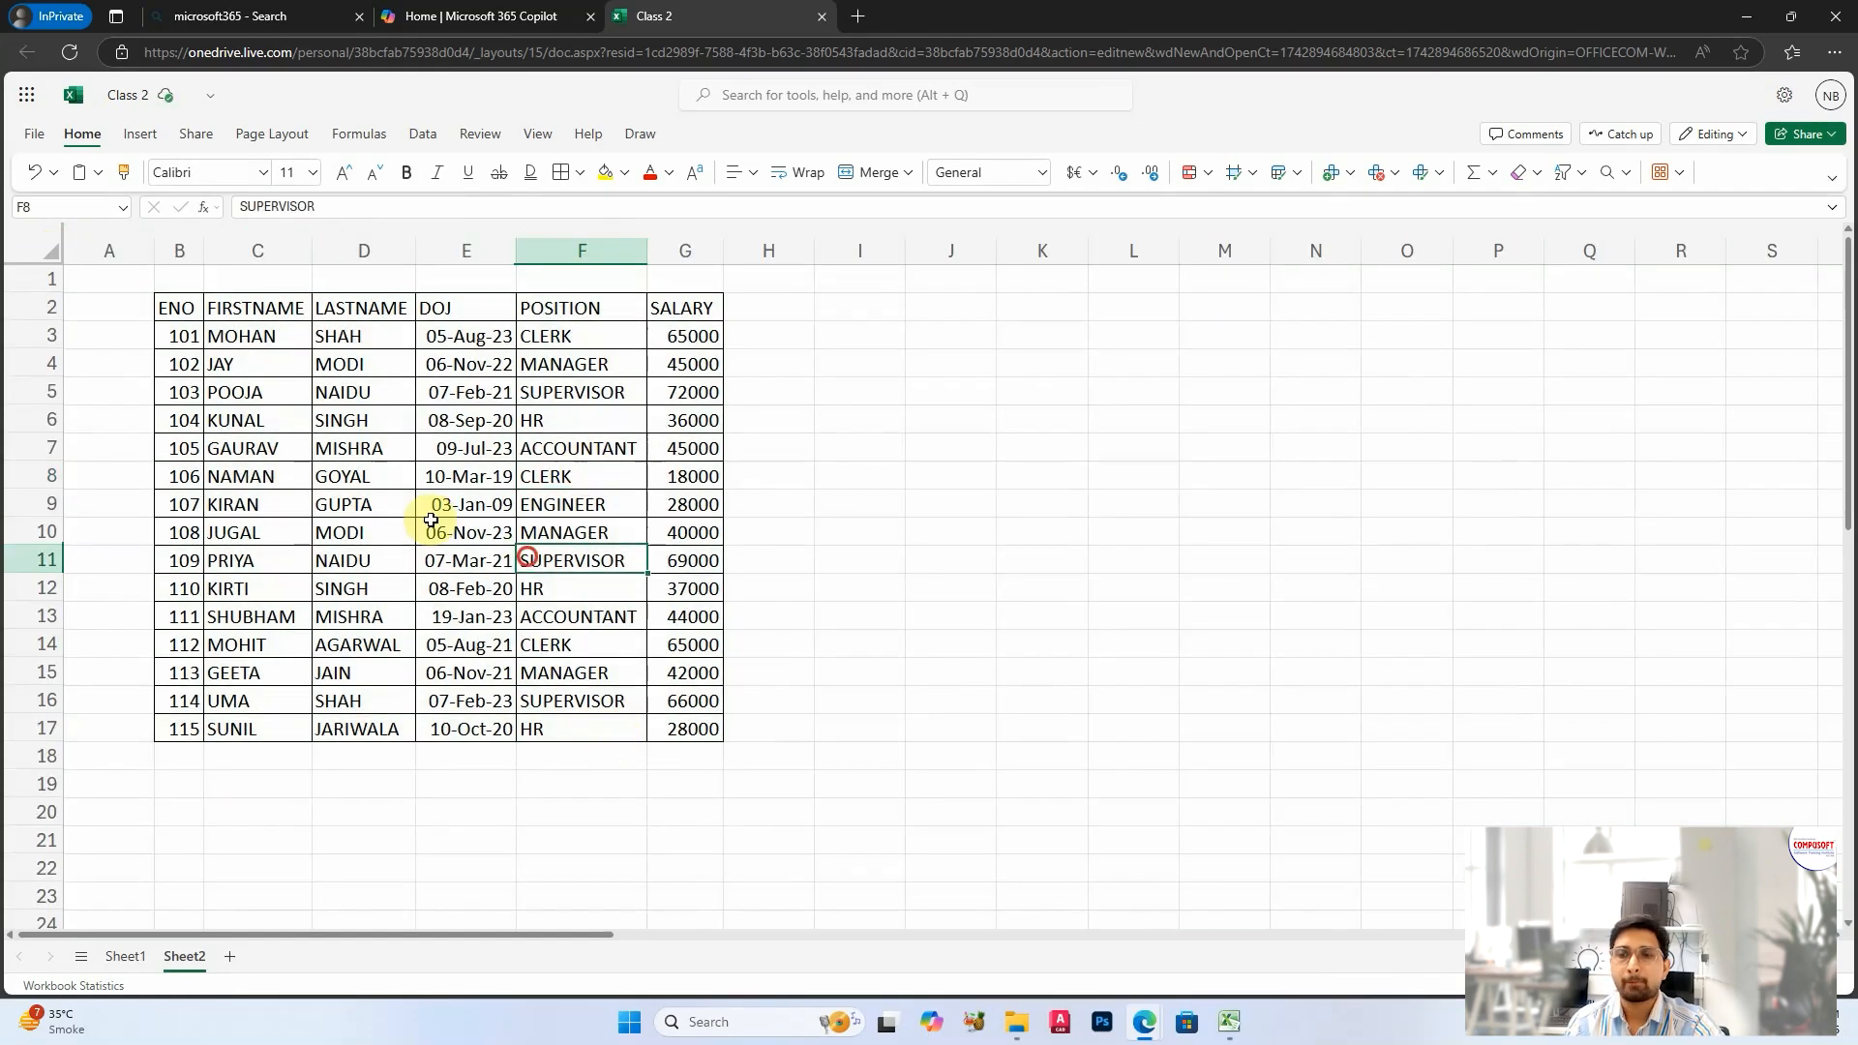
Step: Make the header row of the employee table, B2:G2, bold
drag(179, 308, 684, 305)
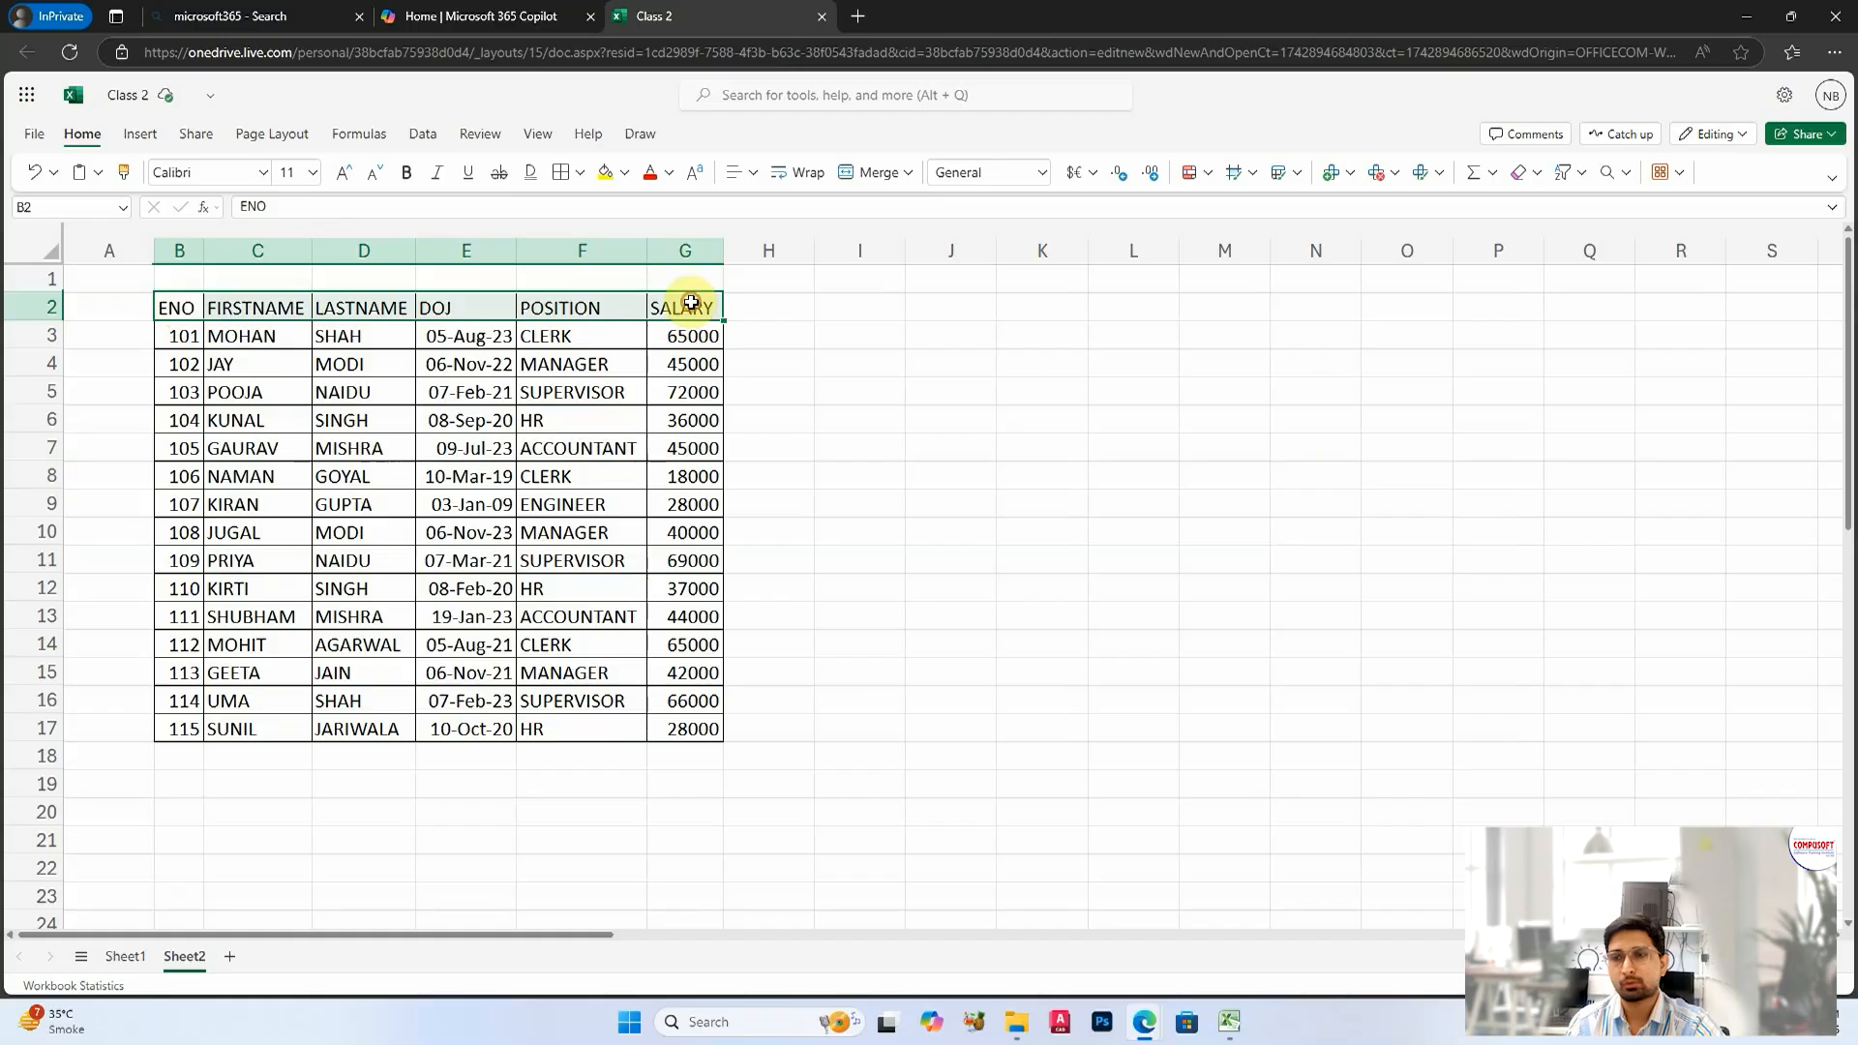
click(407, 172)
click(527, 475)
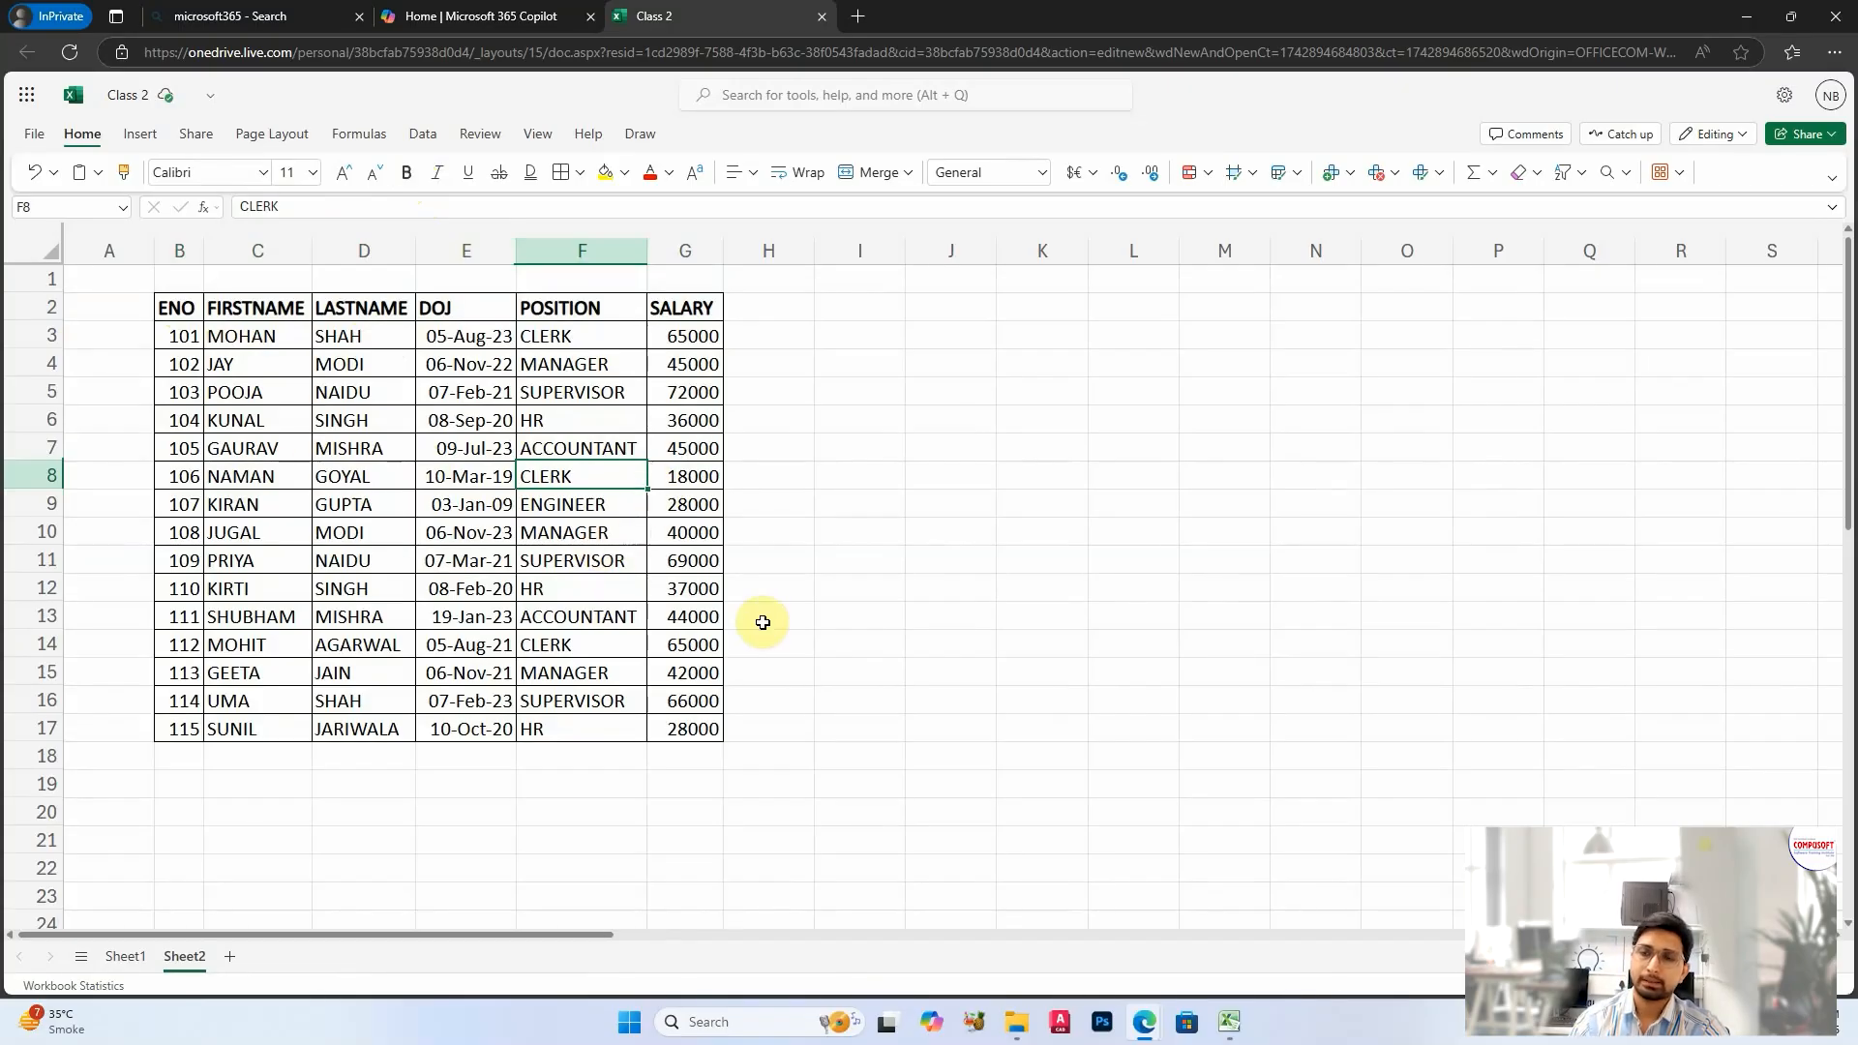
Step: Insert an empty column before the POSITION column of the employee table
scroll(1410, 777, up, 3)
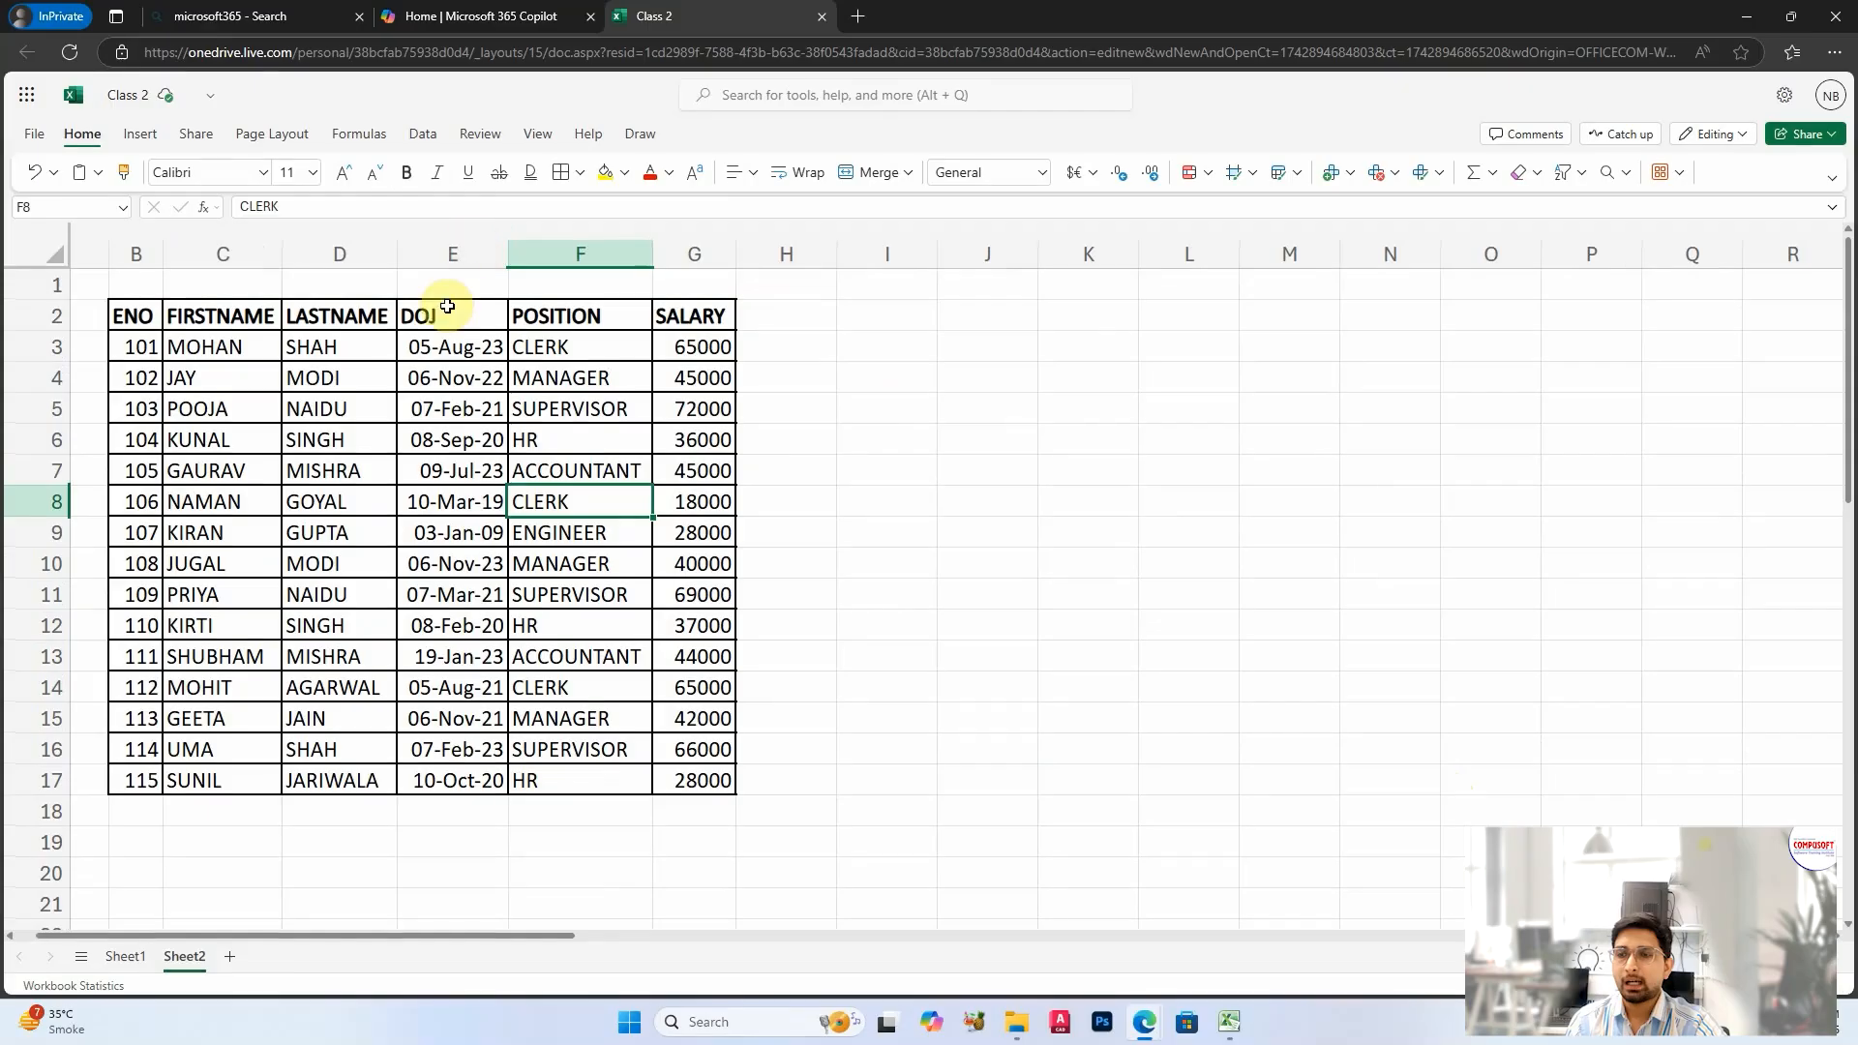
click(1002, 311)
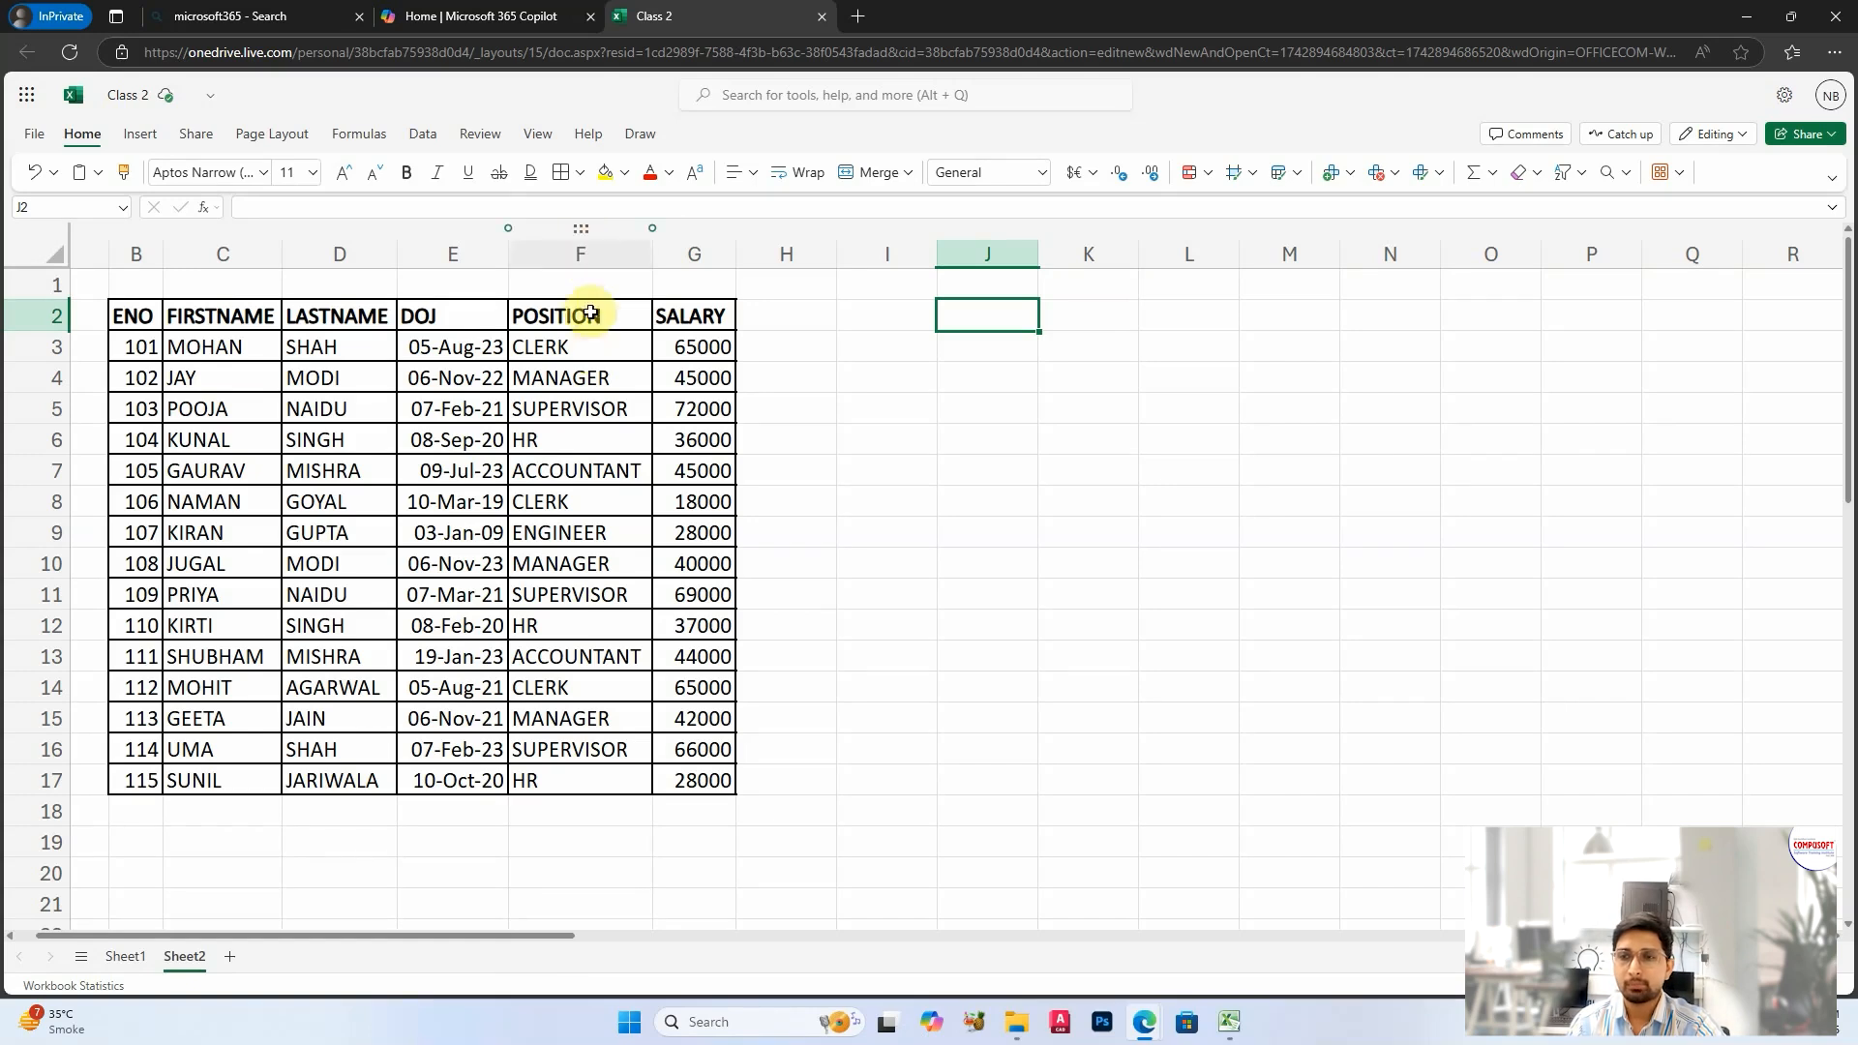
click(591, 249)
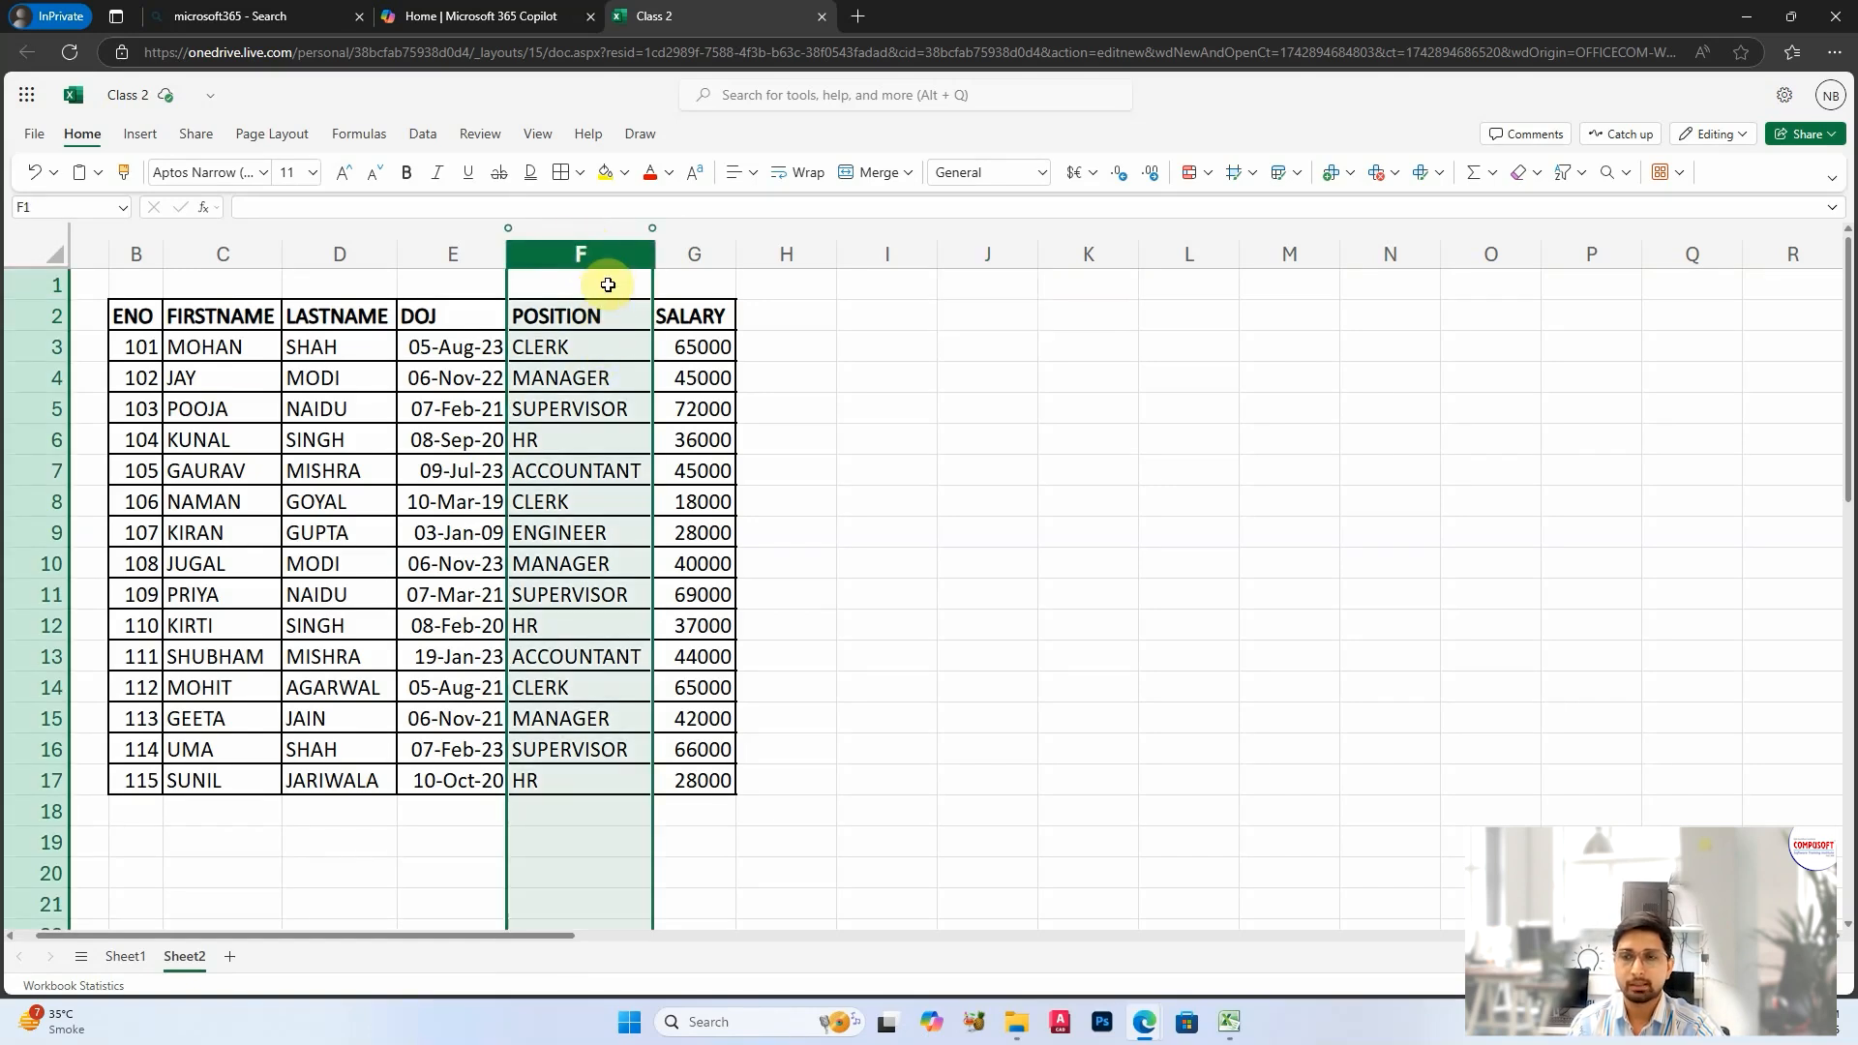
right_click(607, 257)
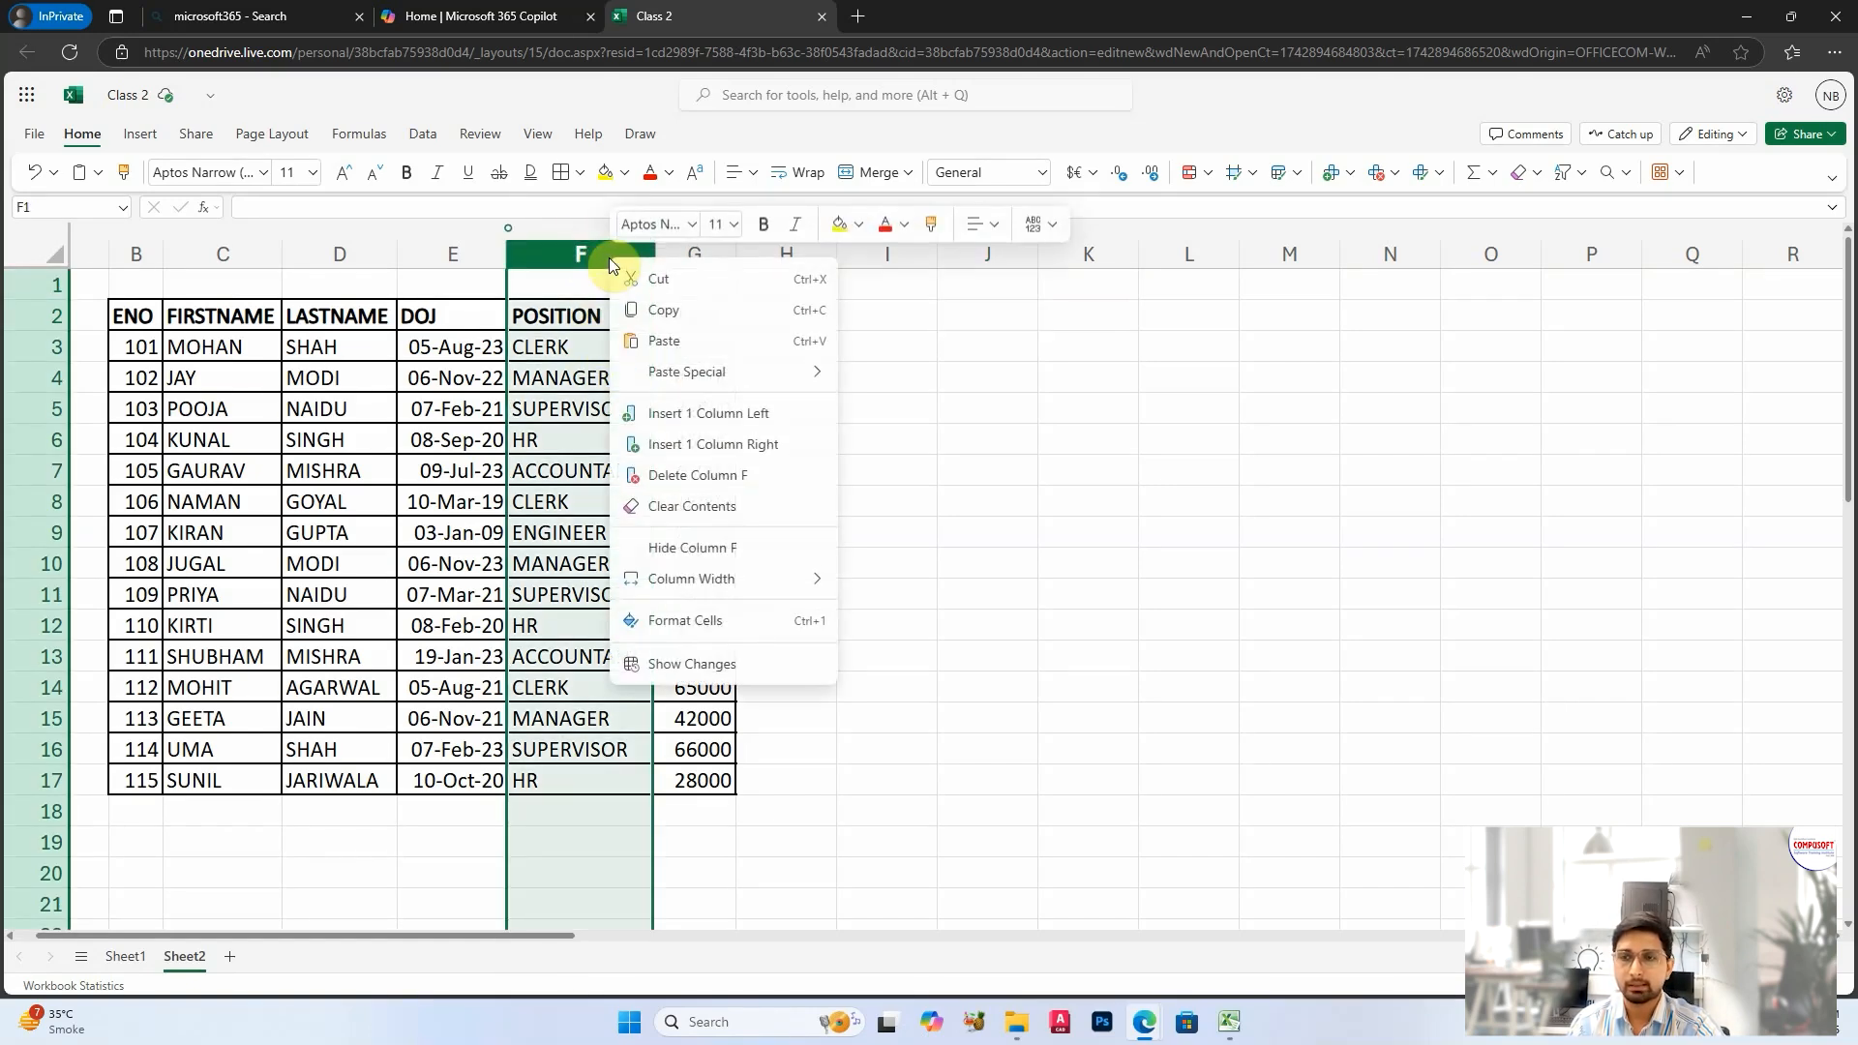
click(733, 413)
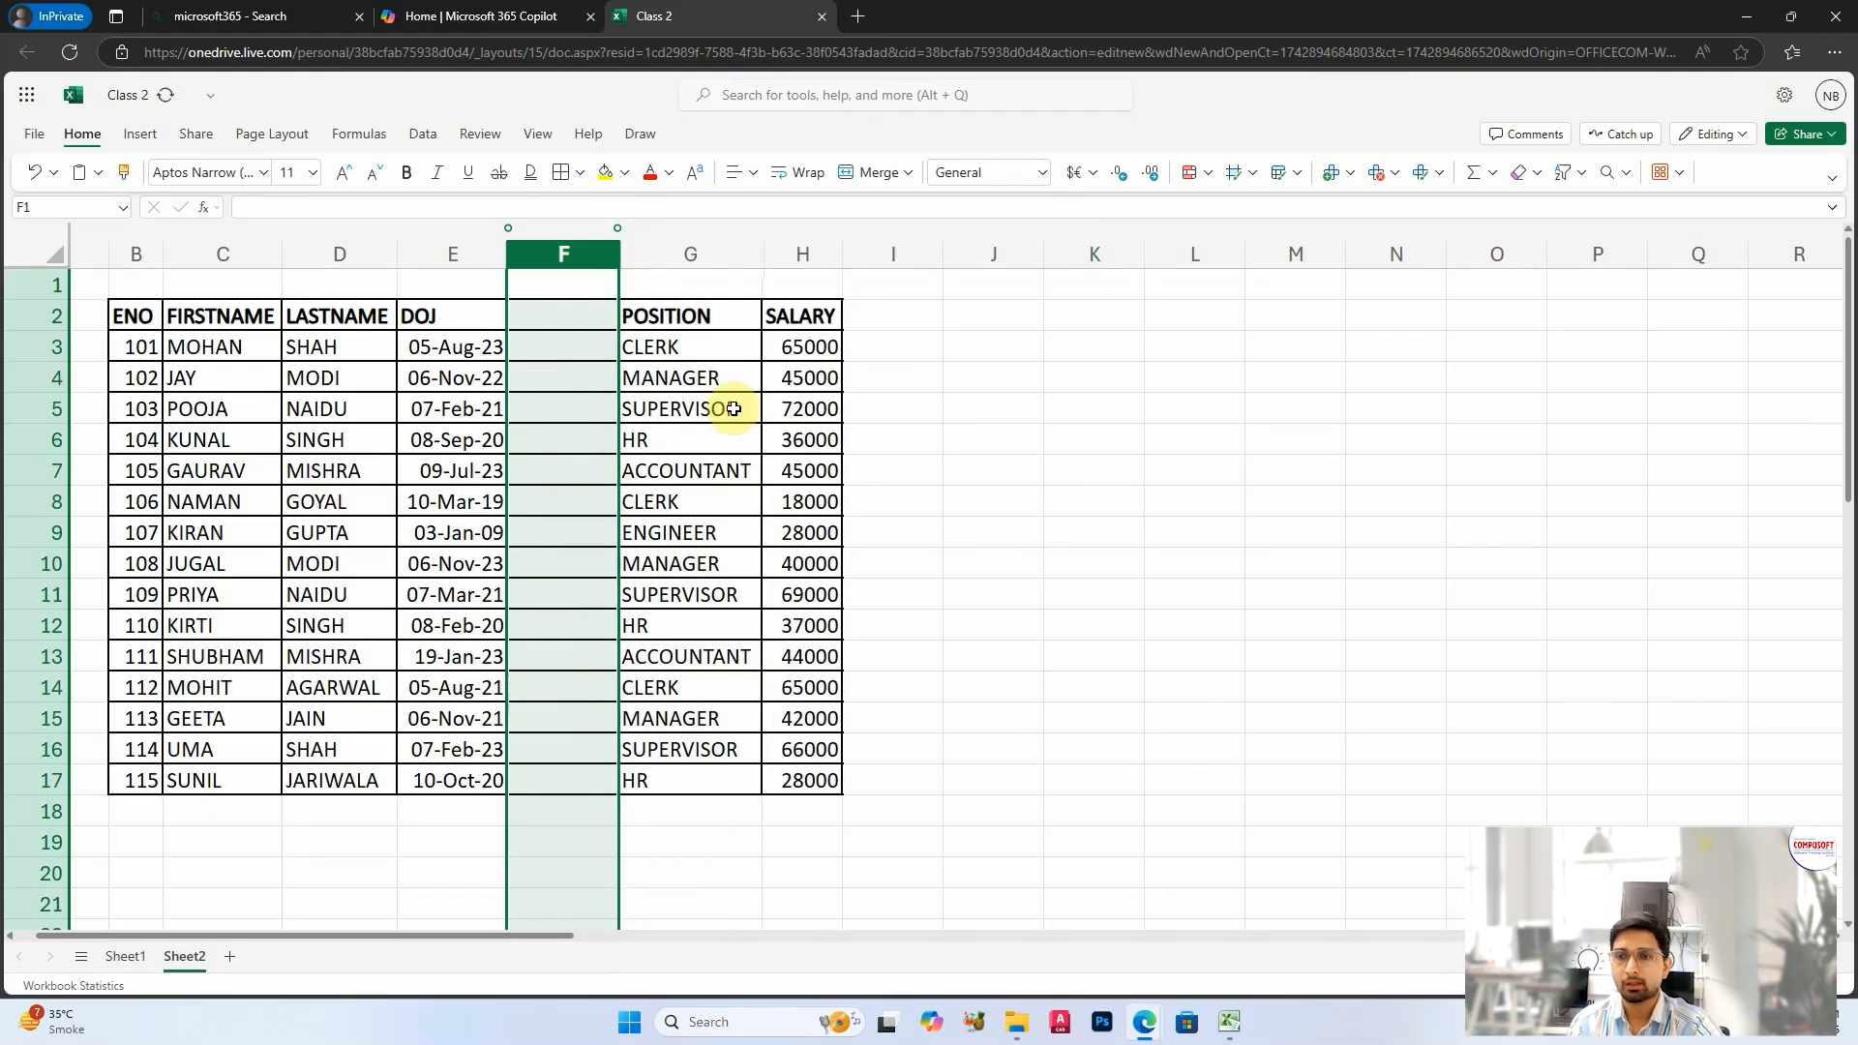
Step: Enter the header DEPARTMENT in cell F2 of the new column
click(552, 321)
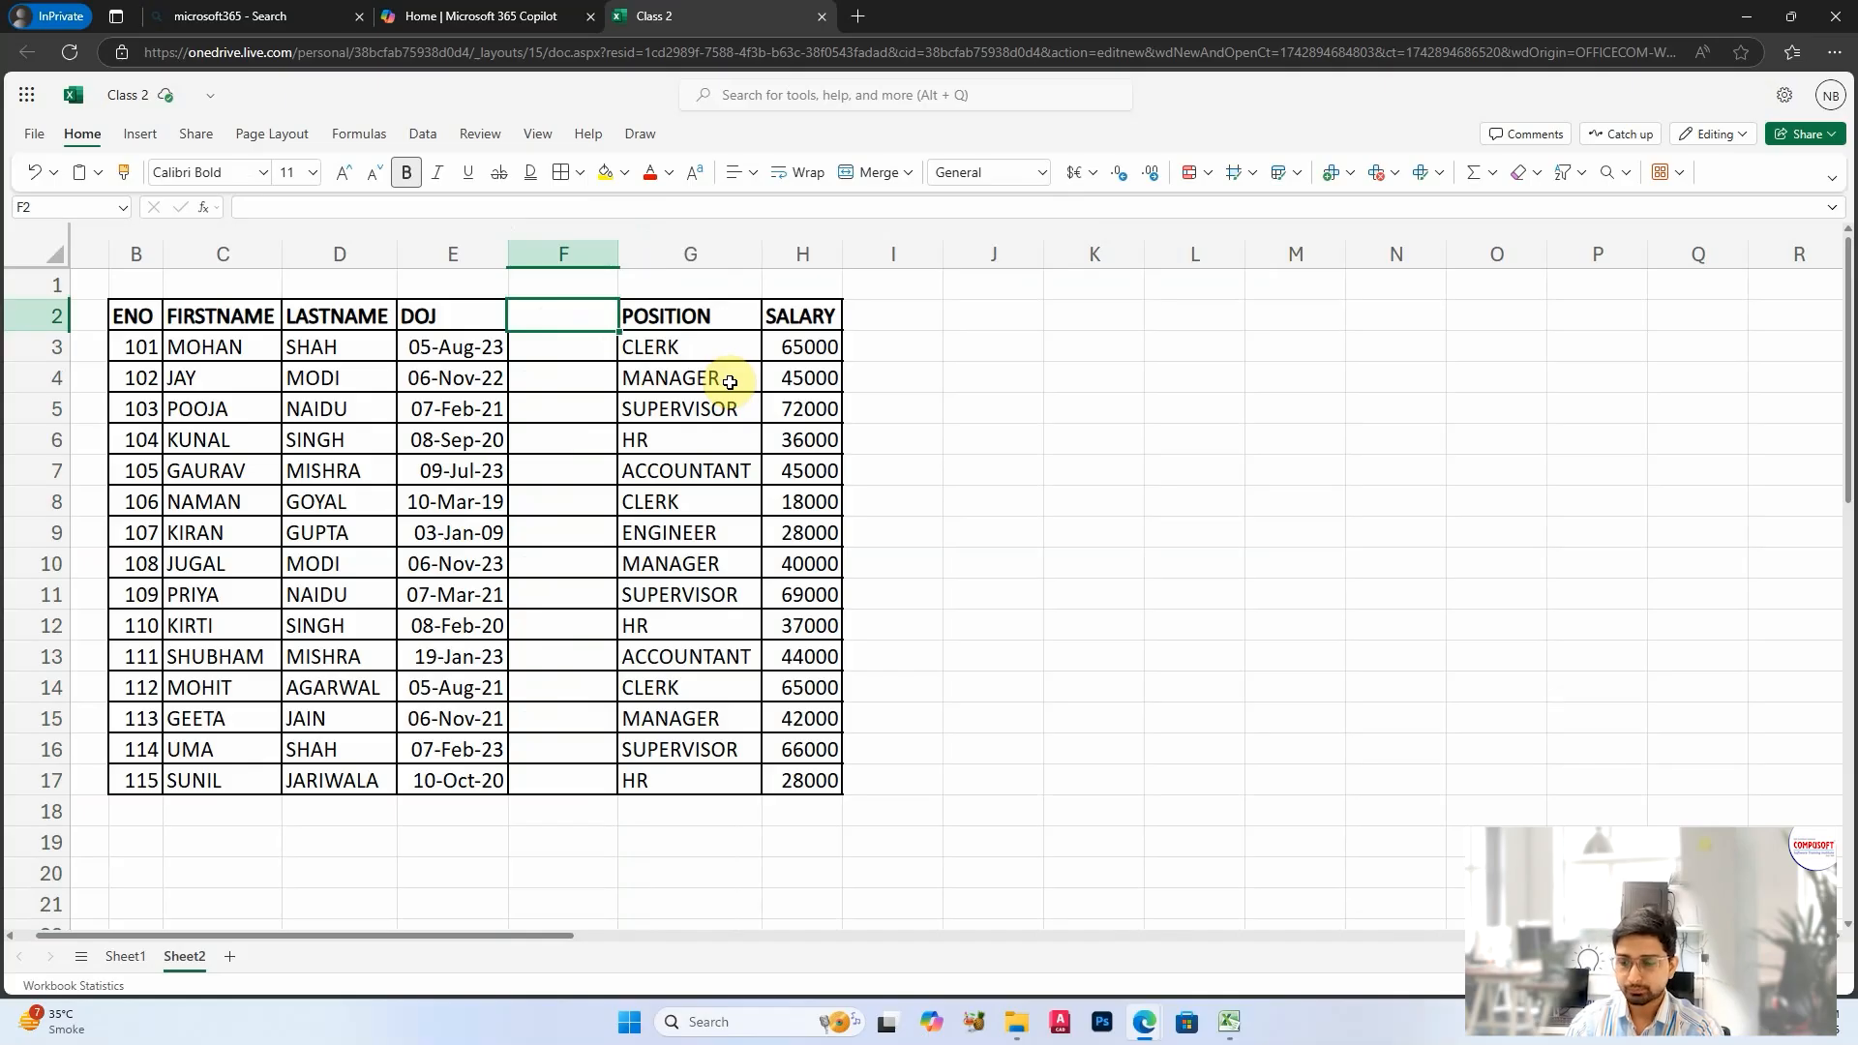
text(DEPART)
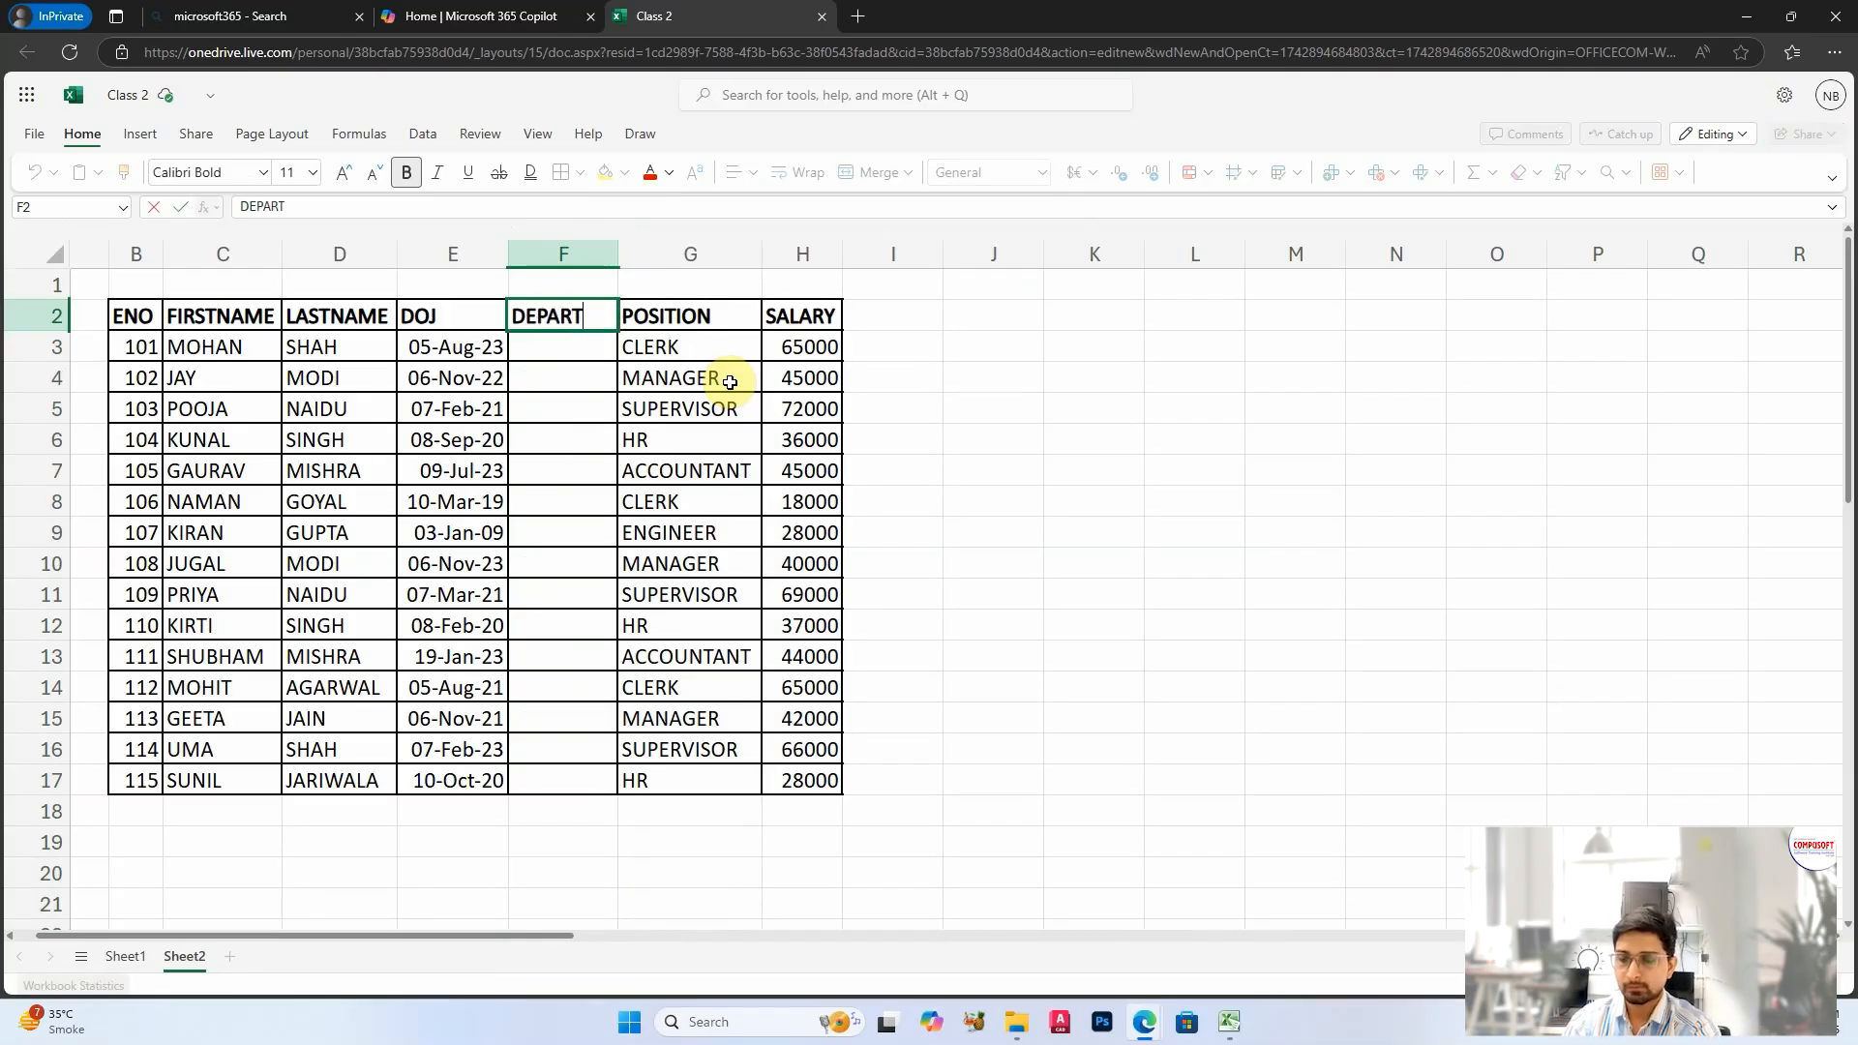
text(ME)
key(Return)
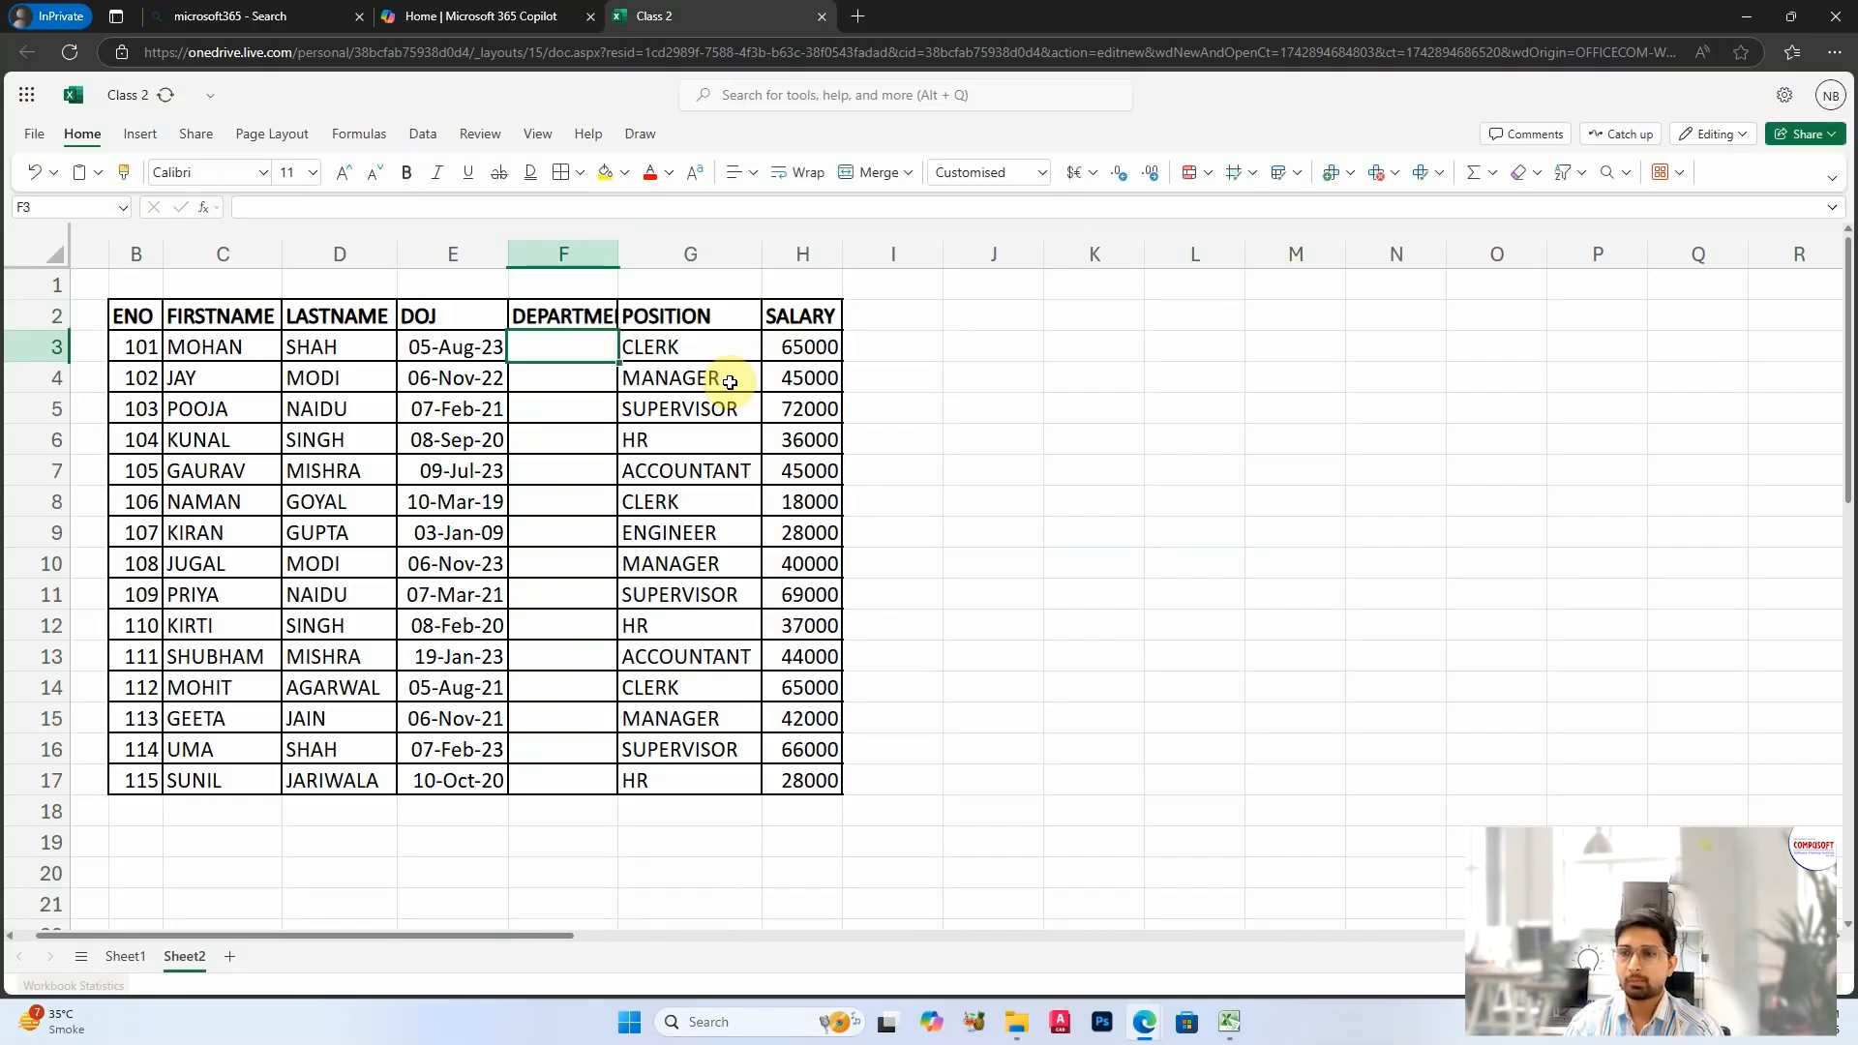
Step: Fill the departments in F3:F7 with SALES, MARKETING, FOOD, FINANCE and SALES
text(SALES)
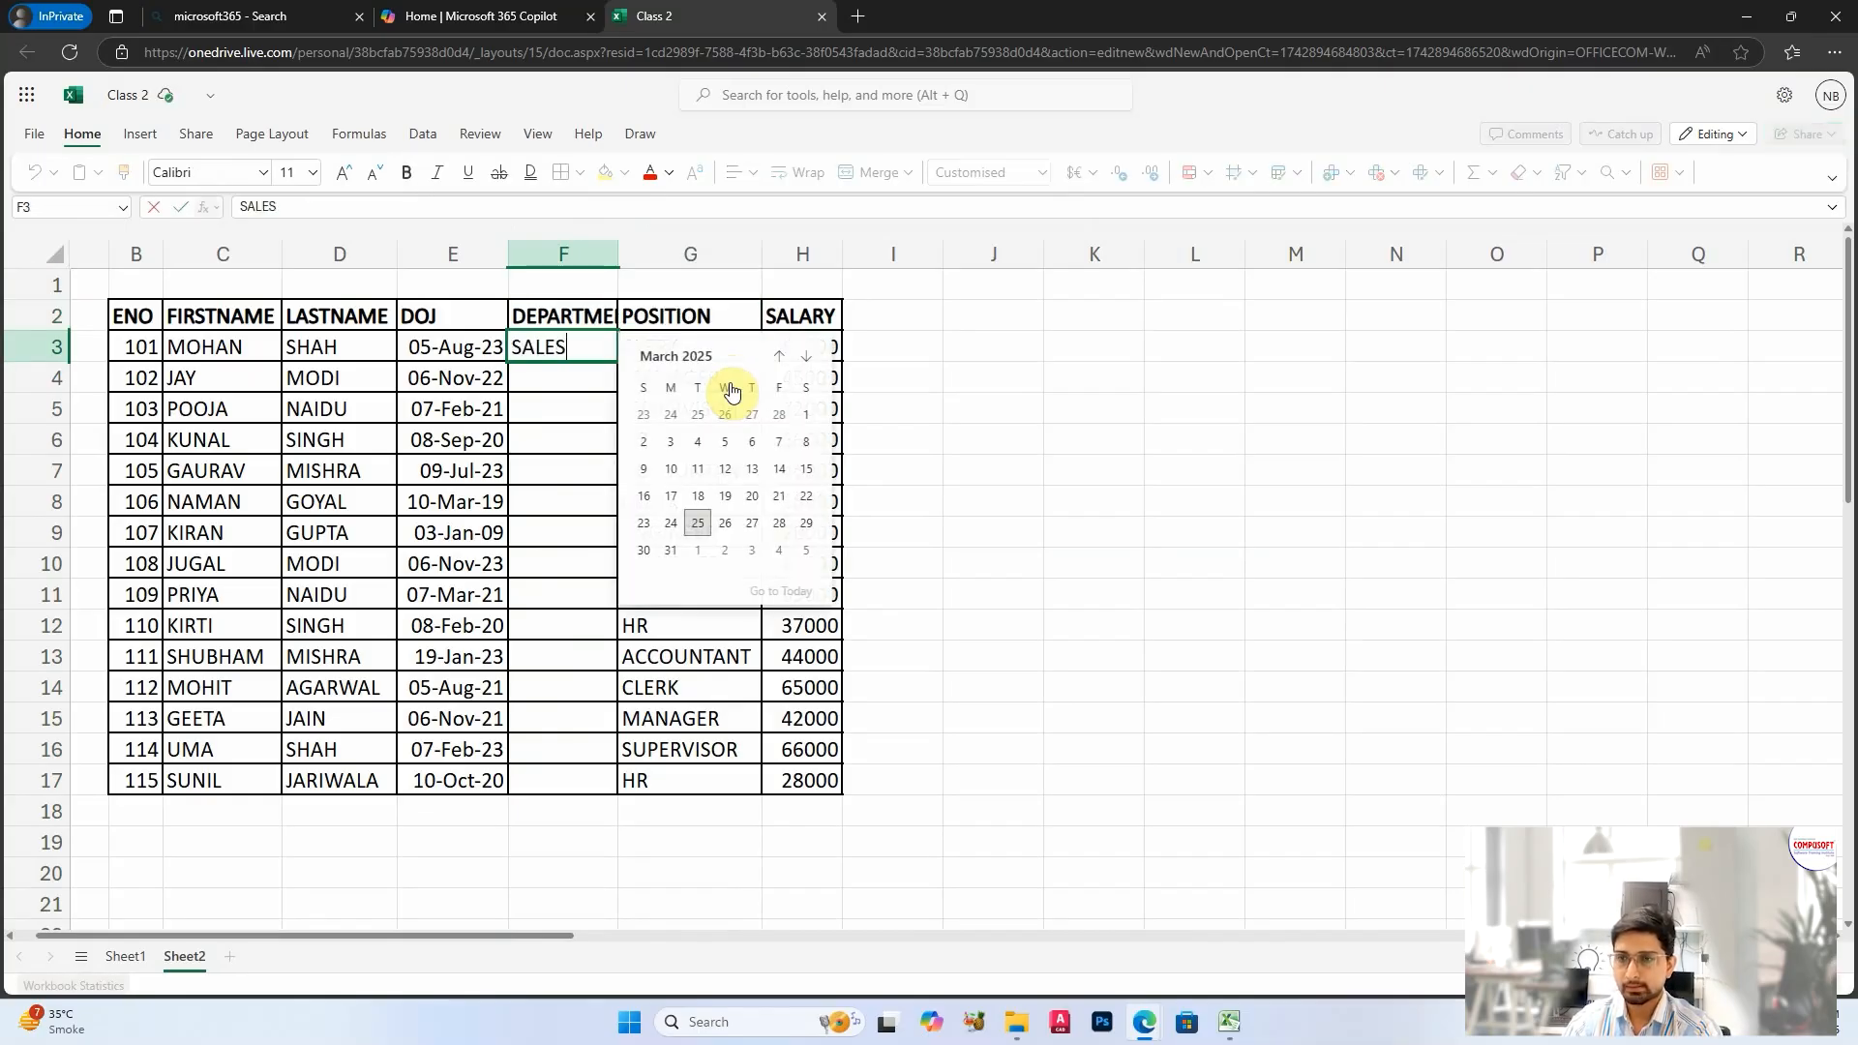
key(Return)
text(MA)
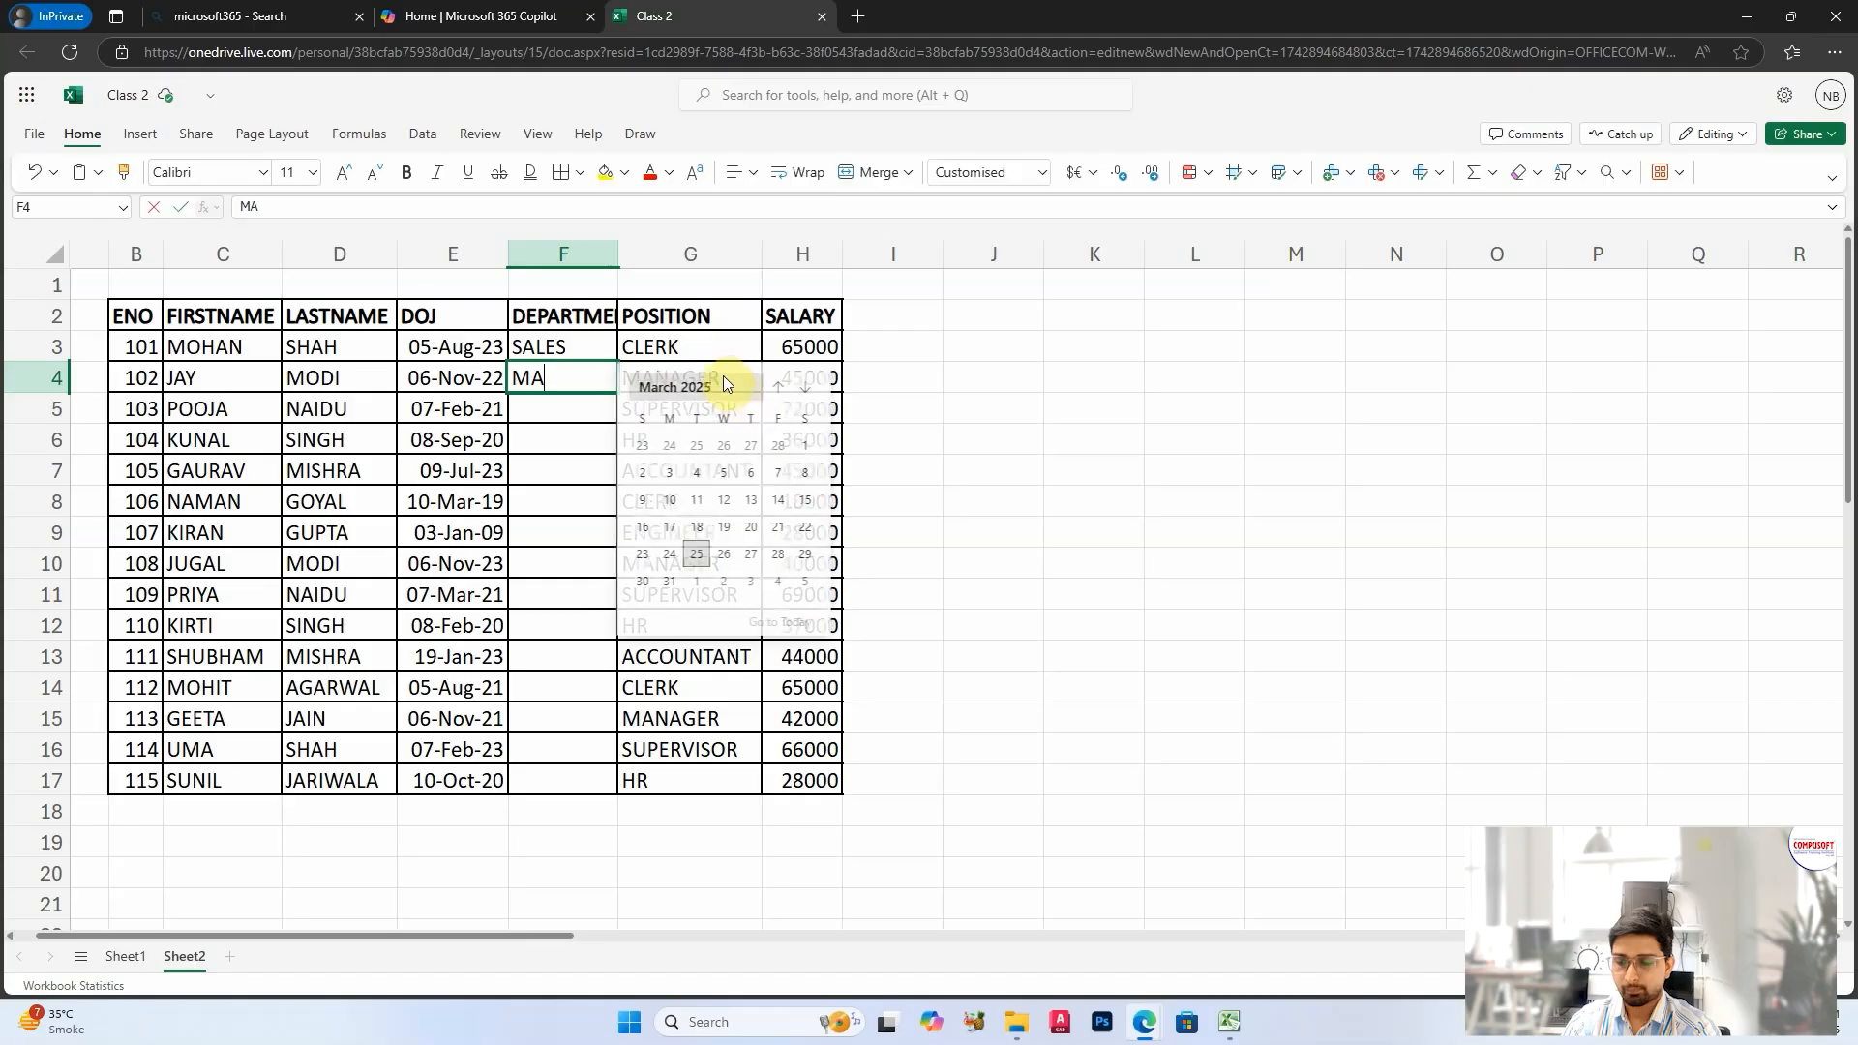
text(RKETING)
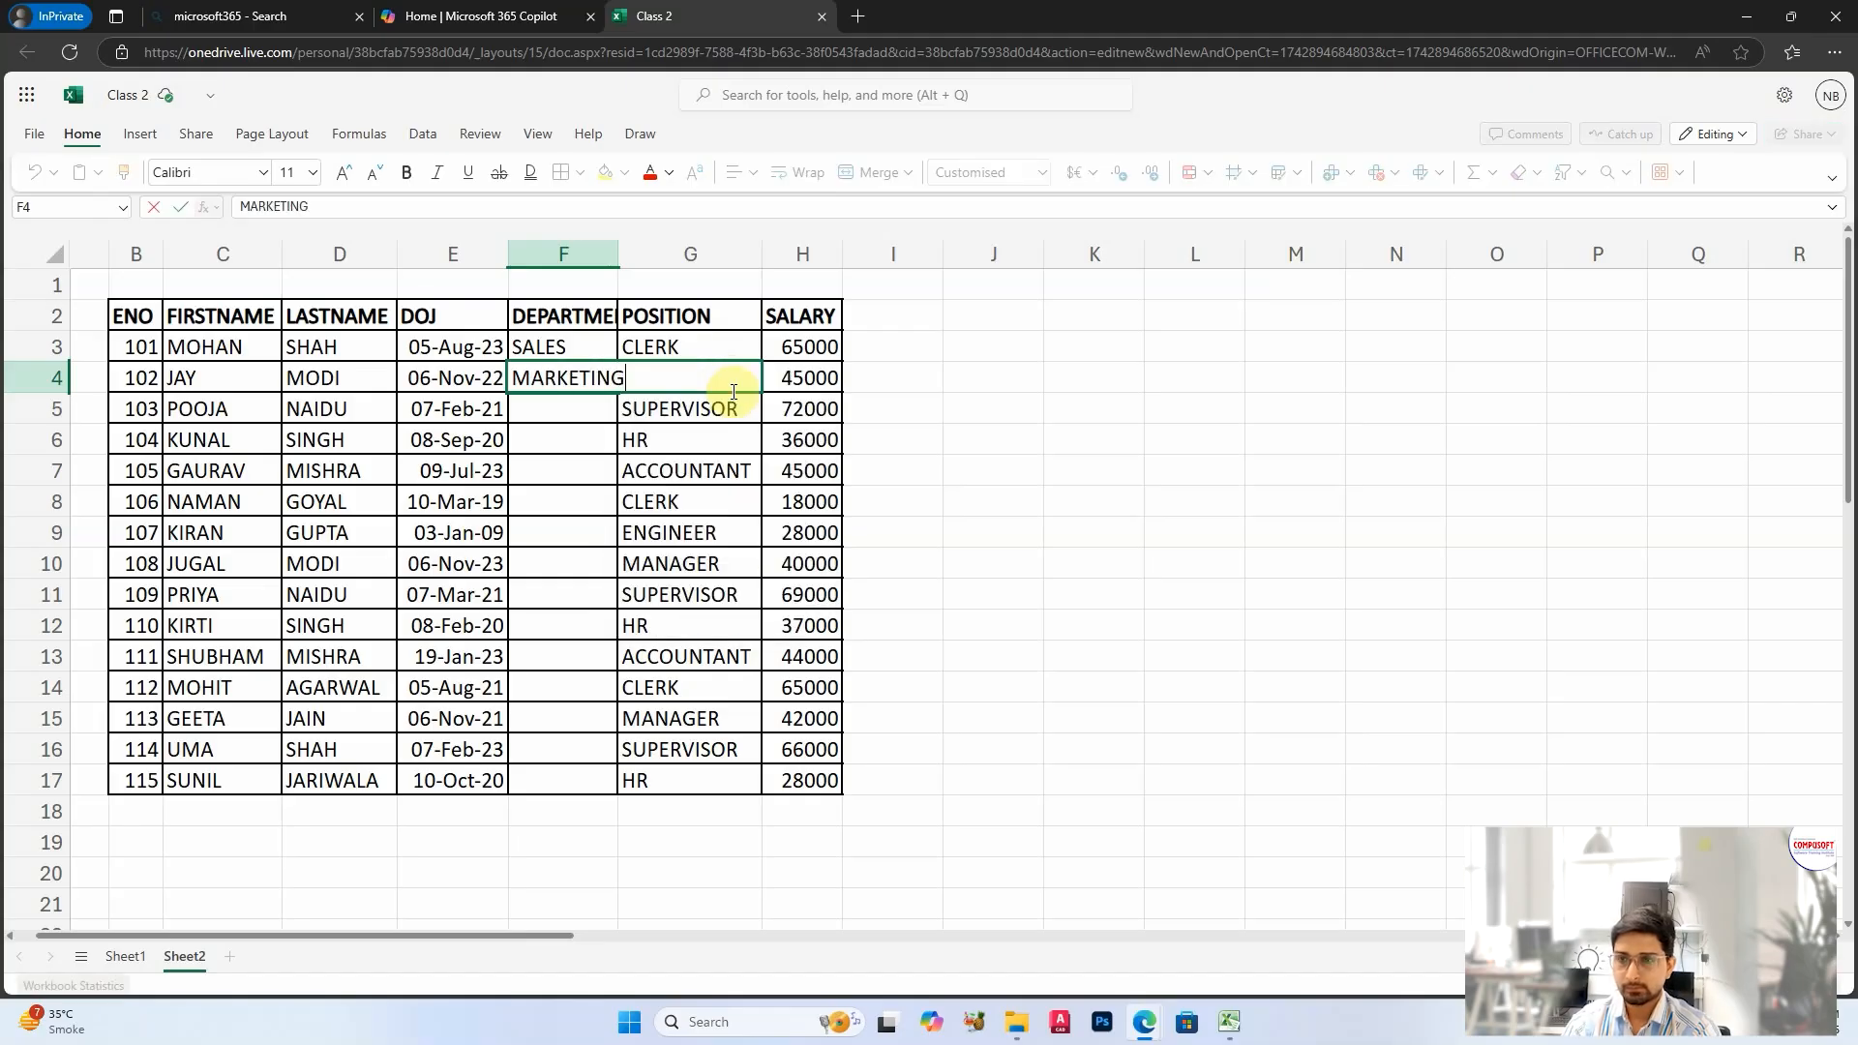
key(Return)
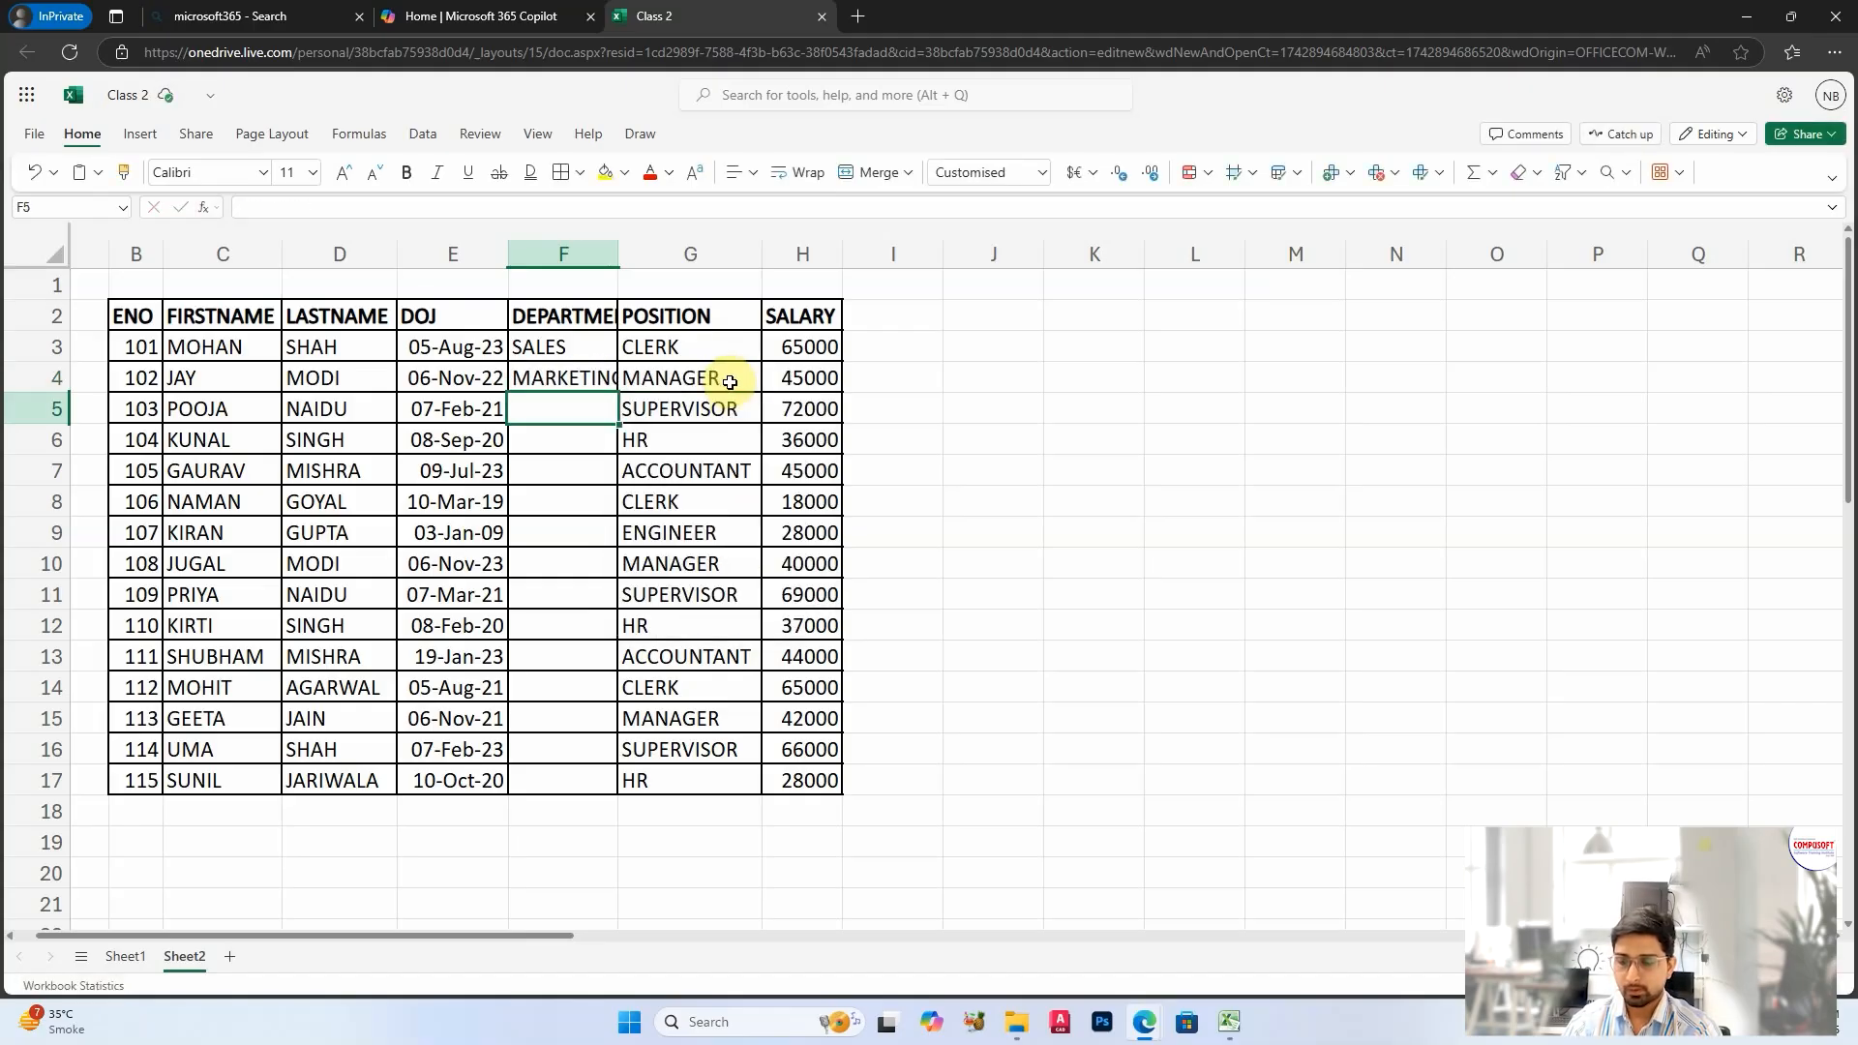
text(FOOD)
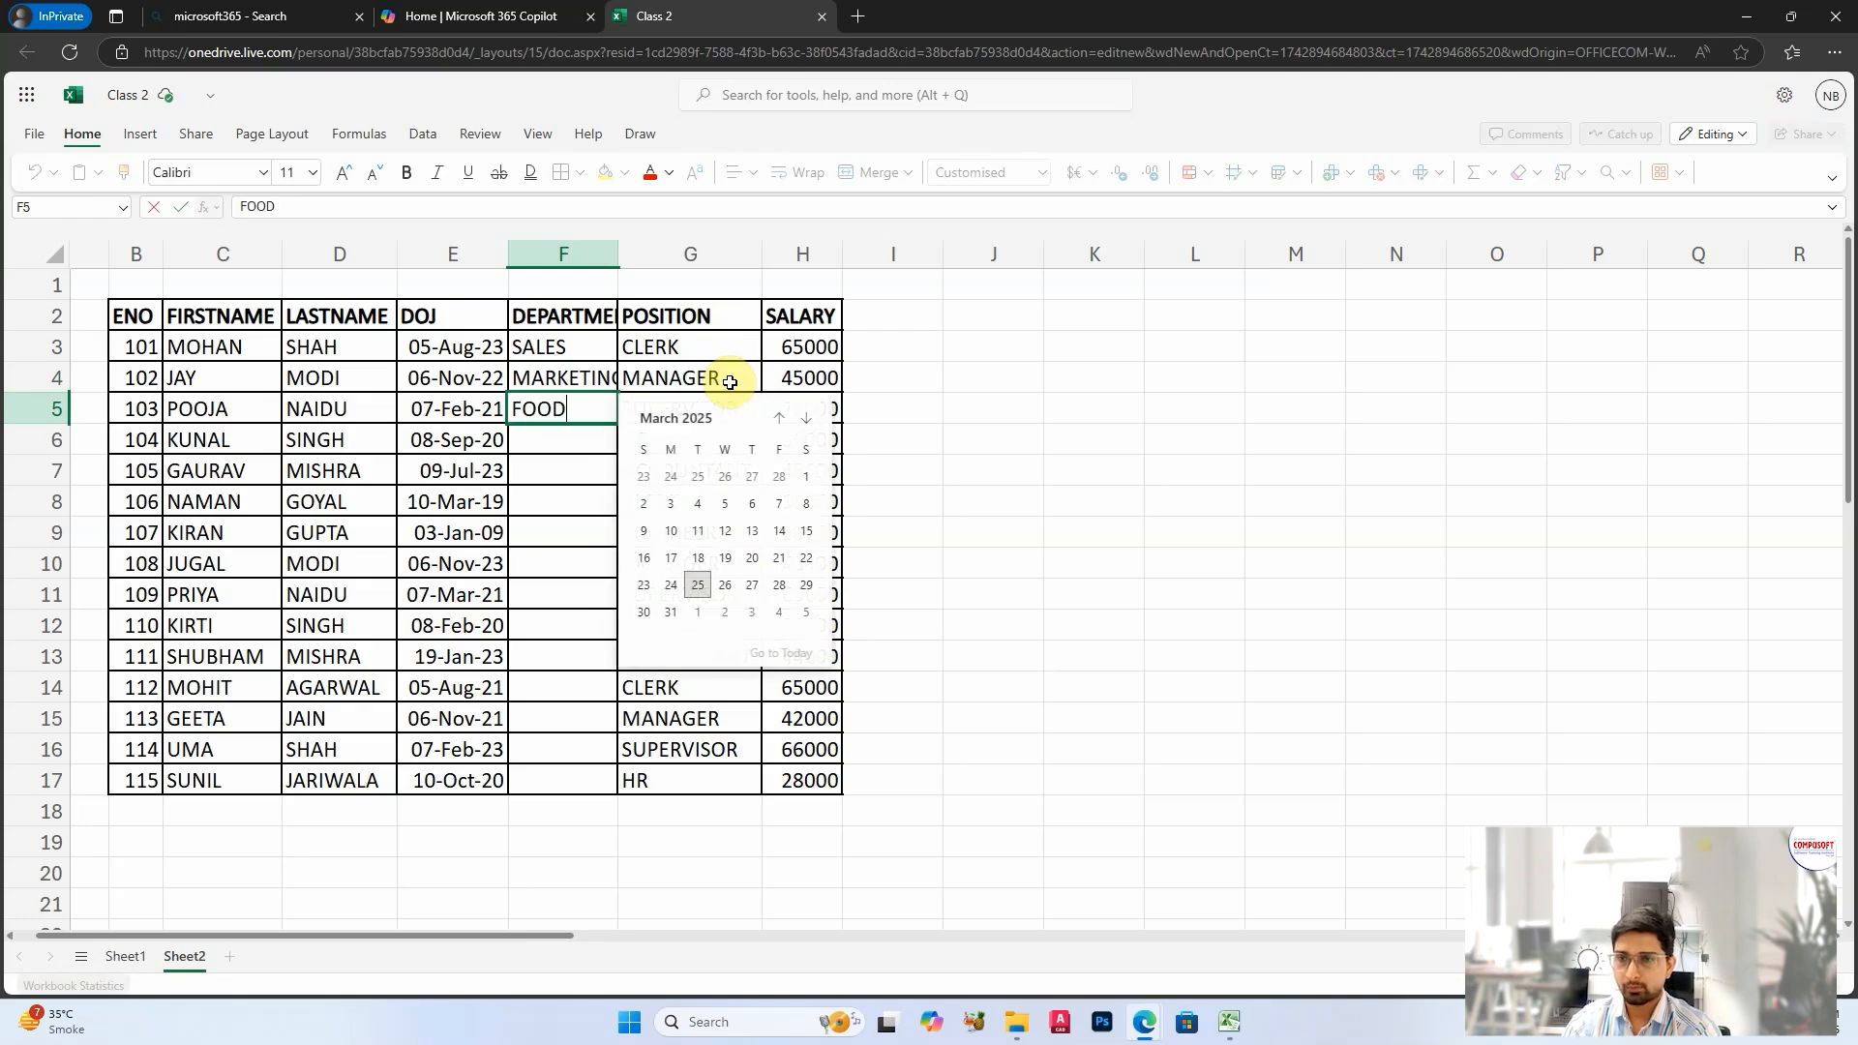
key(Return)
text(FINANCE)
key(Return)
text(SALES)
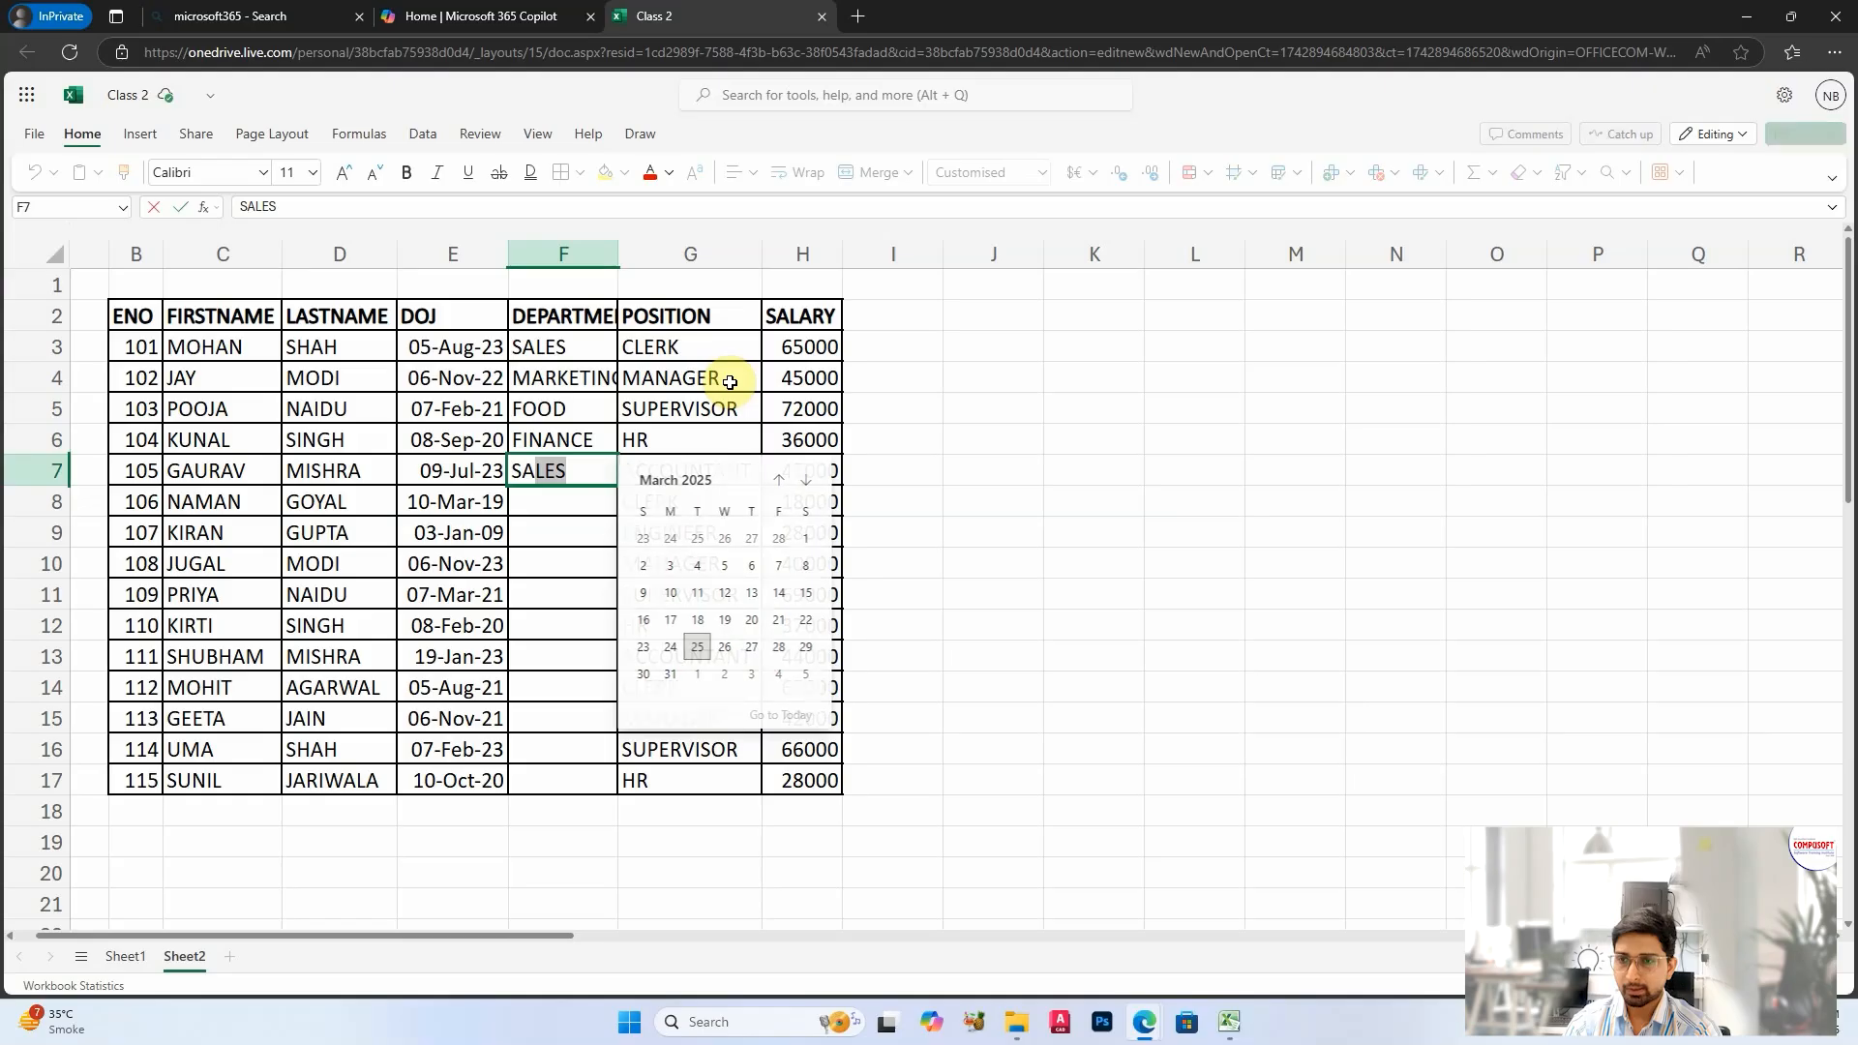
key(Return)
Step: Fill the departments in F8:F10 with FOOD, FINANCE and SALES
text(F)
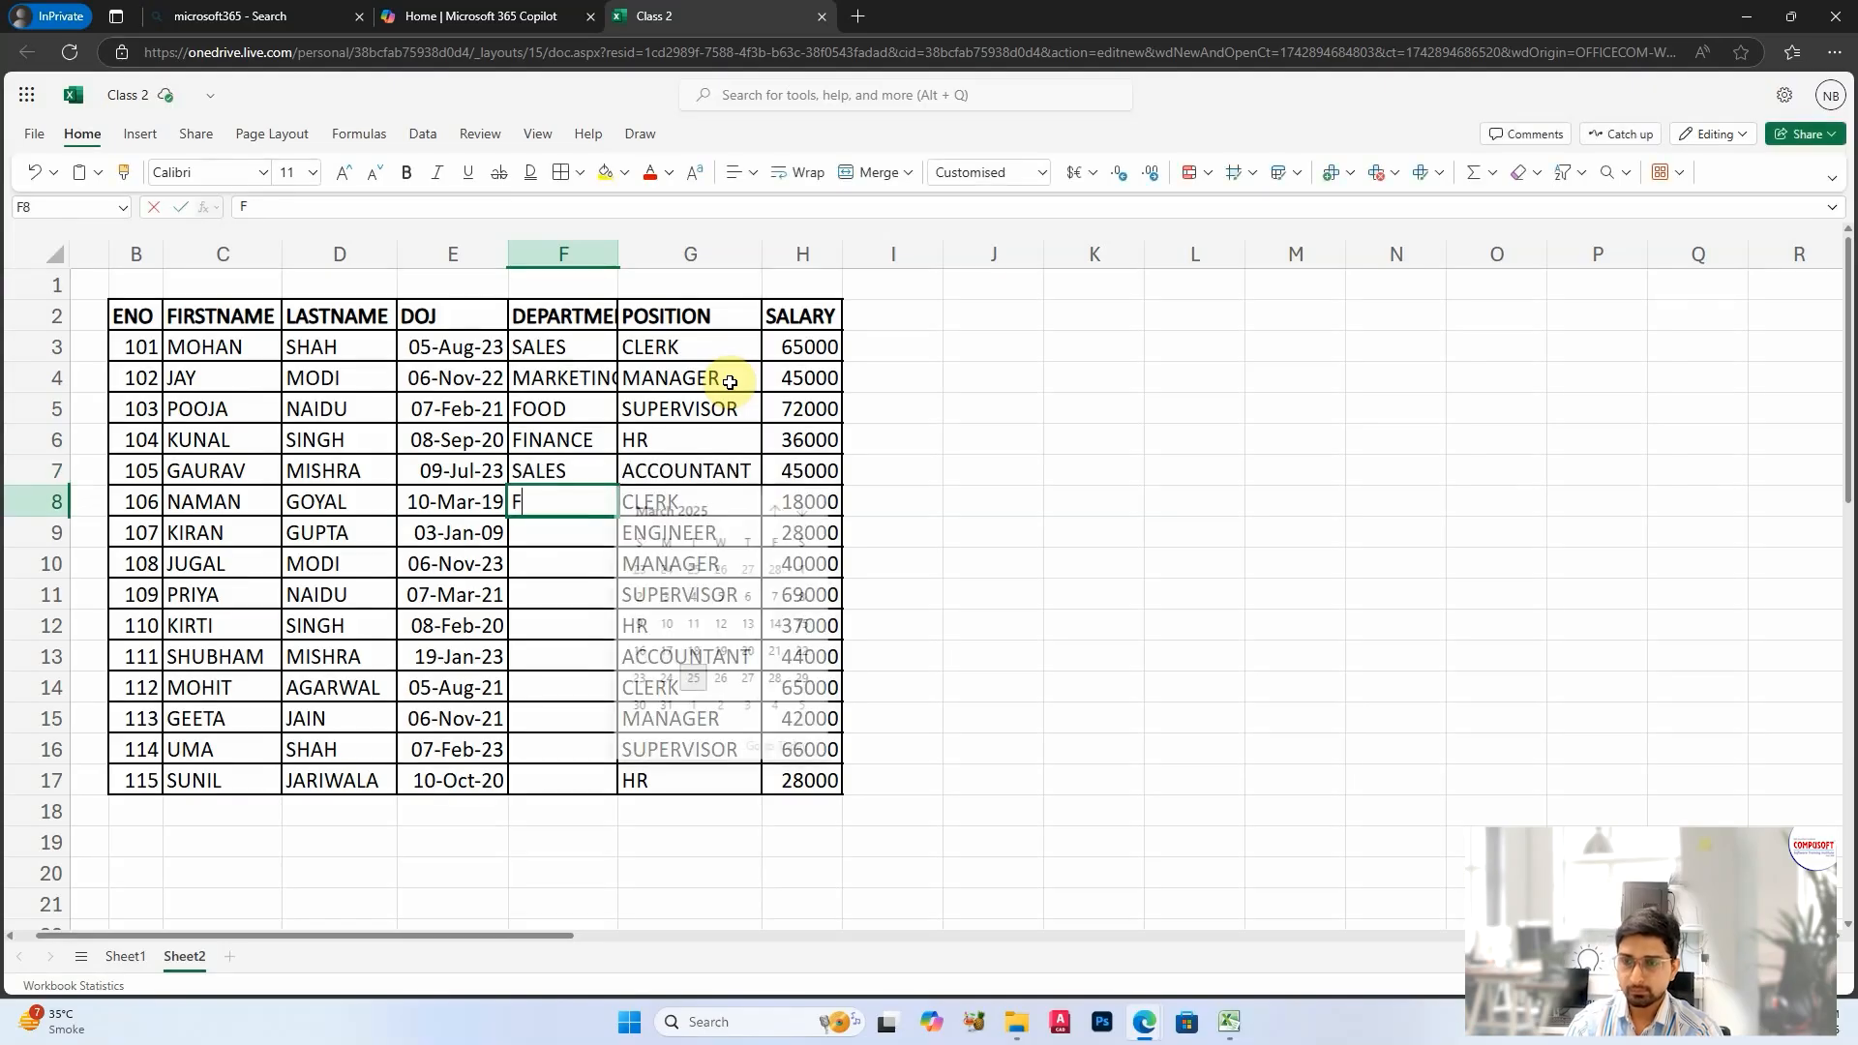
key(Return)
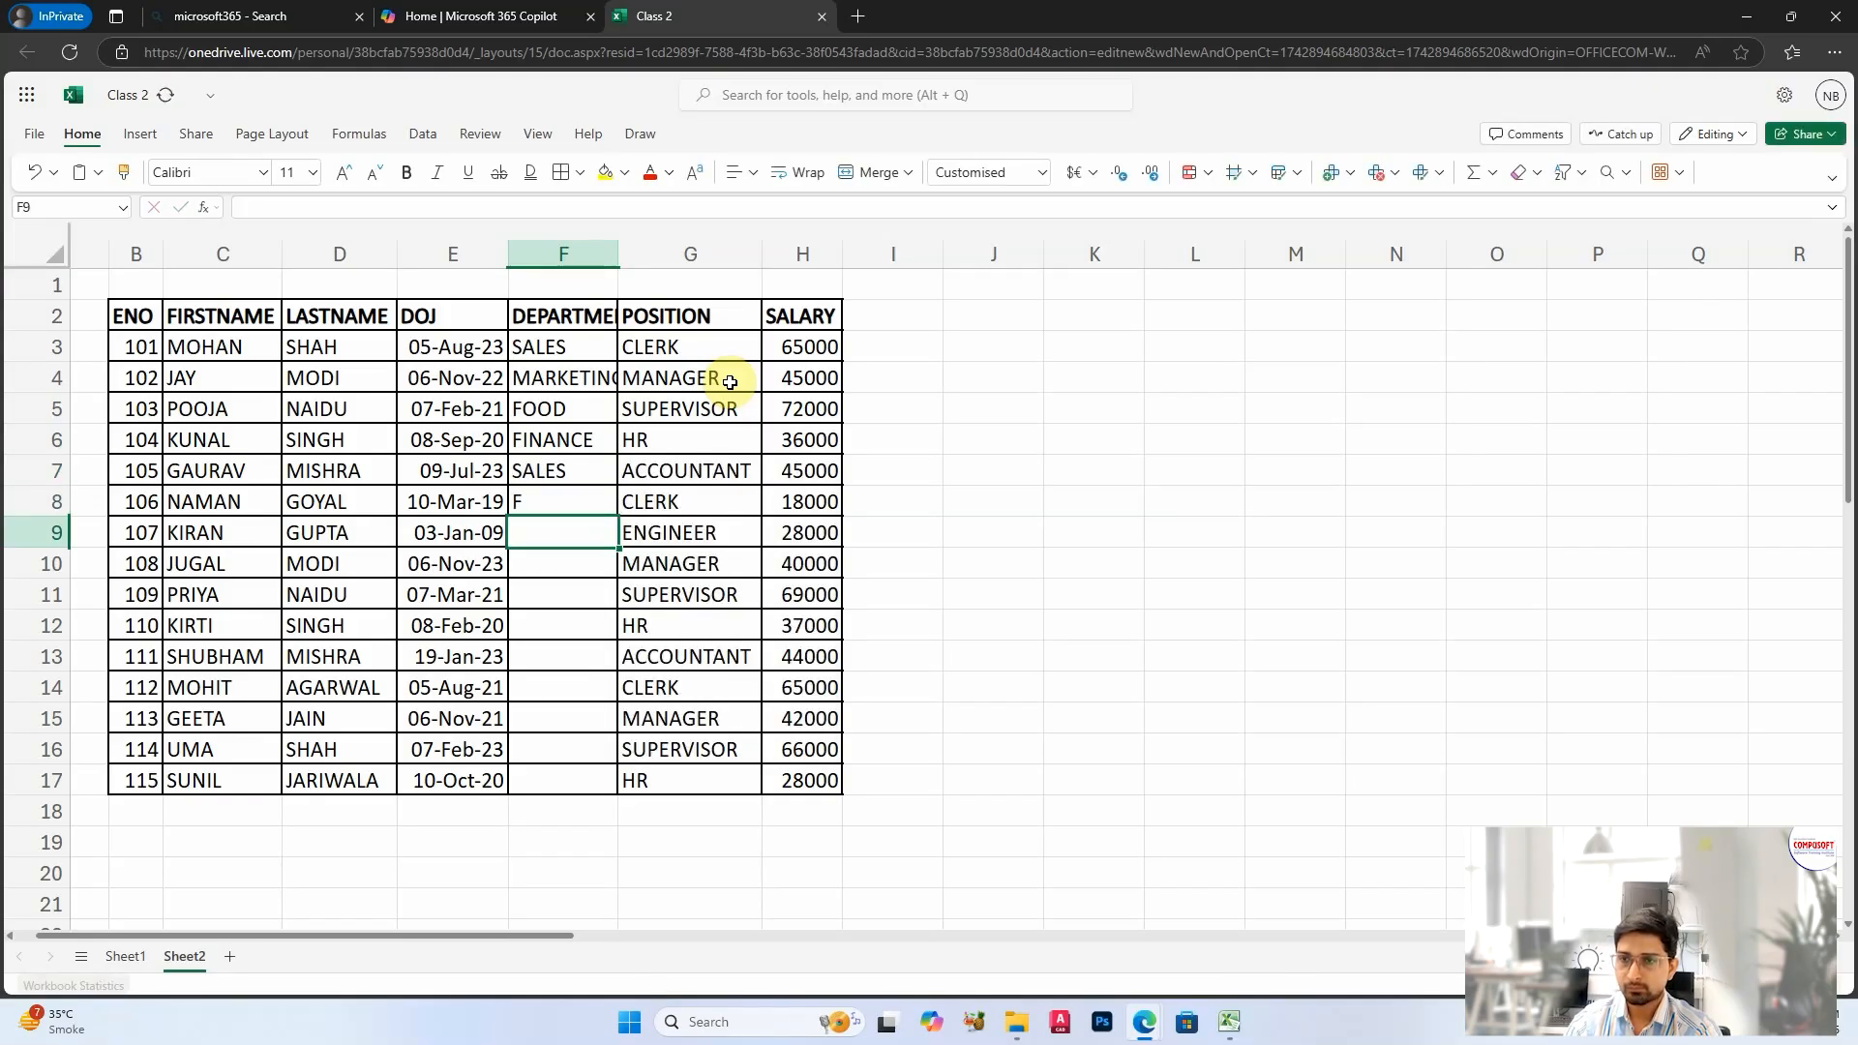
key(Up)
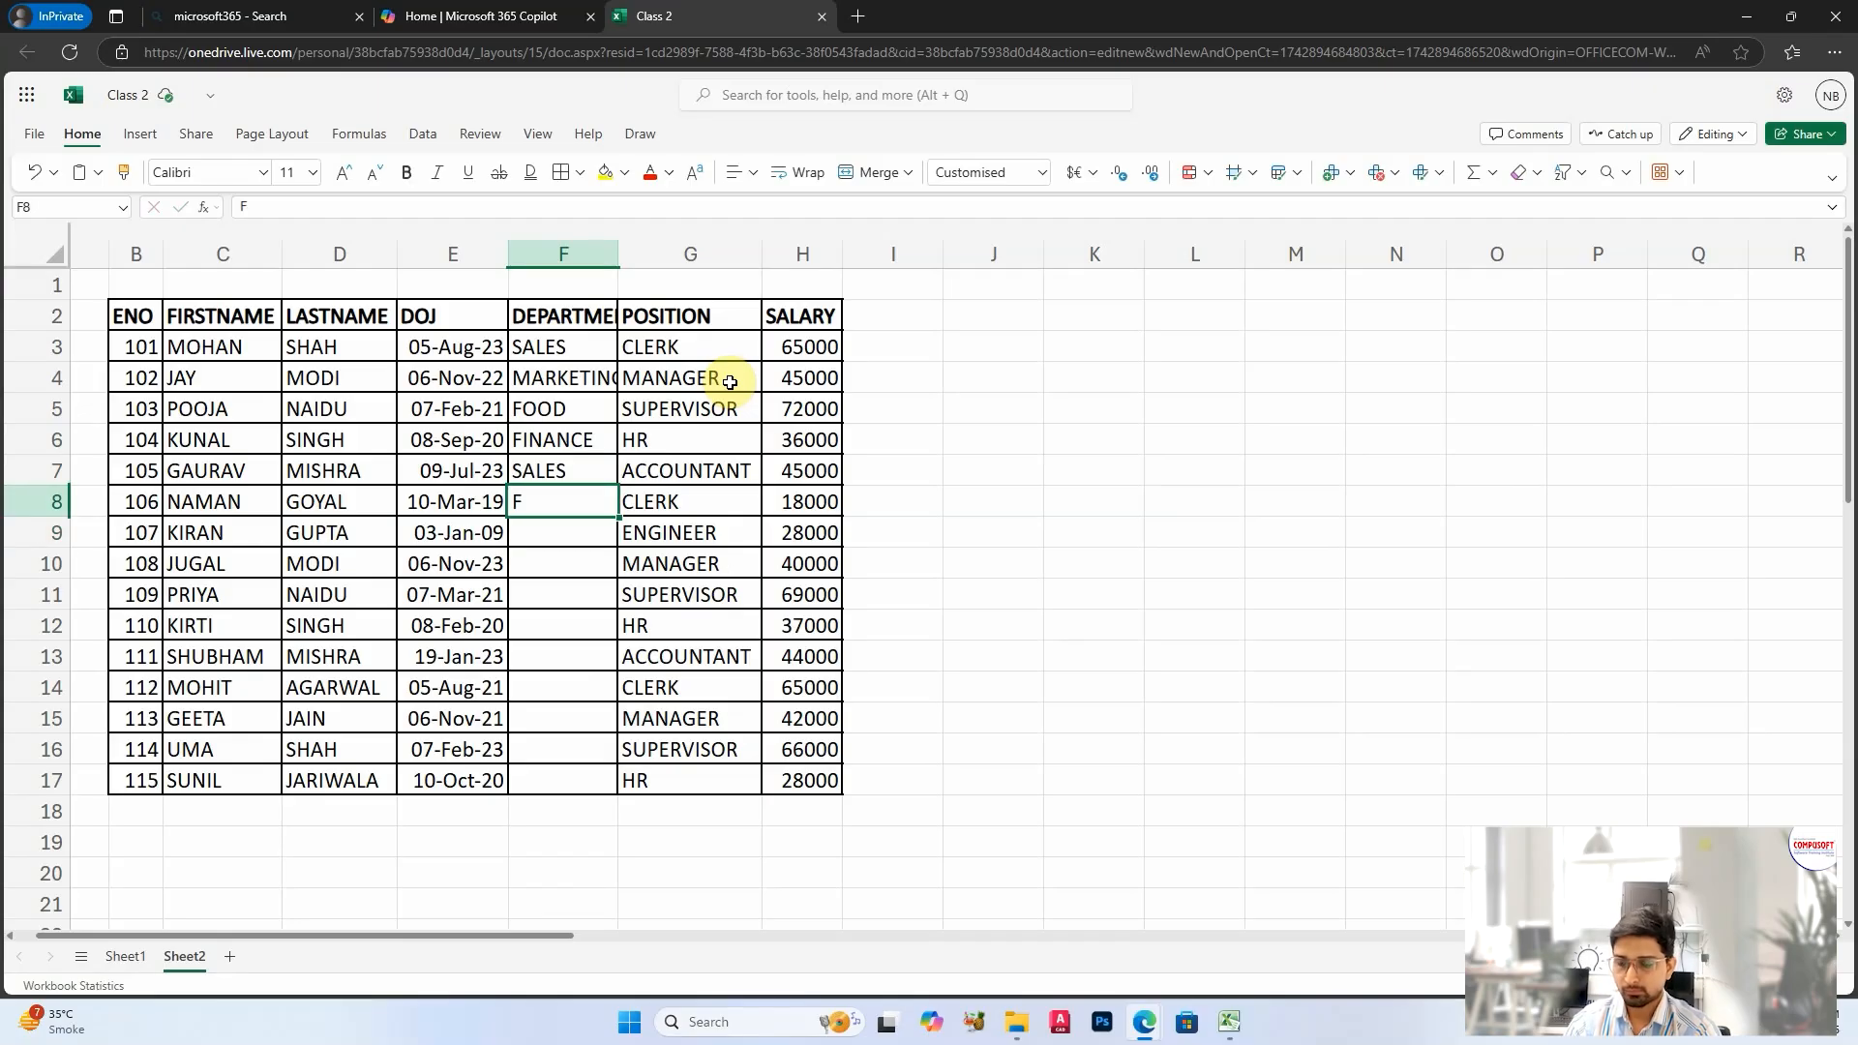
text(F)
key(Return)
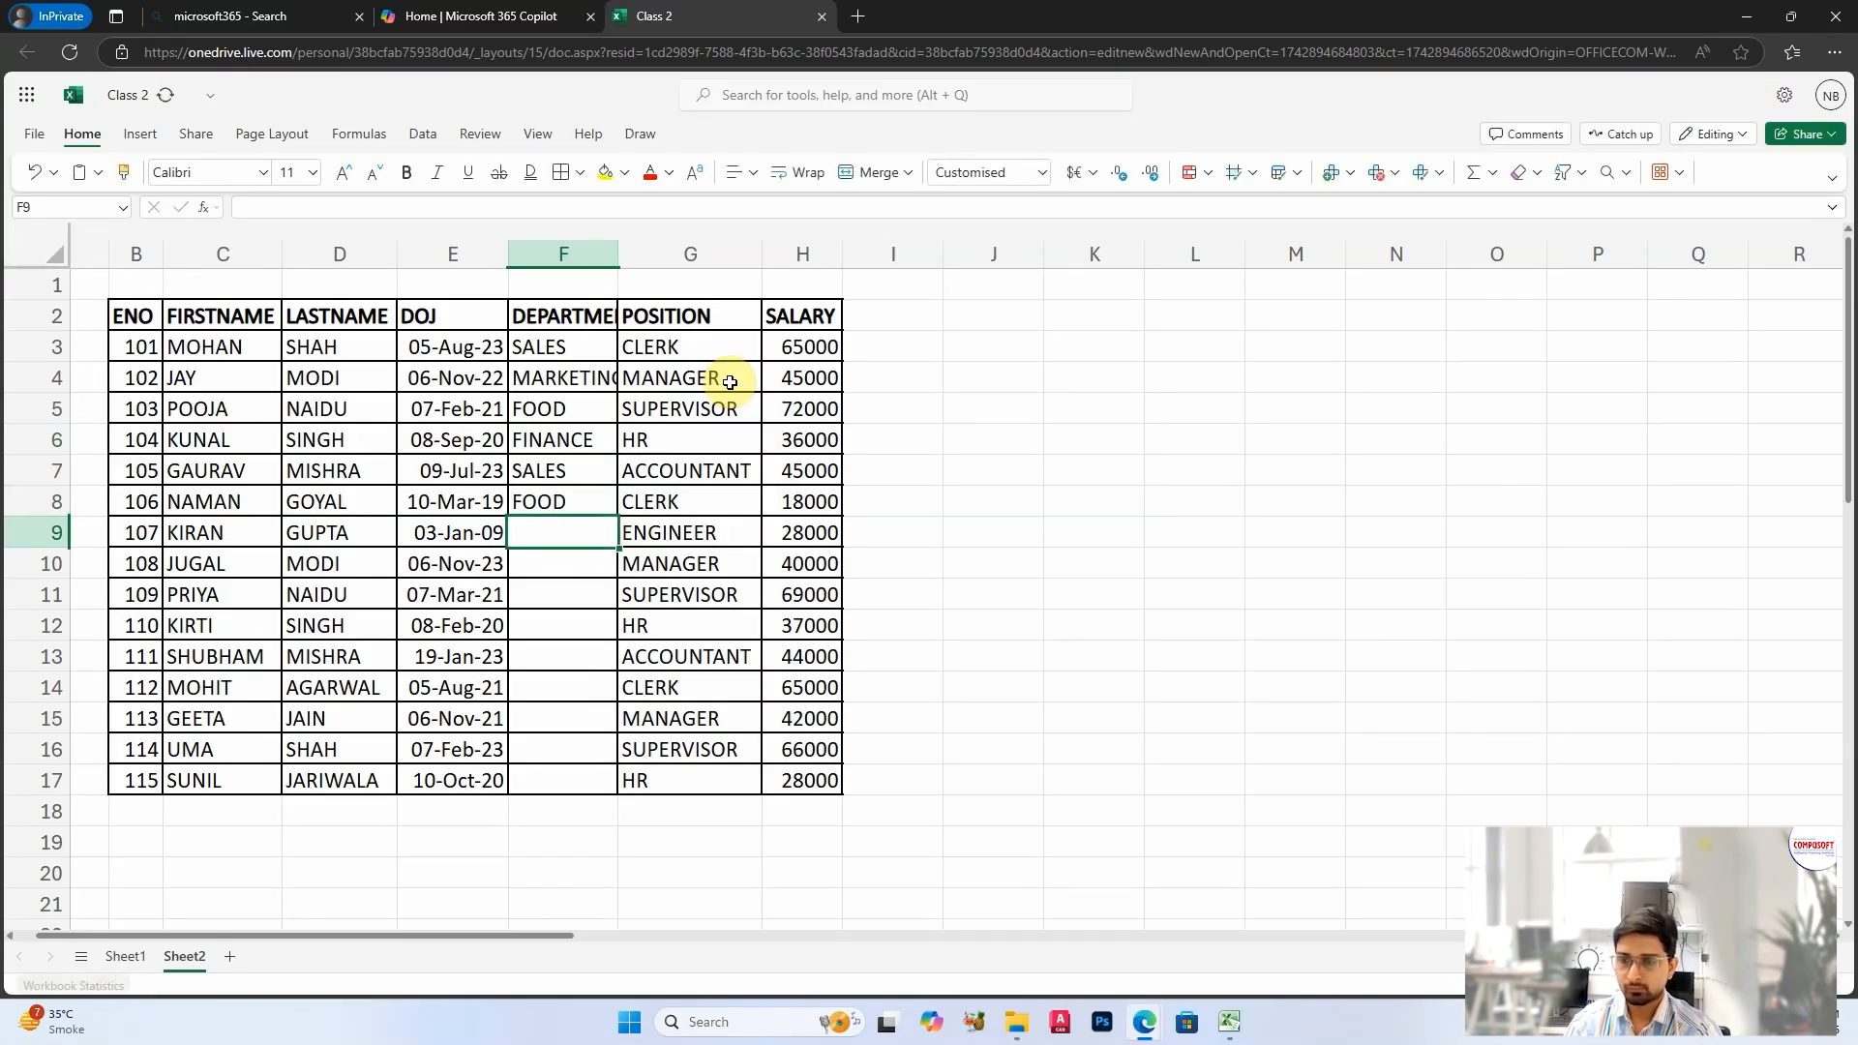
text(FIN)
key(Return)
text(SALES)
key(Return)
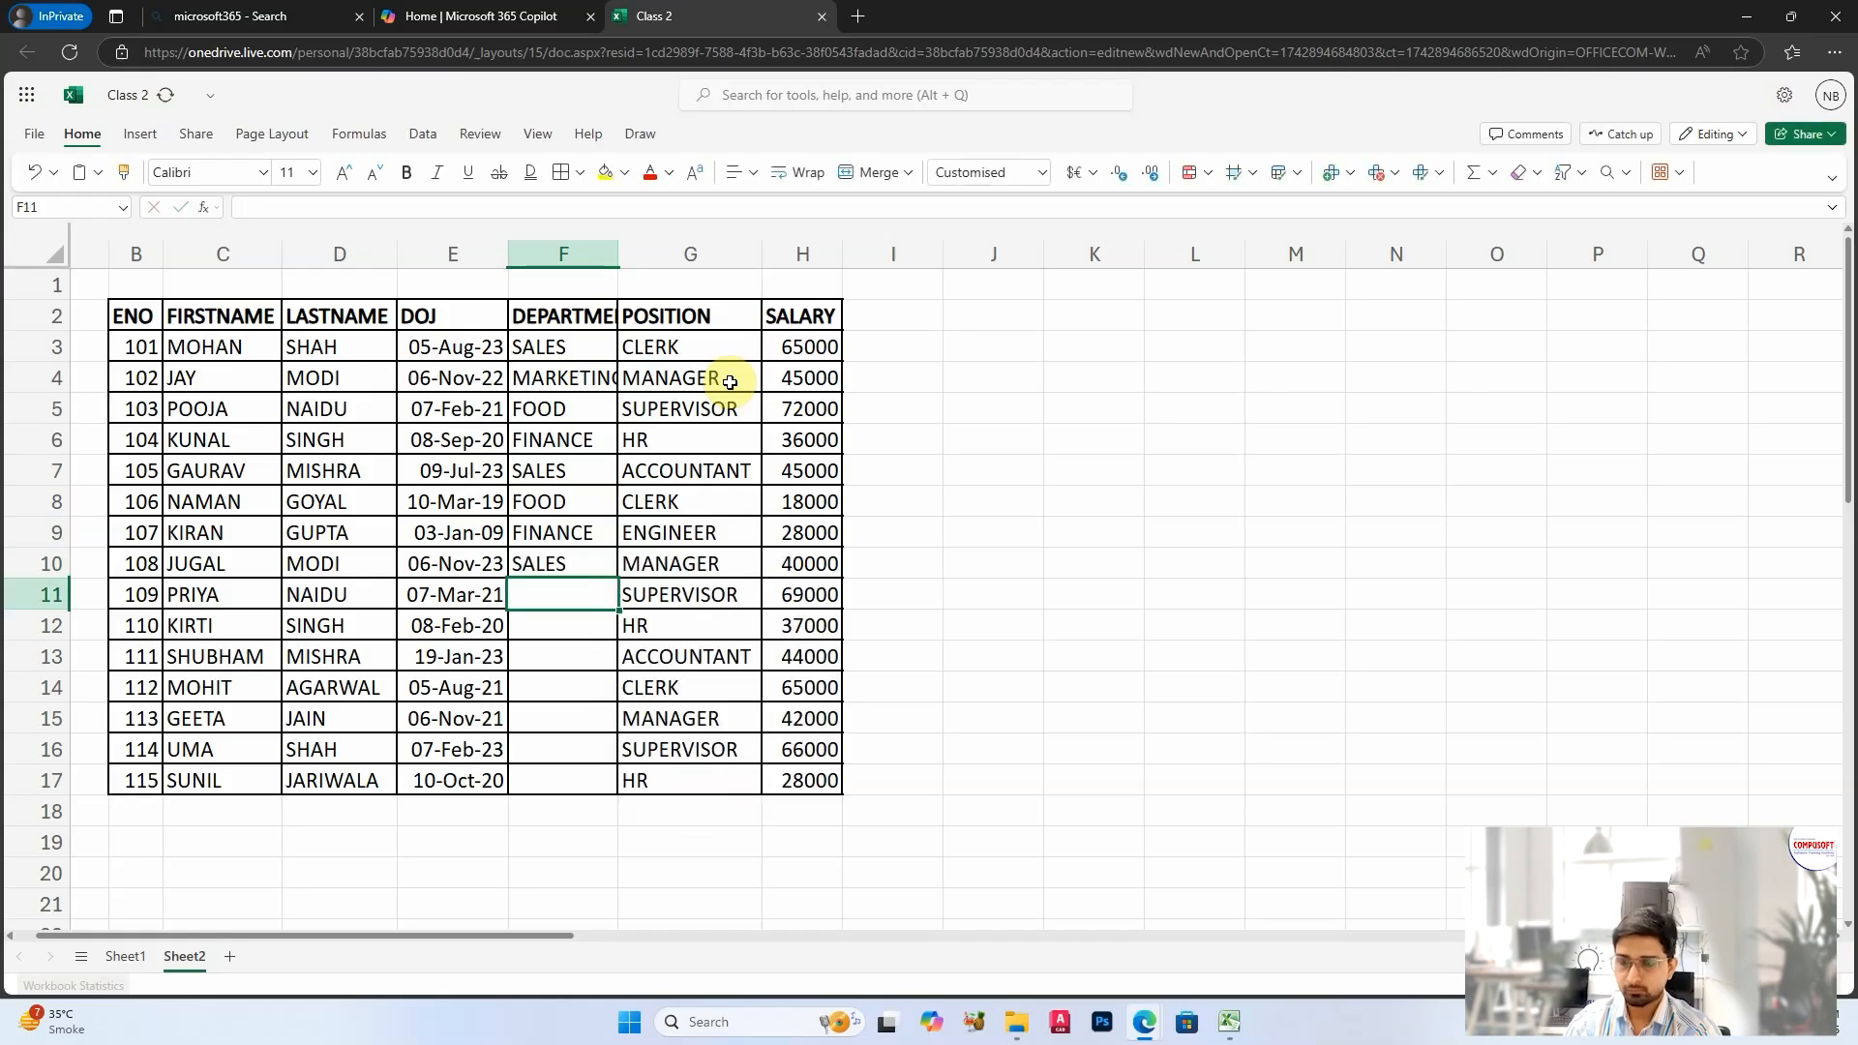
Step: Fill the departments in F11:F15 with FOOD, FINANCE, SALES, MARKETING and MARKETING
text(FOOD)
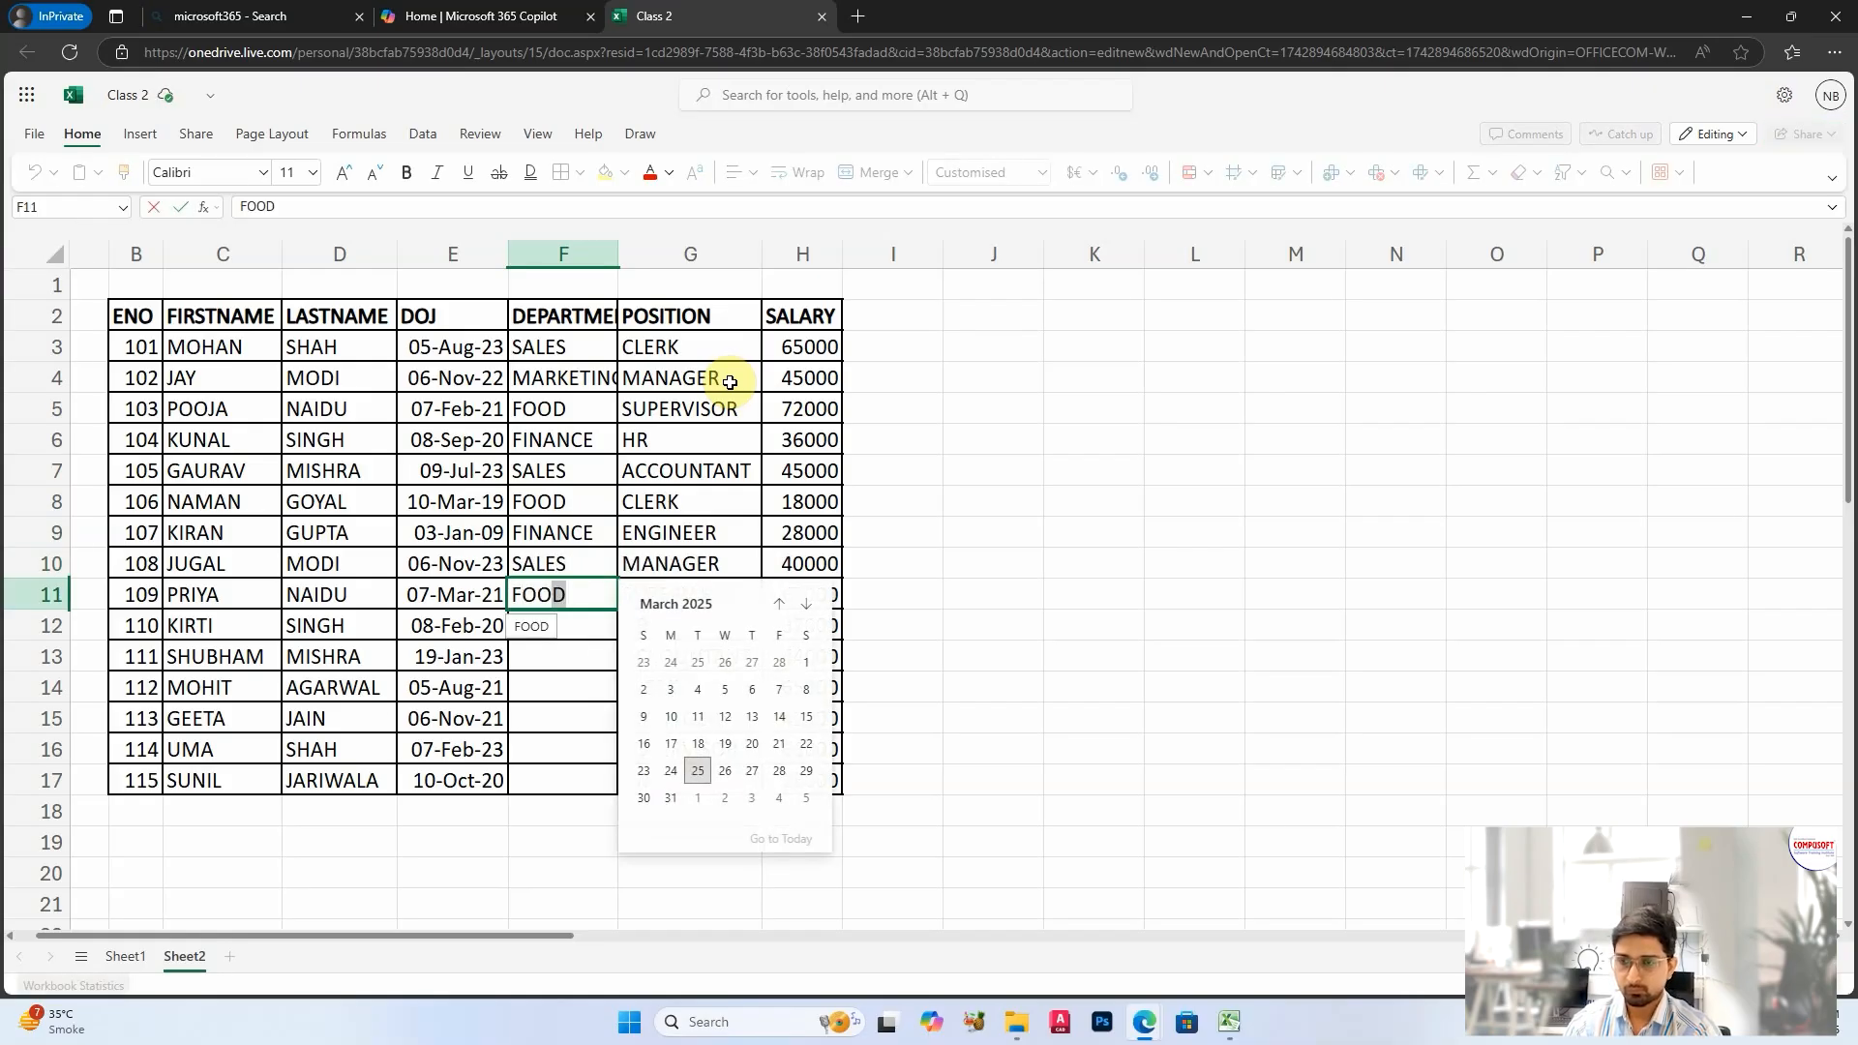
key(Return)
text(FI)
key(Return)
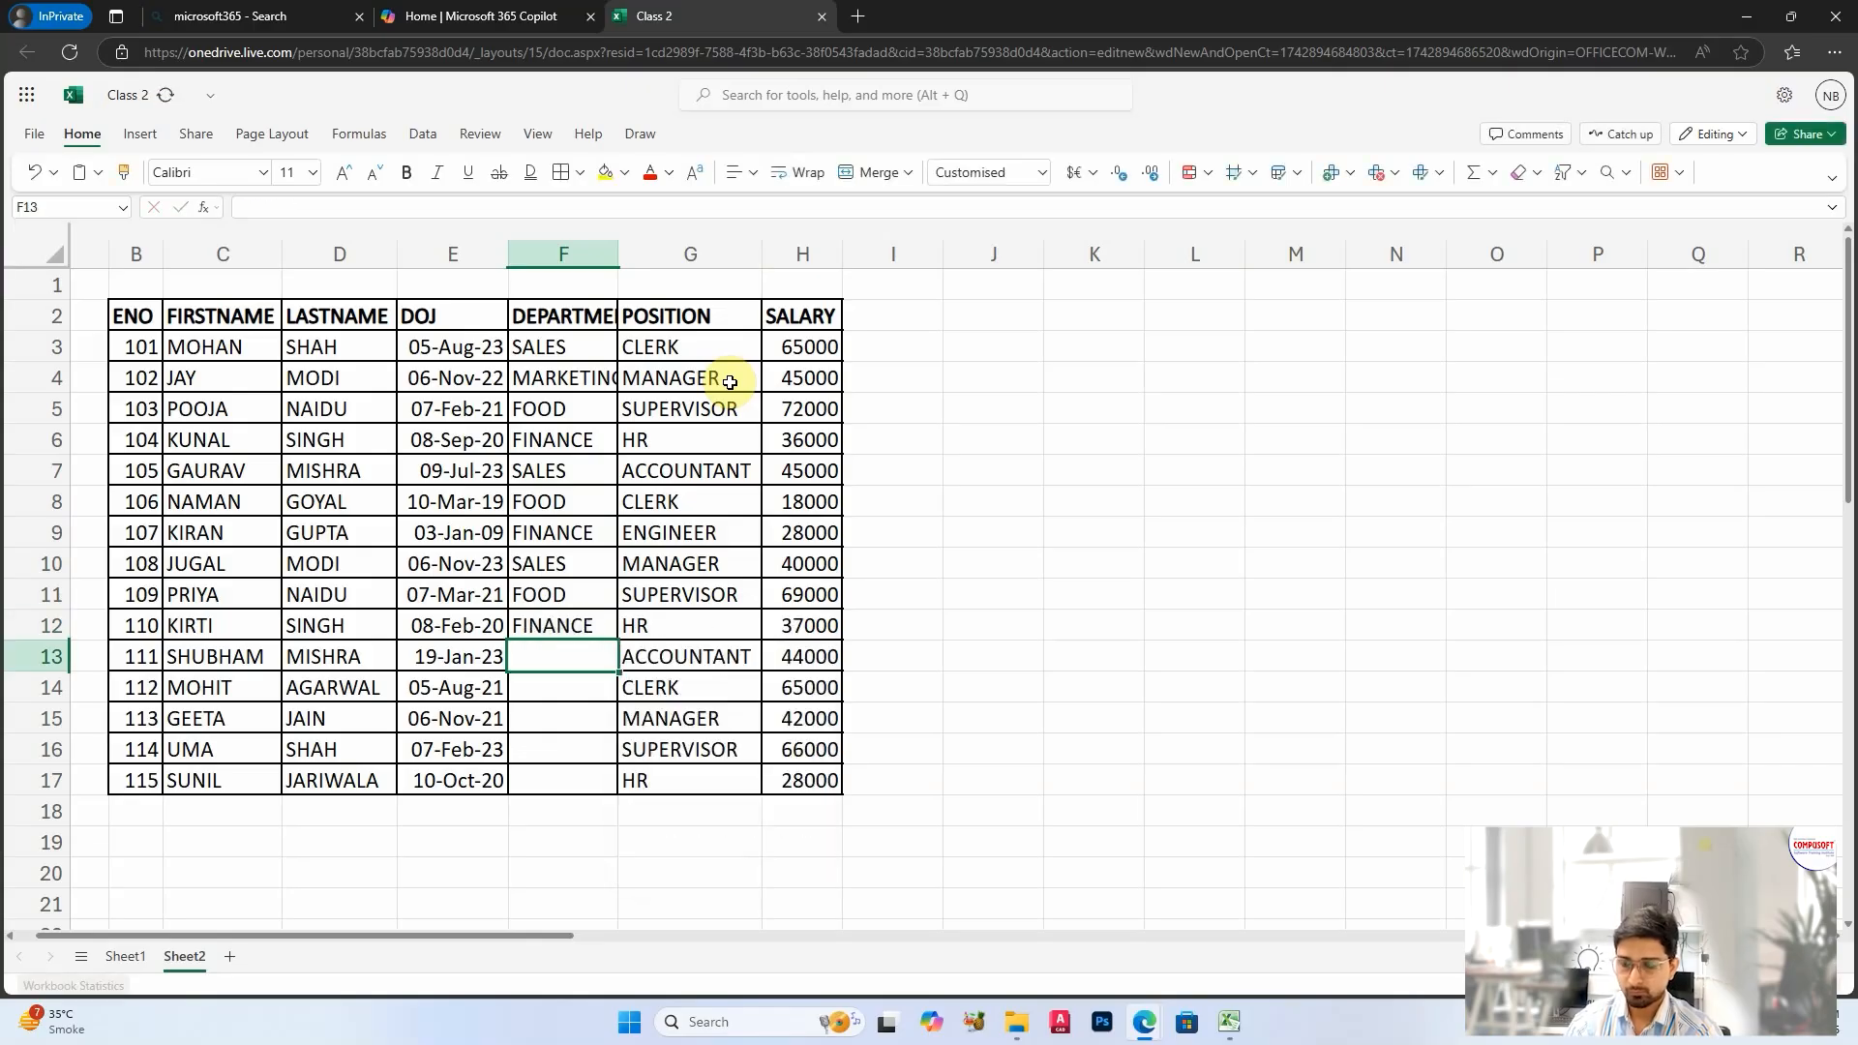
text(S)
key(Return)
text(M)
key(Return)
text(M)
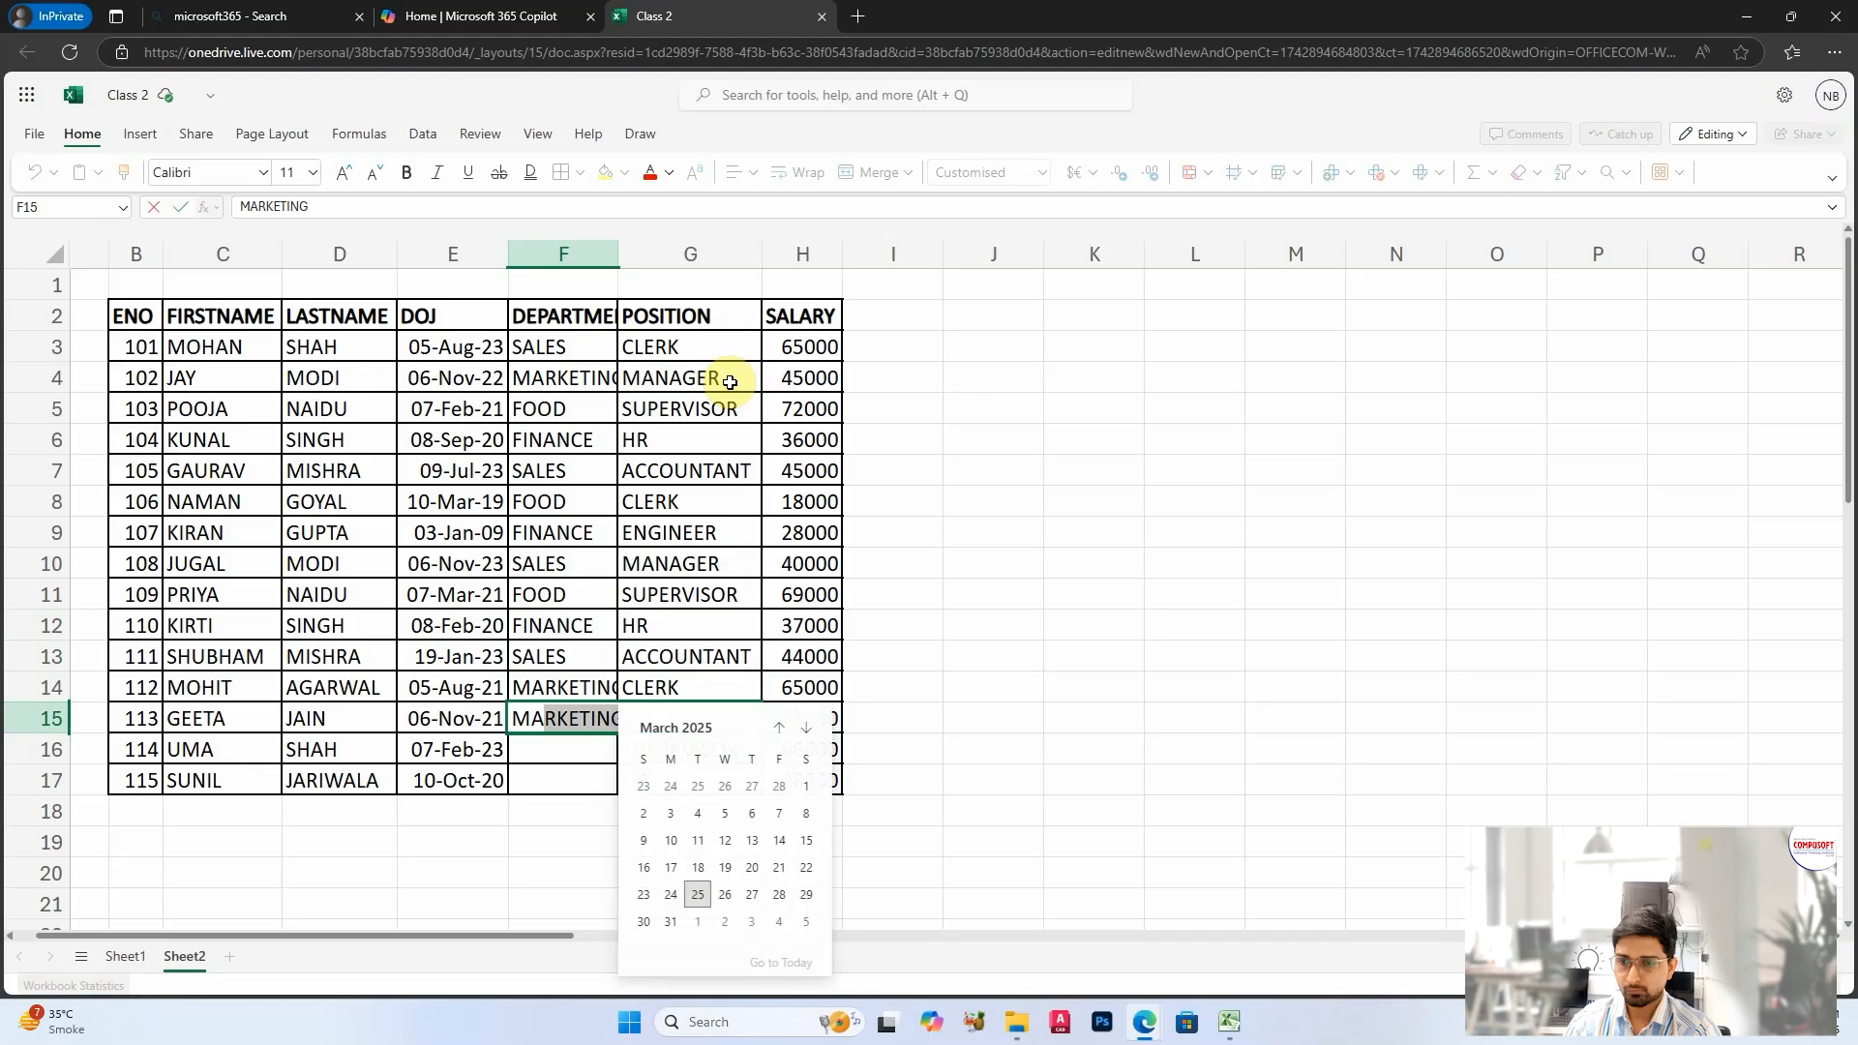
key(Return)
Step: Enter FINANCE in F16 and MARKETING in F17, and widen the DEPARTMENT column so its entries fit
text(F)
key(Return)
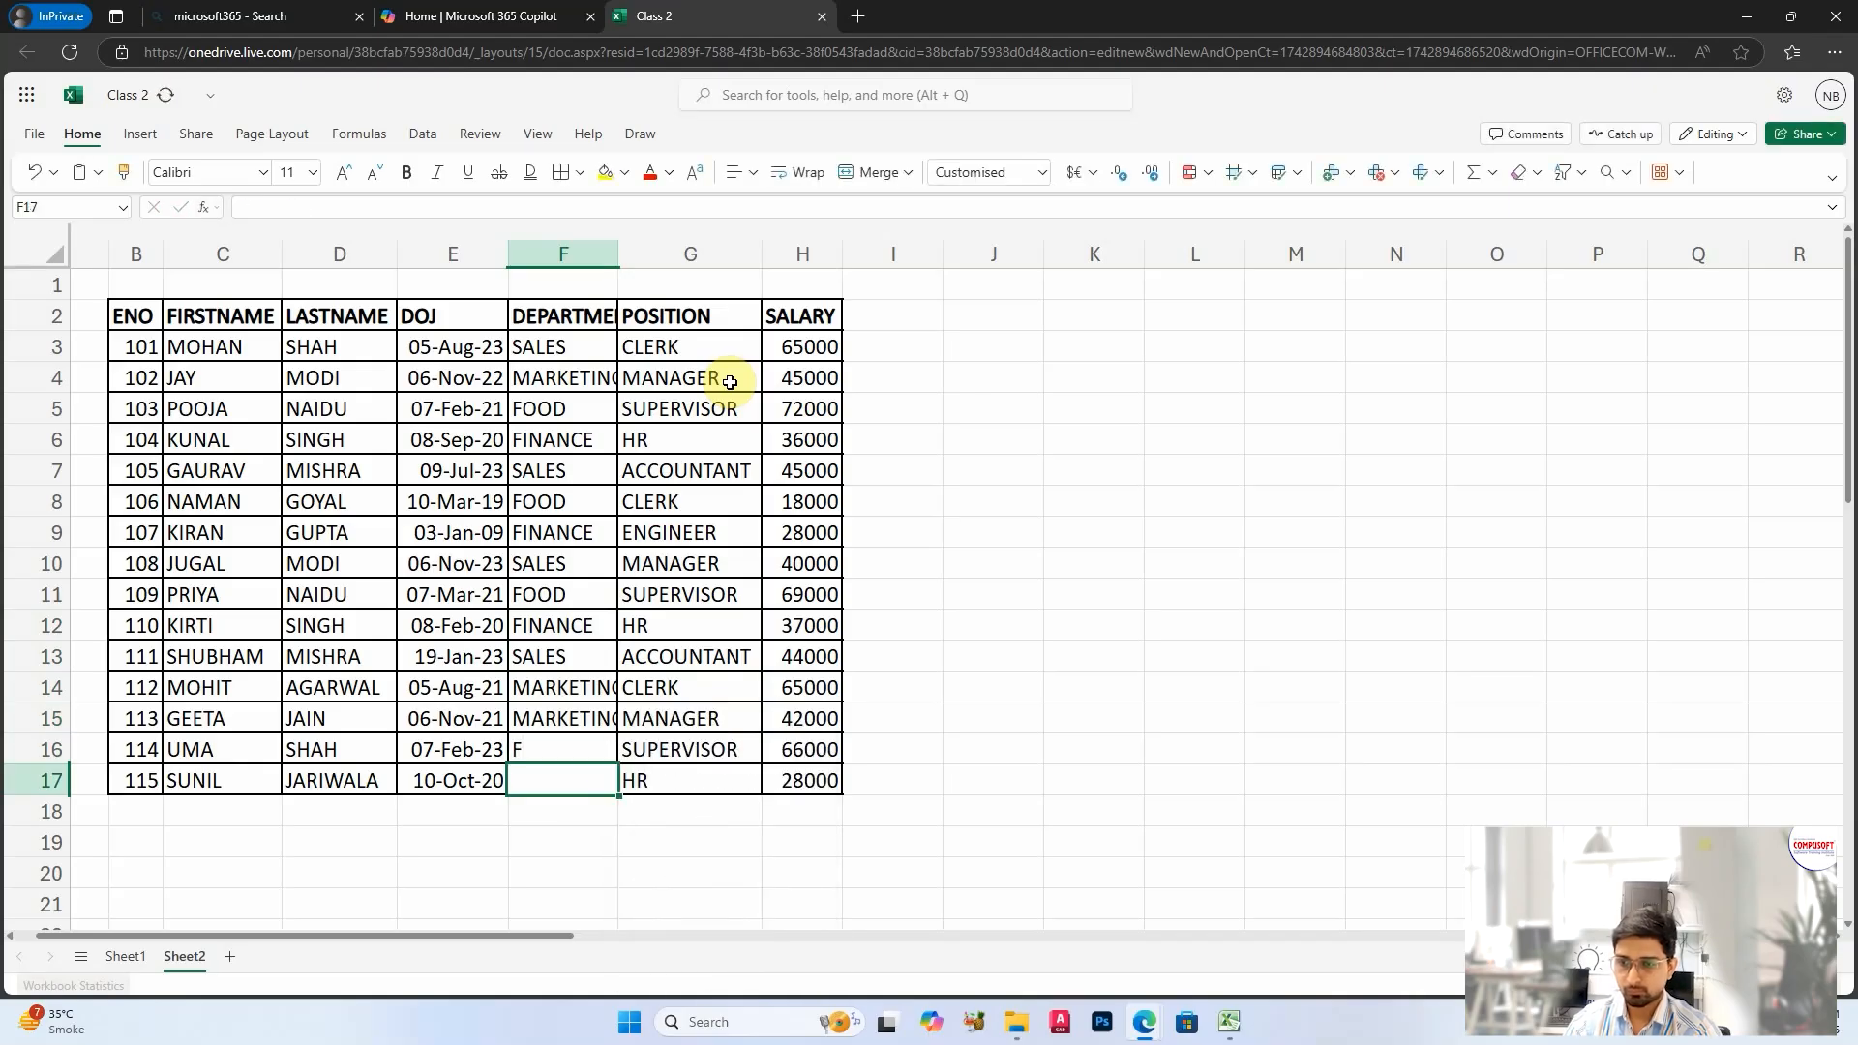
key(Left)
key(Up)
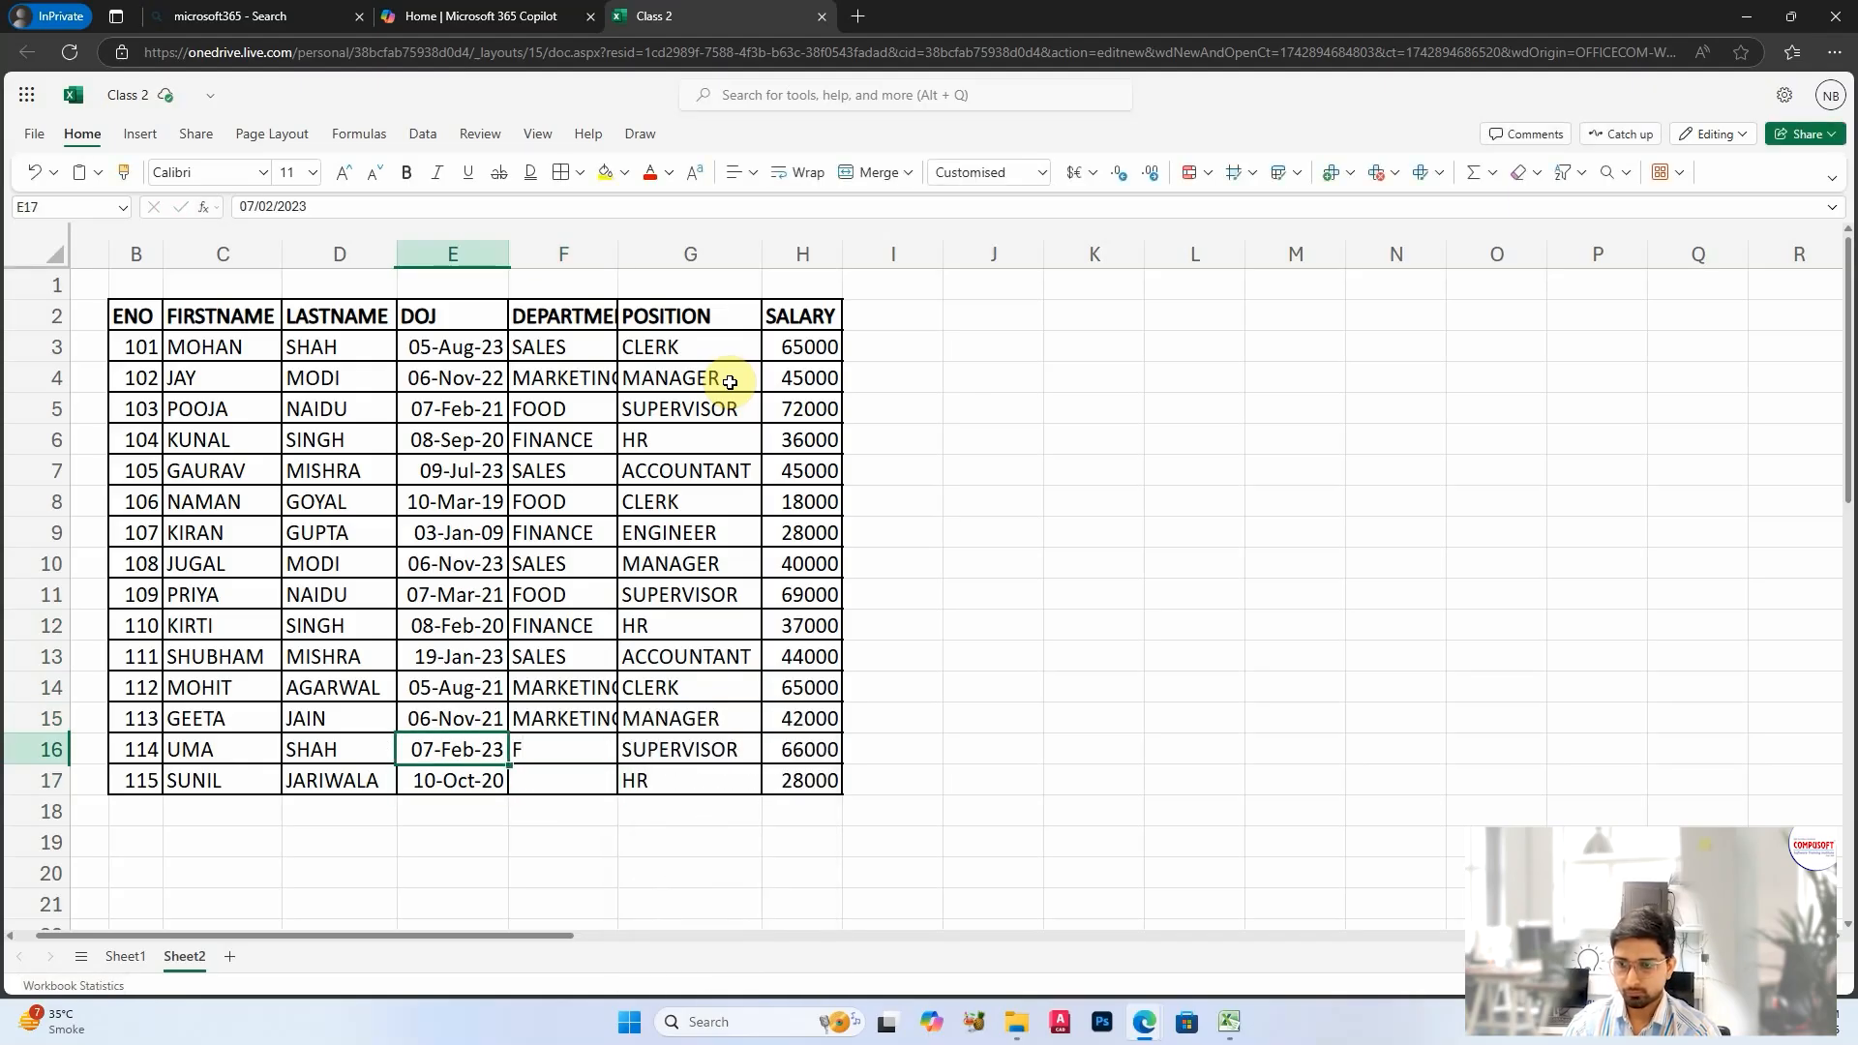
key(Right)
text(FI)
key(Return)
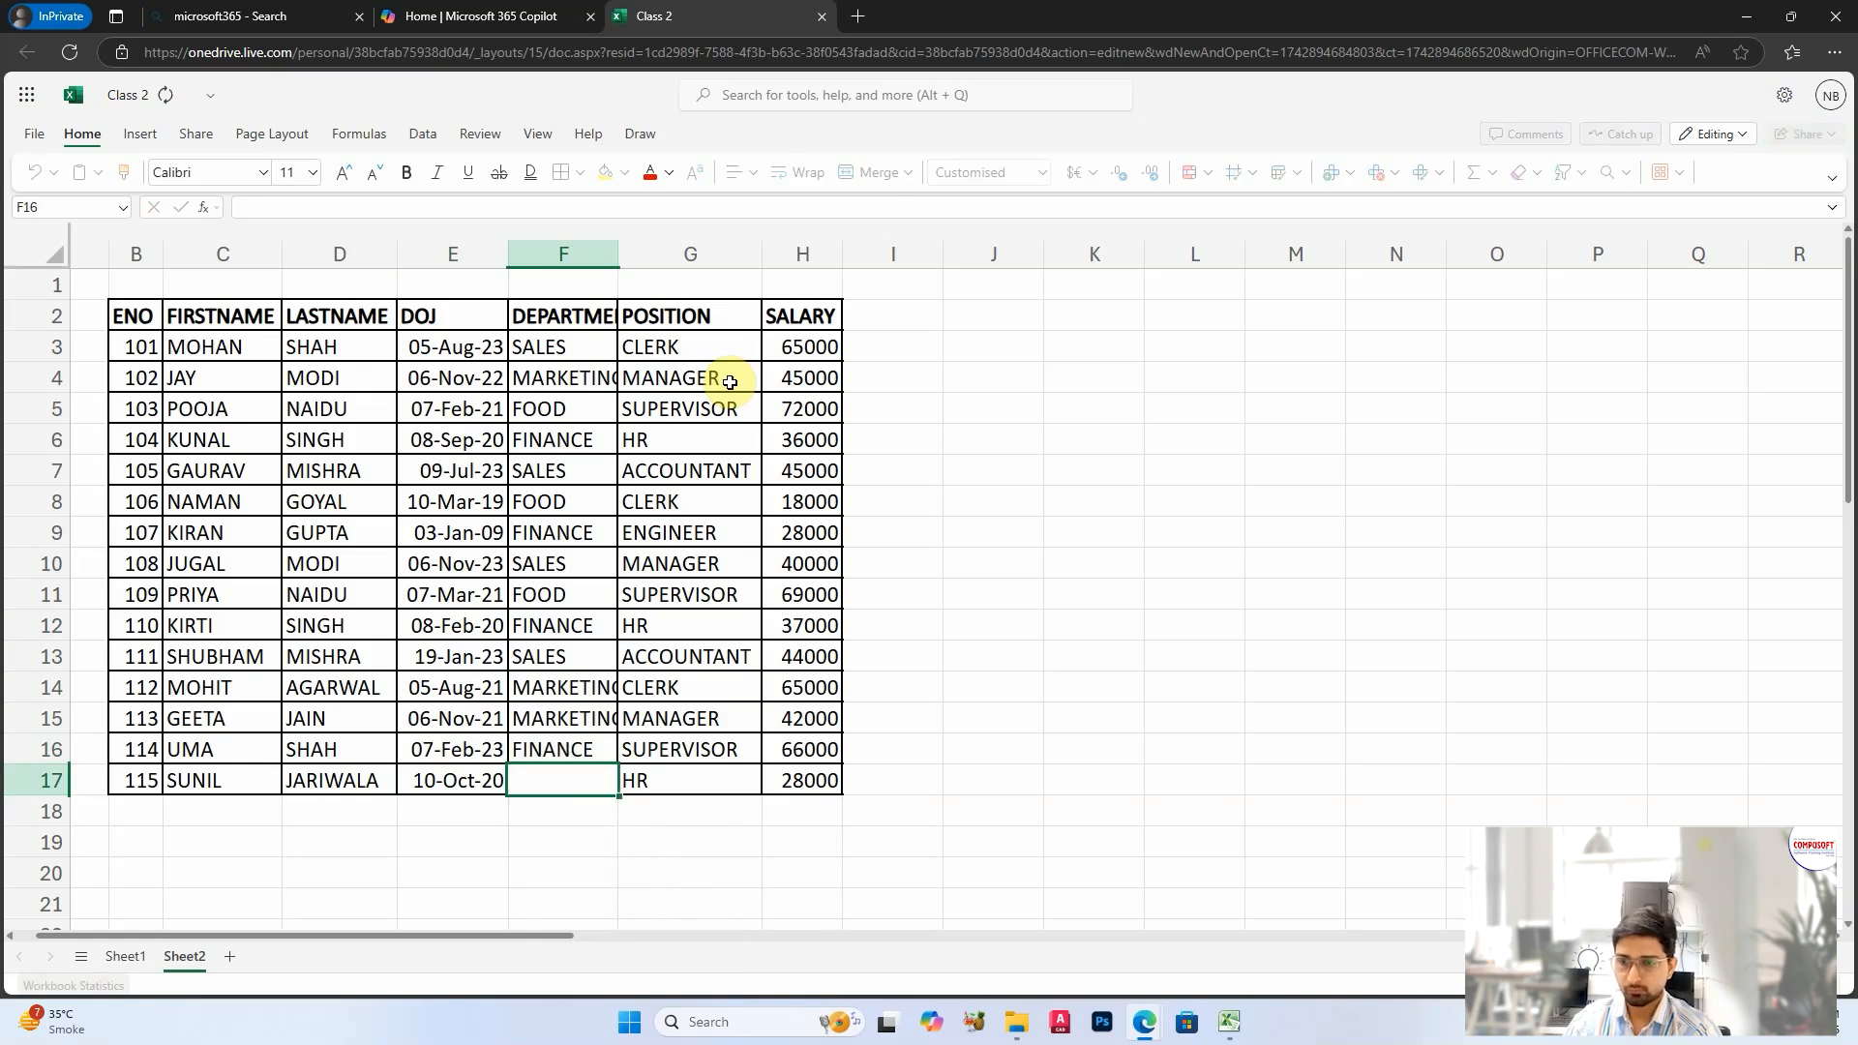
text(MA)
key(Return)
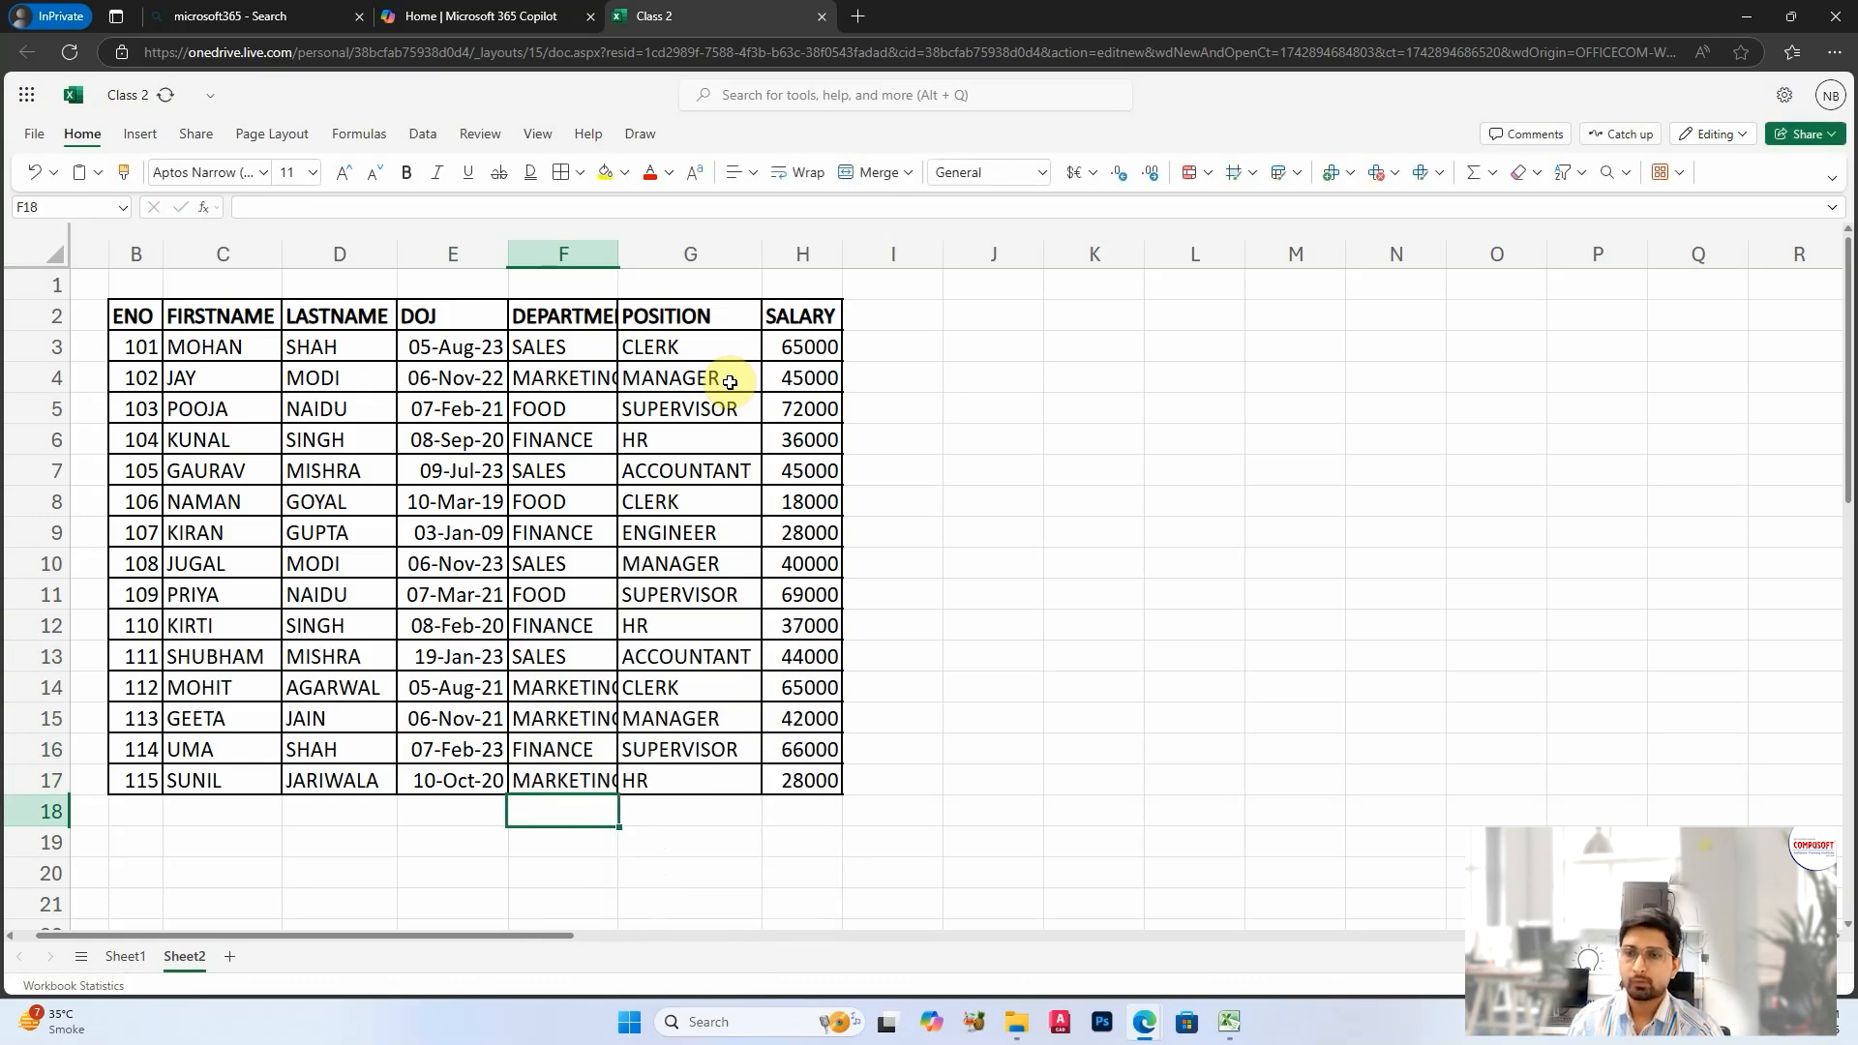
drag(619, 254, 672, 255)
click(851, 536)
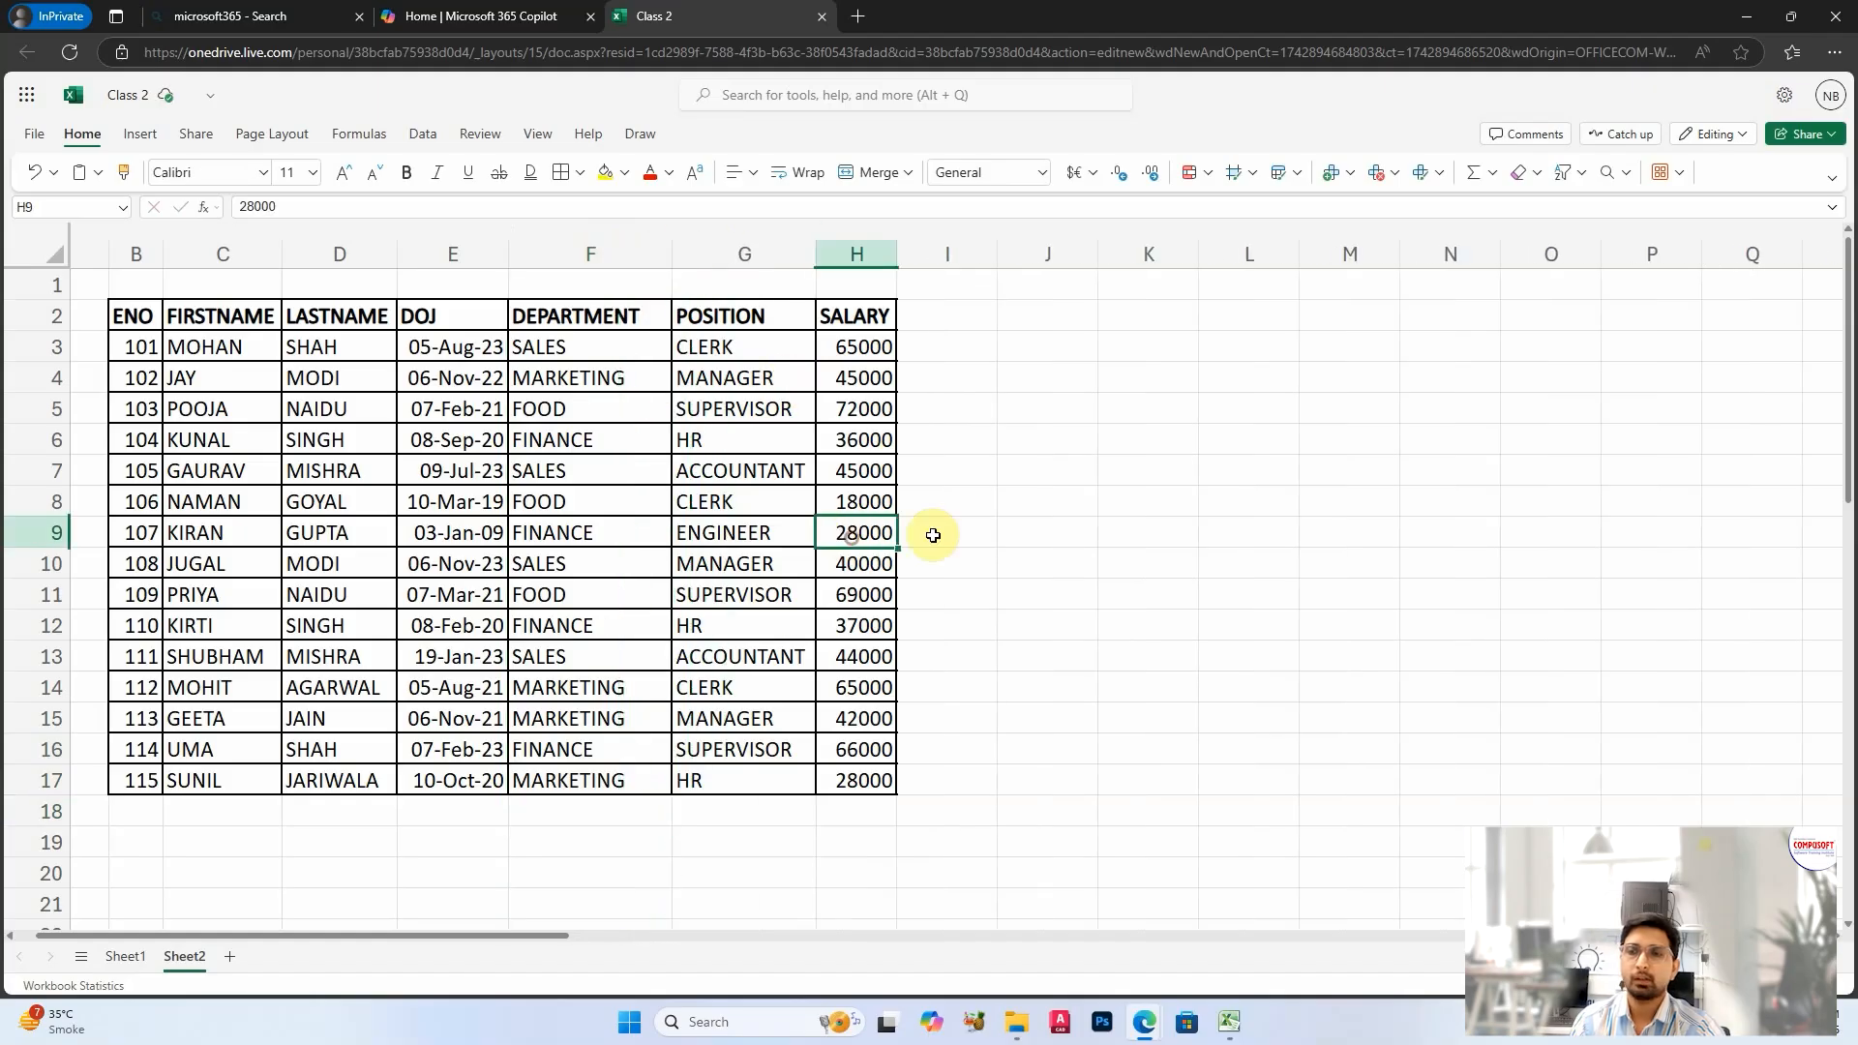
Step: Copy the DEPARTMENT header from F2 to K2 and widen columns K and L
click(553, 316)
key(ctrl+c)
click(1174, 309)
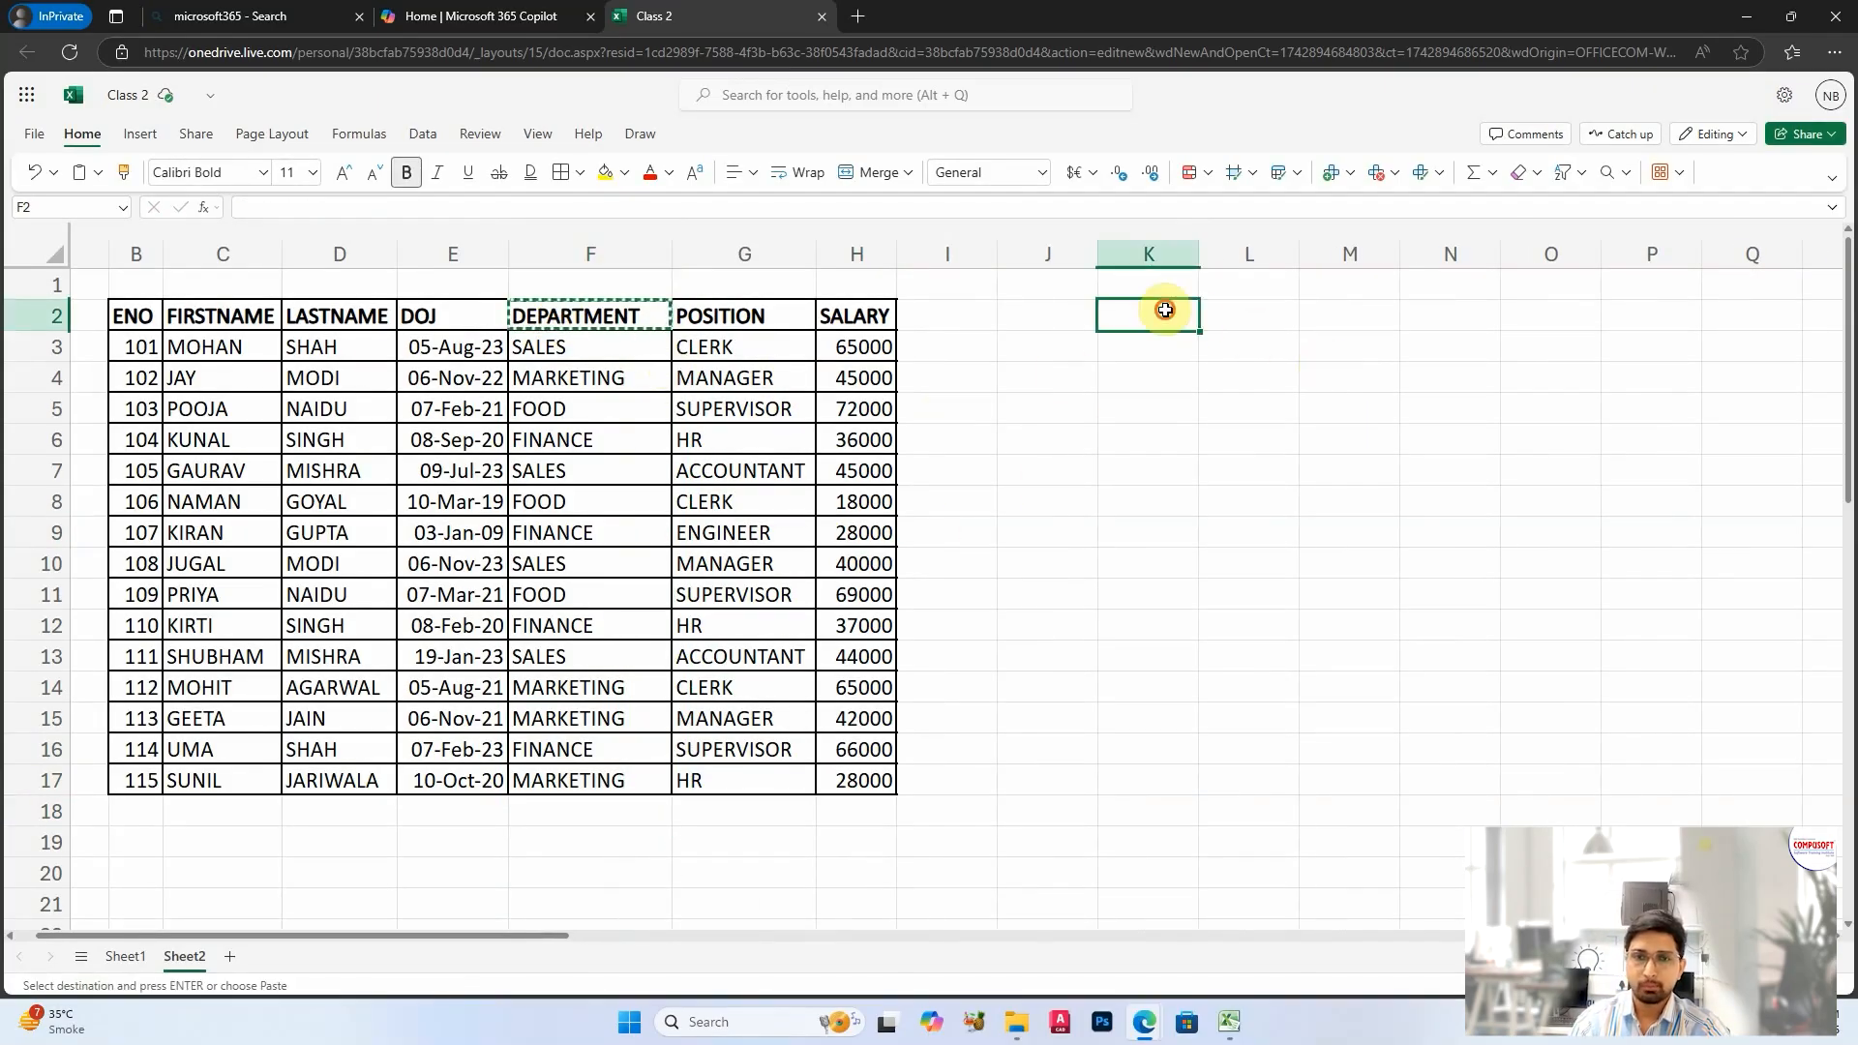
key(ctrl+v)
drag(1200, 257, 1486, 255)
Step: Enter SALES in L2 as the department criterion beside the copied header
click(1406, 315)
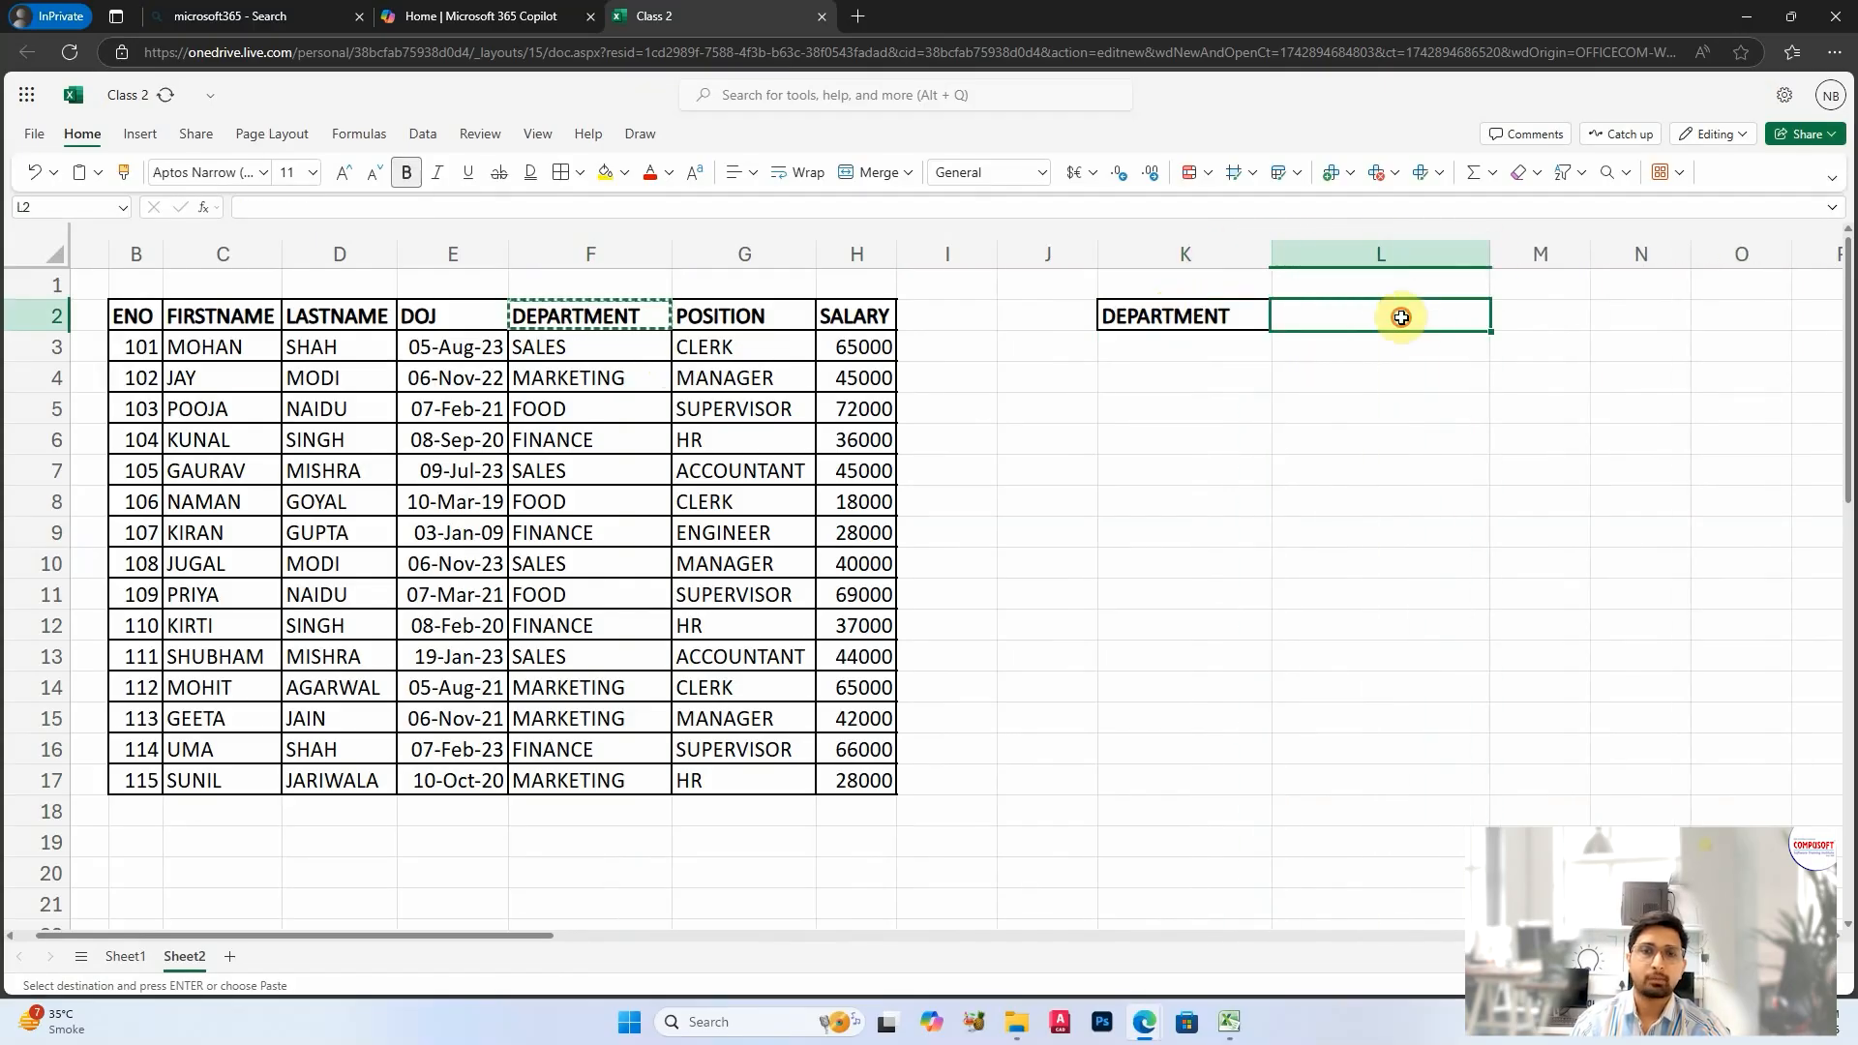
text(SALES)
key(Return)
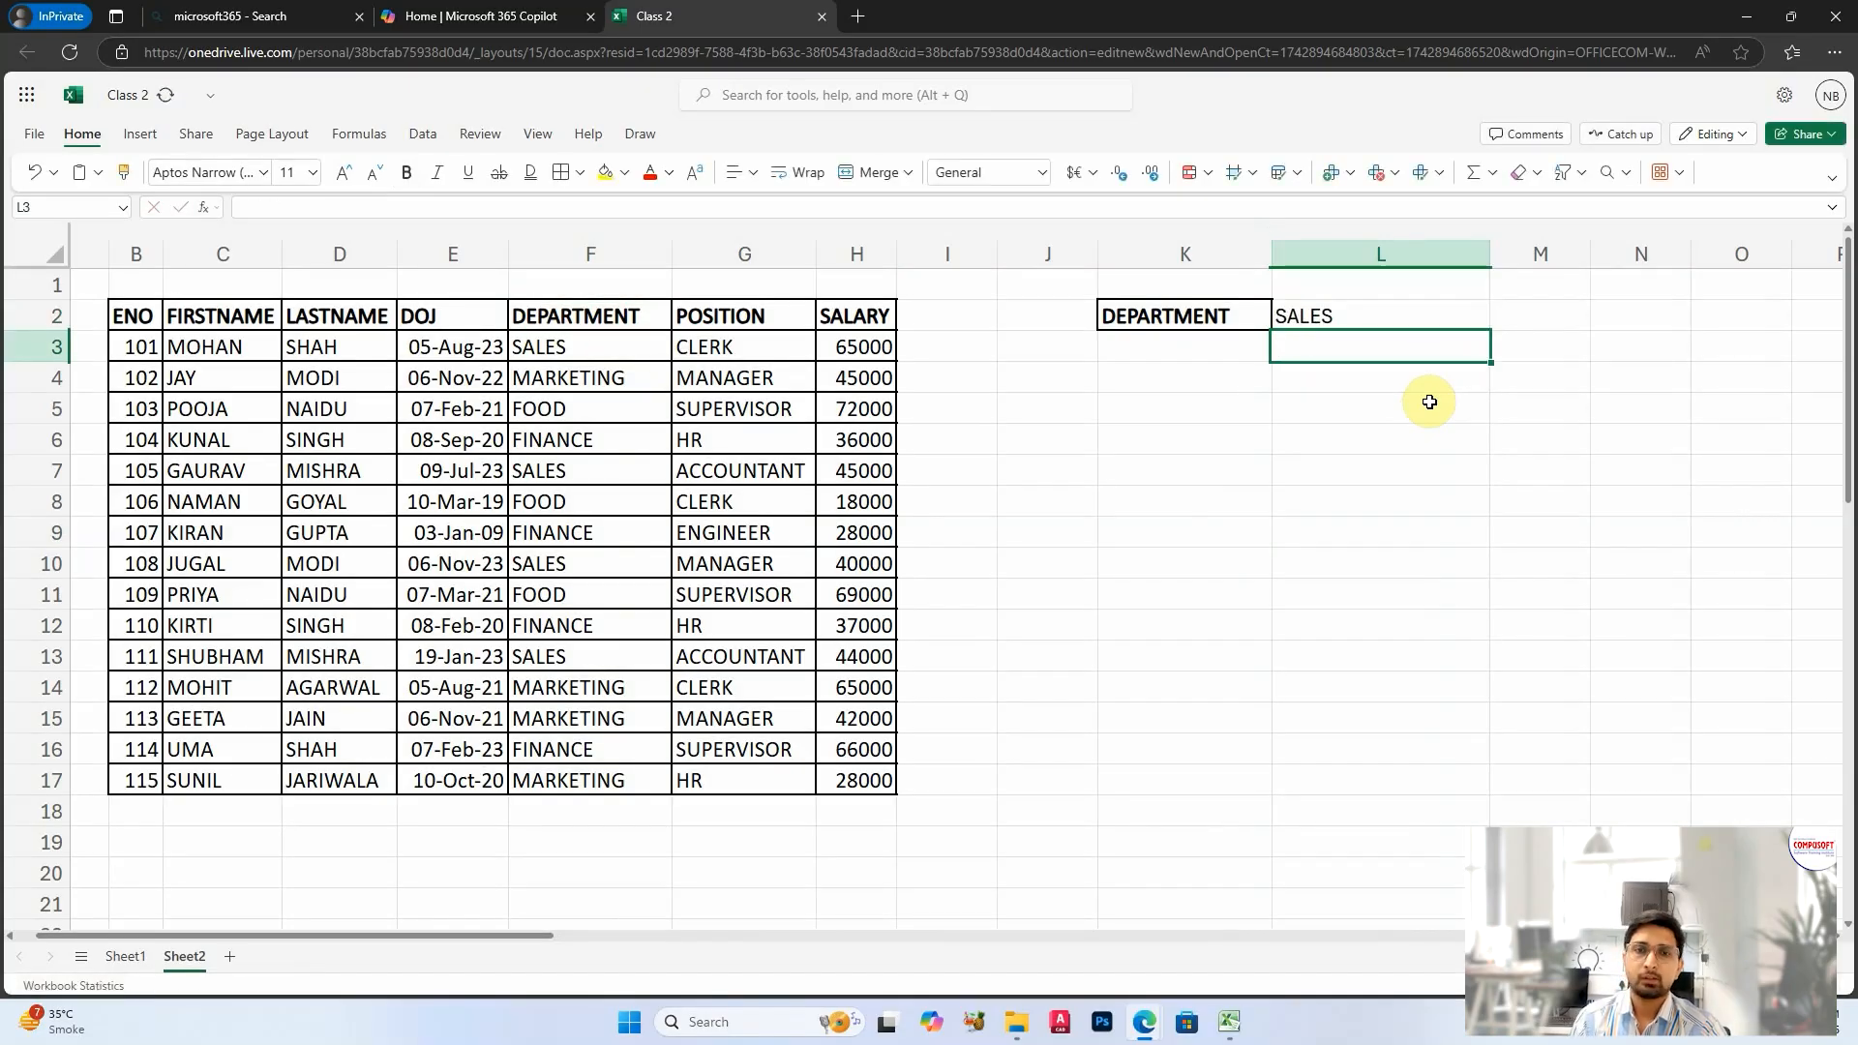
Step: Enter the label TOTAL EMPLOYEES in cell K4
click(1181, 380)
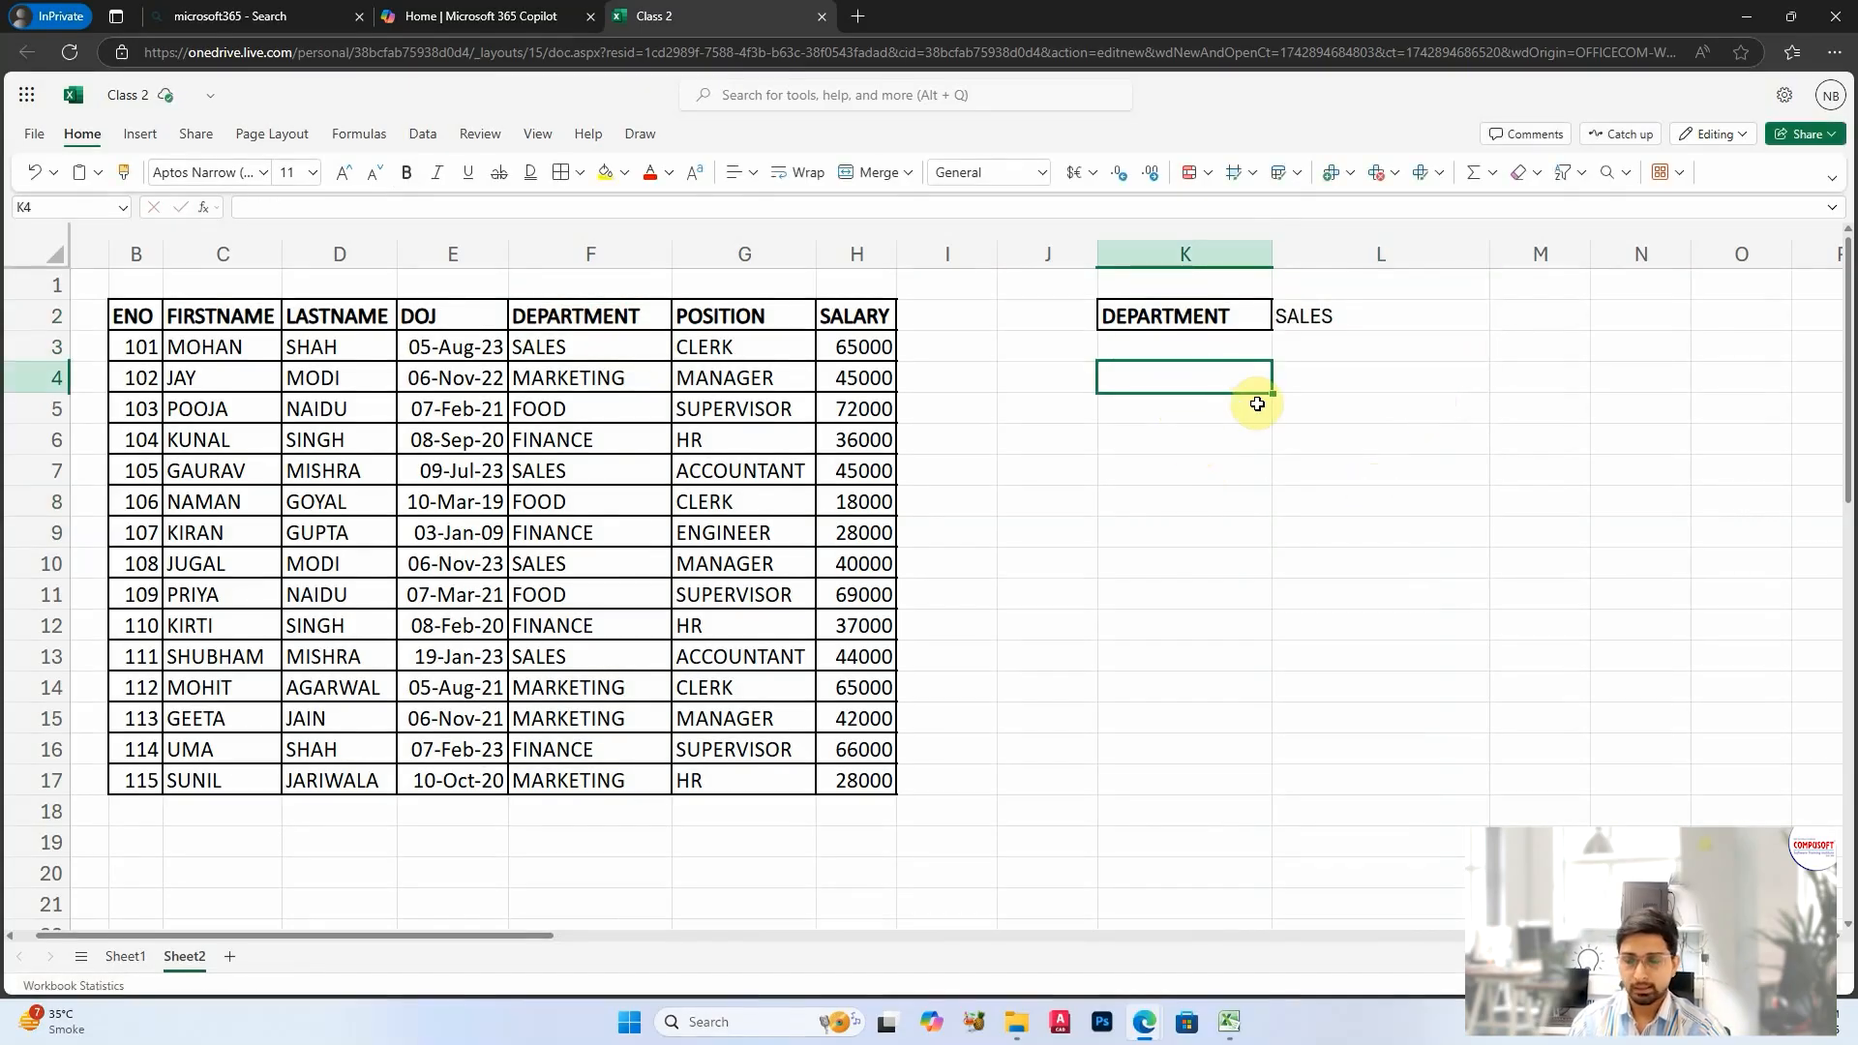
text(TOTAL EM)
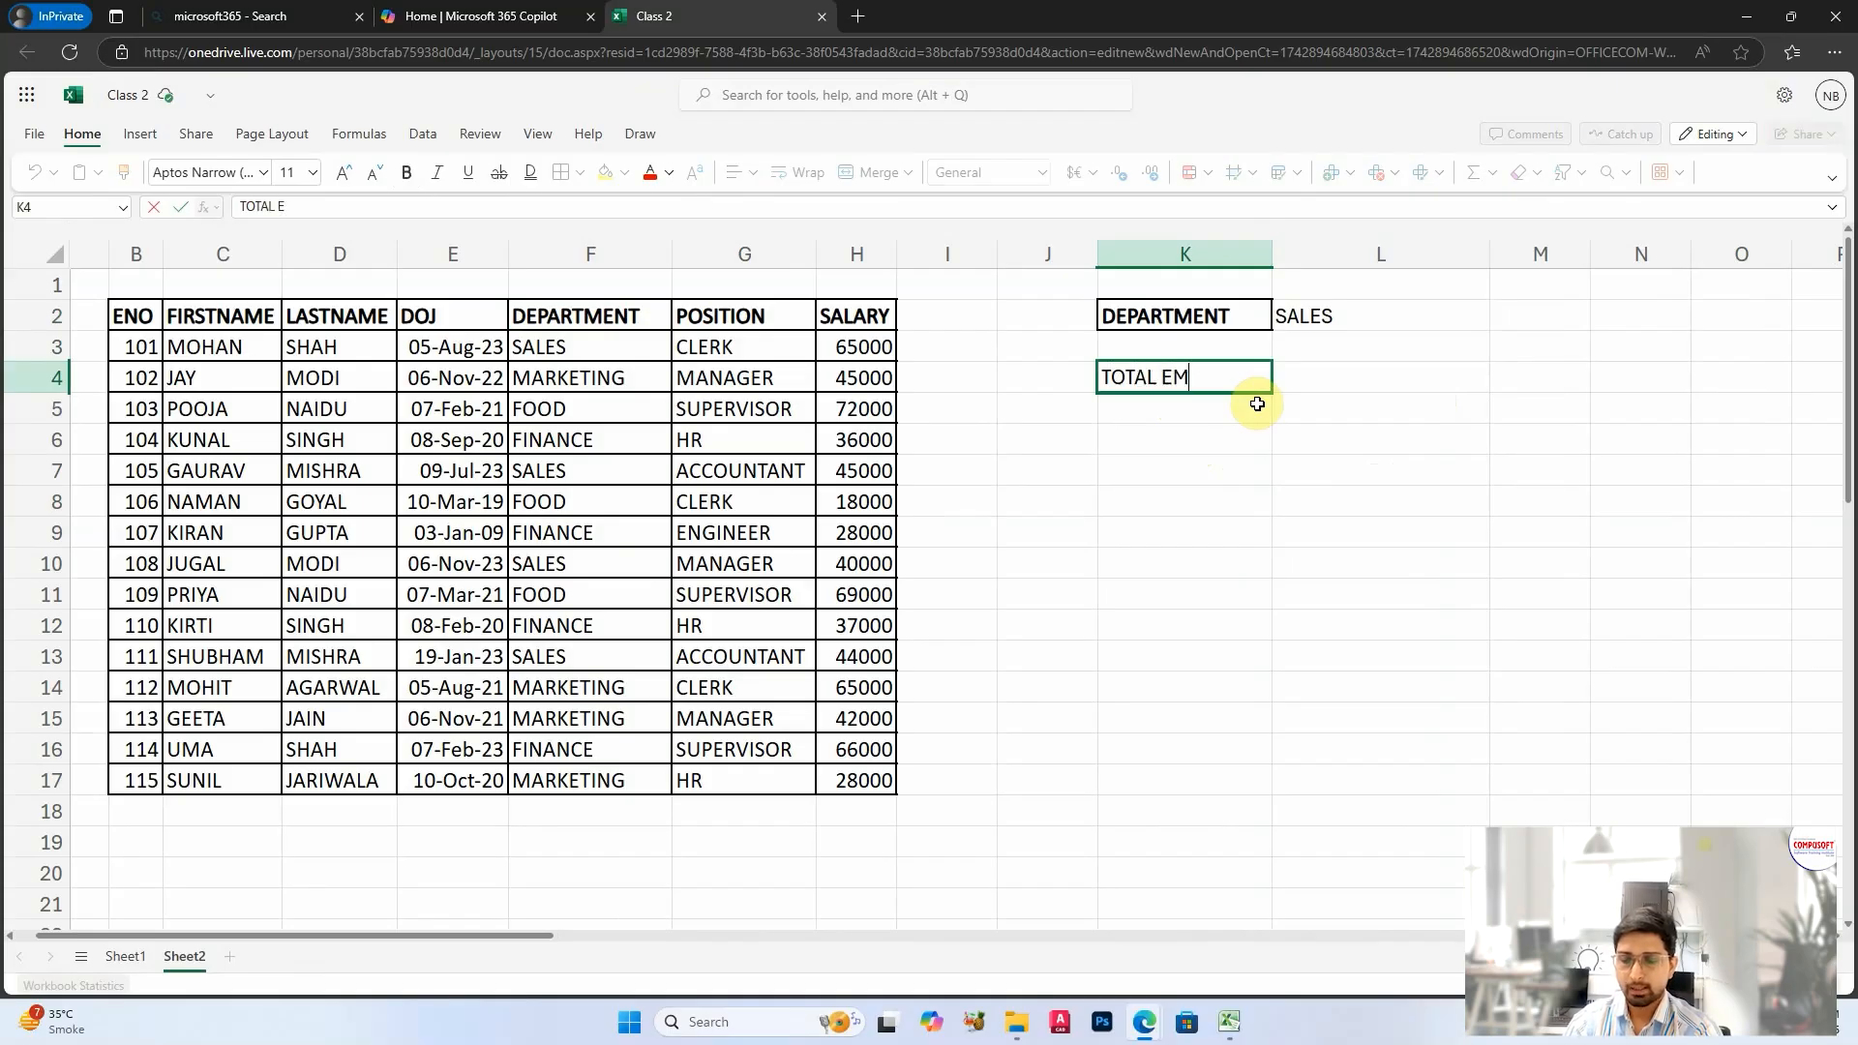
text(PLOYEES)
key(Return)
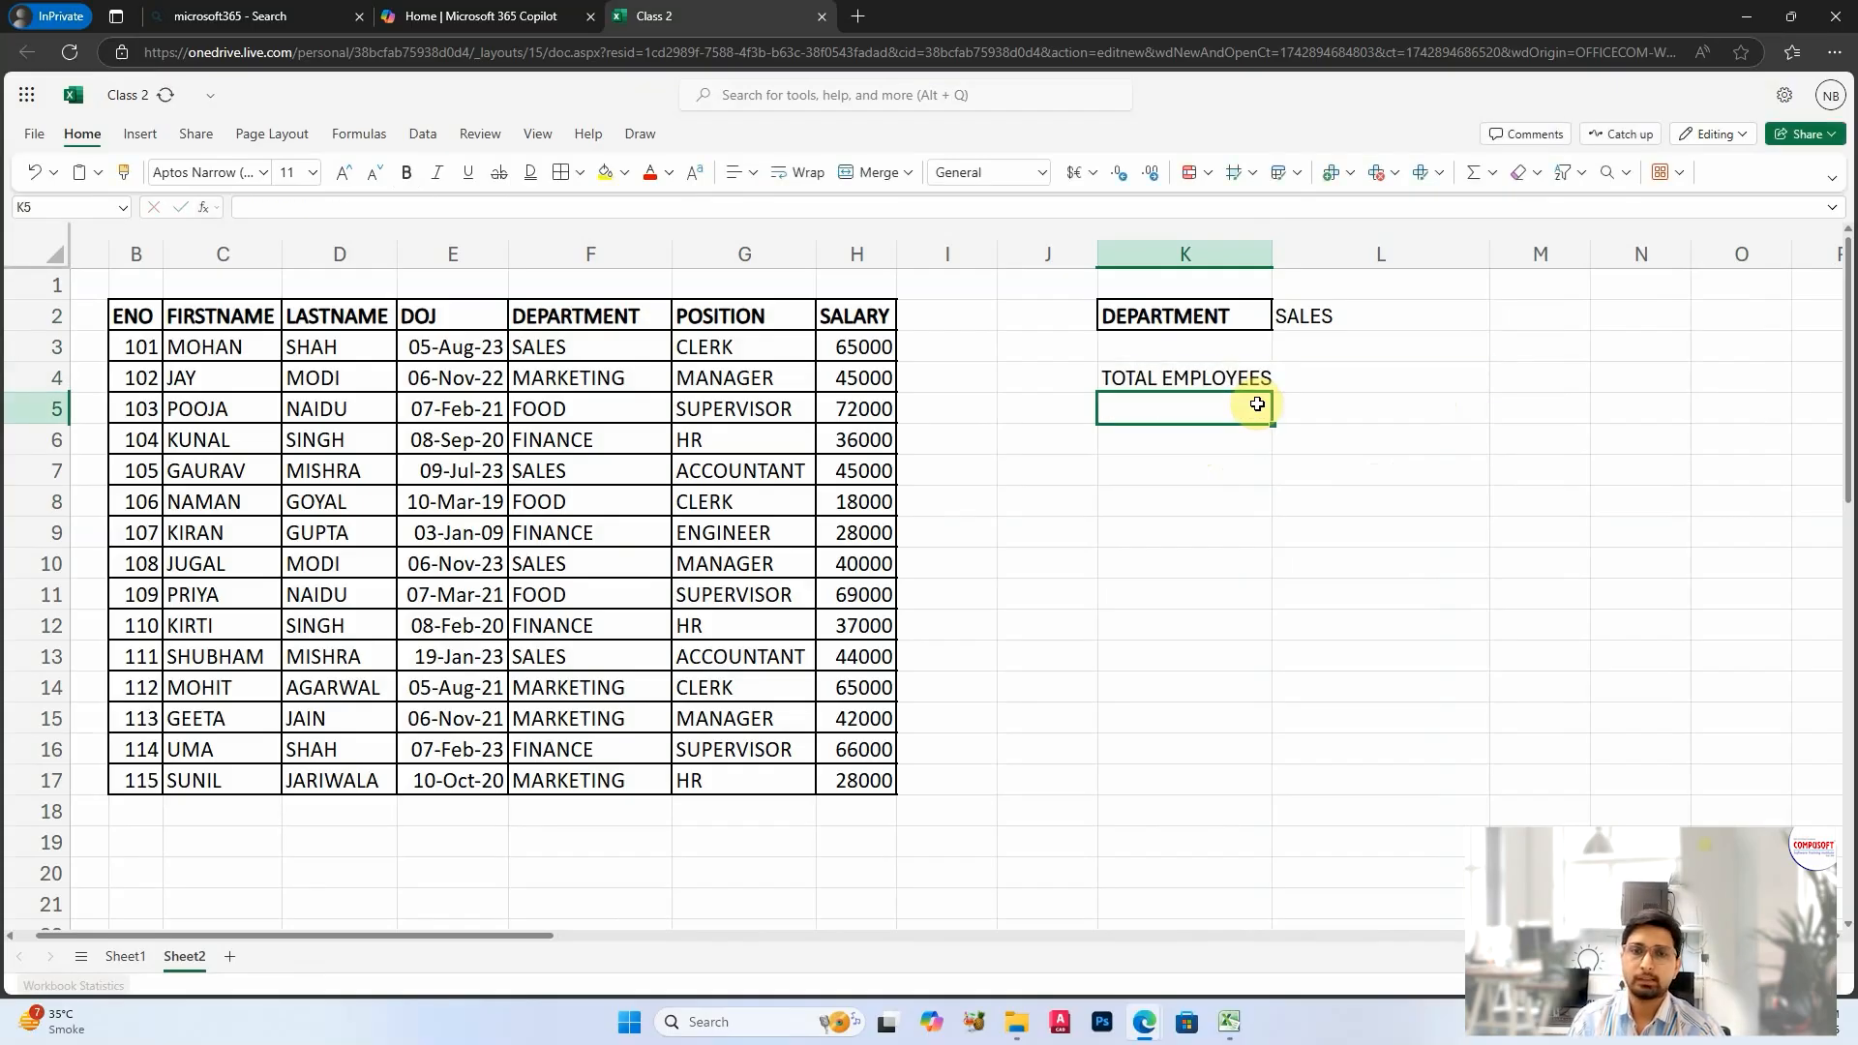
Step: Widen column K slightly and apply borders to all cells in K2:L2 and K4:L4
drag(1273, 253, 1289, 253)
click(1345, 302)
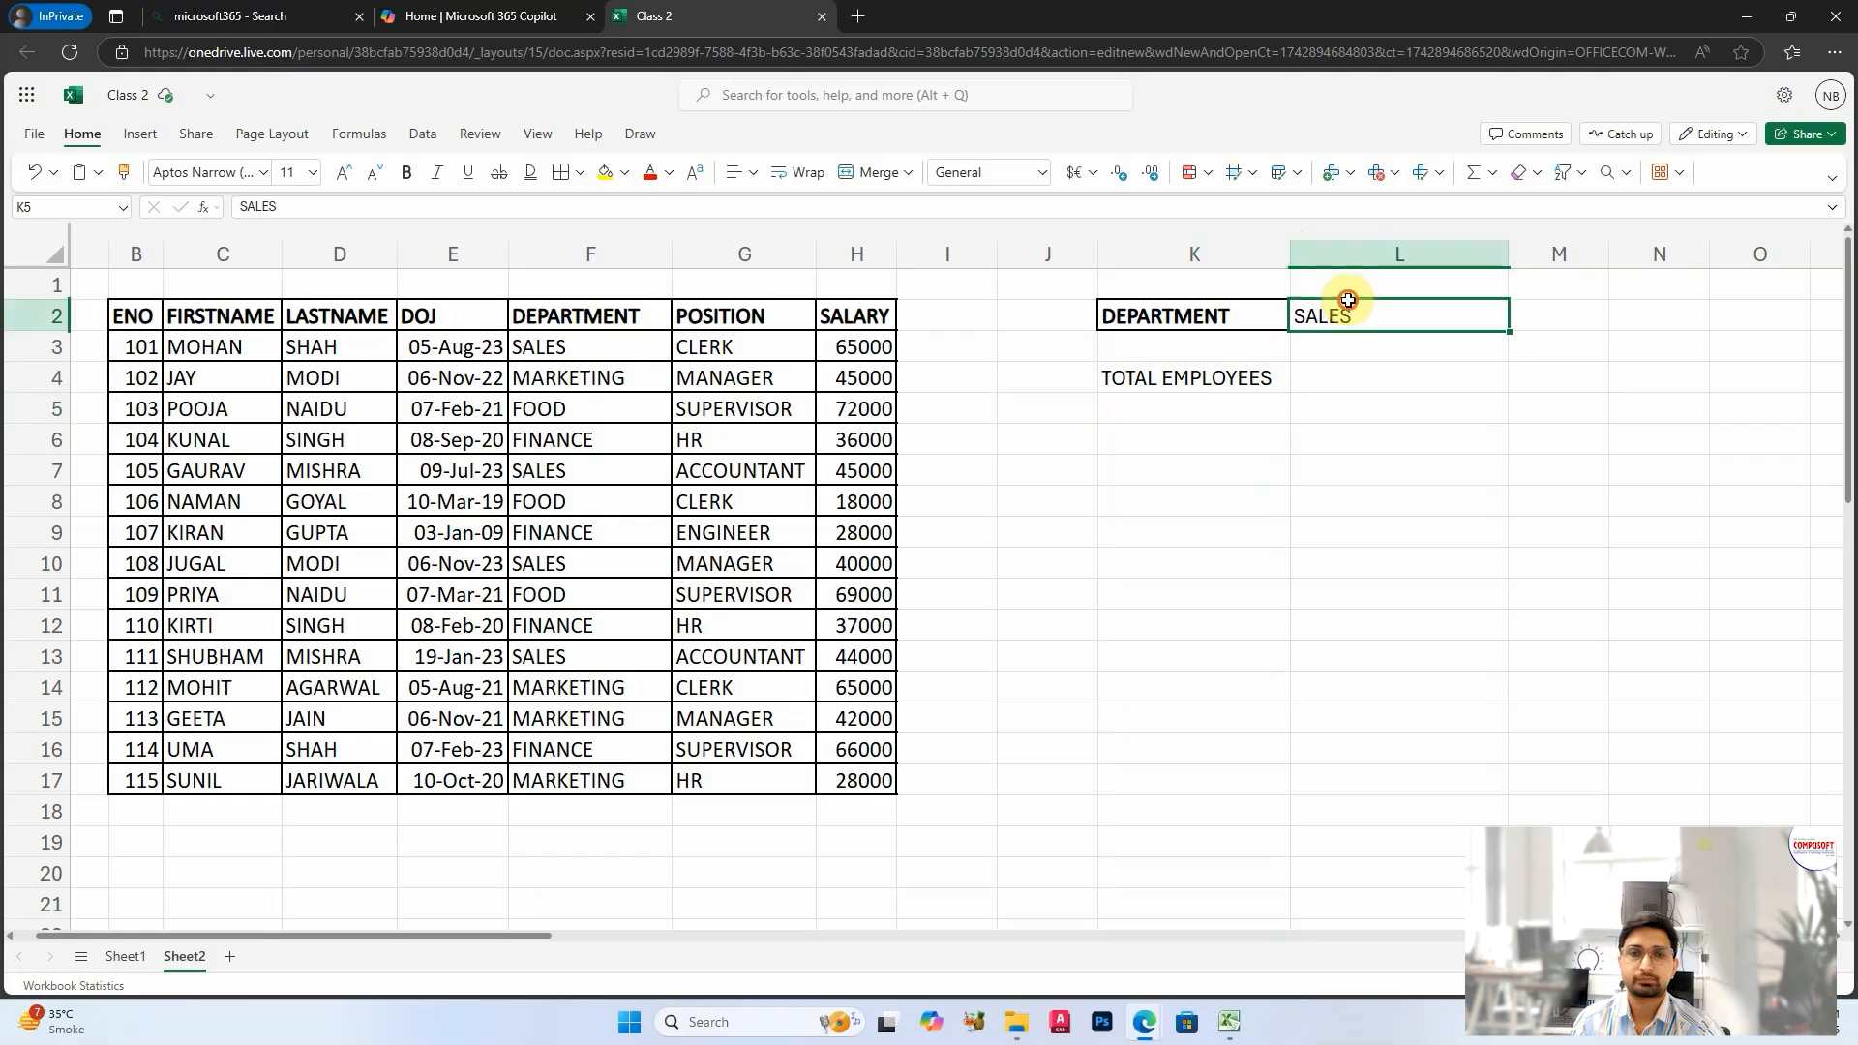
drag(1195, 379, 1294, 379)
click(561, 171)
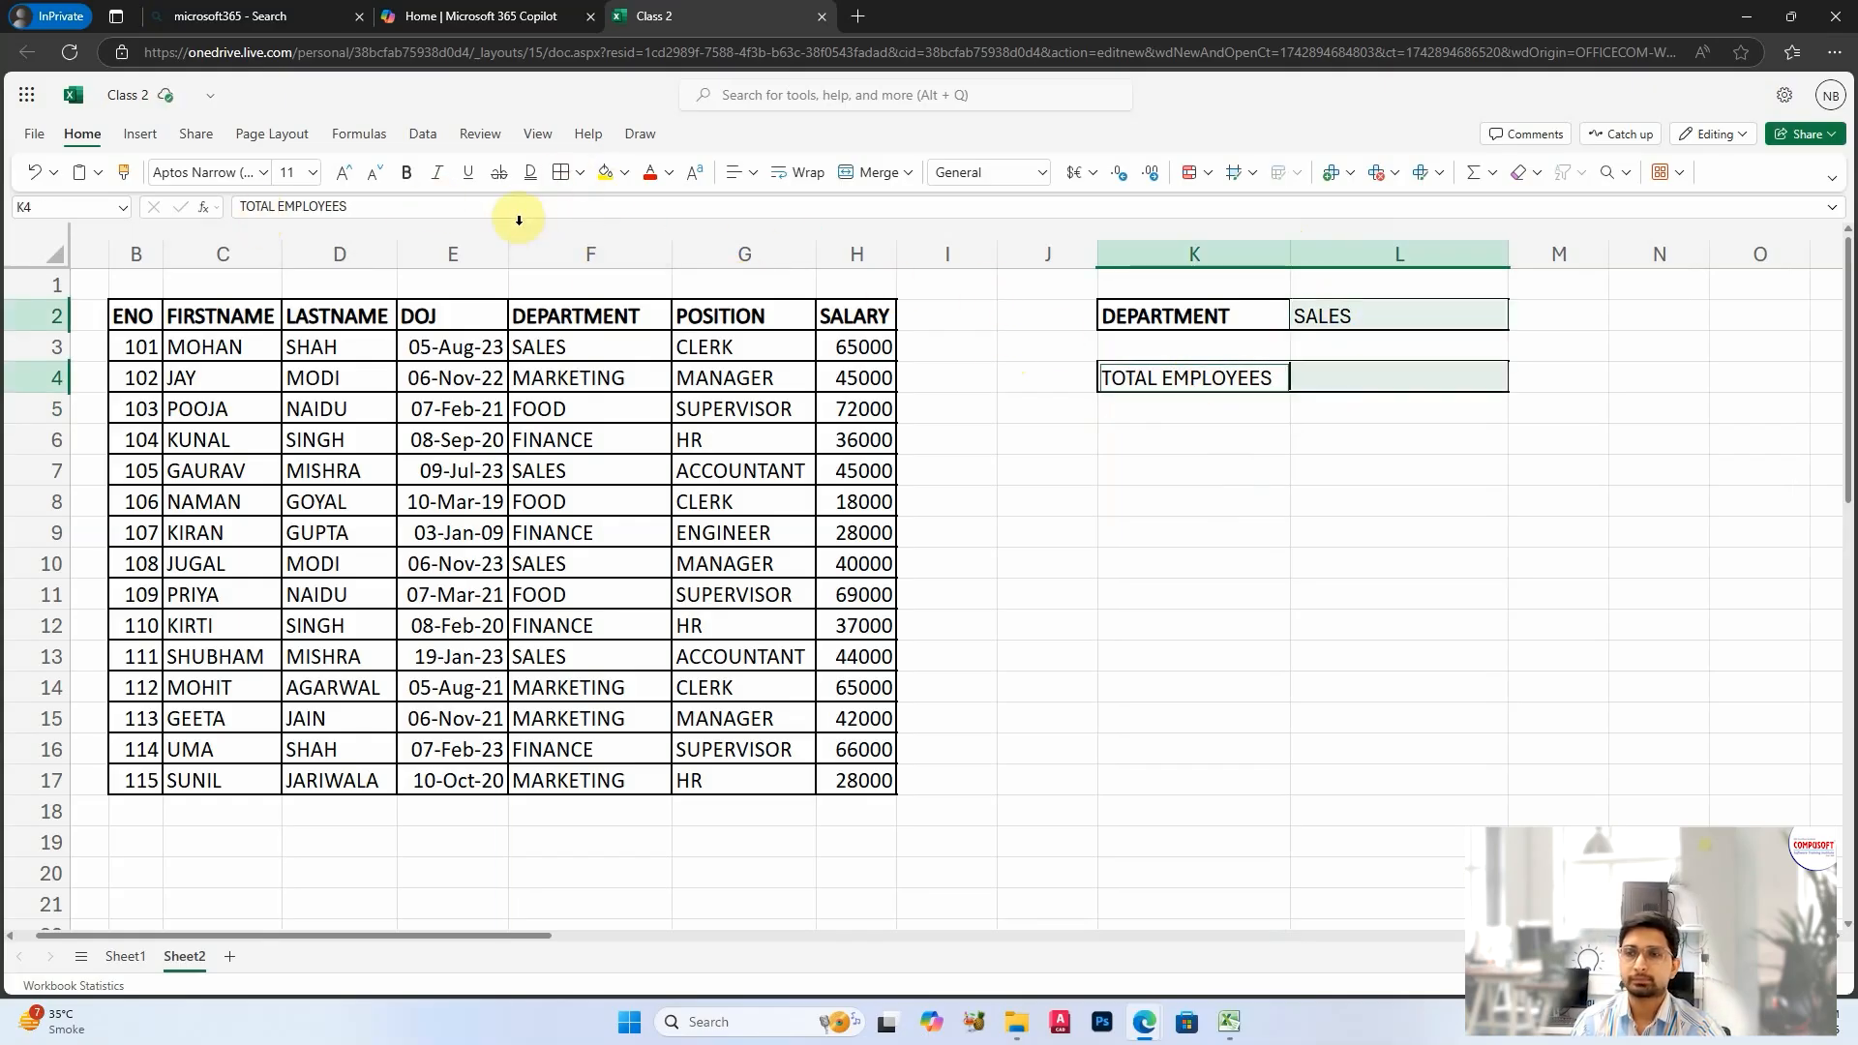
click(1364, 445)
click(1353, 373)
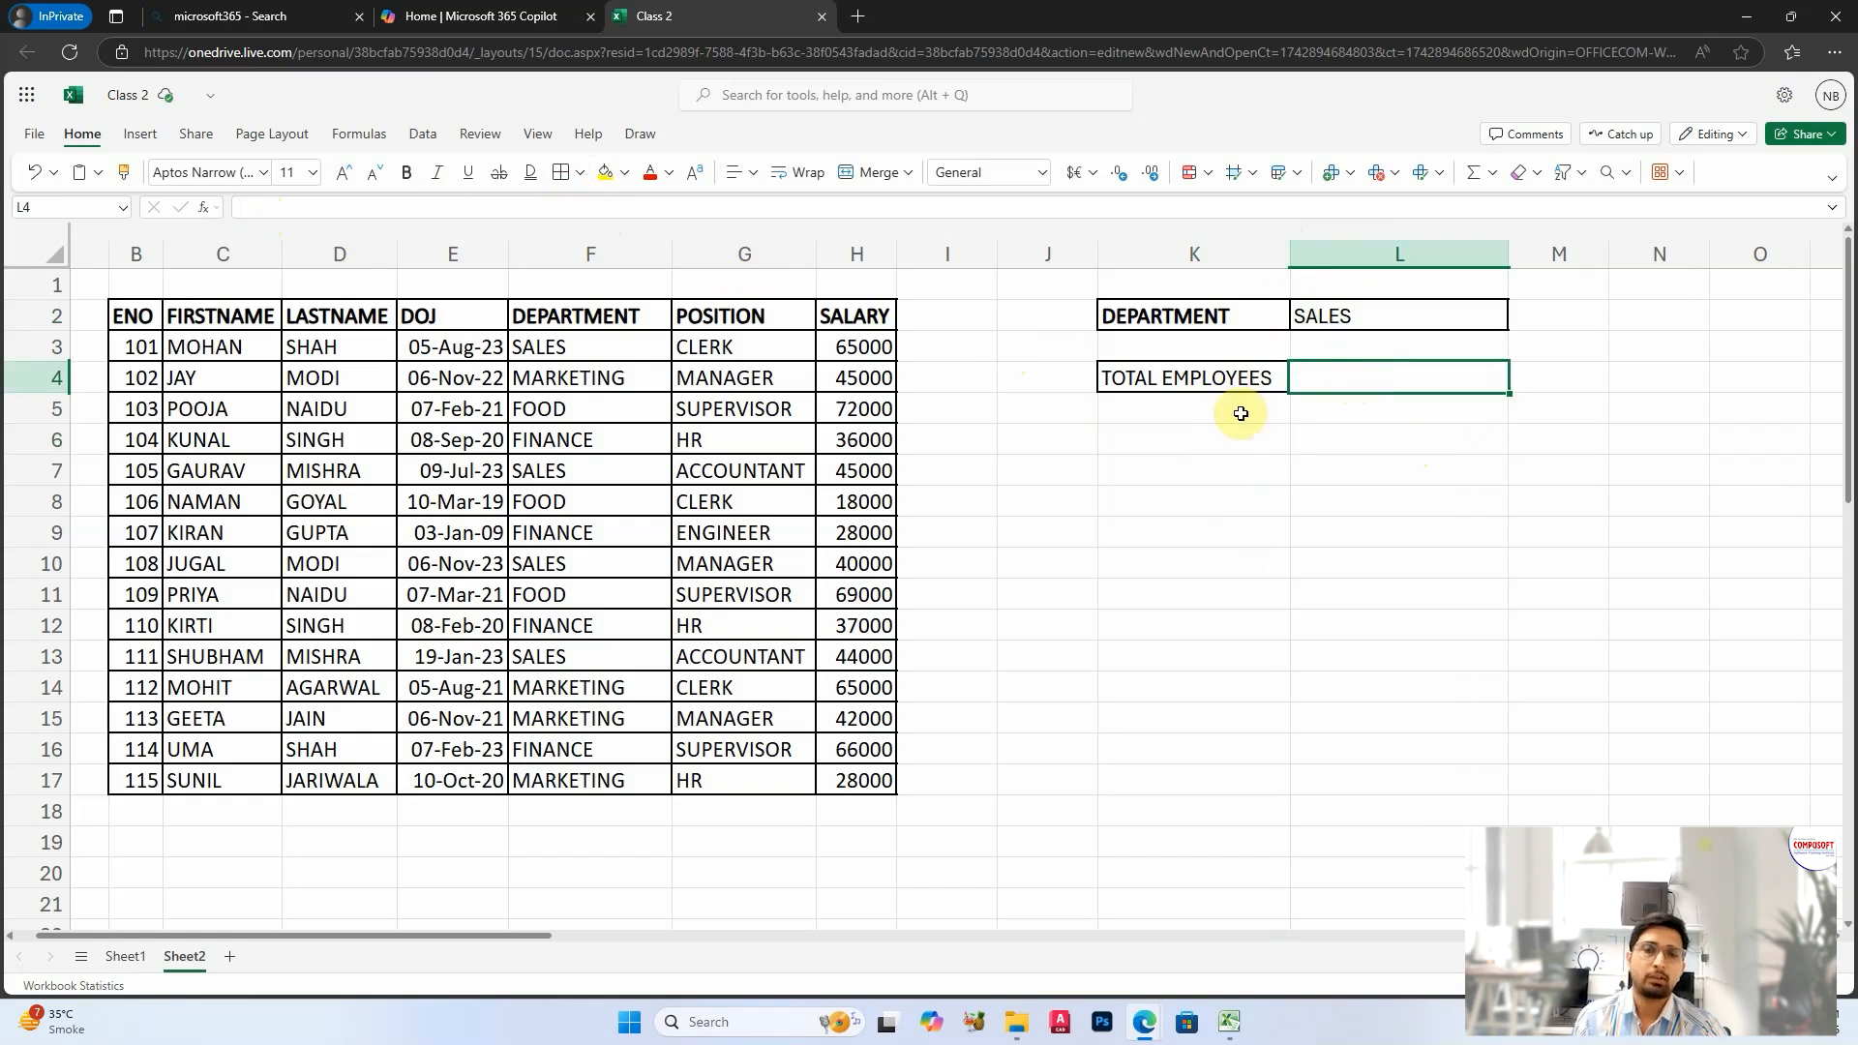
Step: Make the TOTAL EMPLOYEES label in K4 bold
click(1204, 379)
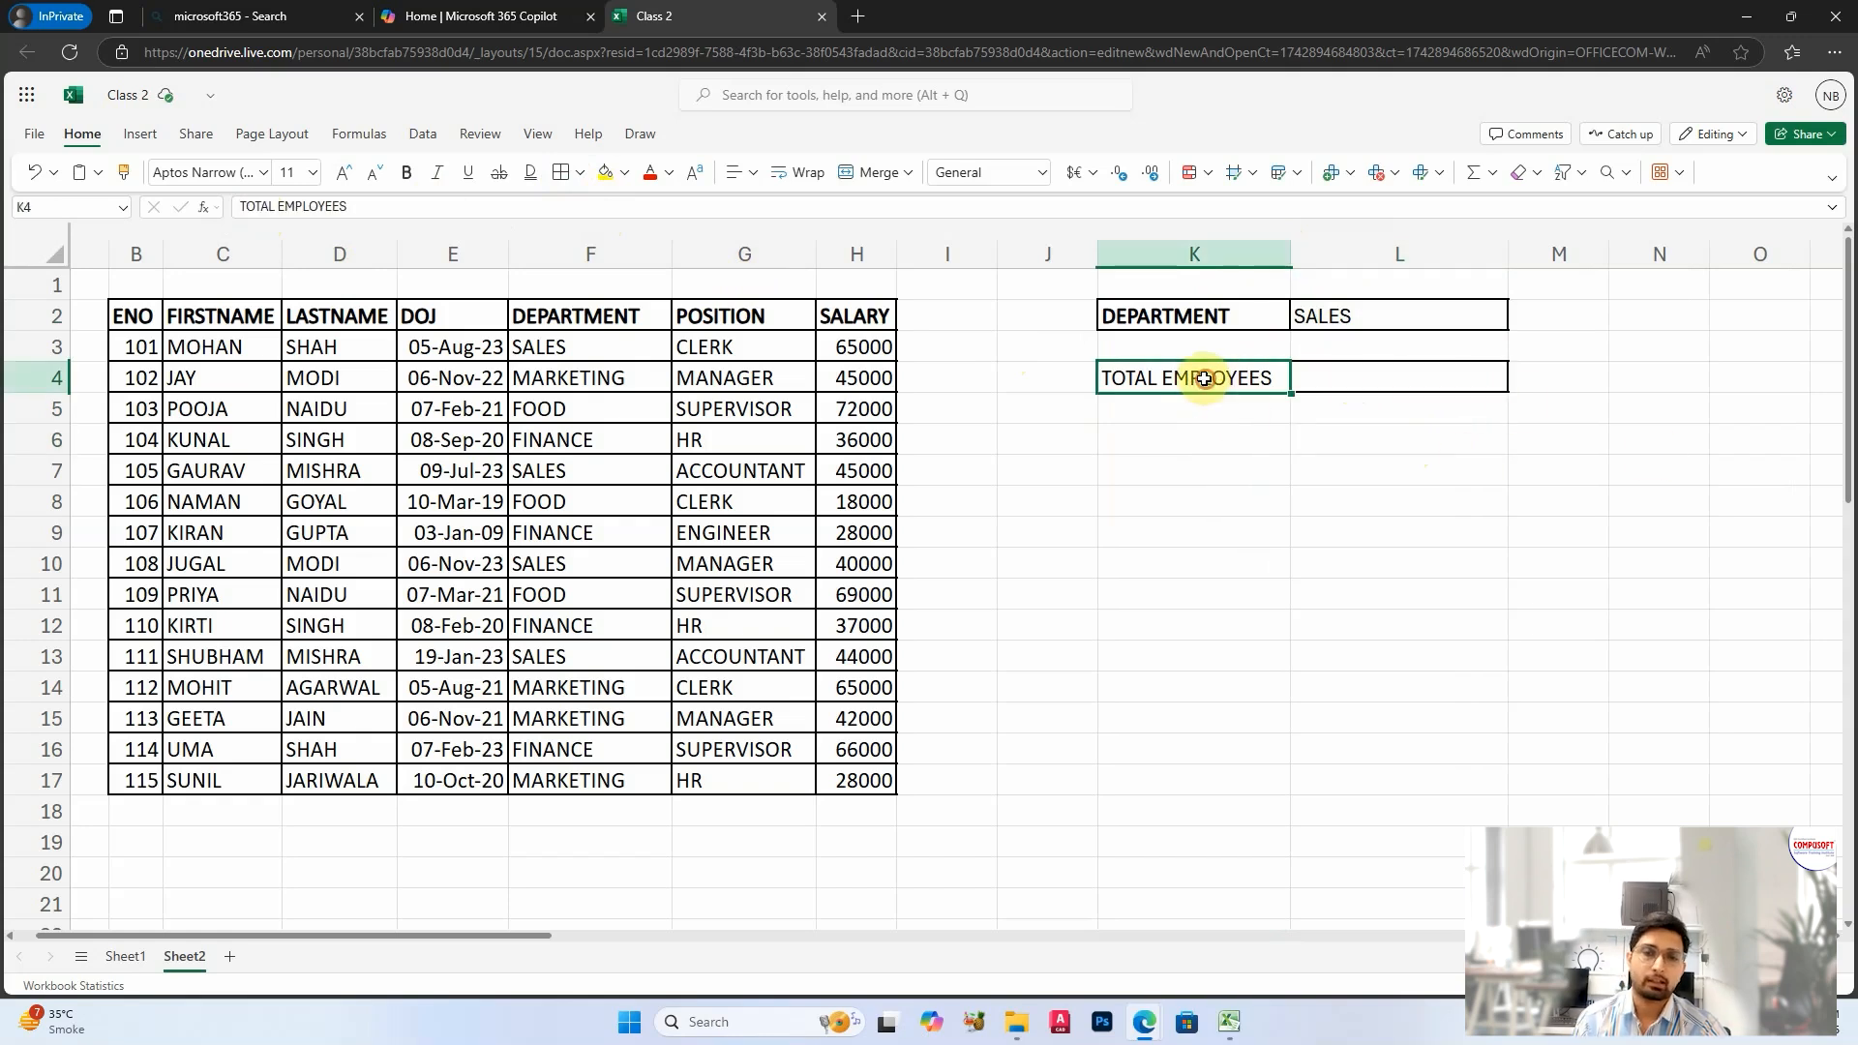
key(ctrl+b)
click(1372, 389)
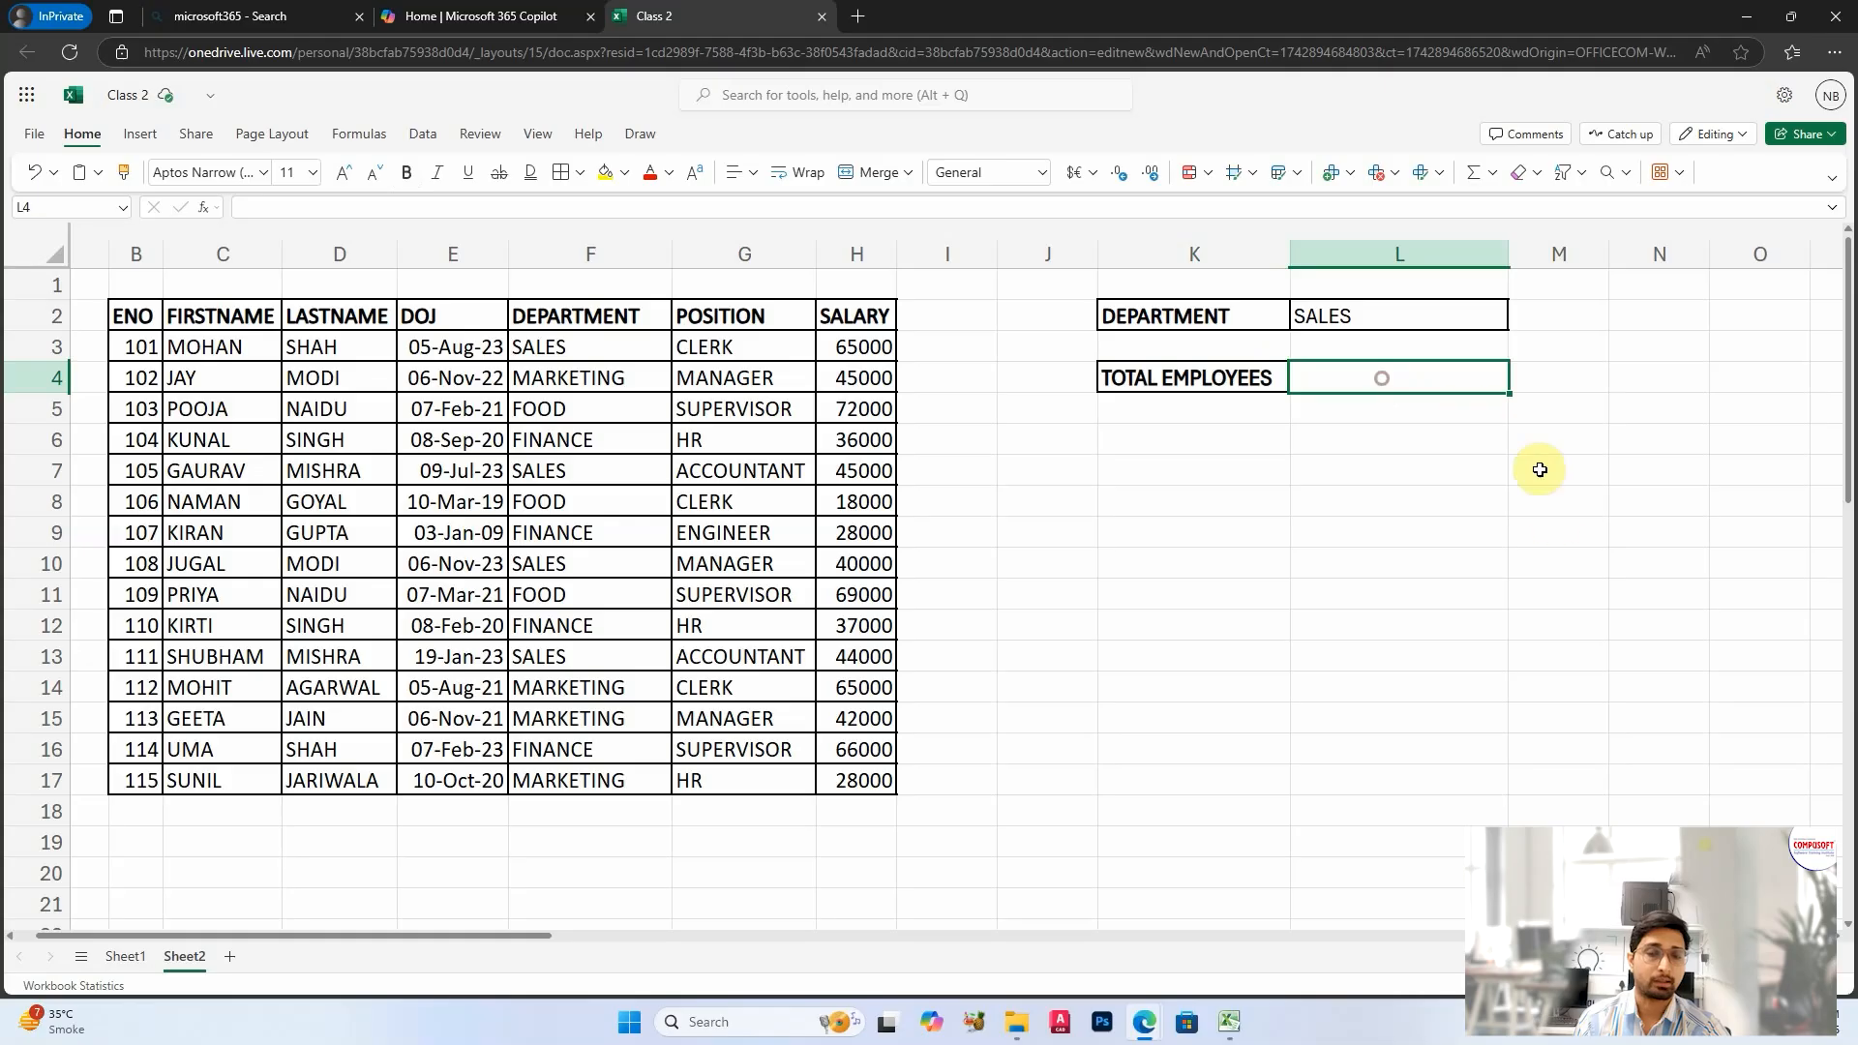
click(1375, 623)
Step: Enter =COUNTIF(F3:F17,"SALES") in L4 to count the employees in the sales department
click(1396, 371)
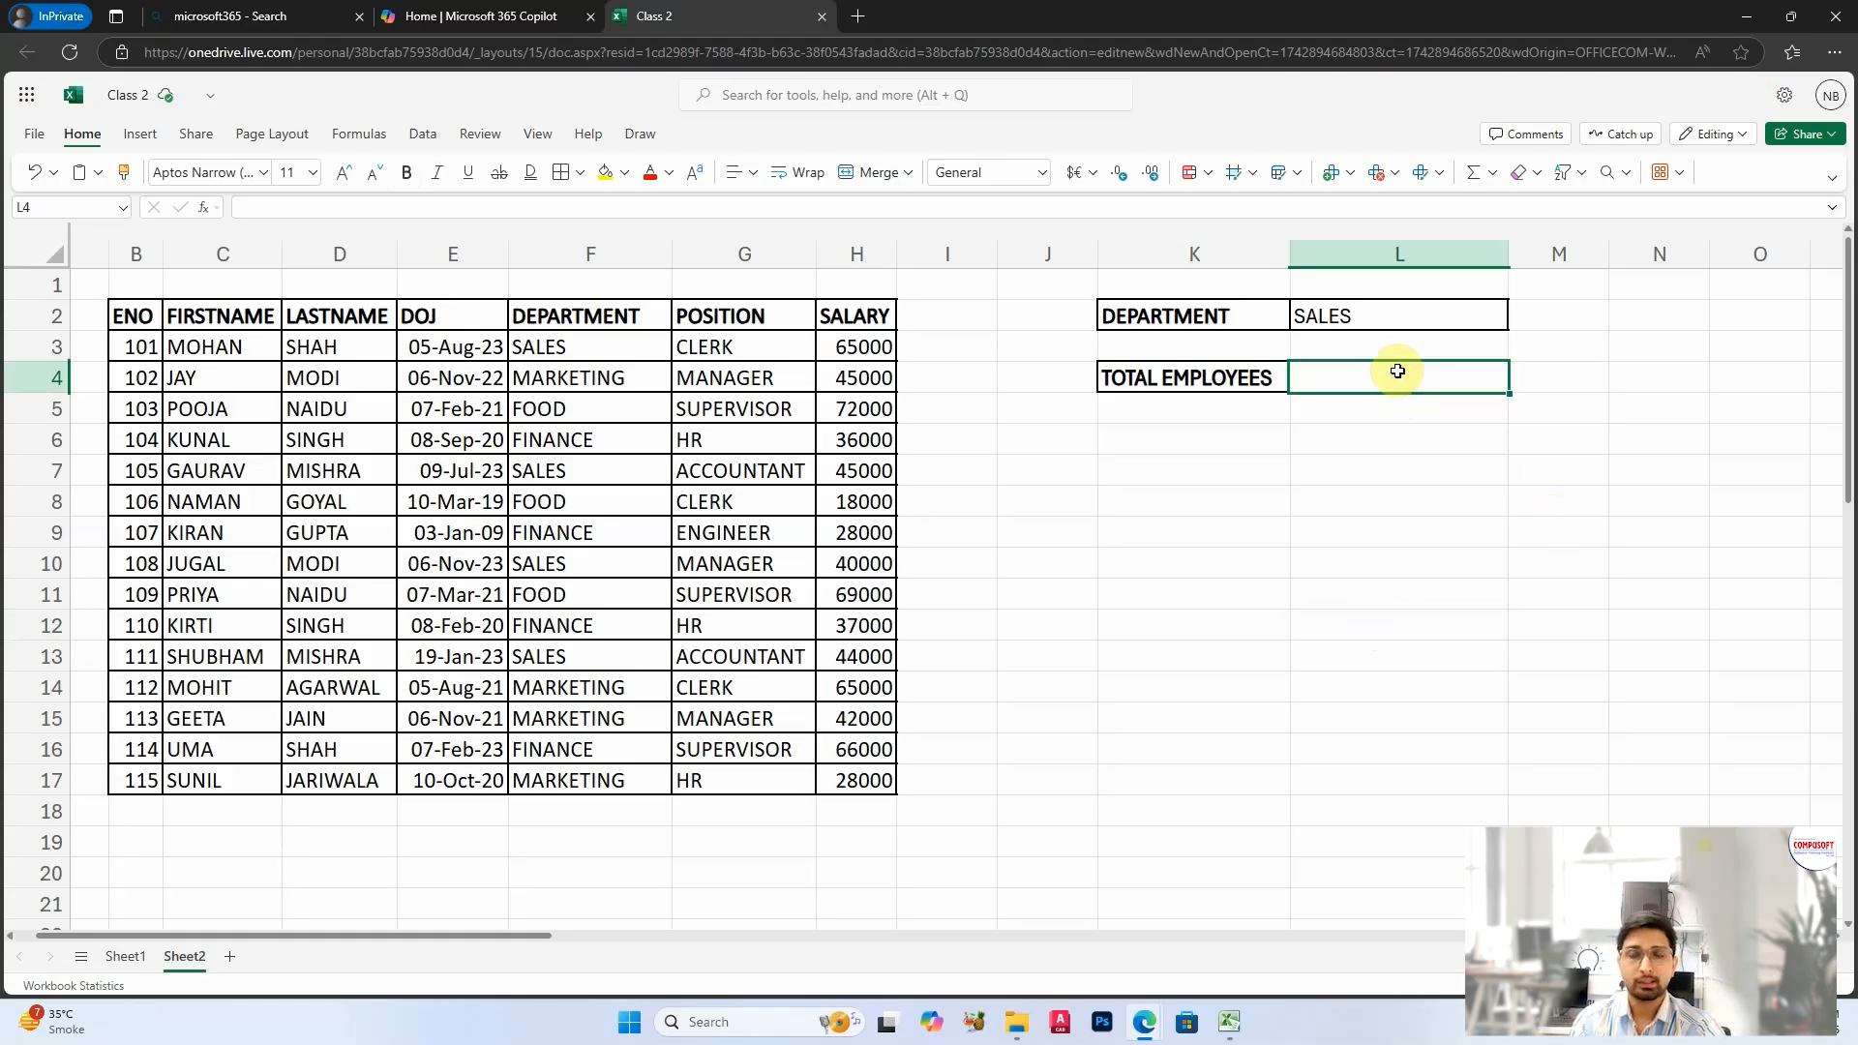
drag(565, 335, 618, 767)
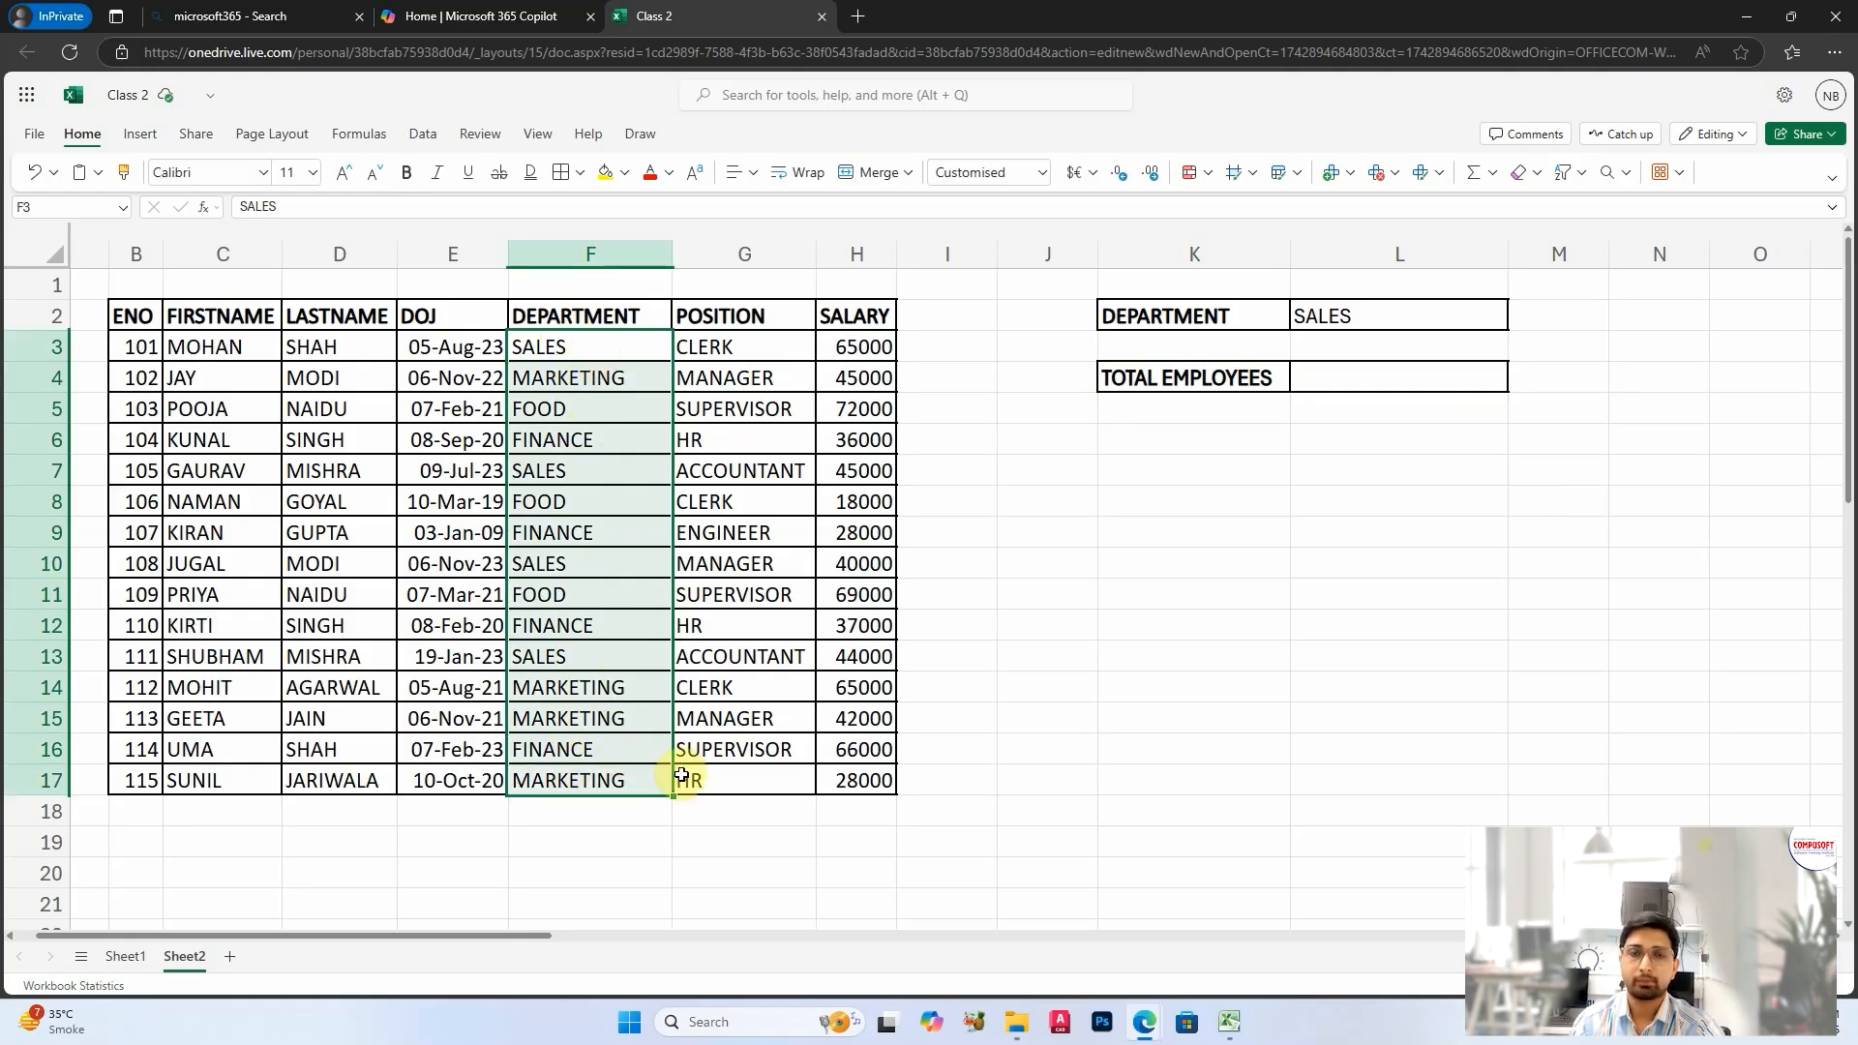
click(1472, 527)
click(1361, 382)
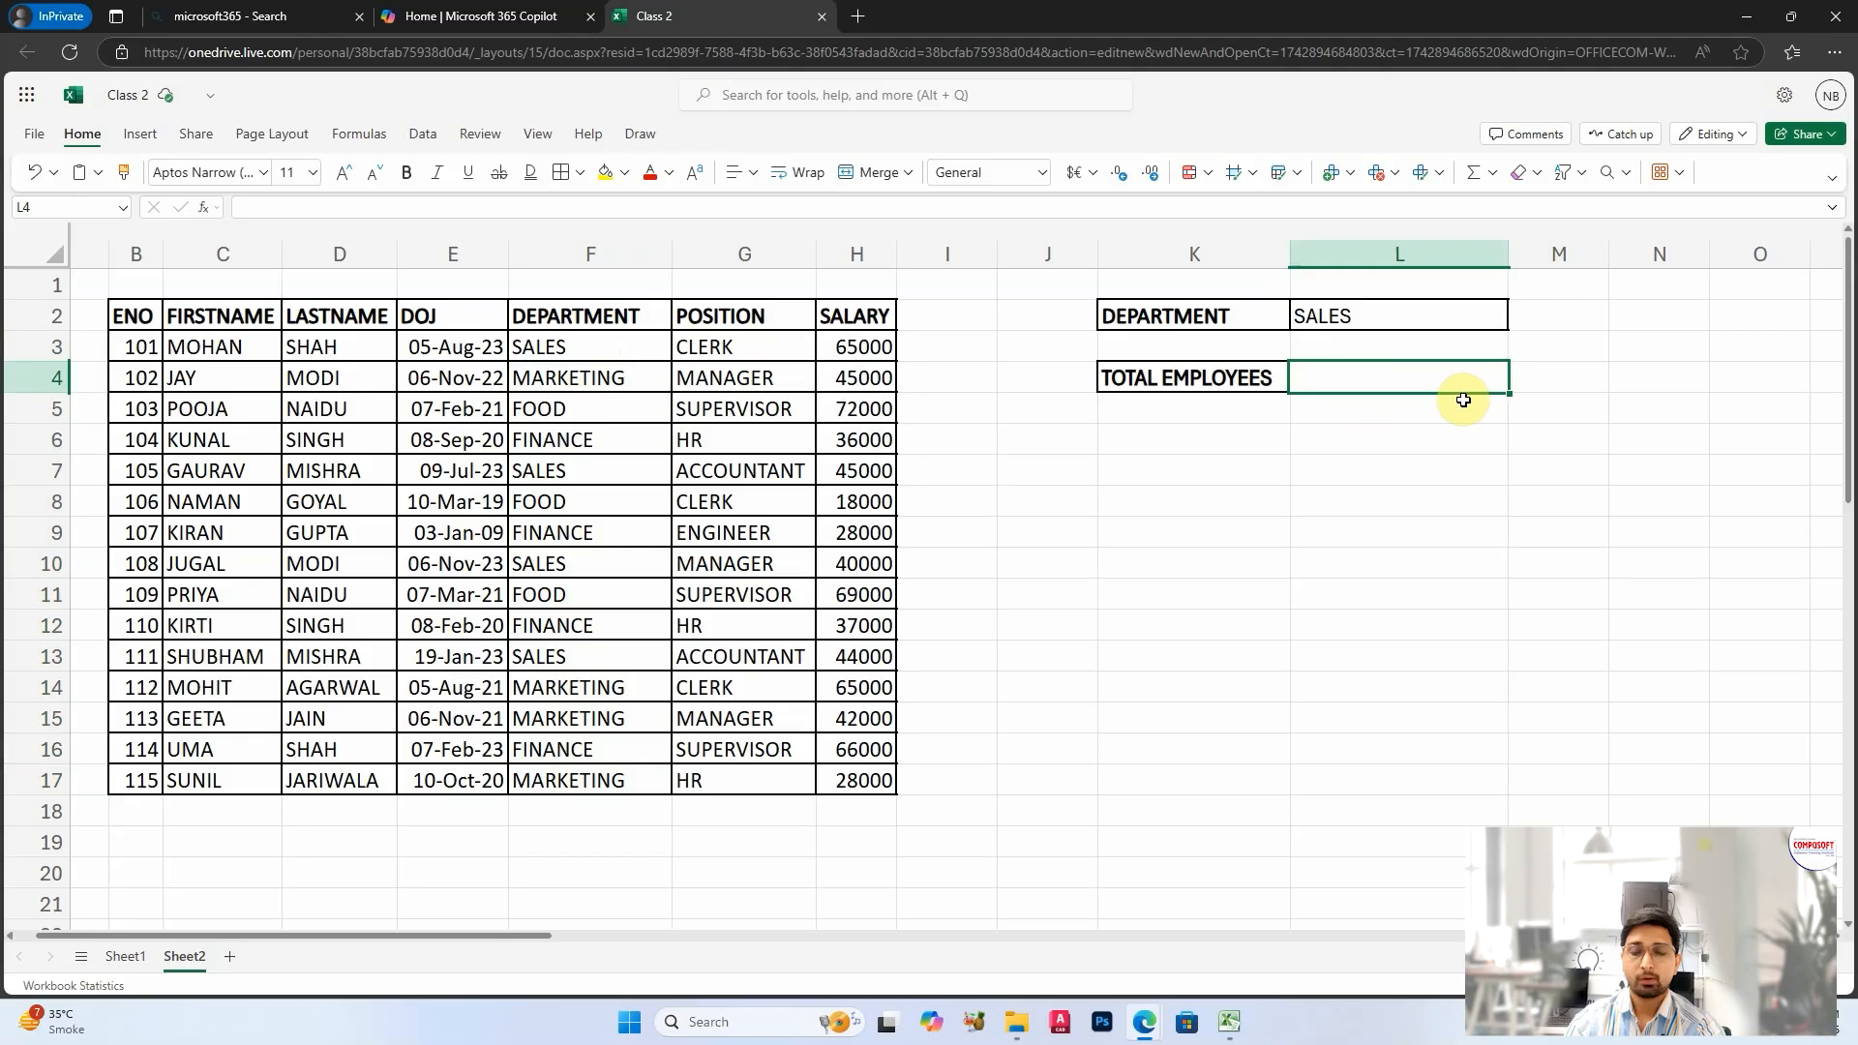
text(=CO)
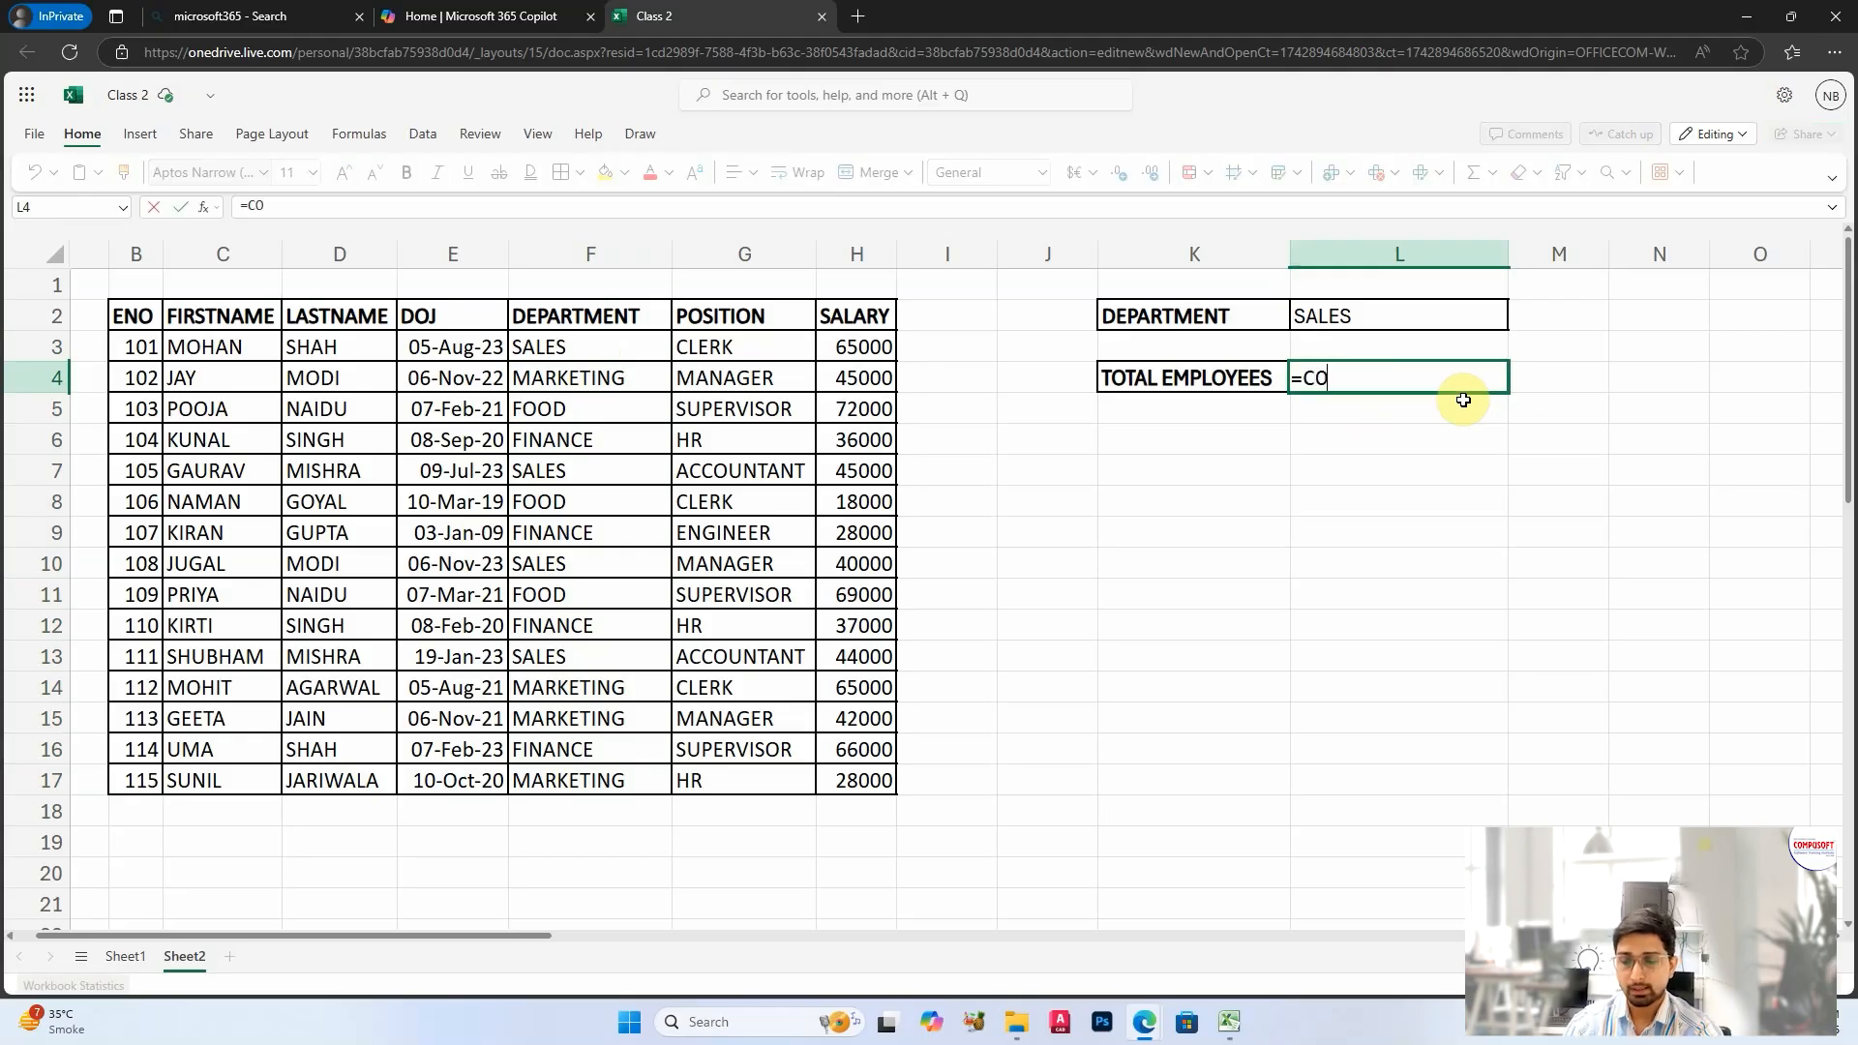
text(UNTIF)
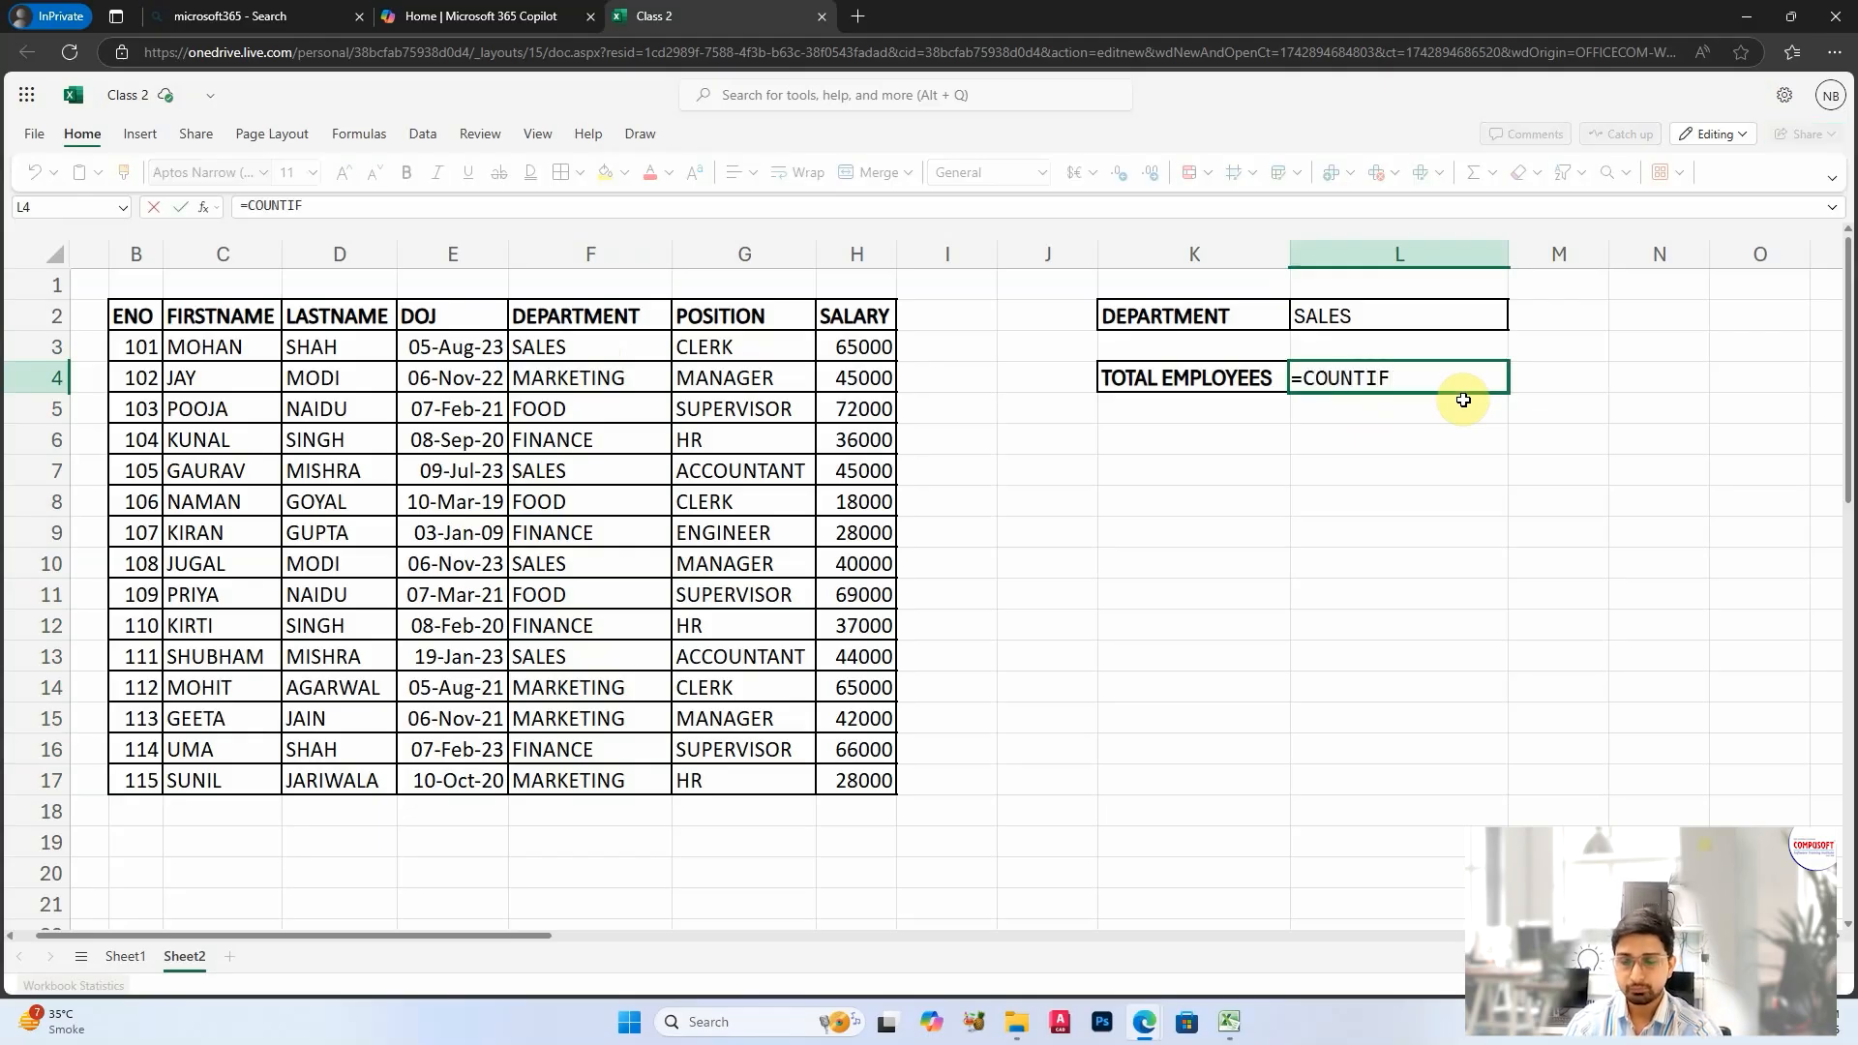
text(()
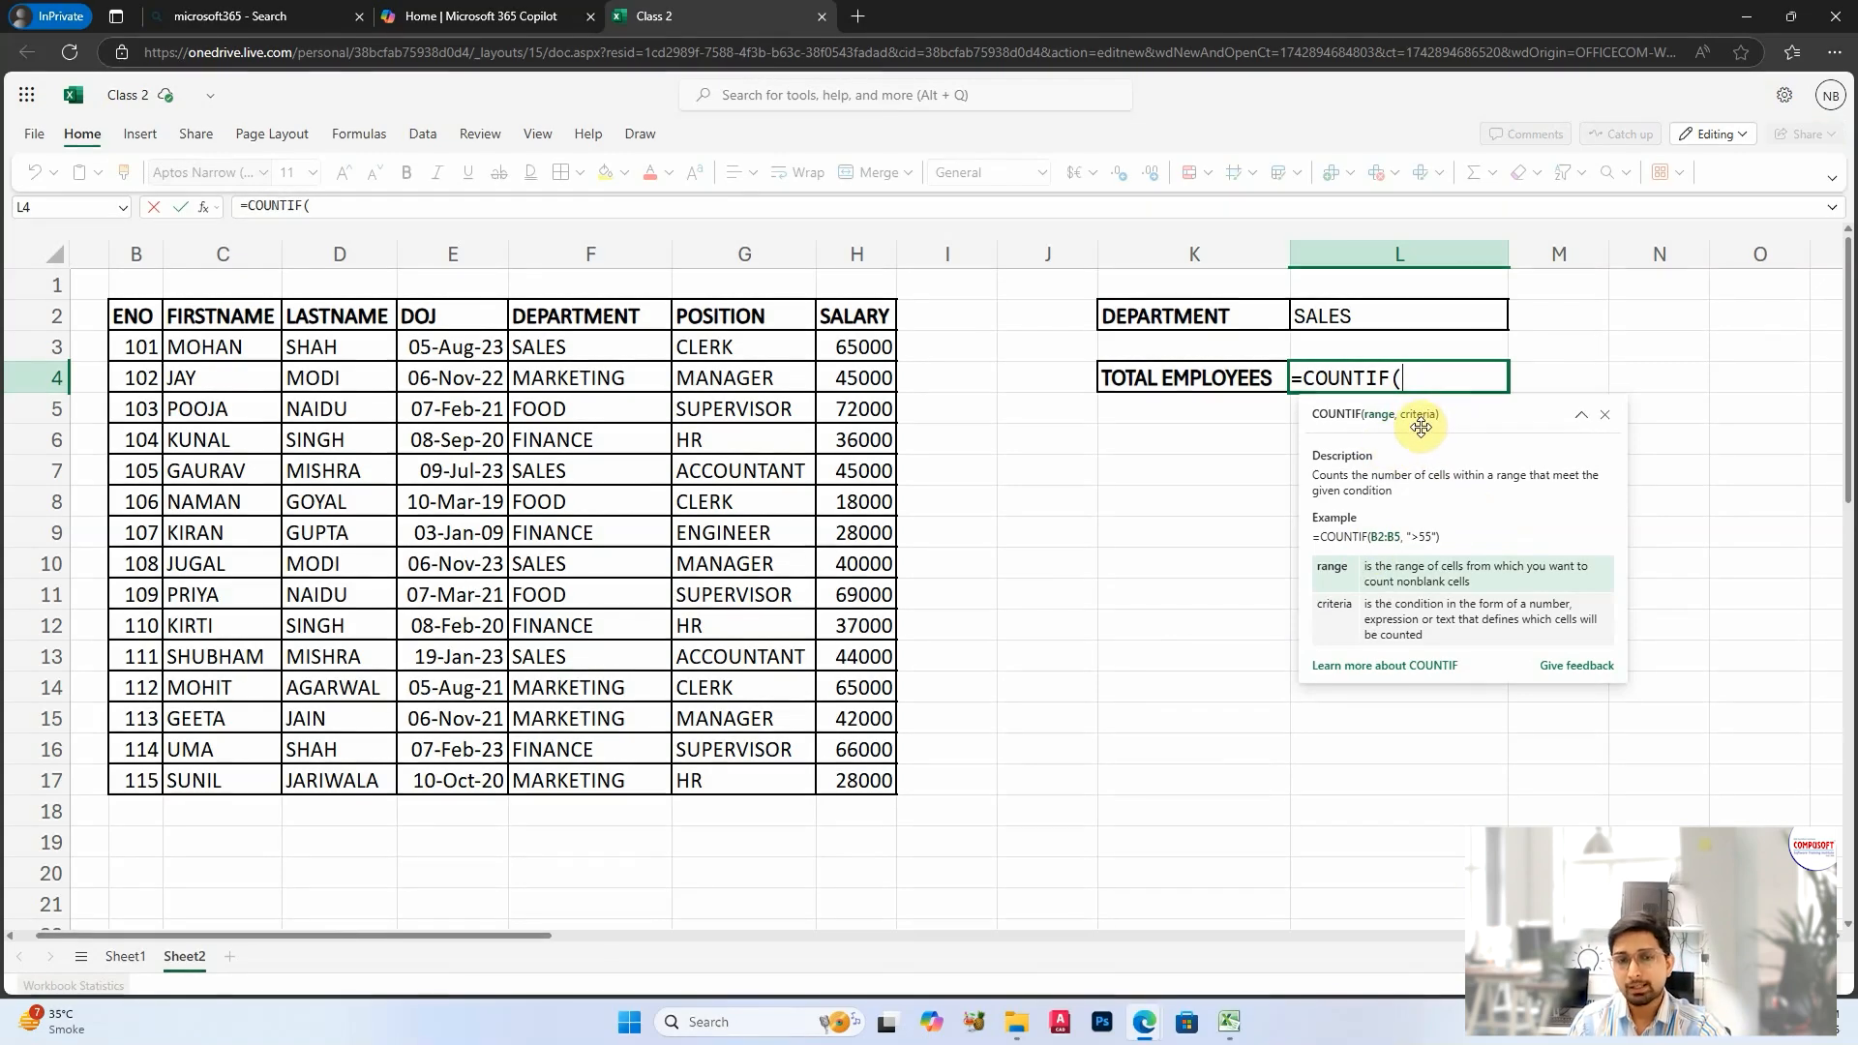
drag(579, 348, 637, 782)
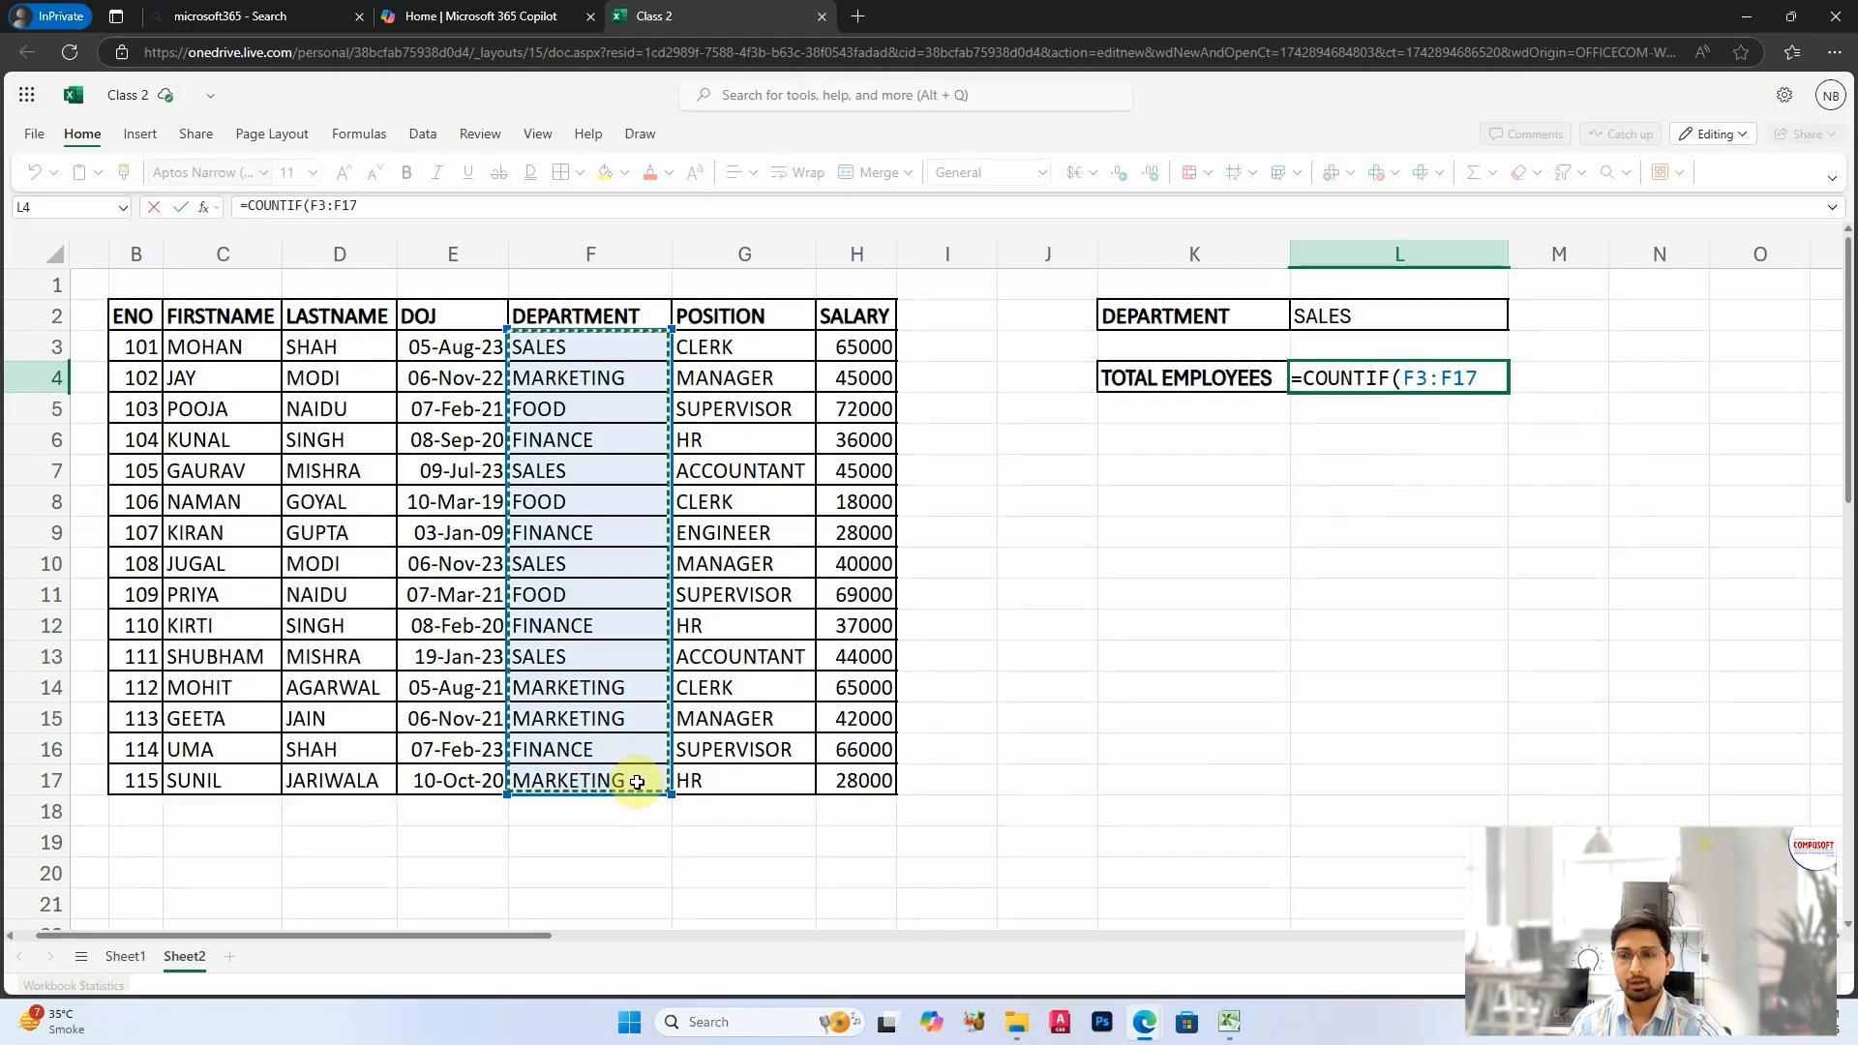
text(,"SALES)
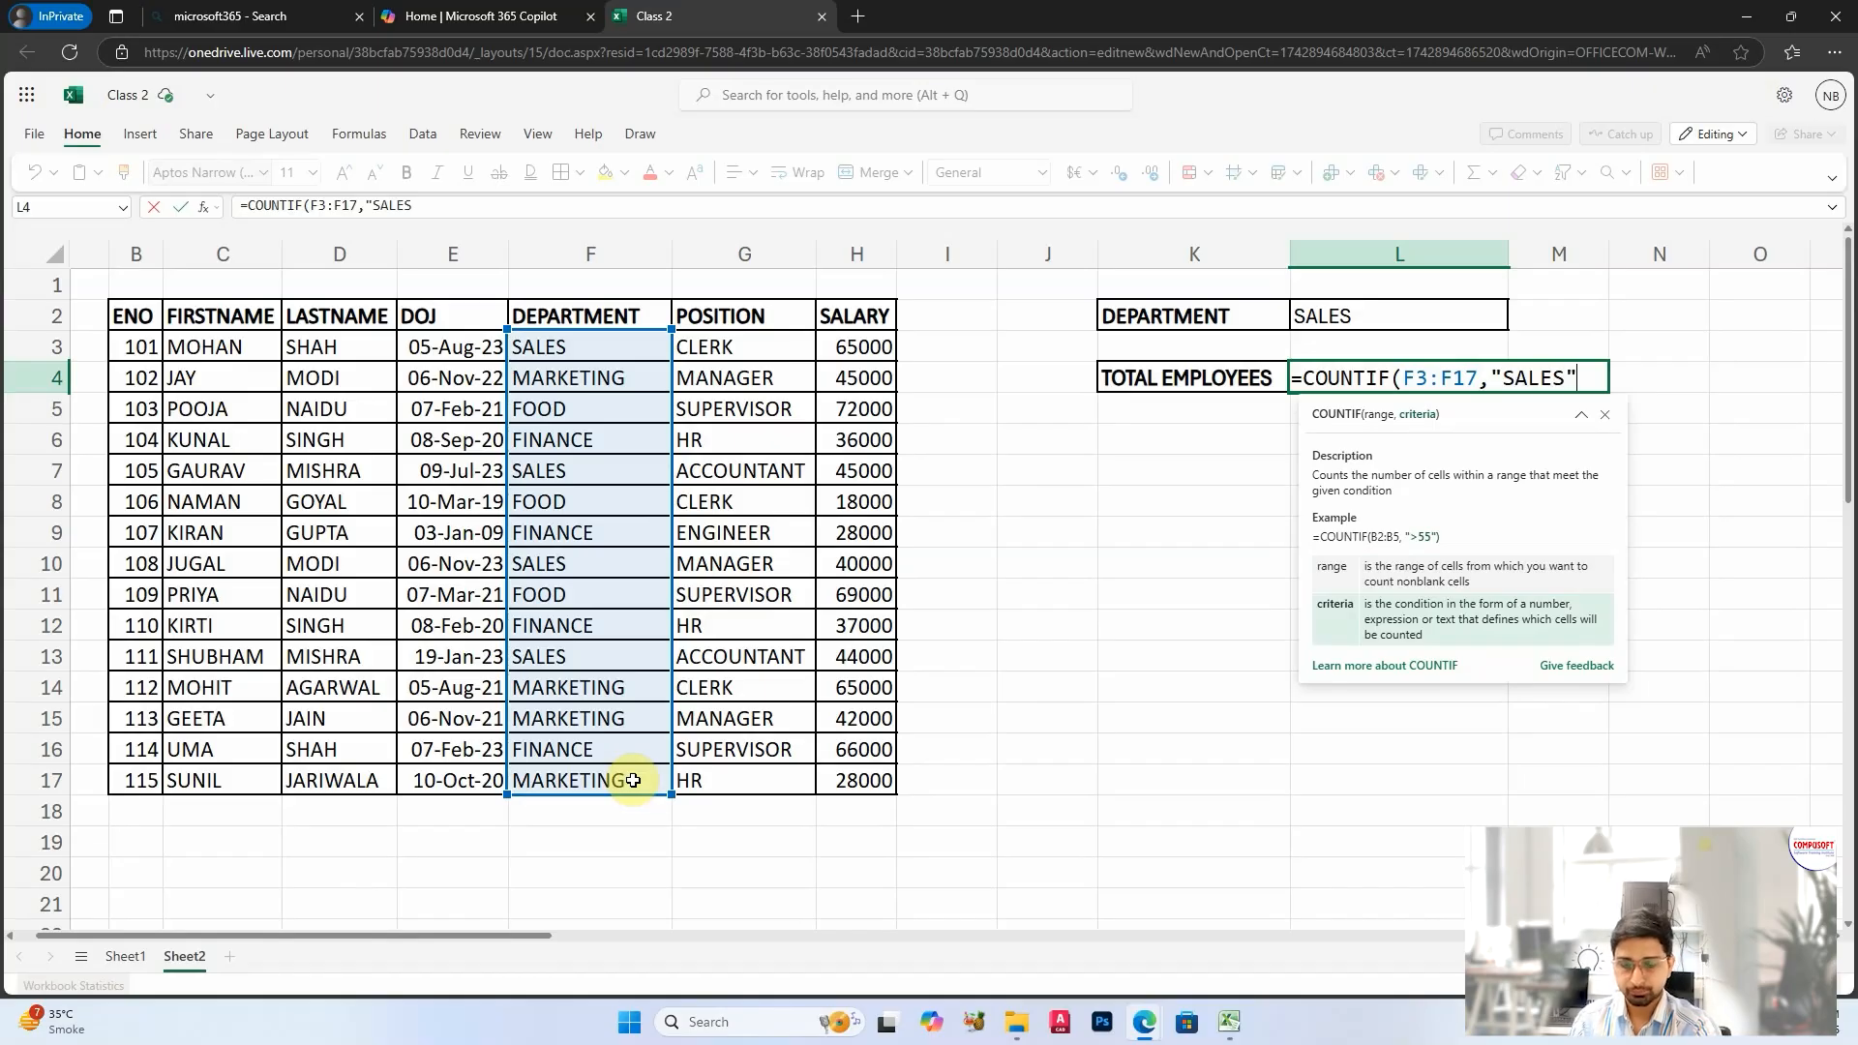
key(Return)
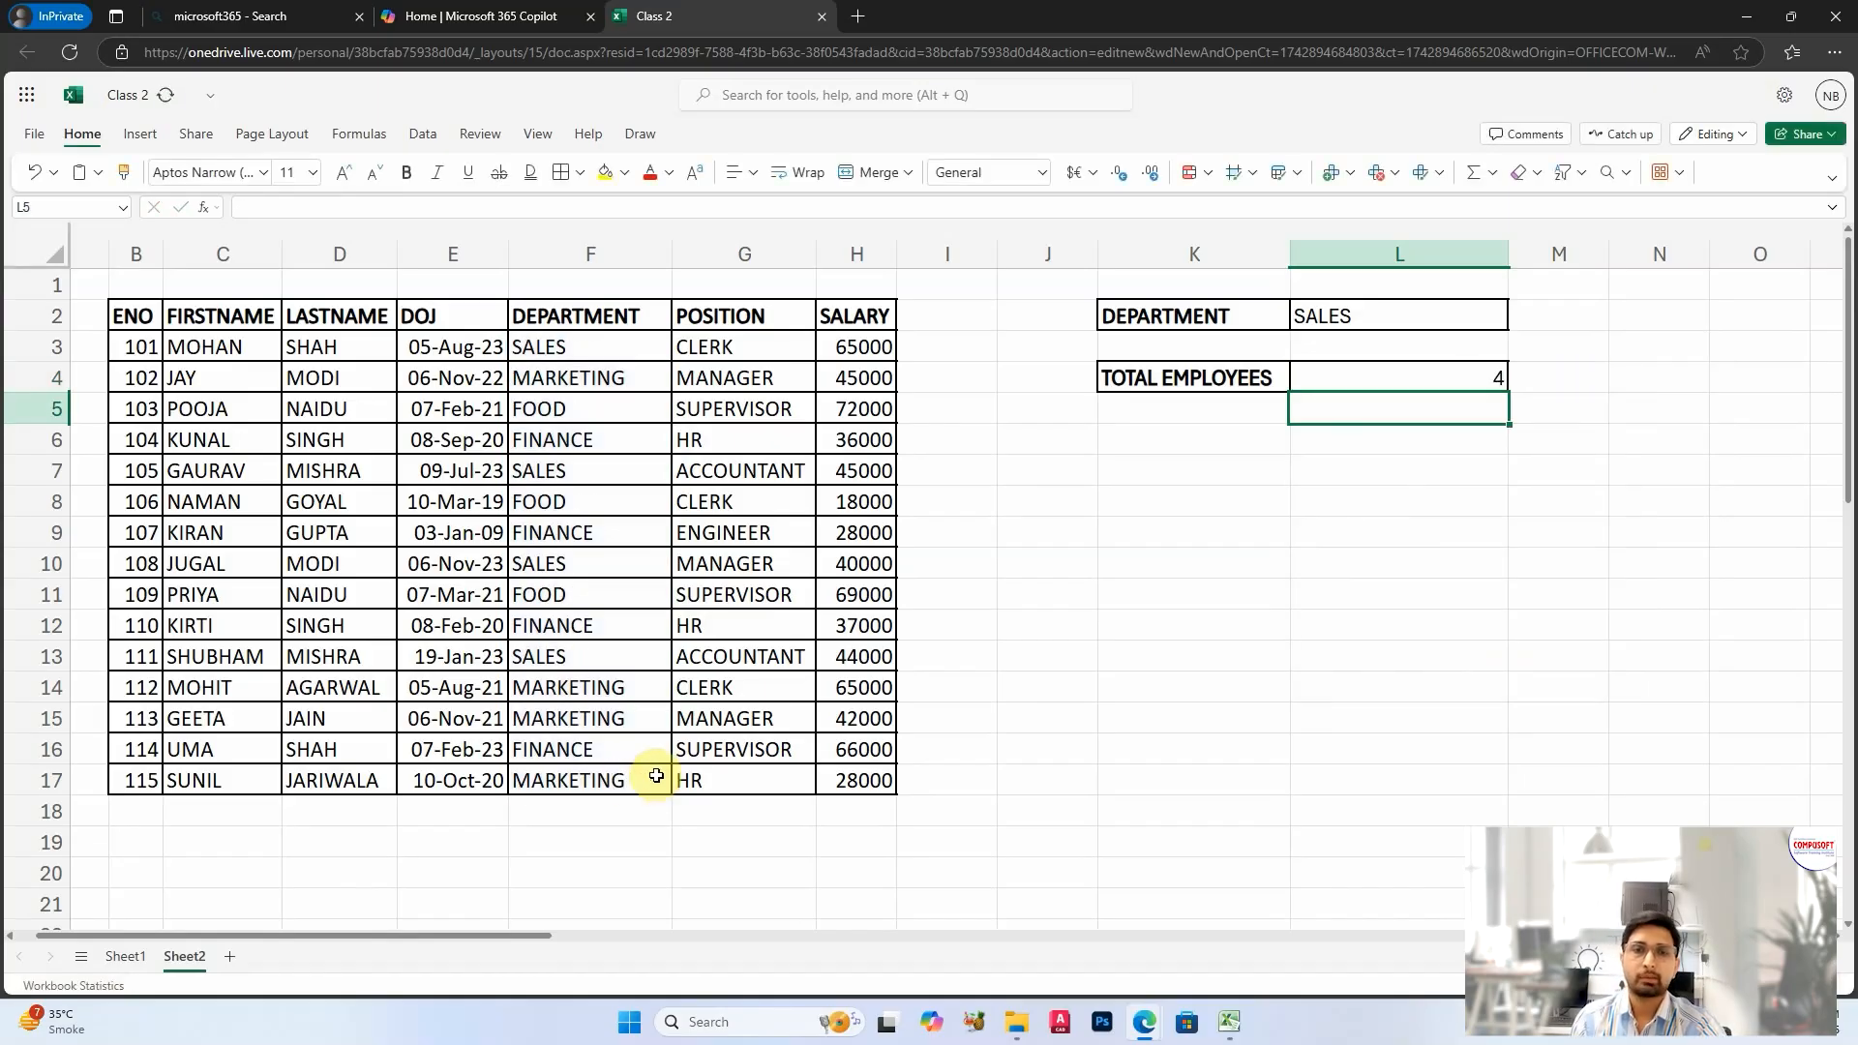
click(1383, 379)
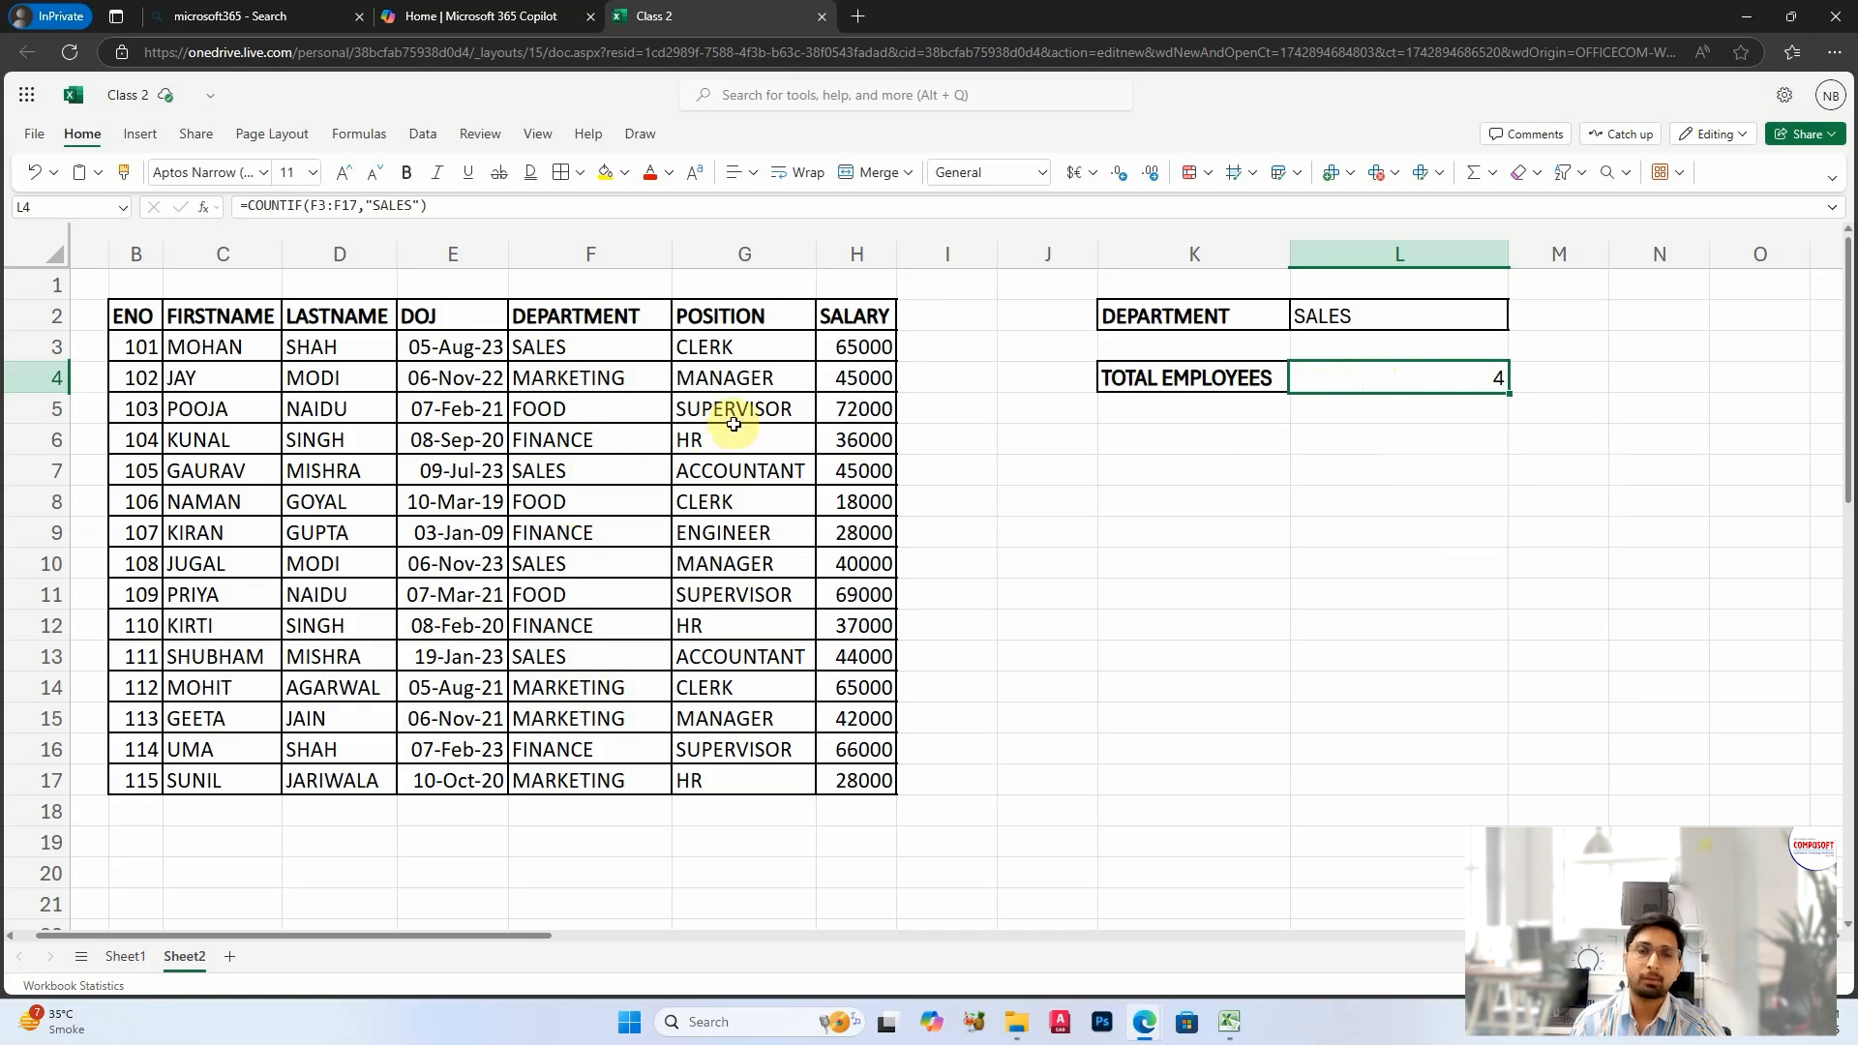
Step: Try MARKETING and FINANCE in L2 to test whether the total in L4 follows the department
click(1335, 471)
click(1360, 314)
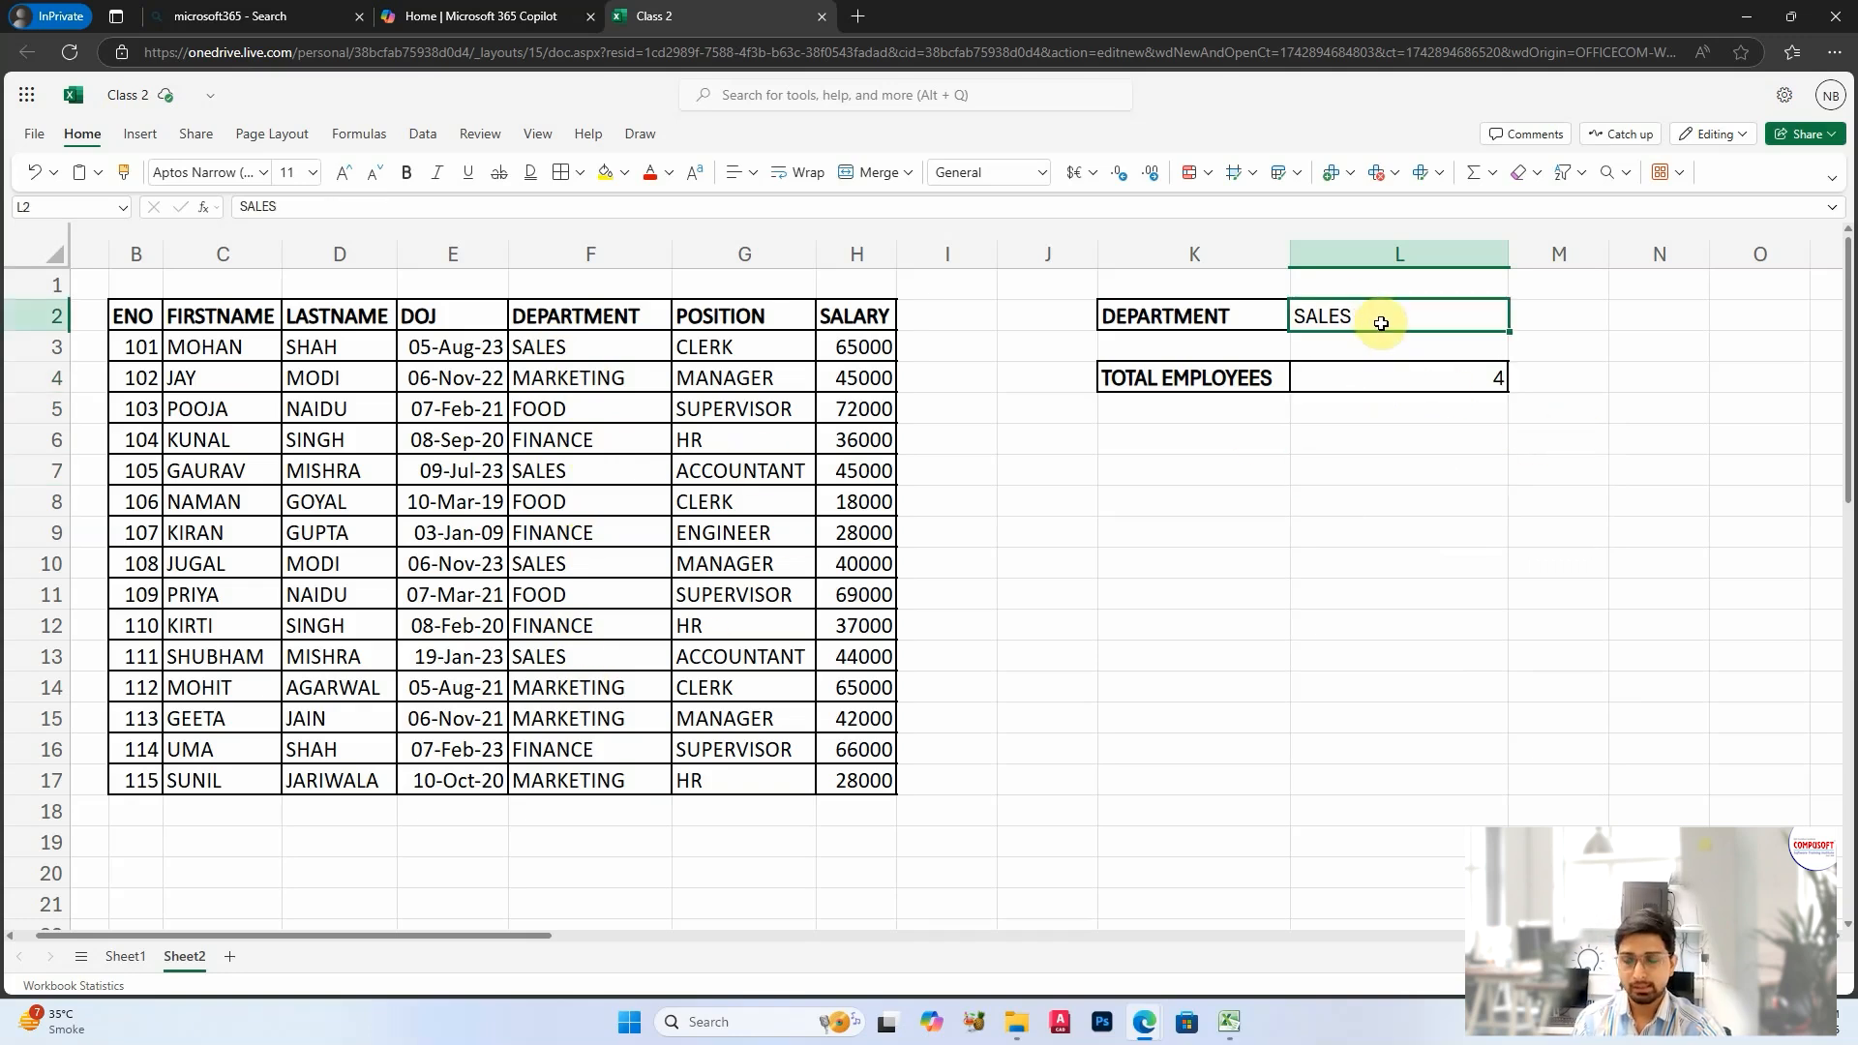
text(MARKETING)
key(Return)
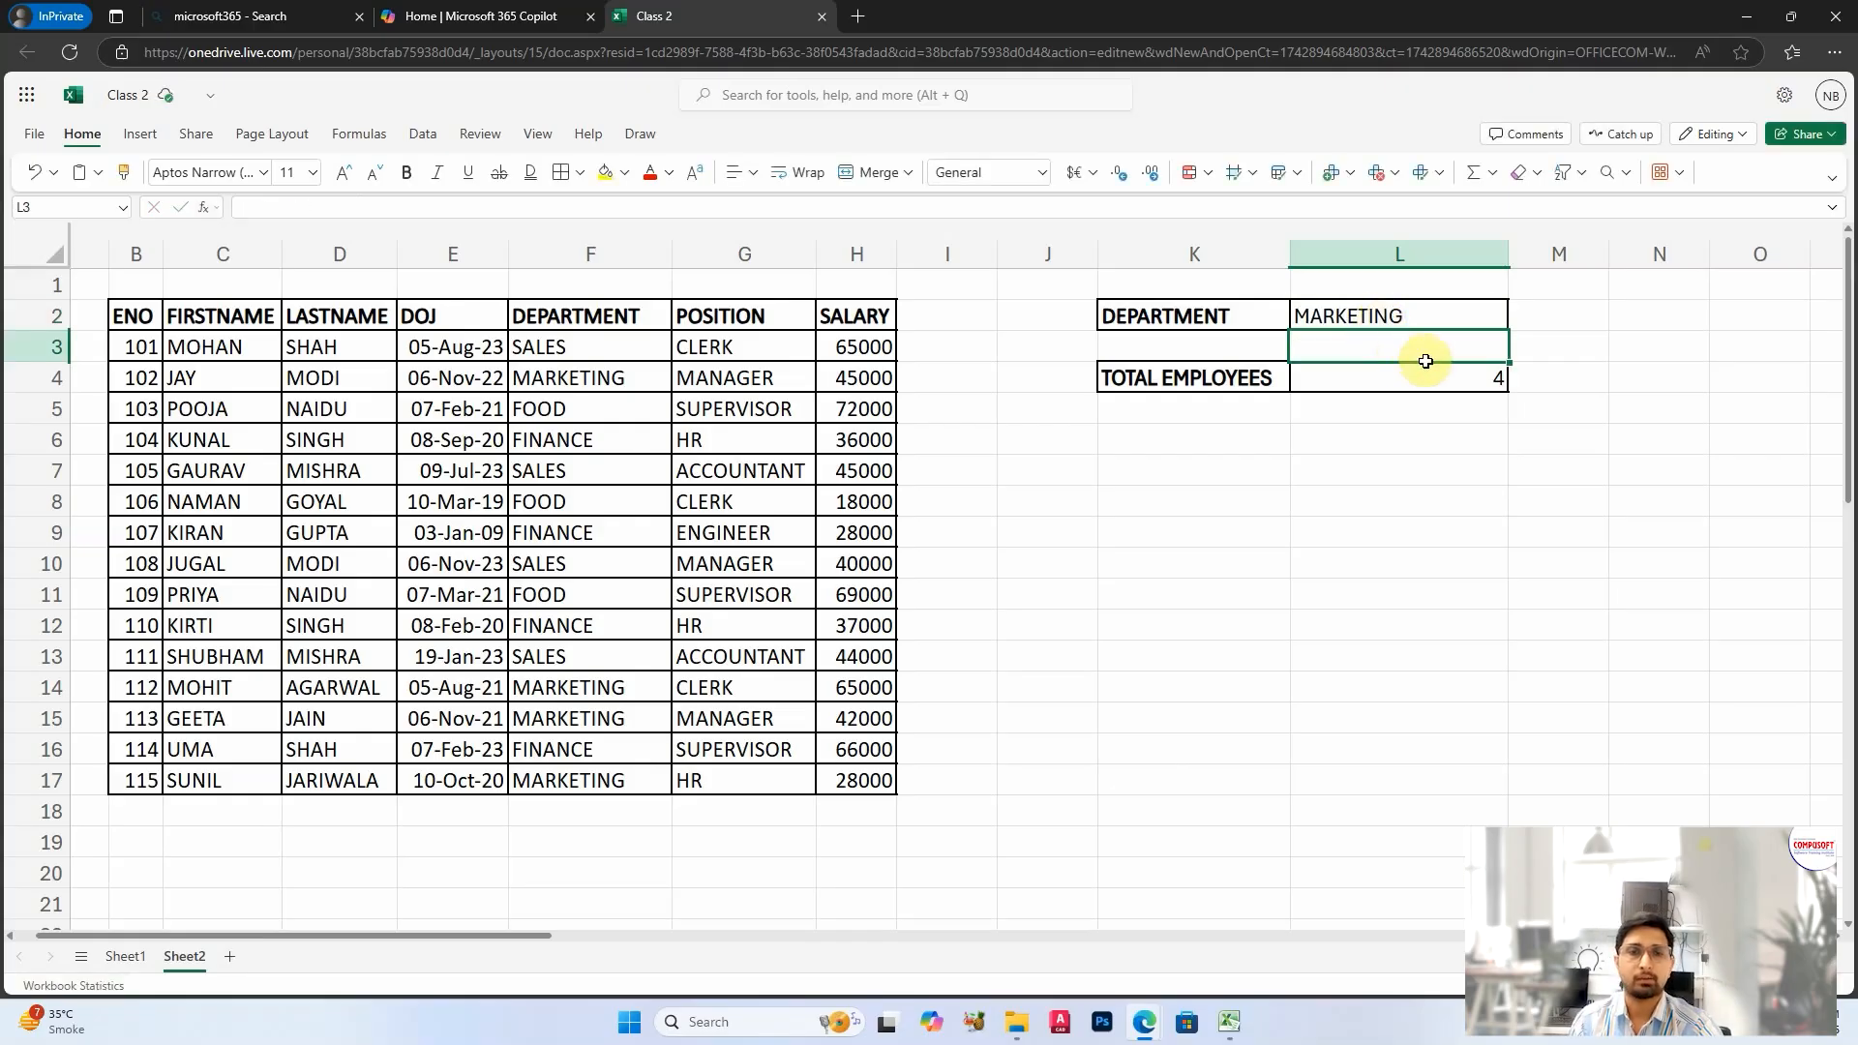
click(1420, 372)
click(1412, 312)
text(FINAN)
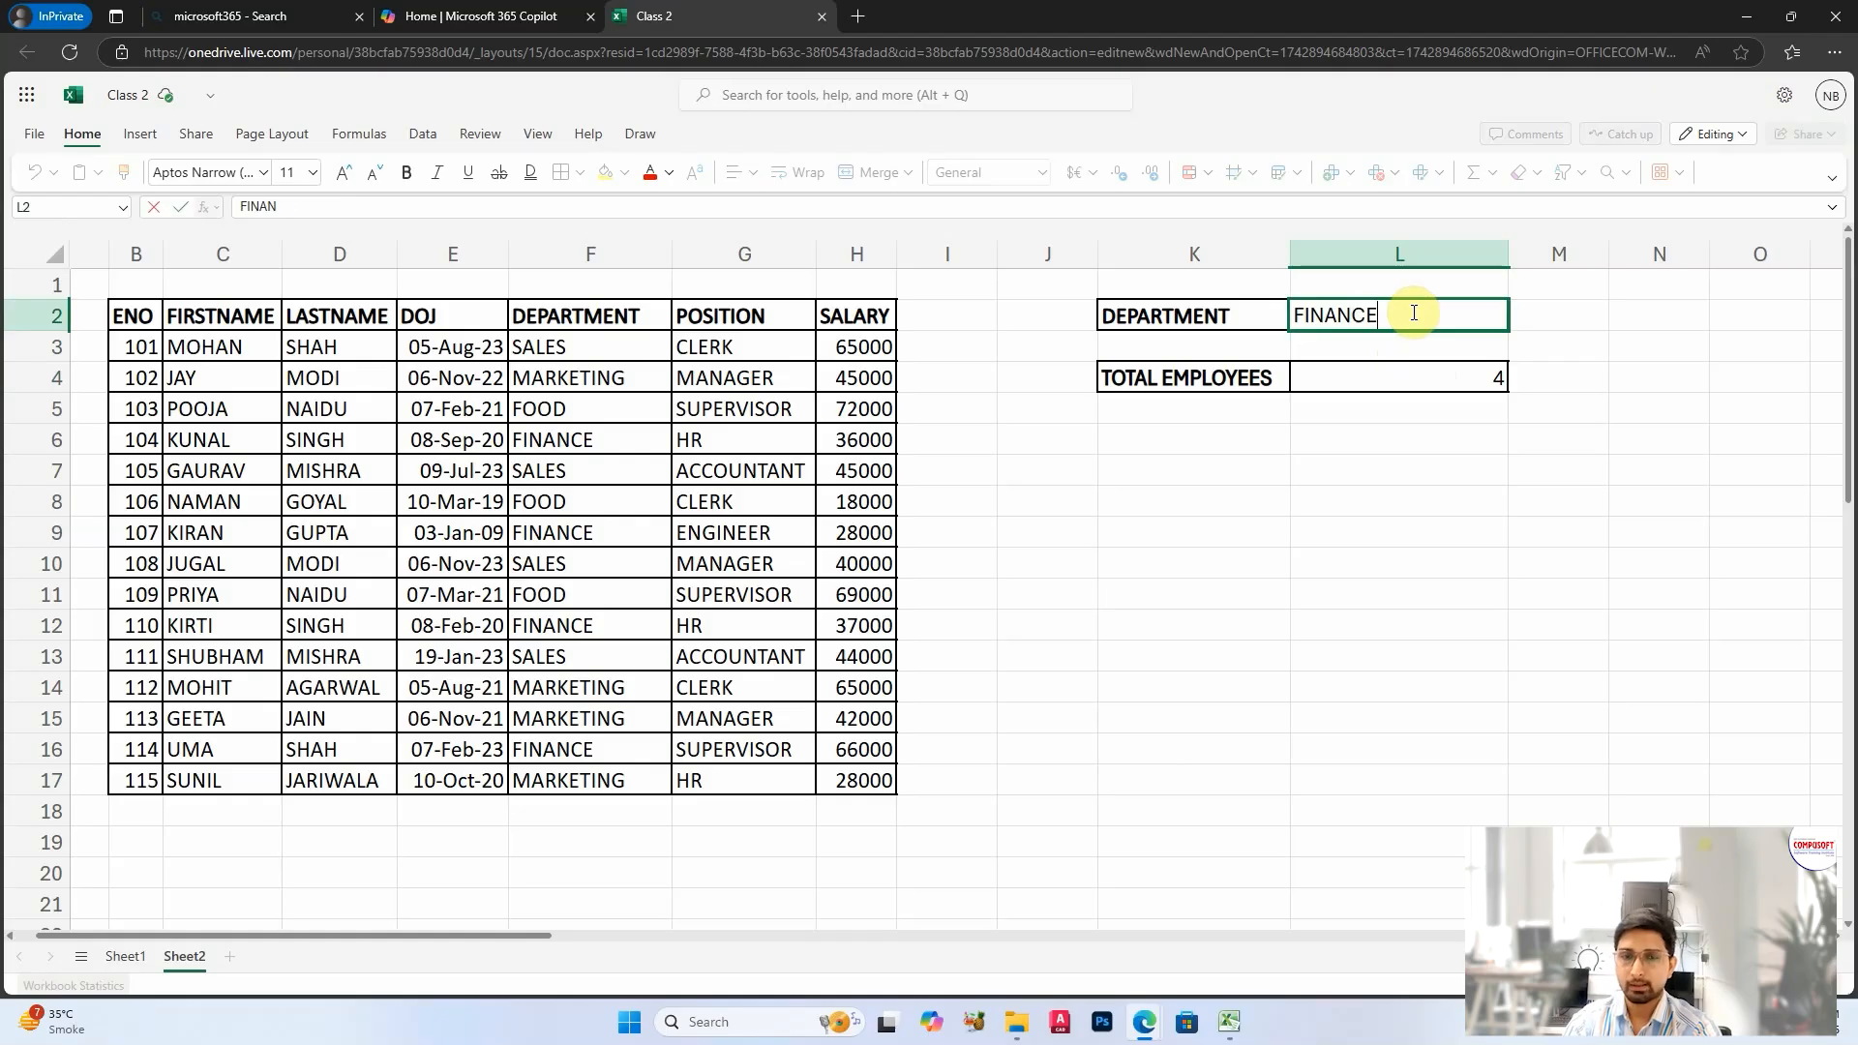
key(Return)
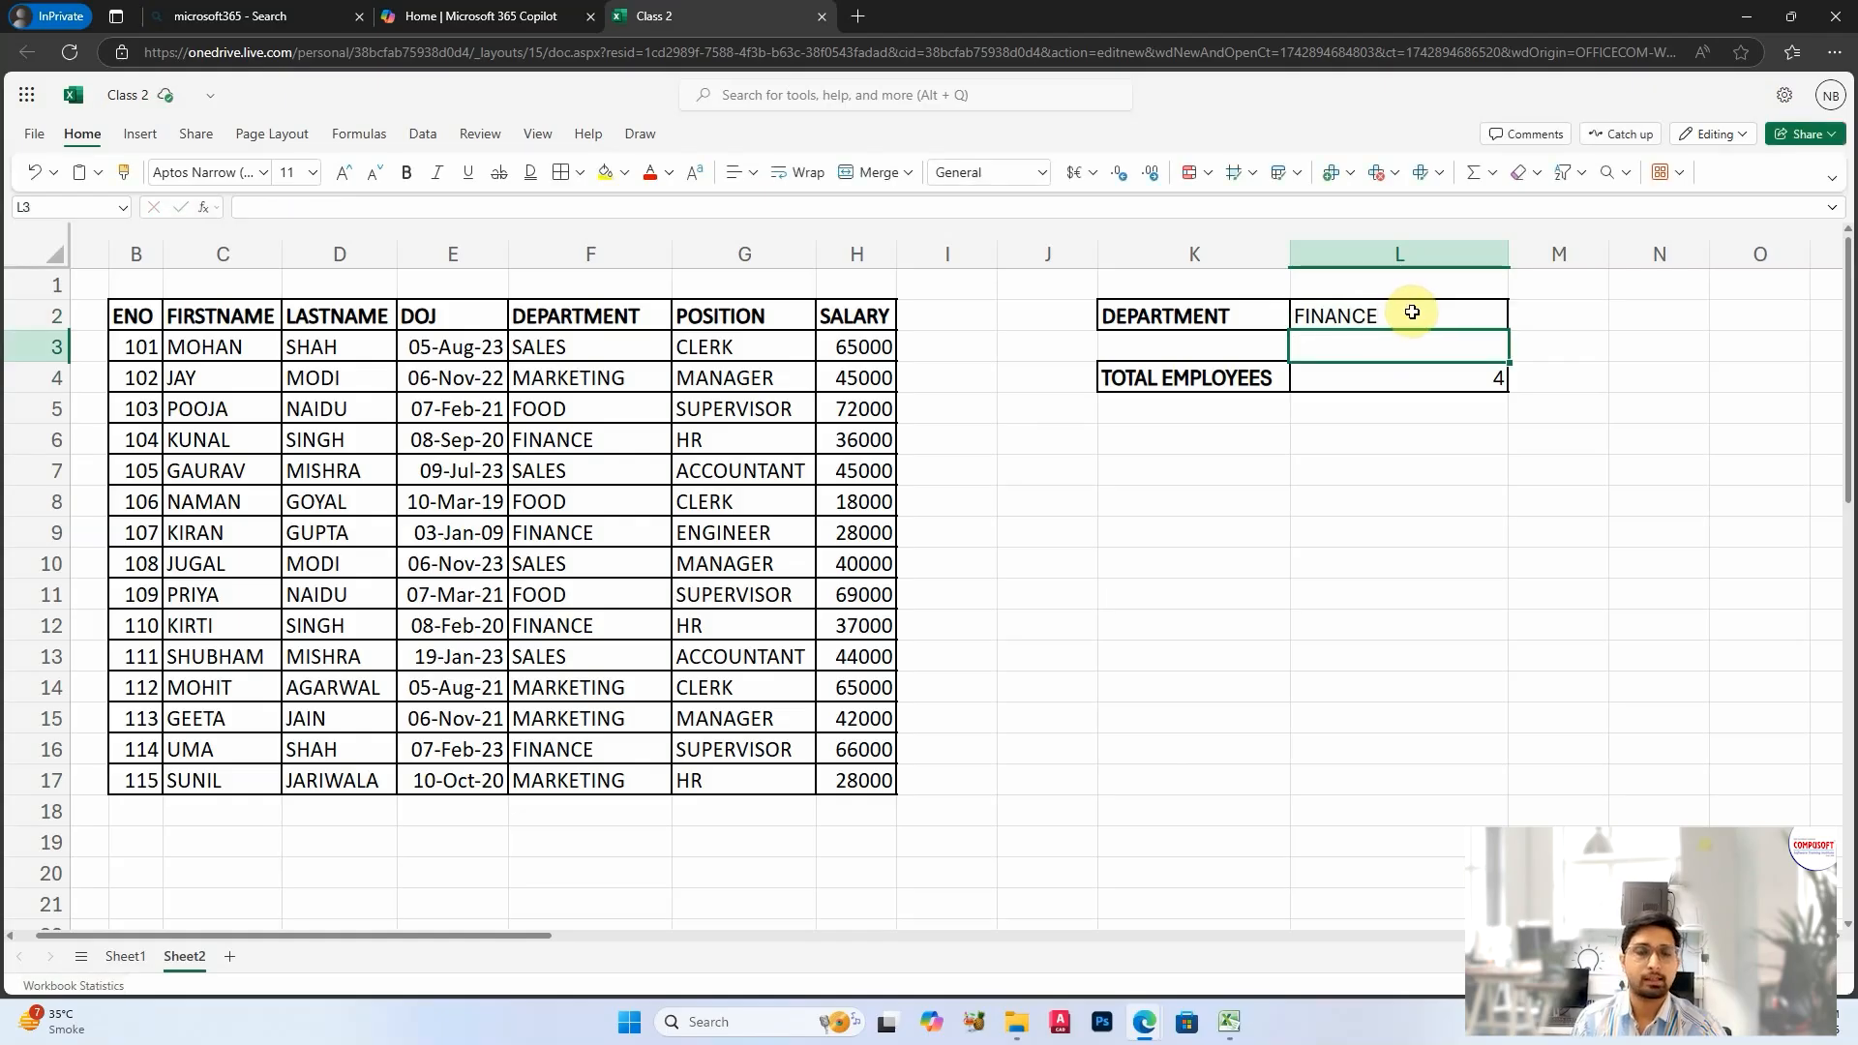
Step: Replace the fixed "SALES" criterion in the L4 formula with cell L2, giving =COUNTIF(F3:F17,L2)
double_click(1471, 377)
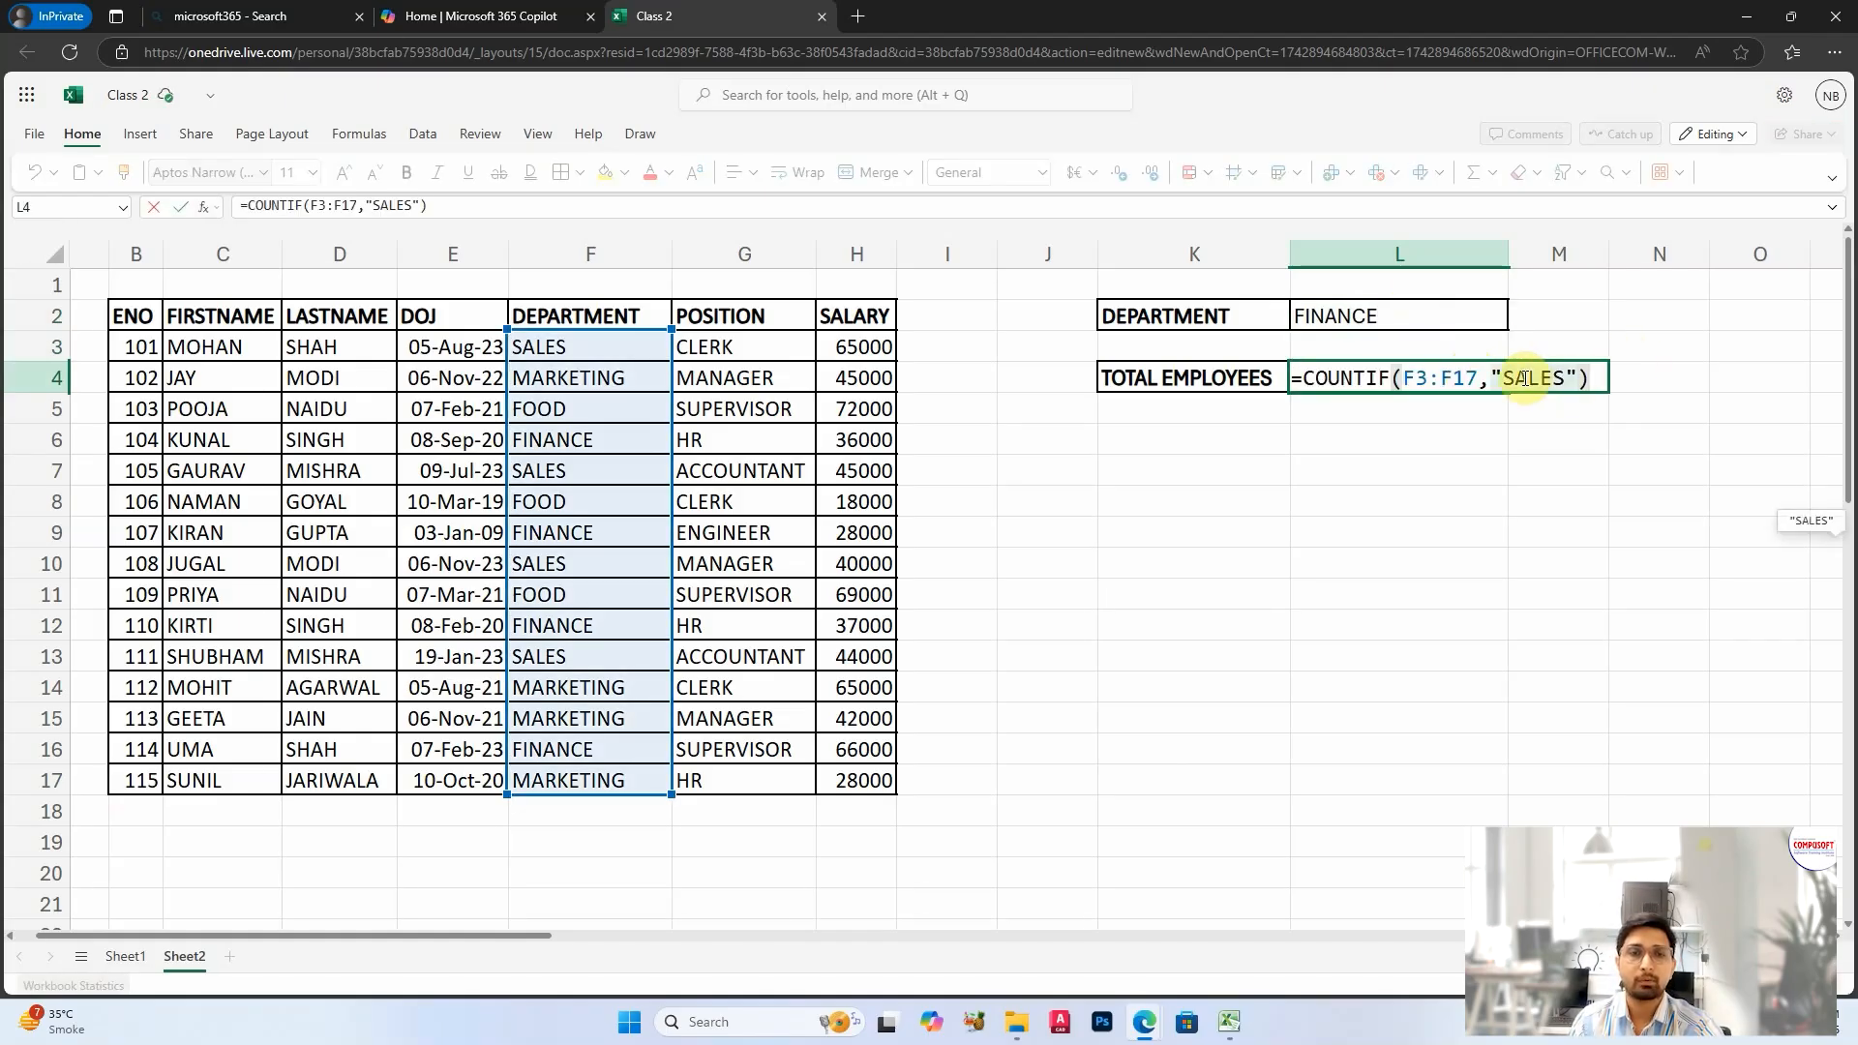
drag(1495, 375, 1582, 372)
key(BackSpace)
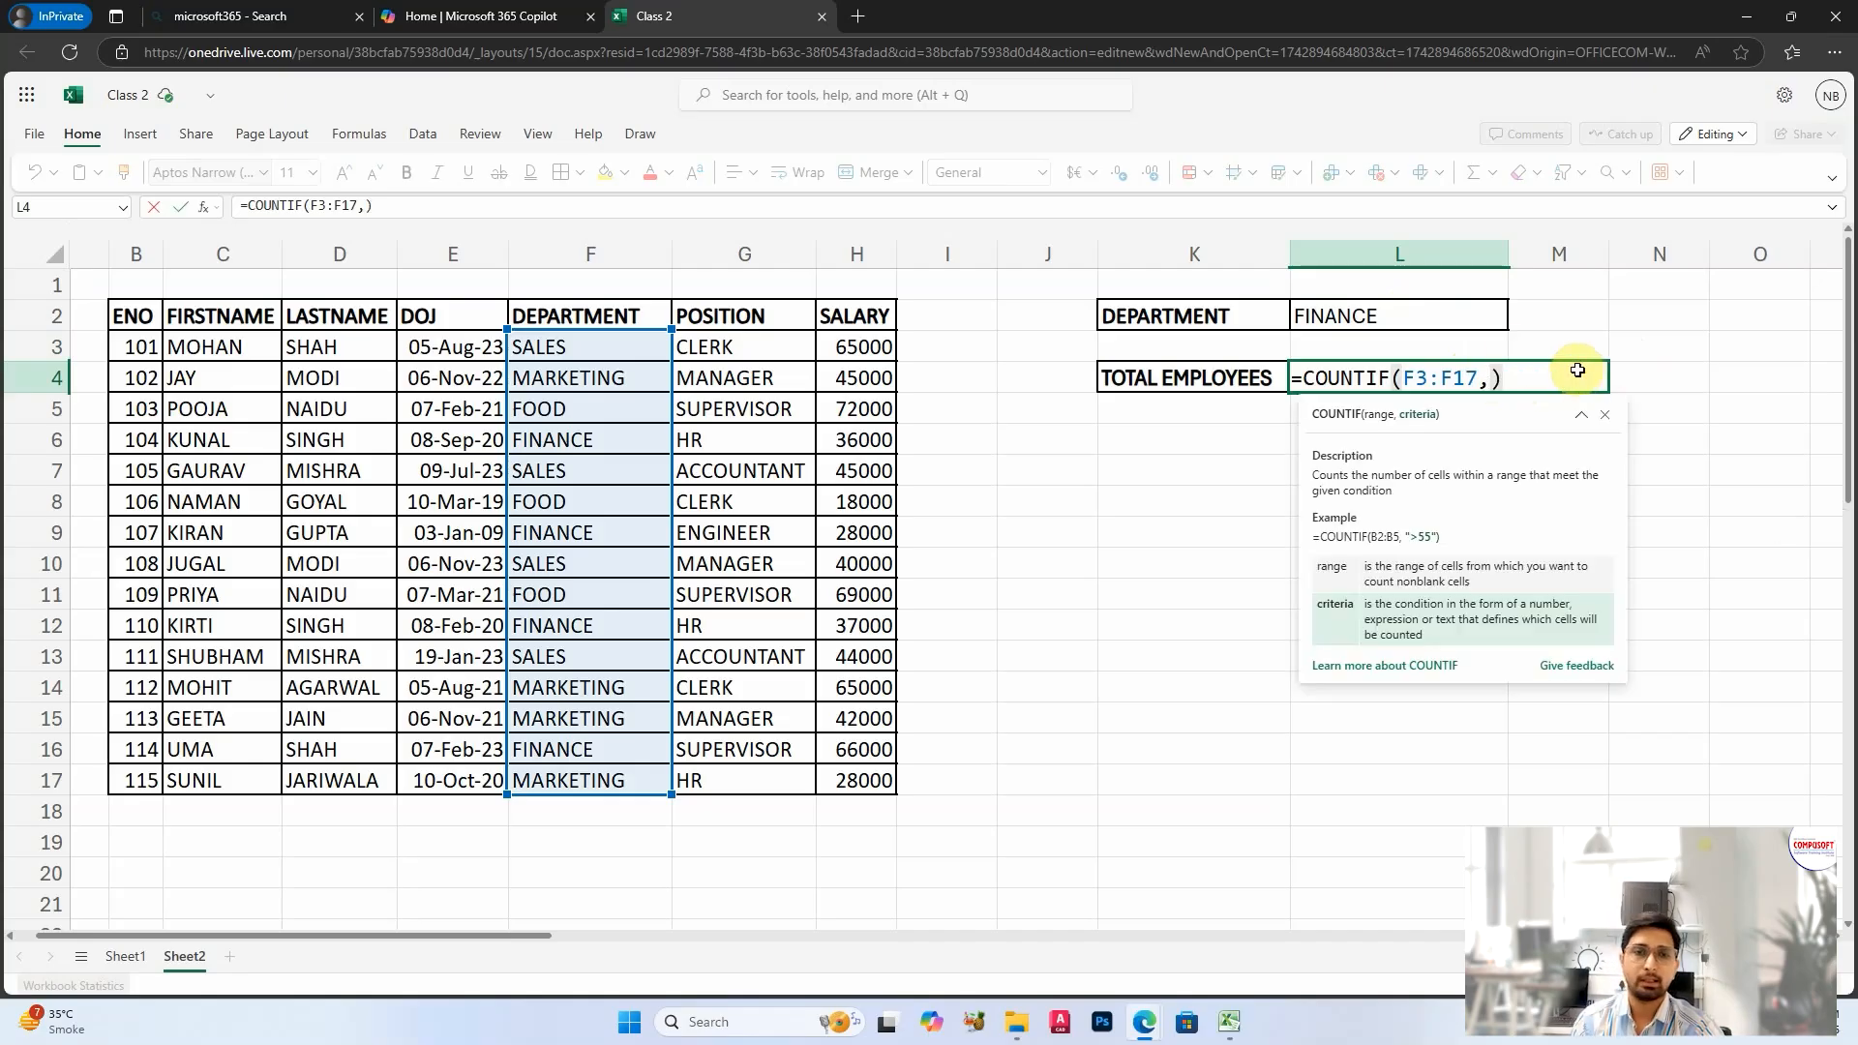
click(1379, 315)
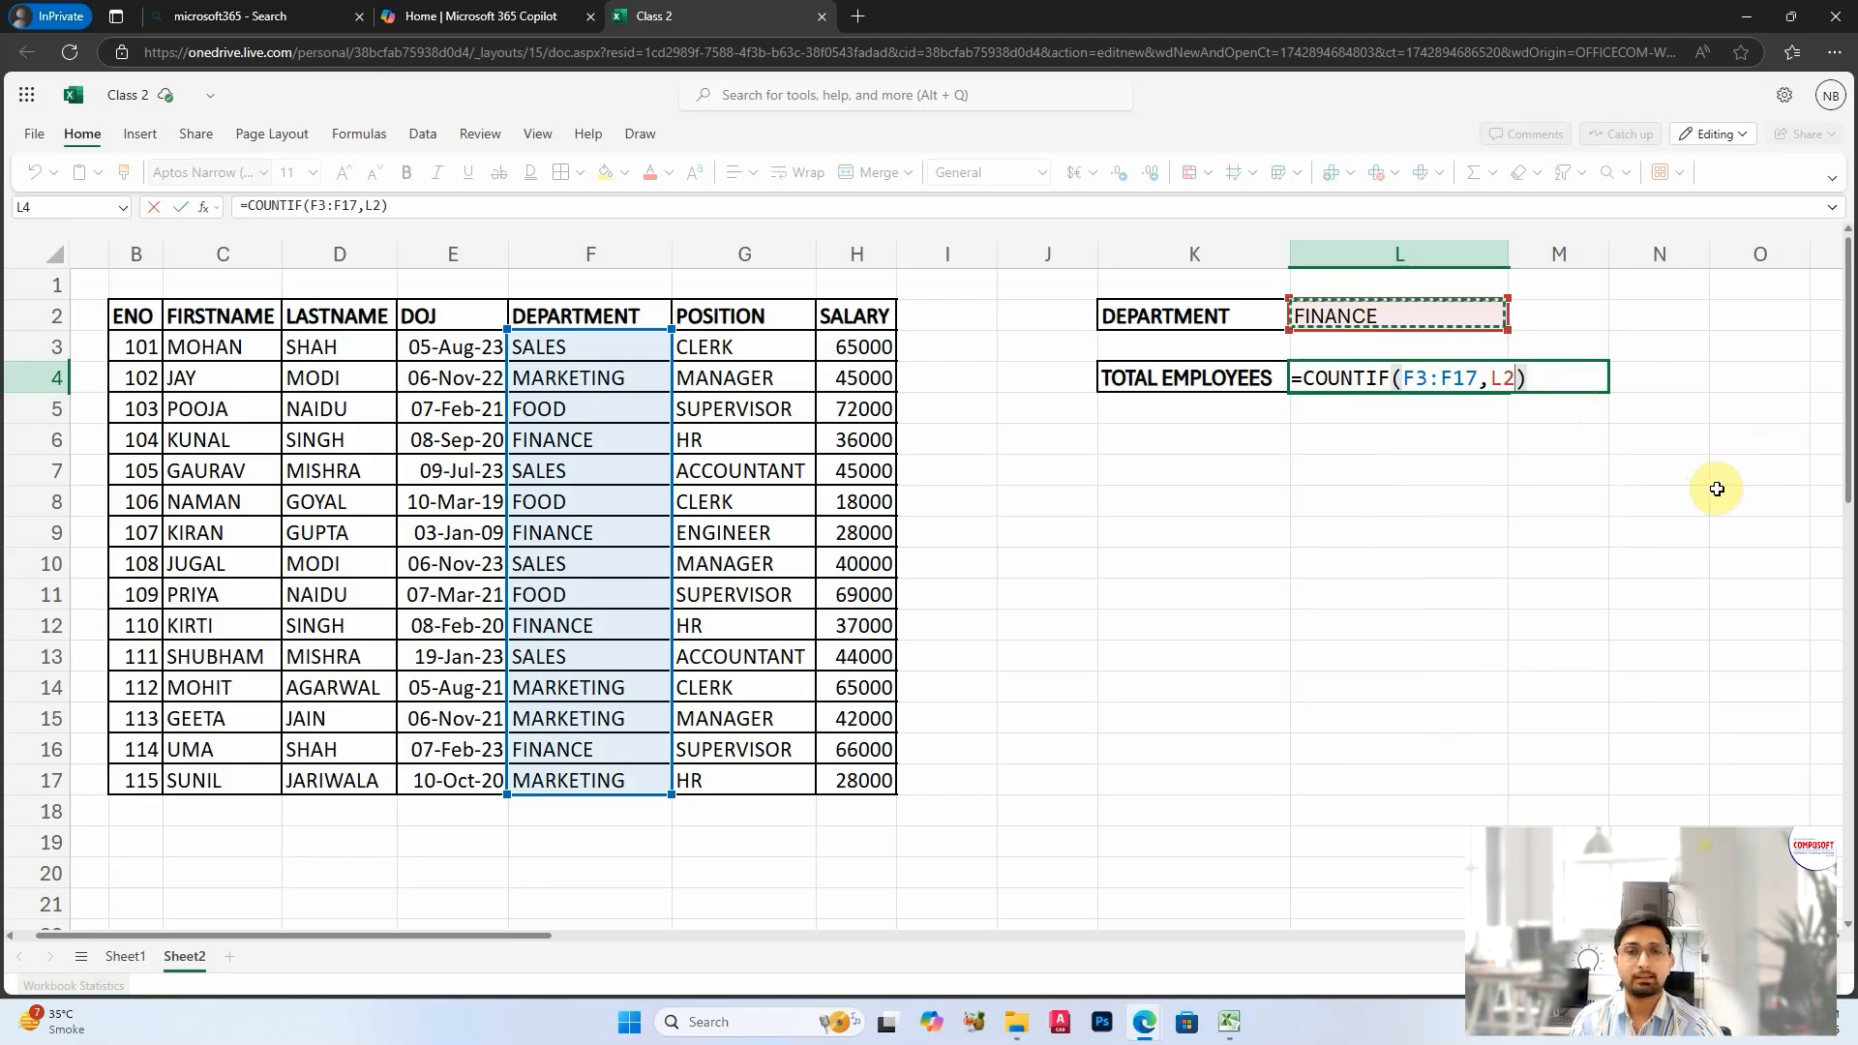
key(Return)
click(1524, 532)
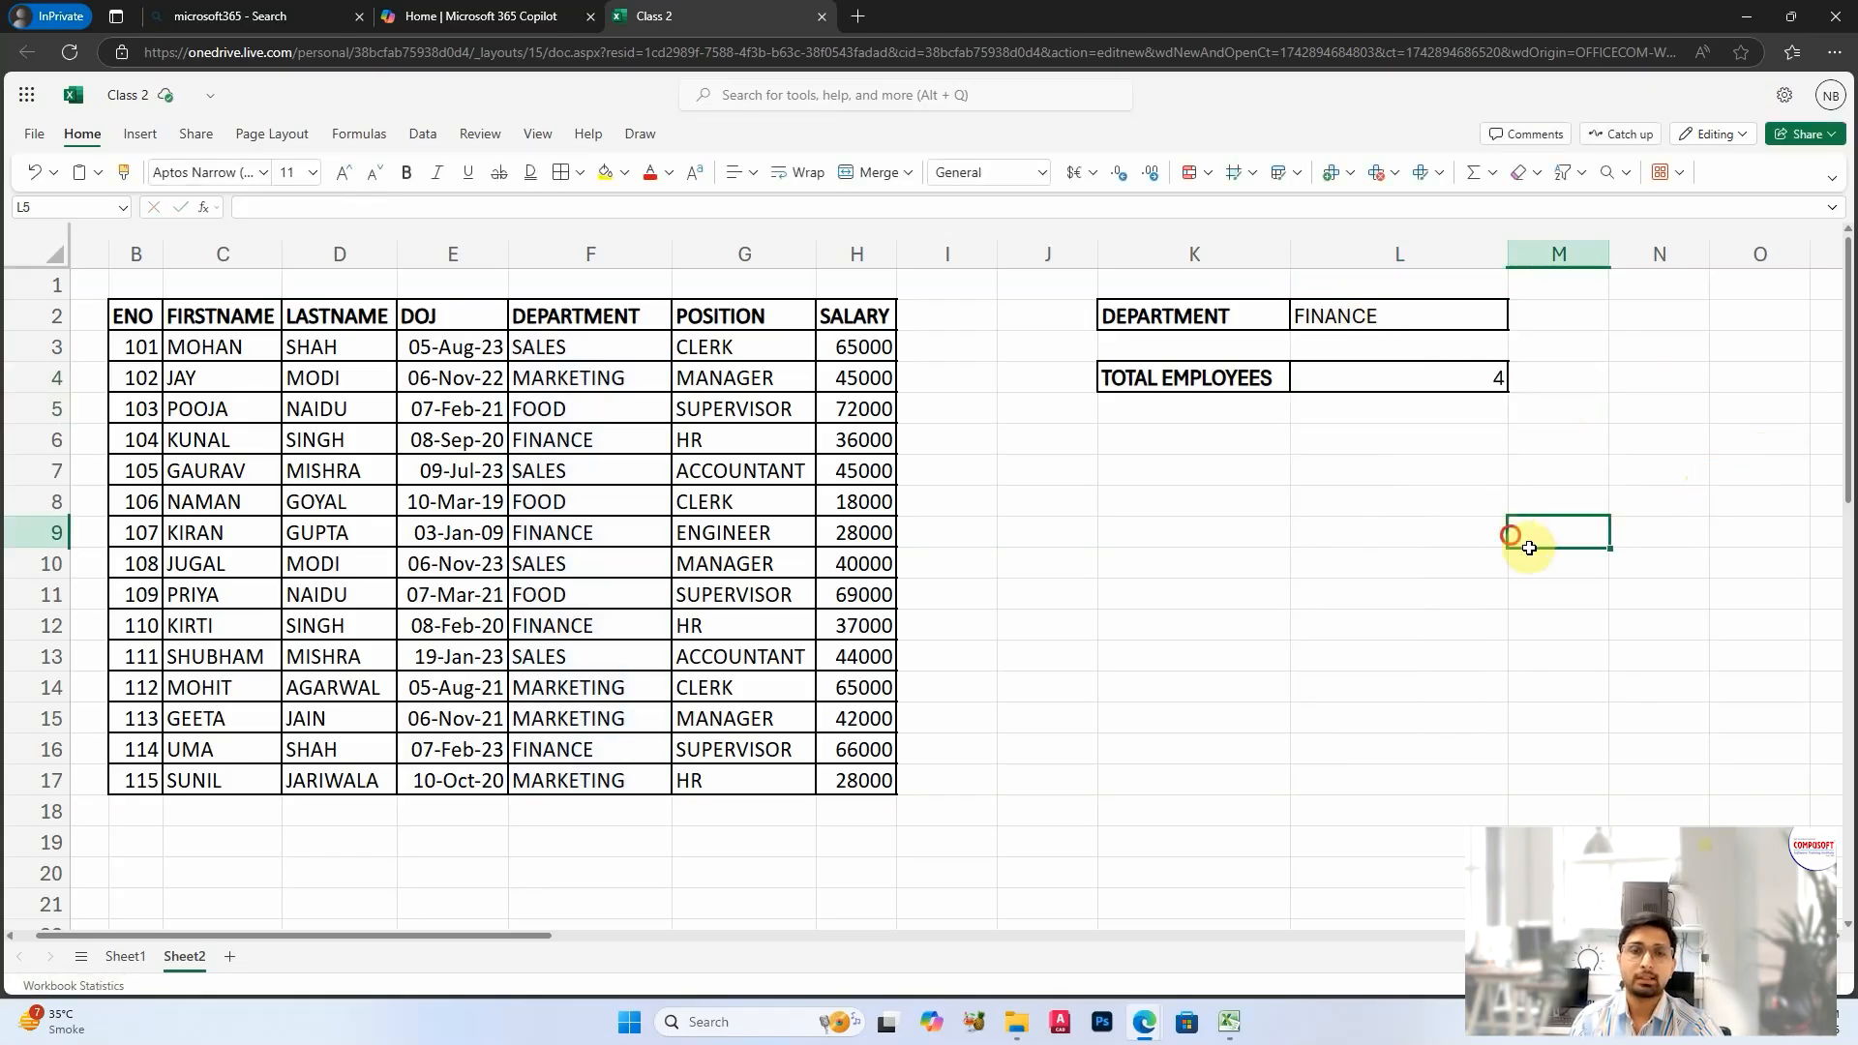
click(1398, 312)
click(1448, 379)
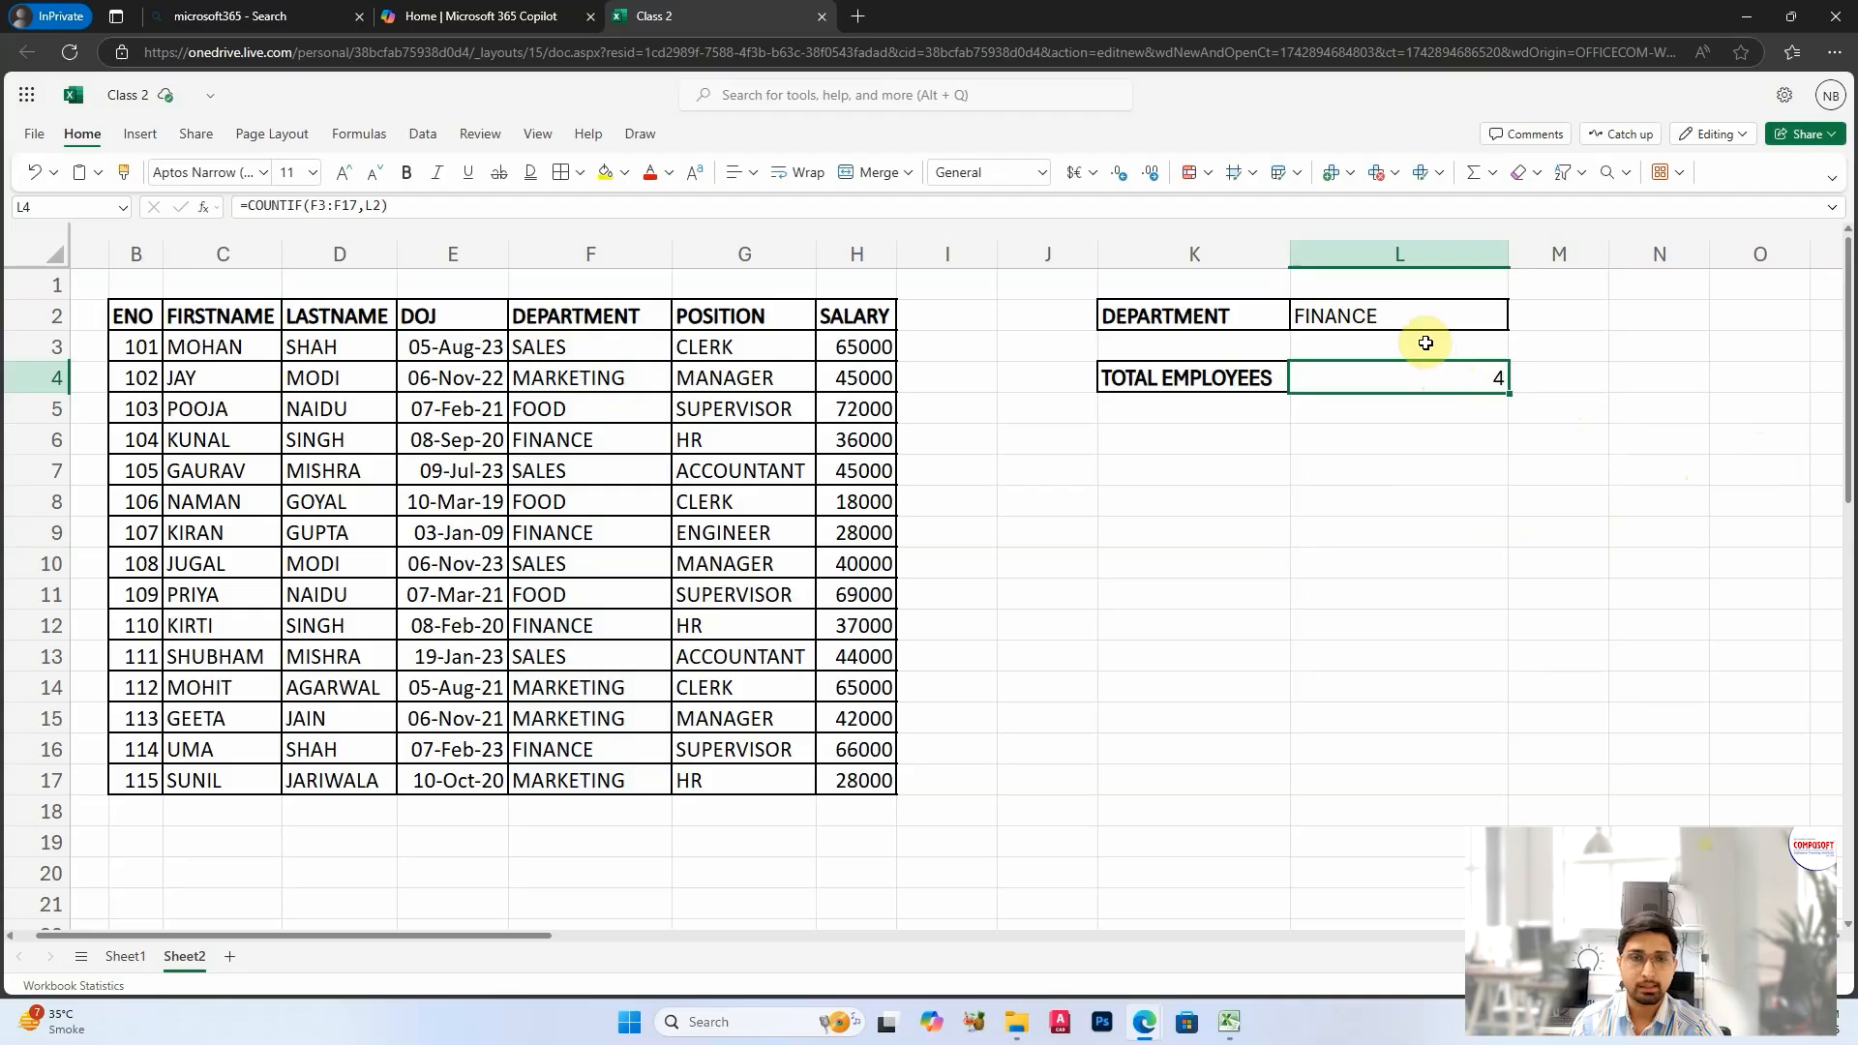
Step: Test the linked COUNTIF formula by setting the department in L2 to FOOD and to SALES
click(1397, 309)
text(FOOD)
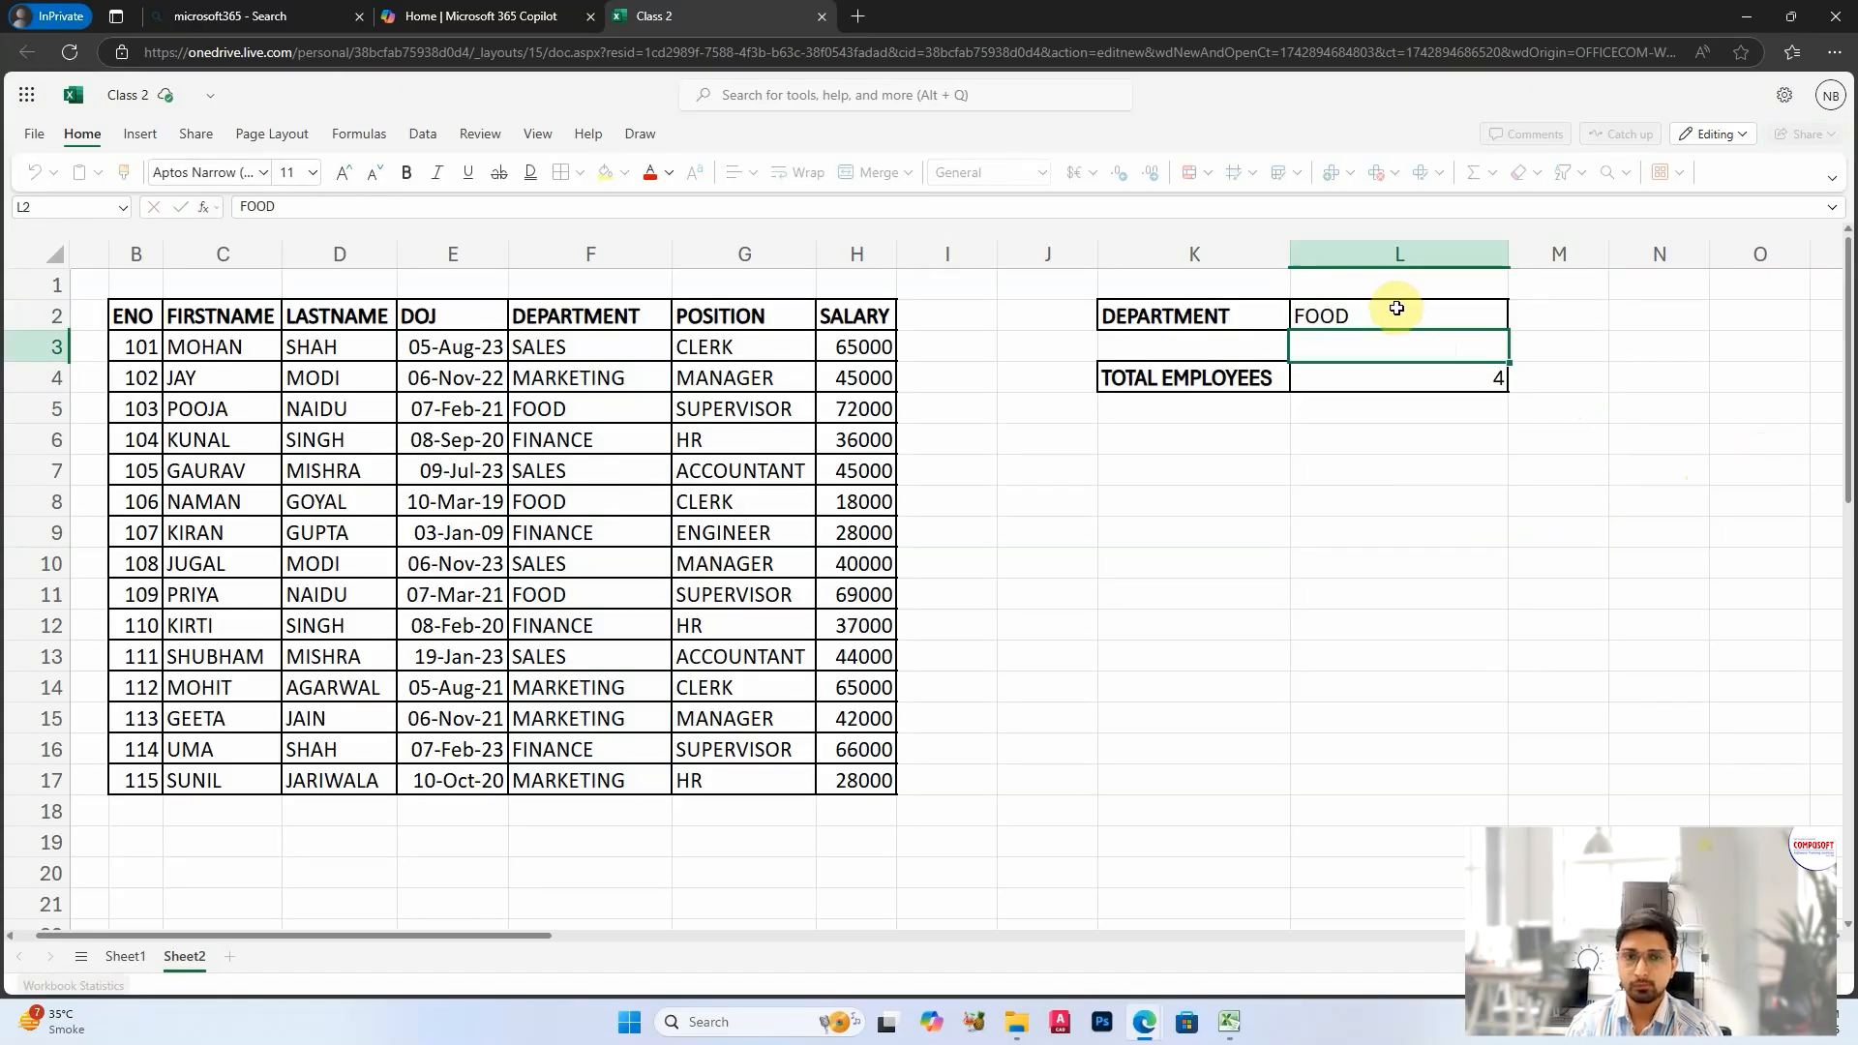
key(Return)
click(1428, 387)
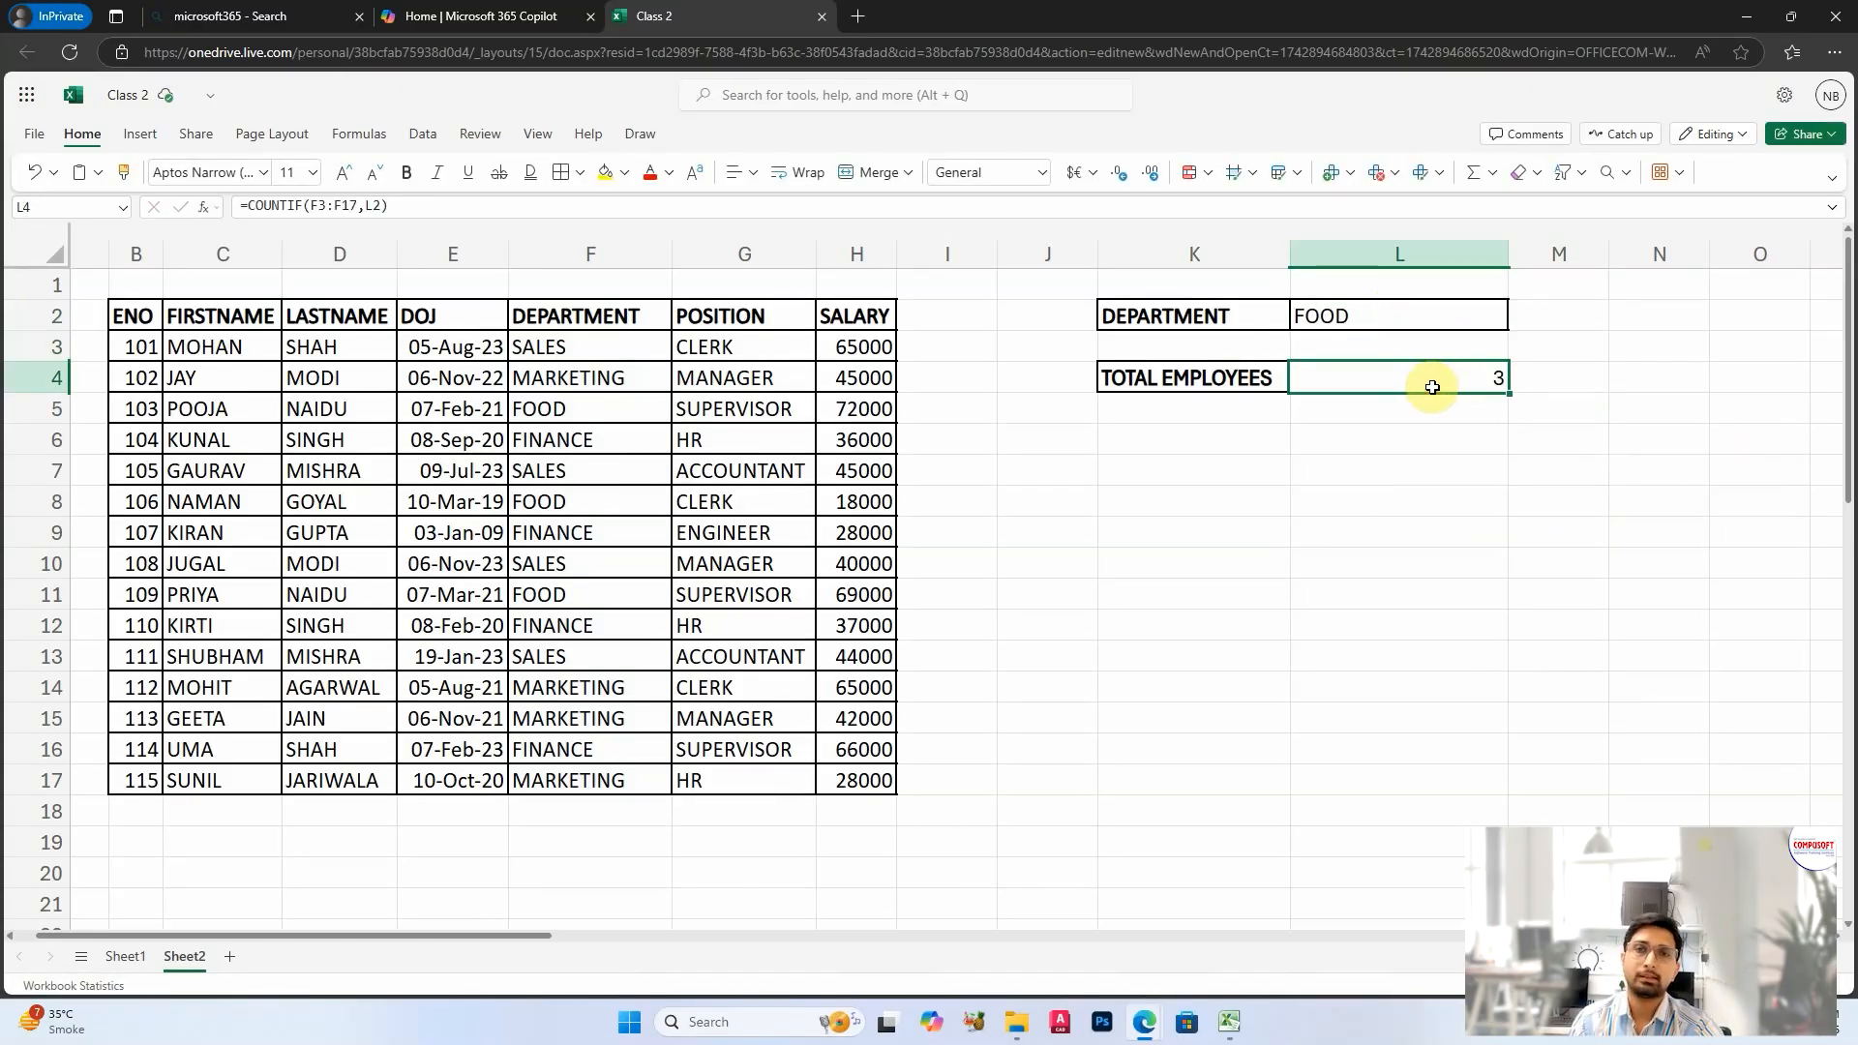
click(1370, 310)
text(SALES)
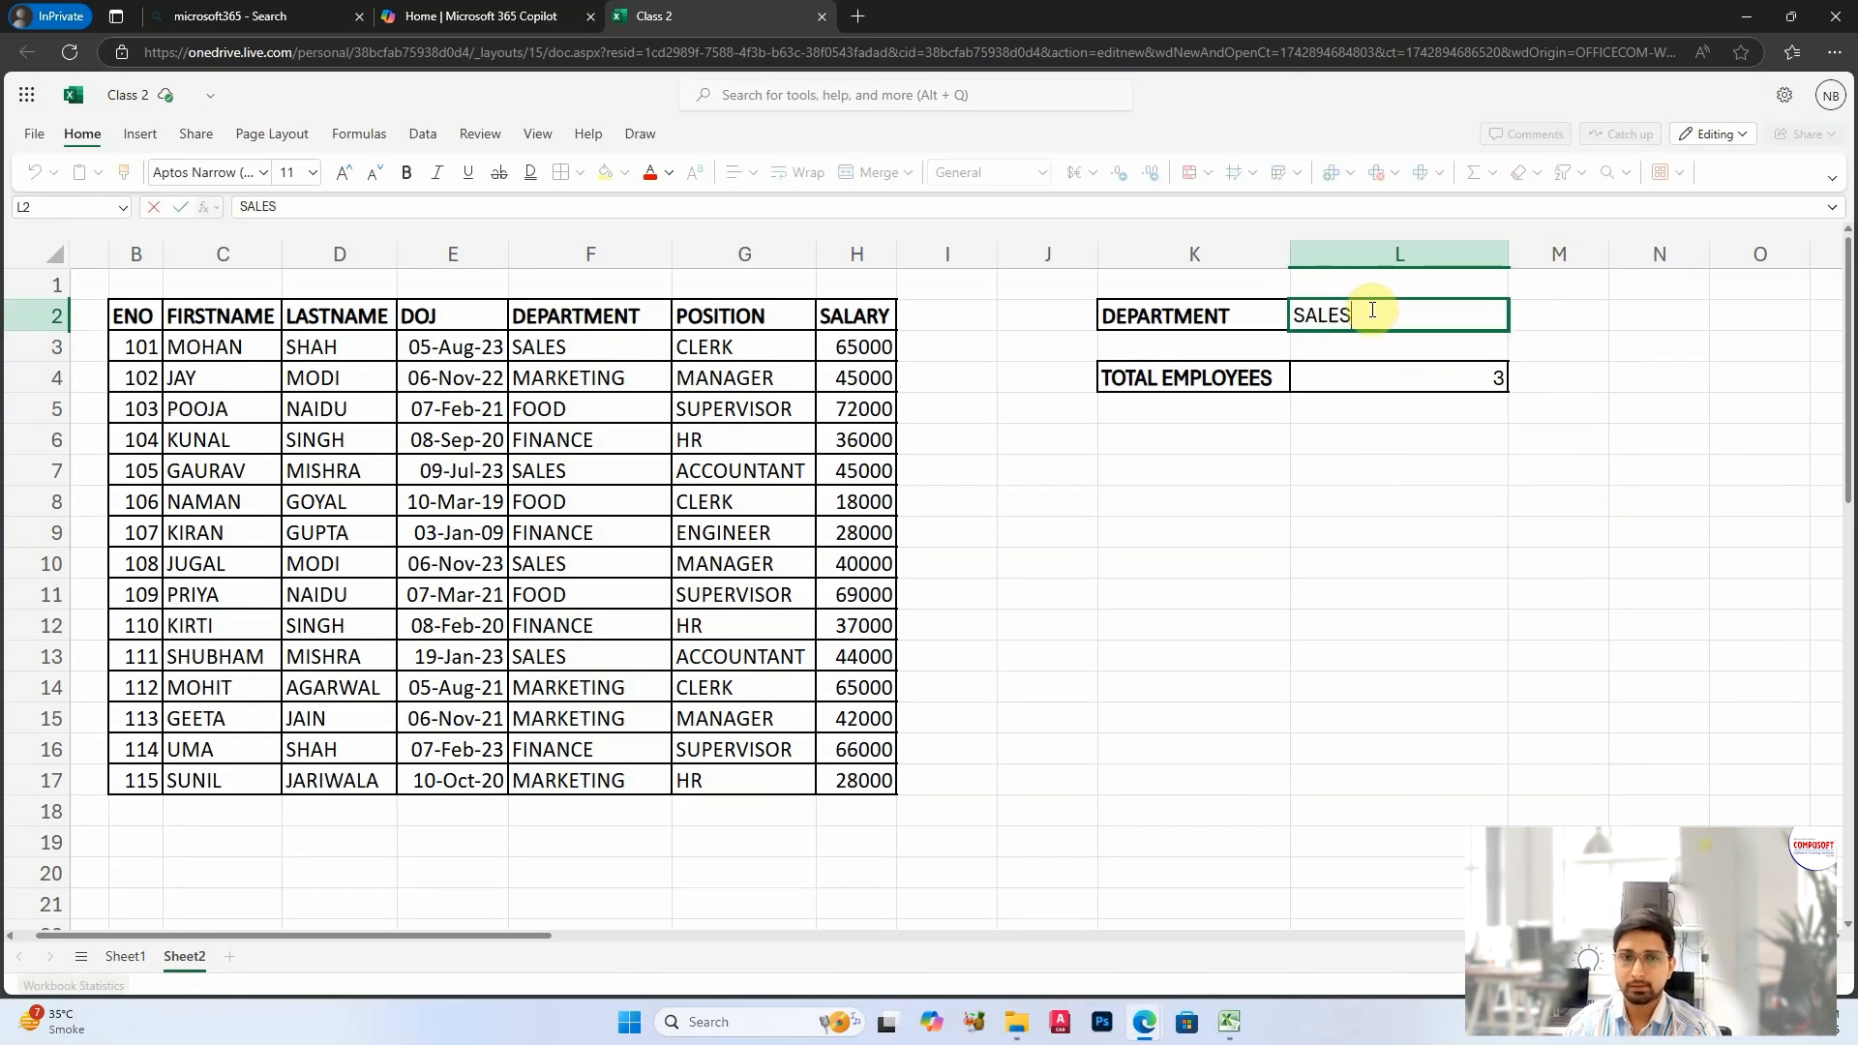
key(Return)
Step: Set the department in L2 to MARKETING, correcting its spelling, and check the total in L4
click(1370, 310)
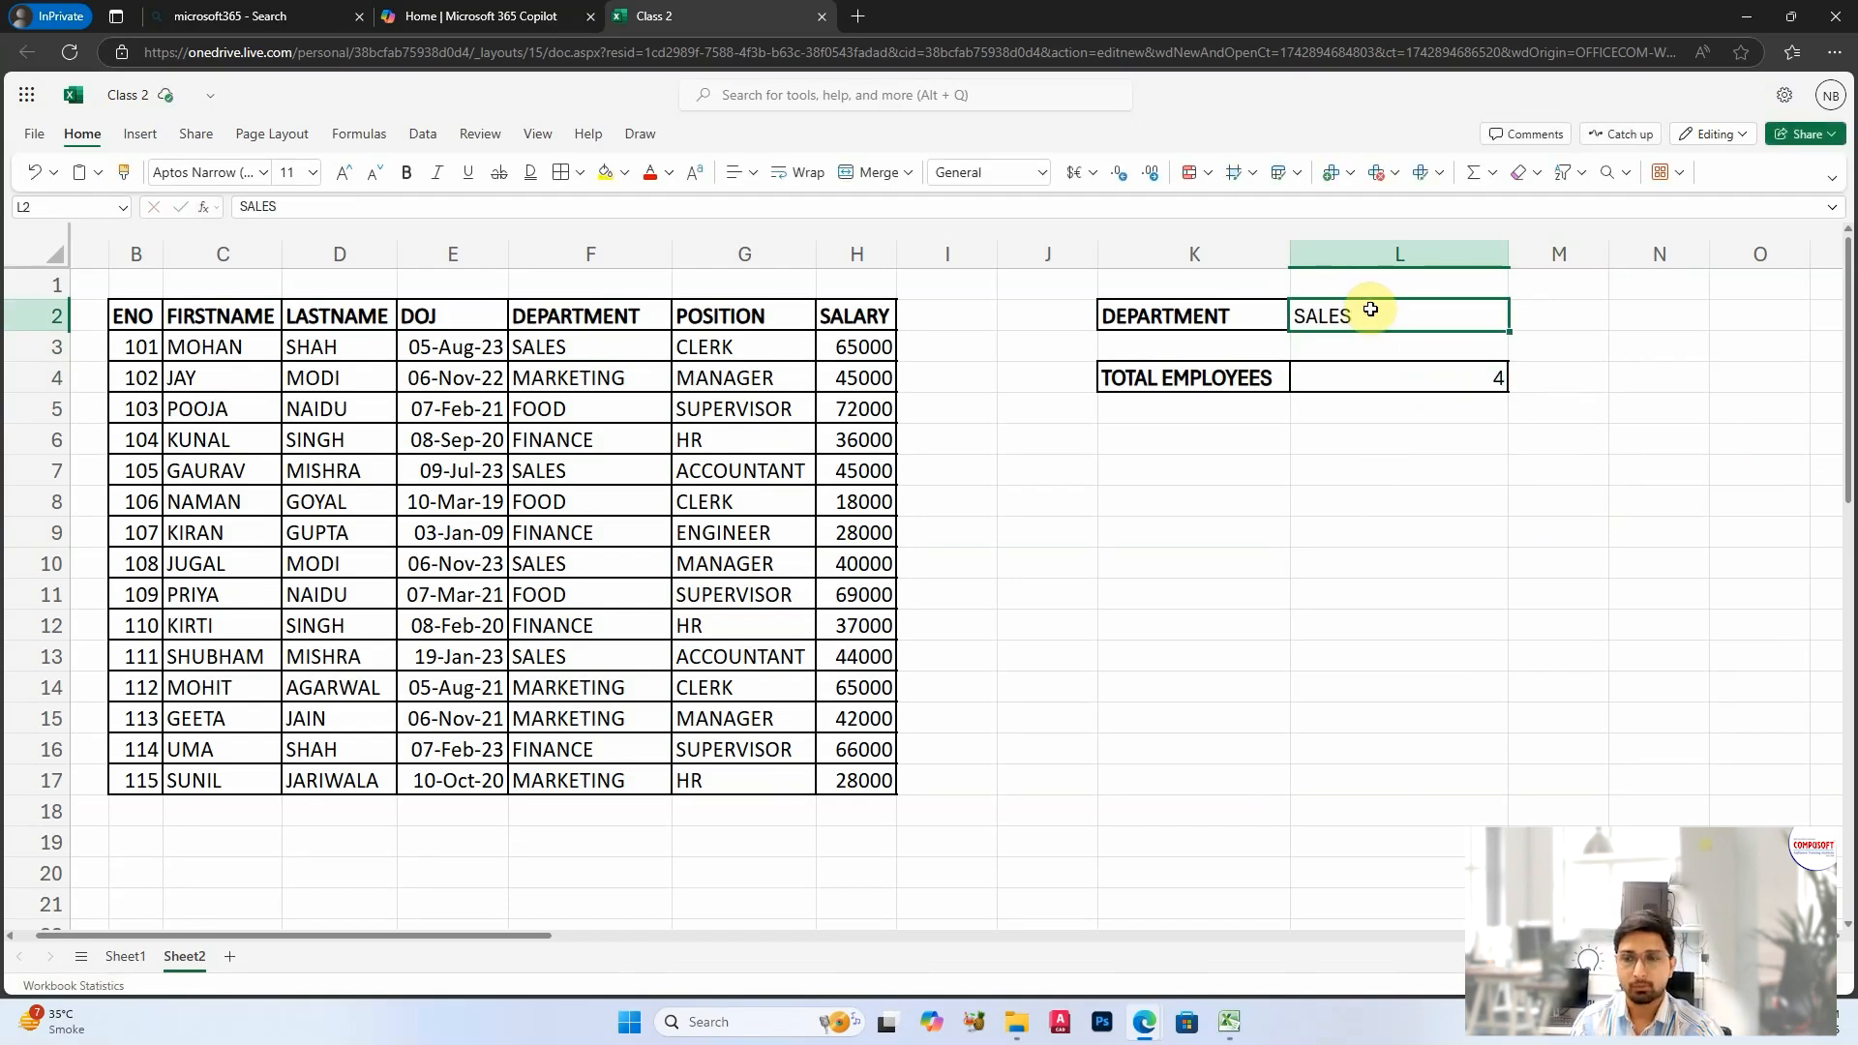
text(MARKEYING)
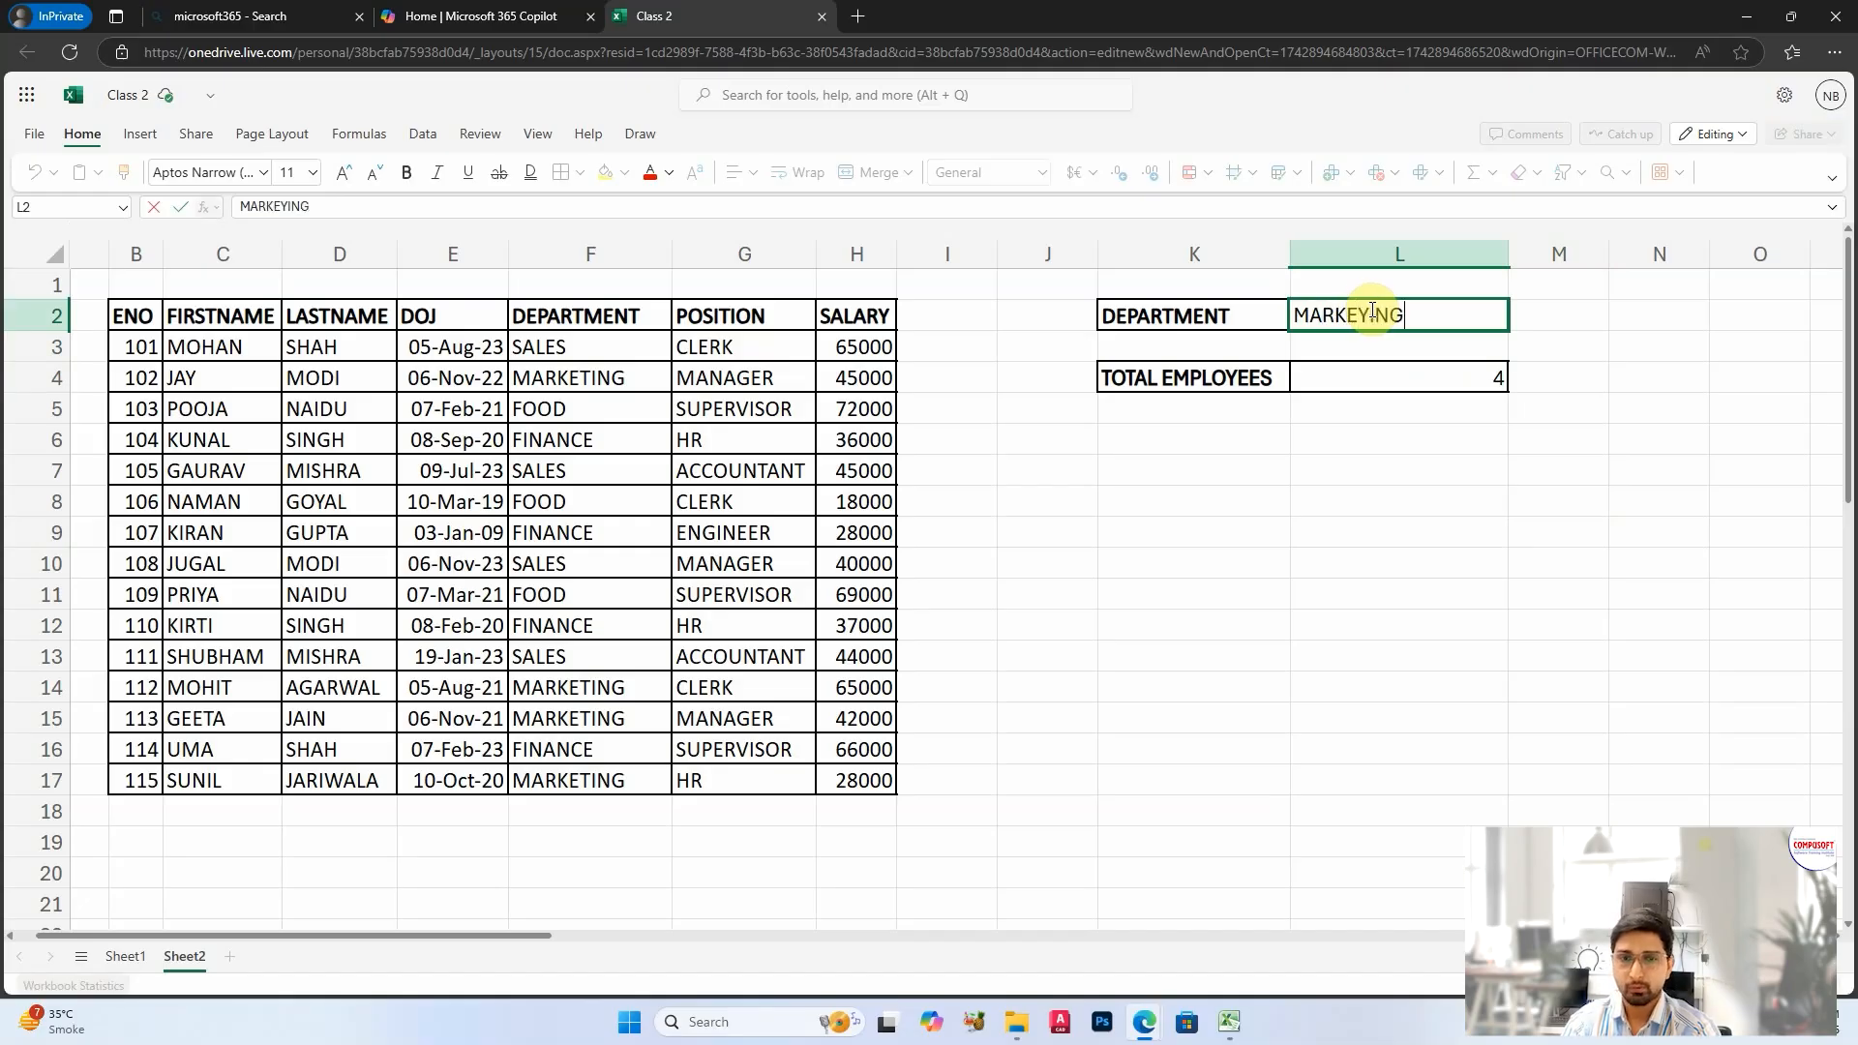
key(Return)
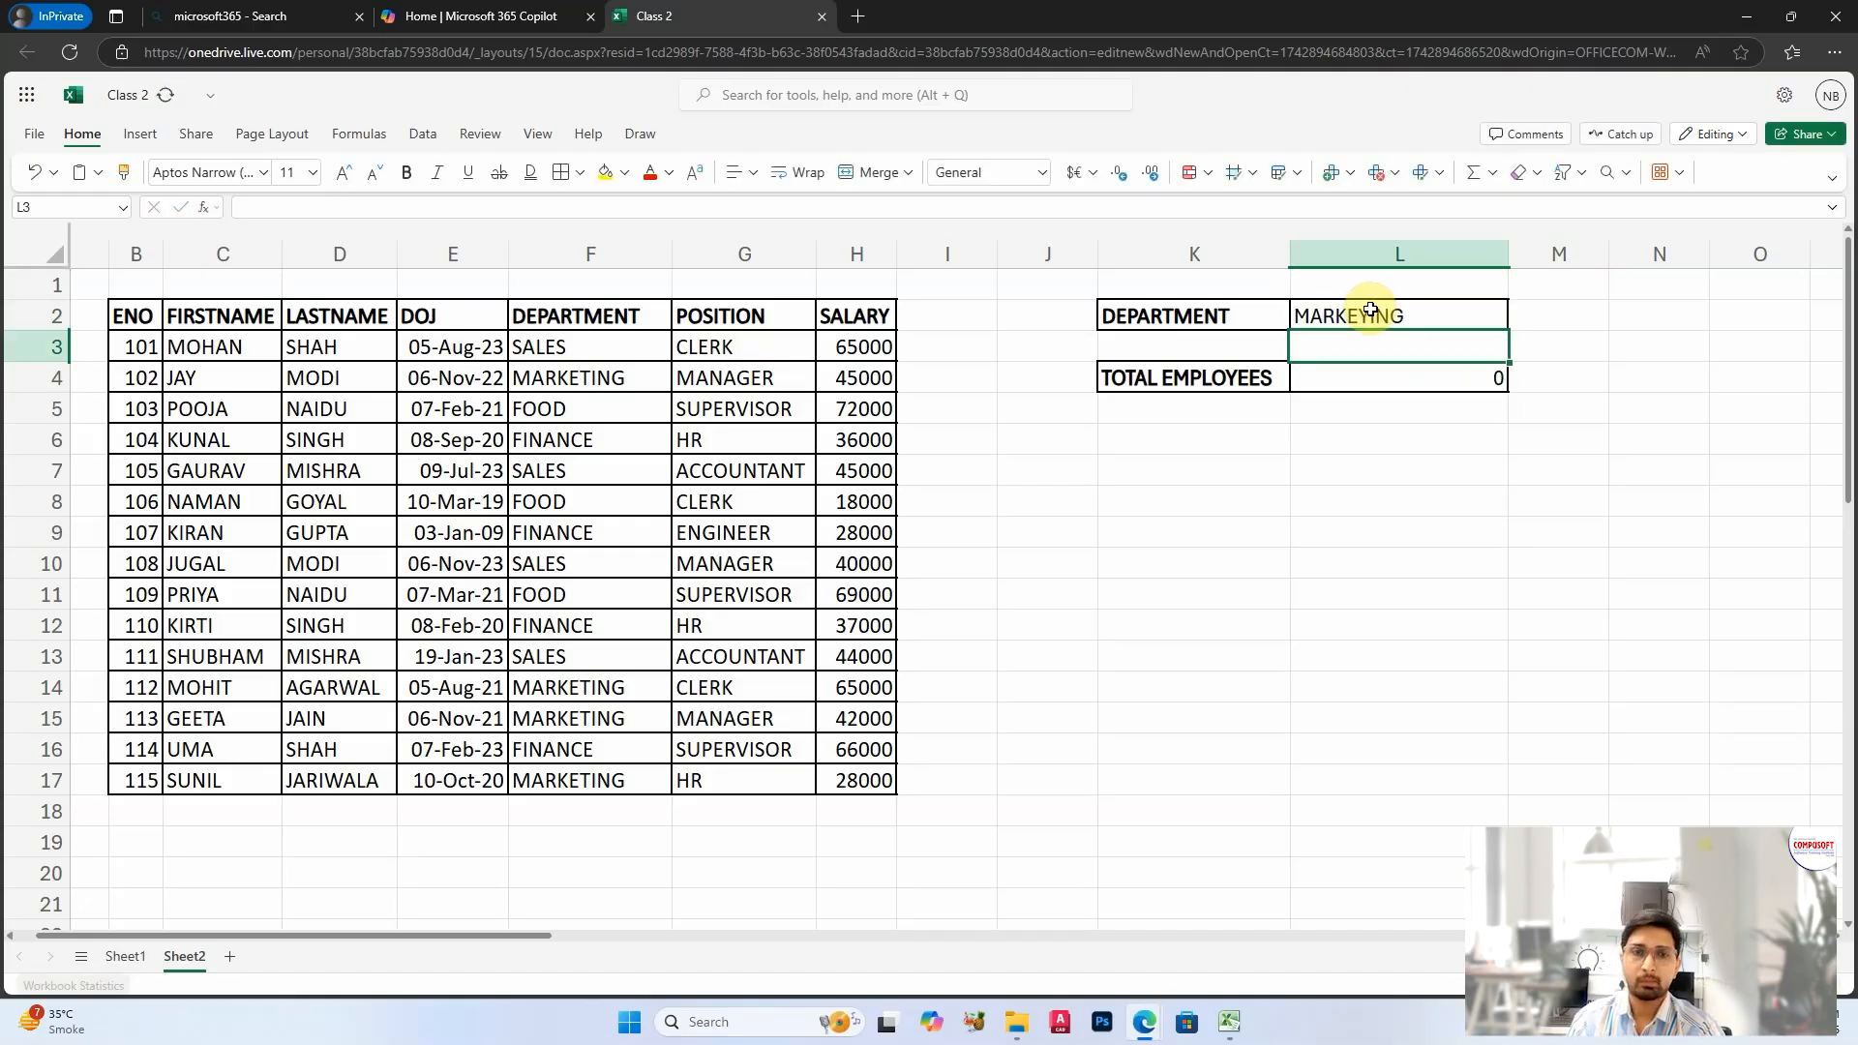
click(1371, 315)
double_click(1372, 315)
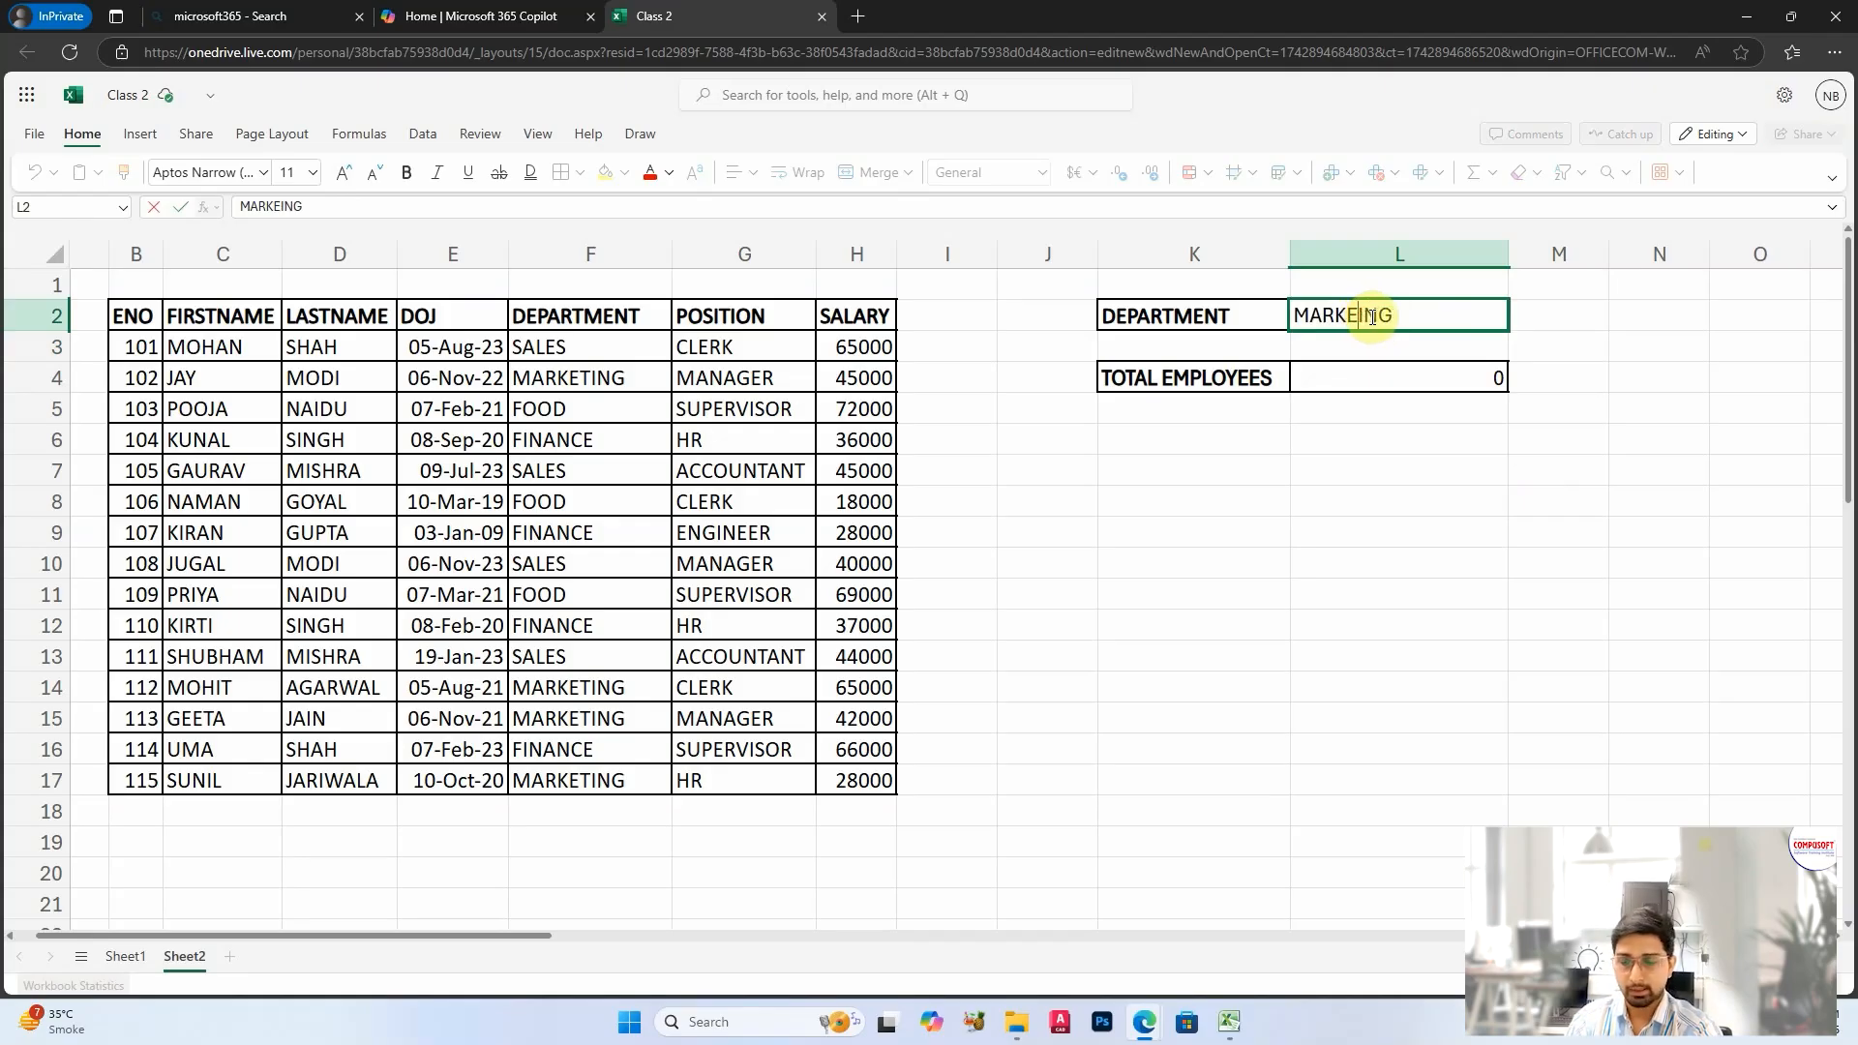
key(Return)
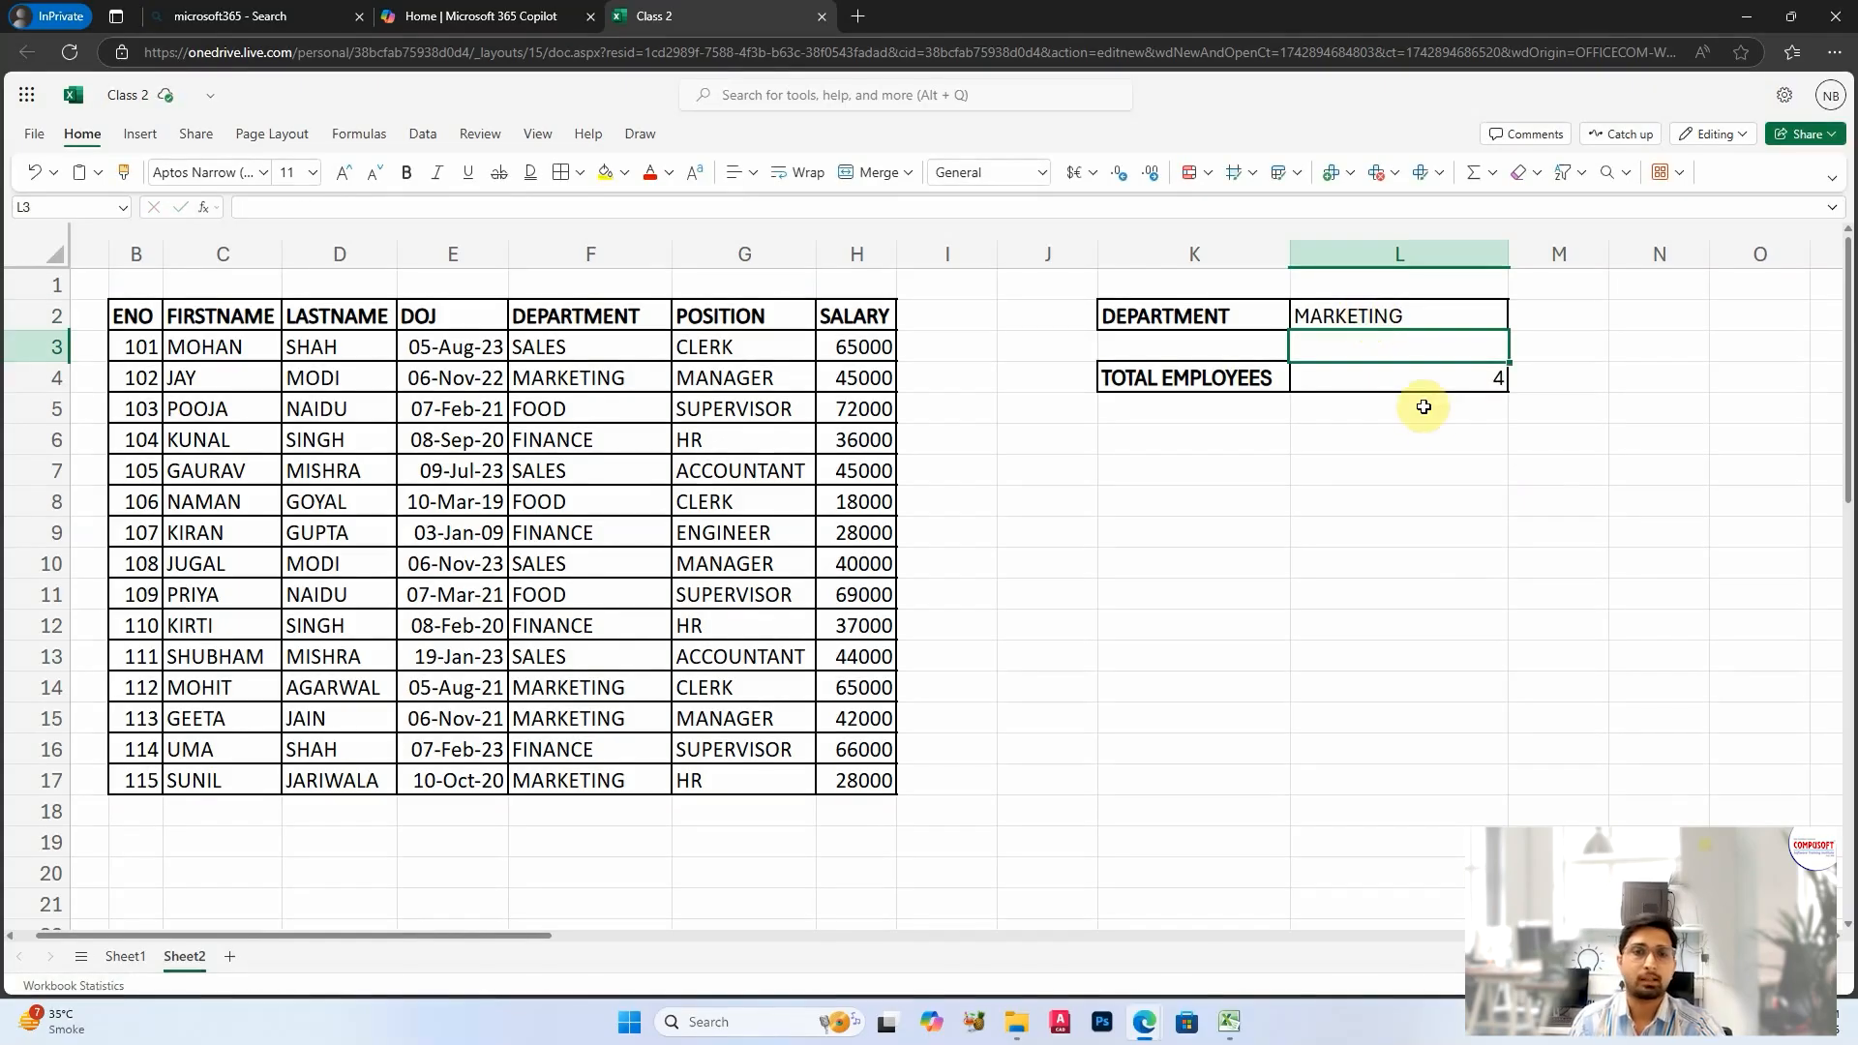
click(1426, 369)
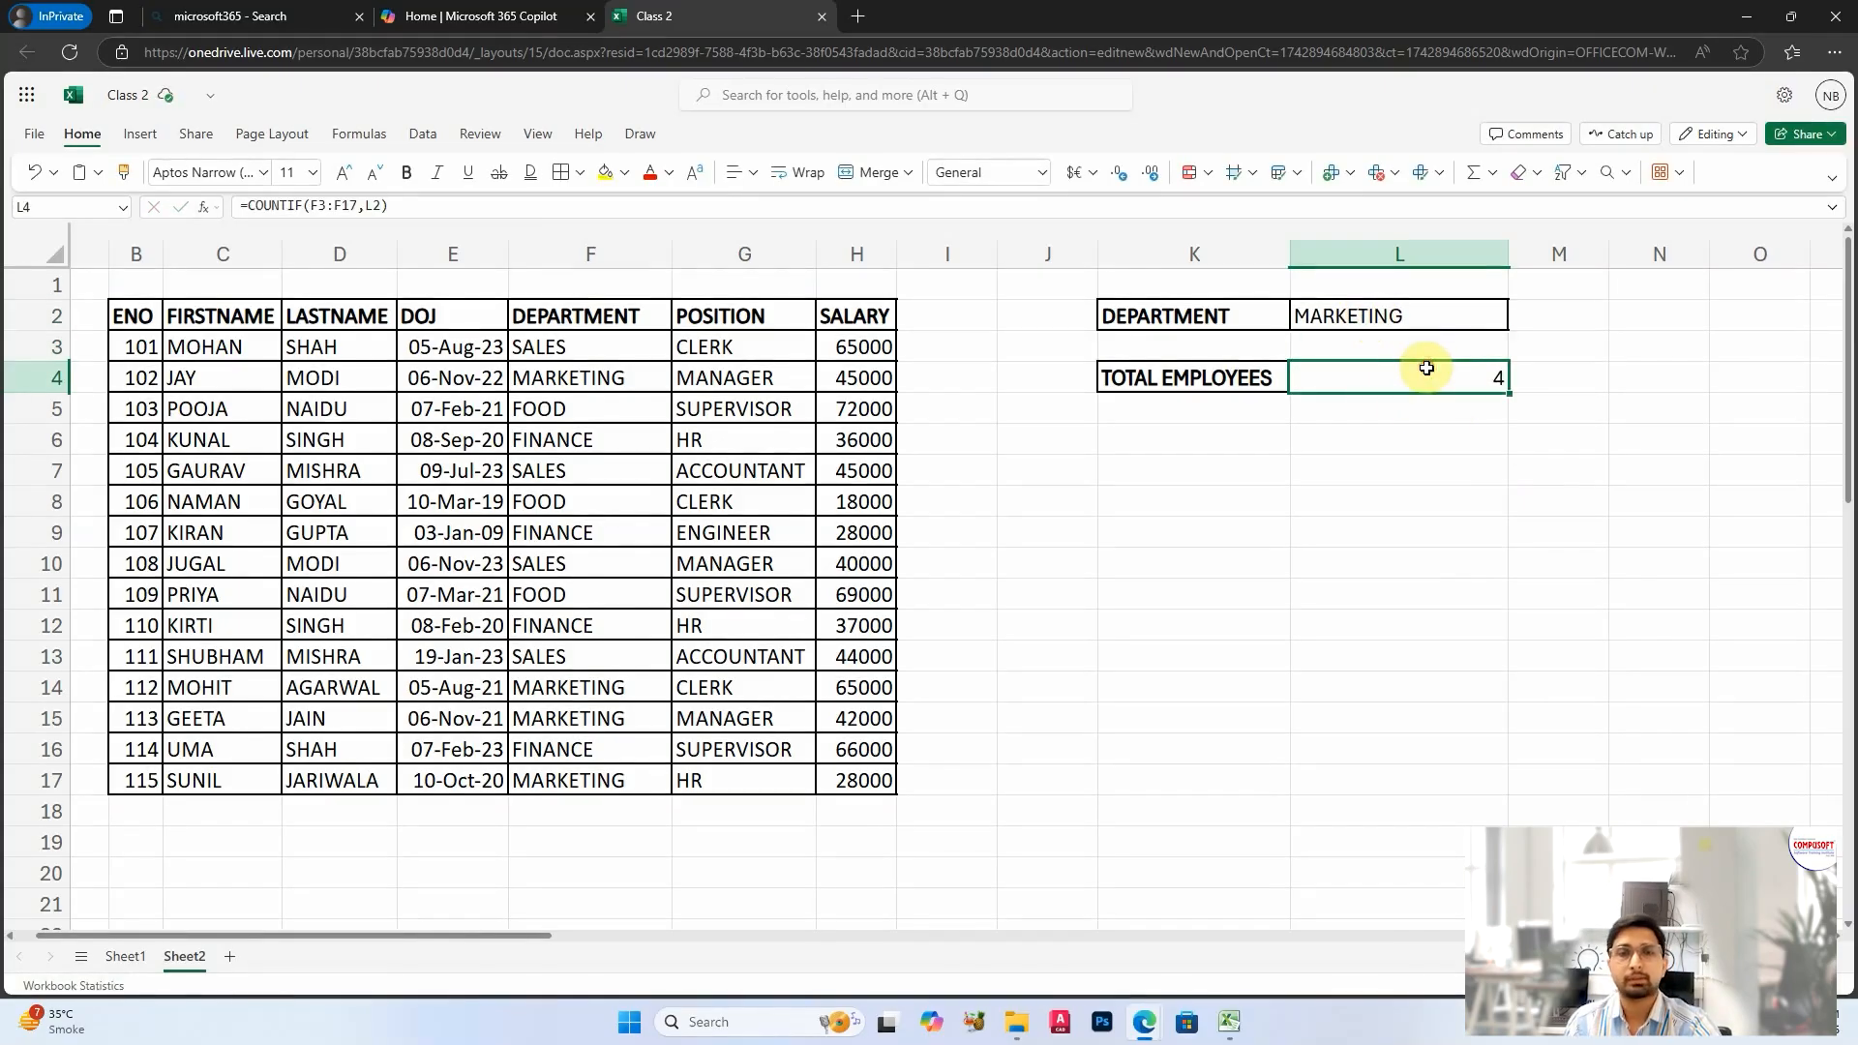
Step: Add a bold TOTAL SALARY label in K6 and put borders around K6:L6
click(1433, 475)
click(1173, 437)
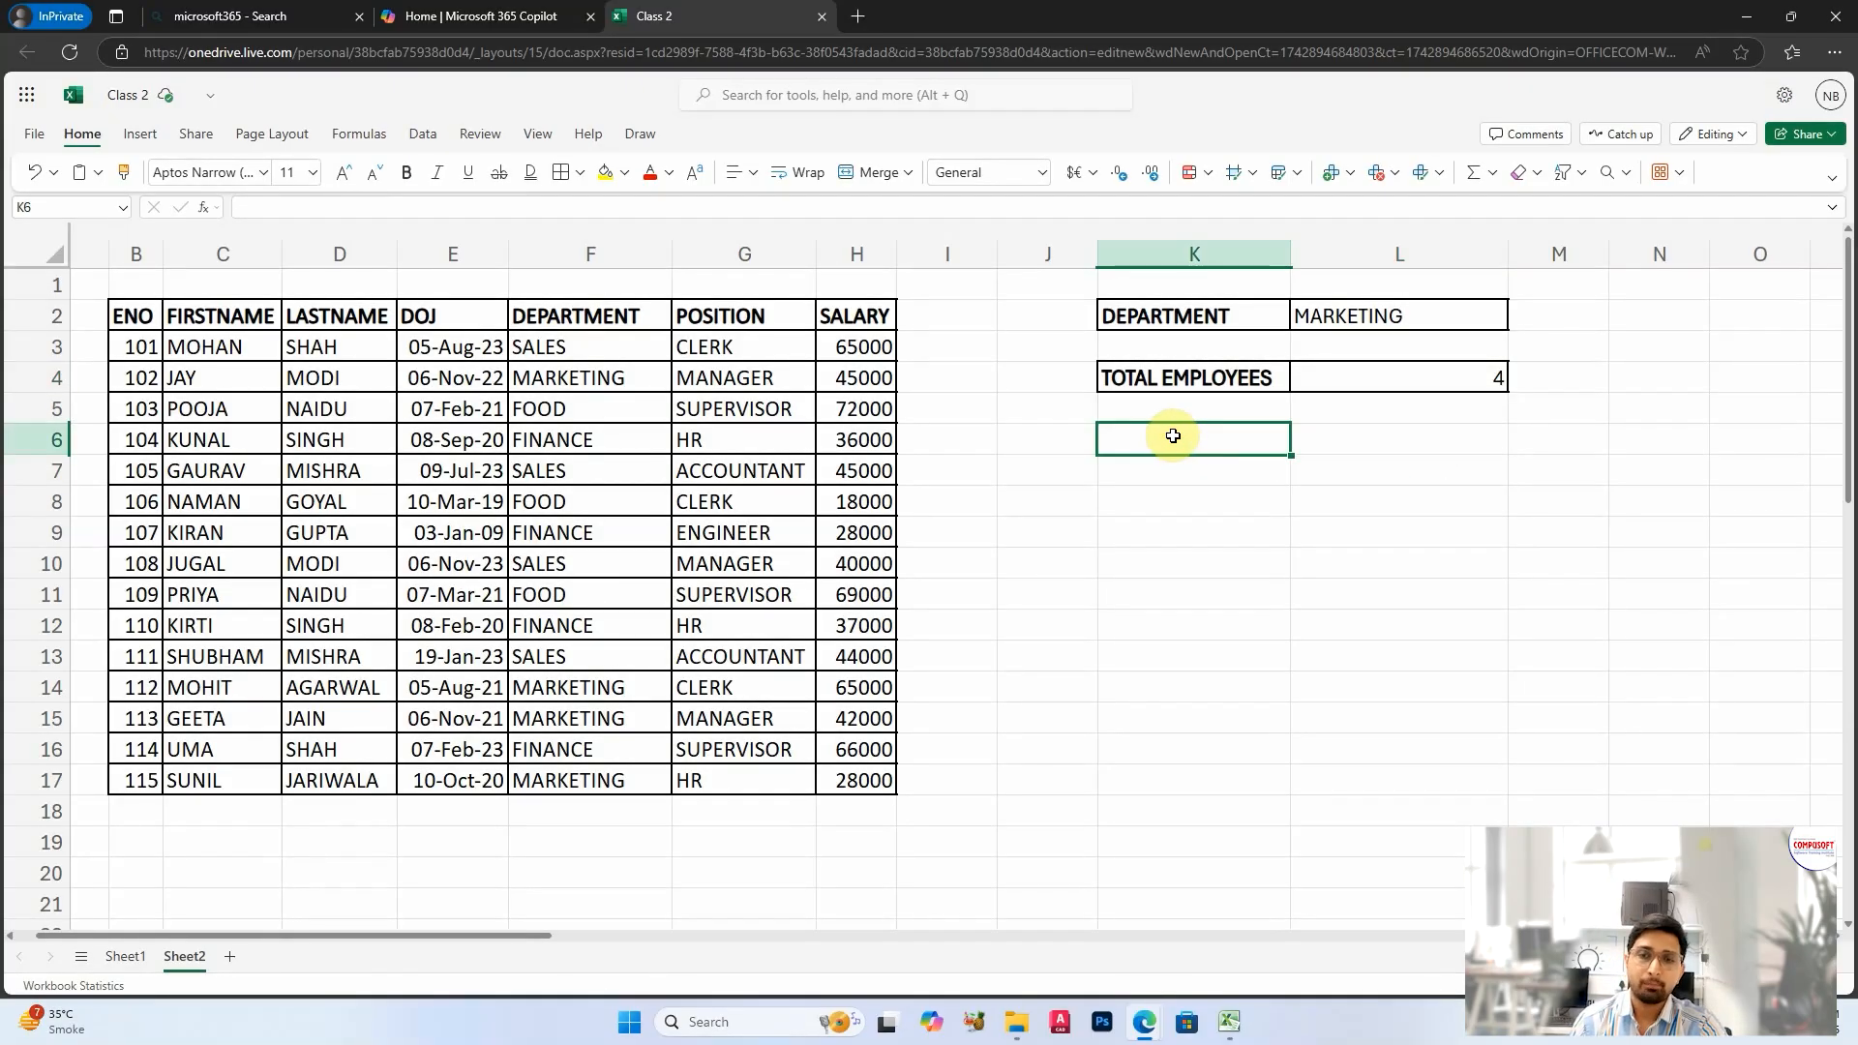
text(TOTAL)
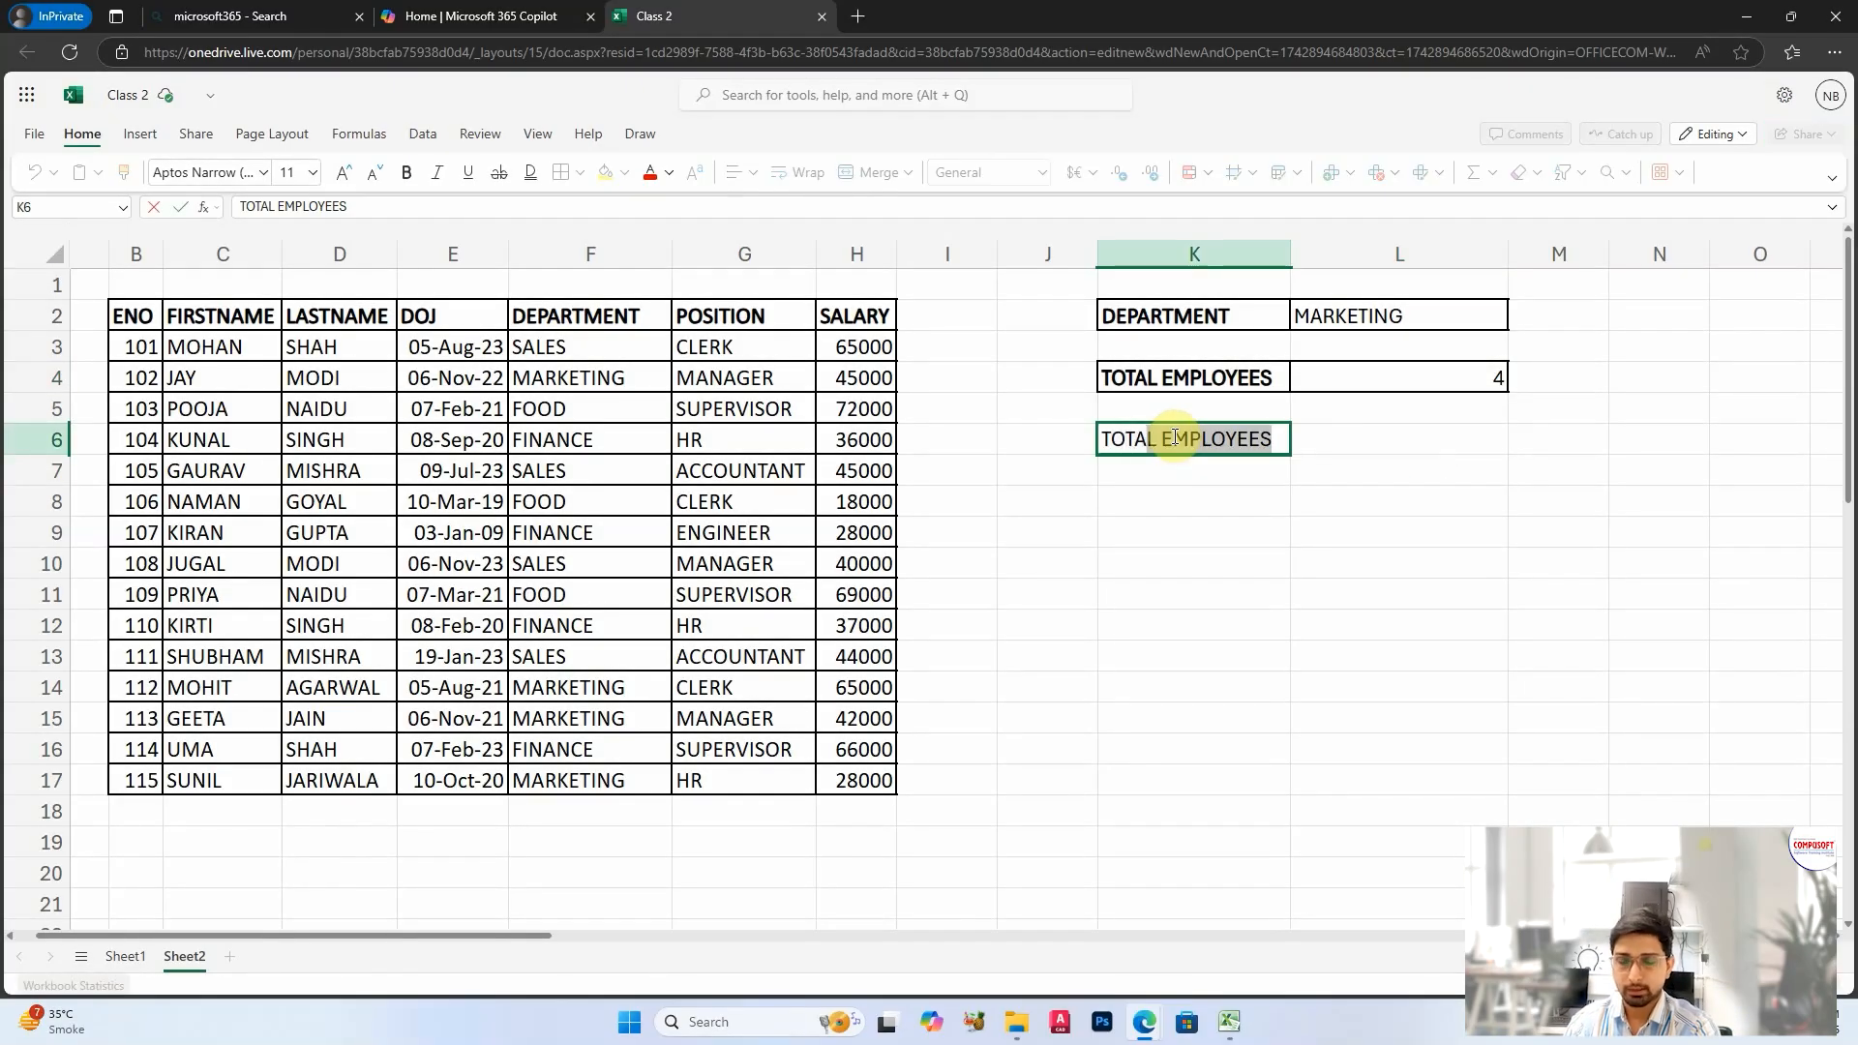
text( SALAR)
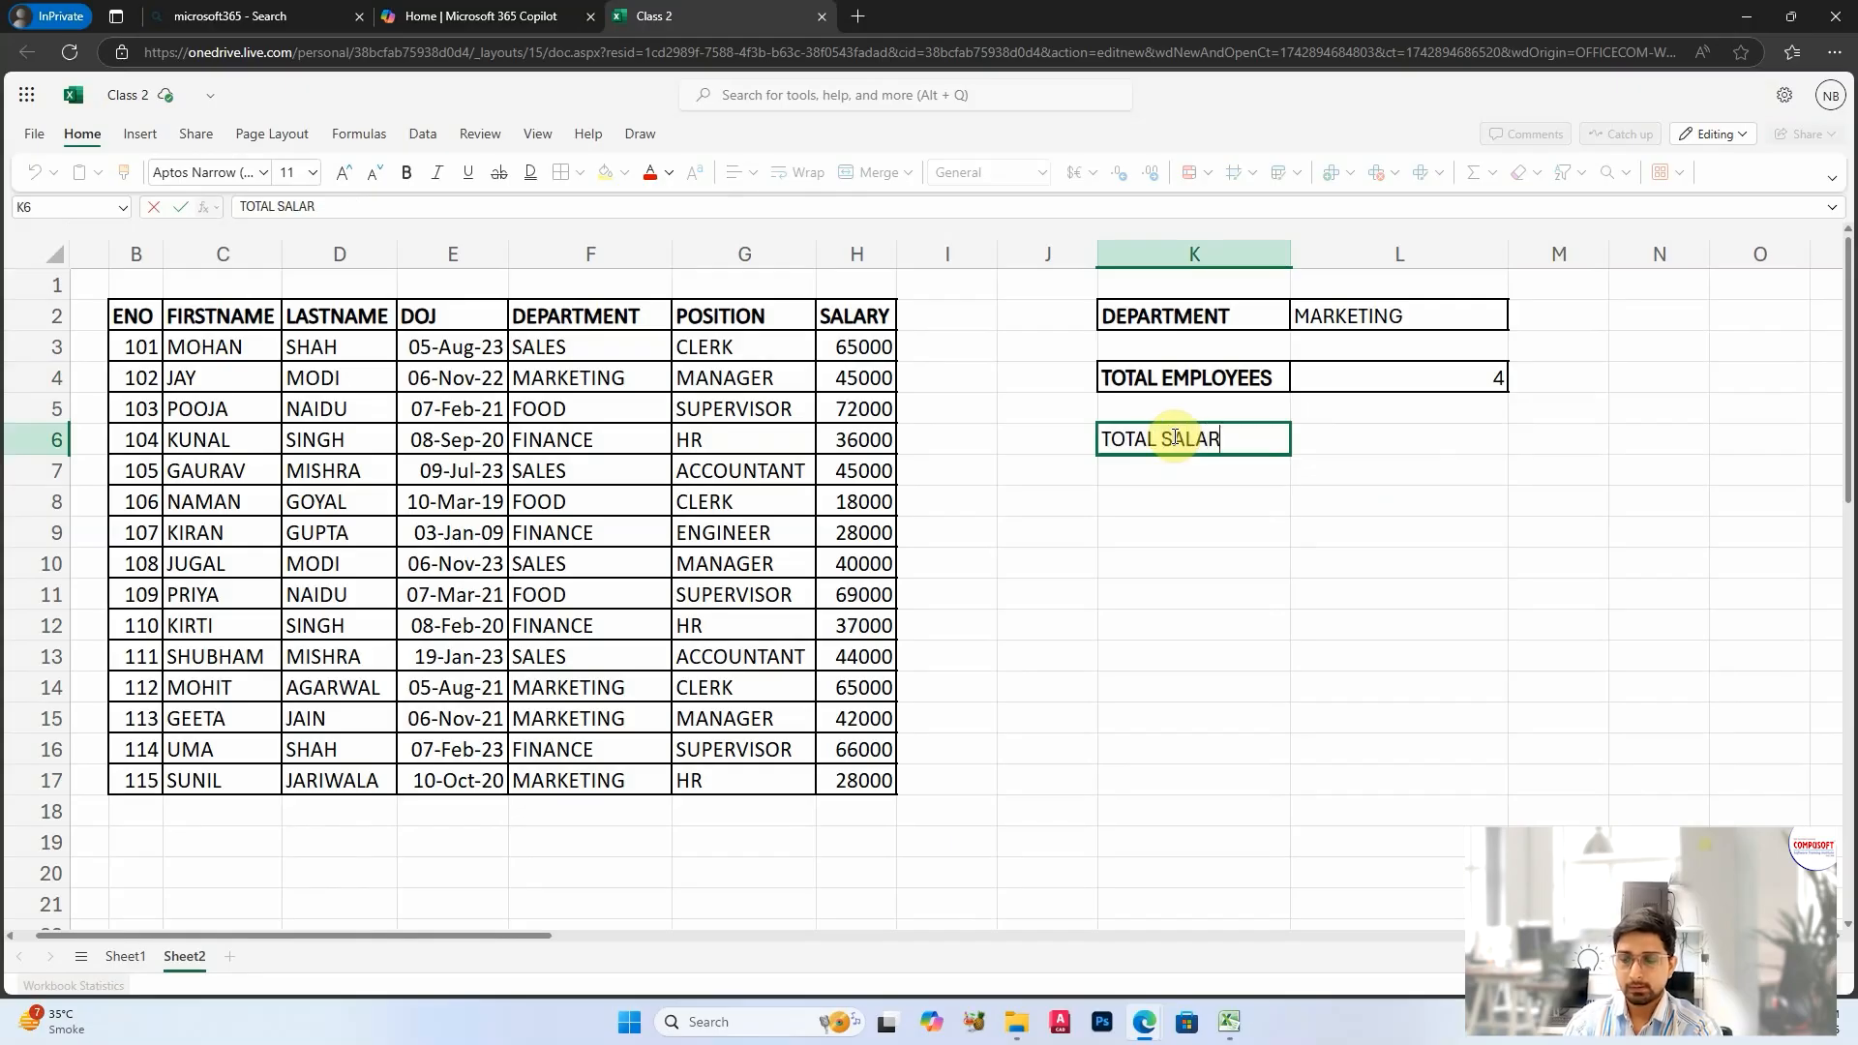
text(Y)
key(Return)
drag(1210, 437, 1335, 437)
click(550, 172)
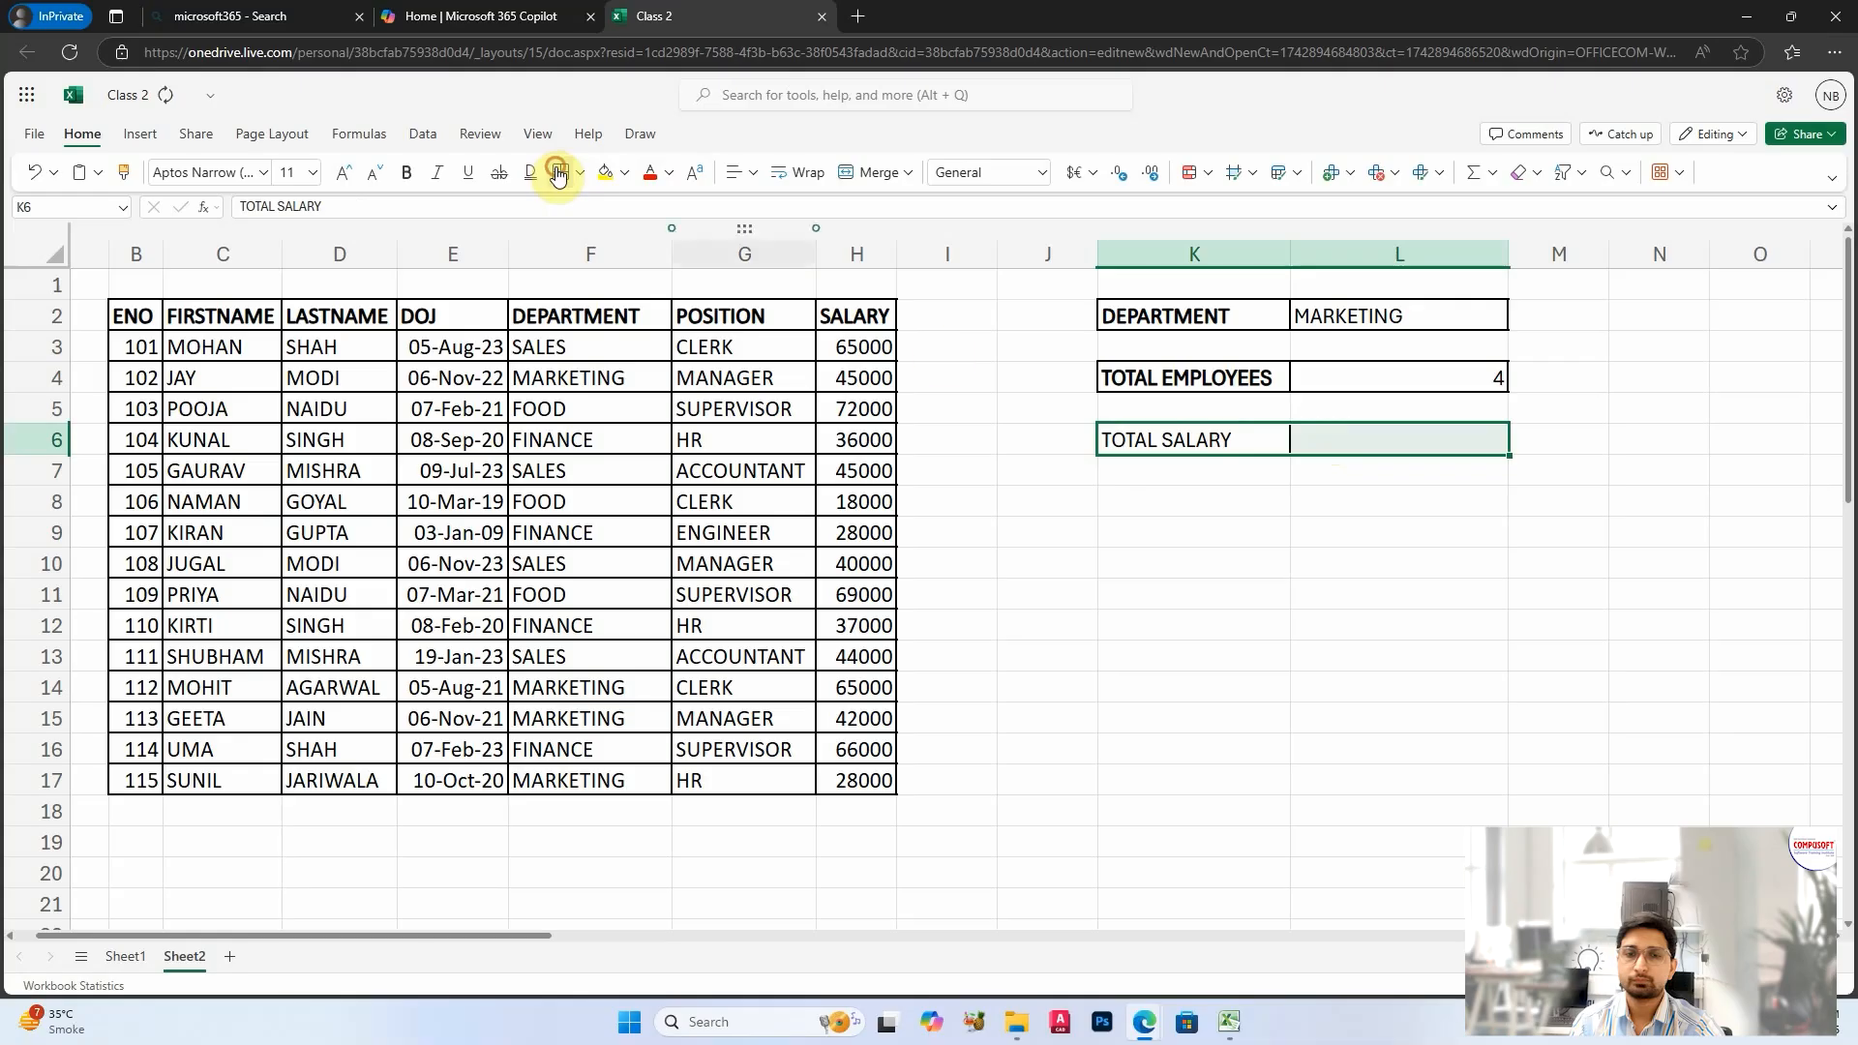
click(1182, 440)
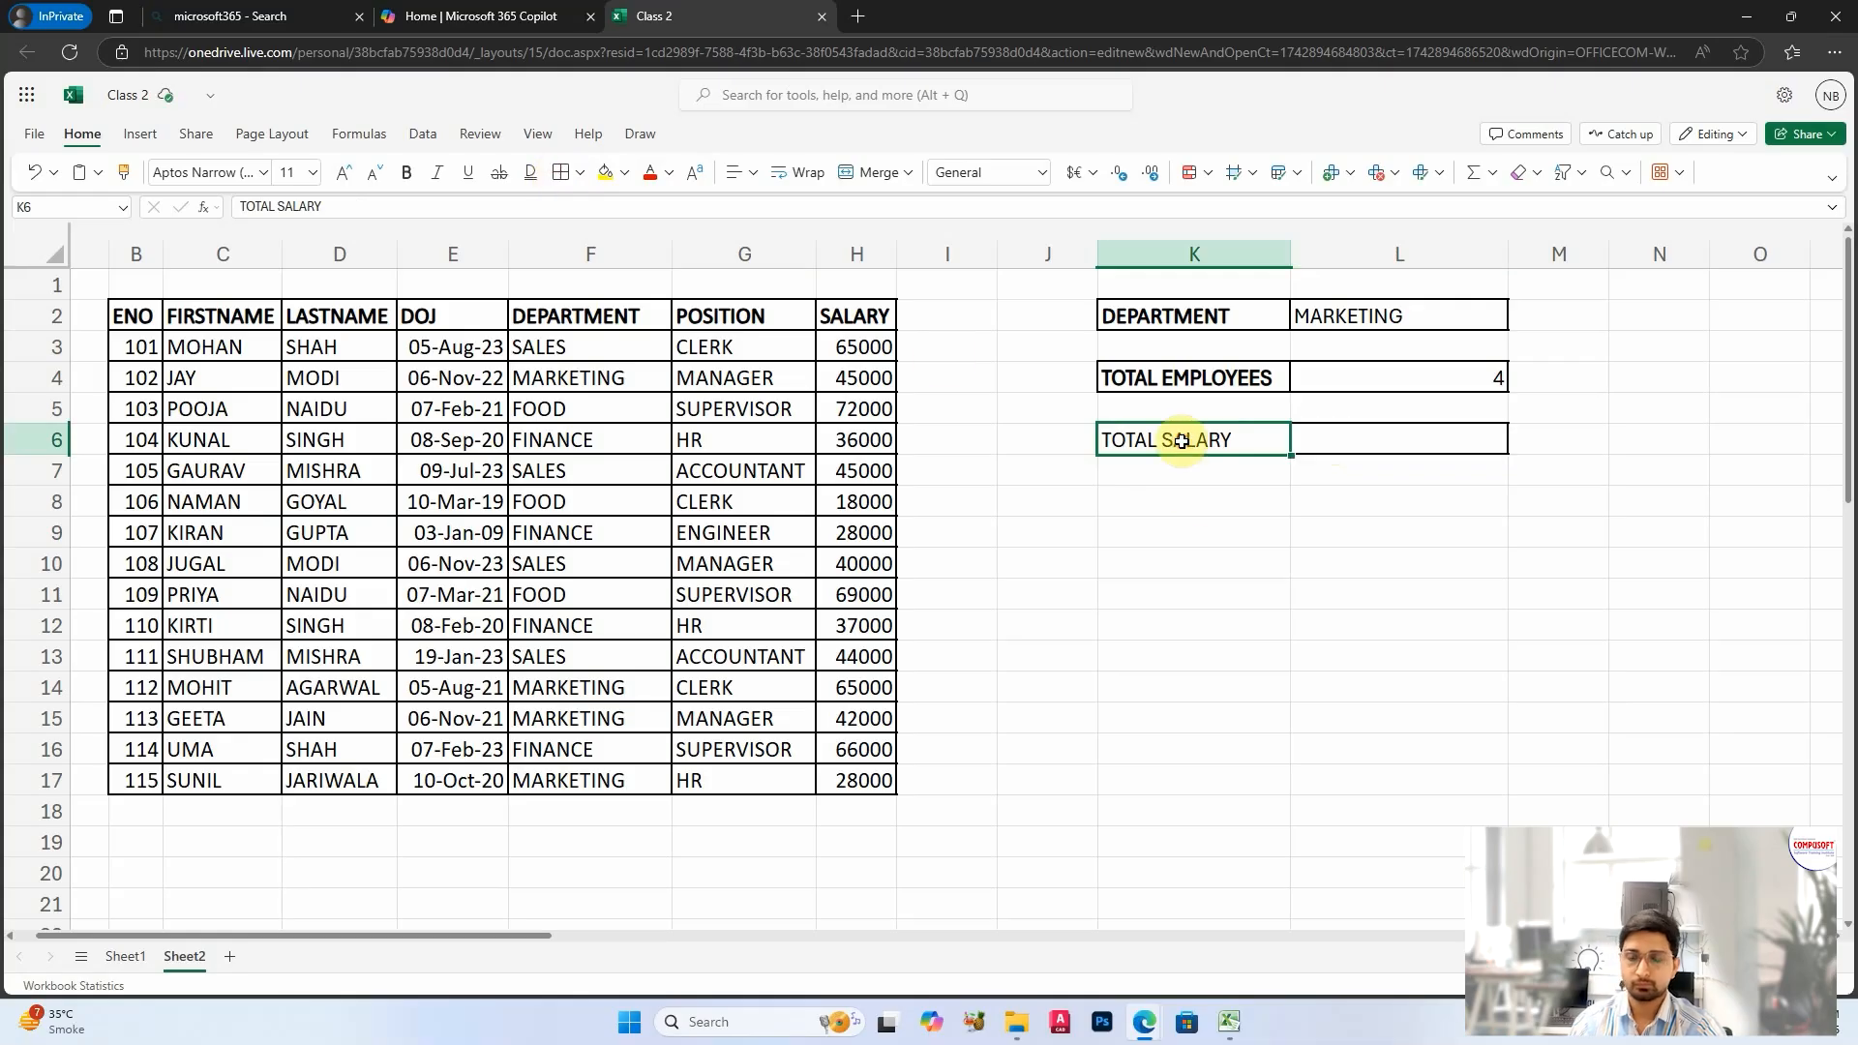
Step: Calculate the selected department's total salary in L6 with =SUMIF(F3:F17,L2,H3:H17)
click(1421, 444)
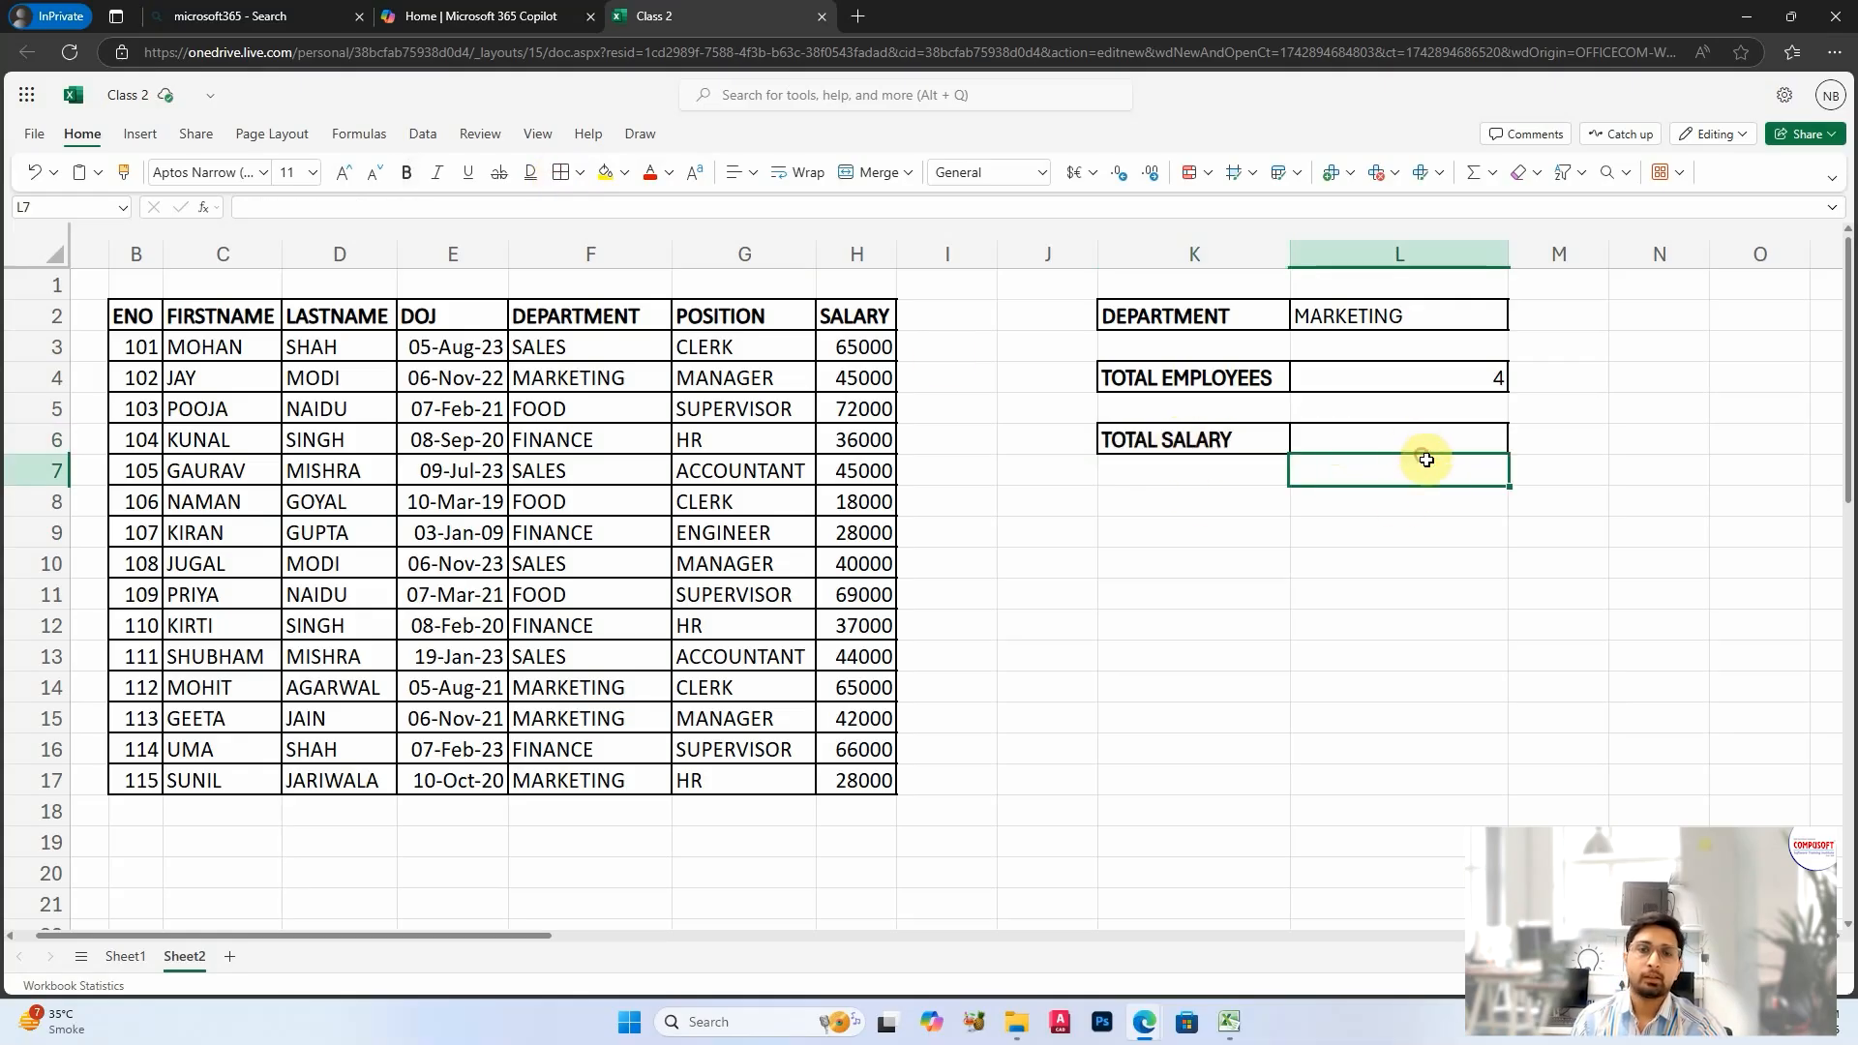
click(1463, 372)
click(1435, 440)
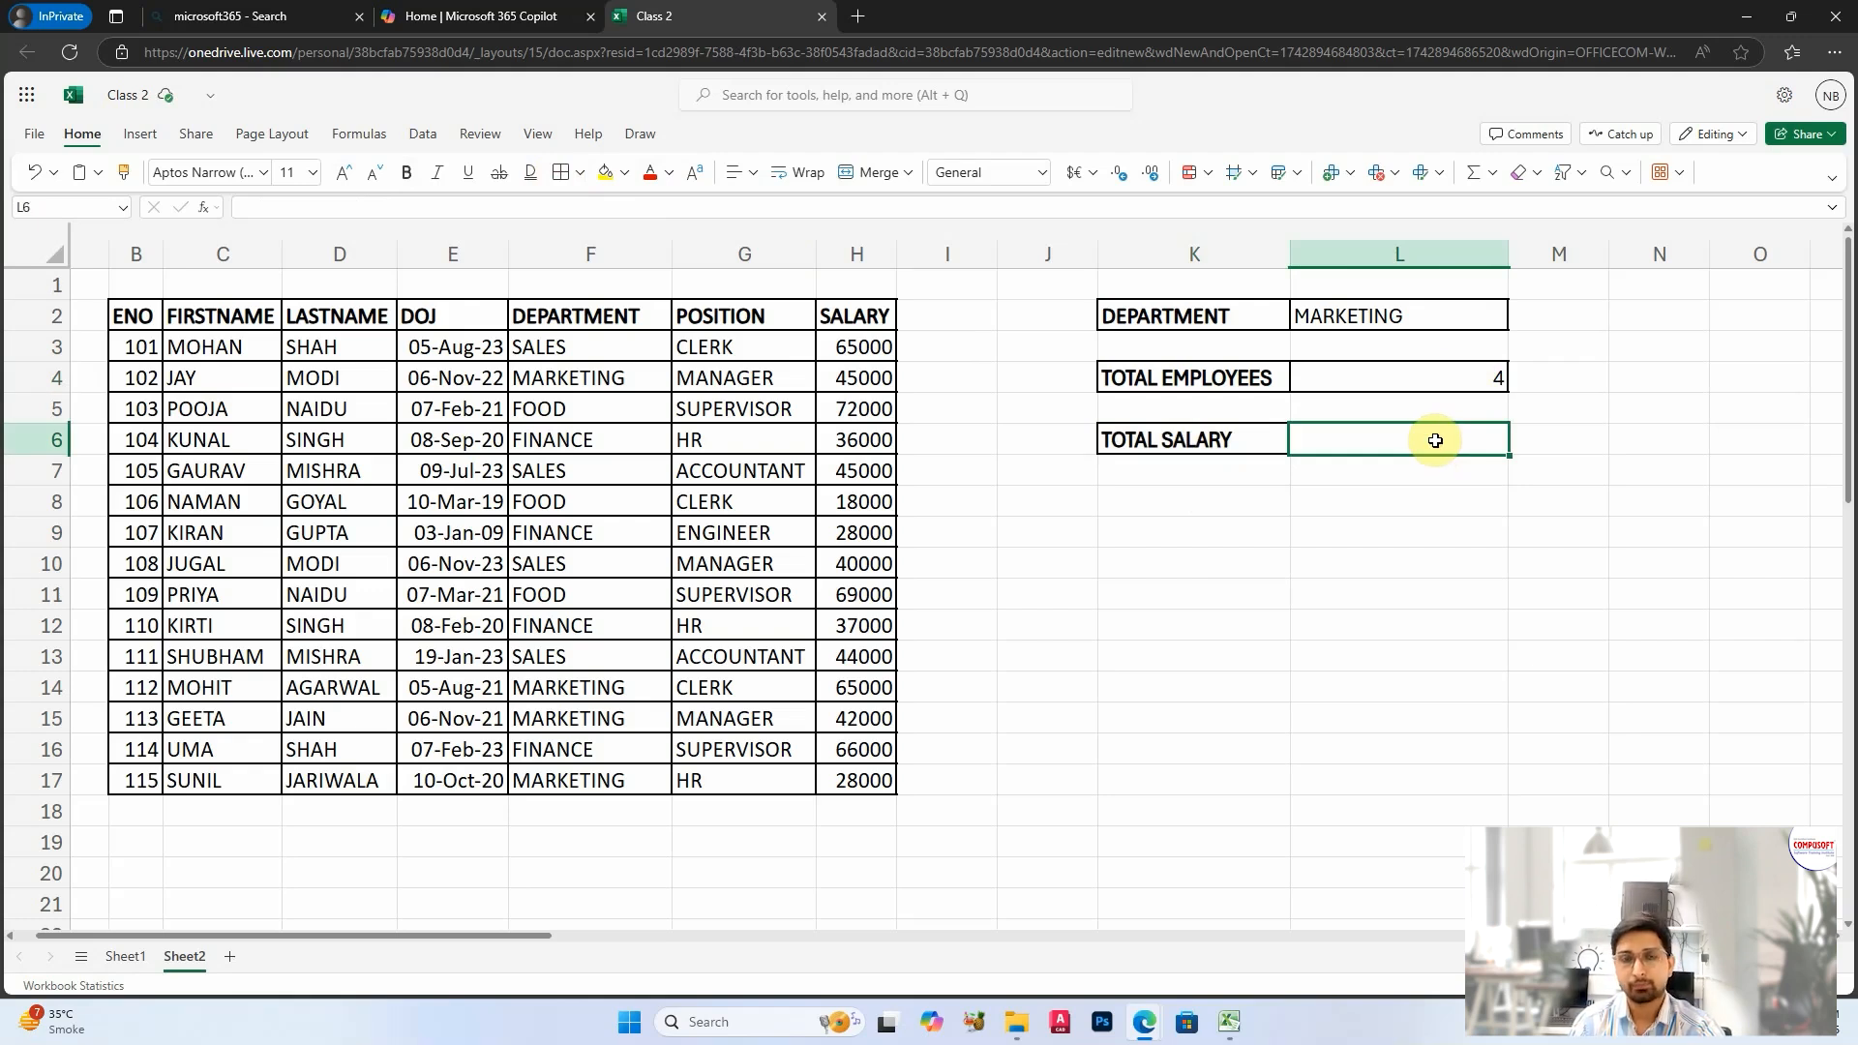
text(=SUM)
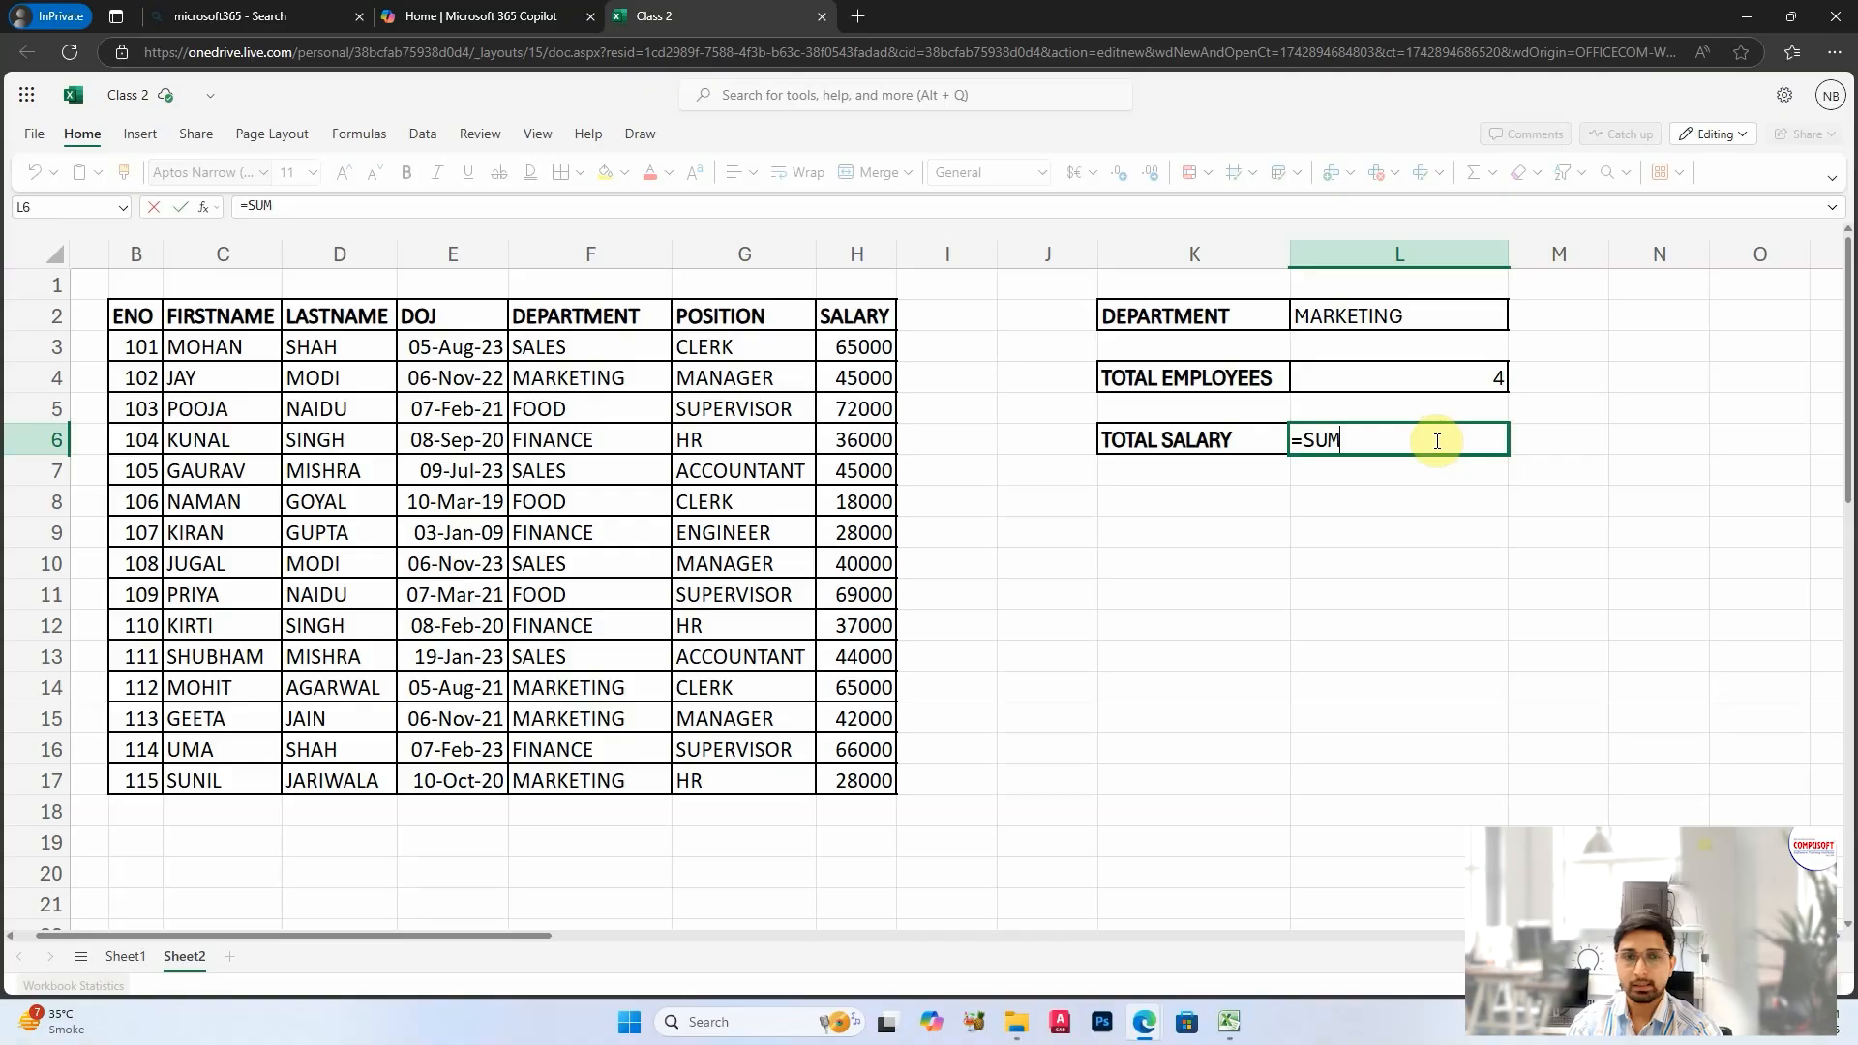
text(IF()
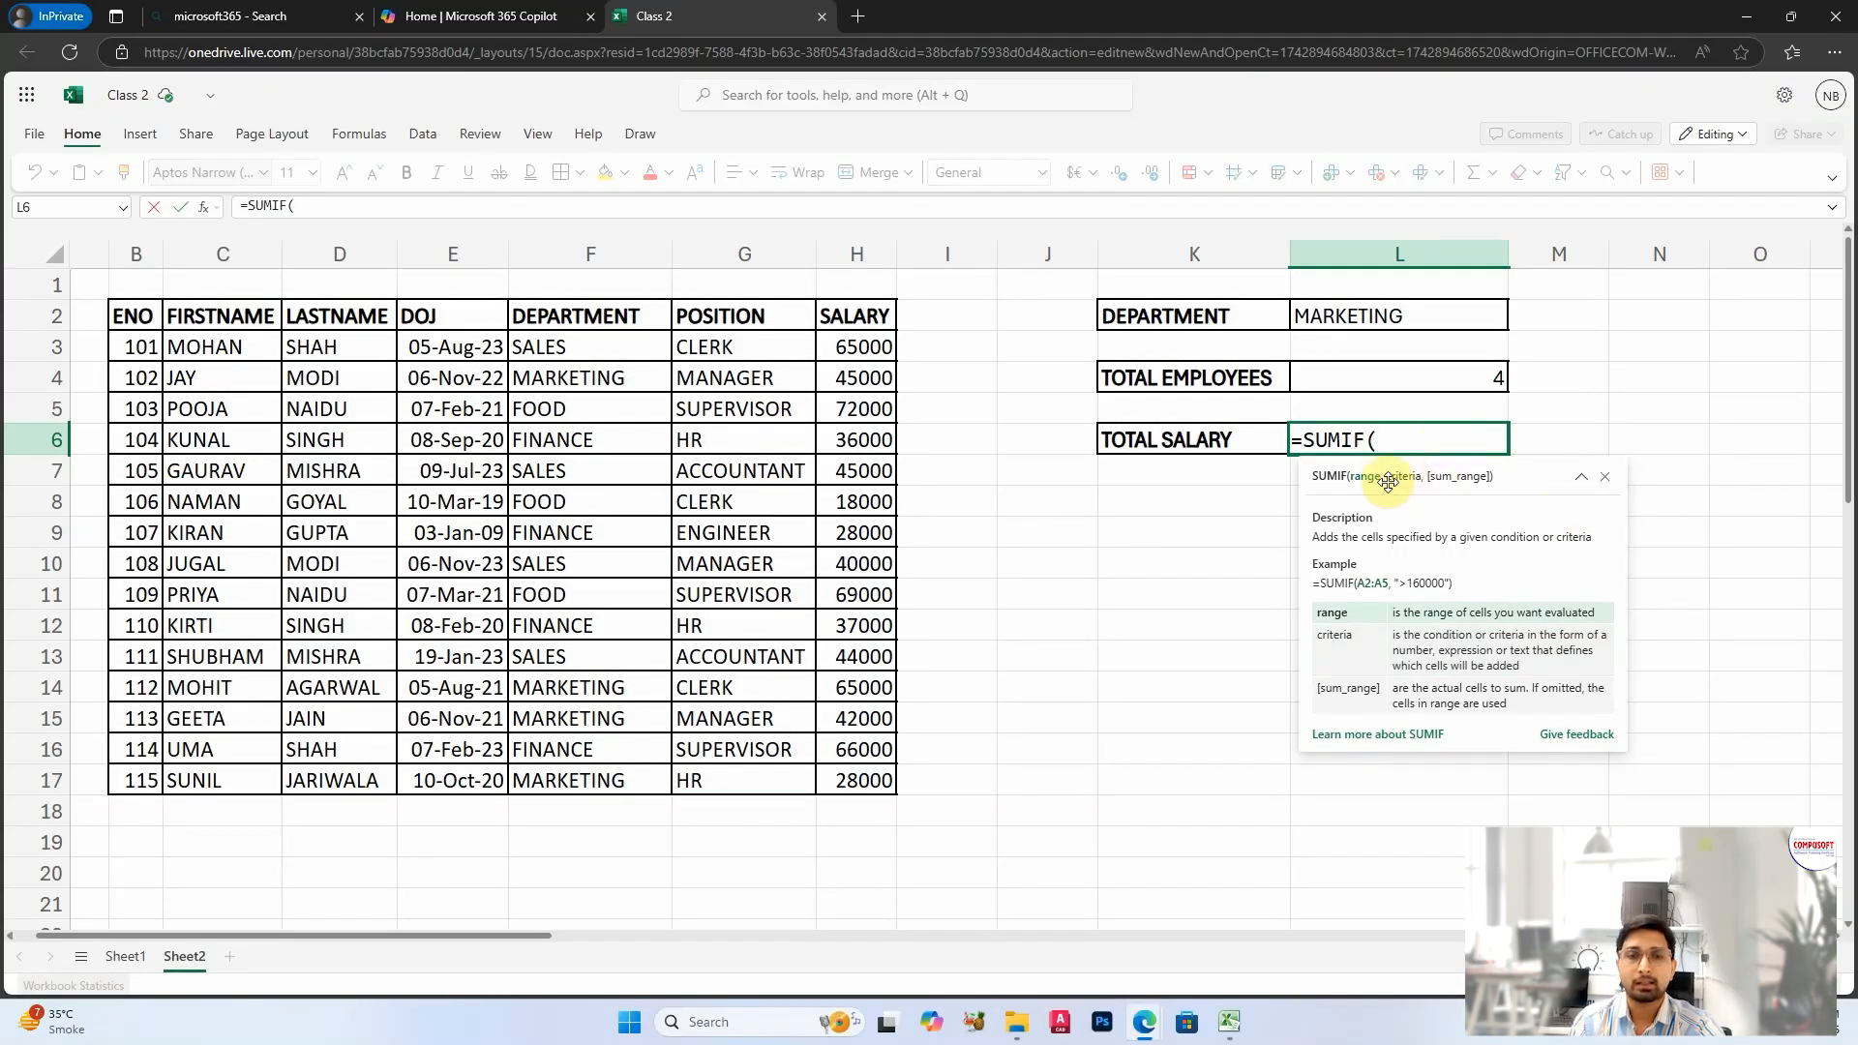
click(586, 344)
drag(587, 344, 580, 780)
text(,)
click(1340, 316)
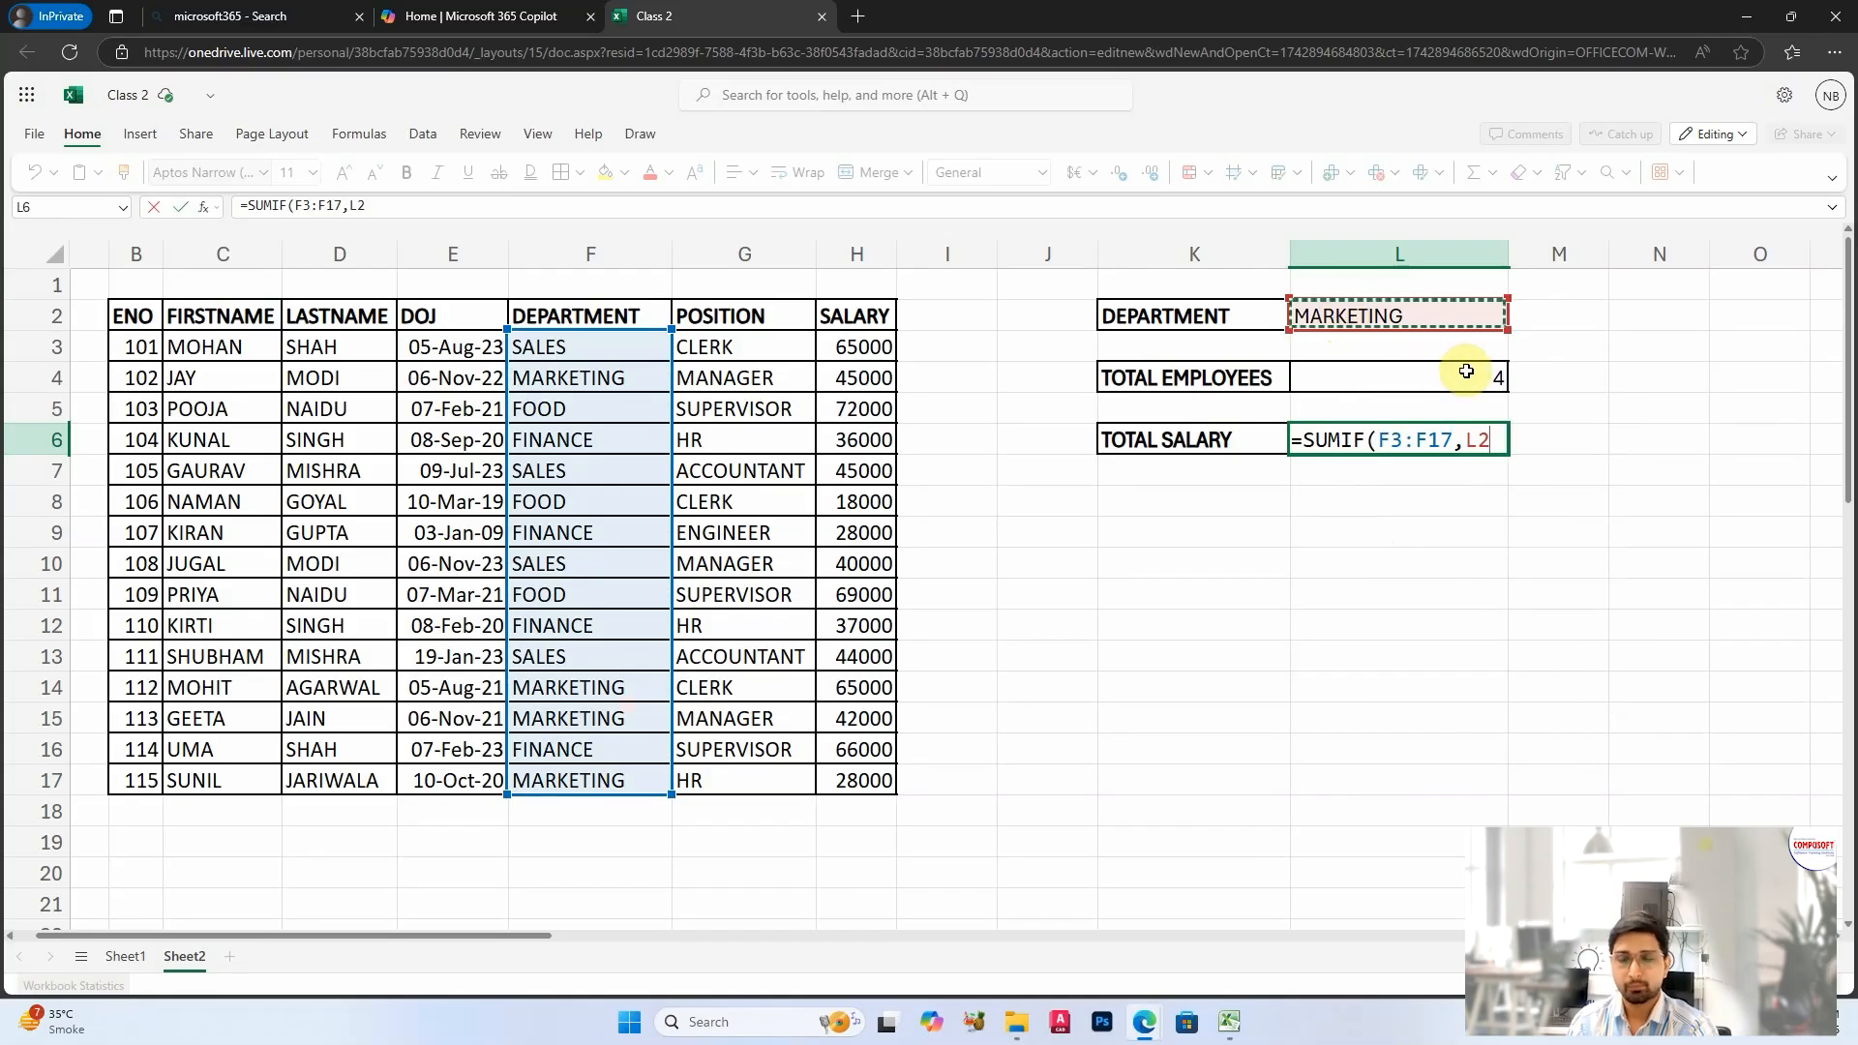
text(,)
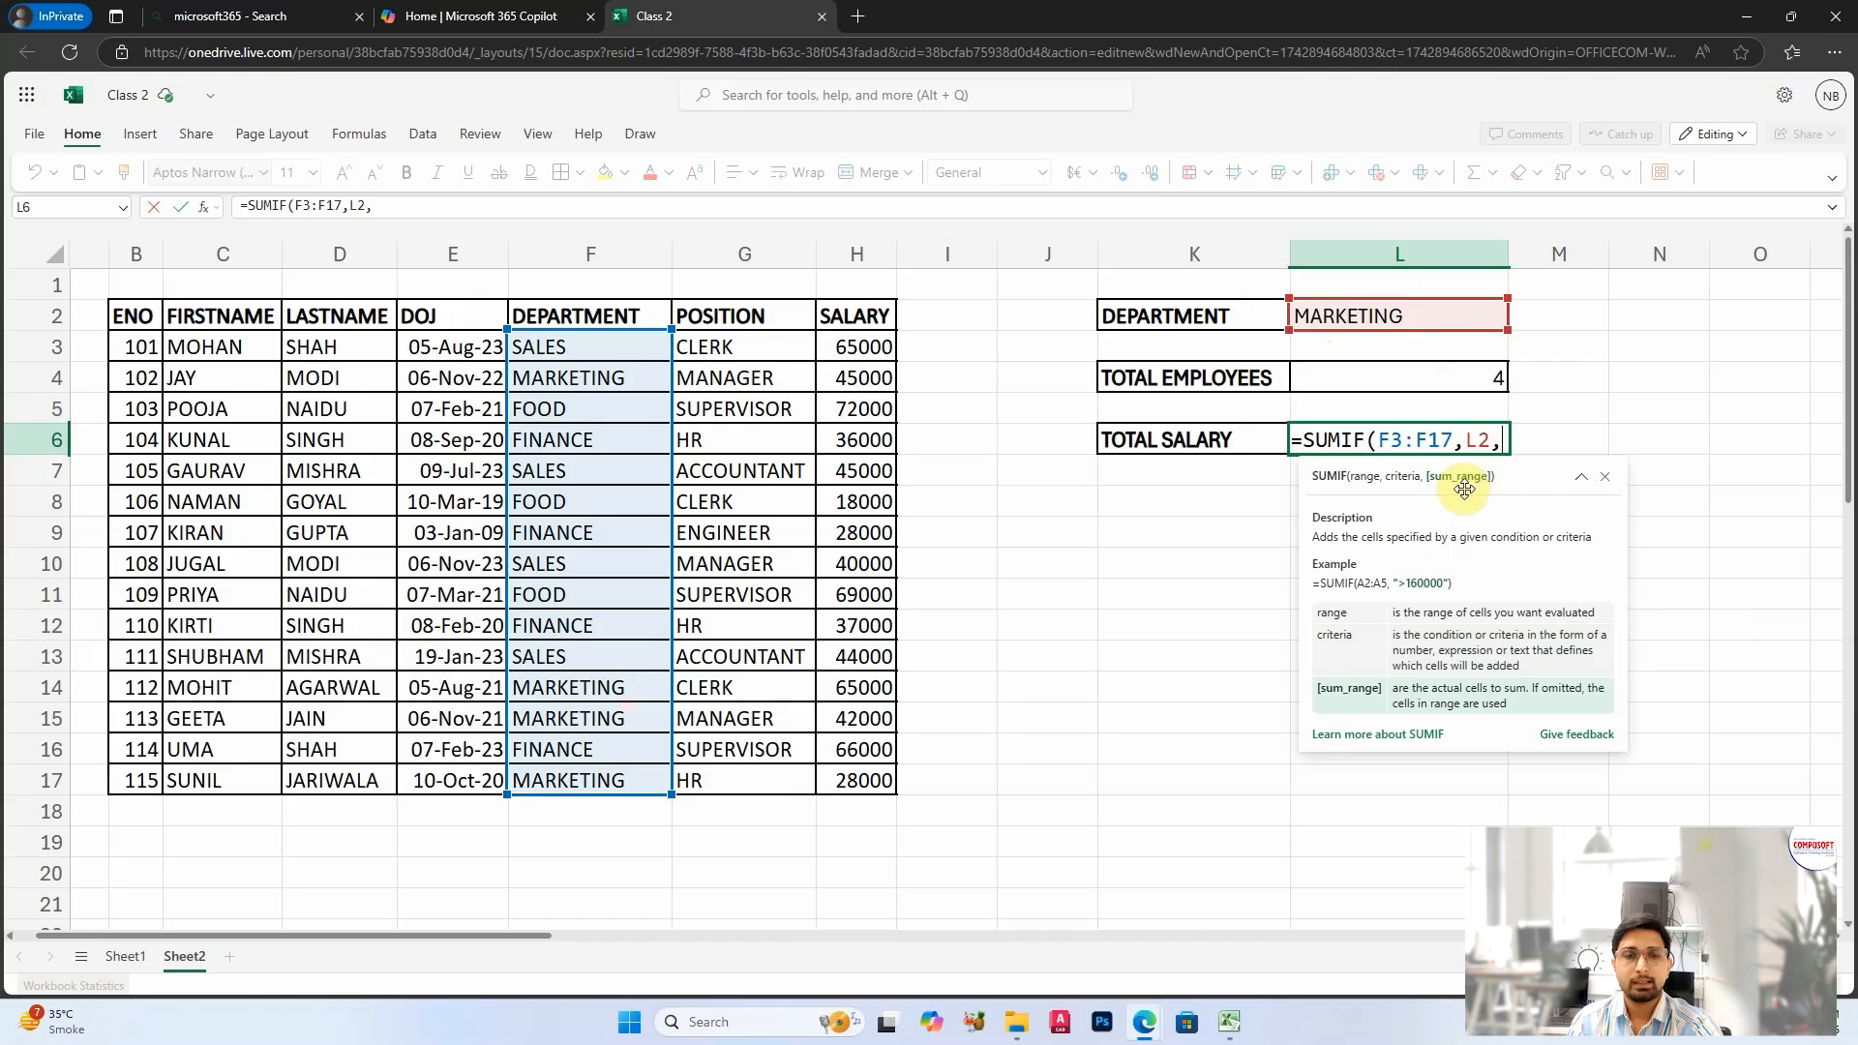
drag(856, 347, 875, 775)
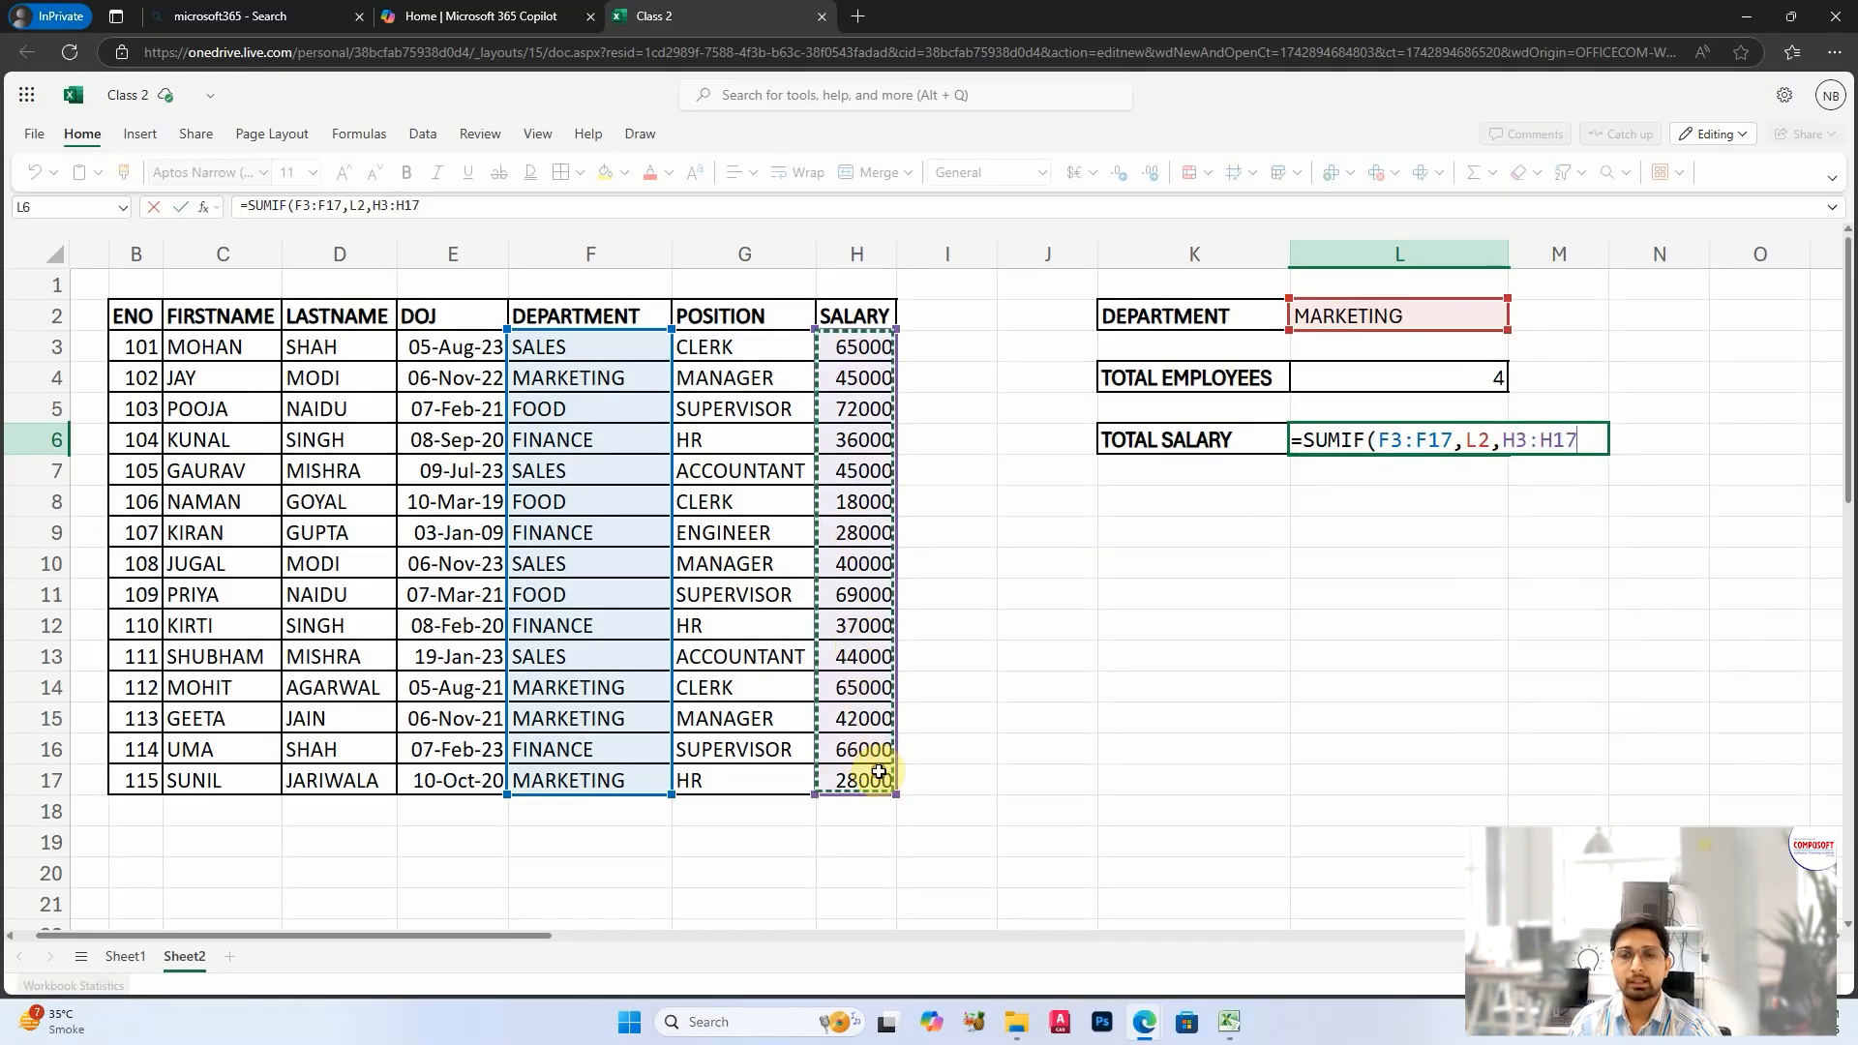
text())
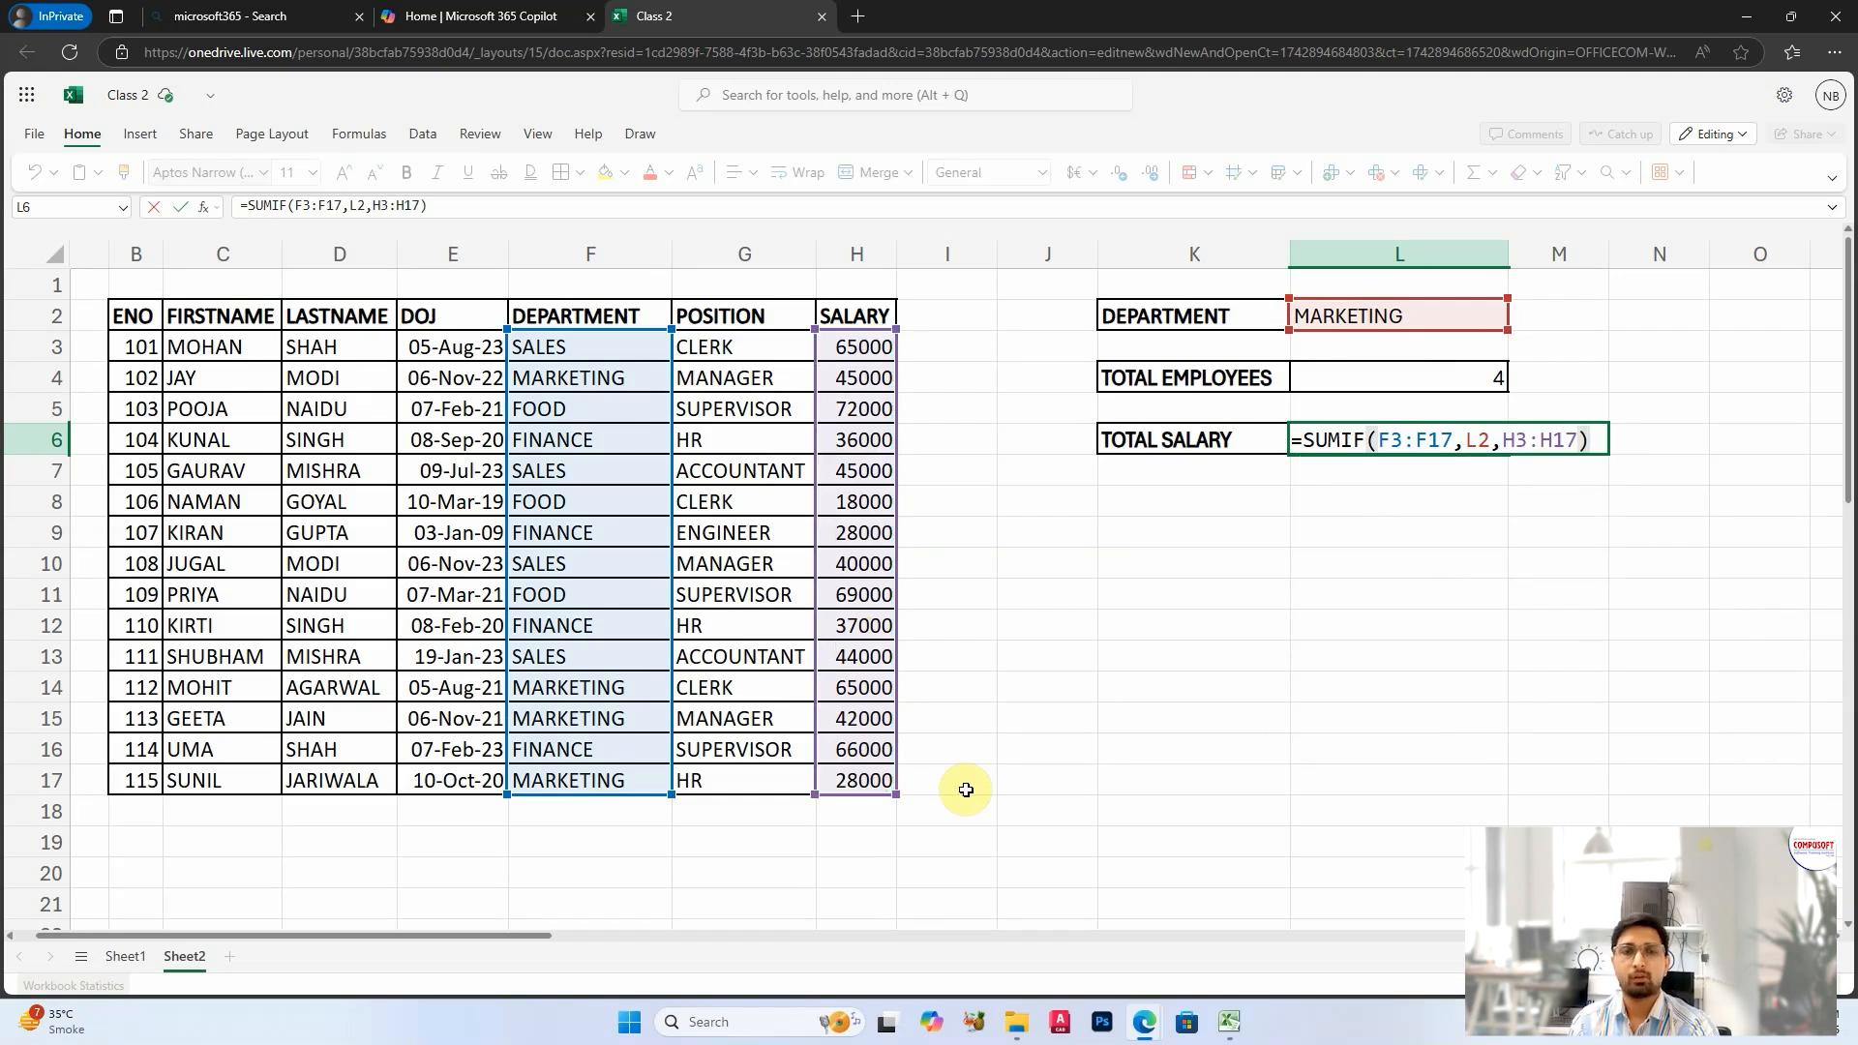
key(Return)
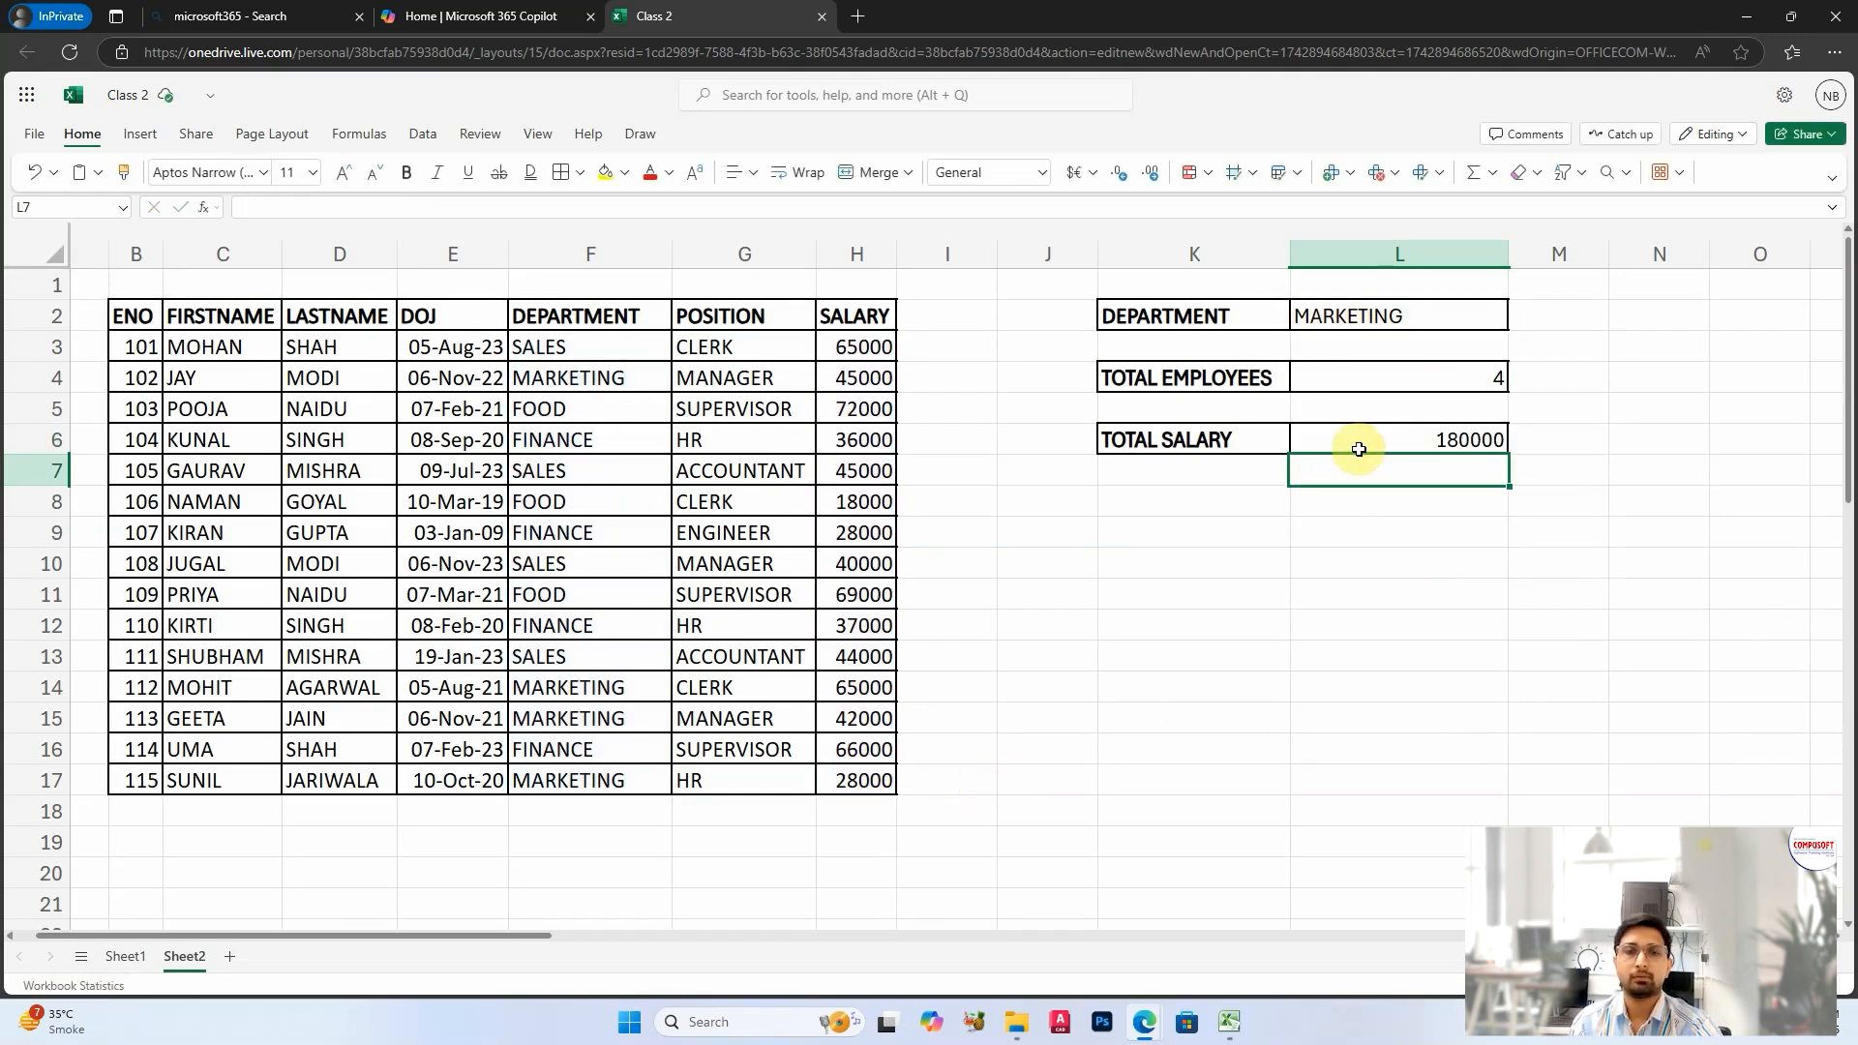
Step: Test the SUMIF formula by setting the department in L2 to SALES and checking L4 and L6
click(1359, 449)
click(1418, 308)
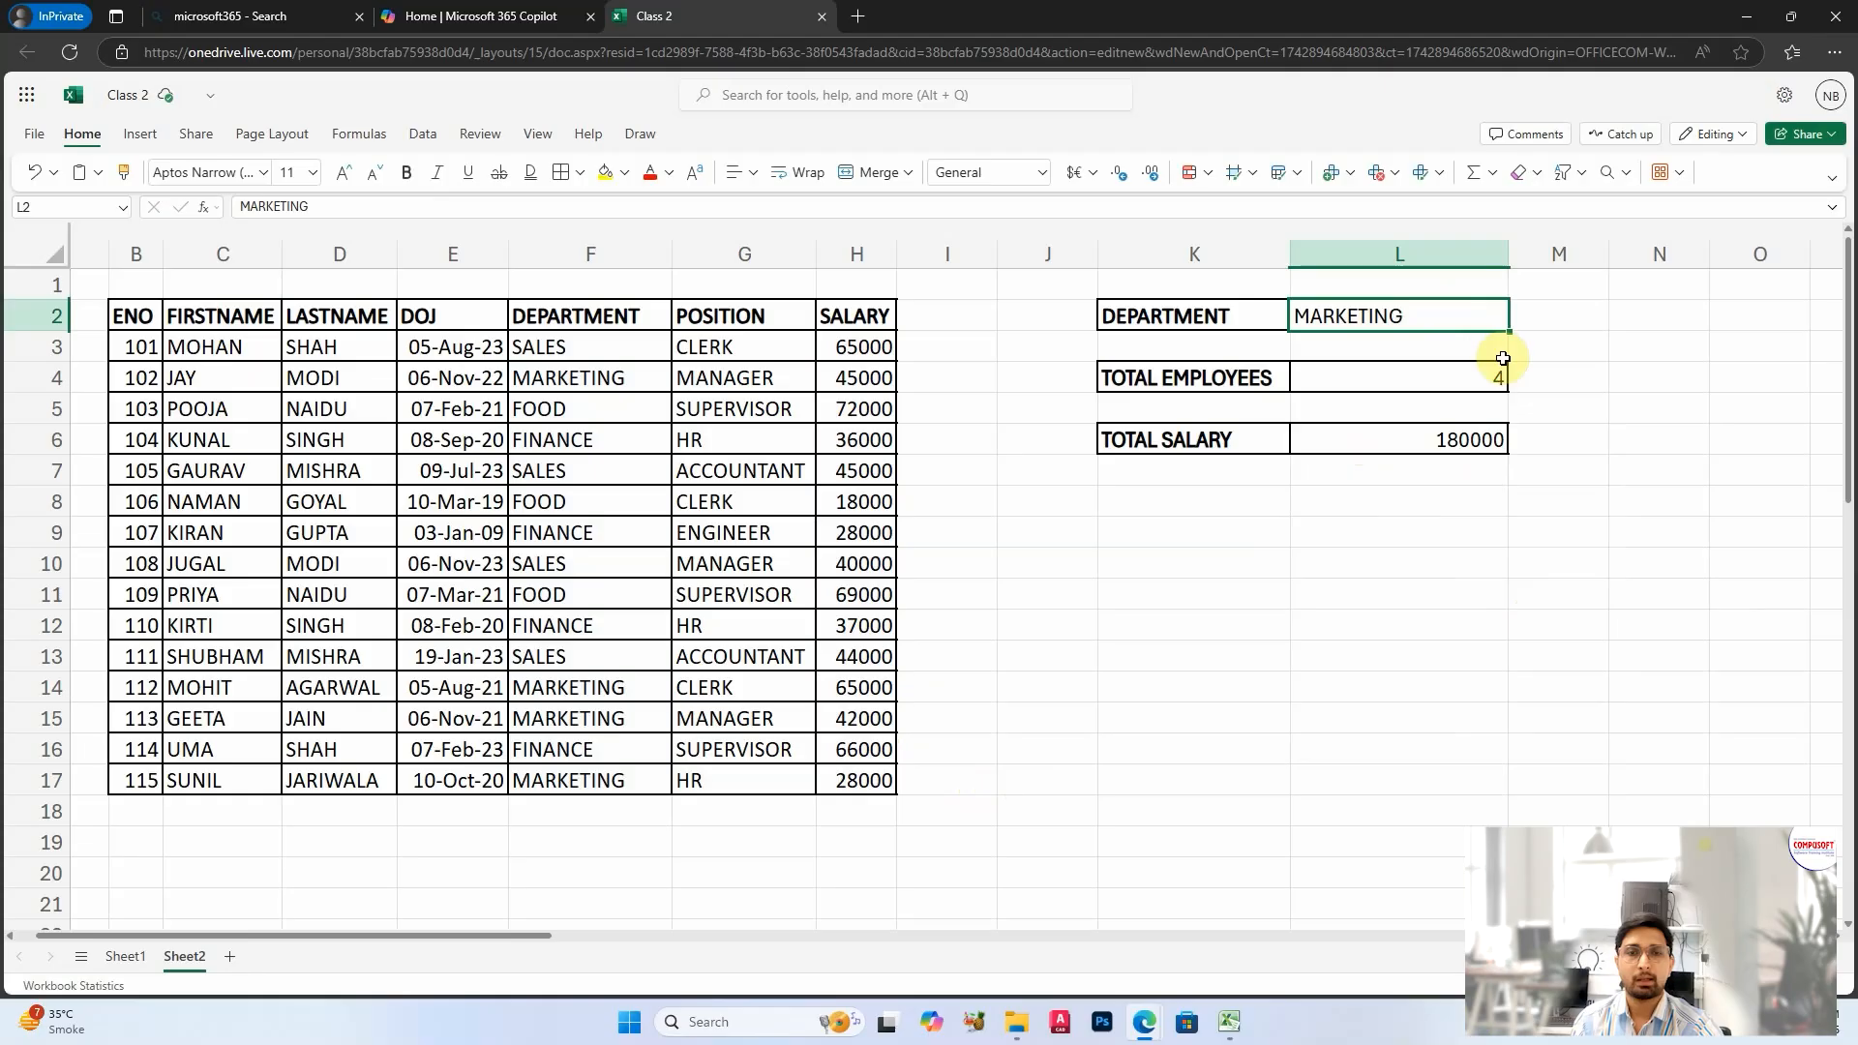
text(SALES)
key(Return)
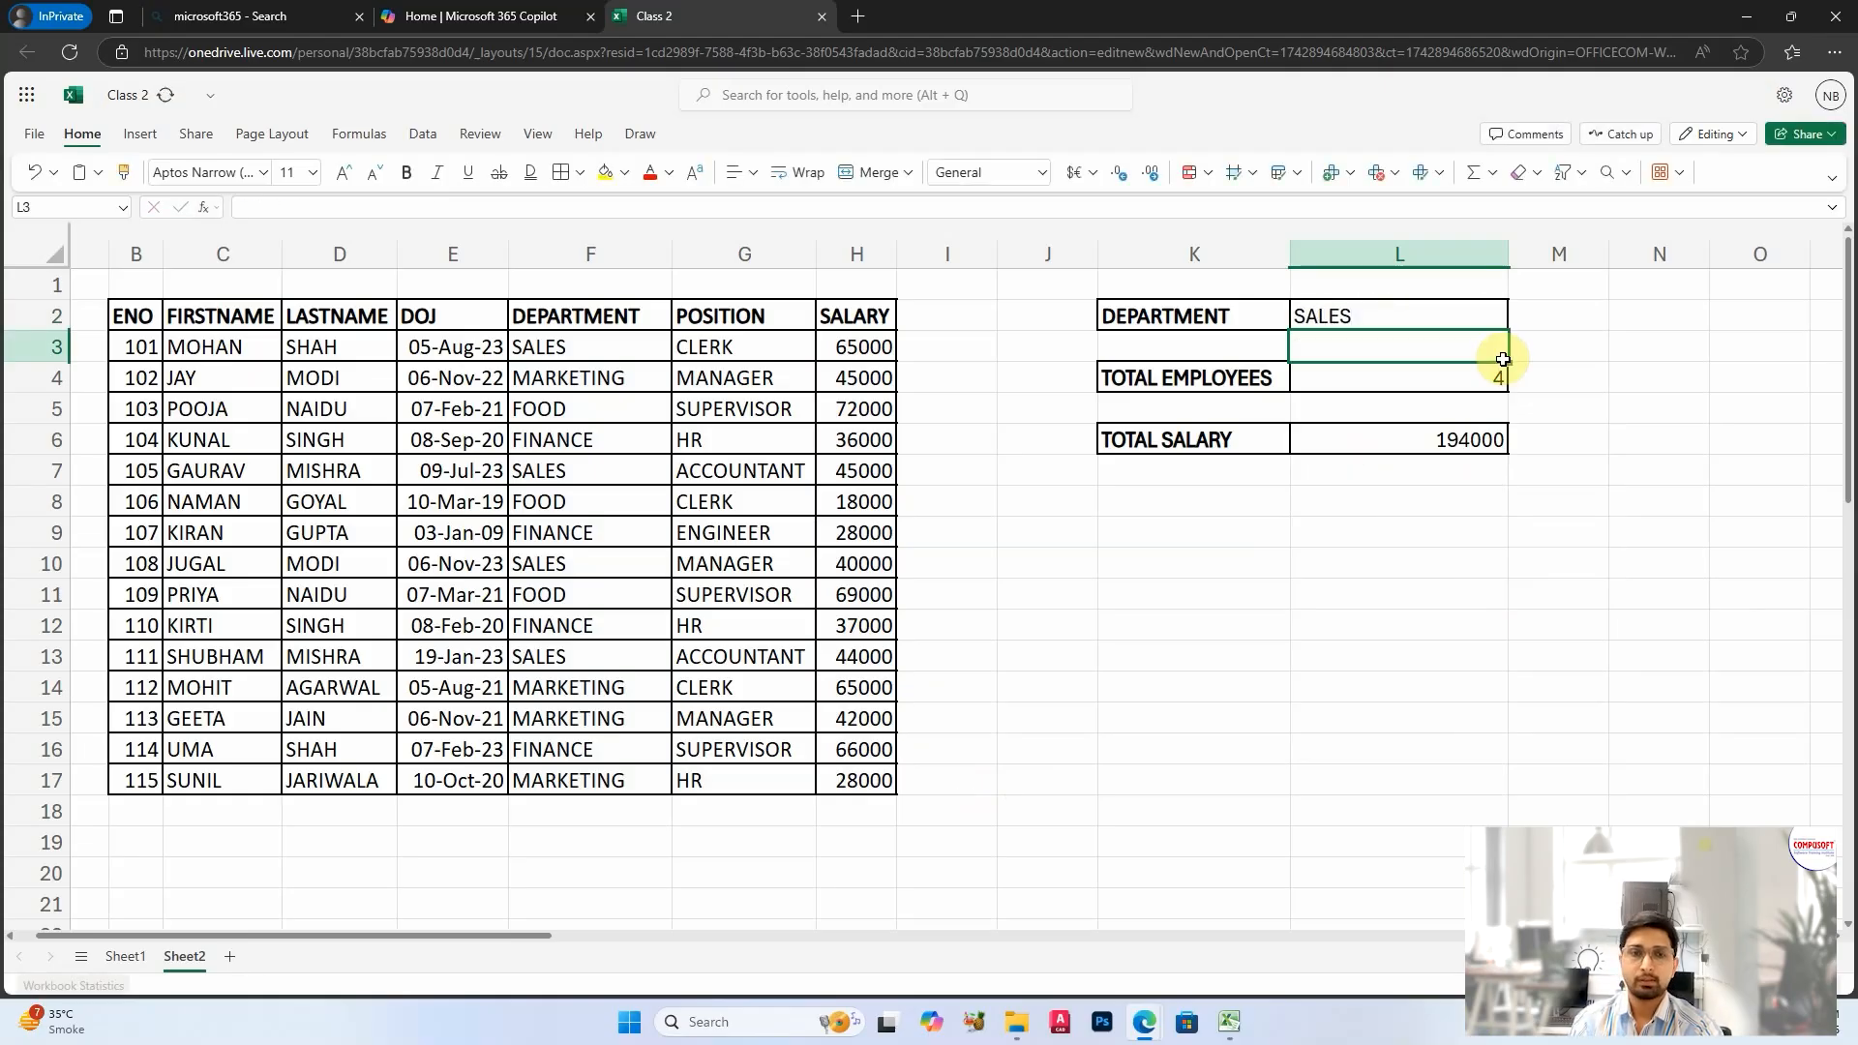
click(1431, 387)
click(1429, 442)
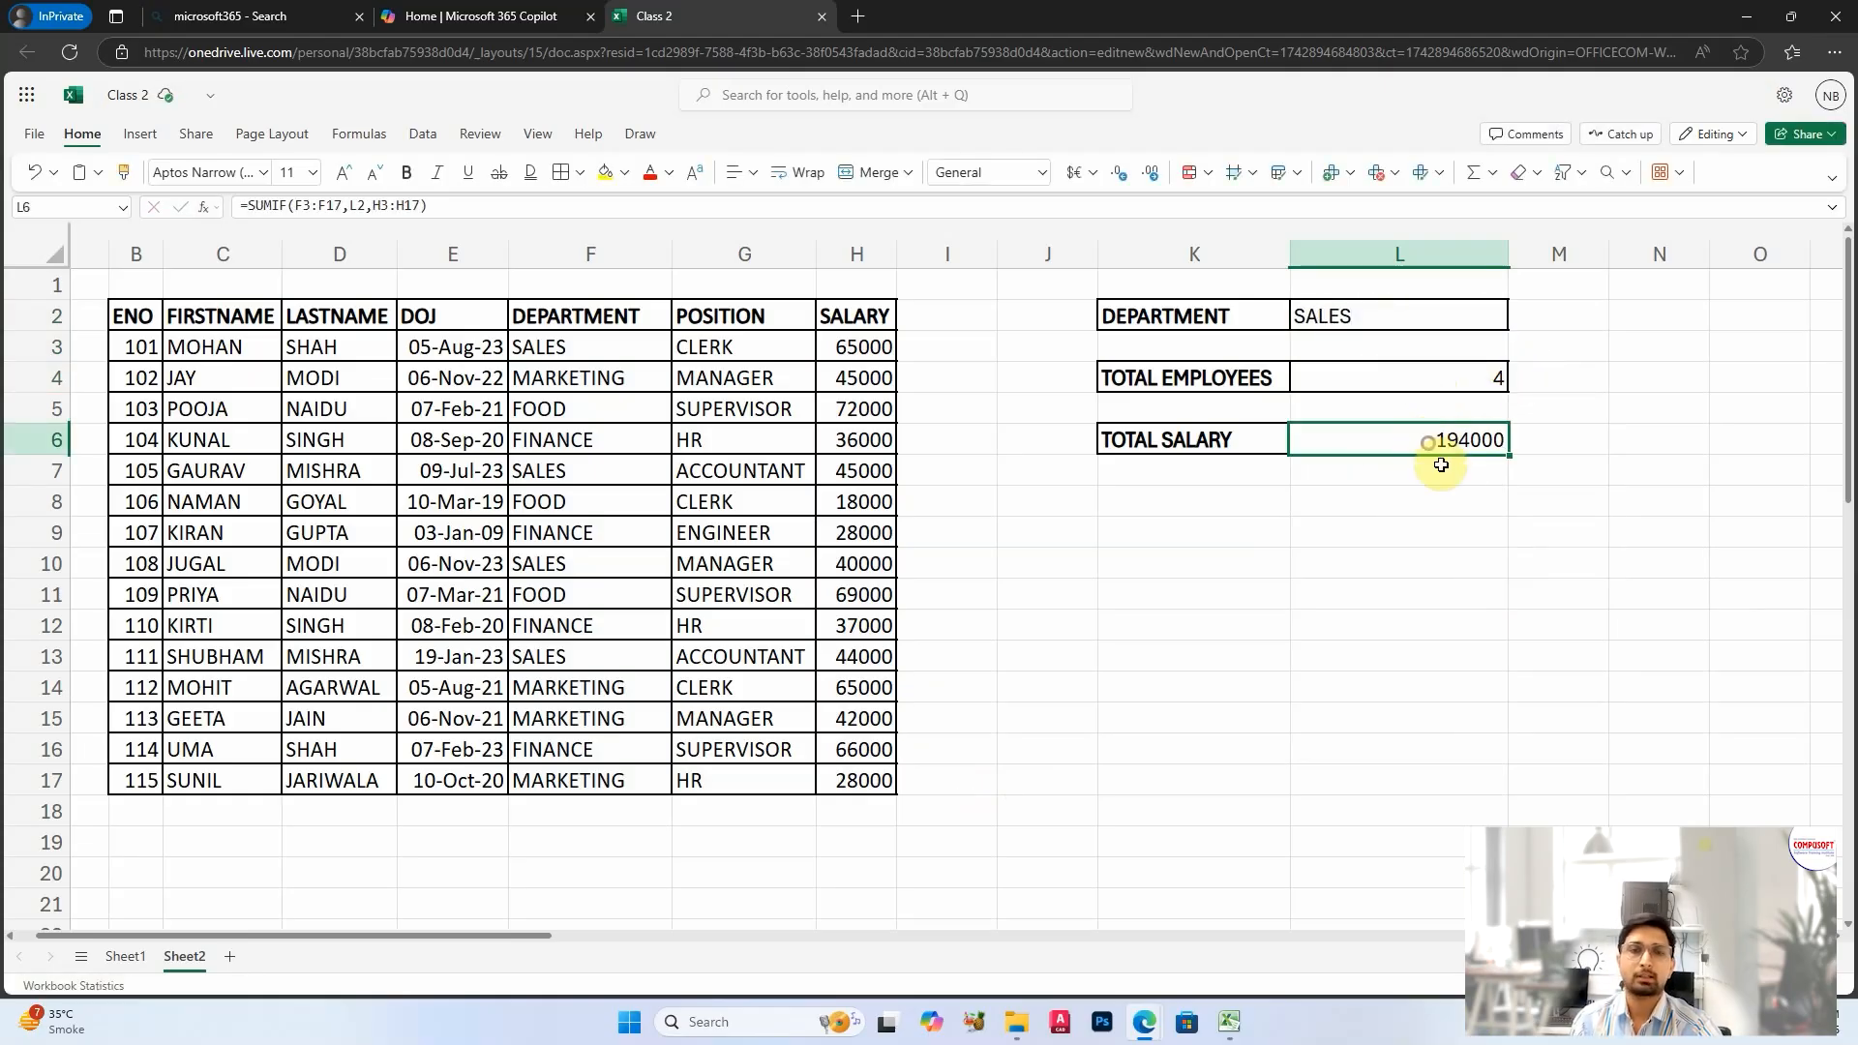
Step: Try FINANCE as the department in L2 and check the total salary in L6
click(1371, 321)
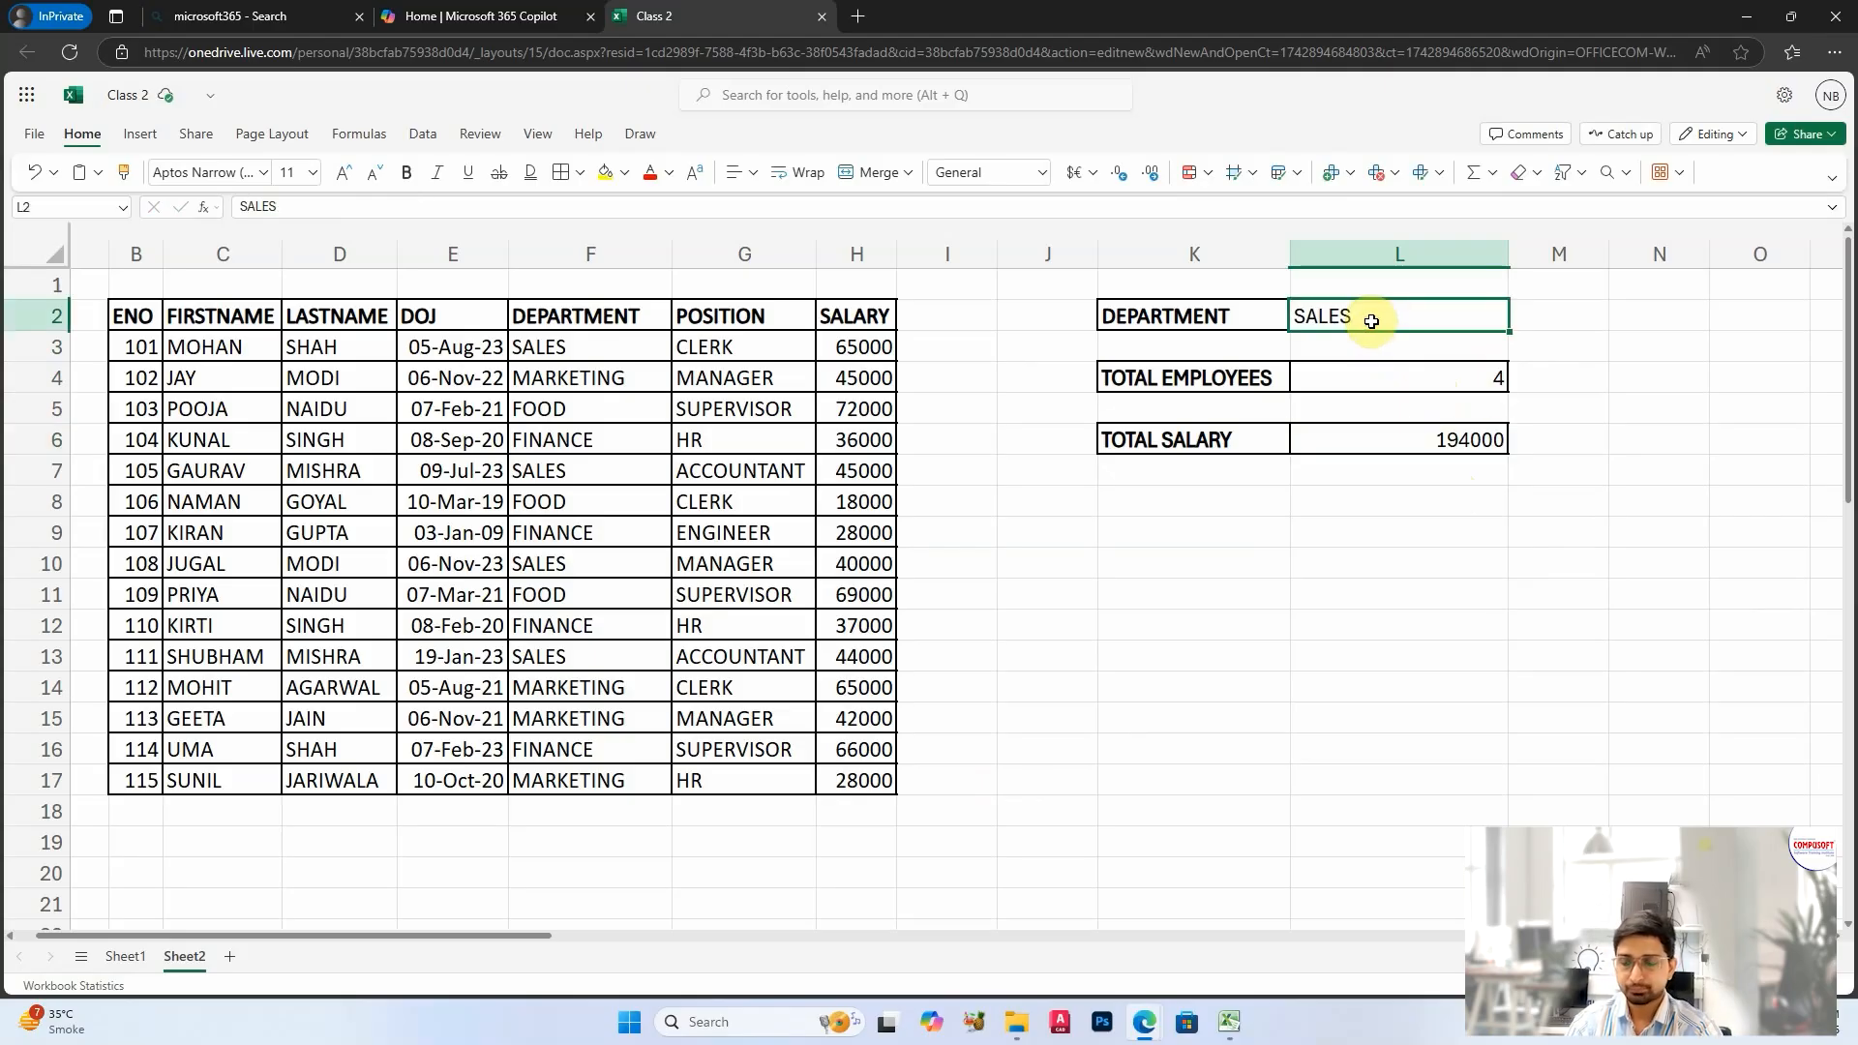
text(FINAN)
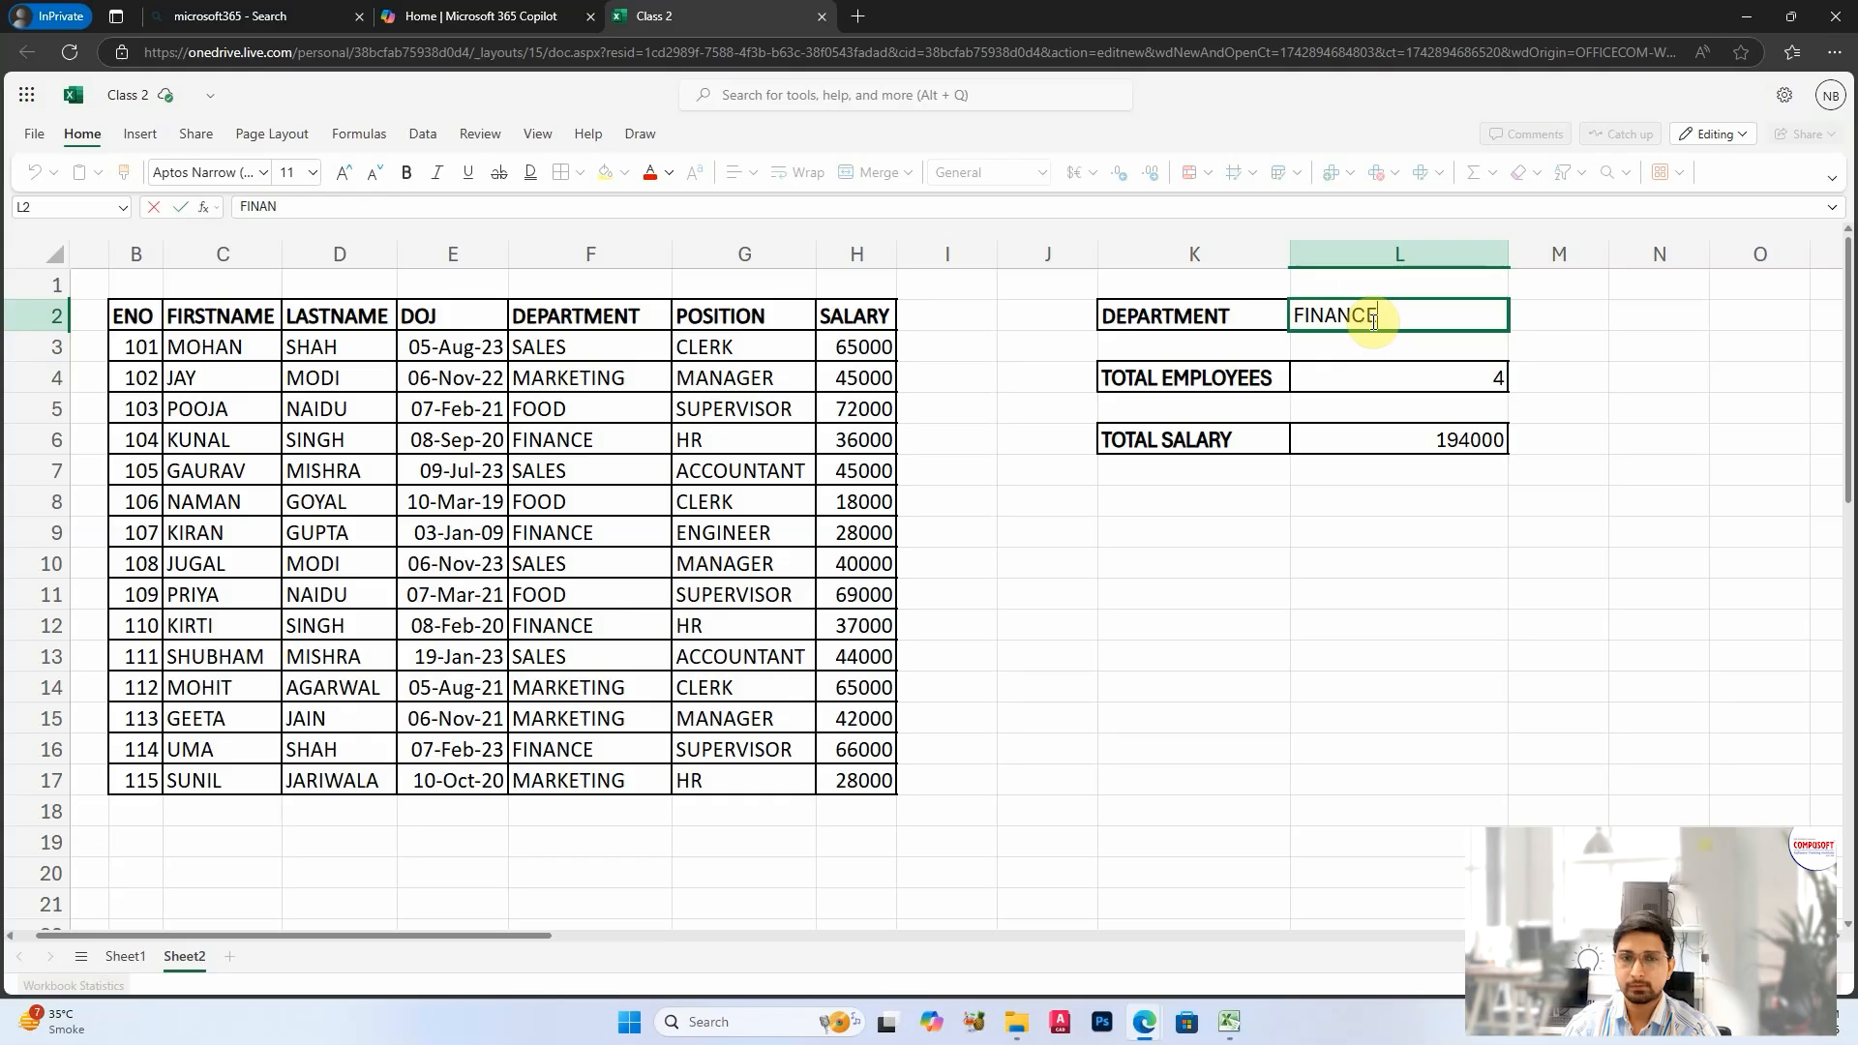
text(CE)
key(Return)
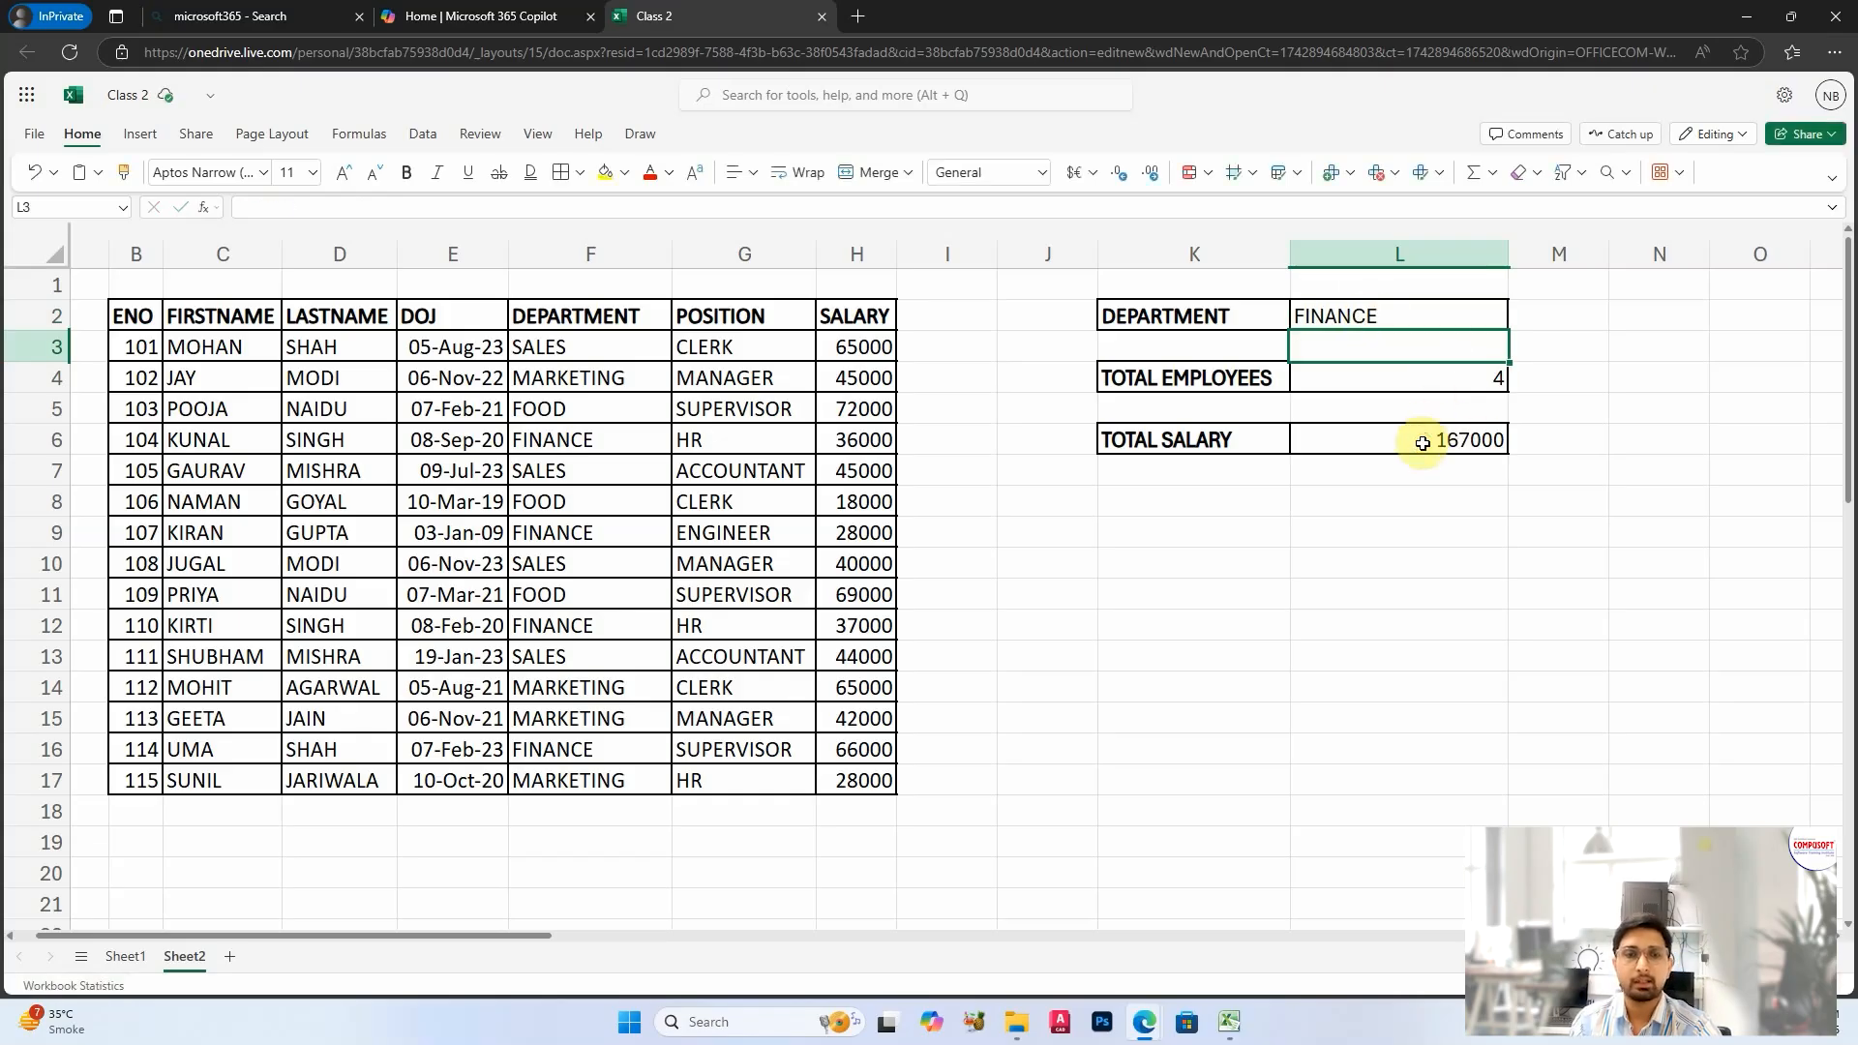
click(1428, 450)
Step: Set the department in L2 to FOOD and check the employee and salary totals in L4 and L6
click(1392, 314)
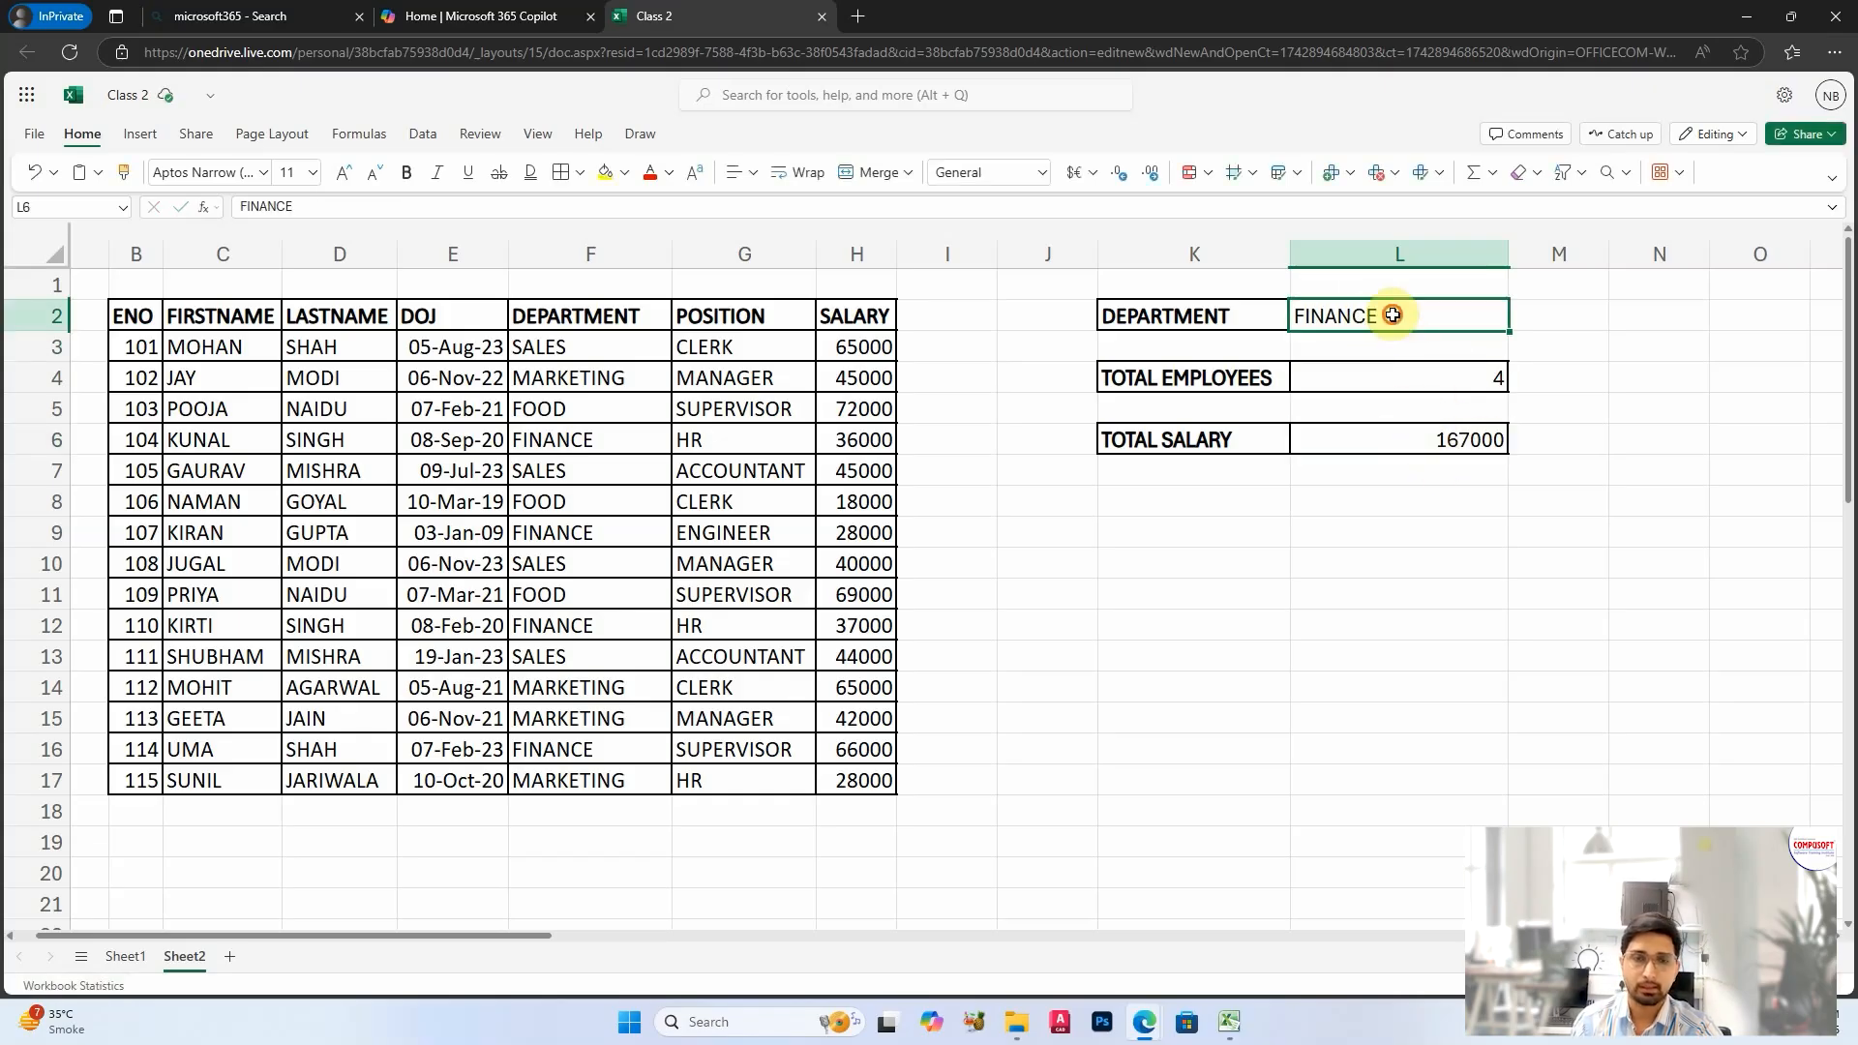
text(FOOD)
key(Return)
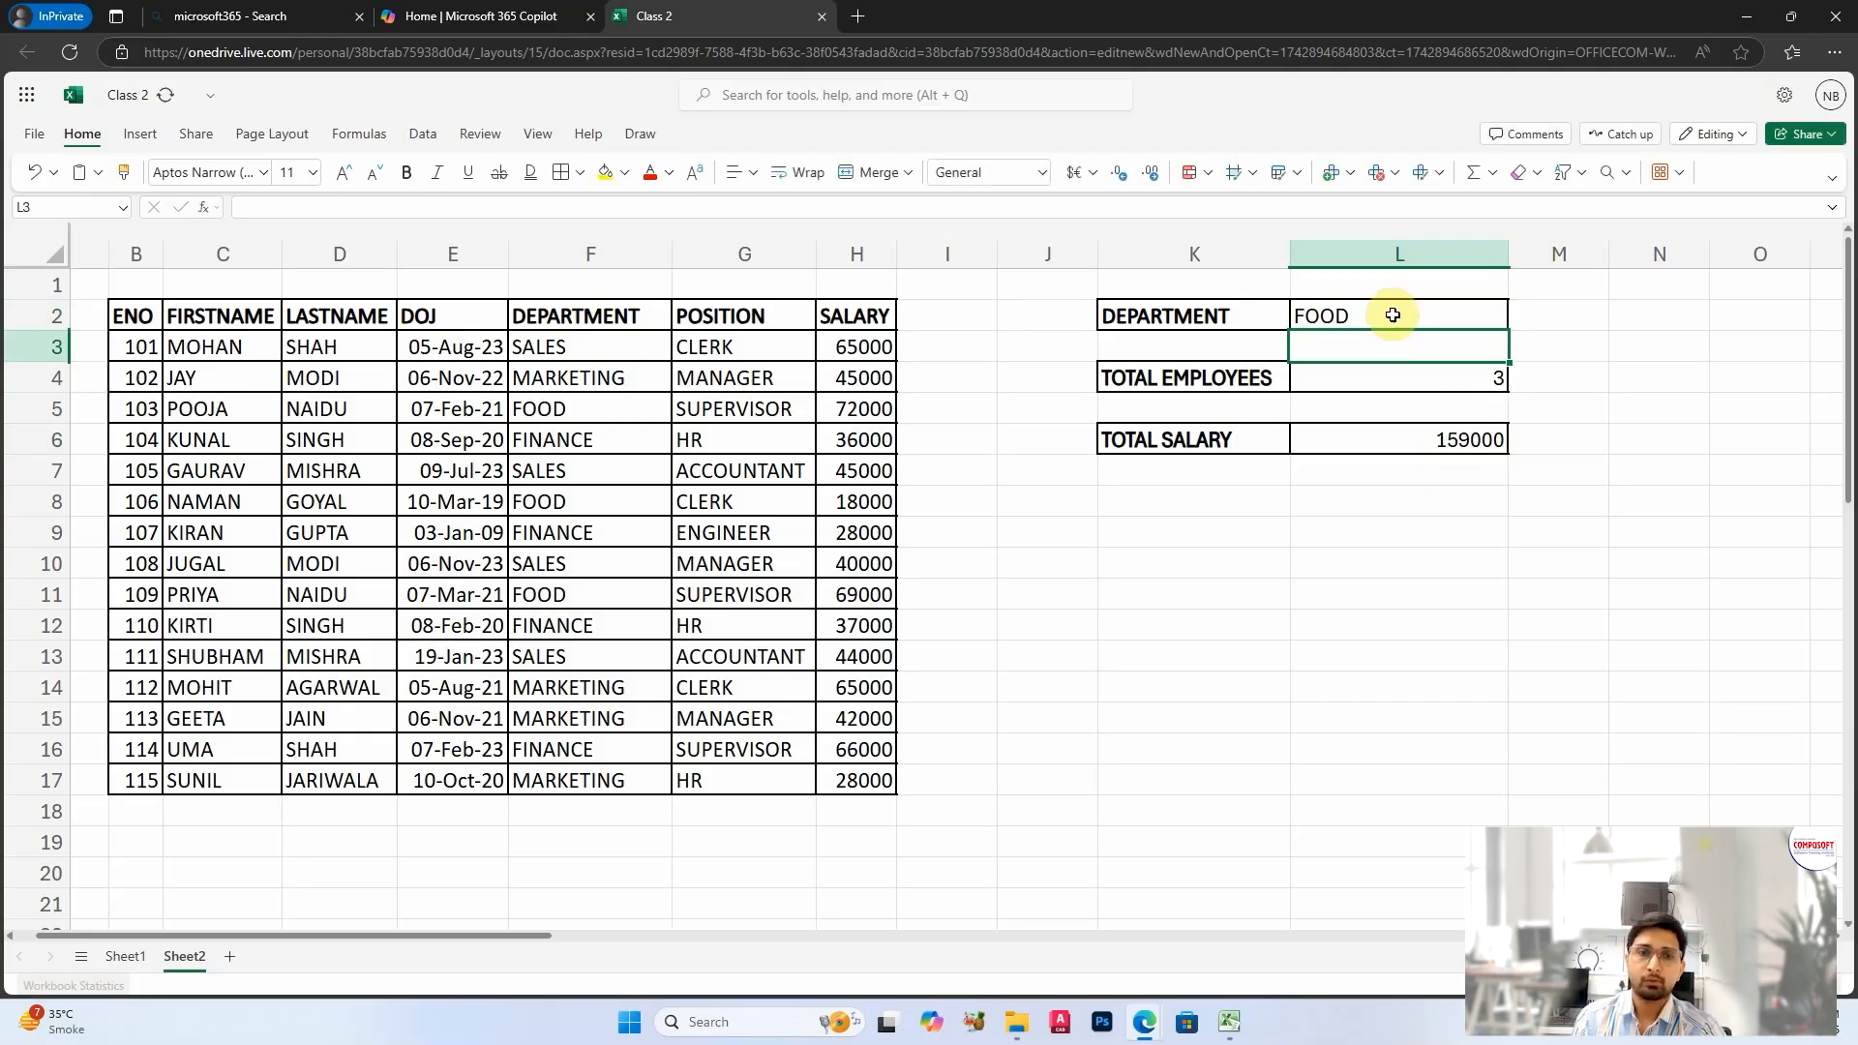
click(1364, 449)
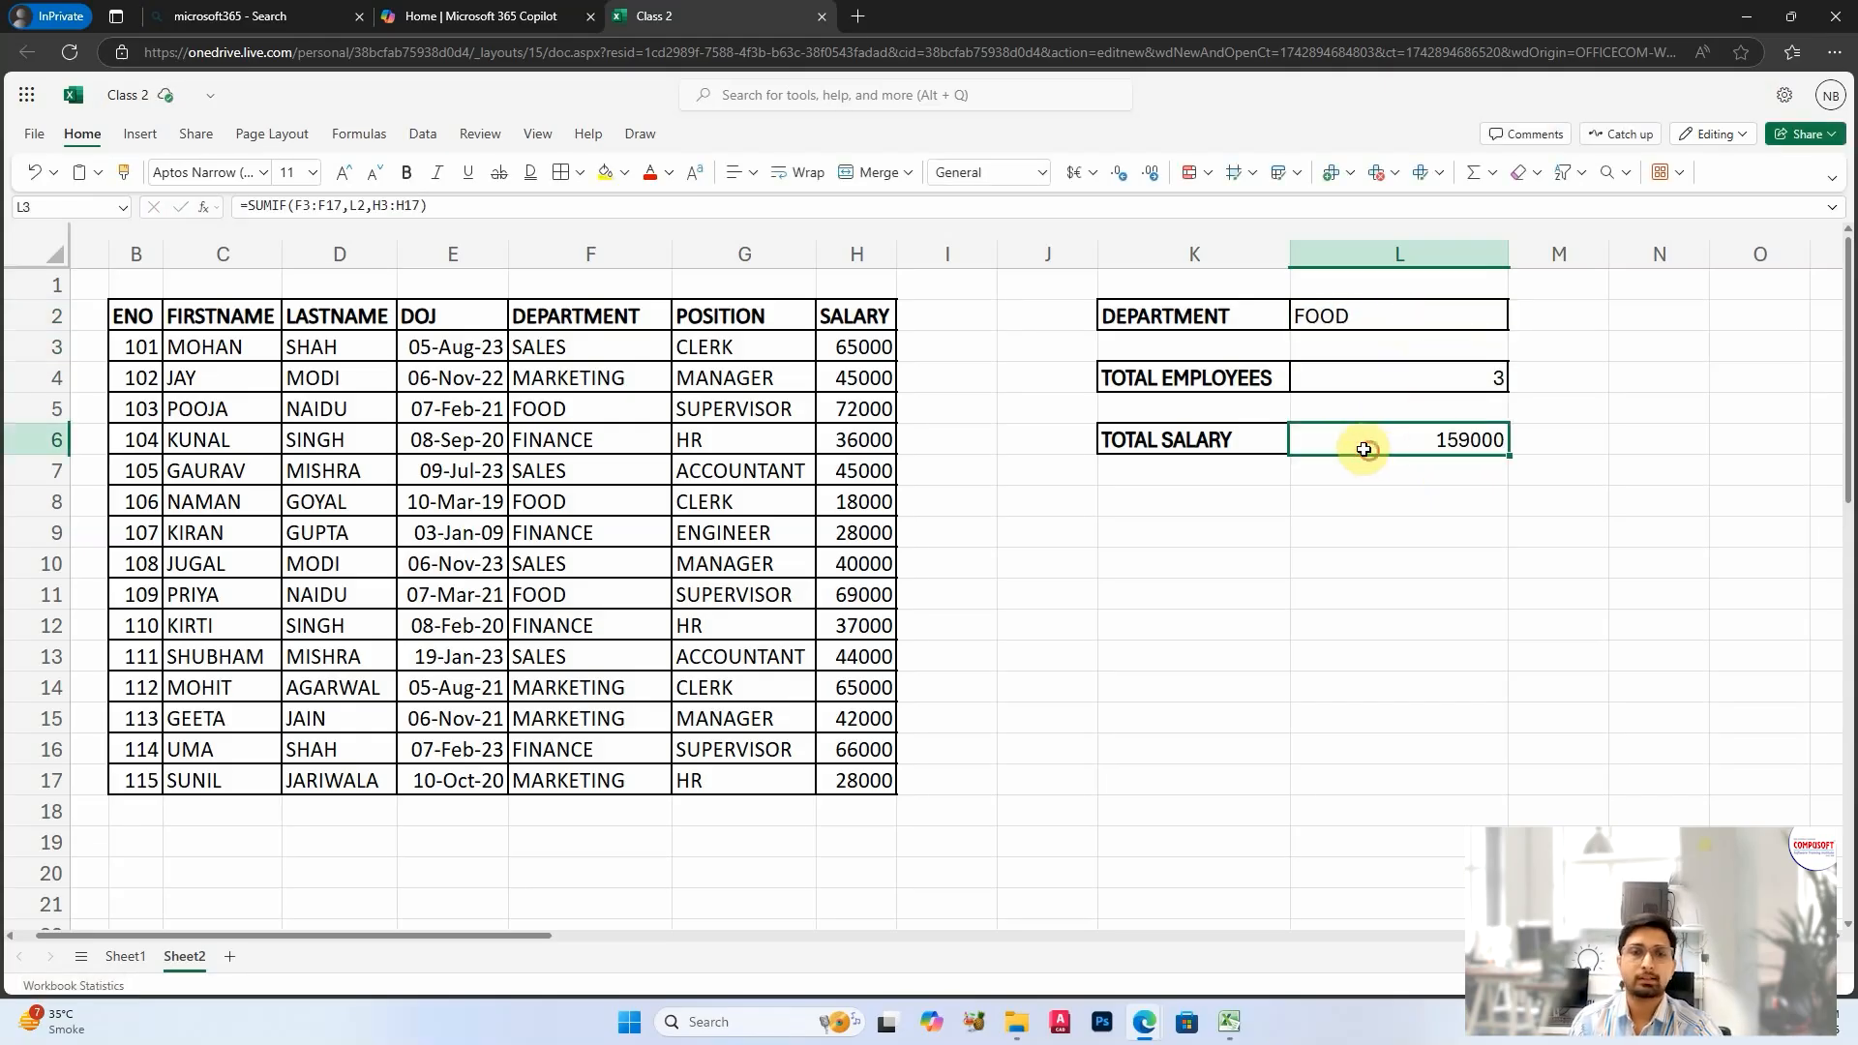
click(1443, 553)
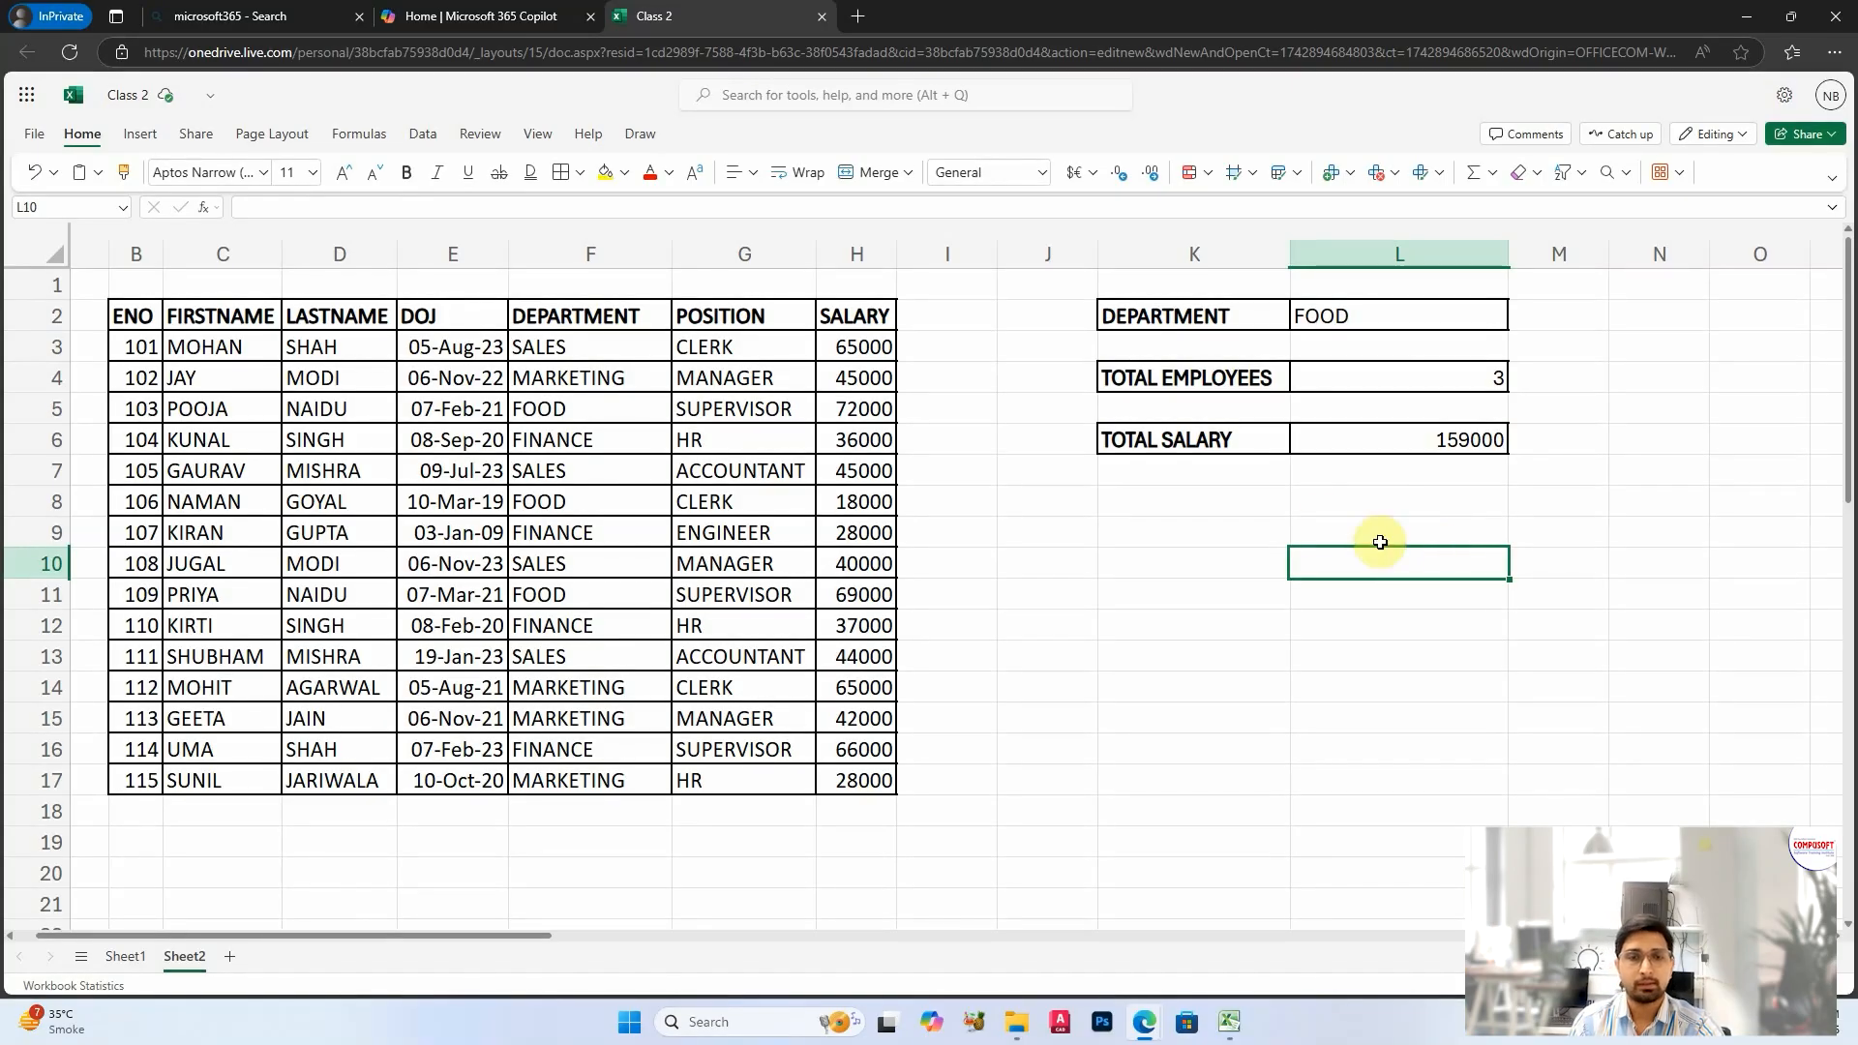
click(1464, 440)
click(1402, 365)
click(1414, 441)
click(1387, 587)
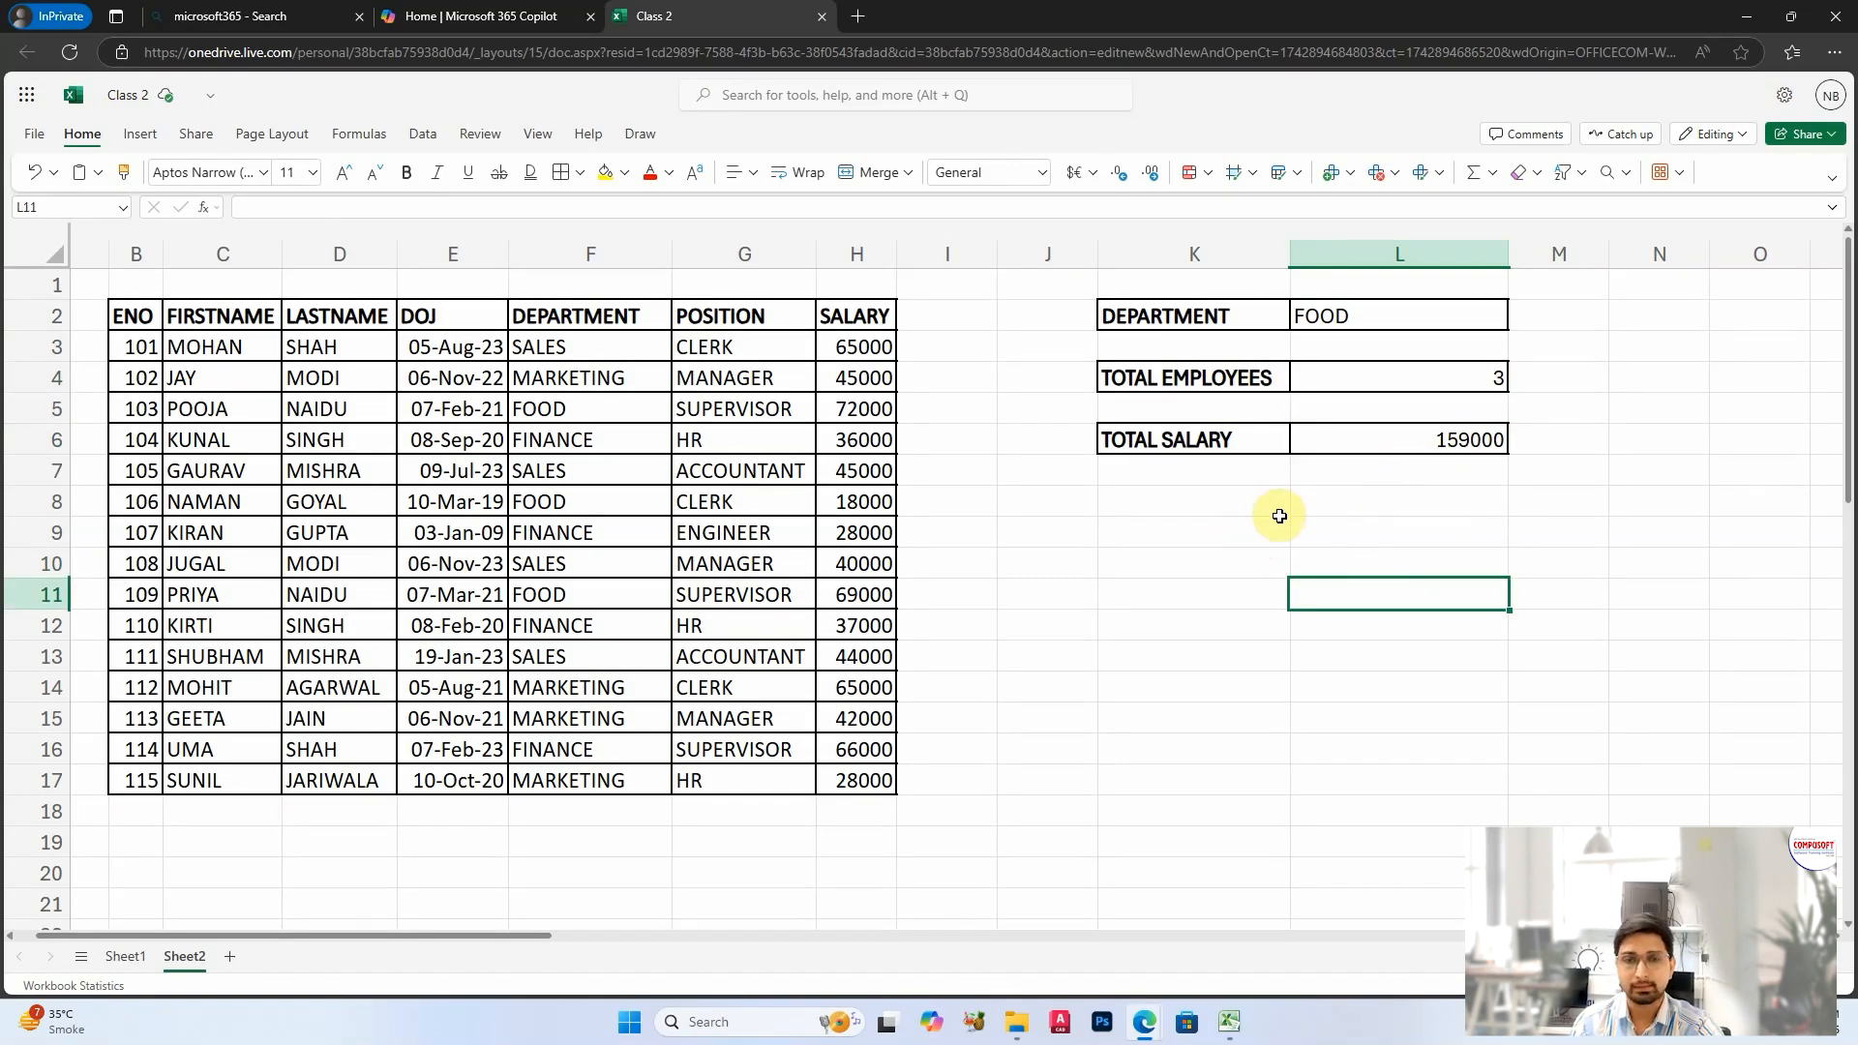
Step: Put borders around K8:L8 and add a bold AVG SALARY label in K8
click(1247, 530)
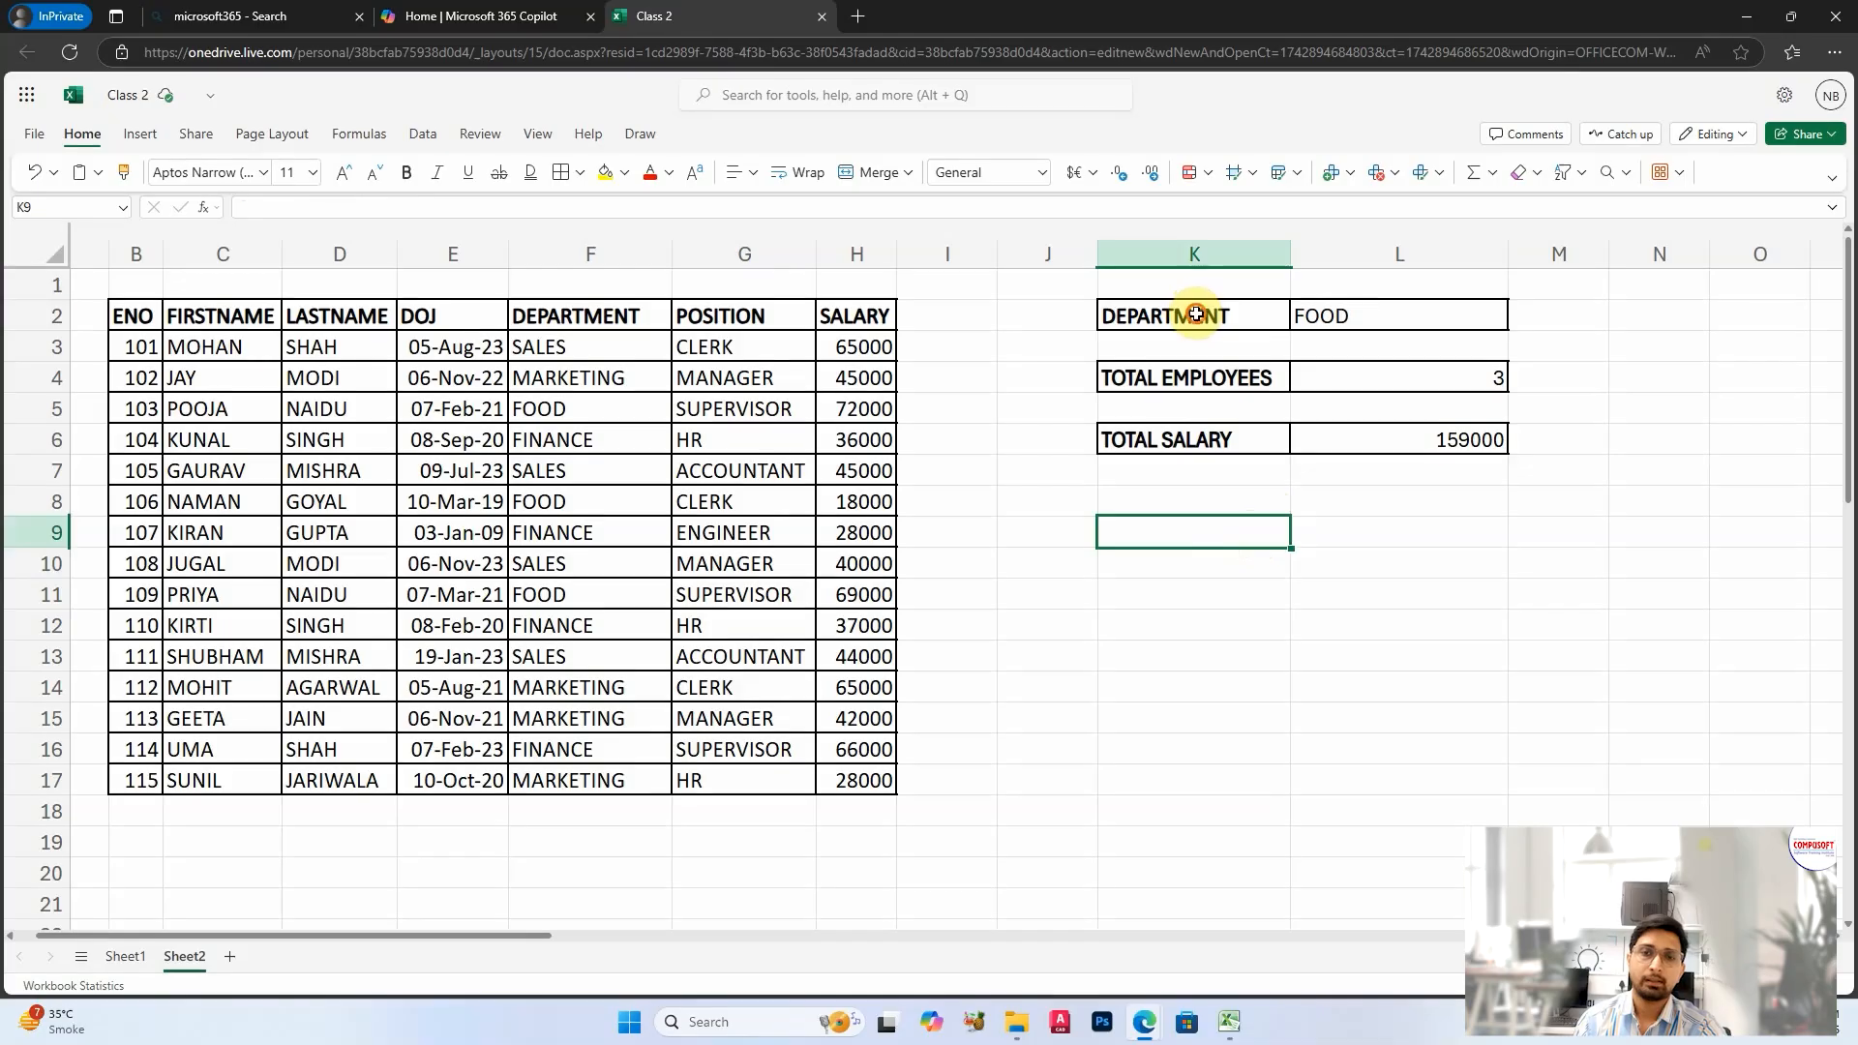
drag(1186, 502, 1342, 502)
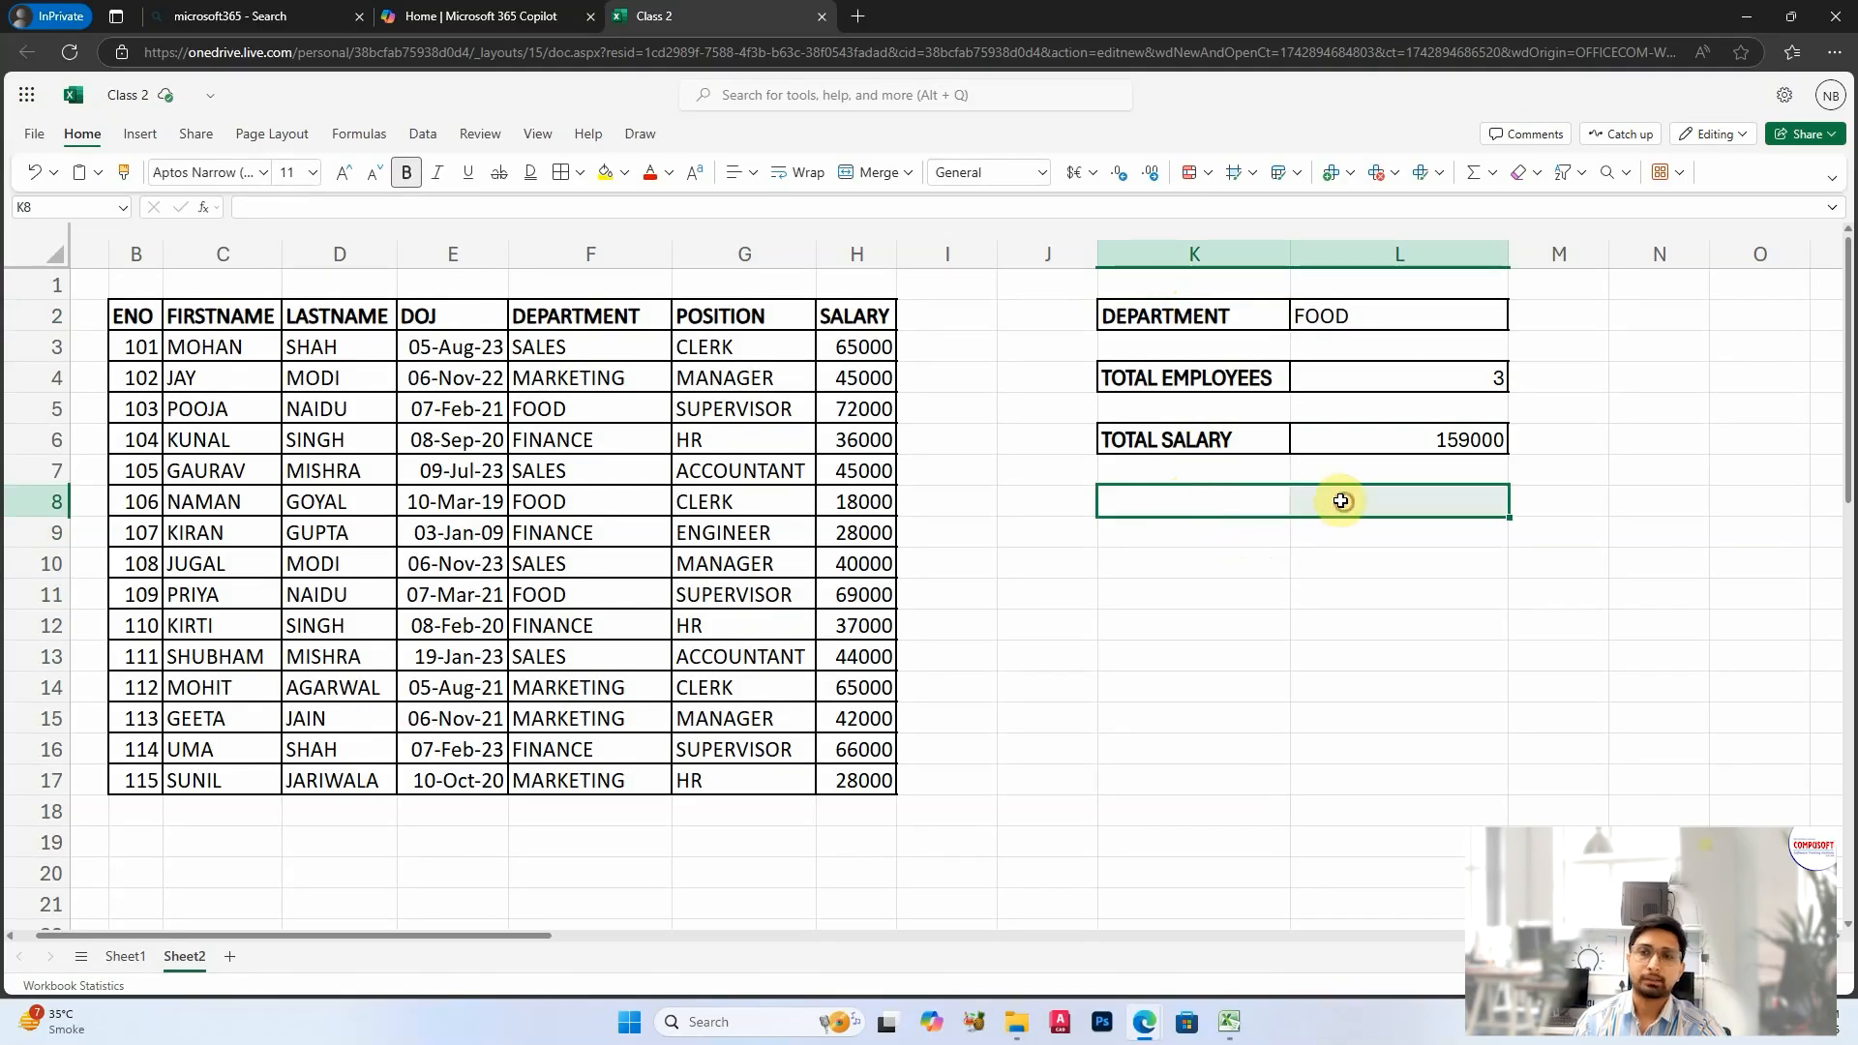
click(559, 172)
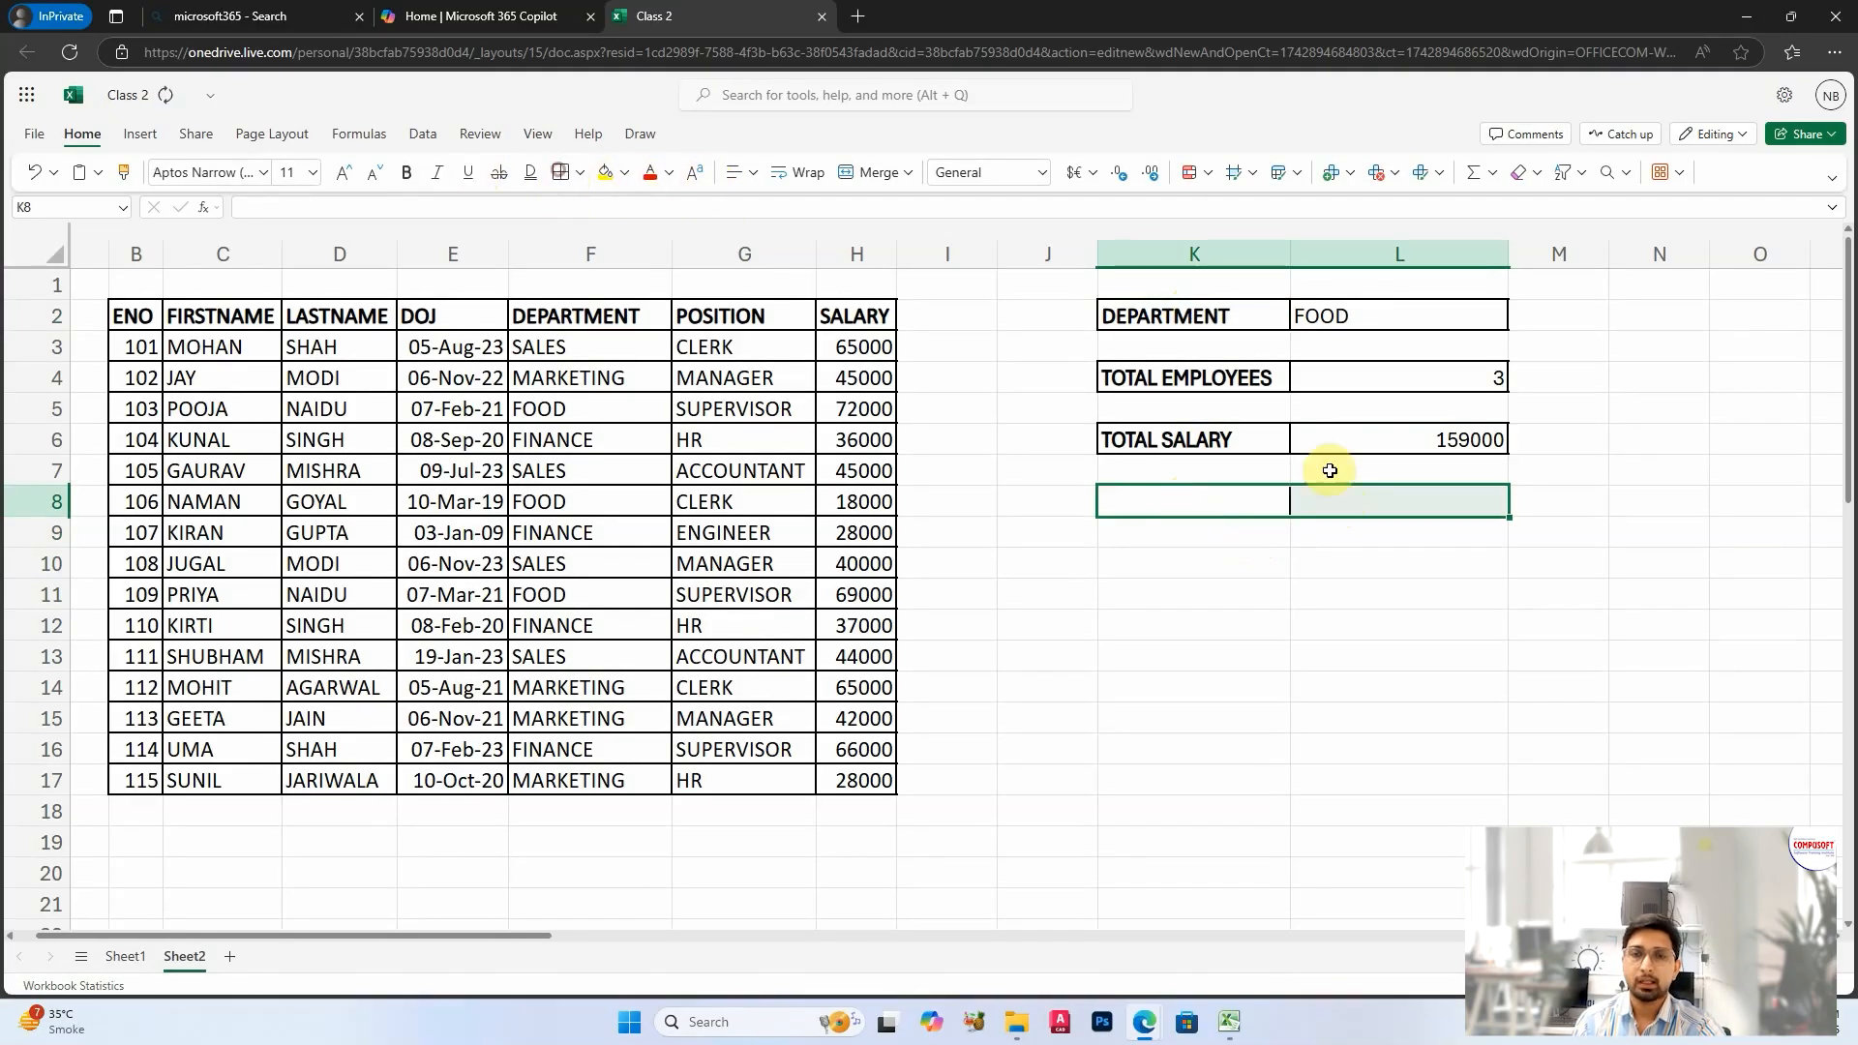
click(1212, 511)
text(AVG)
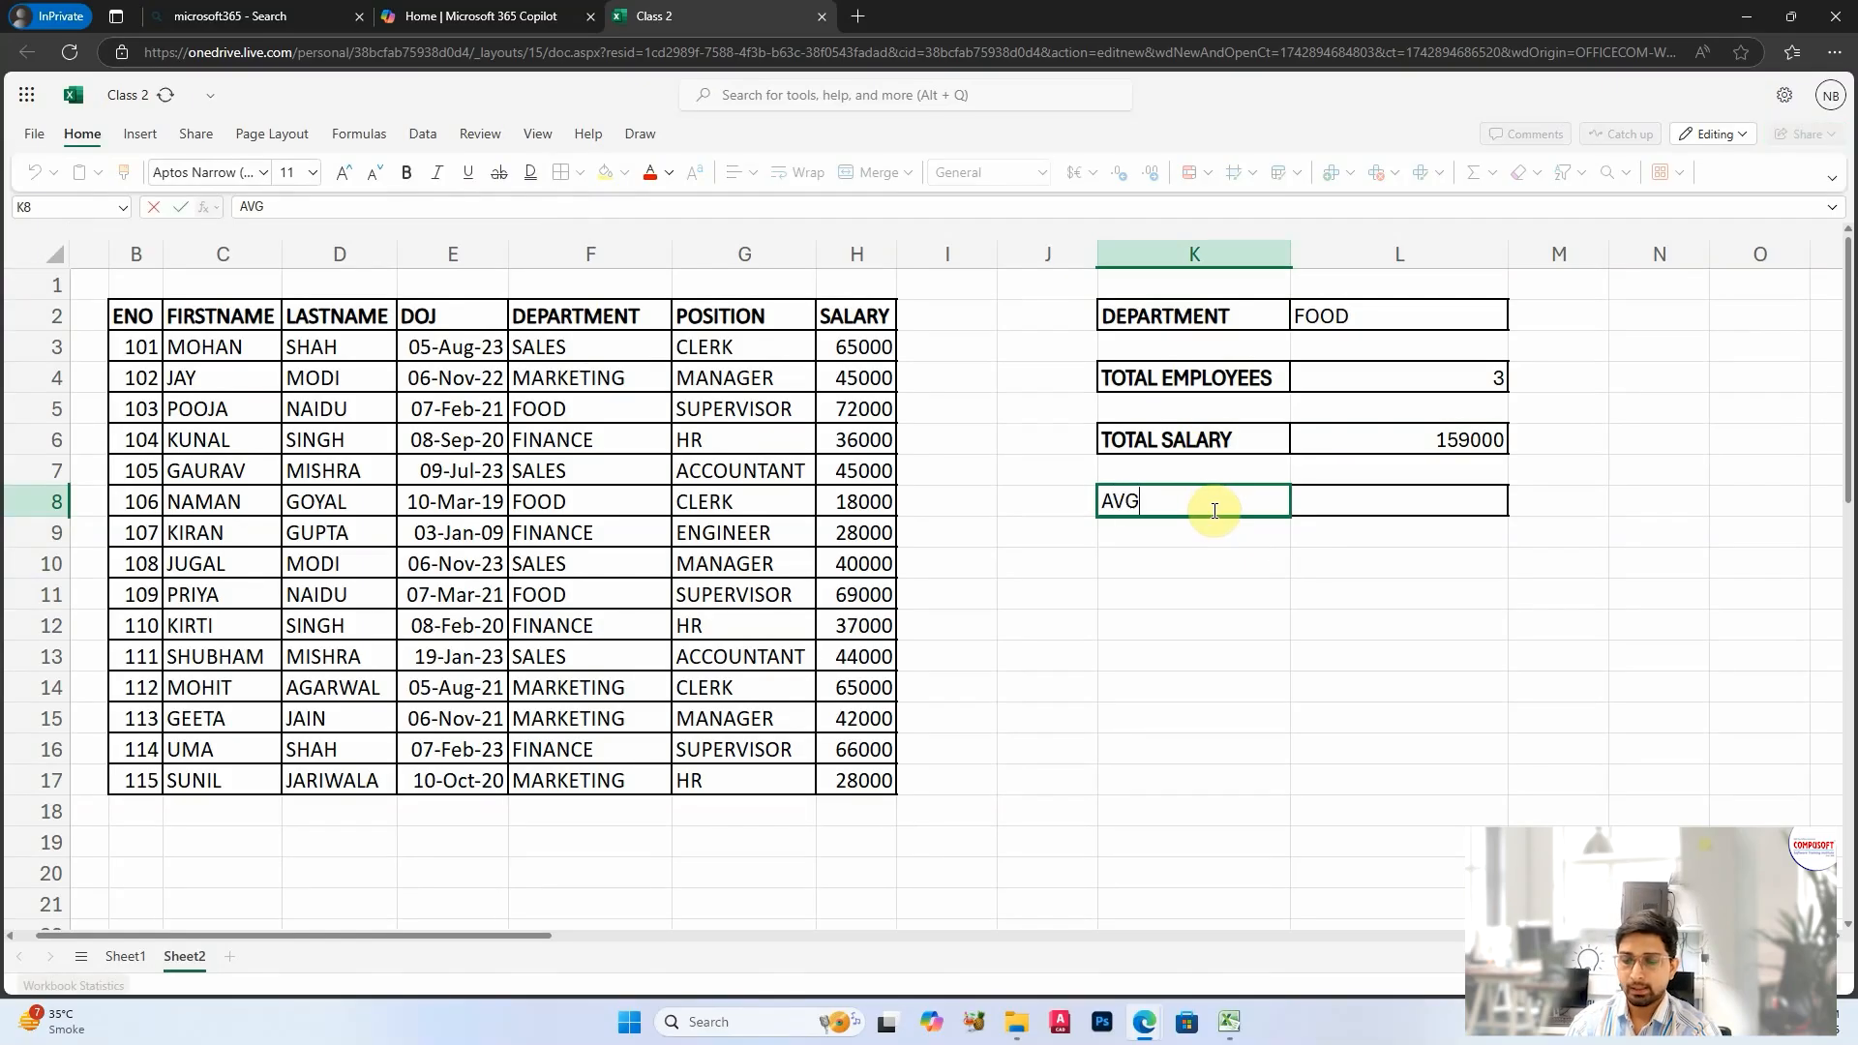
key(Tab)
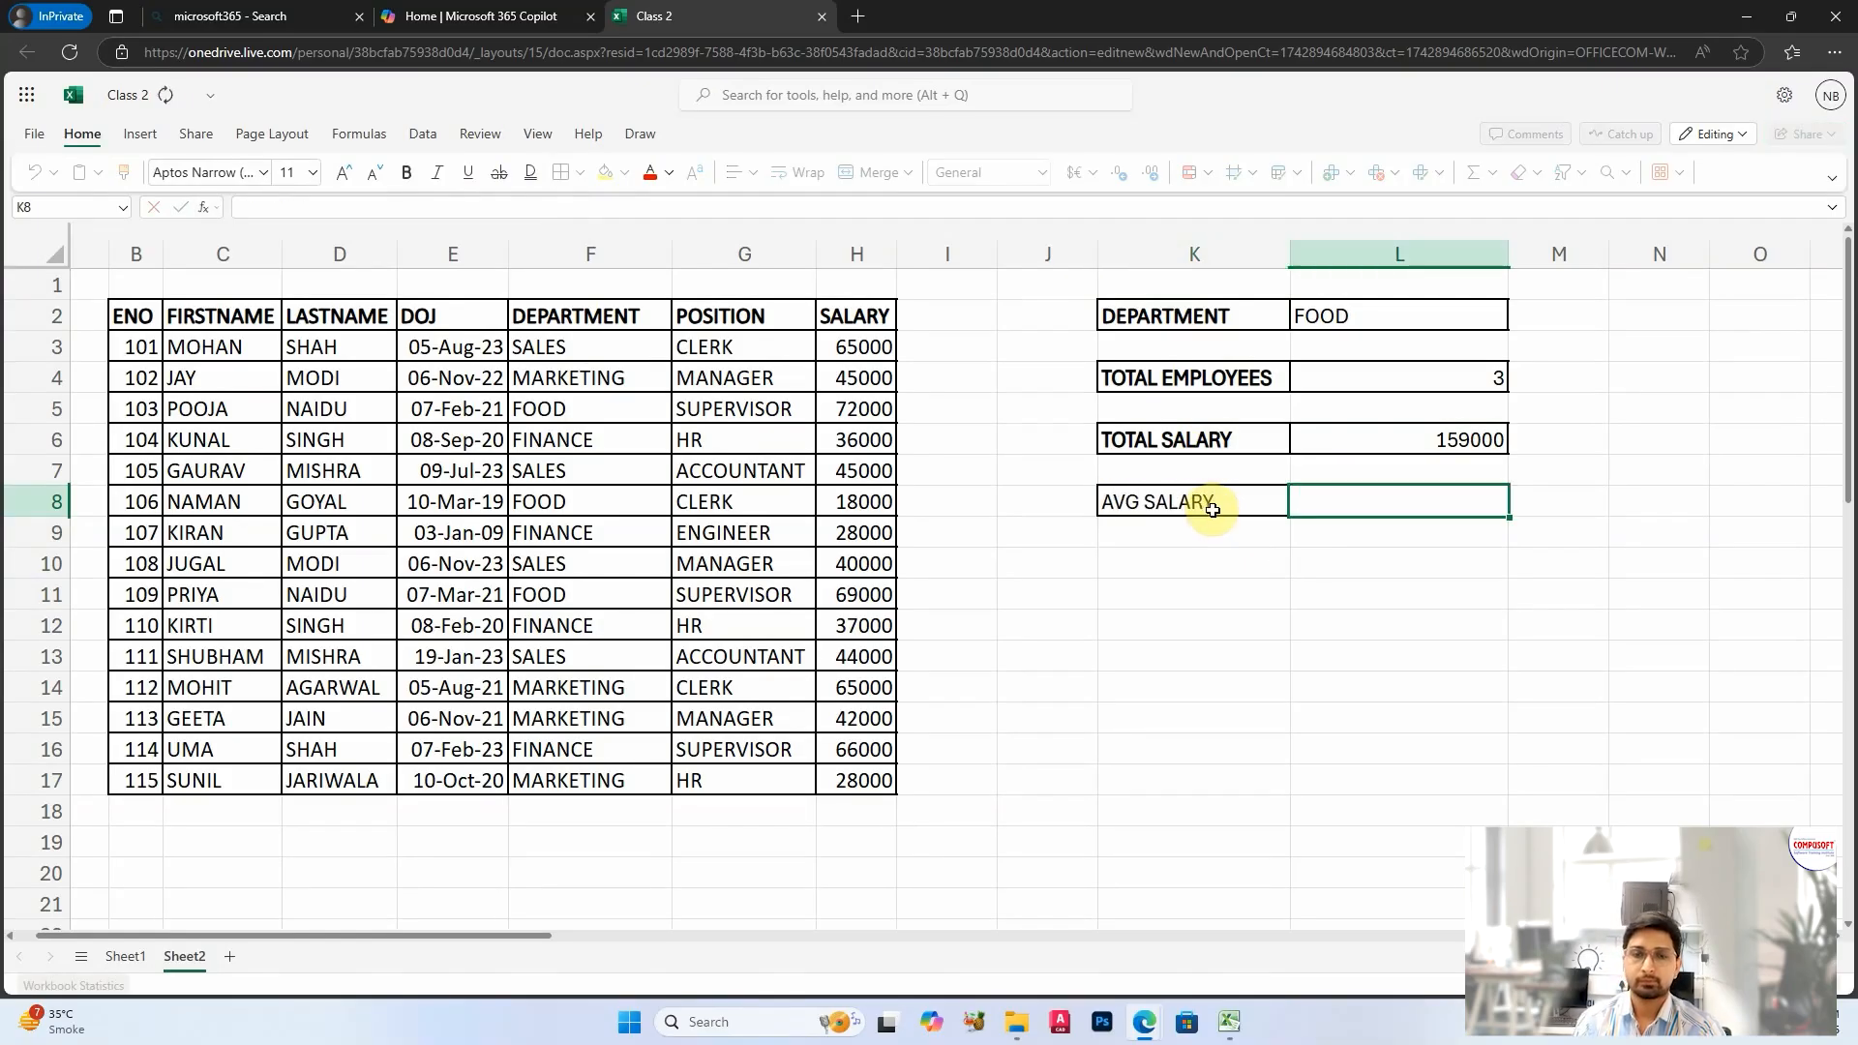
click(1213, 510)
key(ctrl+b)
Step: Calculate the average salary of the department in L2 by entering =AVERAGEIF(F3:F17,L2,H3:H17) in L8
click(1373, 503)
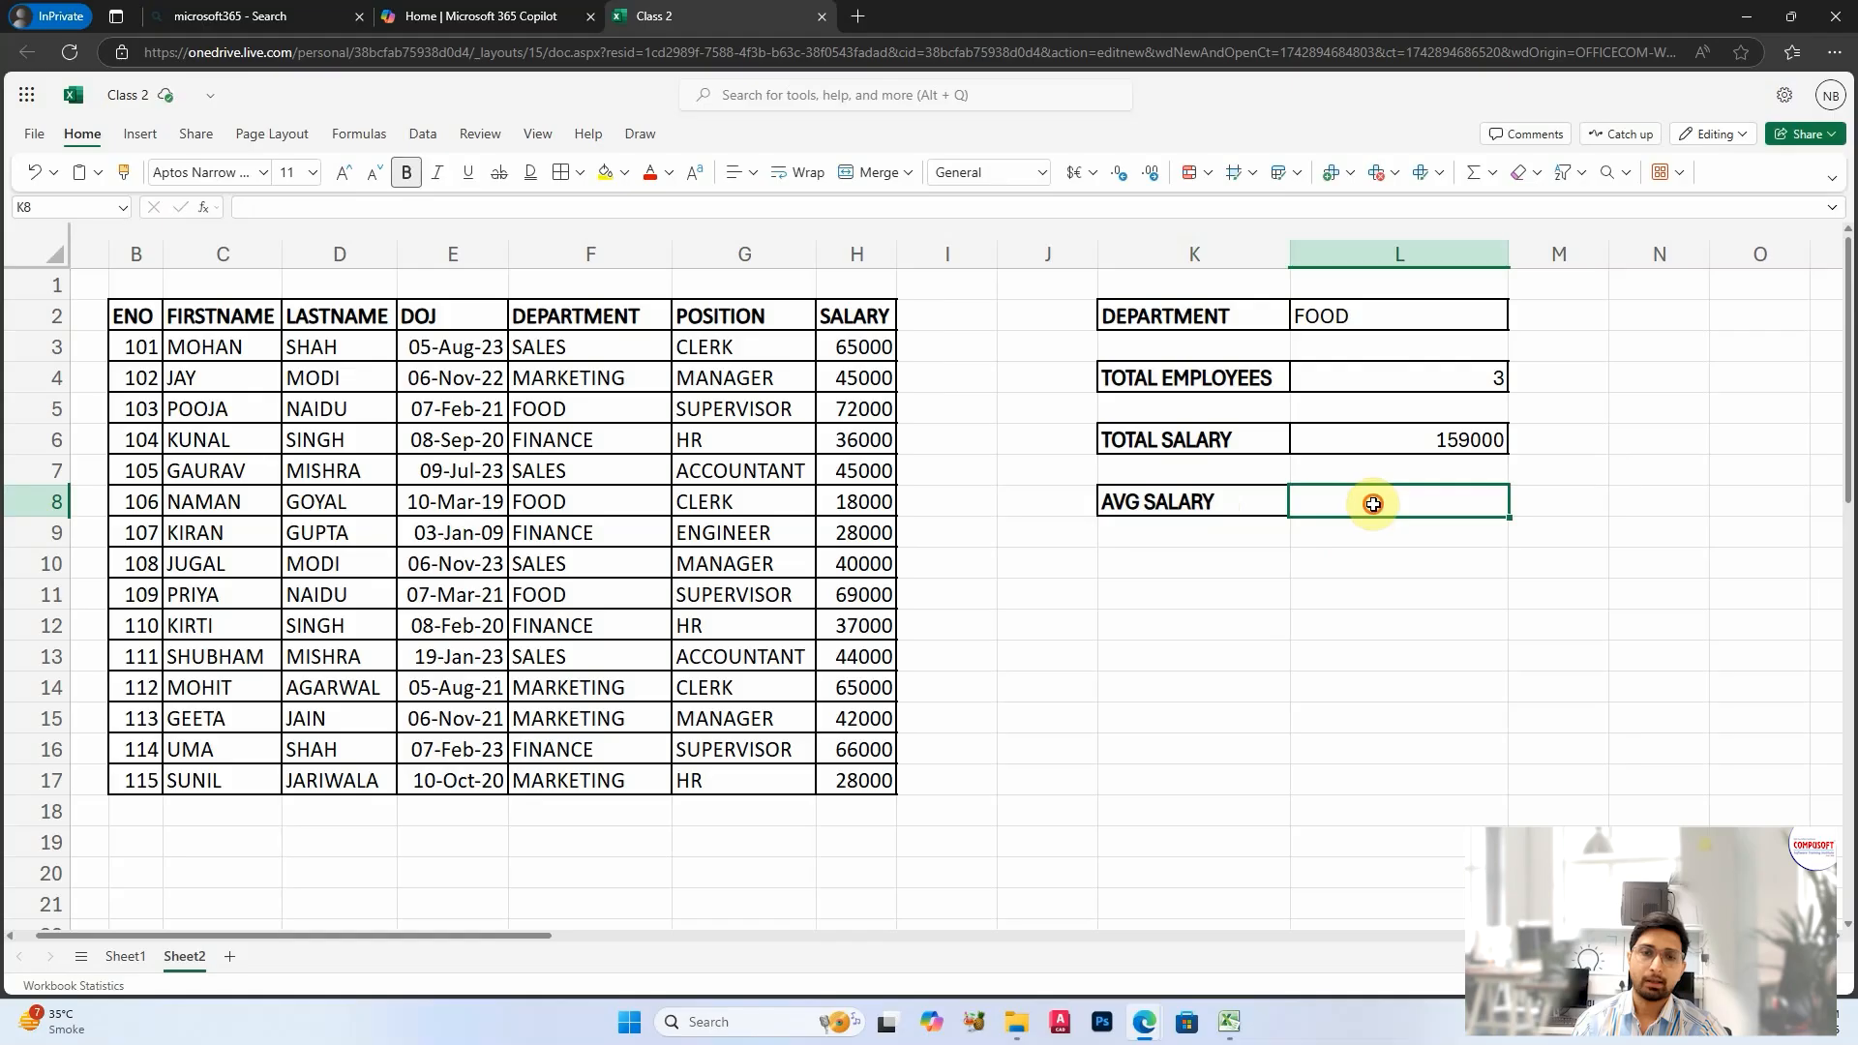
text(=AVERAG)
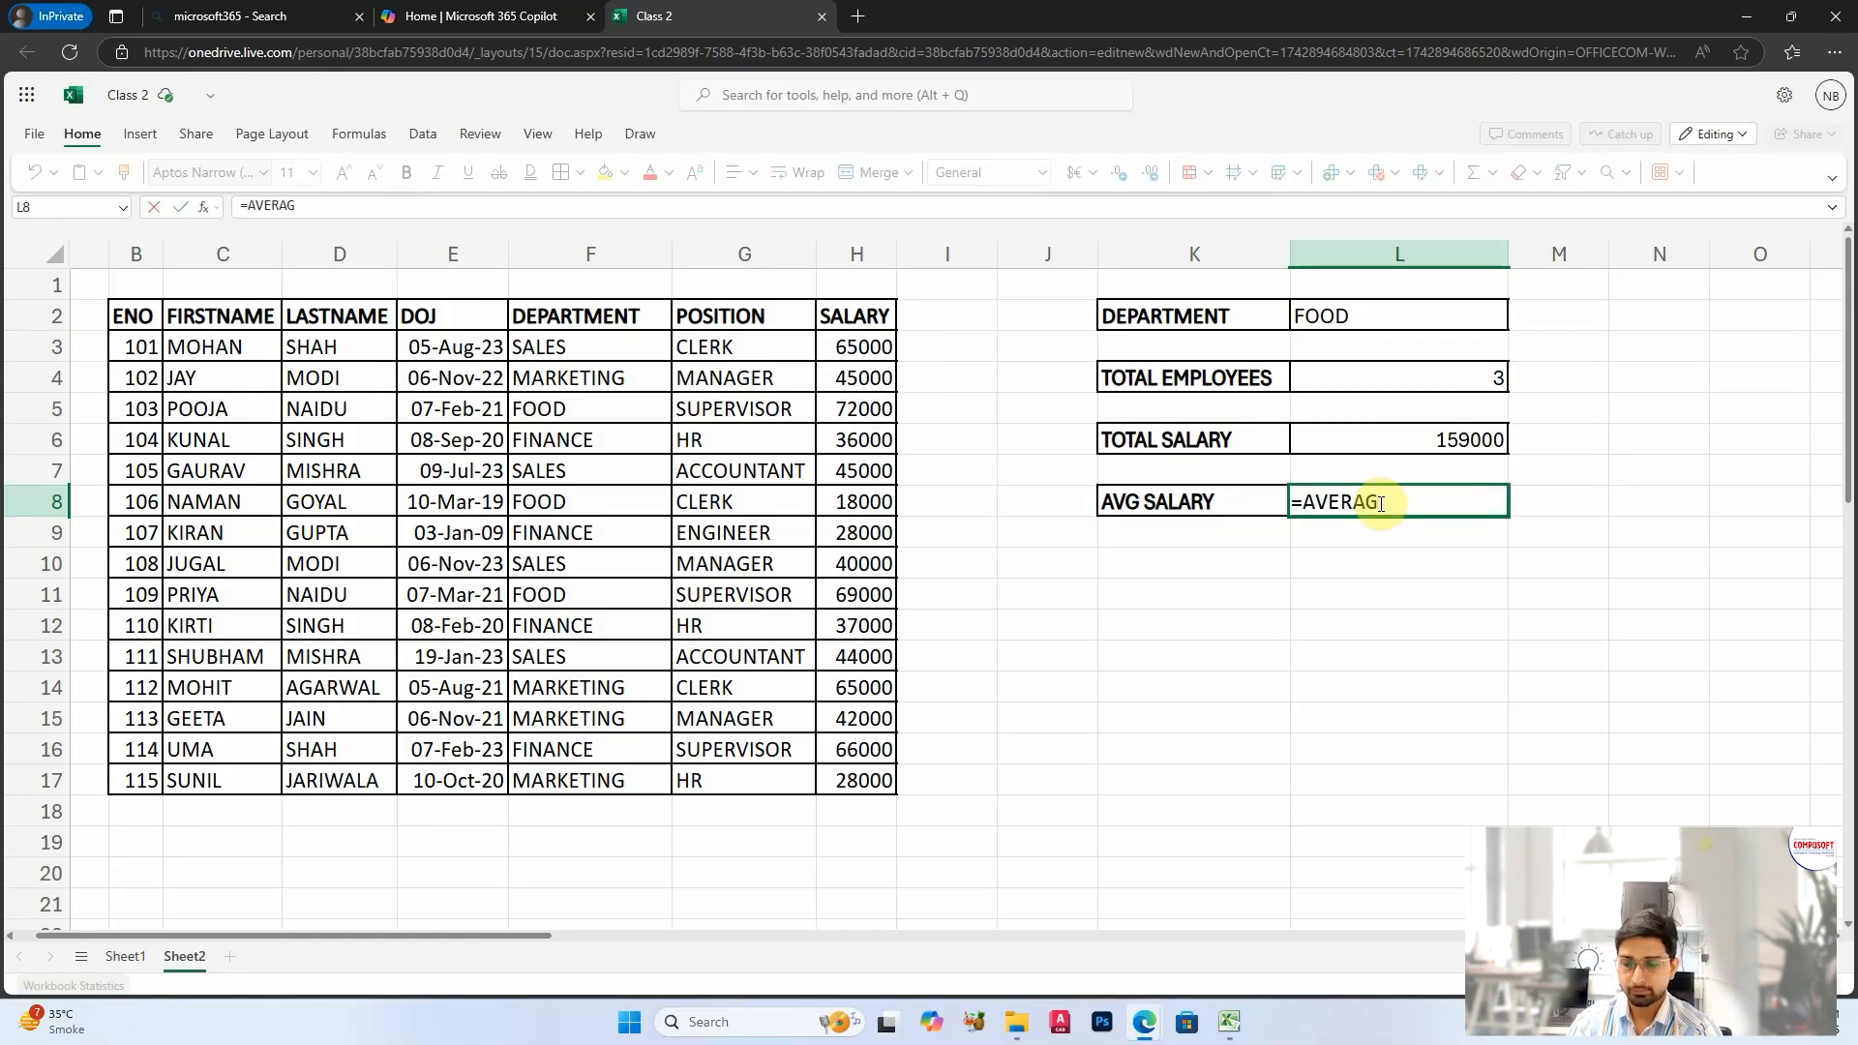
text(EIF()
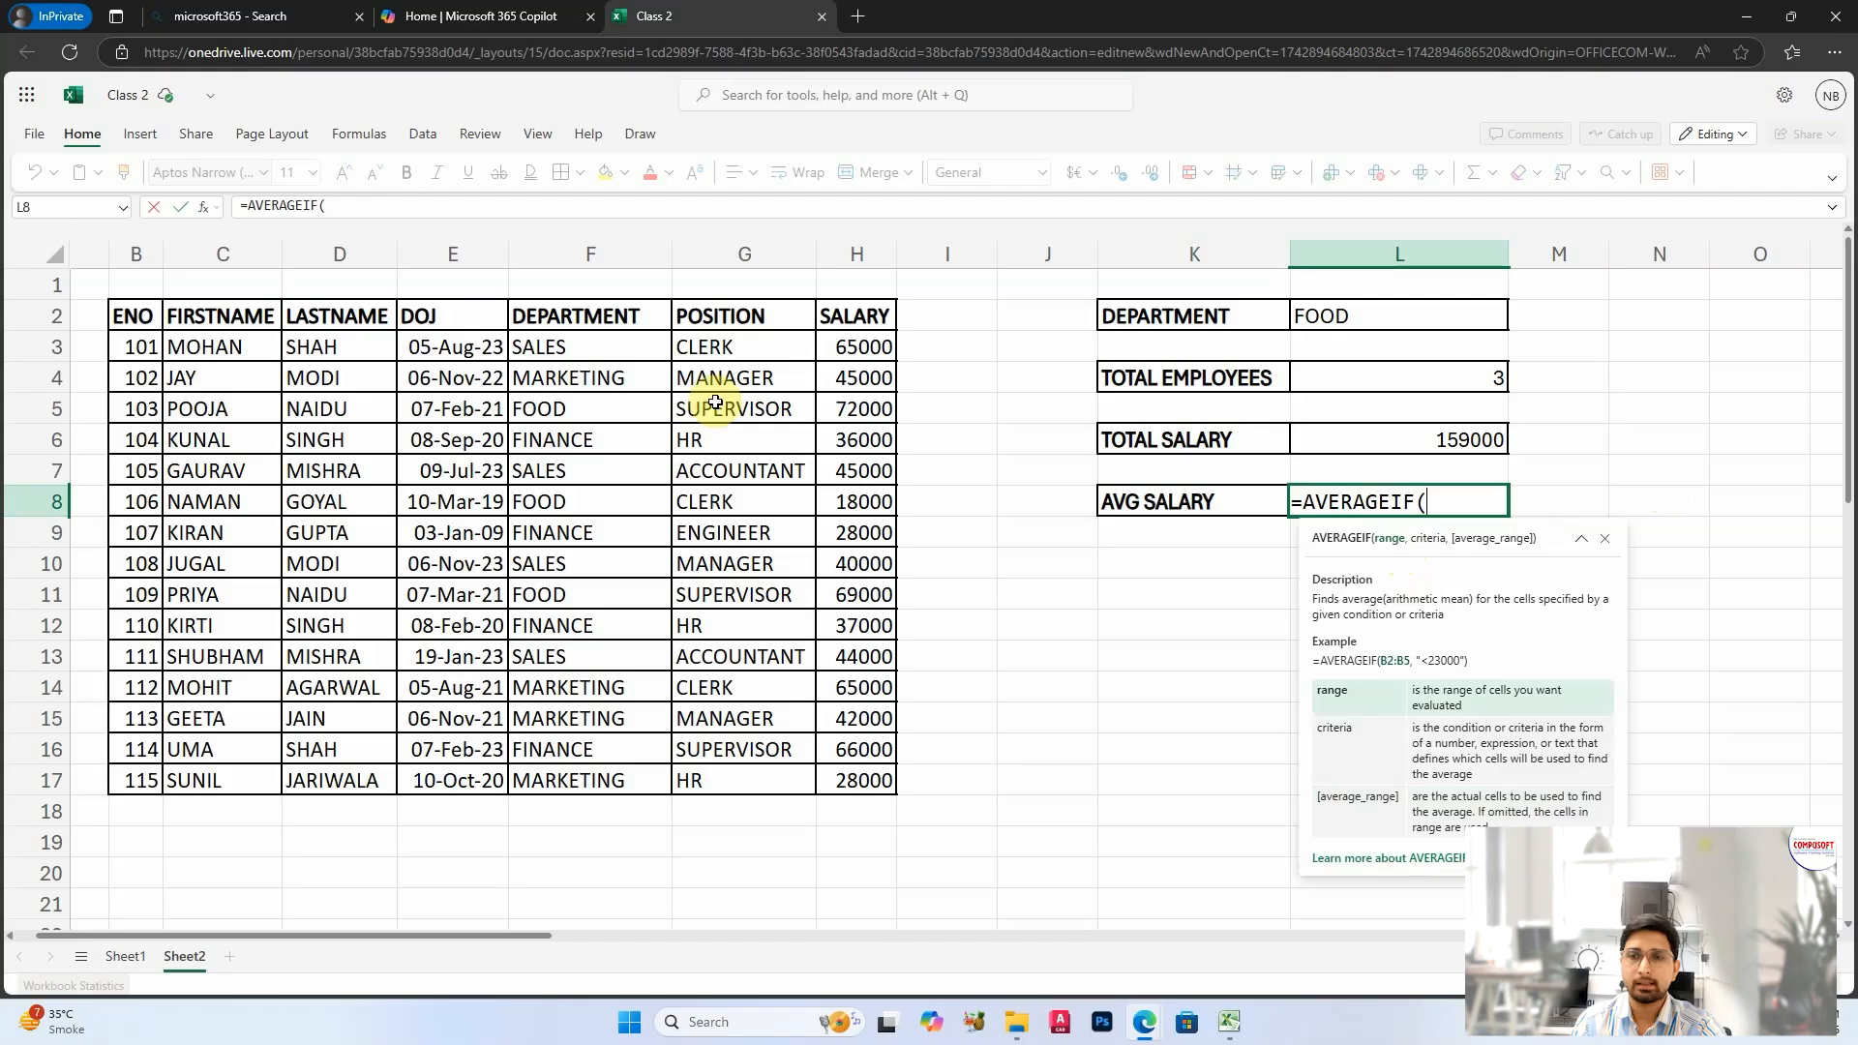
drag(561, 350, 594, 774)
text(,)
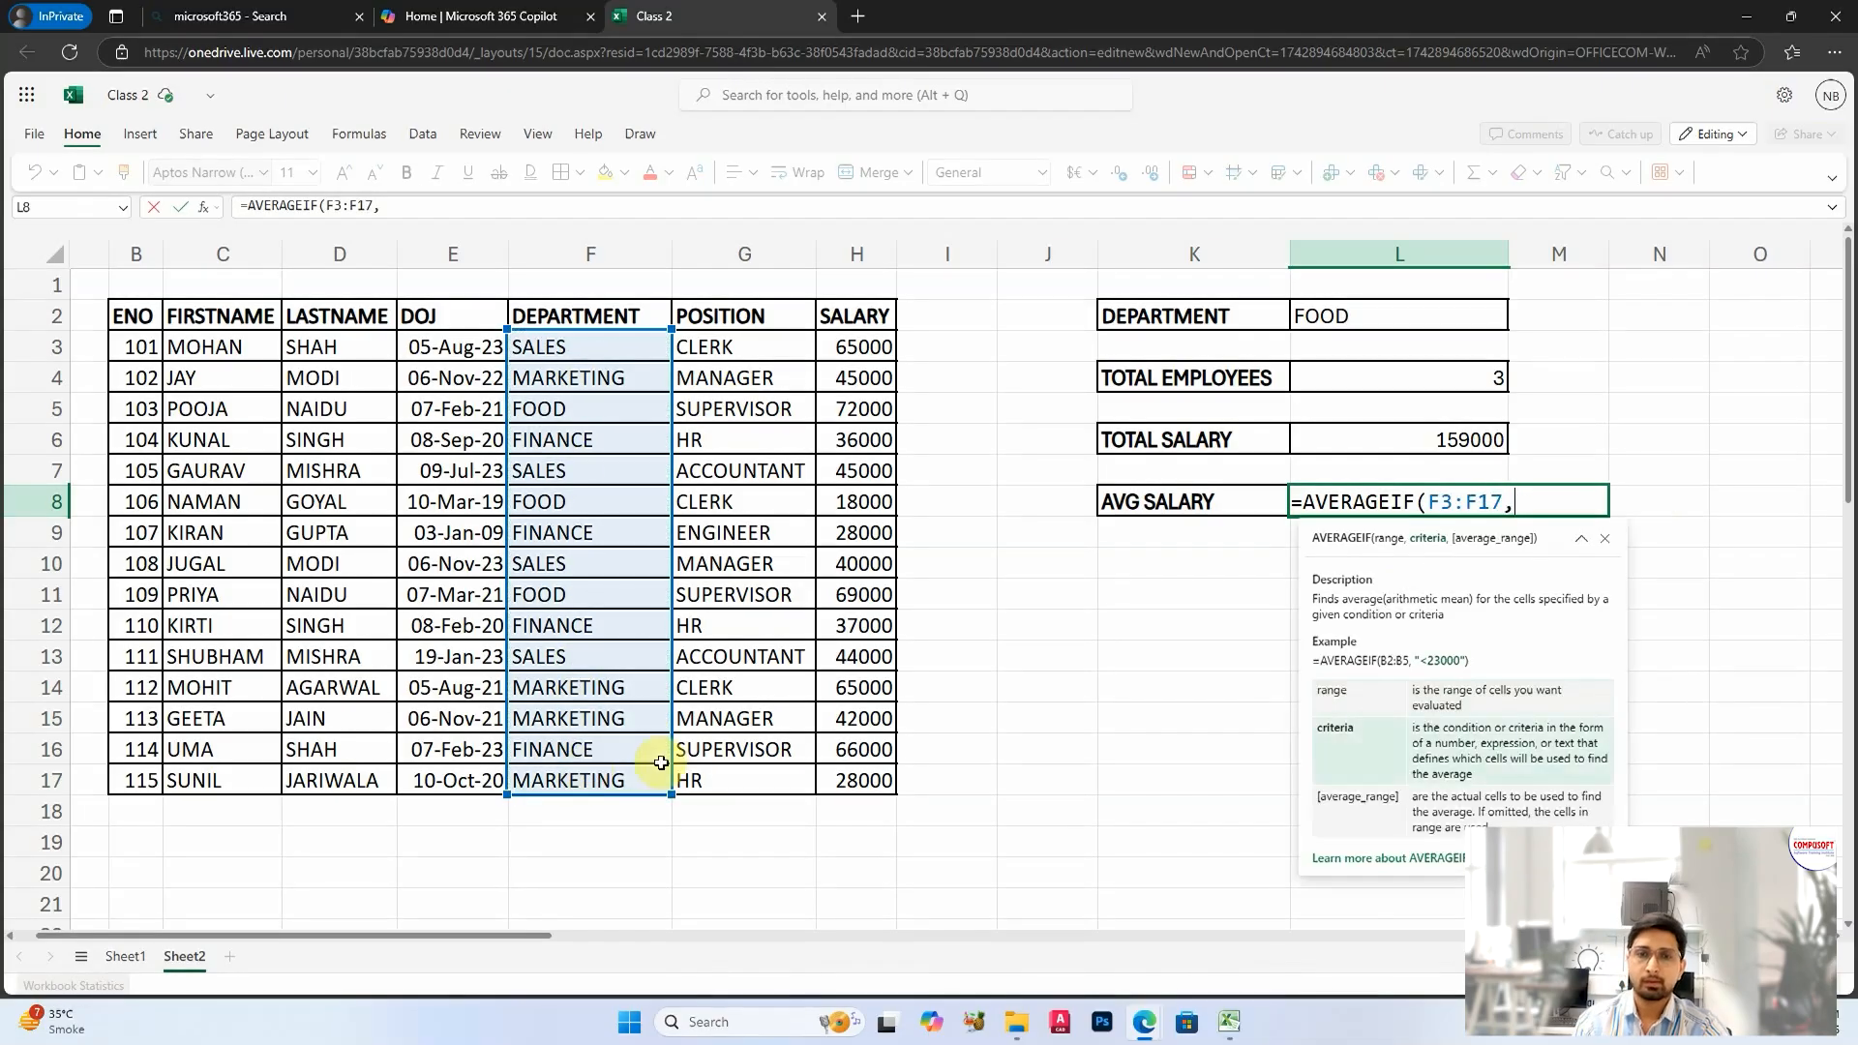
click(1391, 309)
text(,)
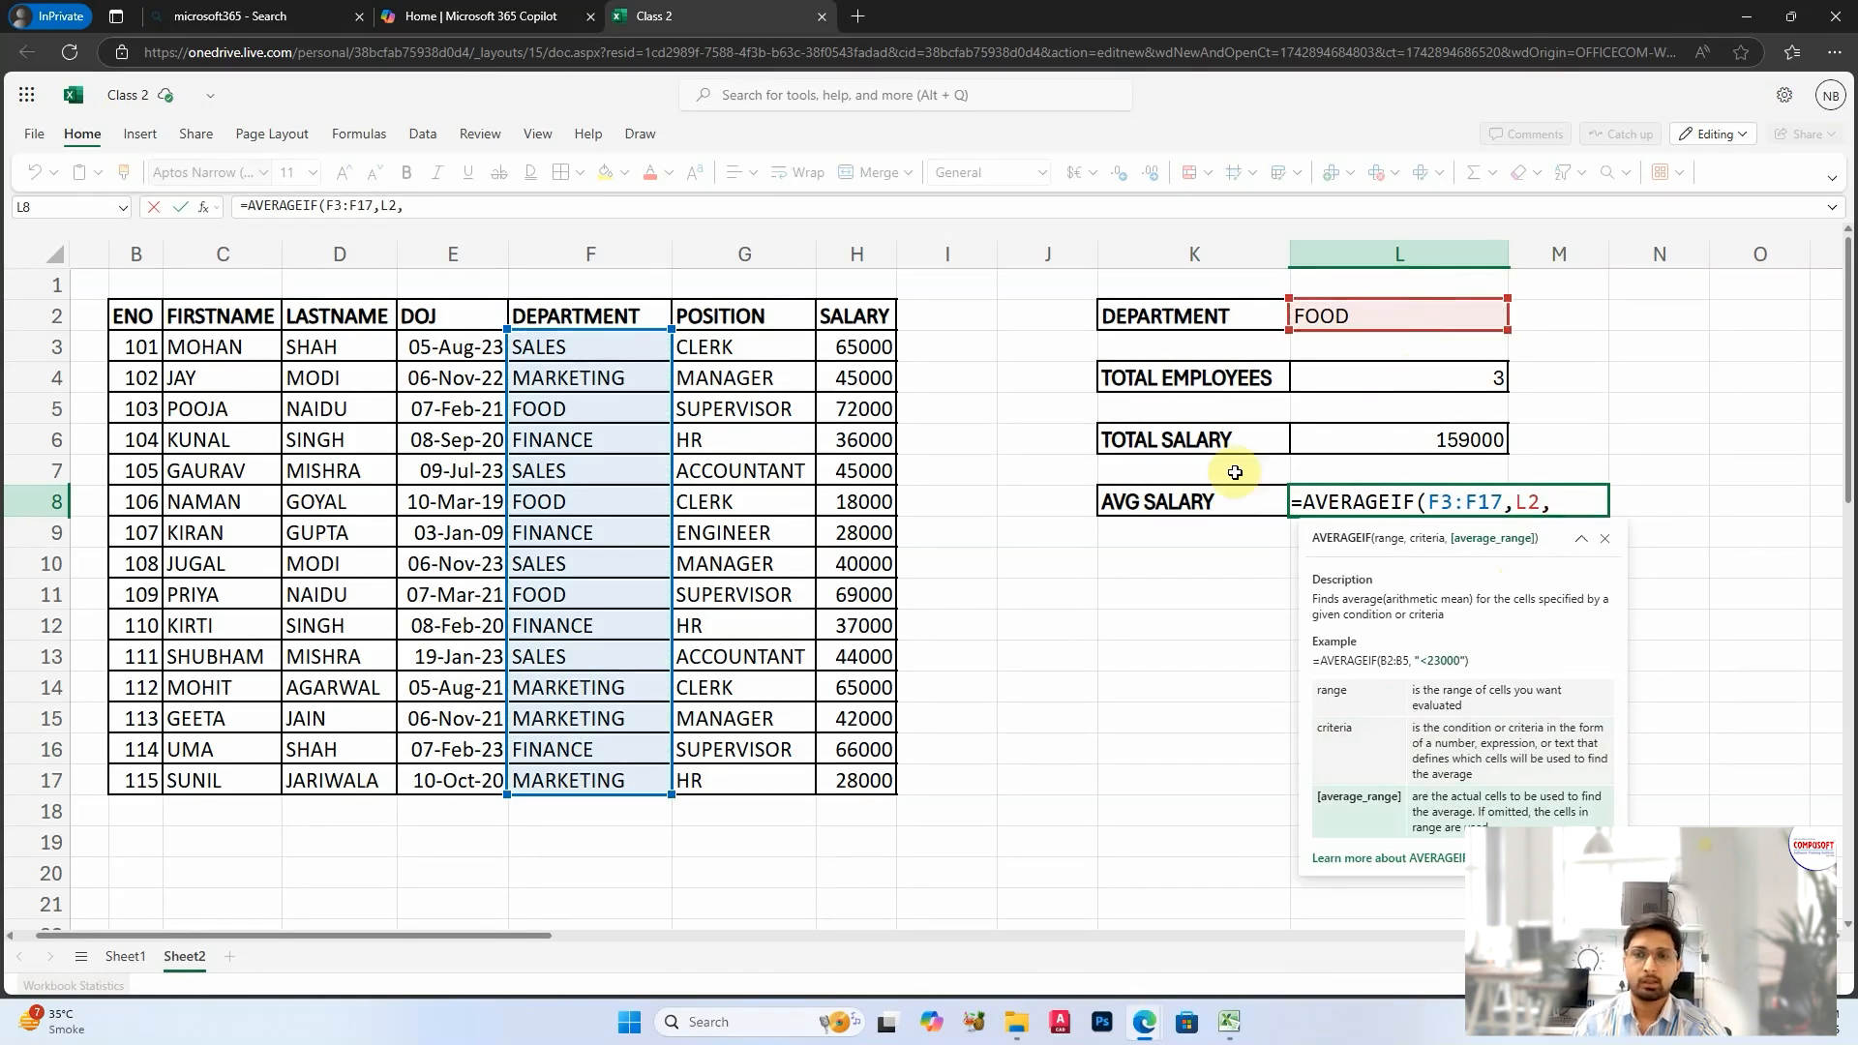
click(858, 348)
drag(857, 347, 857, 780)
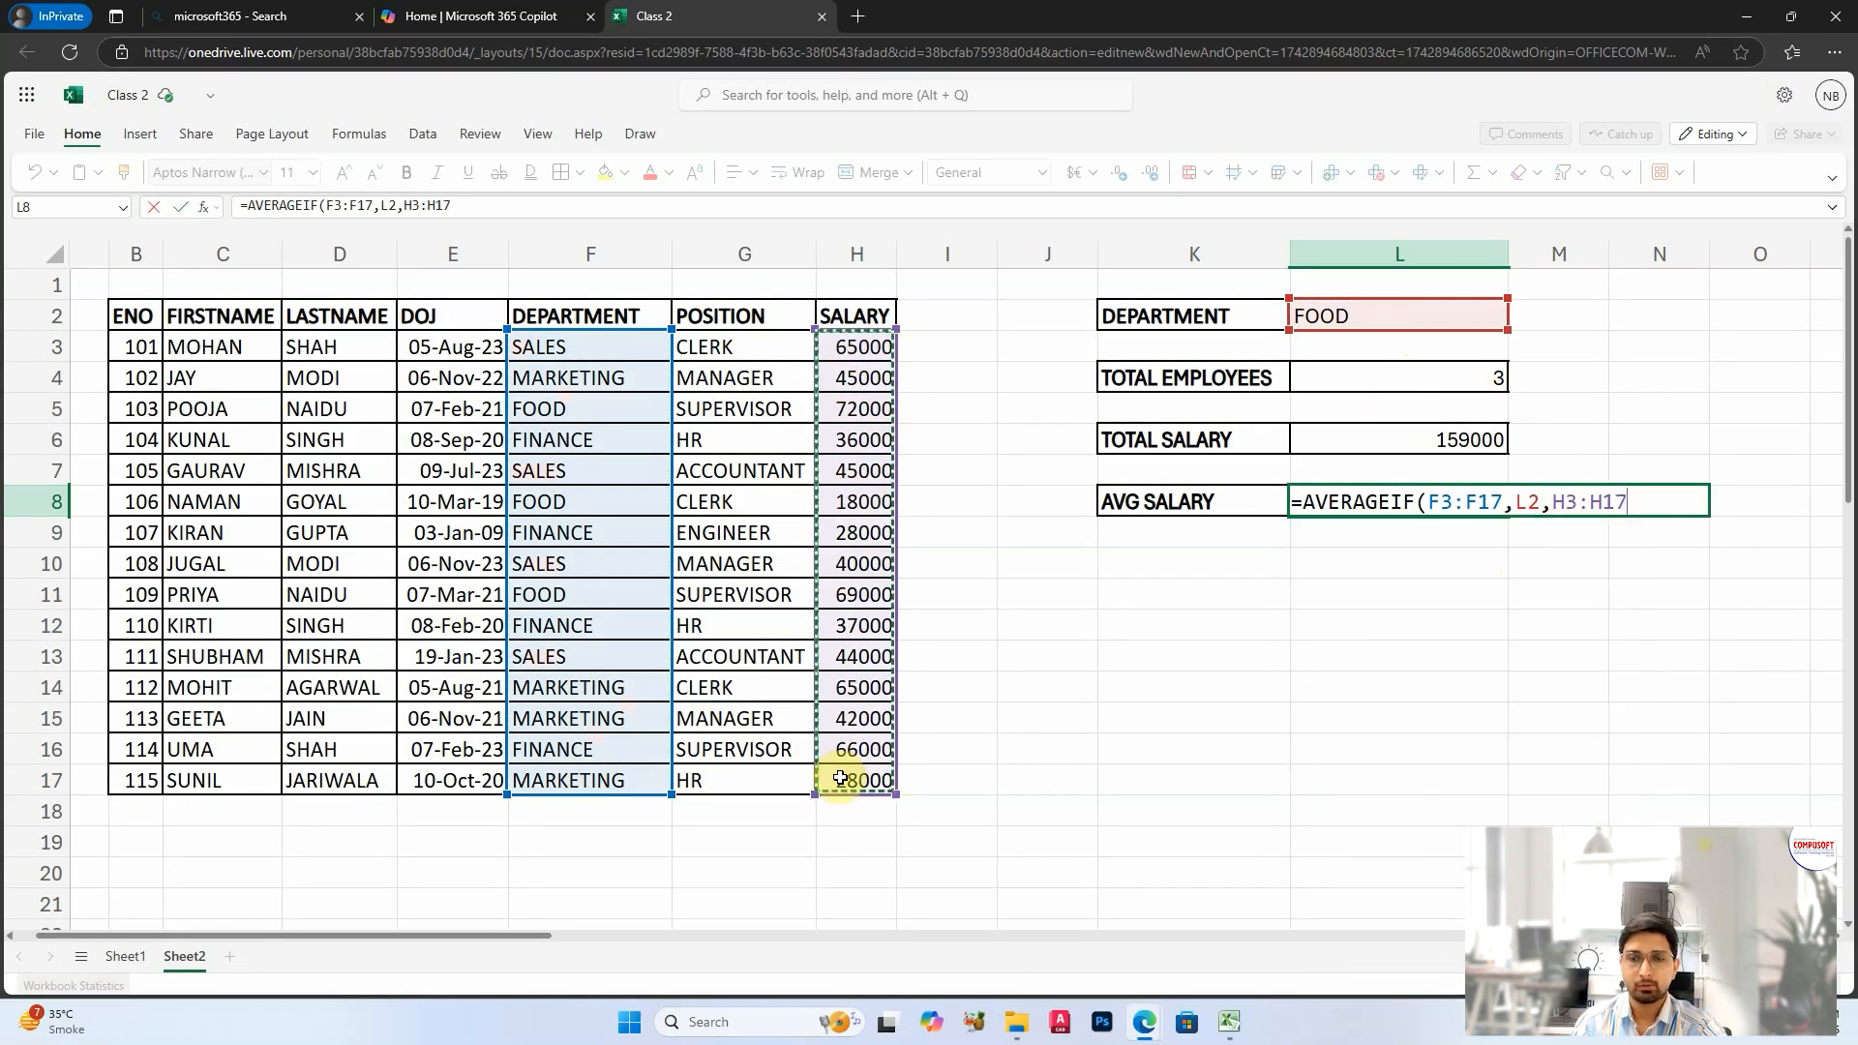
text())
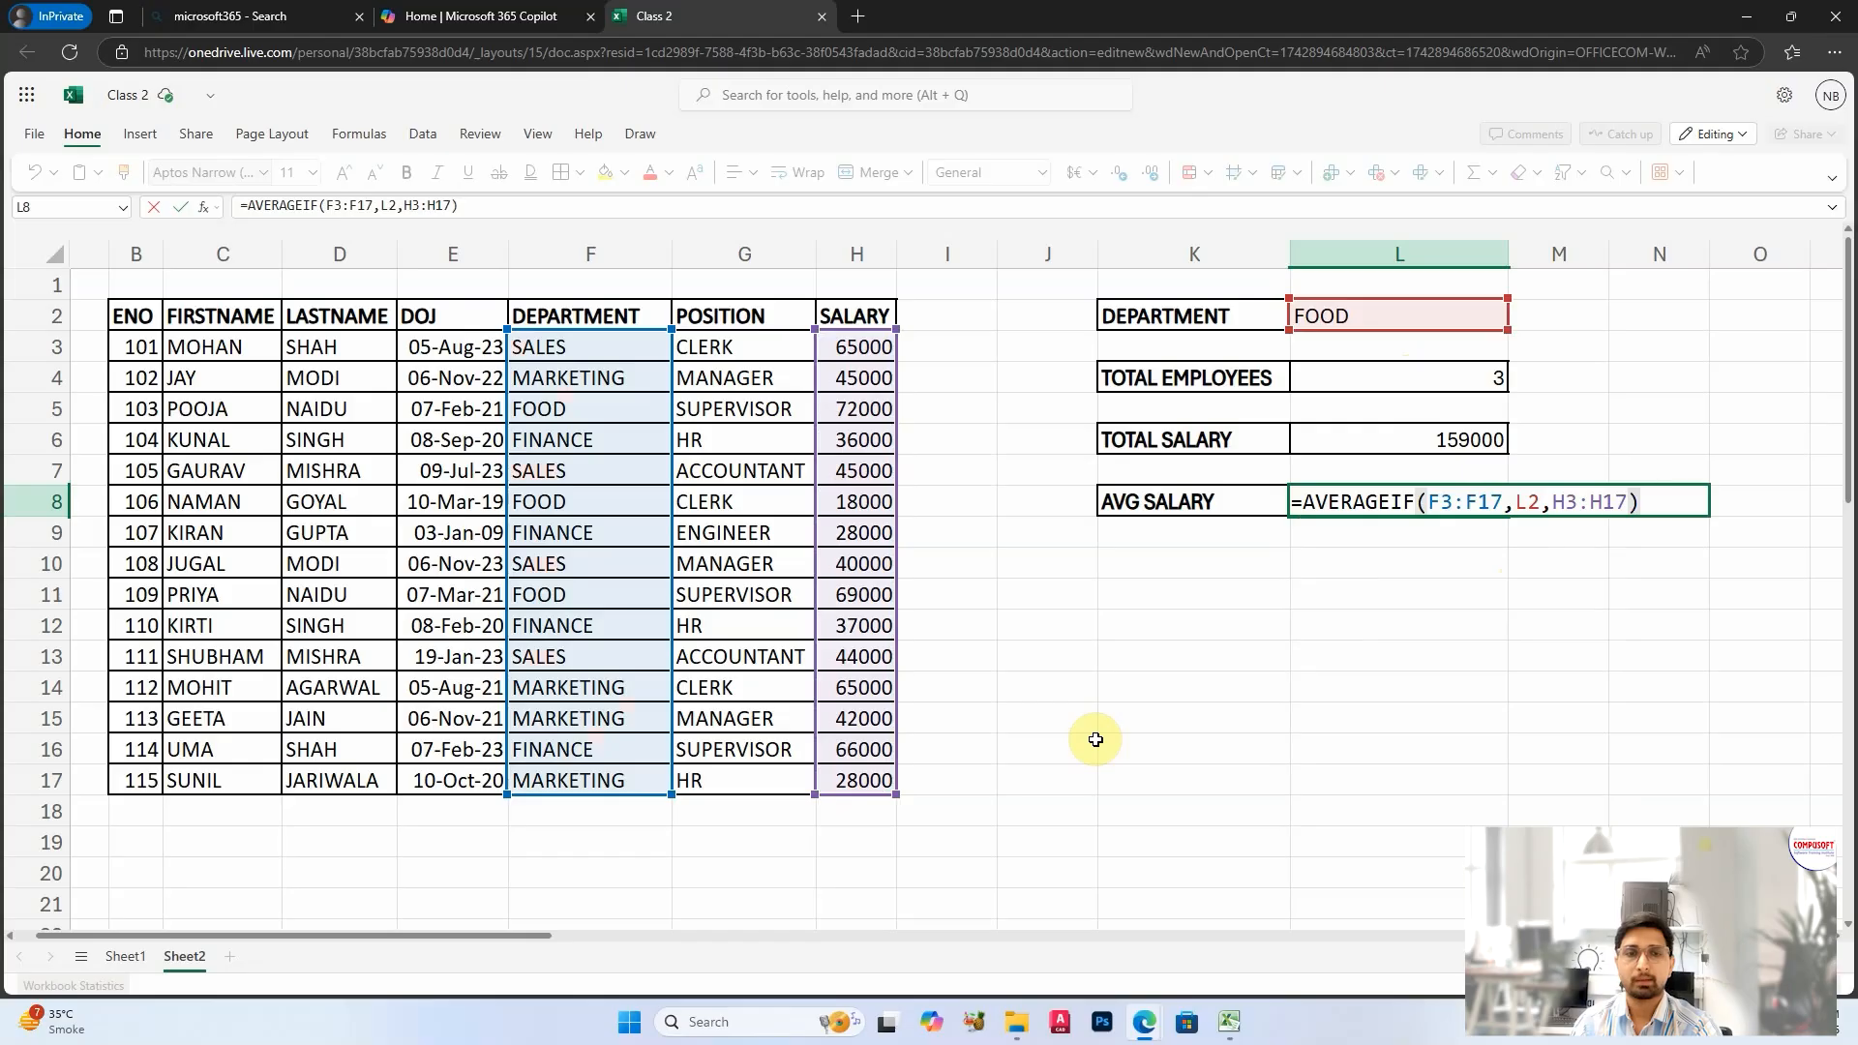
key(Return)
click(1348, 600)
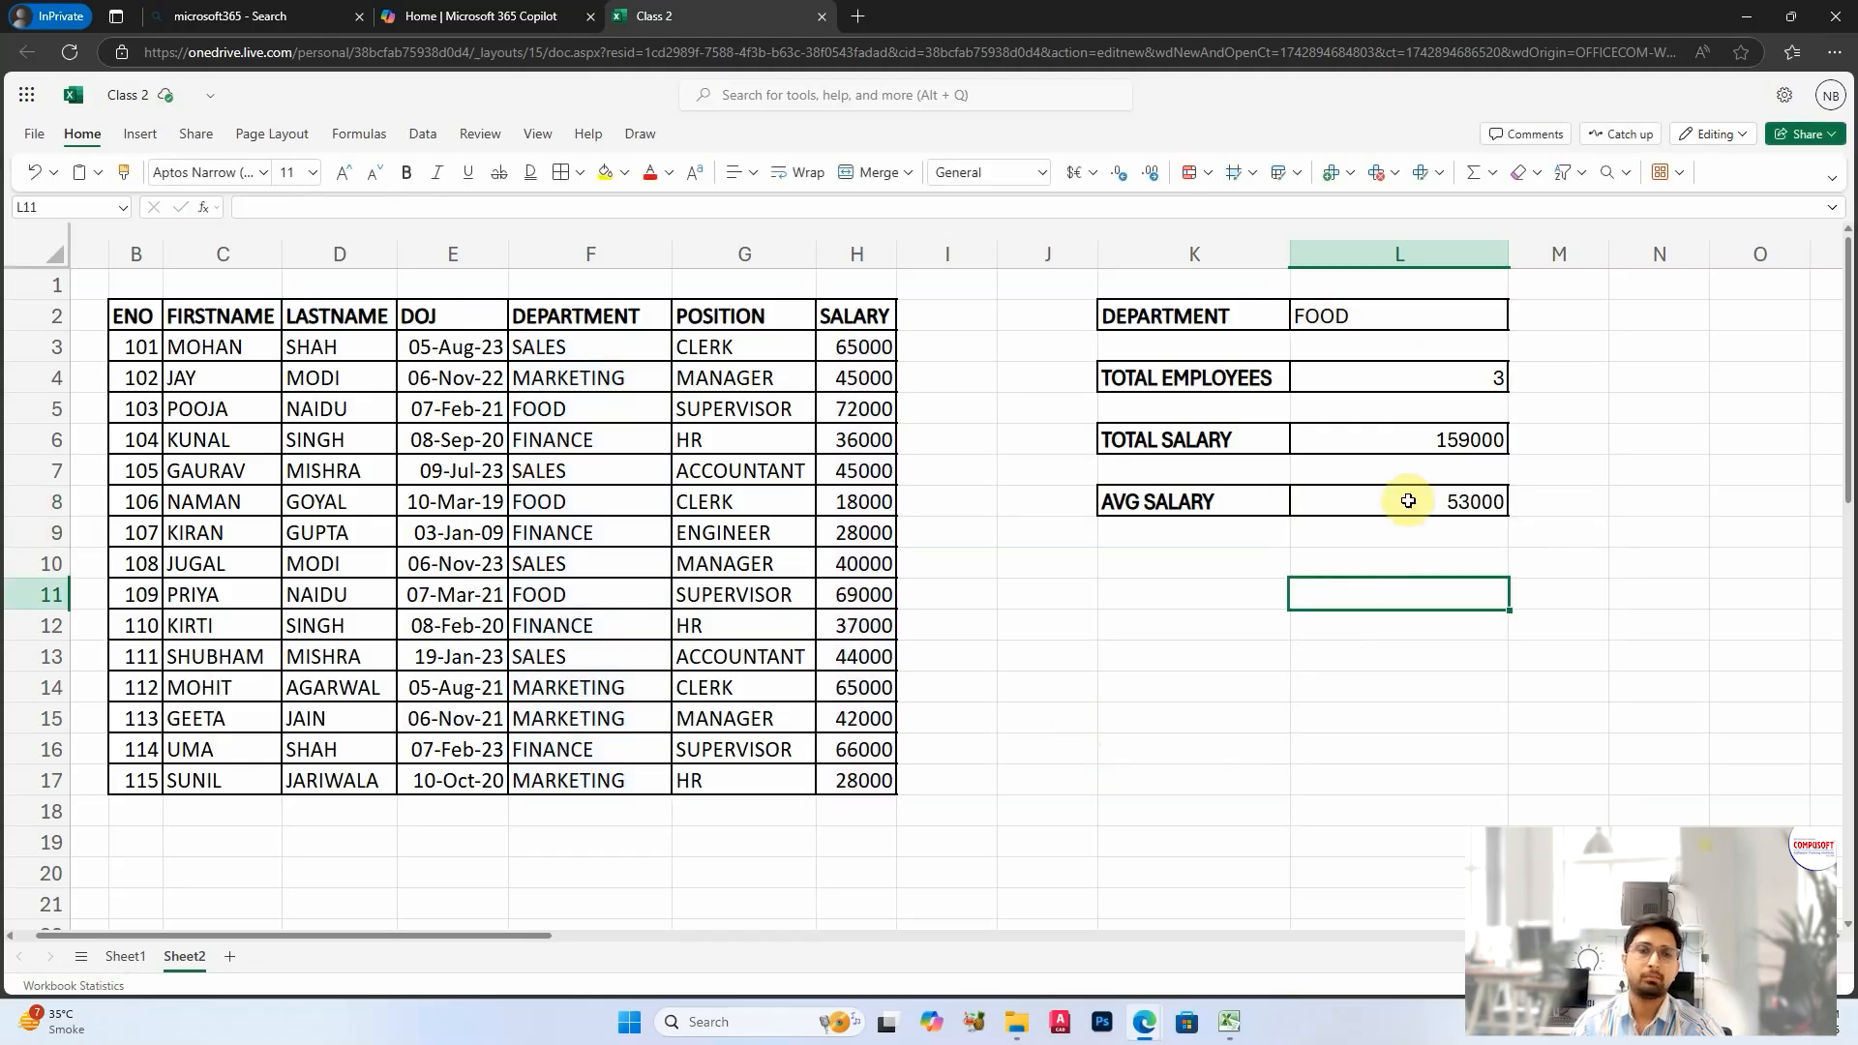
Step: Review the employee count, total salary and average salary formulas in L4, L6 and L8
click(1271, 586)
drag(1224, 380, 1386, 488)
click(1385, 484)
click(1381, 376)
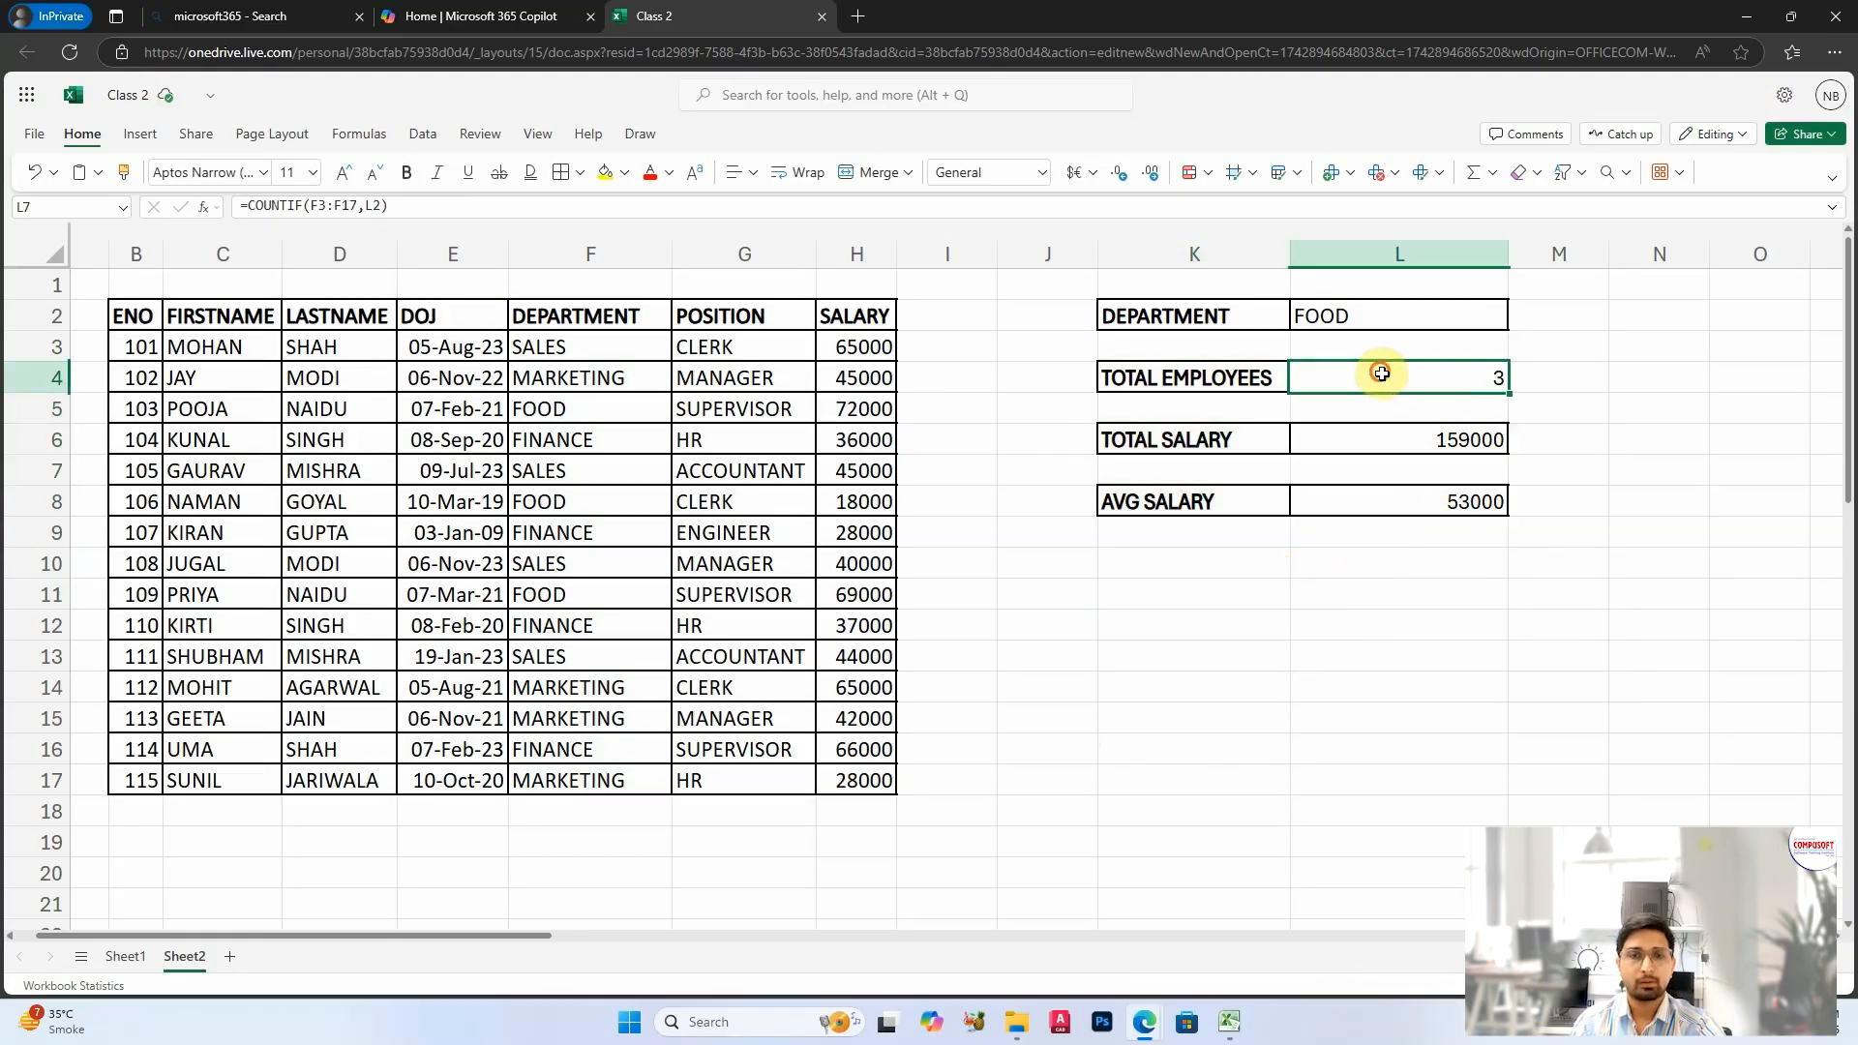
click(1428, 439)
click(1456, 499)
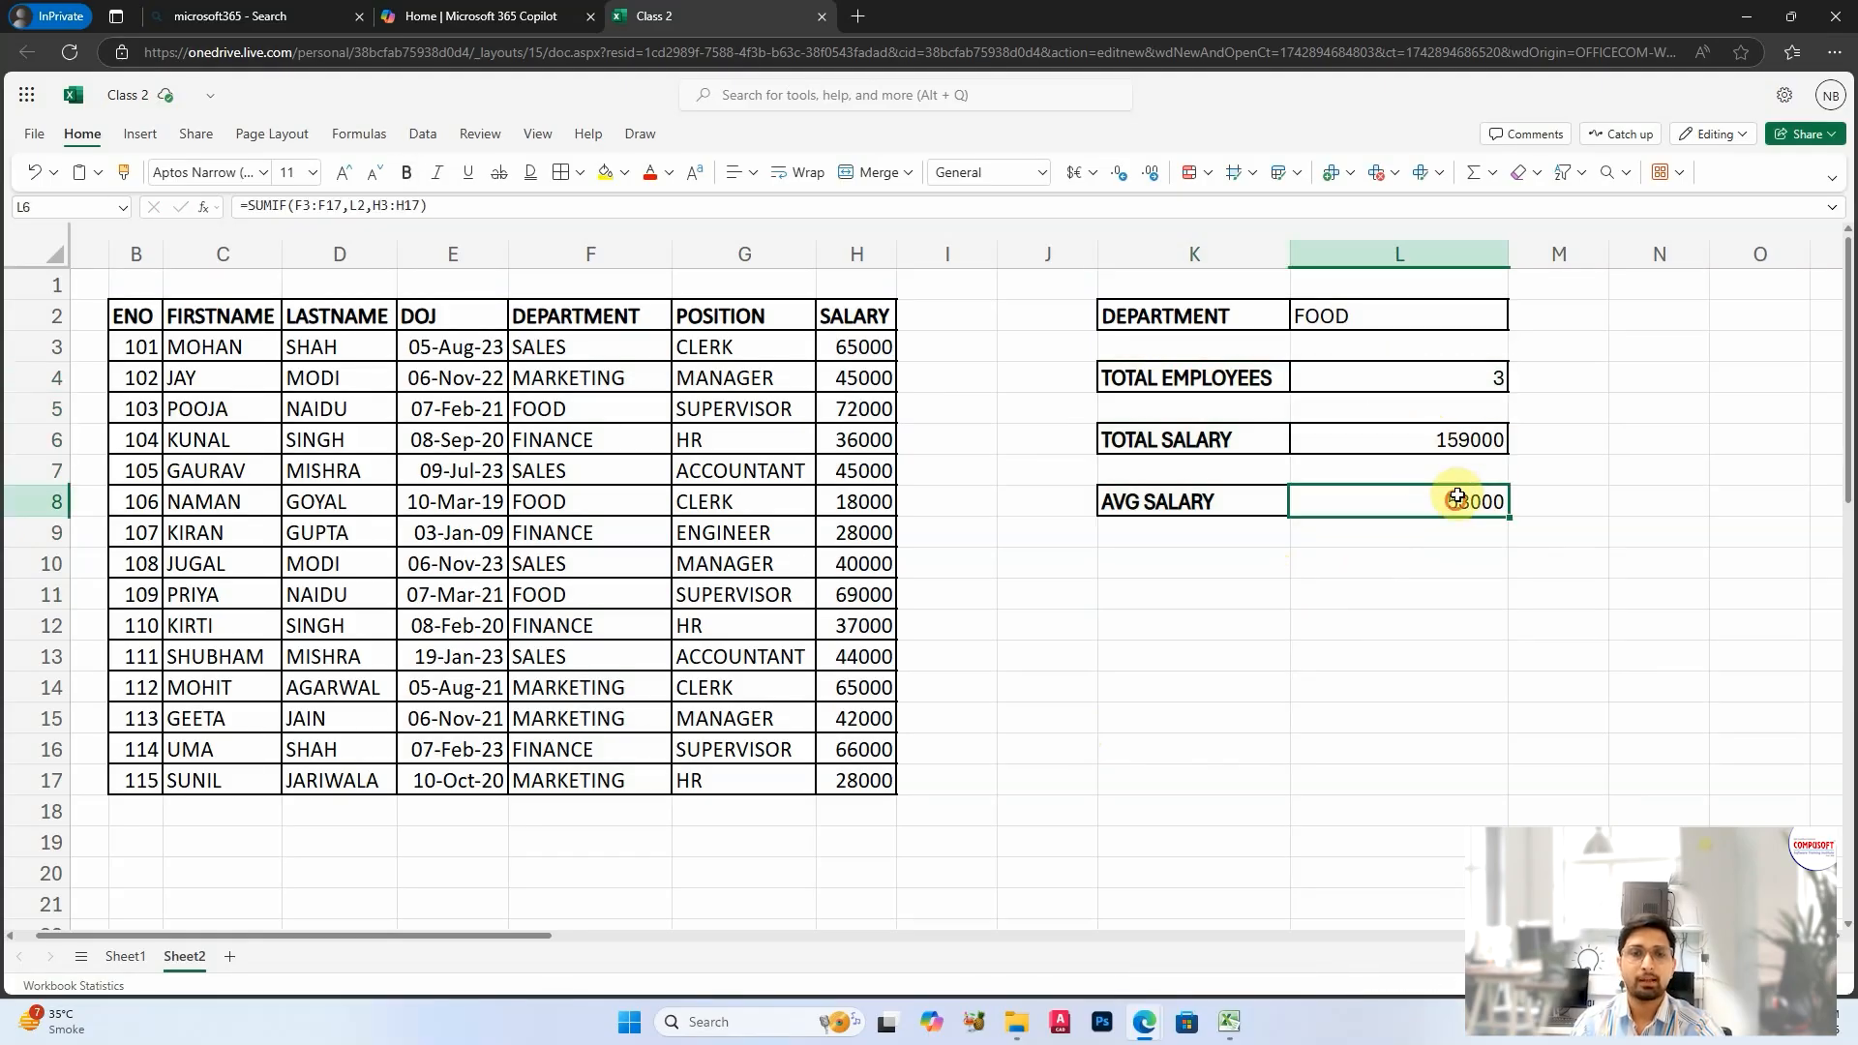
click(1364, 606)
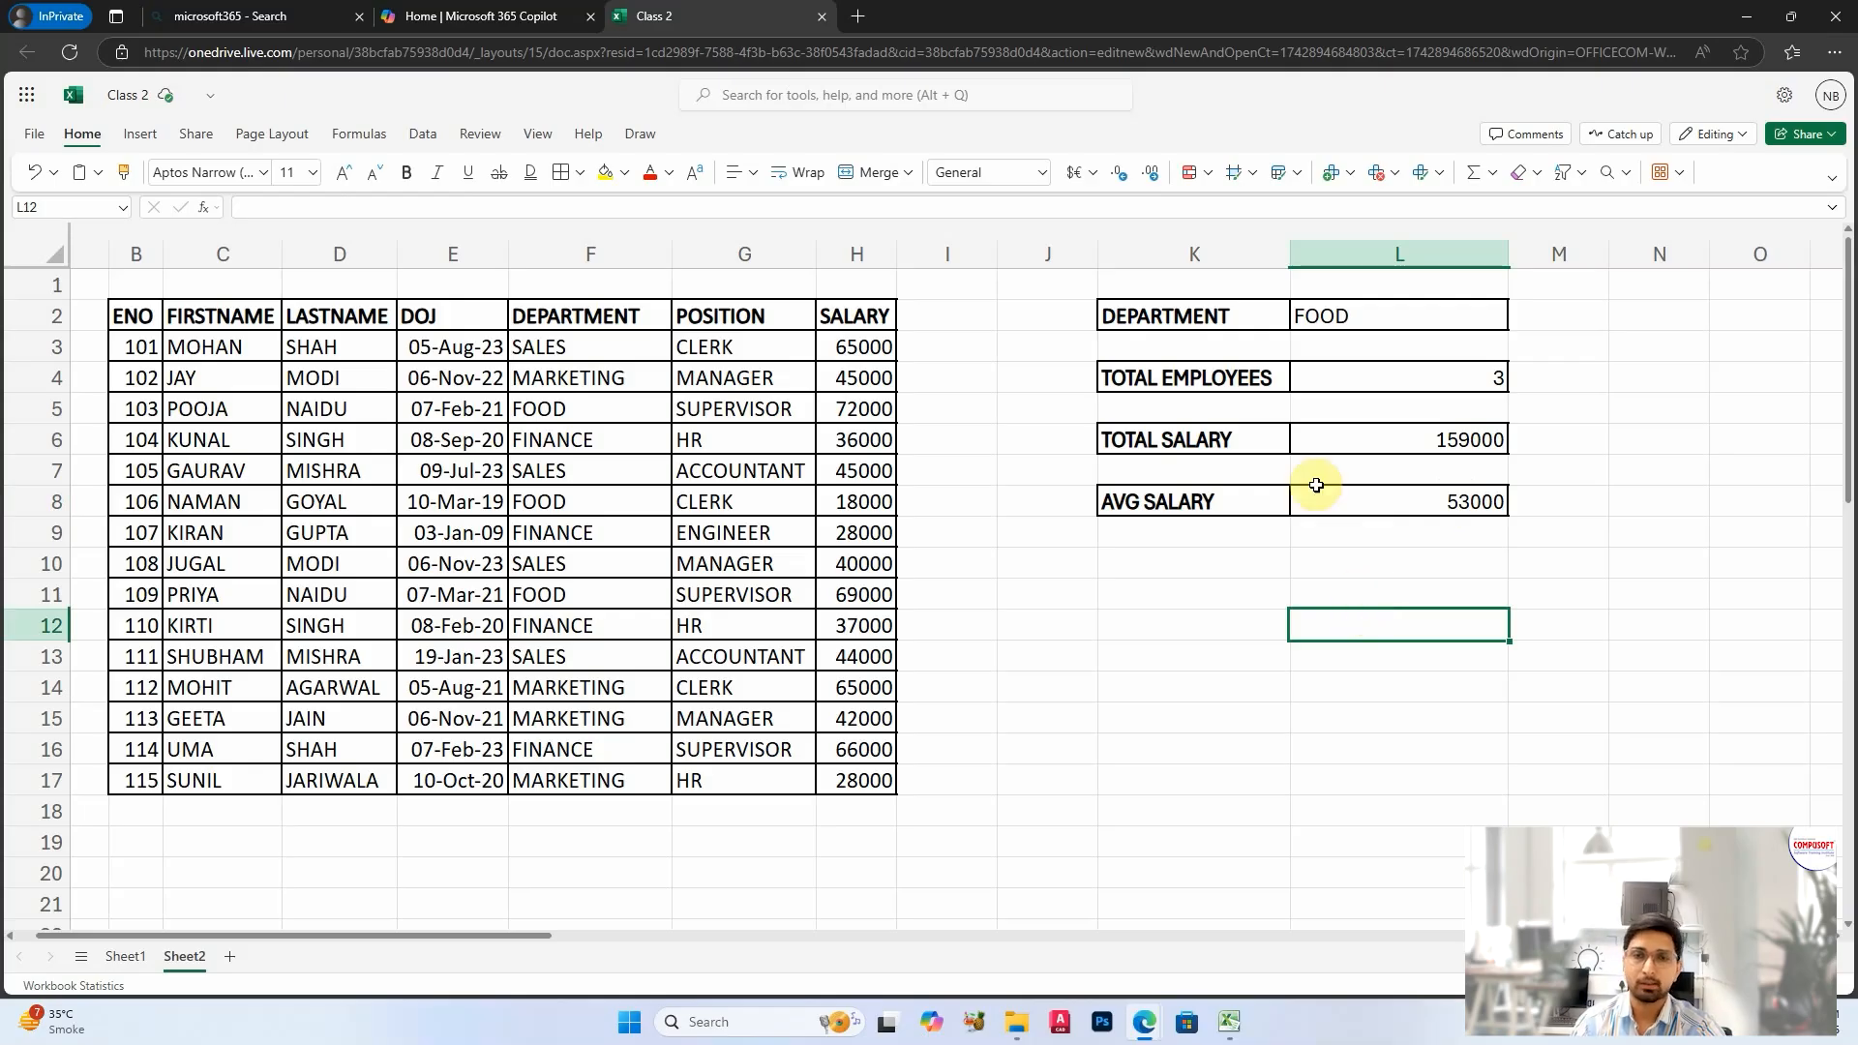
Step: Copy the summary block K2:L8 and paste it starting at K11
drag(1191, 304, 1386, 503)
key(ctrl+c)
click(1200, 599)
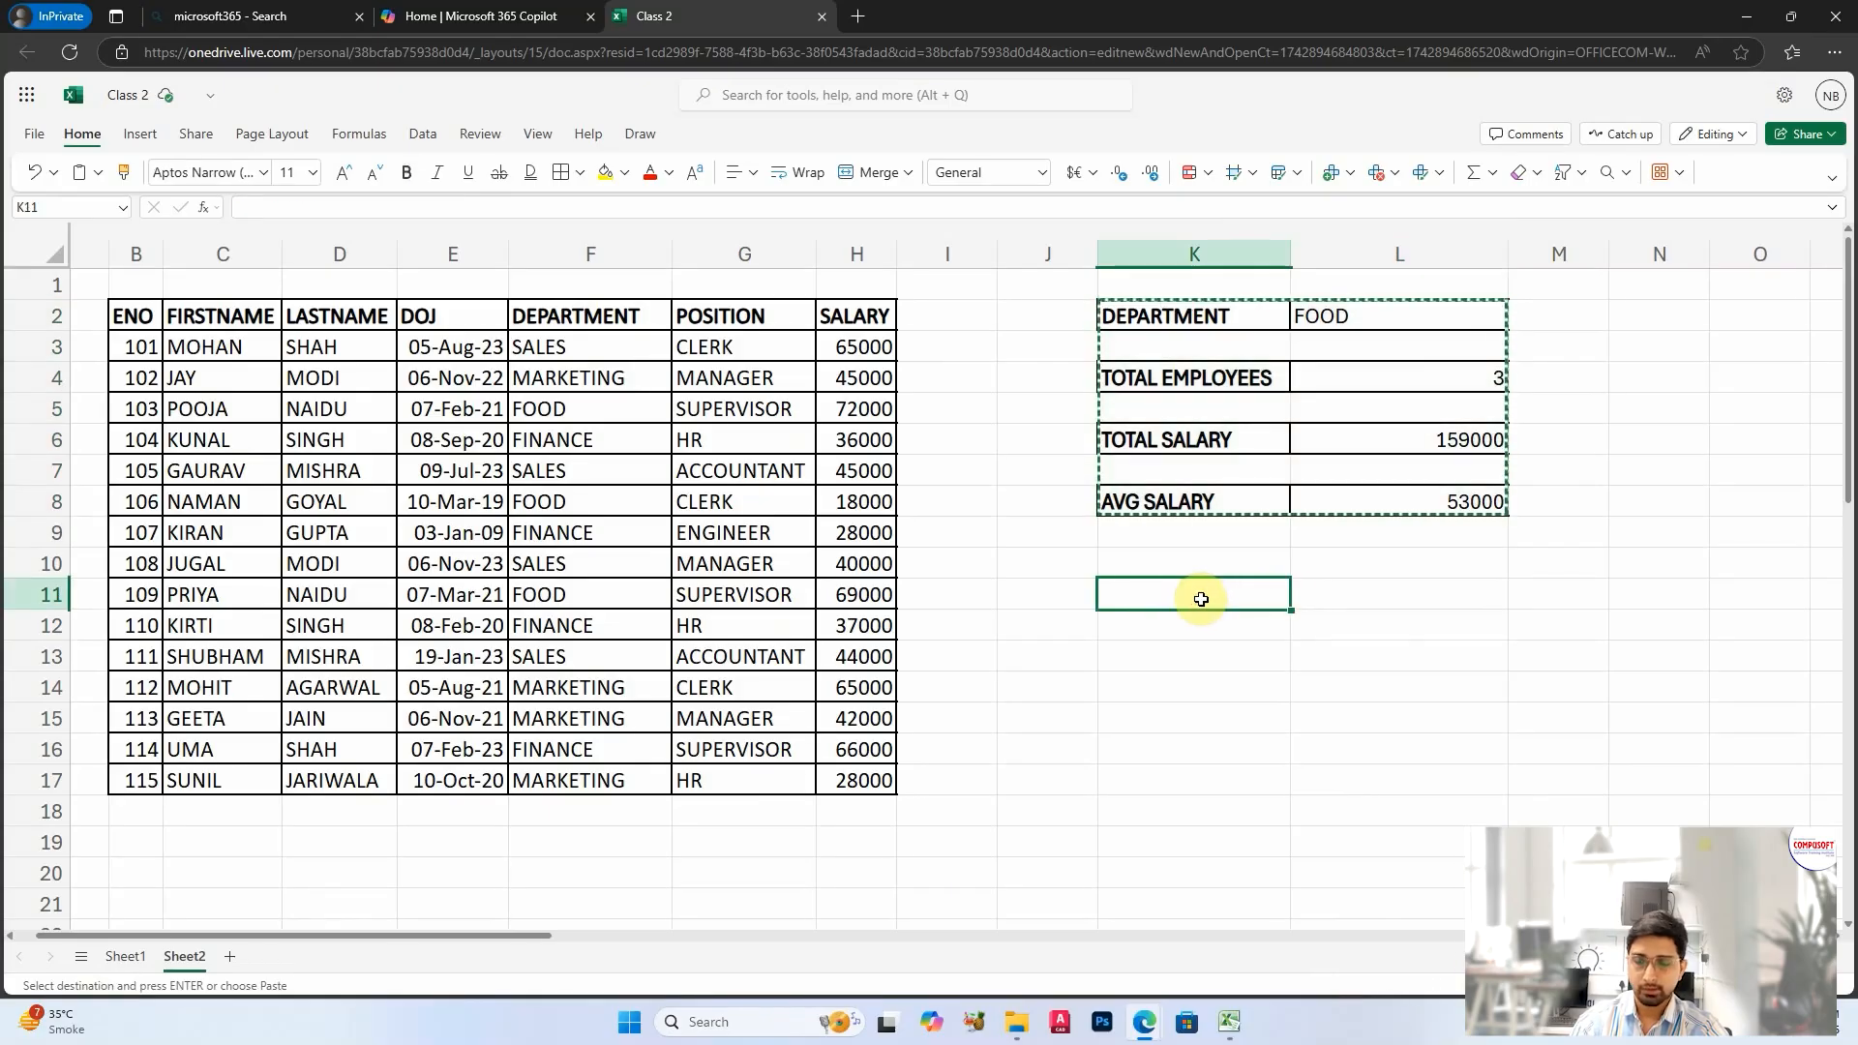
key(ctrl+v)
click(1234, 683)
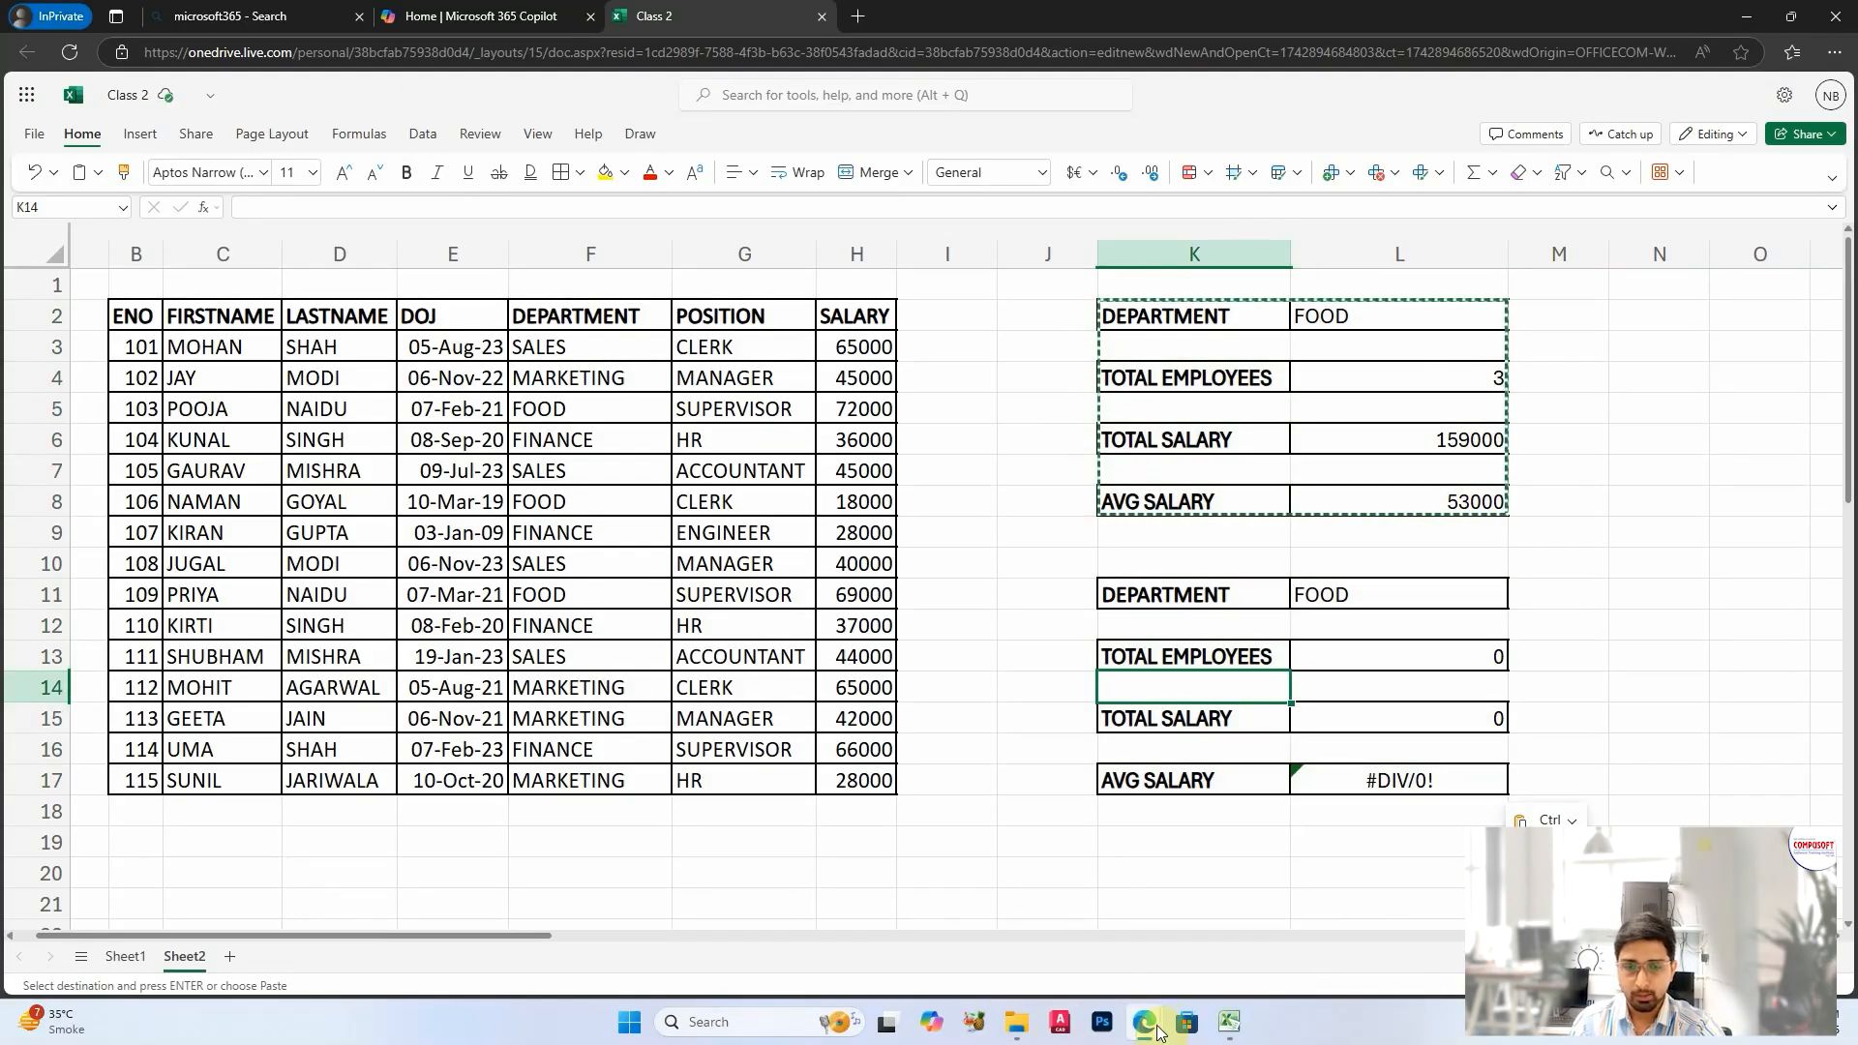
Step: Check the list of Excel functions on the presentation slide and return to the workbook
mouse_move(1146, 1026)
click(1264, 871)
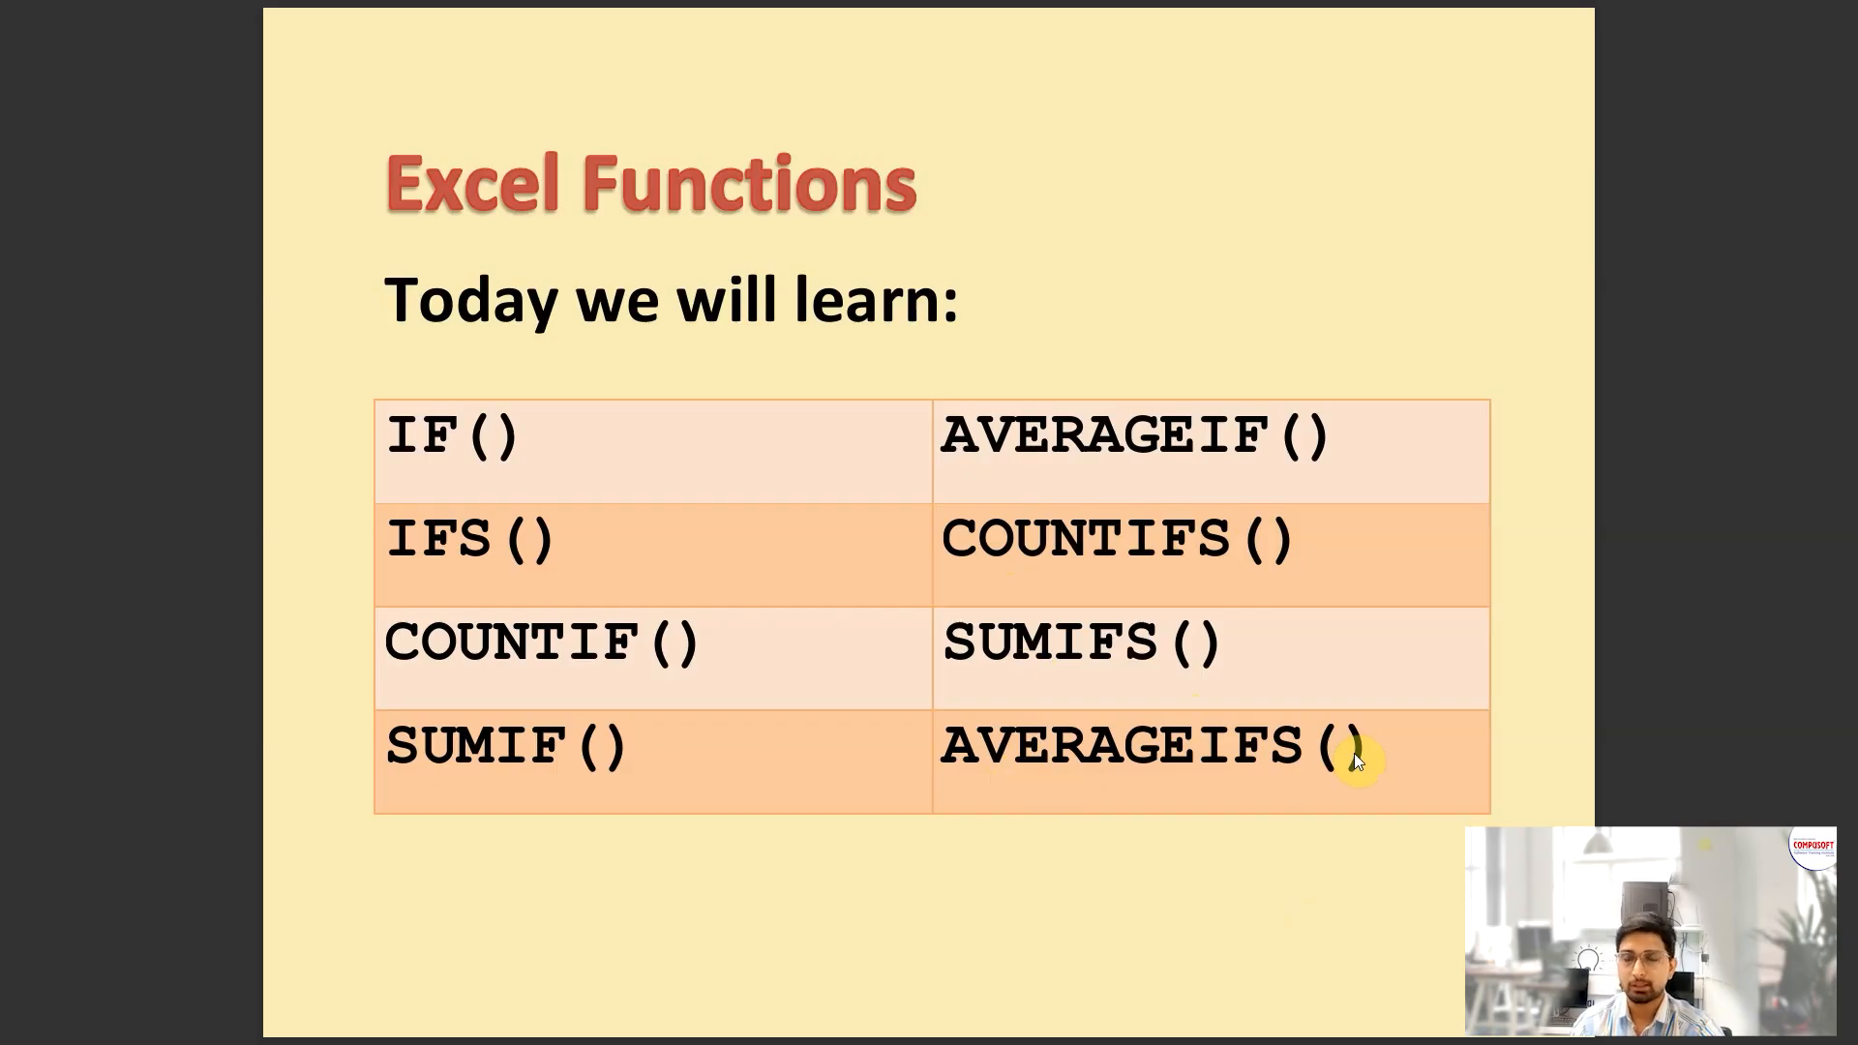
key(alt+Tab)
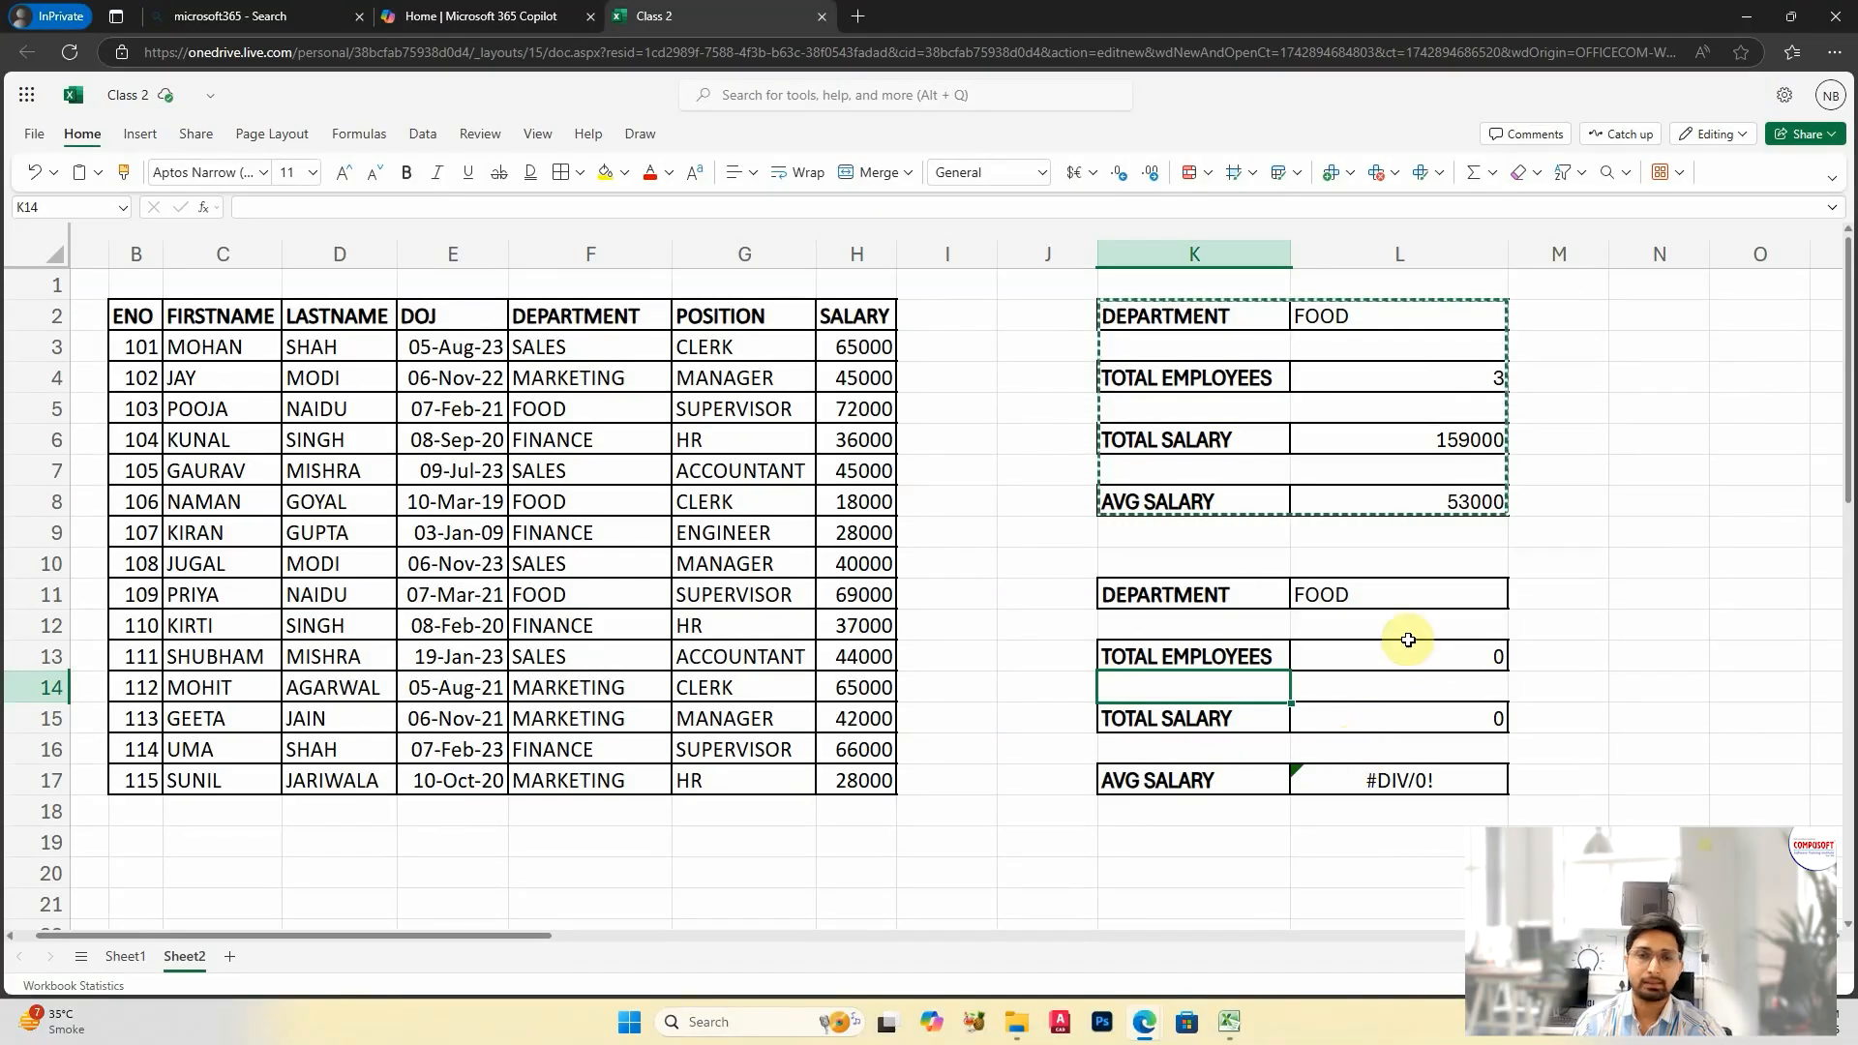
Step: Move the block K13:L17 down two rows so that it starts at K15
click(1183, 625)
drag(1189, 656, 1306, 780)
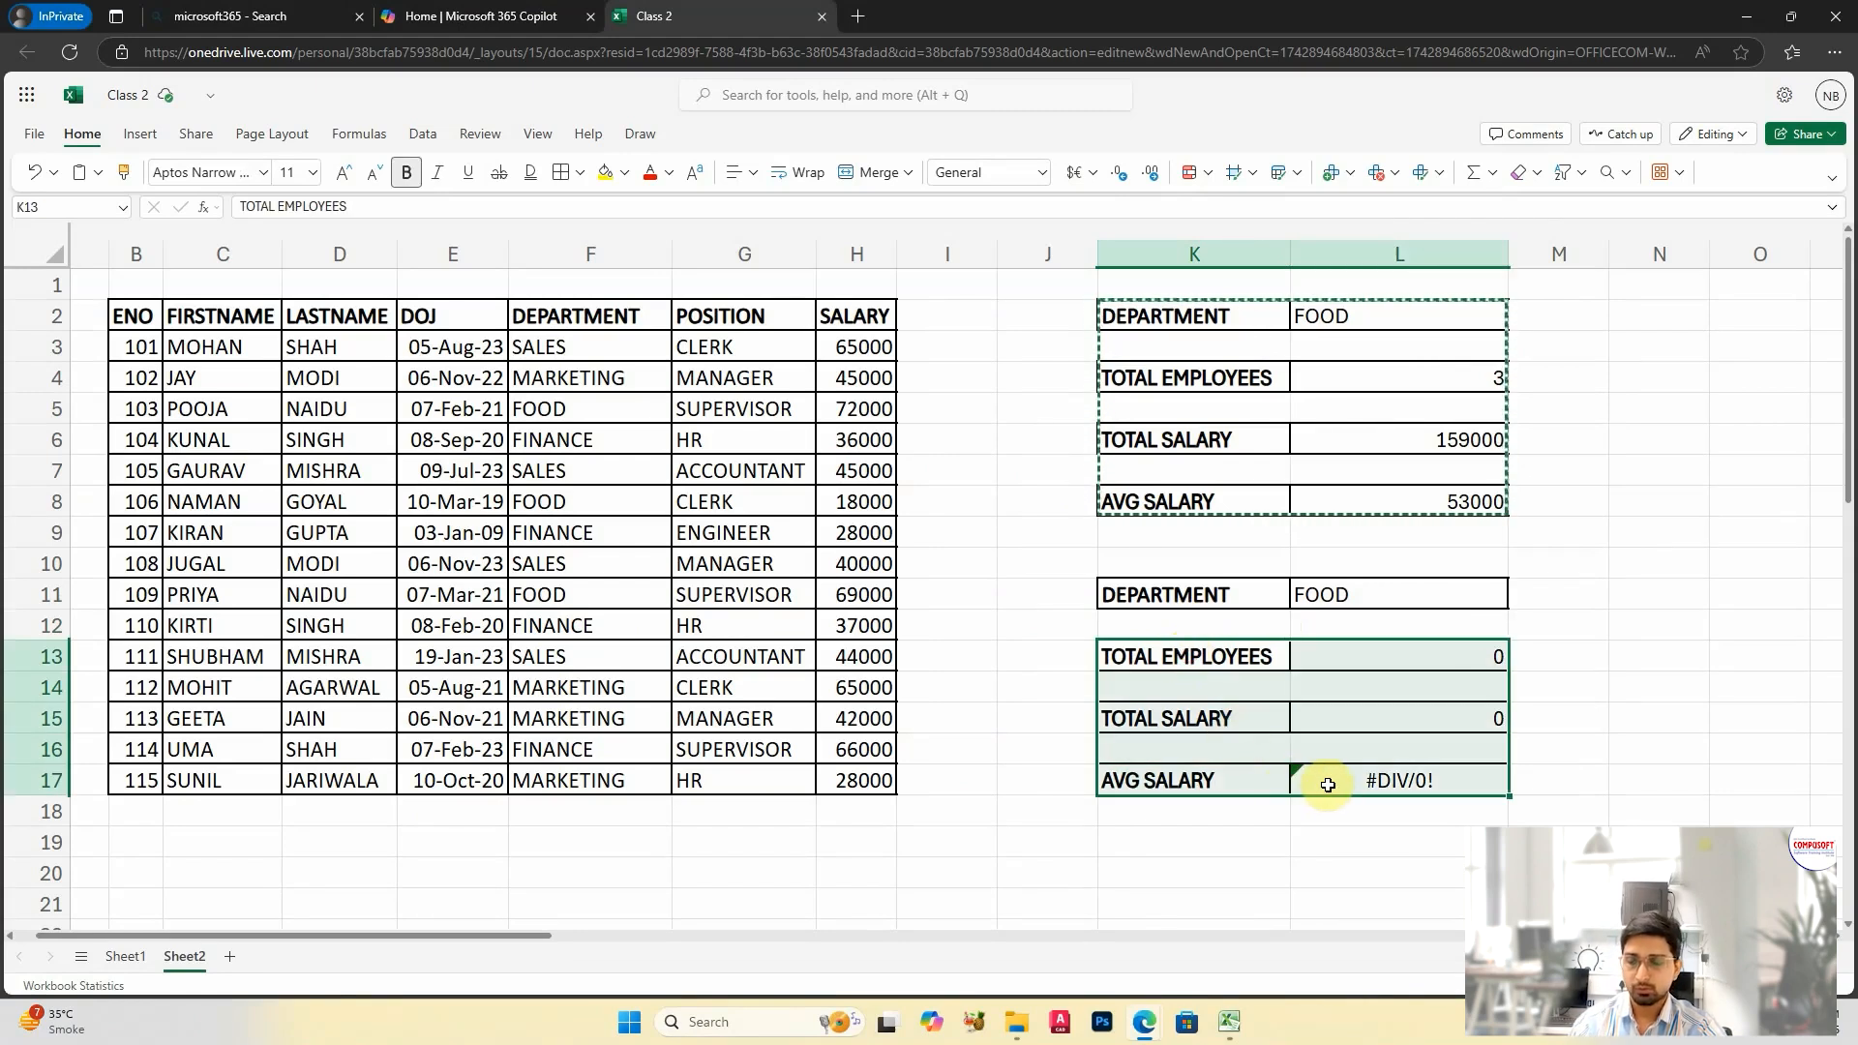
key(ctrl+c)
click(1192, 718)
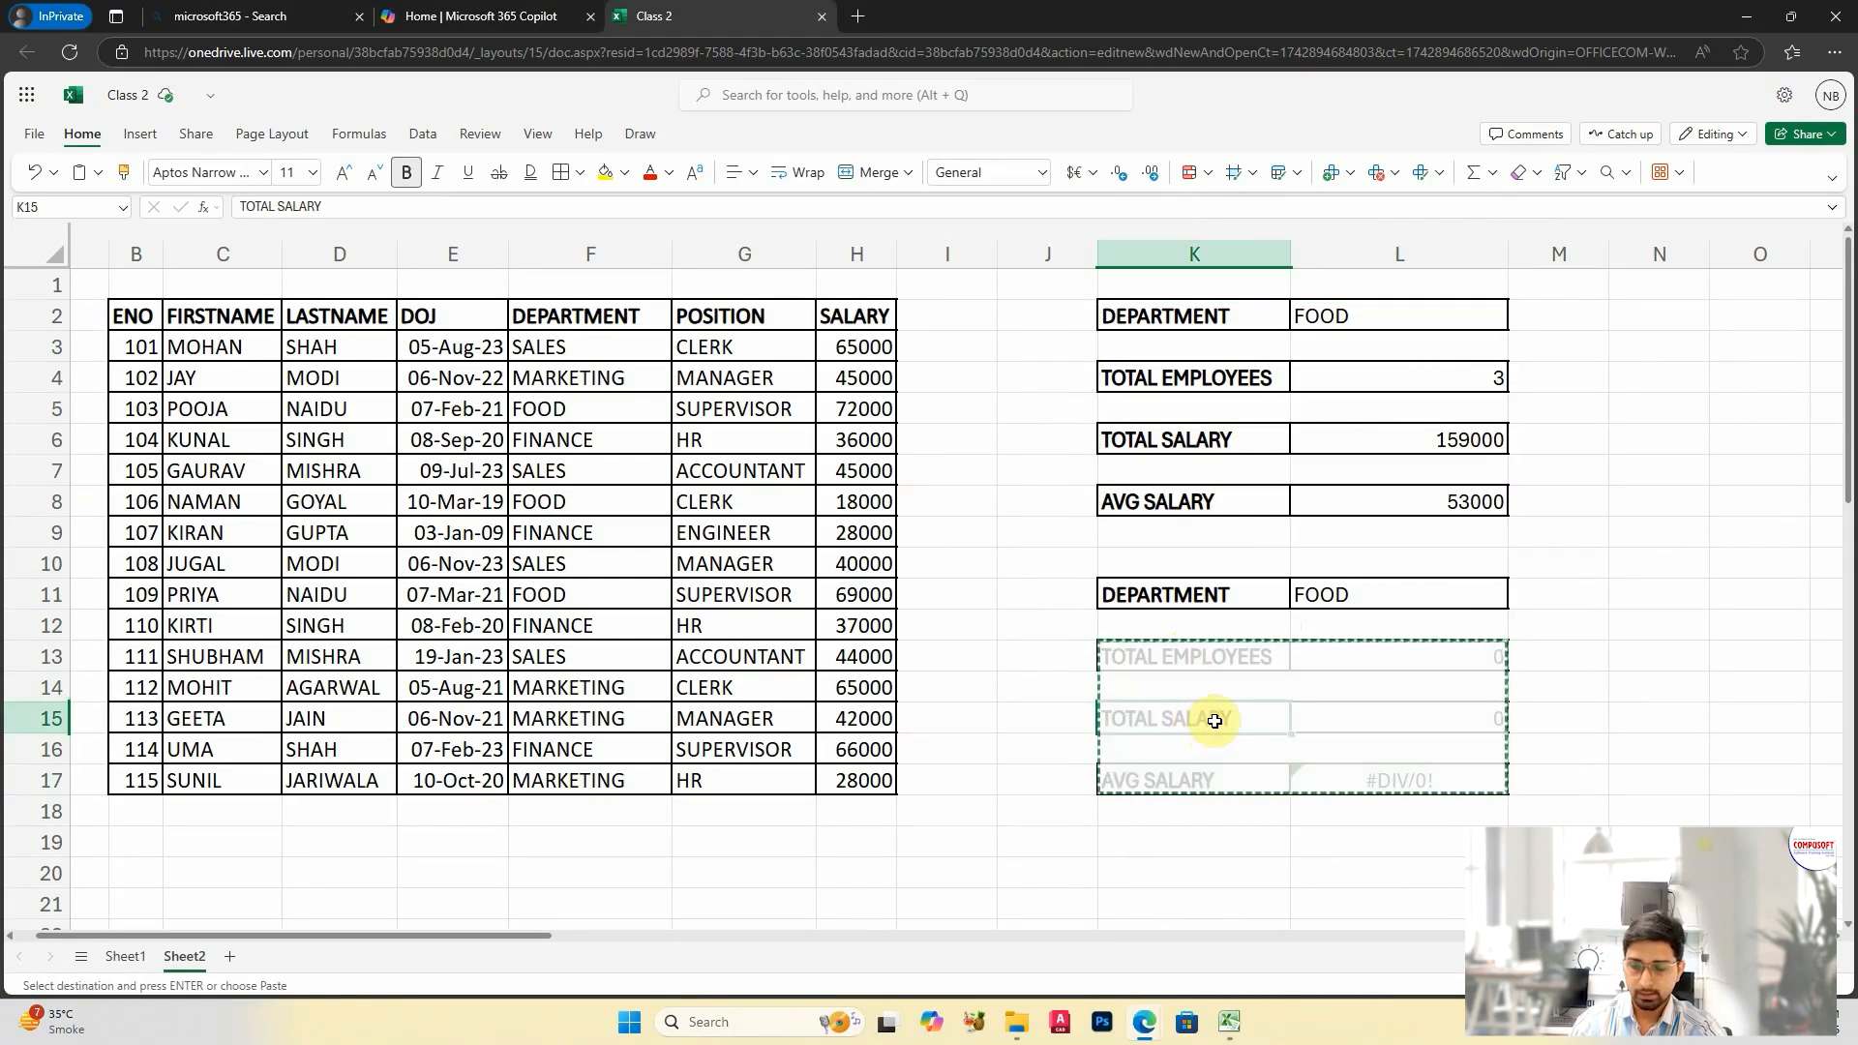
key(ctrl+v)
Step: Add borders to K13:L13 and copy the POSITION header from G2 into K13
drag(1226, 659, 1363, 665)
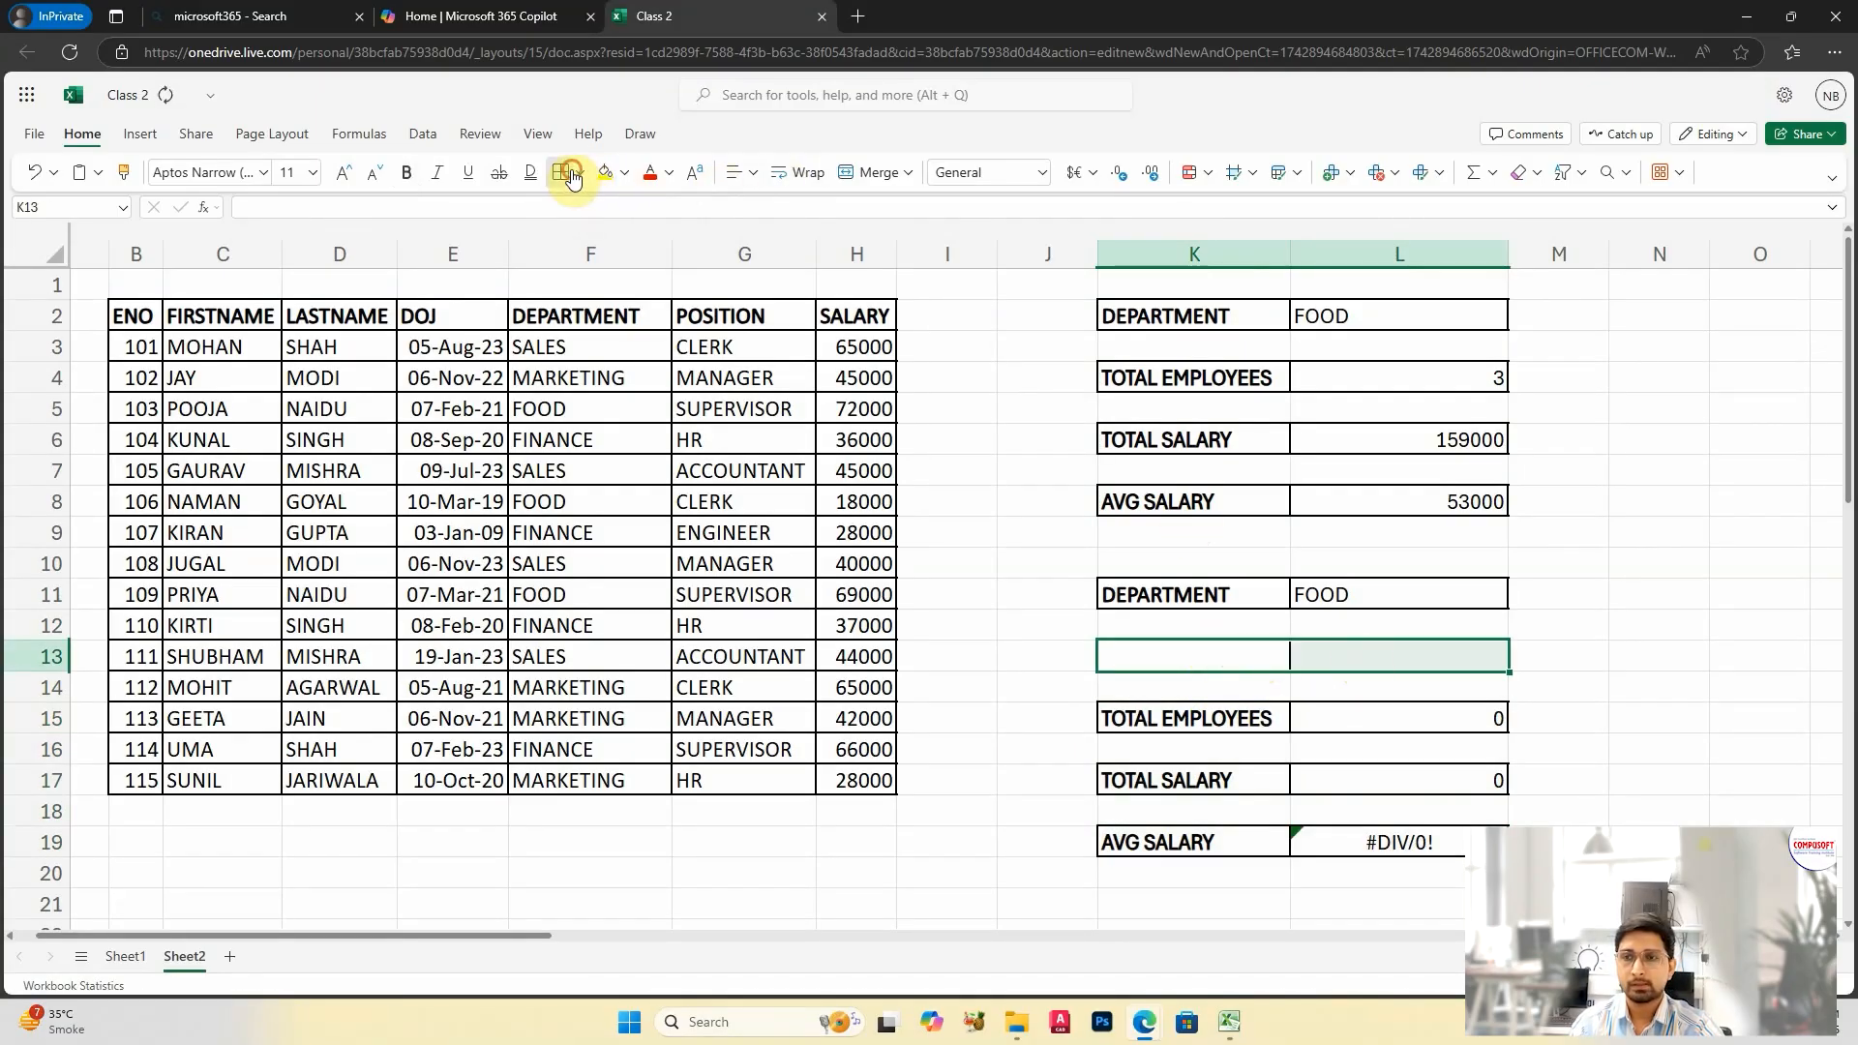
click(713, 317)
key(ctrl+c)
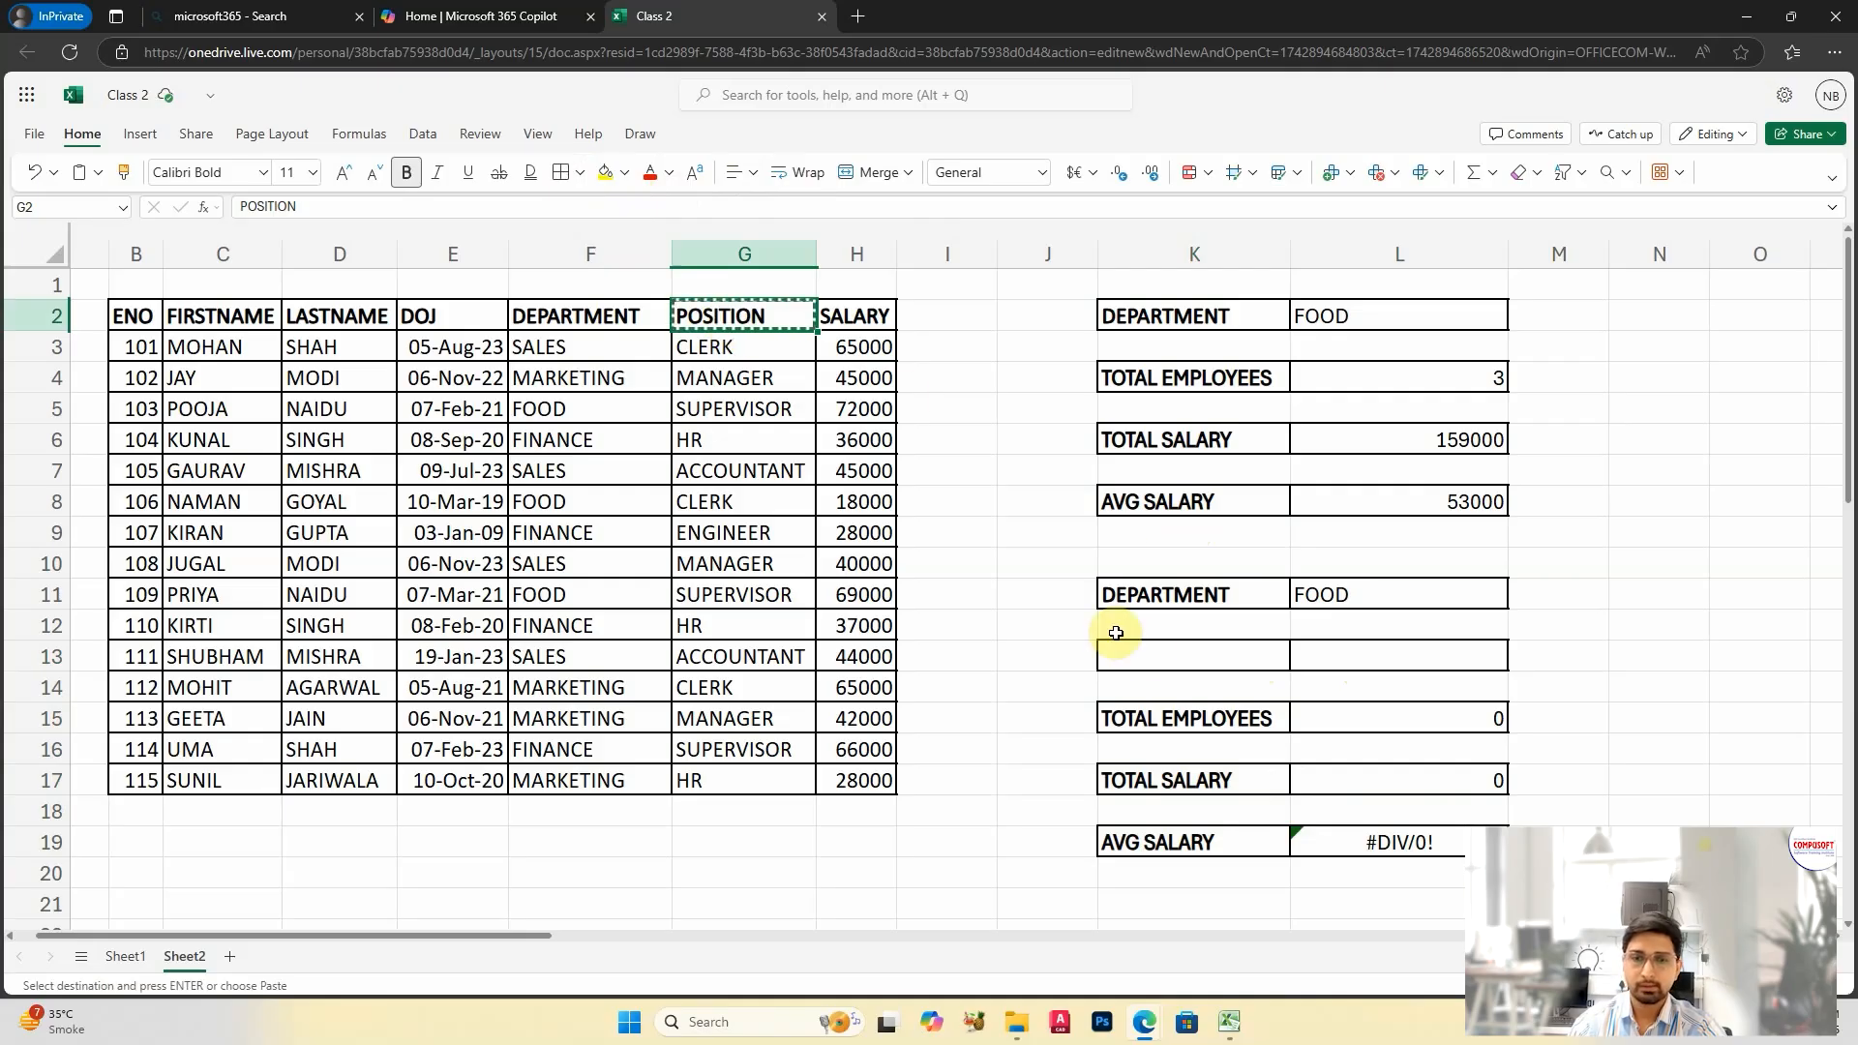
click(1148, 651)
key(ctrl+v)
click(1456, 657)
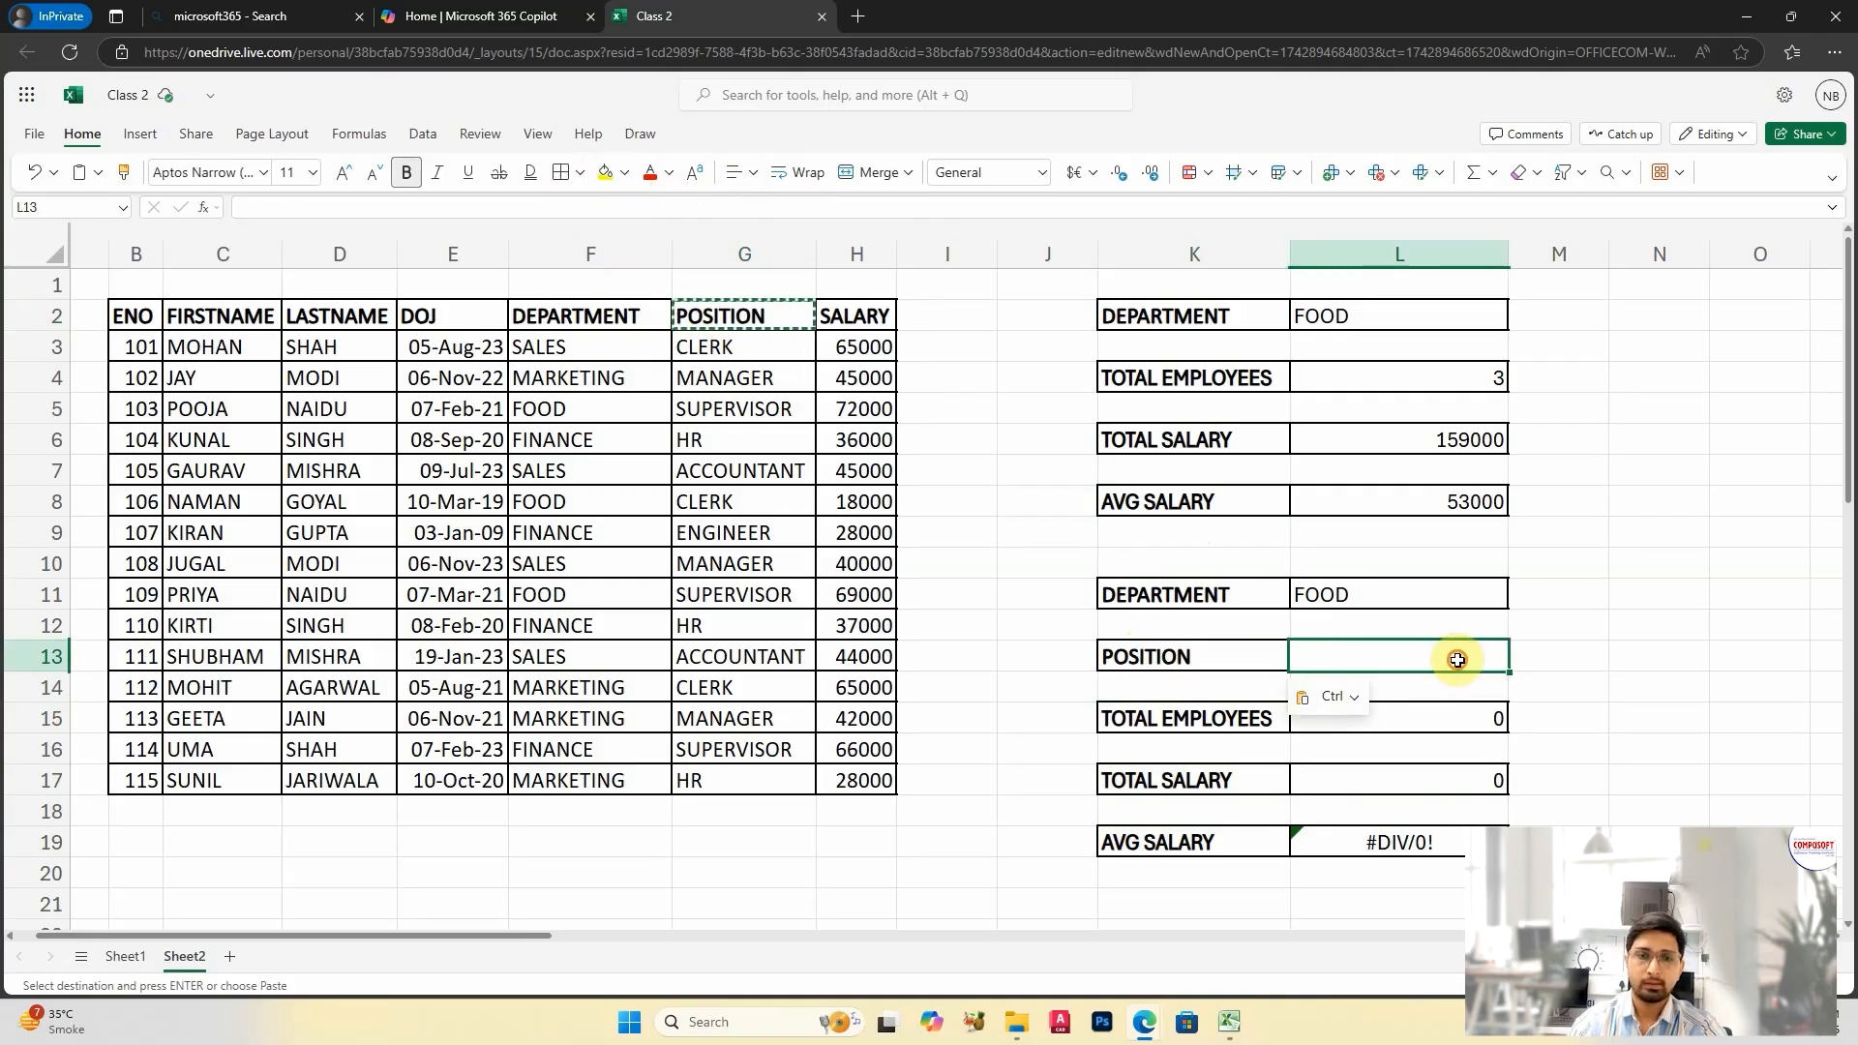
Step: Set the department in L11 to FINANCE and the position in L13 to HR
click(1384, 598)
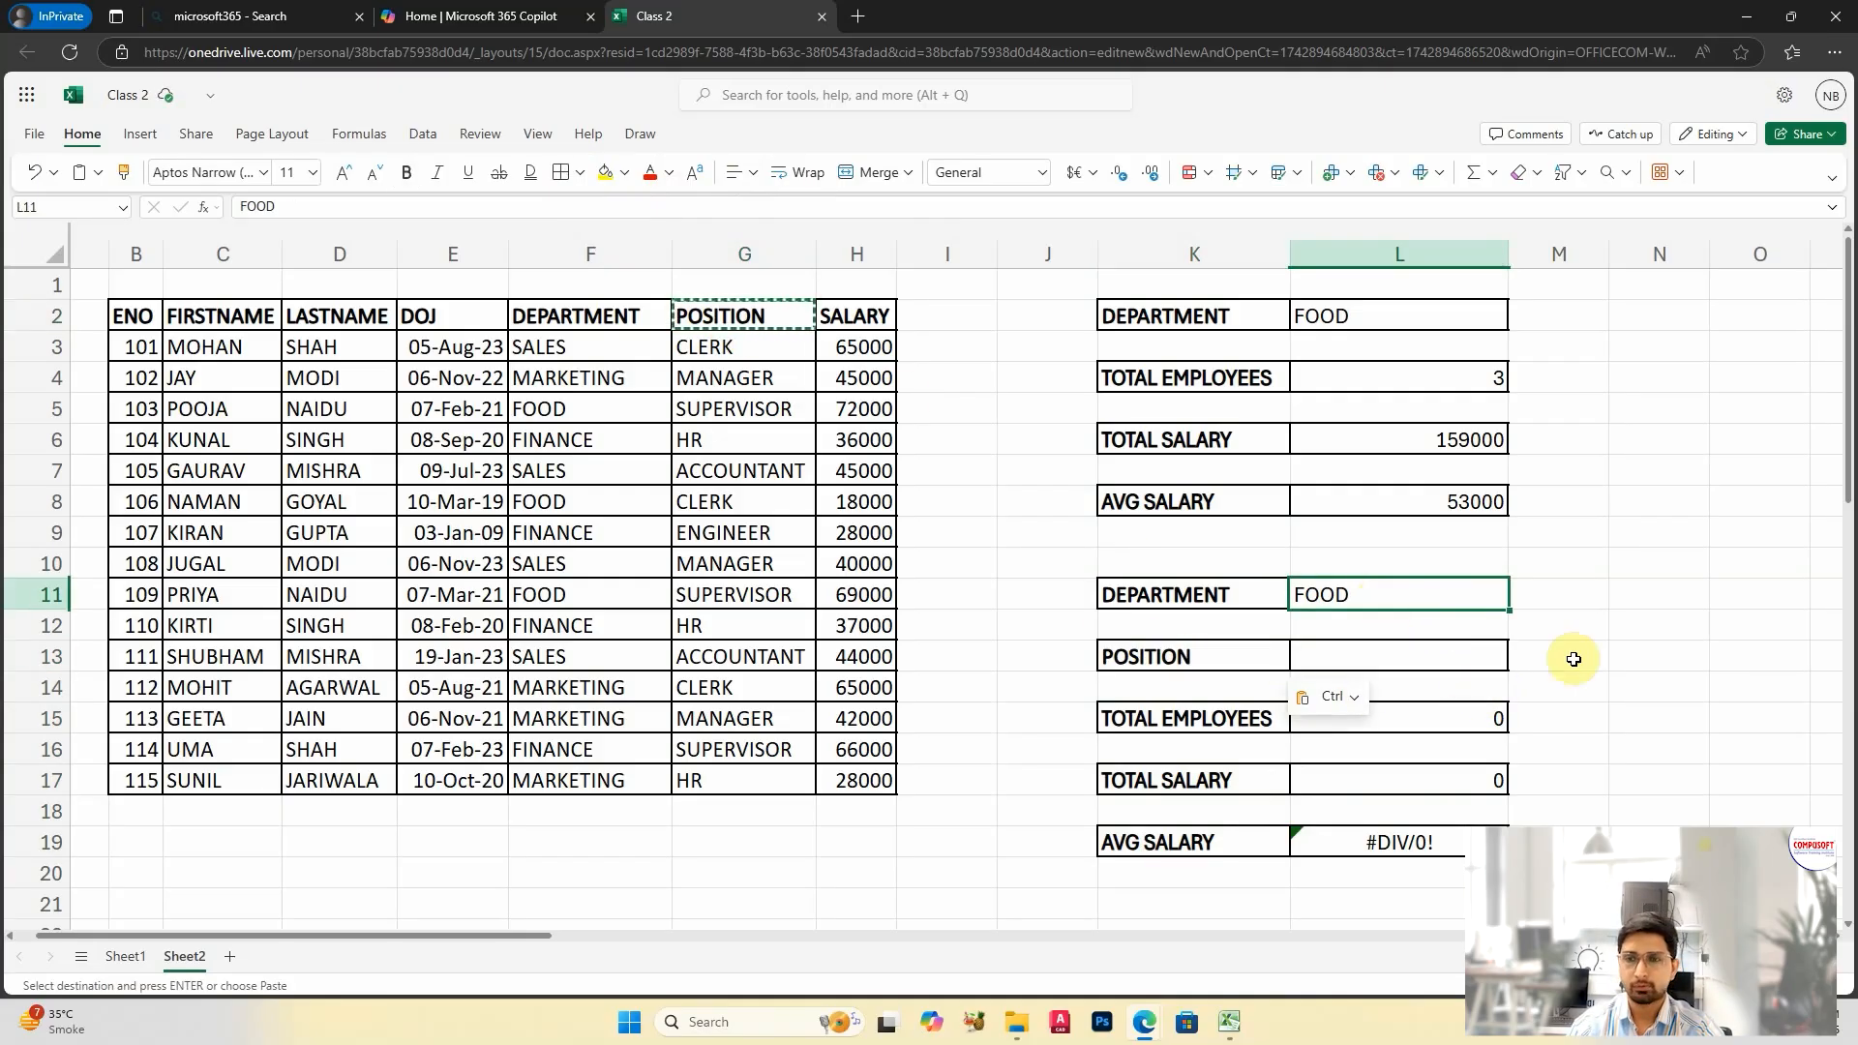
text(FINANCE)
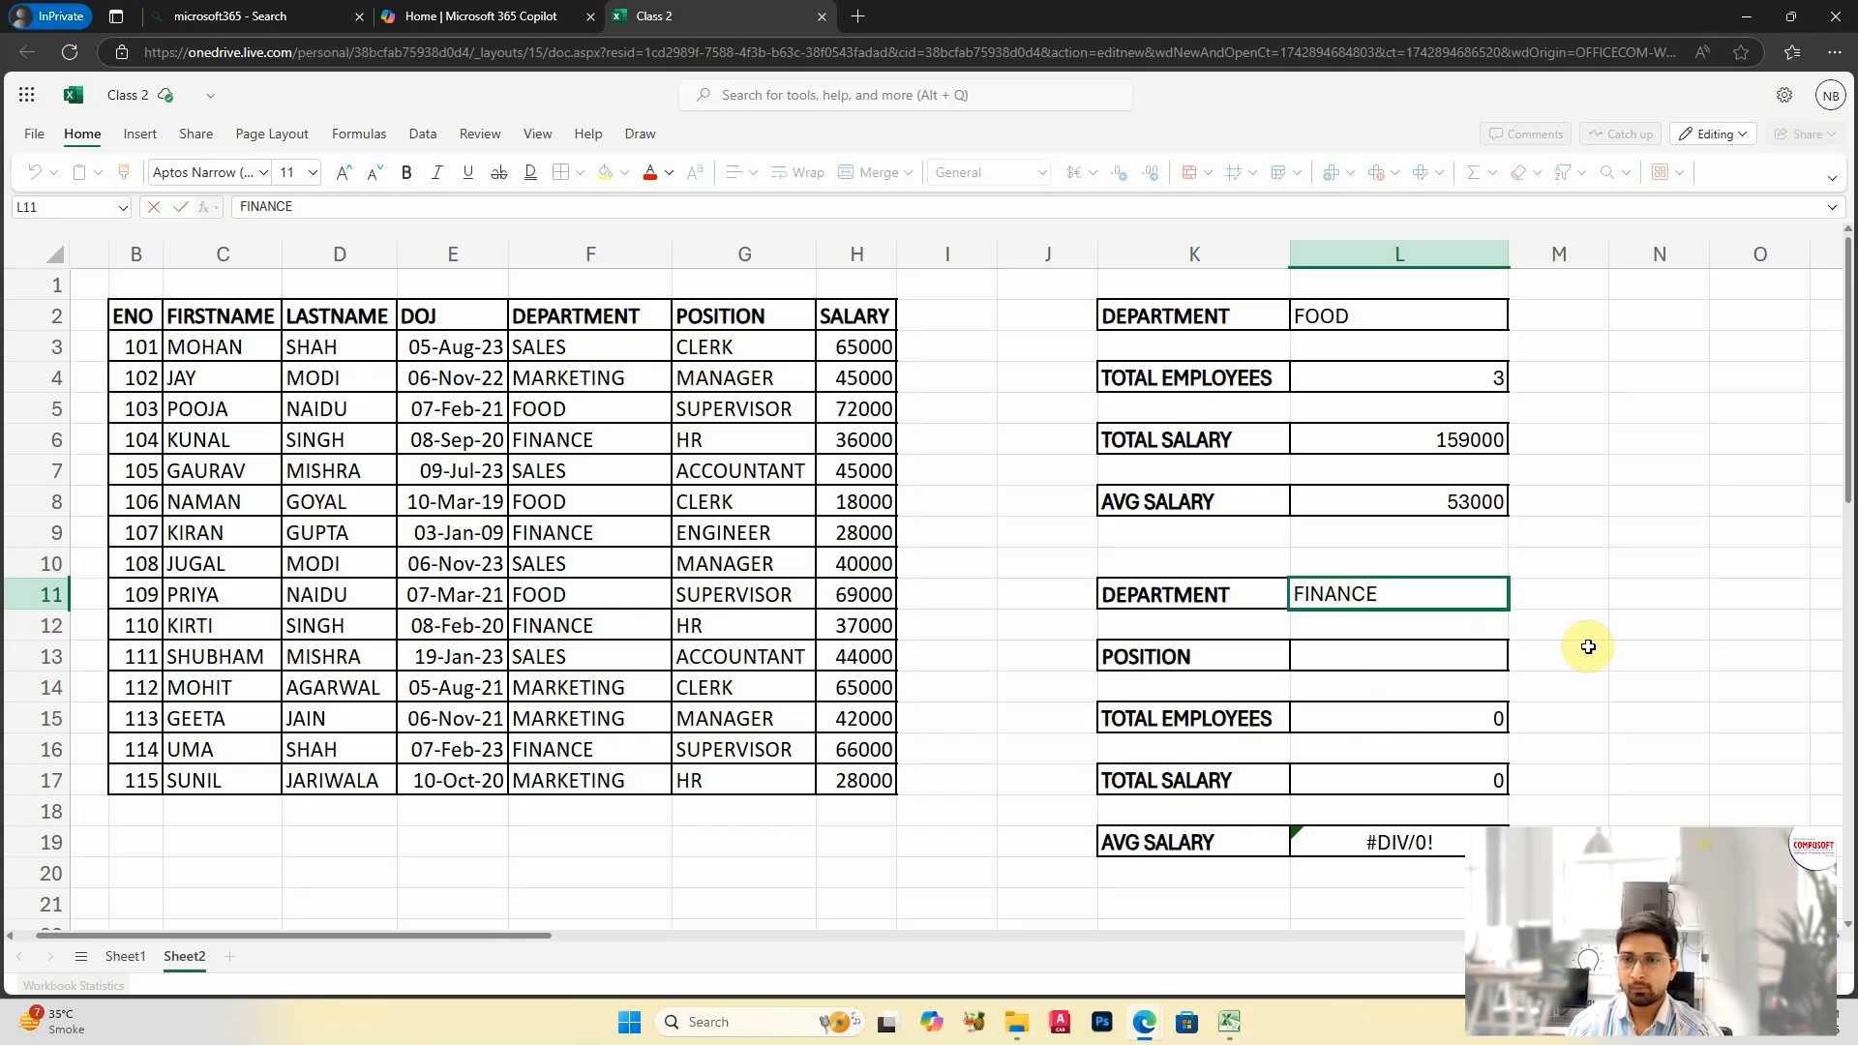
key(Return)
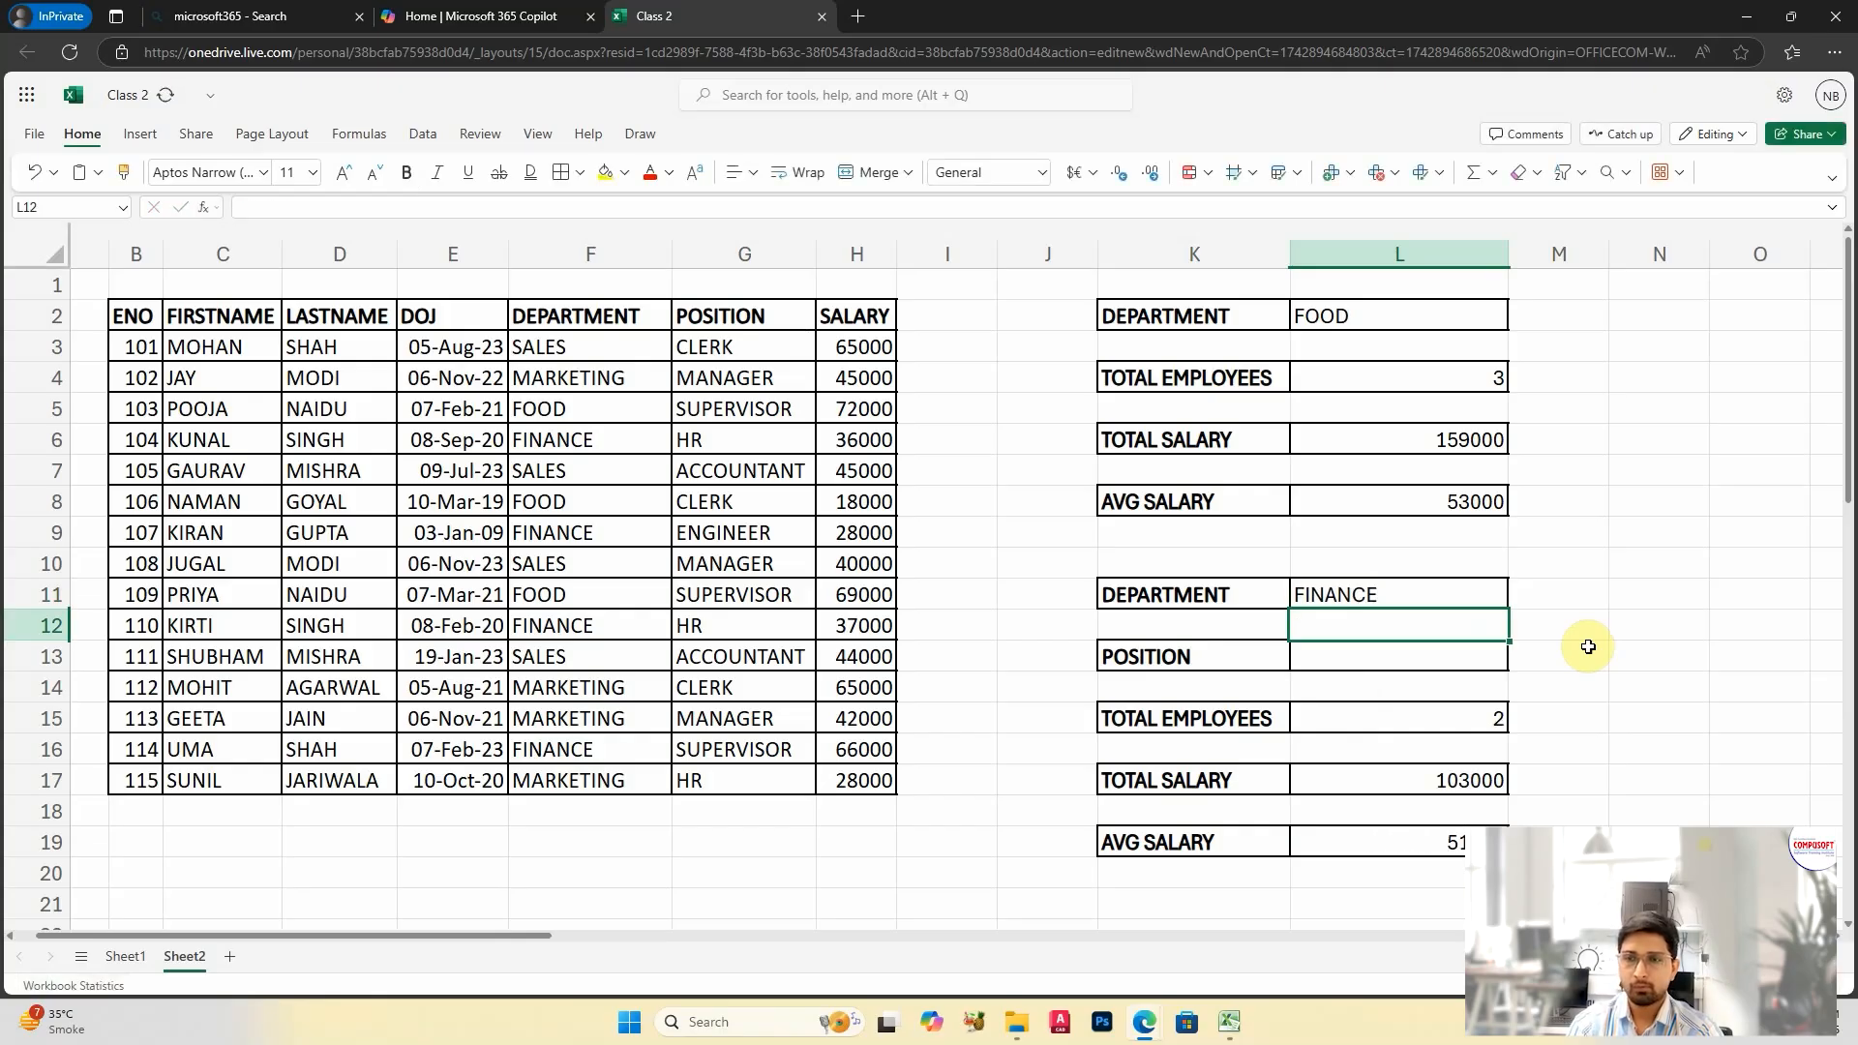
key(Down)
text(HR)
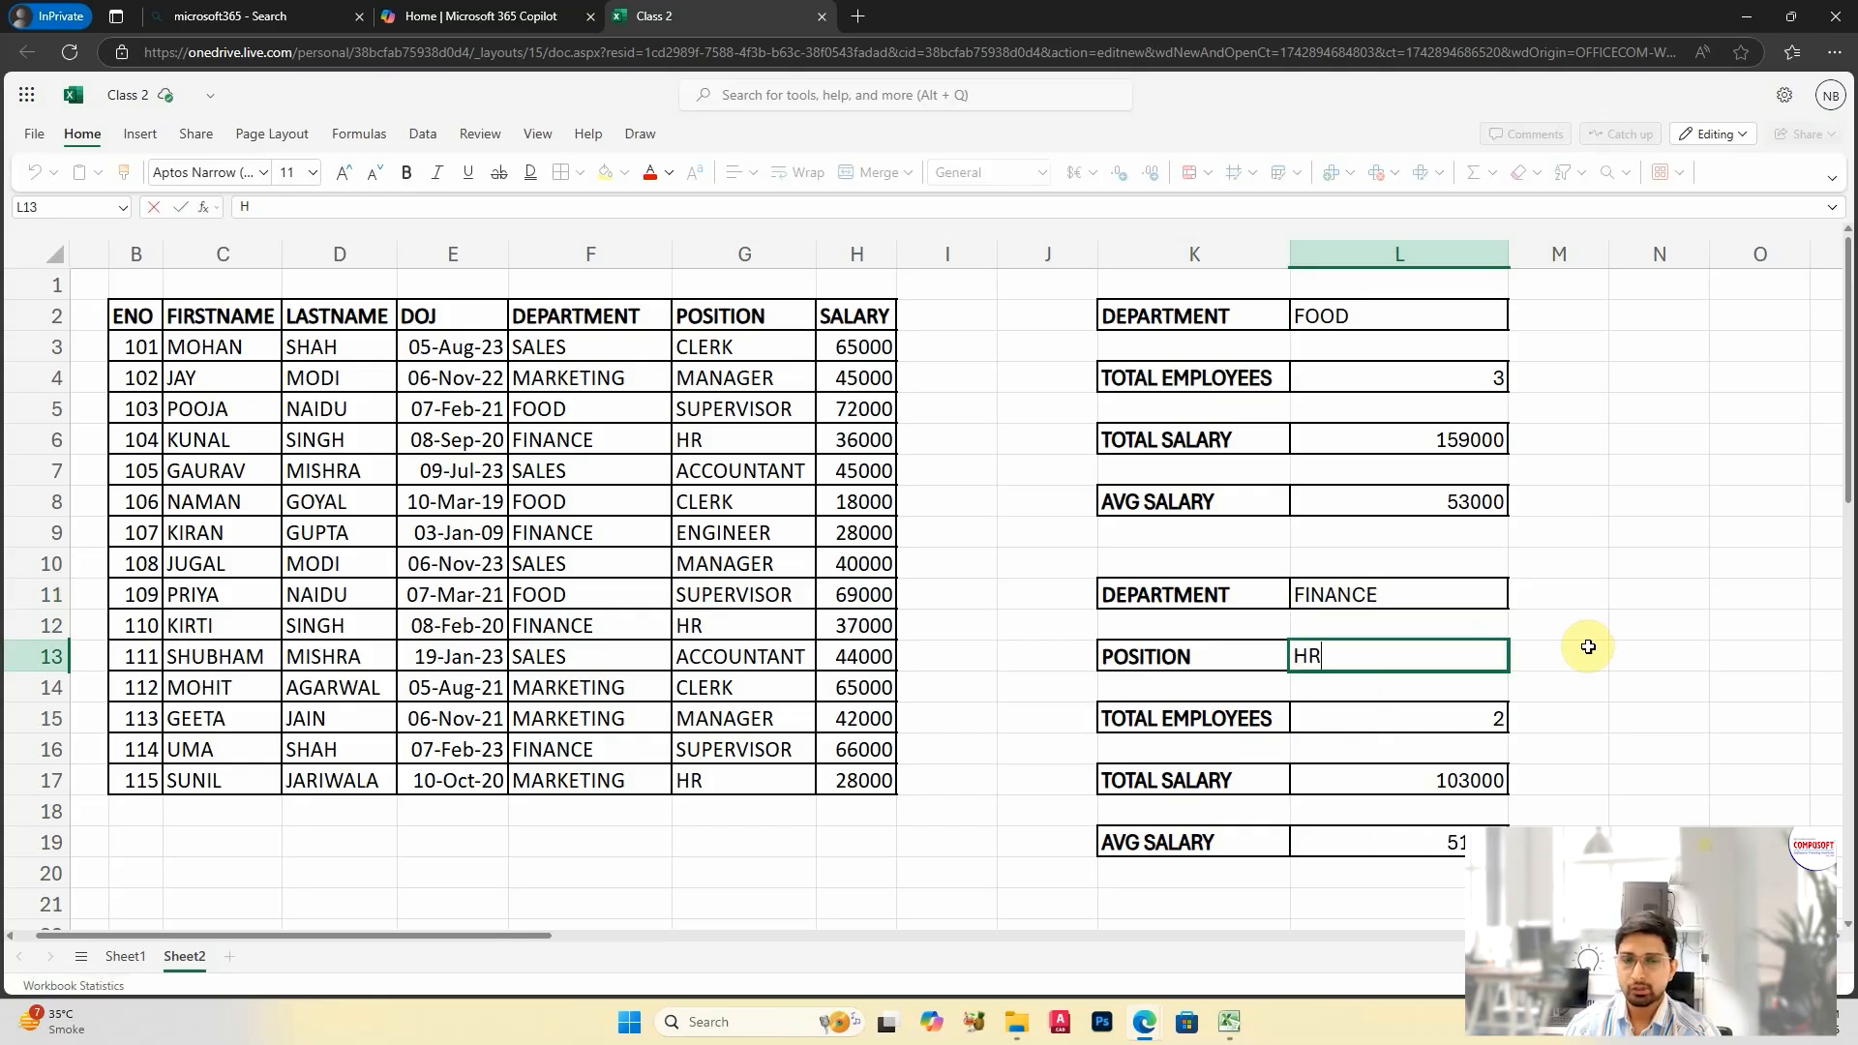
key(Return)
Step: Clear the copied employee count, total salary and average salary formulas from L15:L19
drag(1432, 718, 1463, 838)
click(1447, 905)
click(1392, 718)
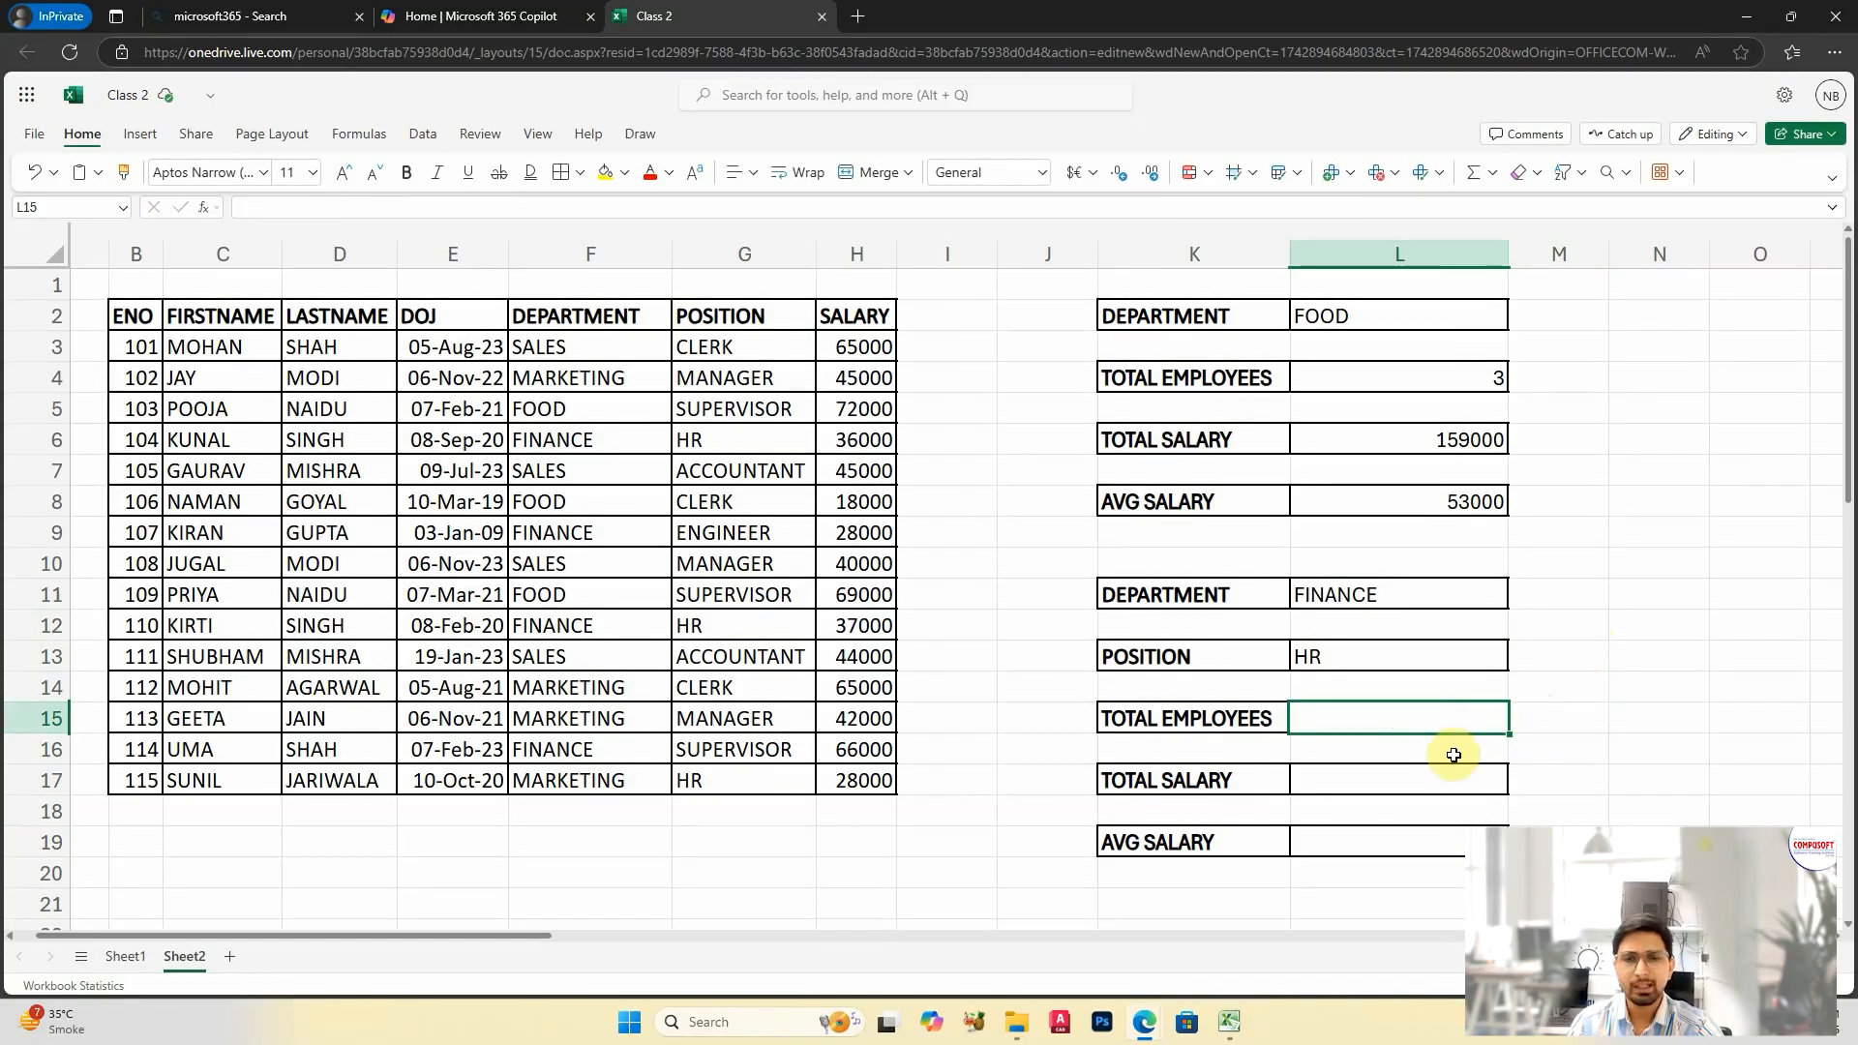
click(1368, 746)
click(1353, 718)
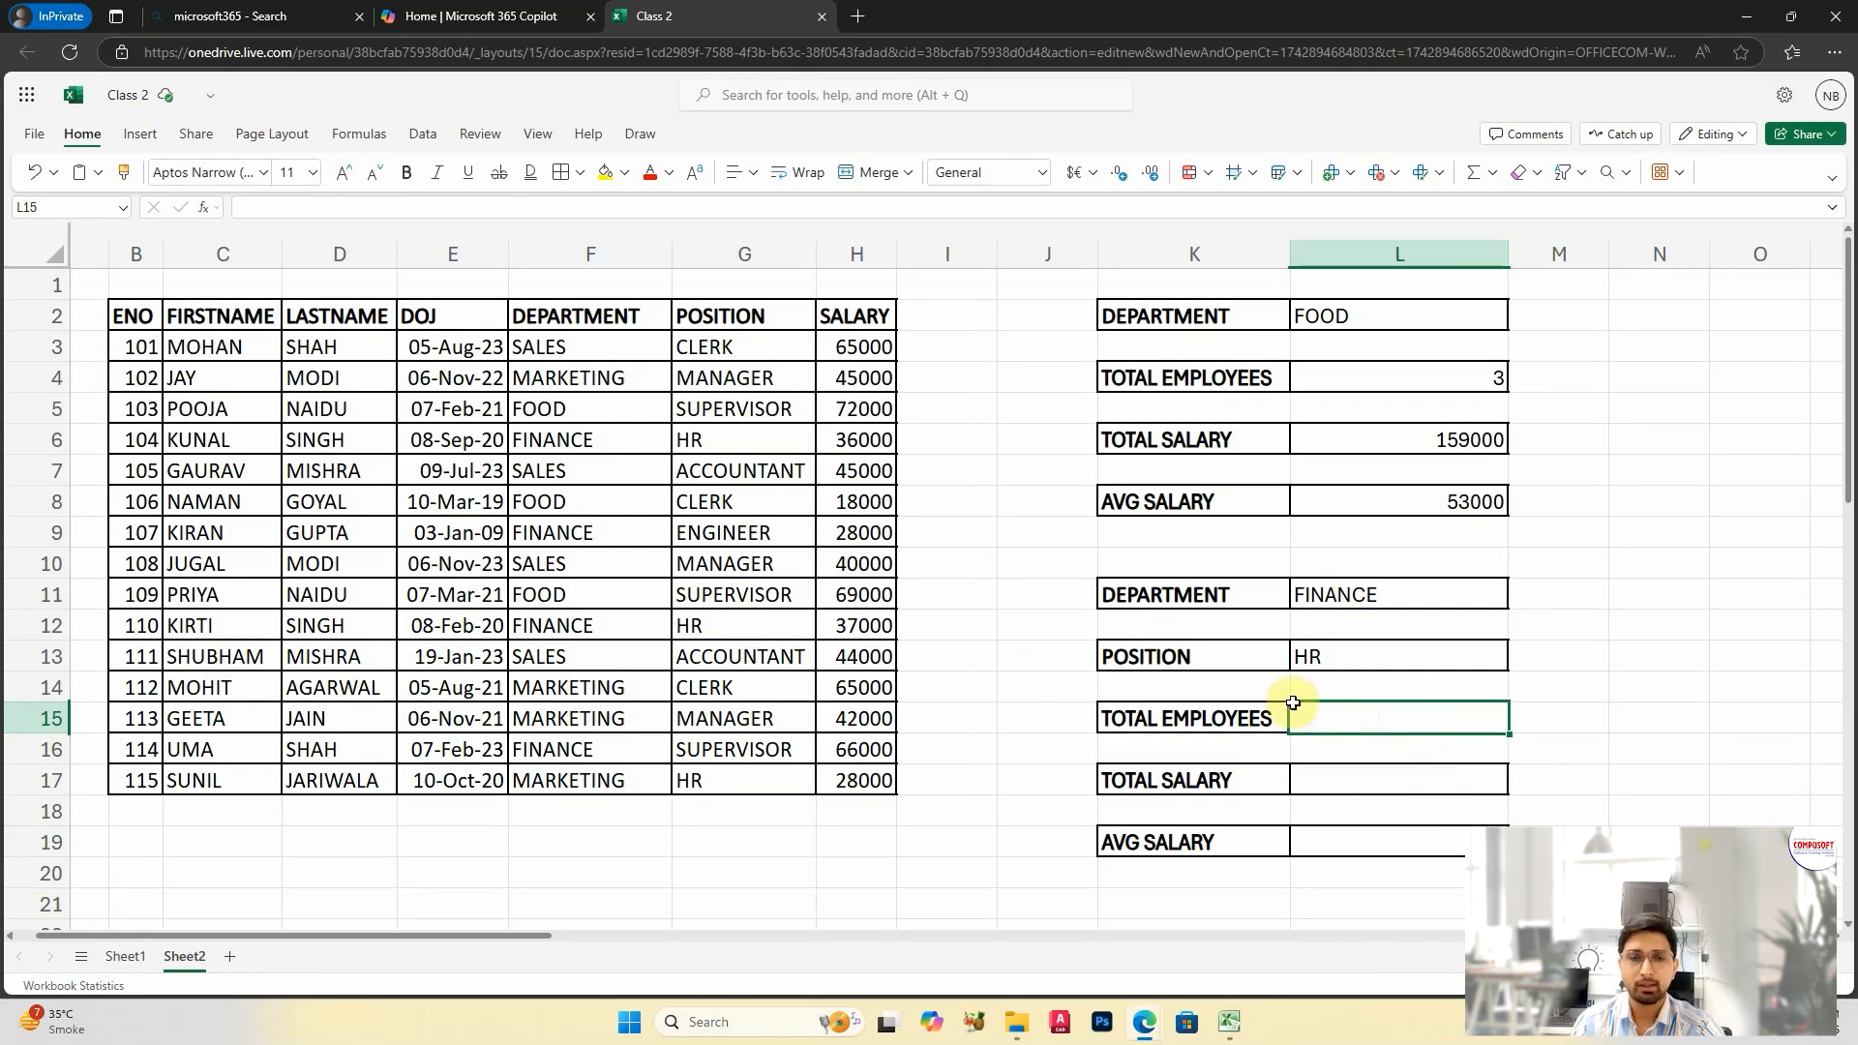
click(1343, 784)
click(1344, 714)
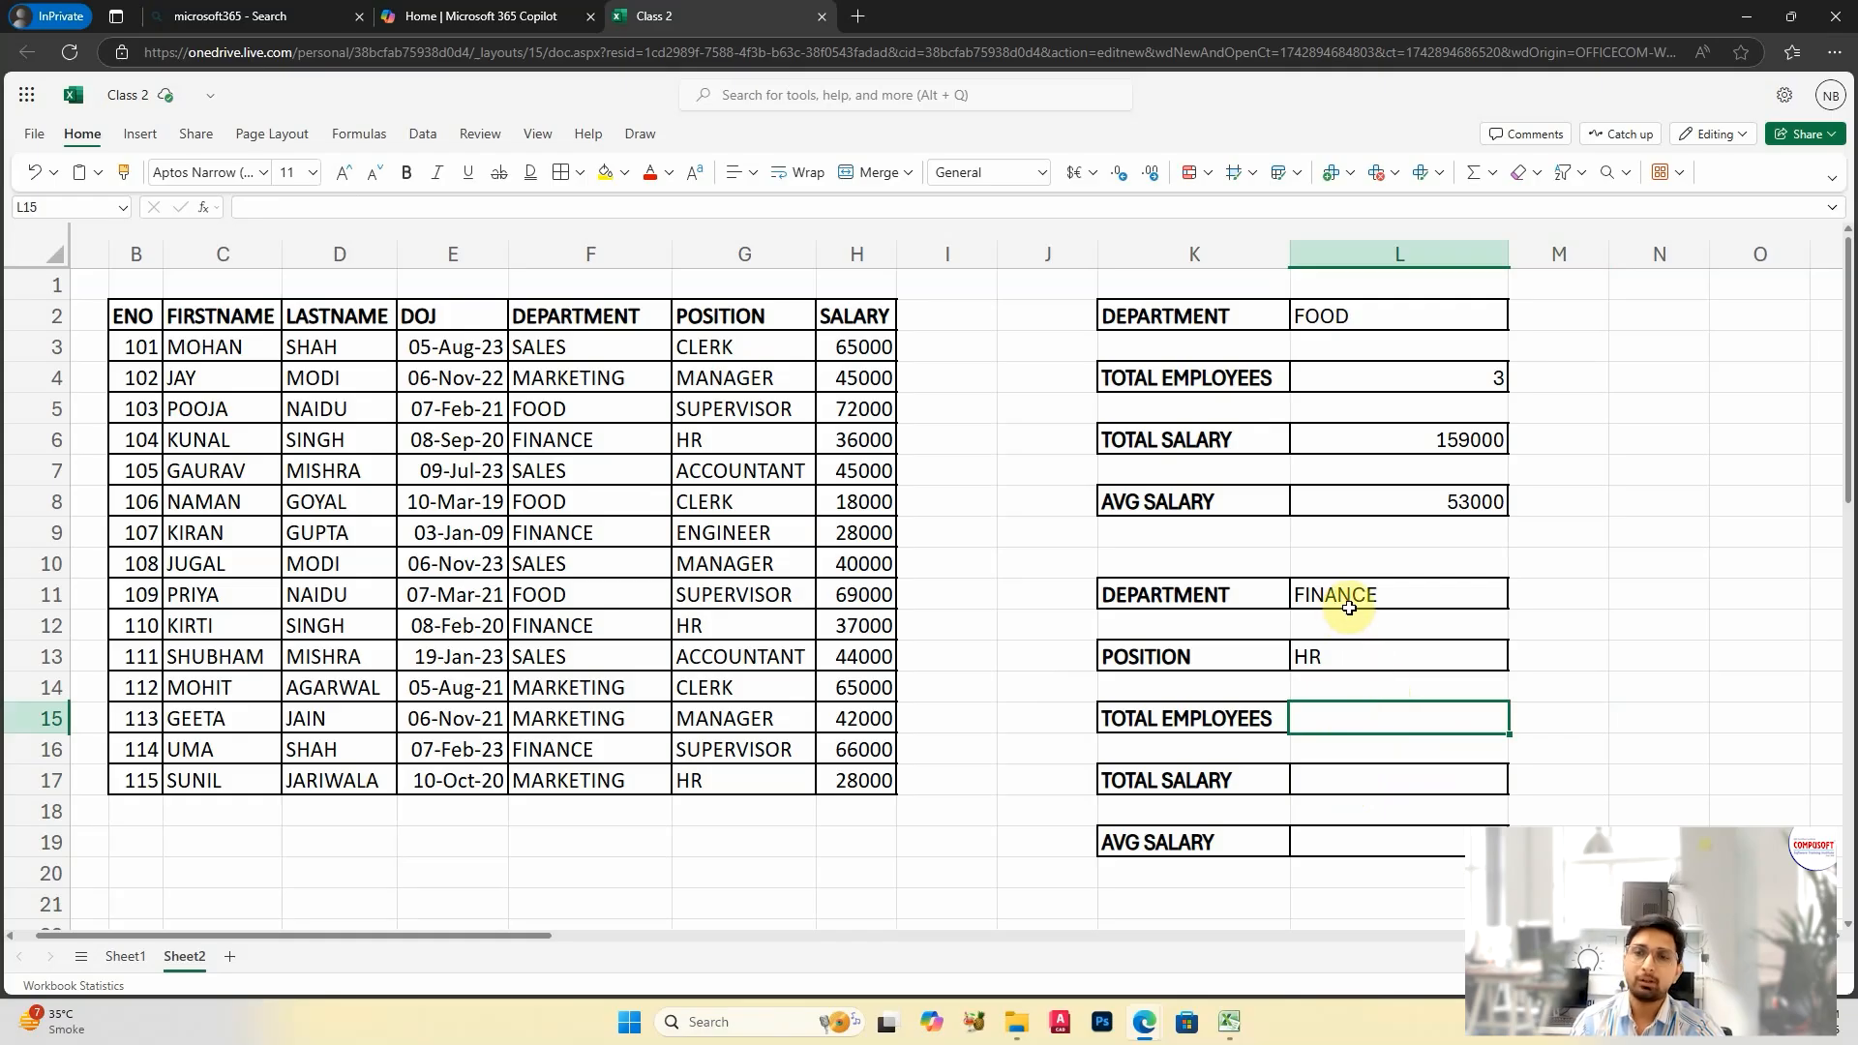
Step: Examine the FINANCE rows in the employee table and compare the position listed beside each one
drag(640, 350, 634, 713)
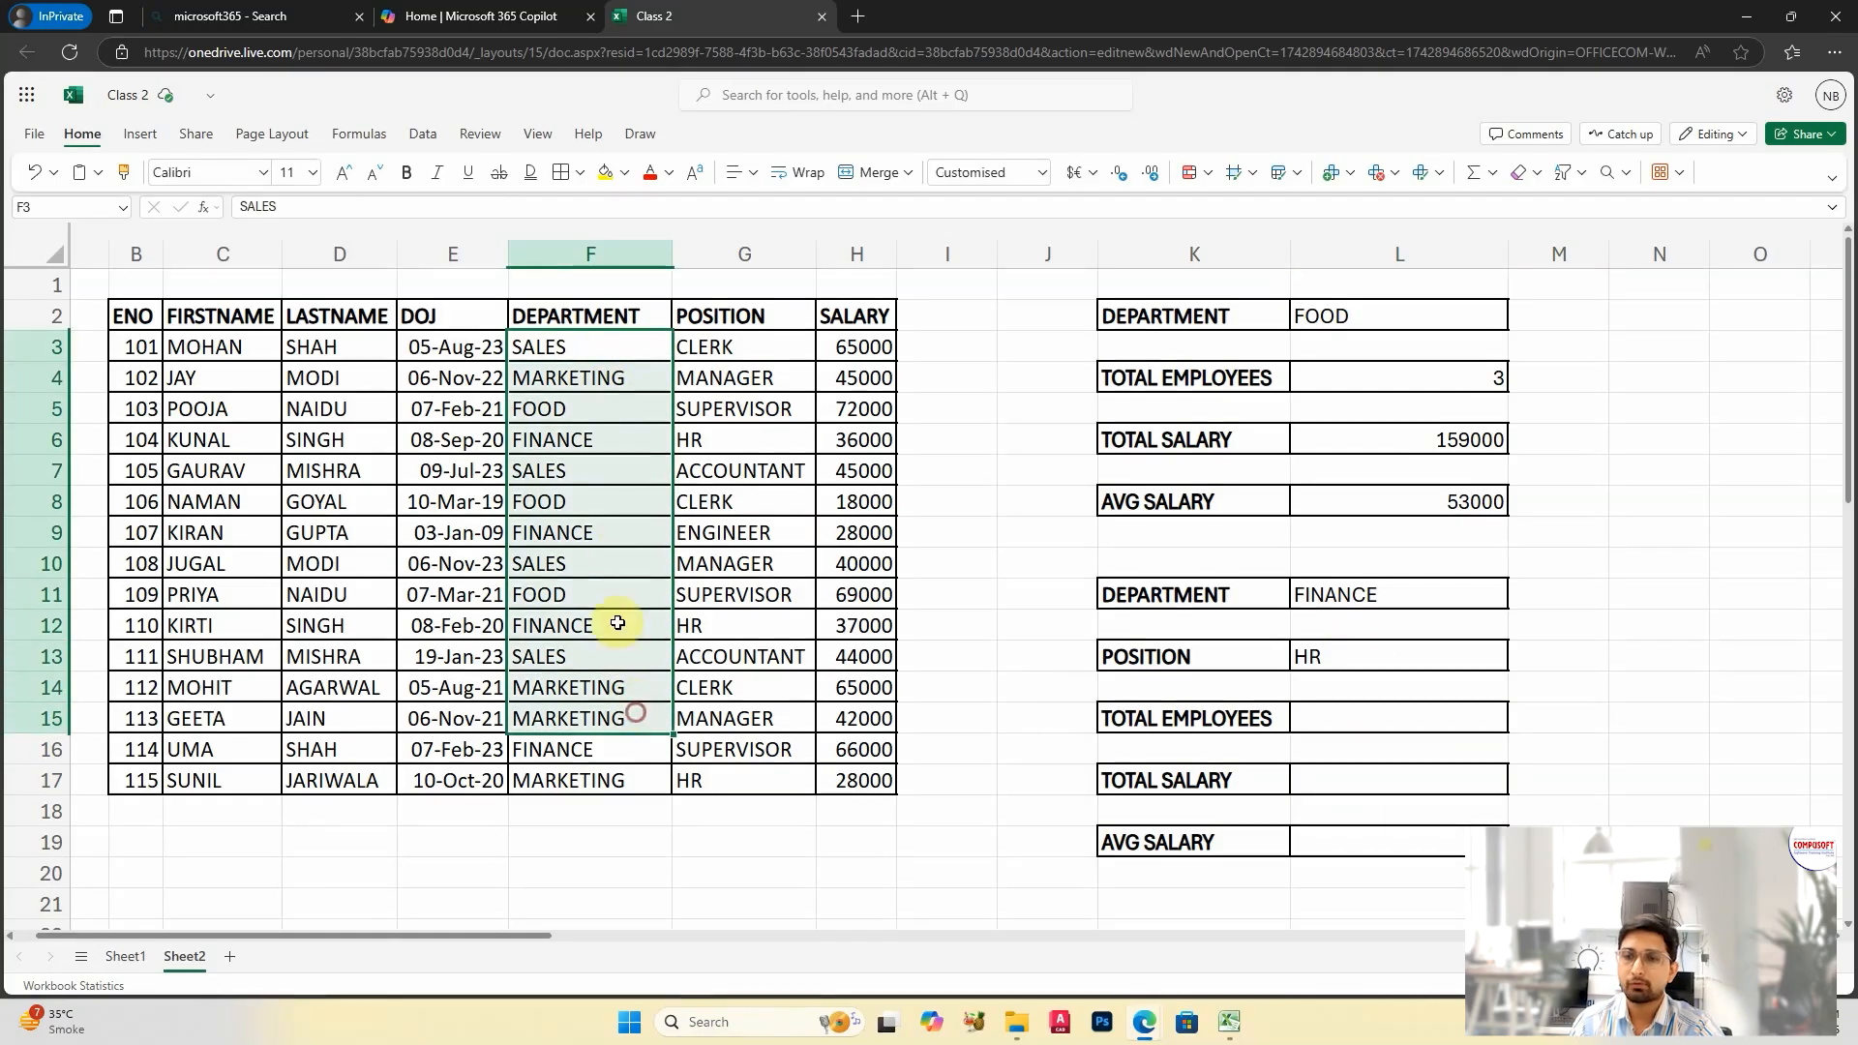
click(601, 530)
click(580, 438)
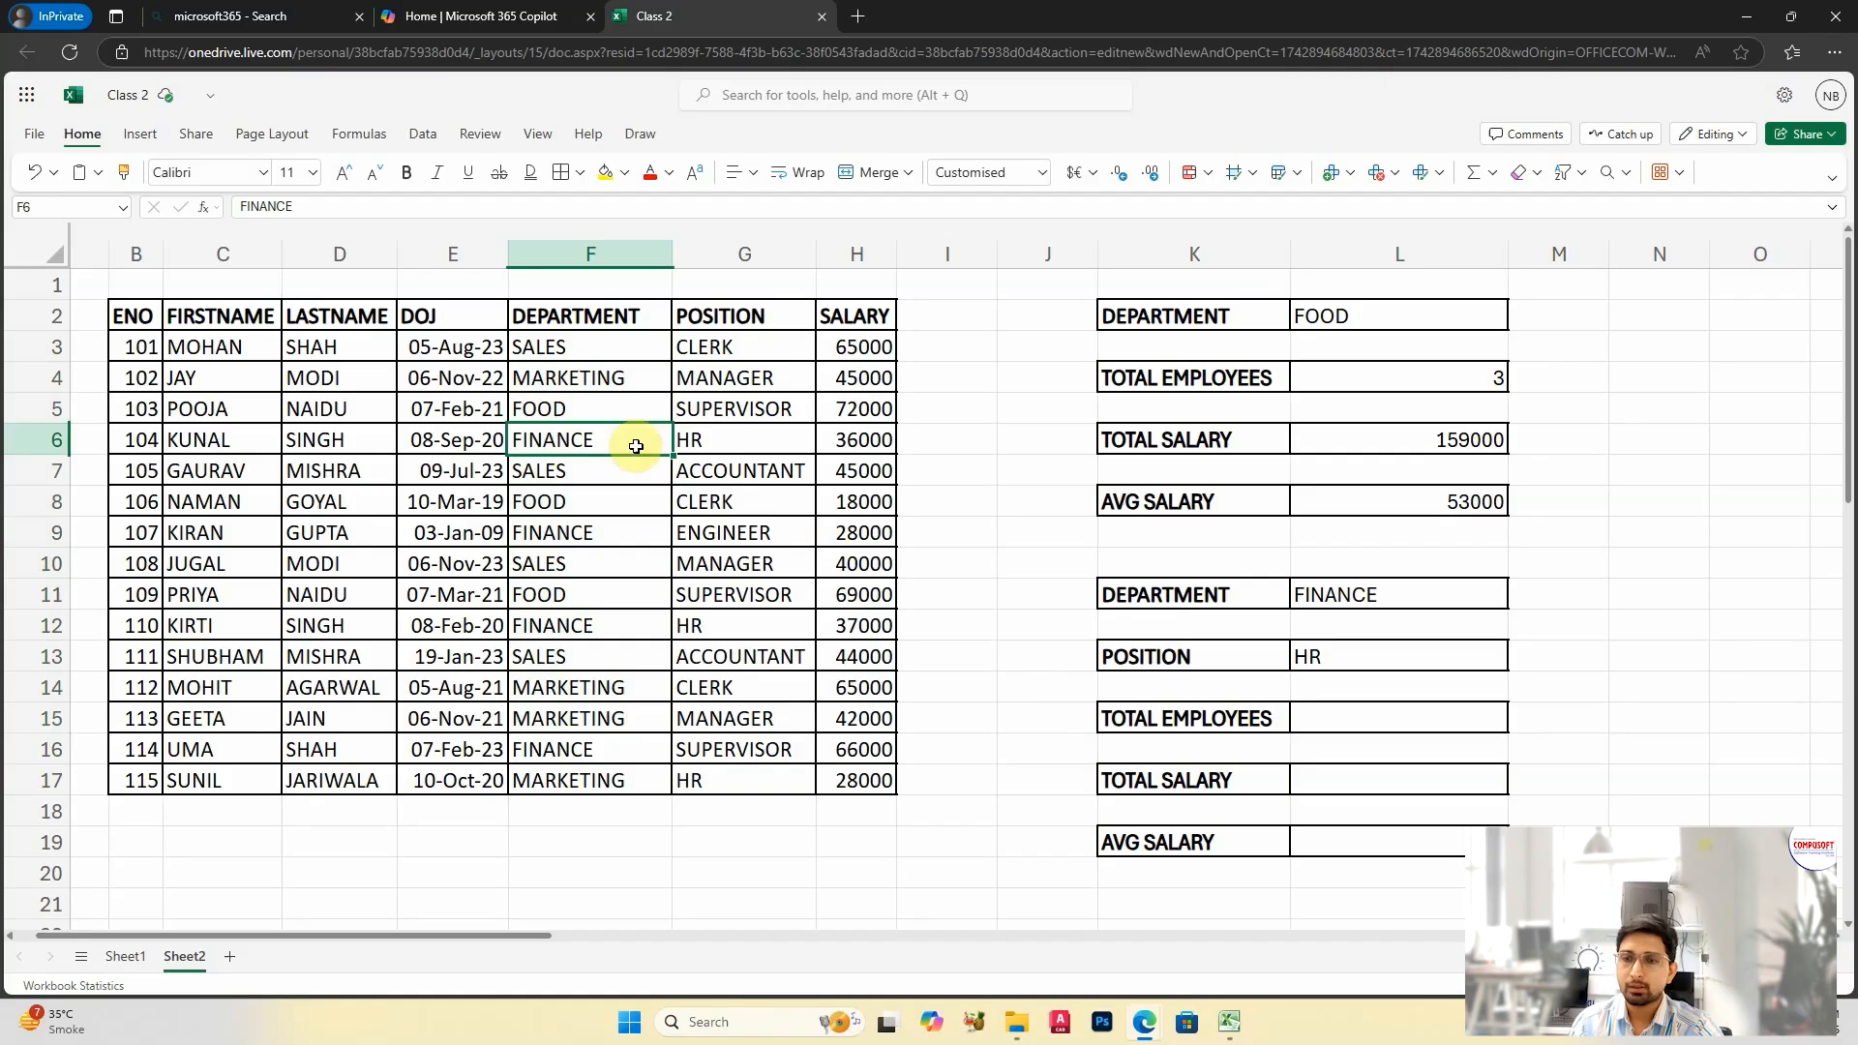
click(721, 437)
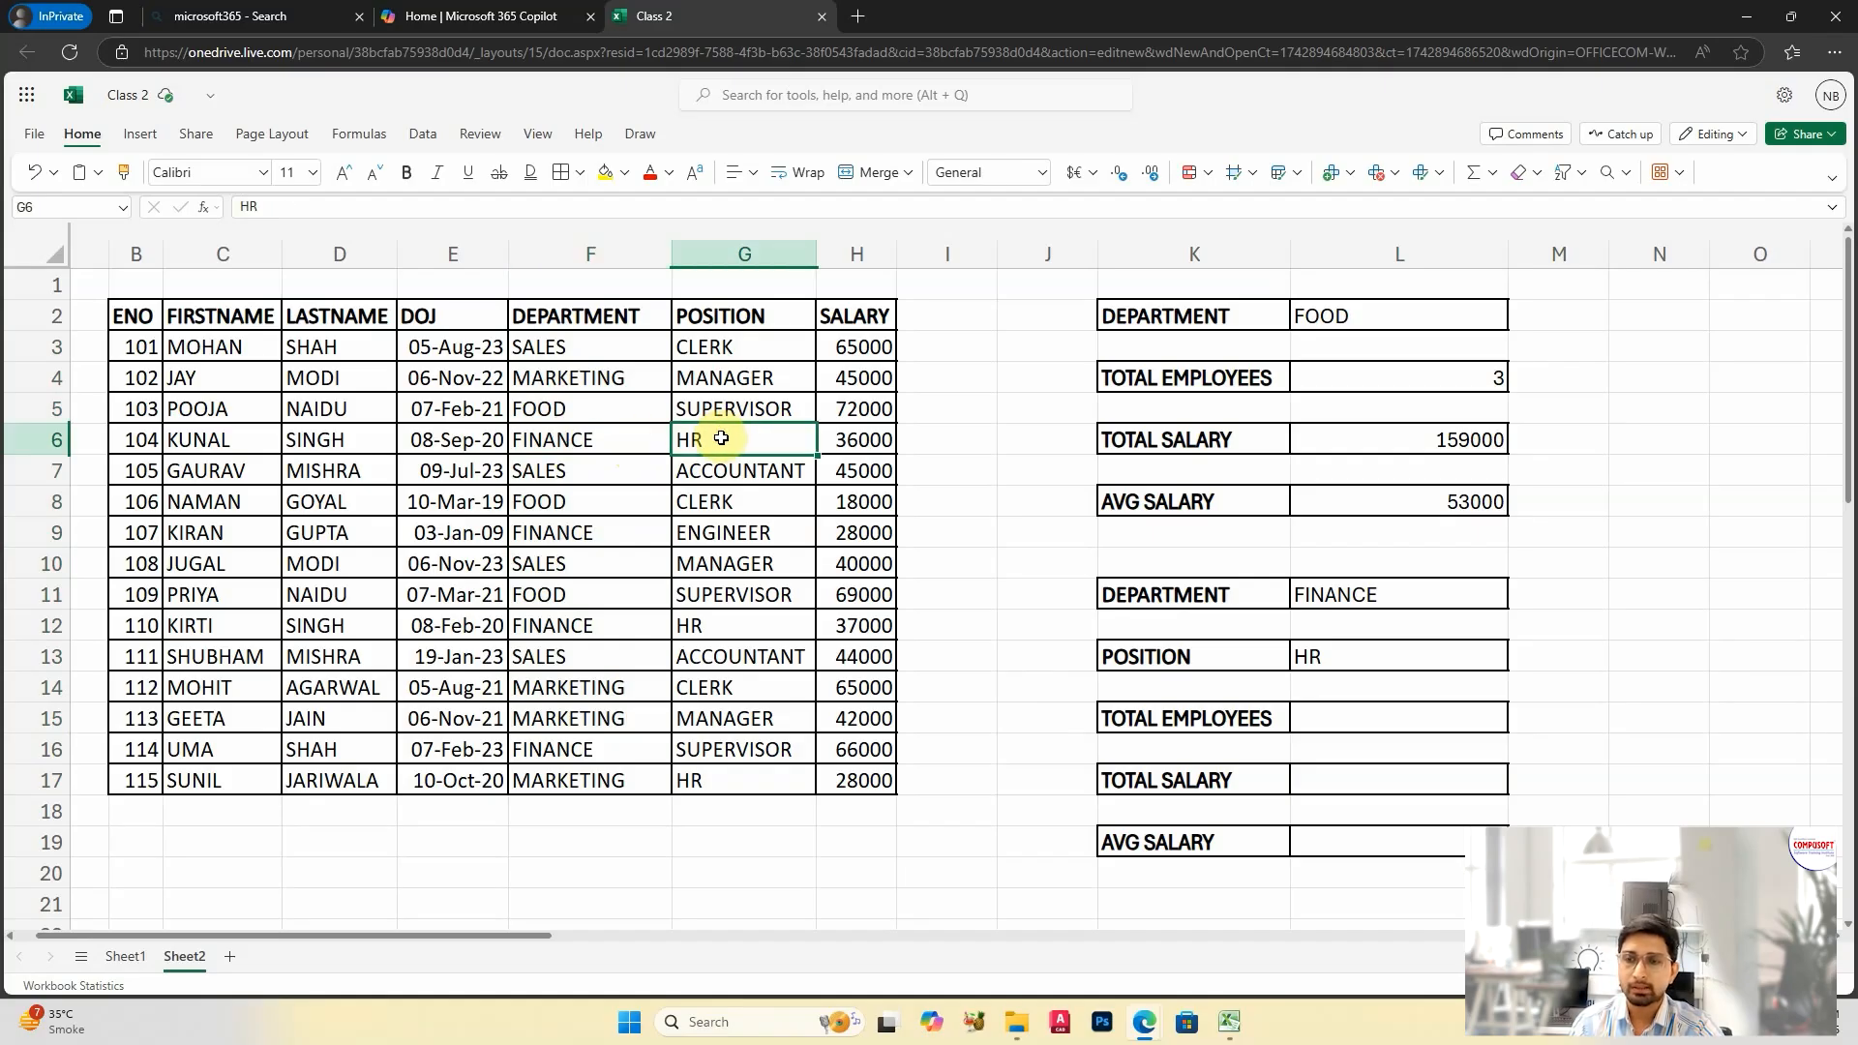
click(592, 440)
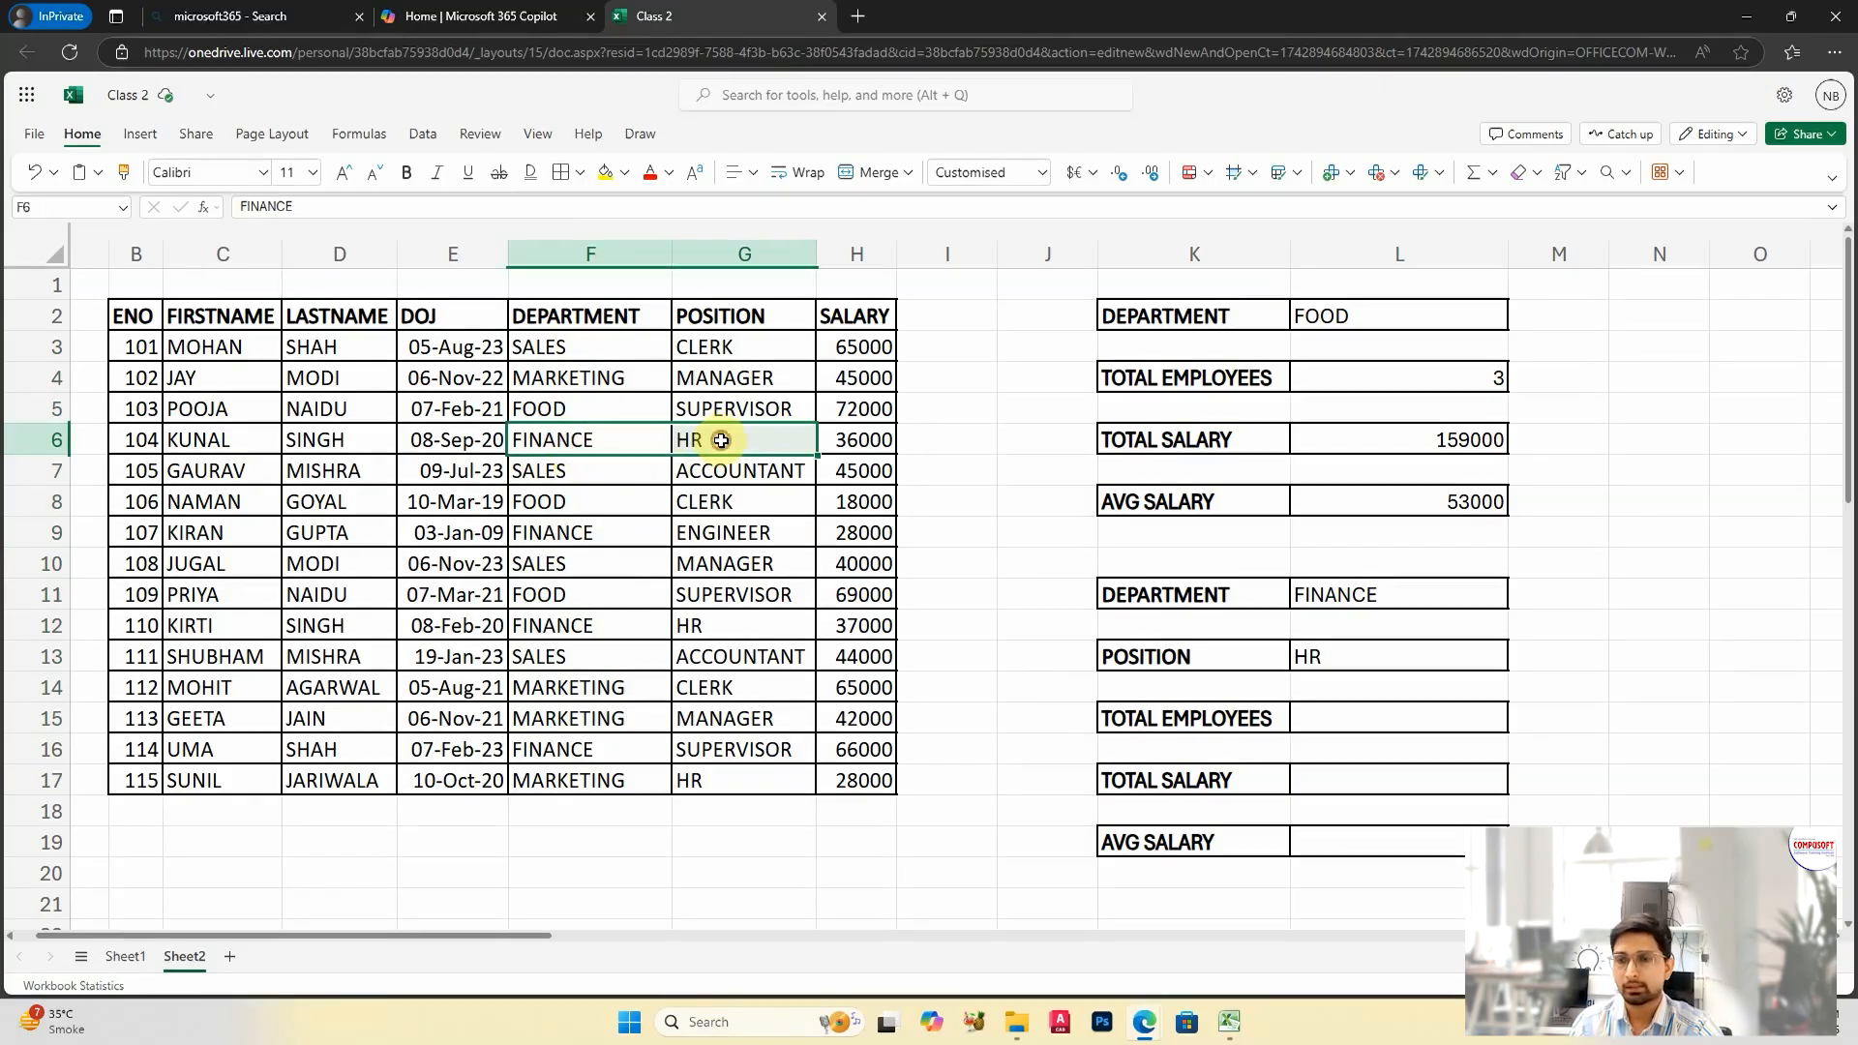
drag(557, 531, 710, 526)
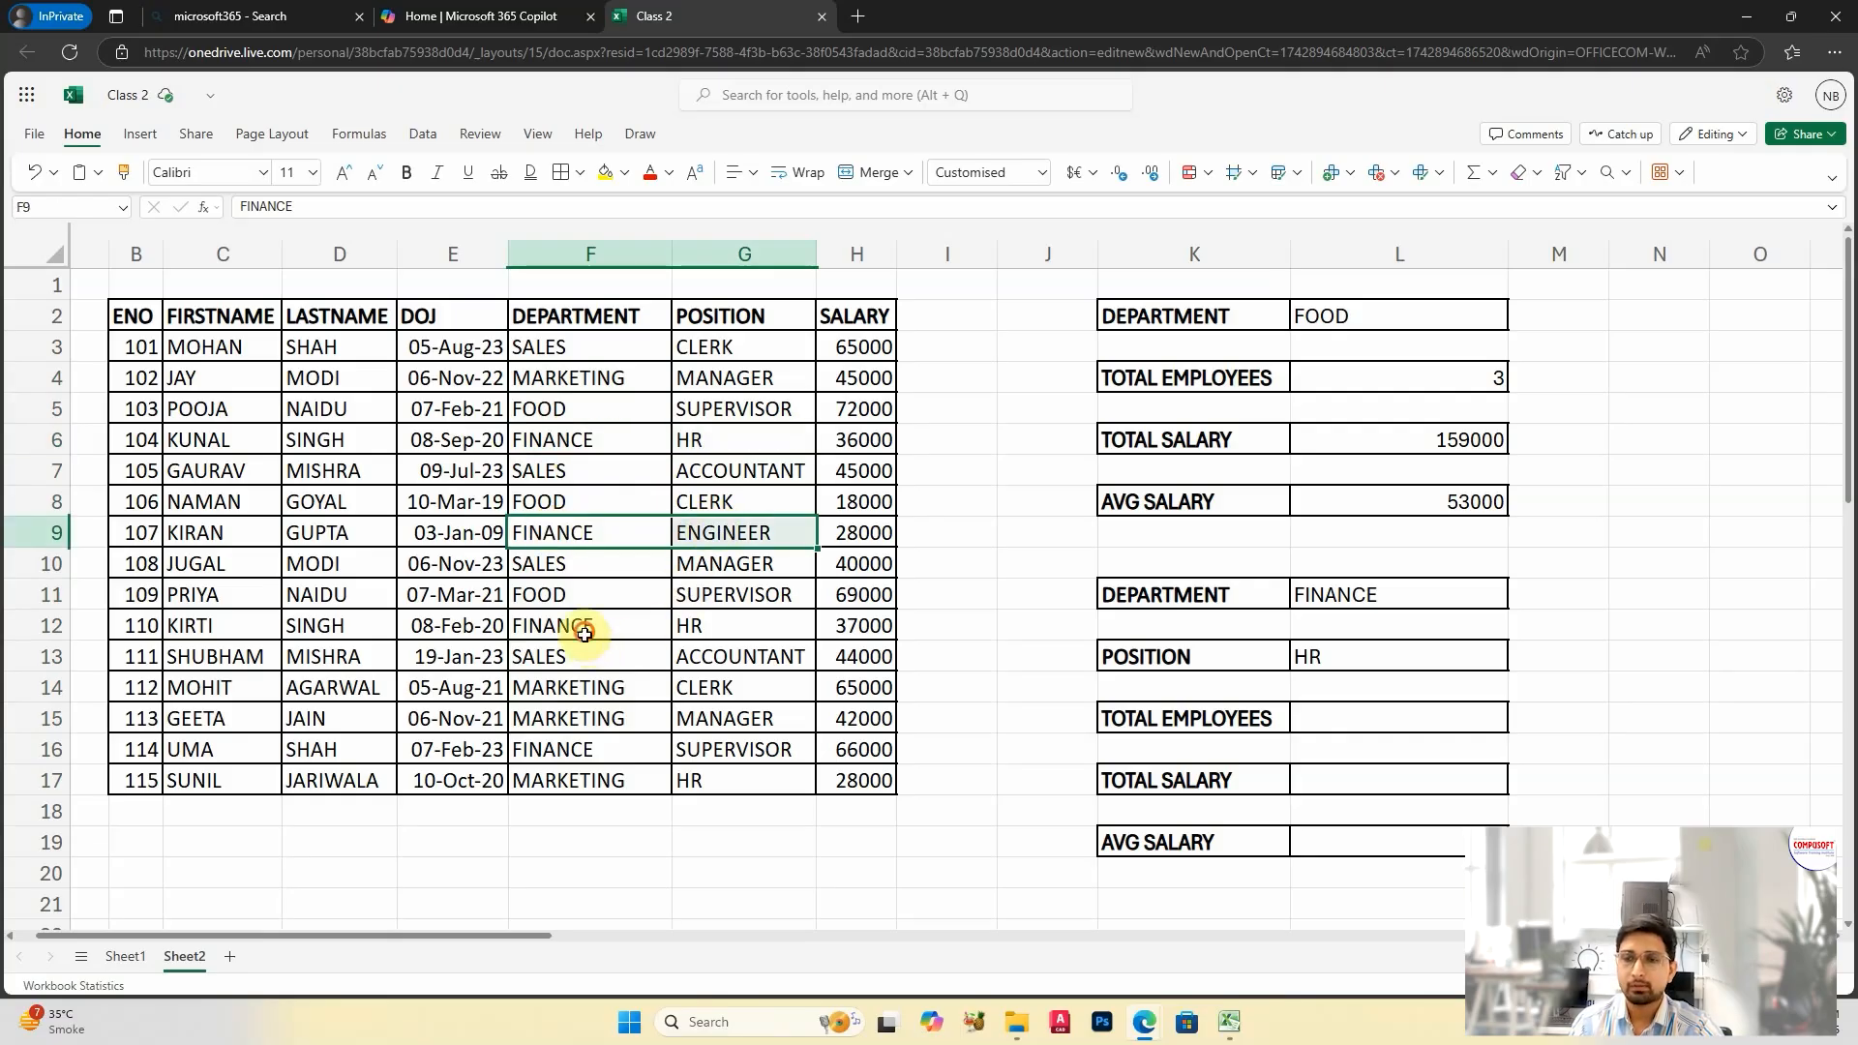
drag(593, 628, 713, 622)
drag(583, 750, 699, 741)
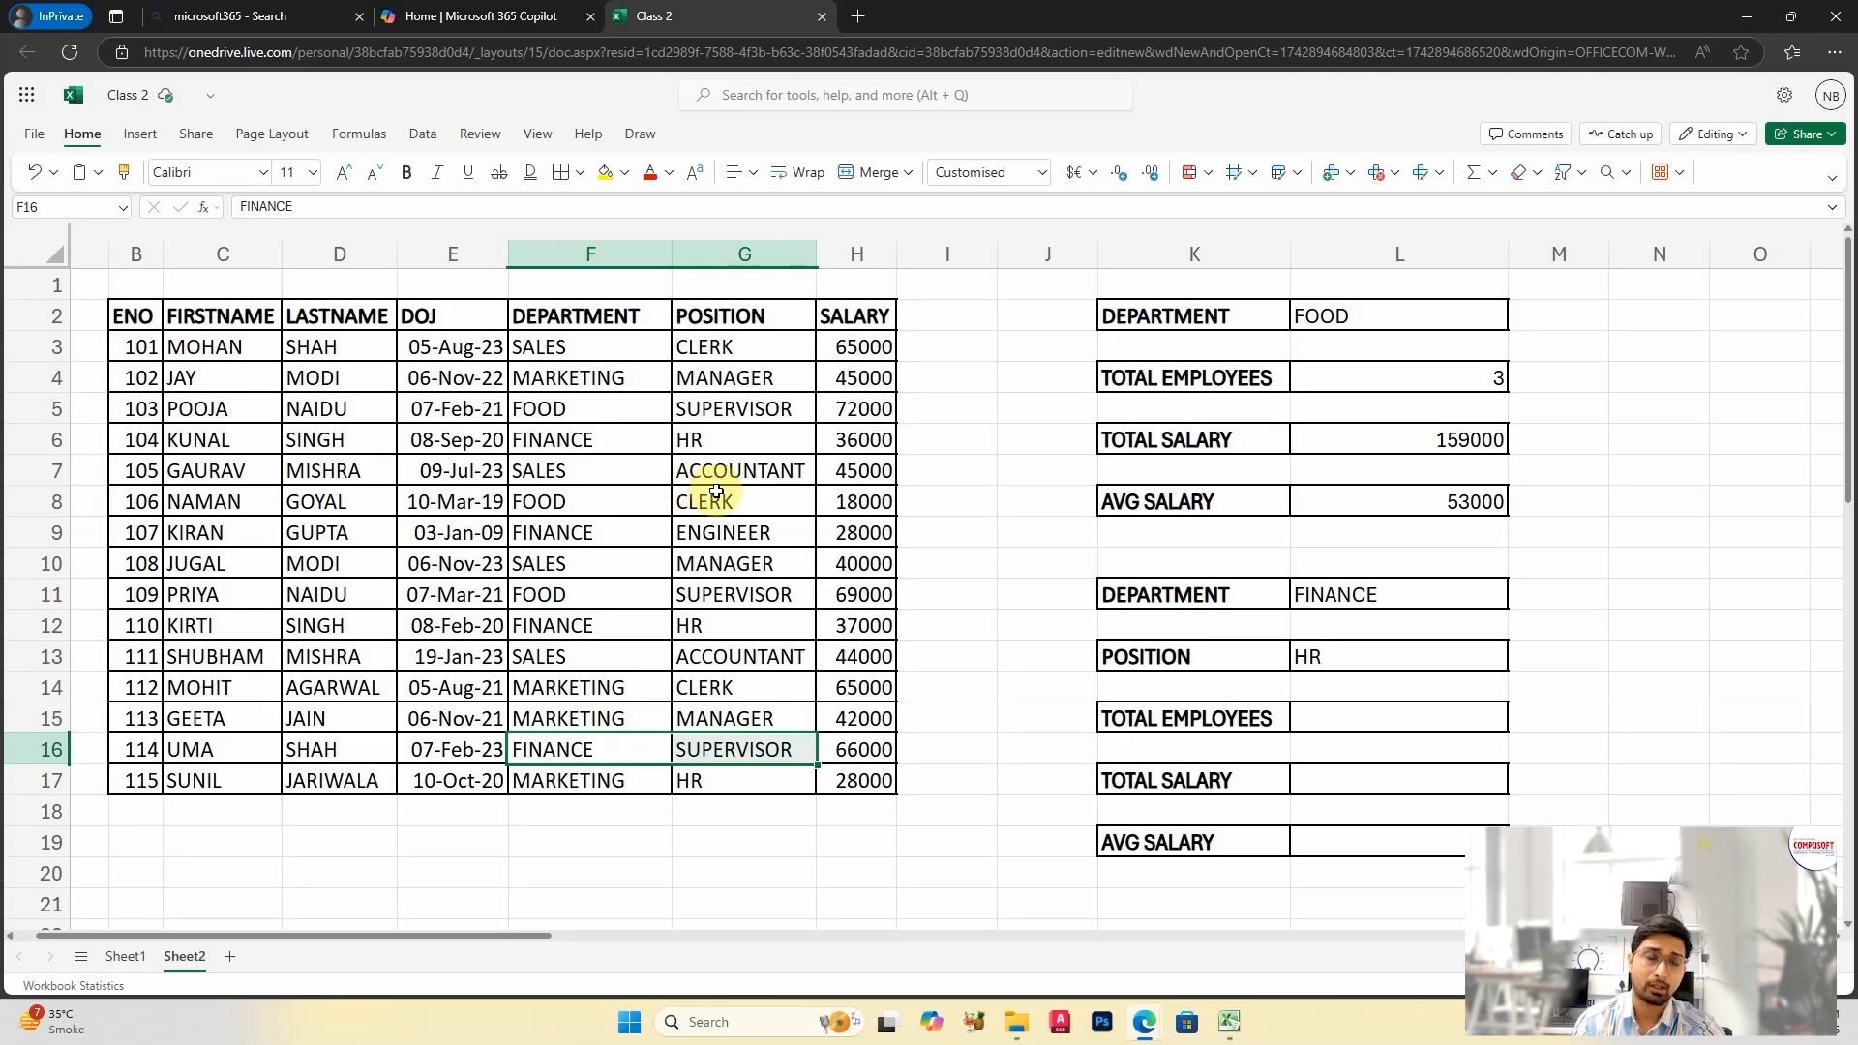
Step: Begin a COUNTIFS formula in L15 for the total employees matching both department and position
click(1343, 714)
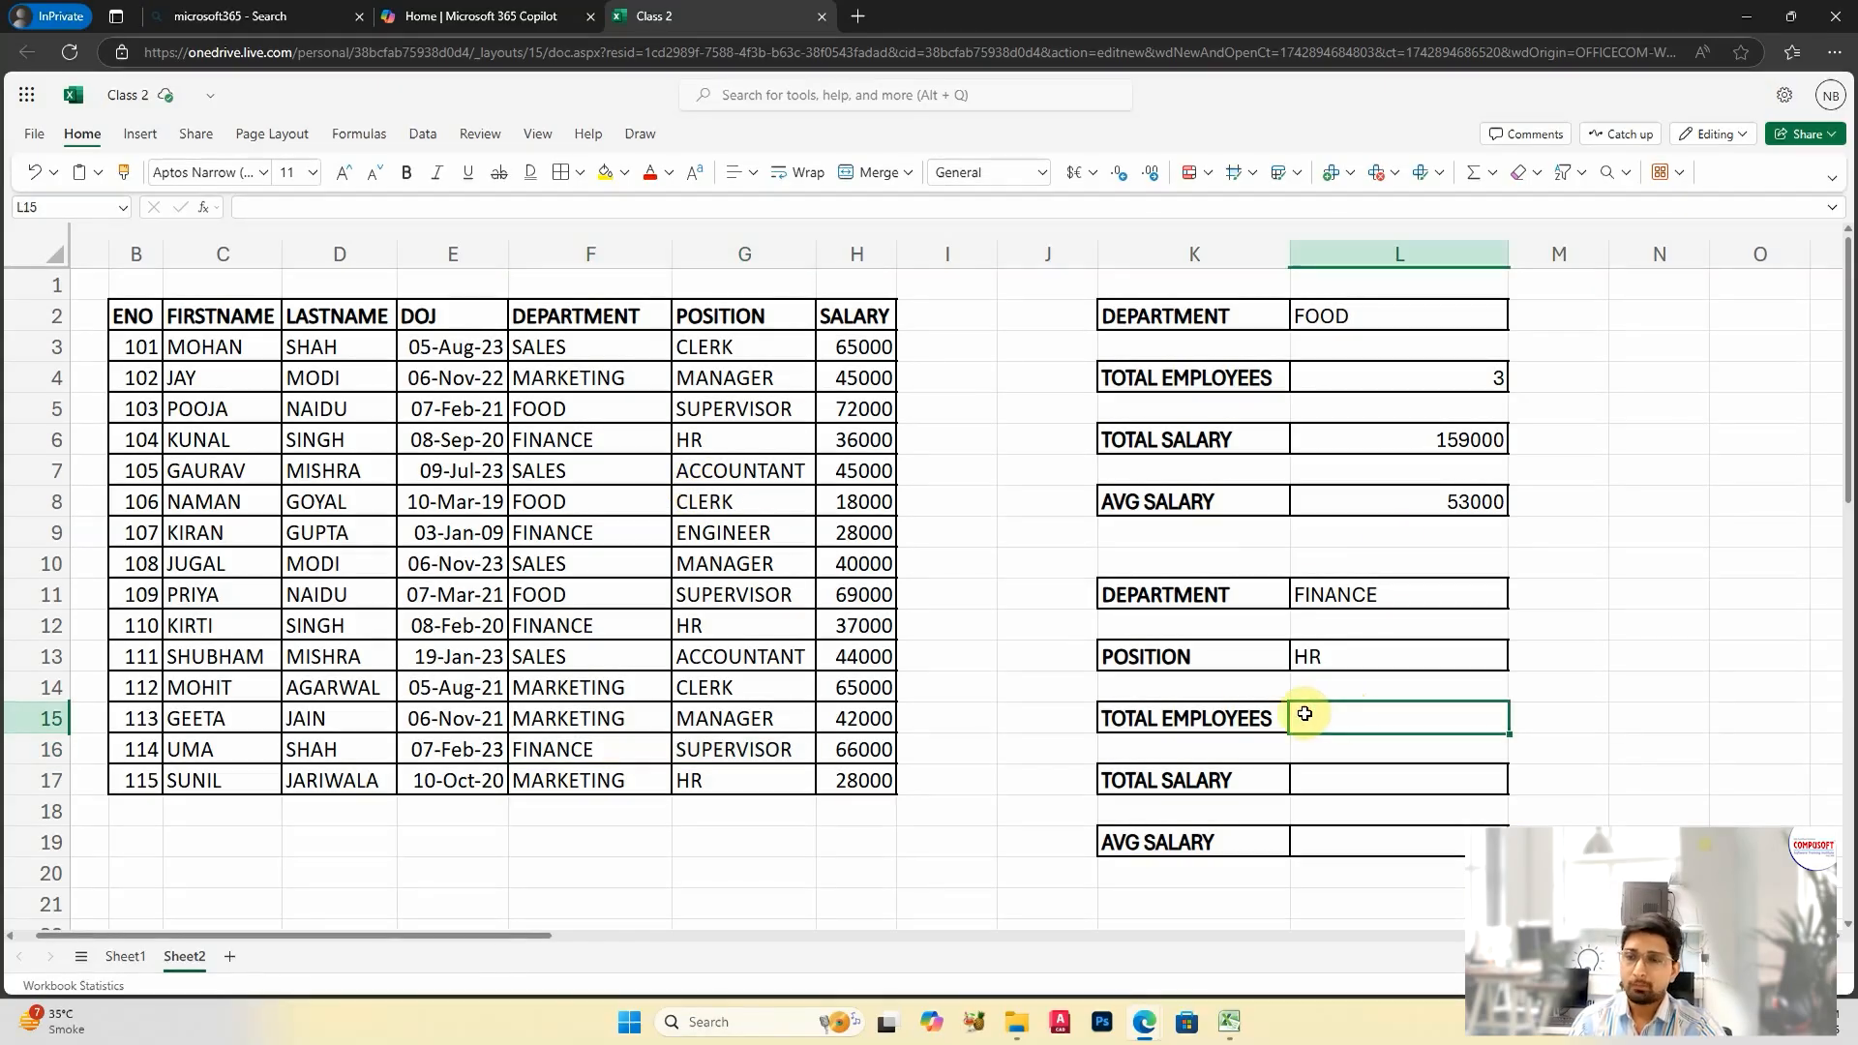
text(=COUNTIFS)
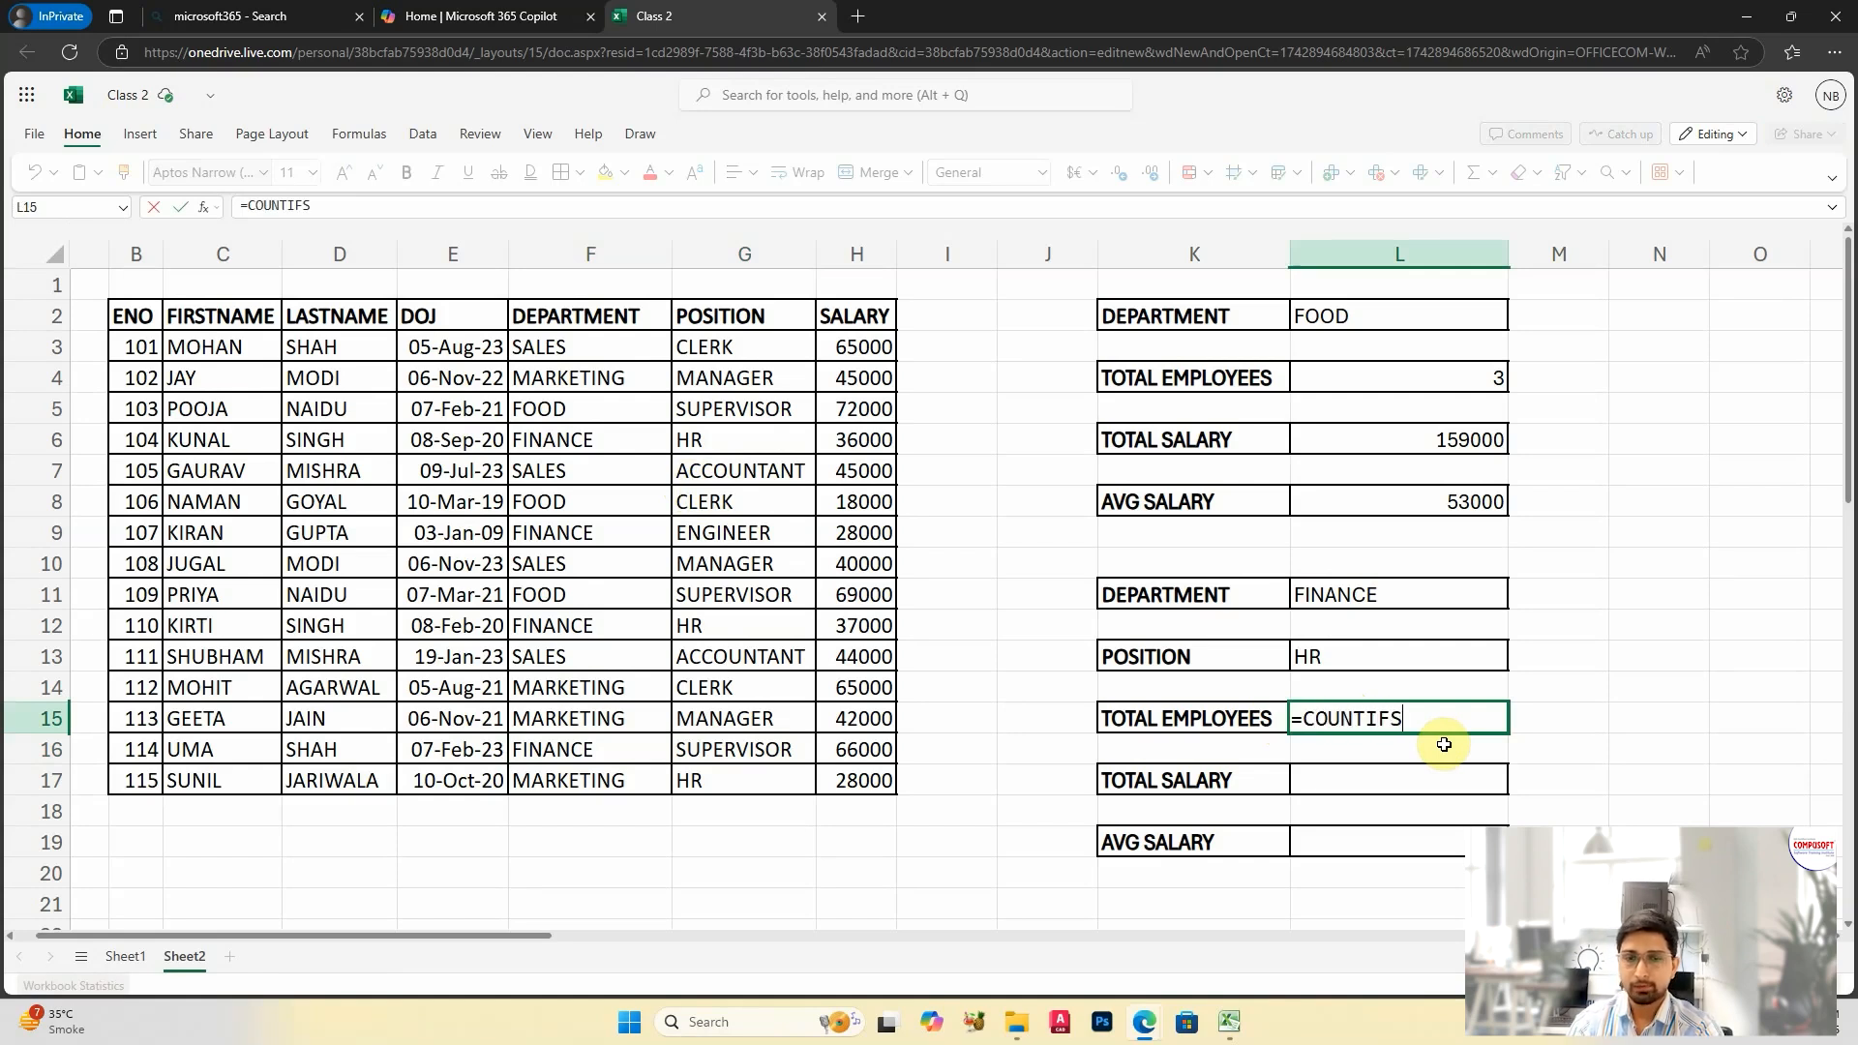
text(()
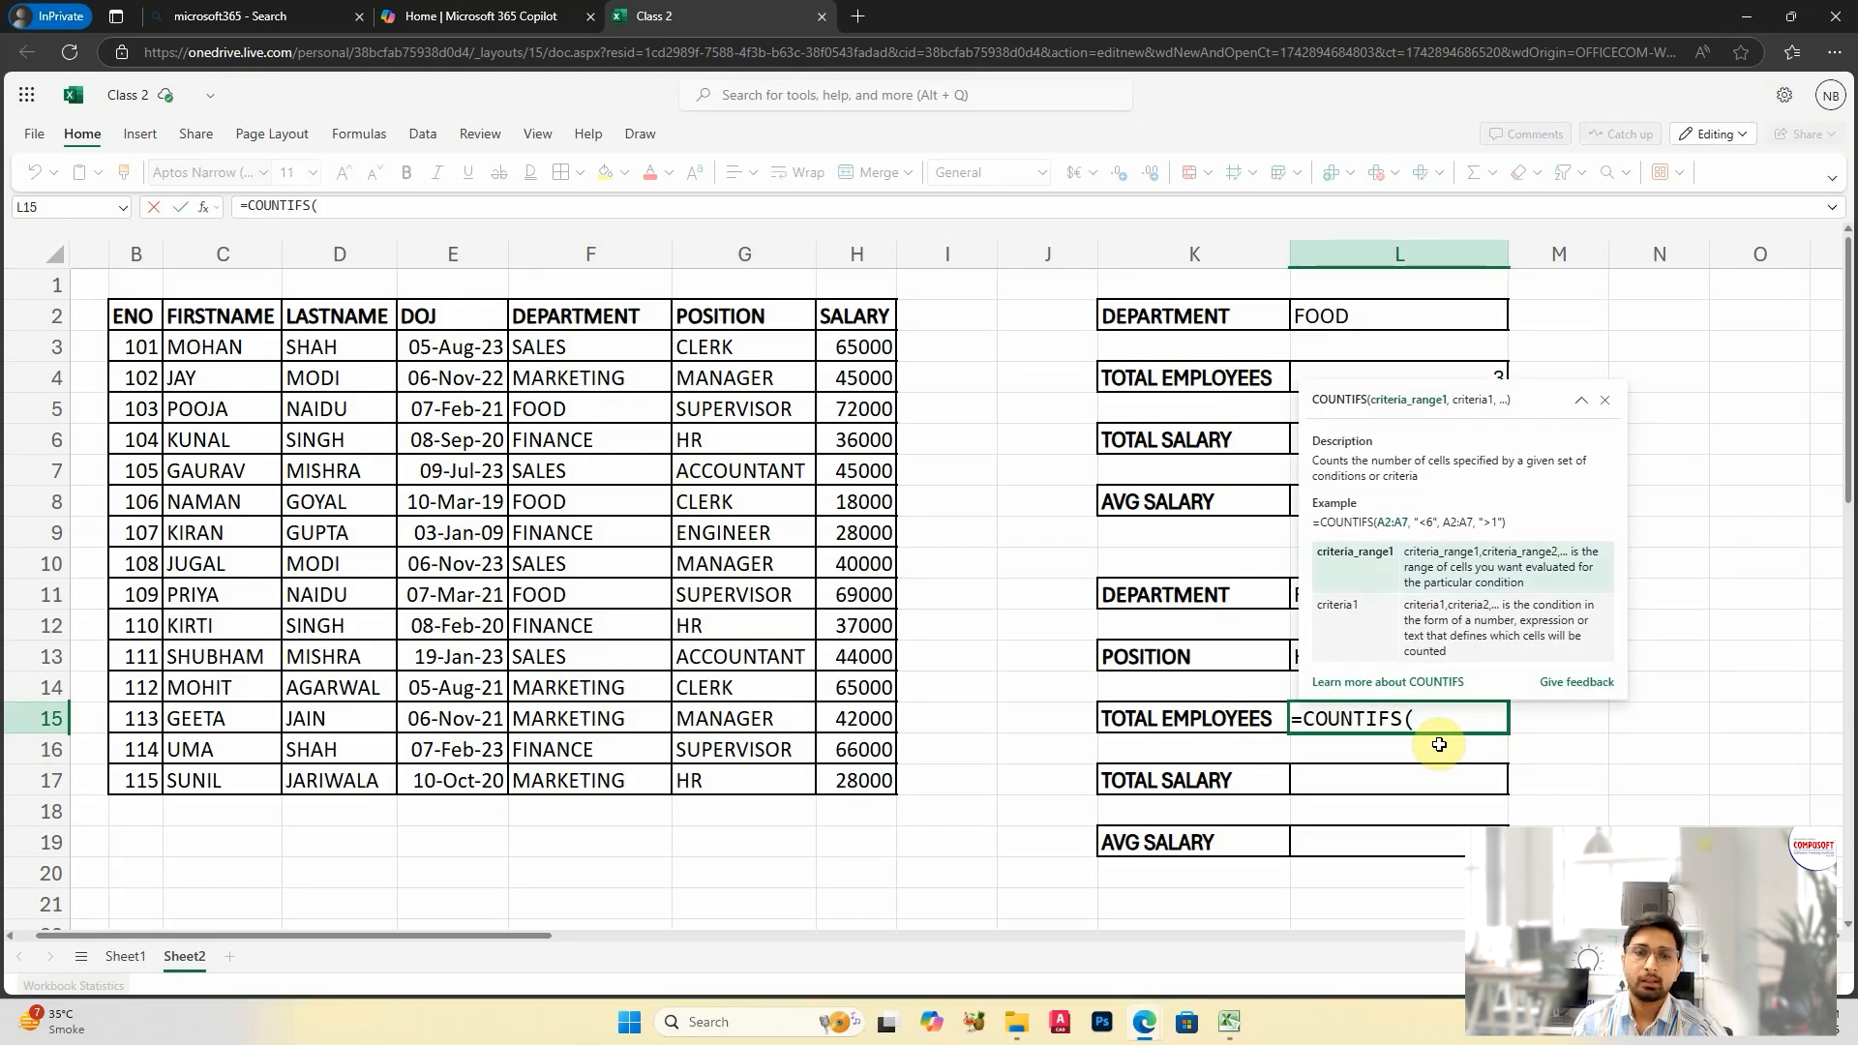
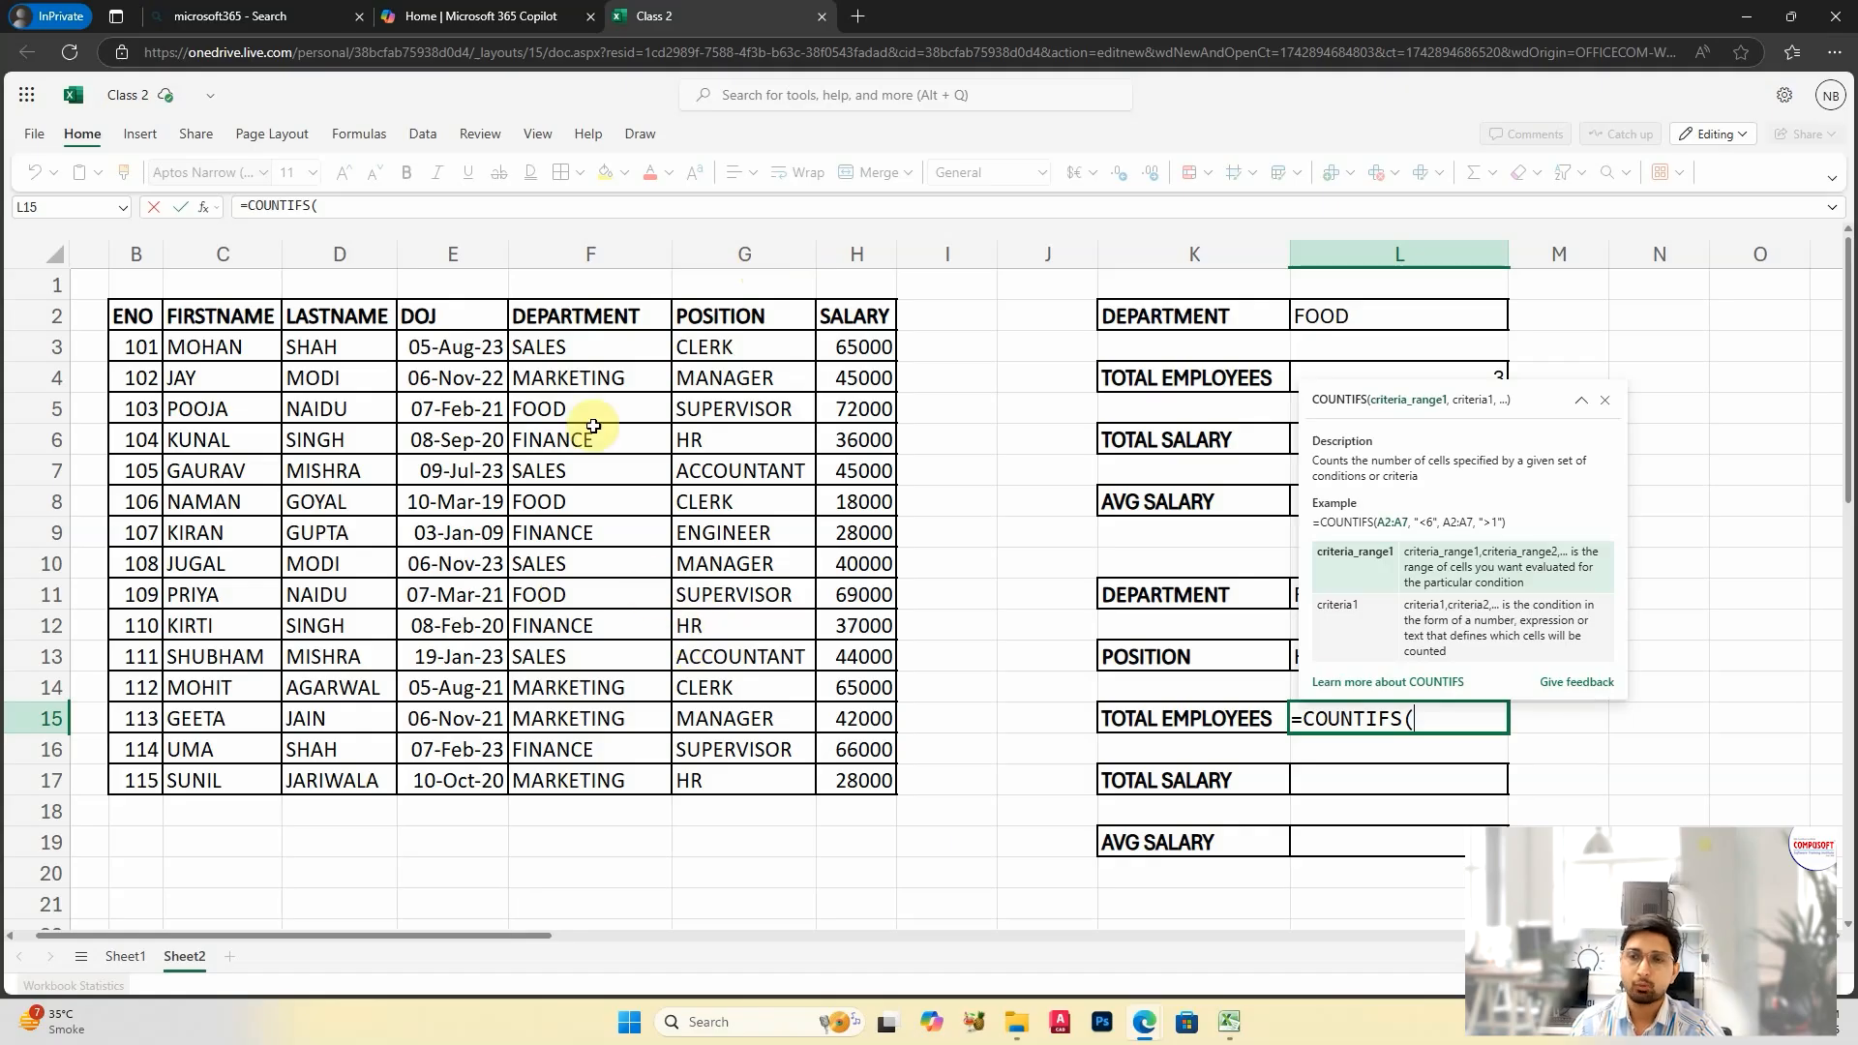
Step: Complete the employee count in L15 as =COUNTIFS(F3:F17,L11,G3:G17,L13), matching both department and position
drag(581, 345, 613, 780)
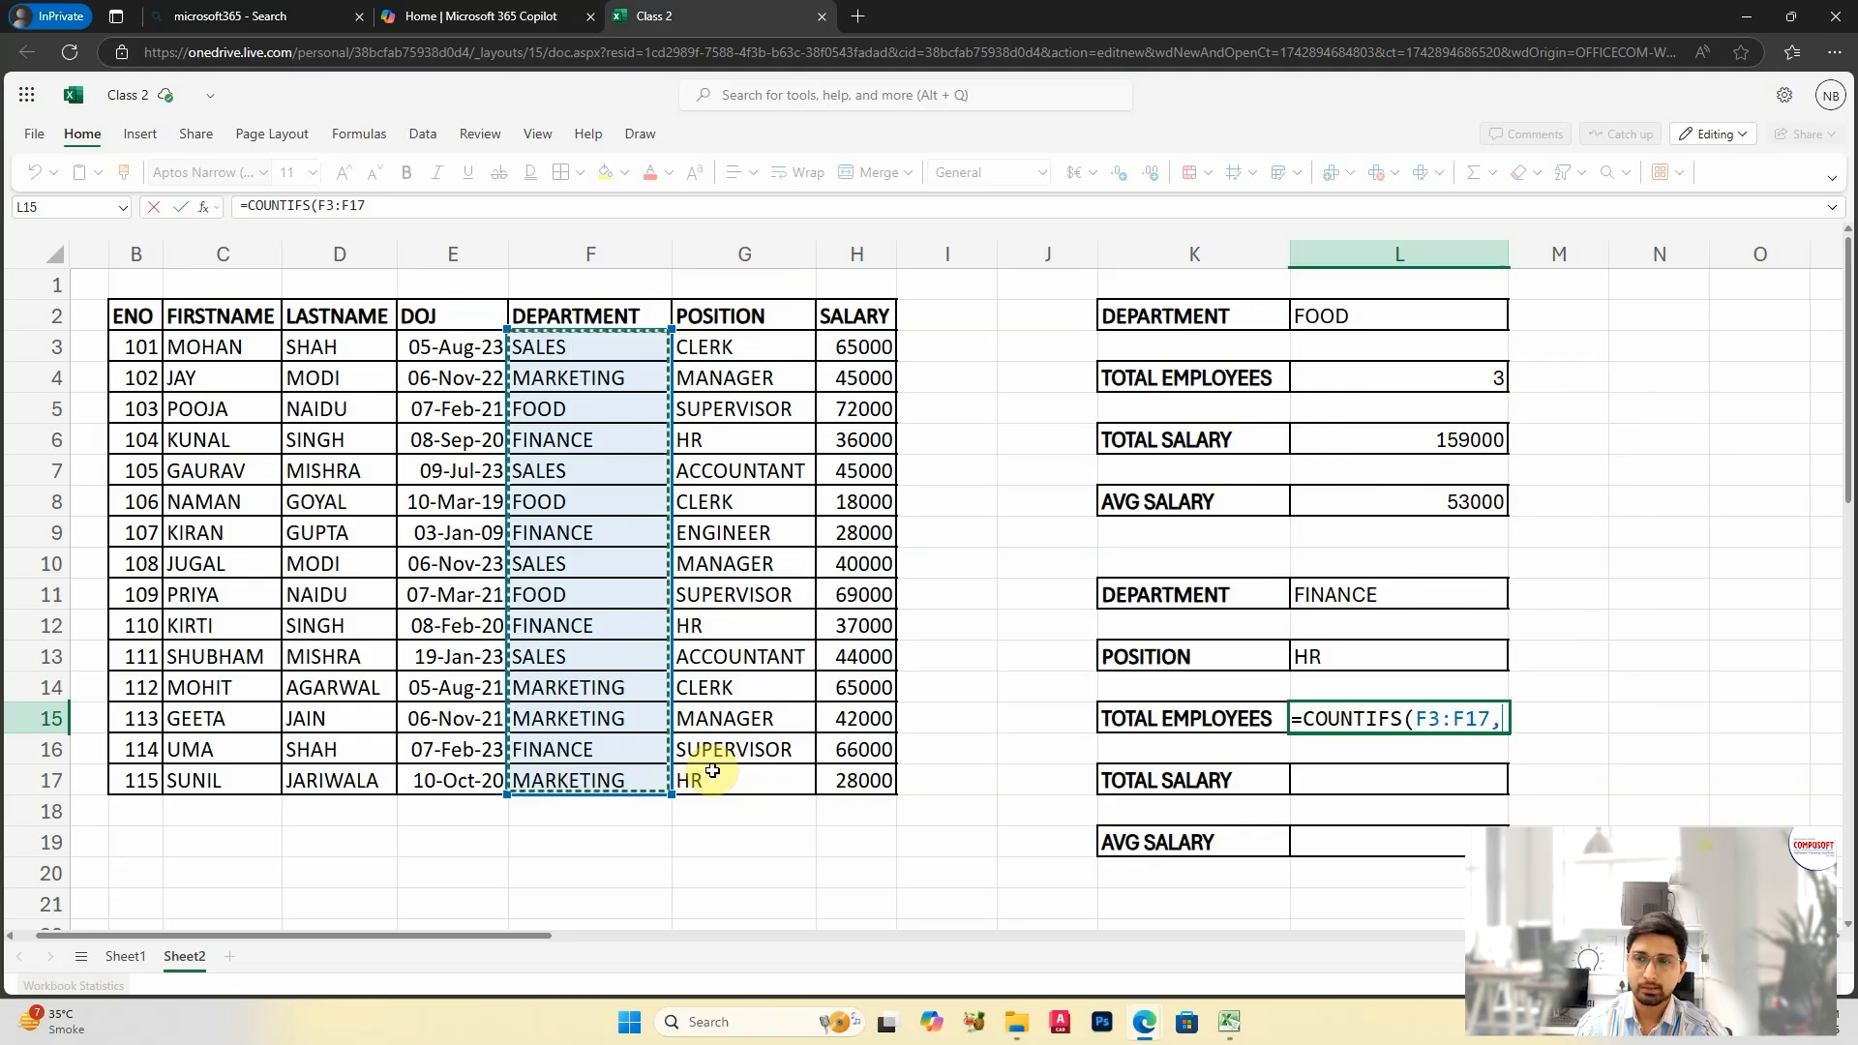
text(,)
click(1606, 400)
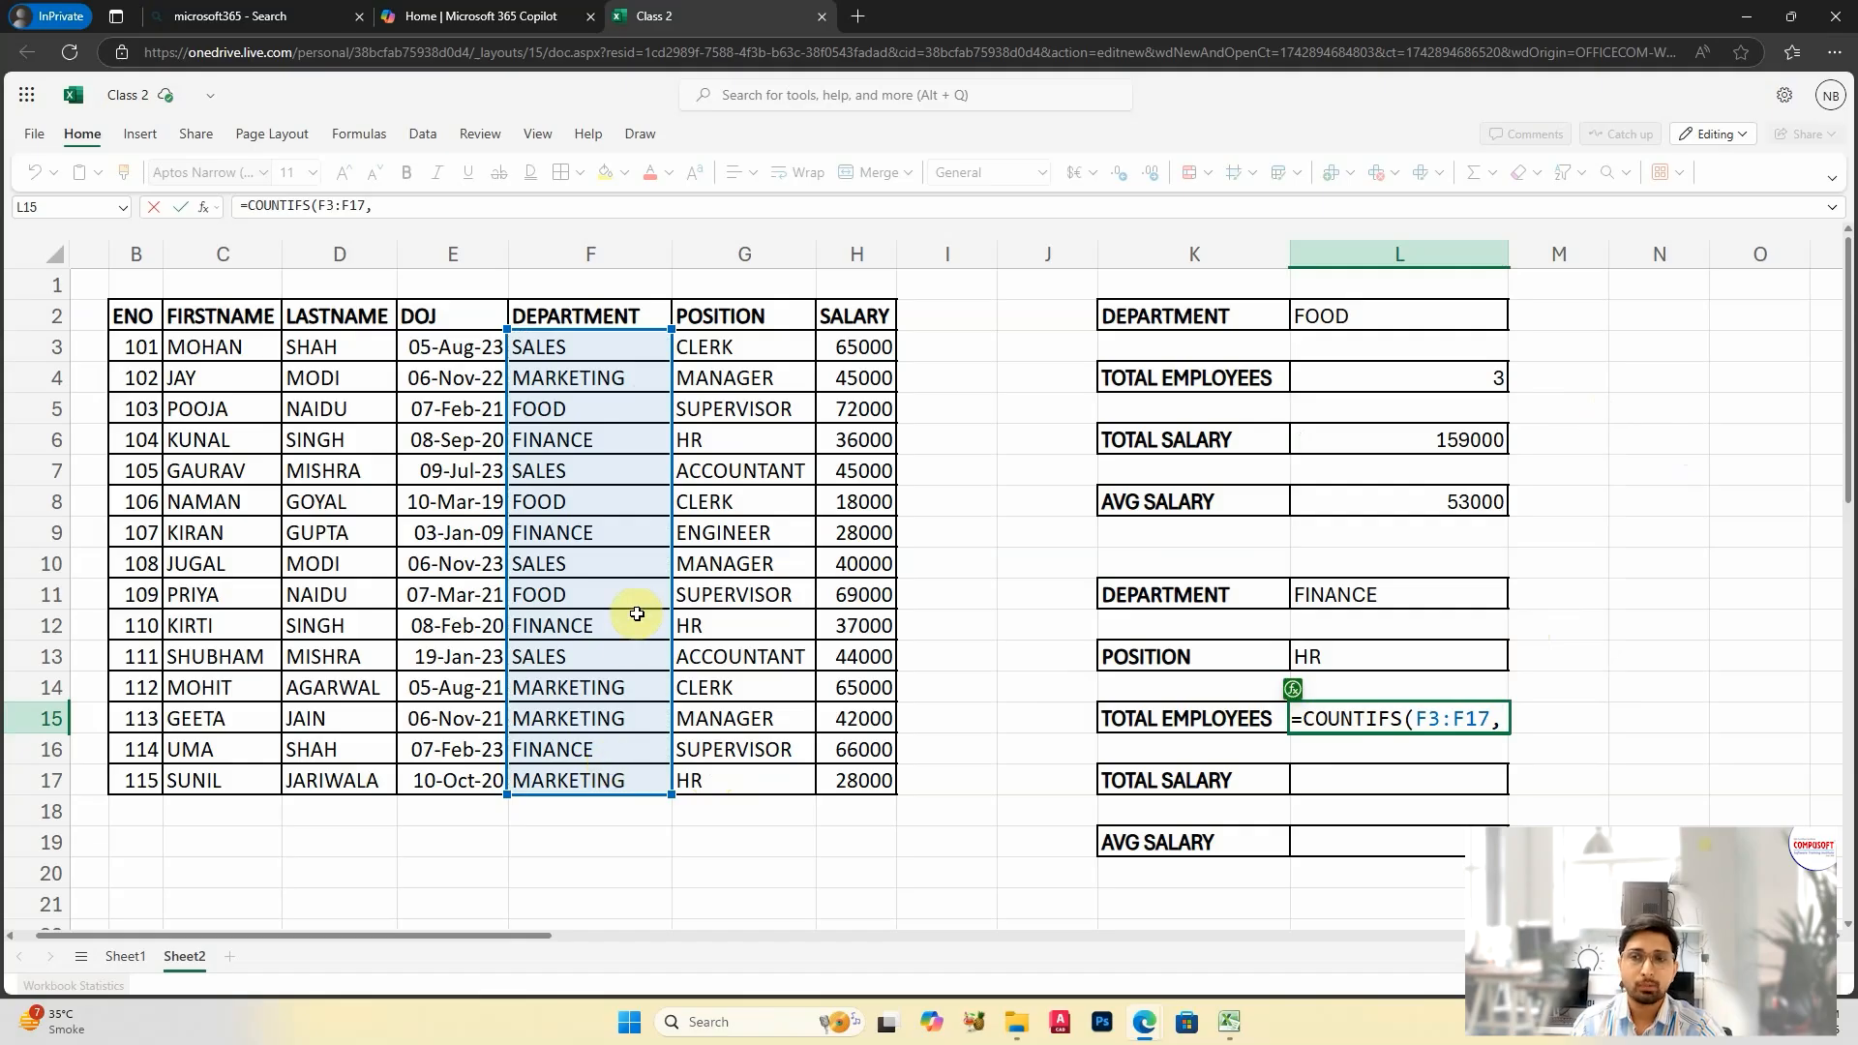
click(1368, 596)
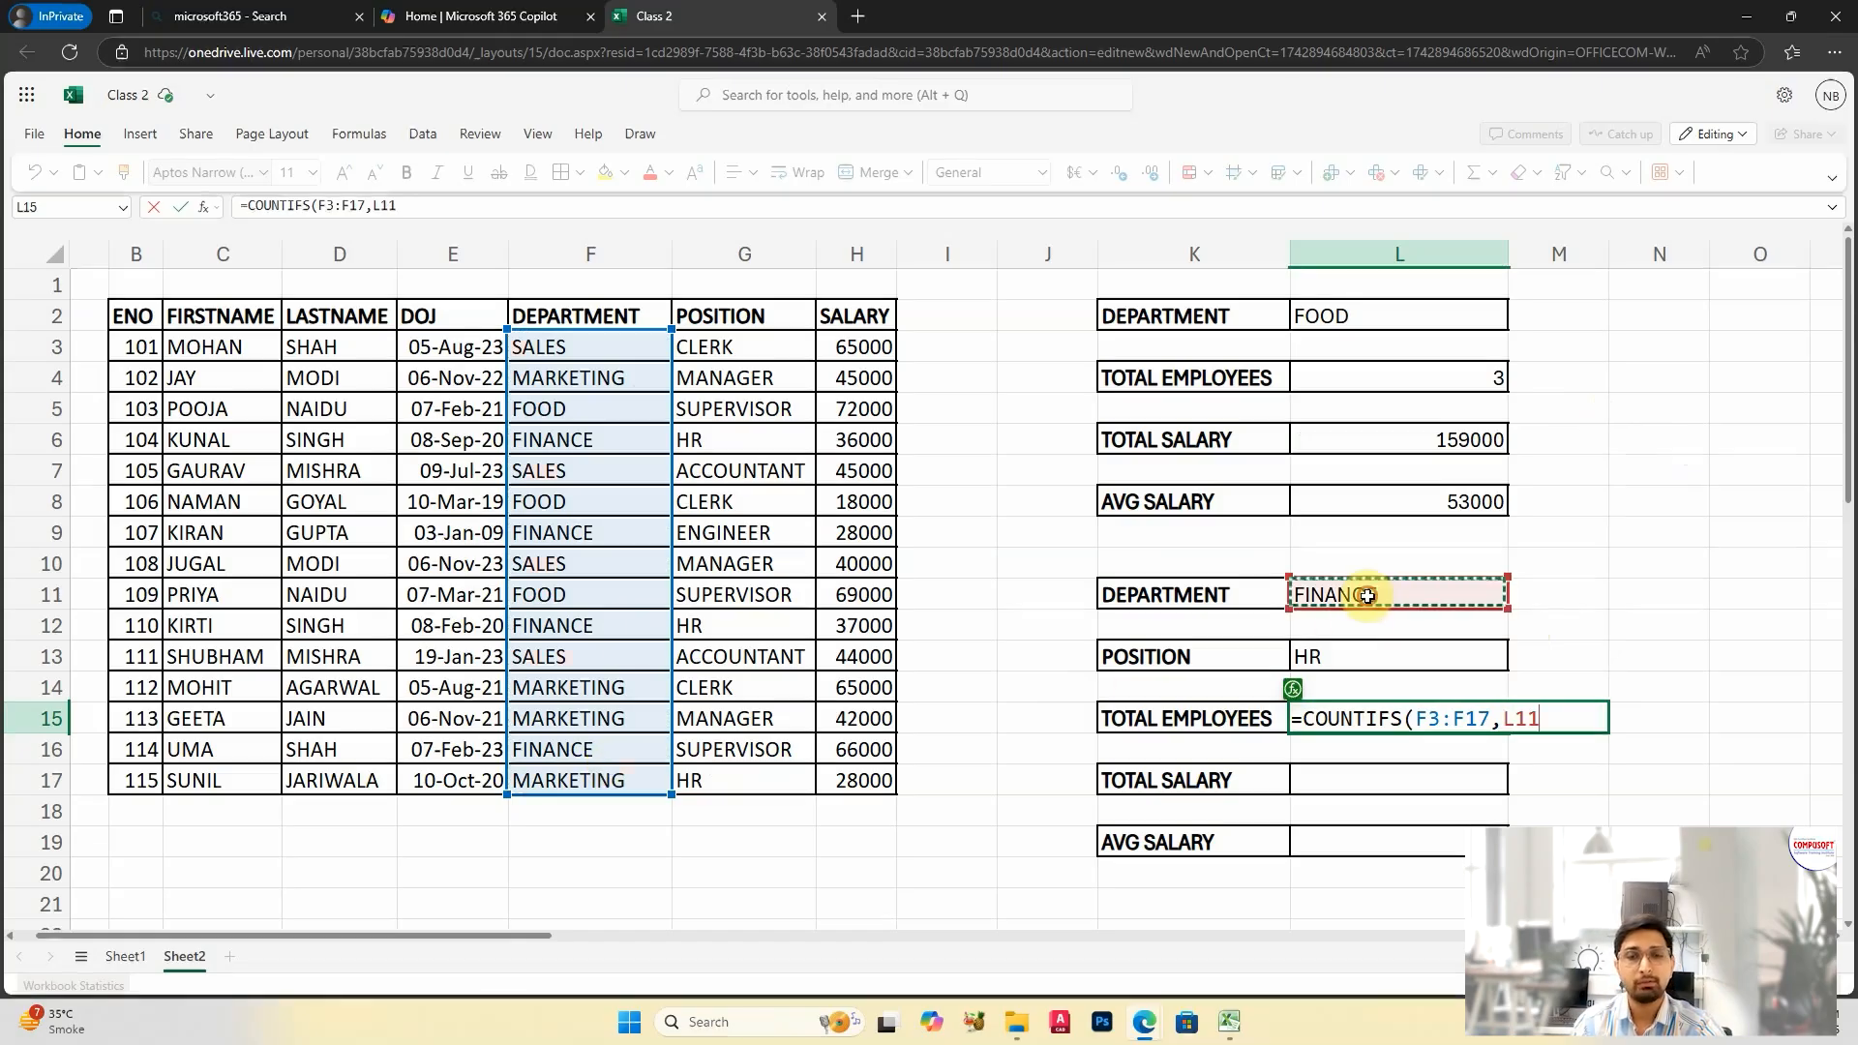
text(,)
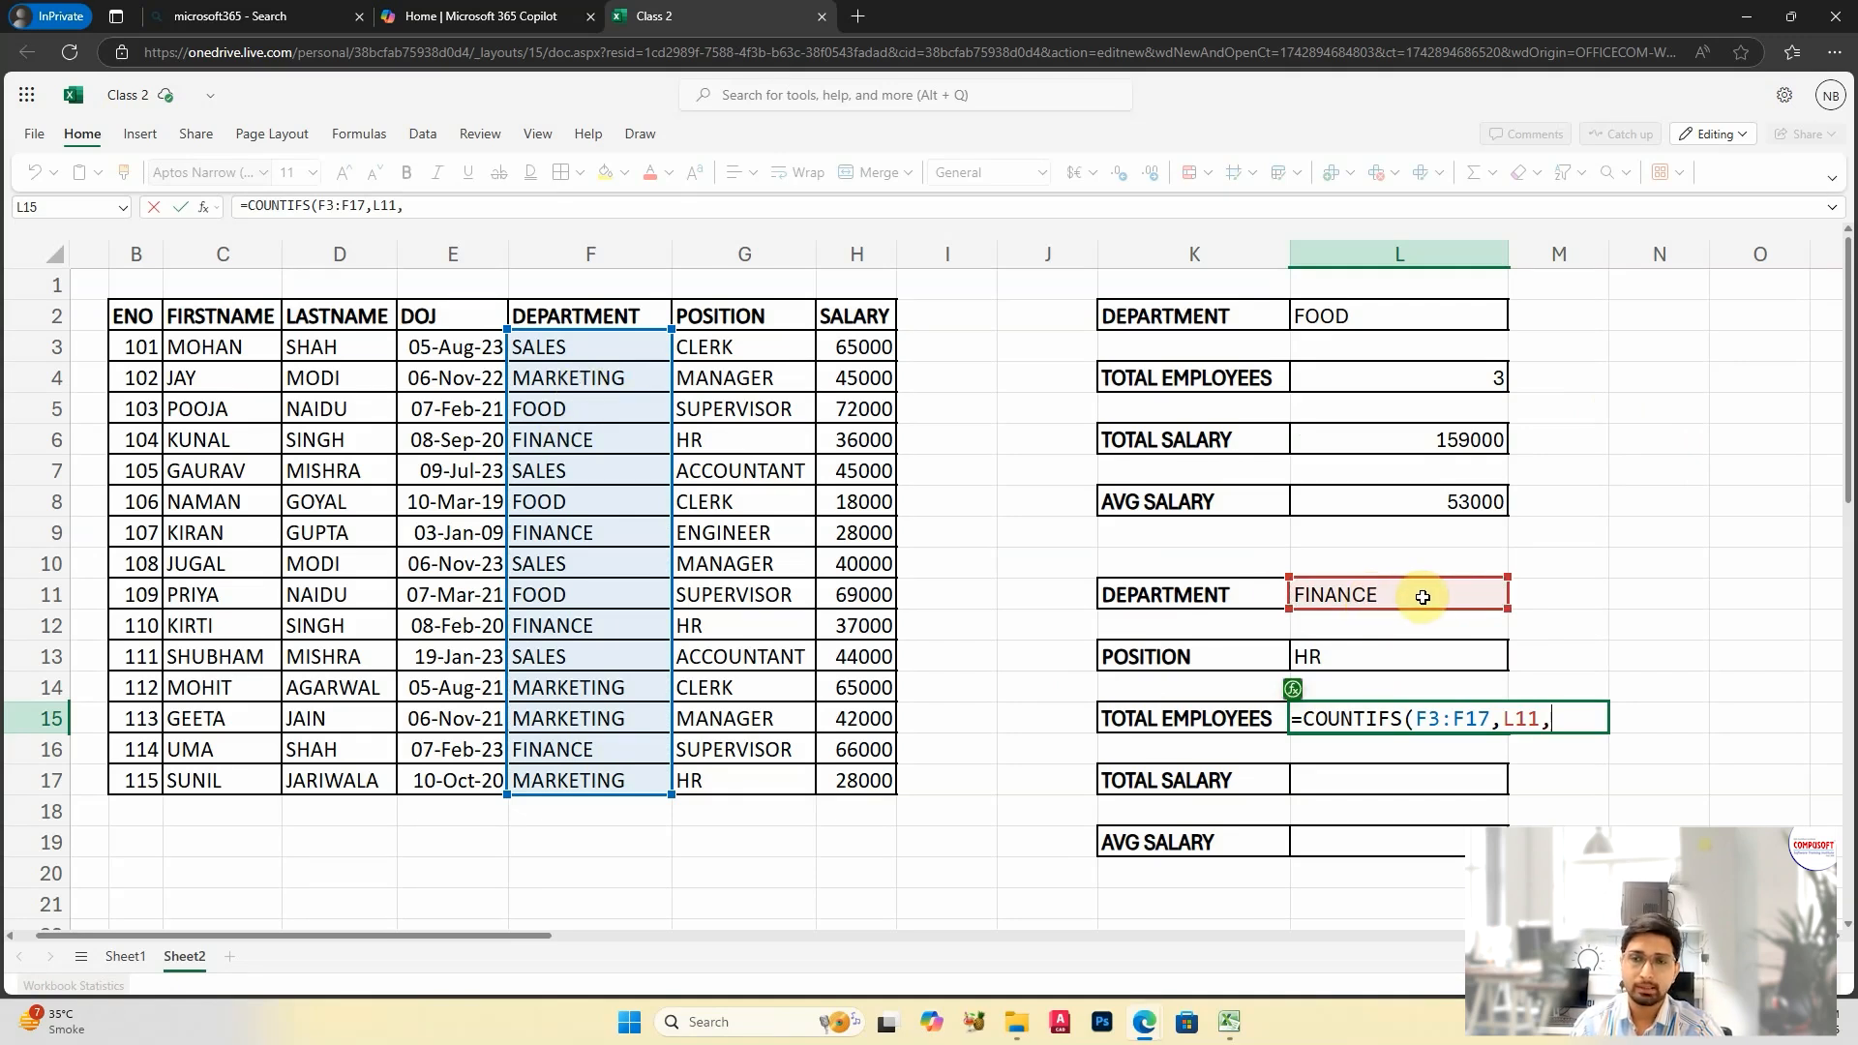
drag(716, 346, 768, 779)
text(,)
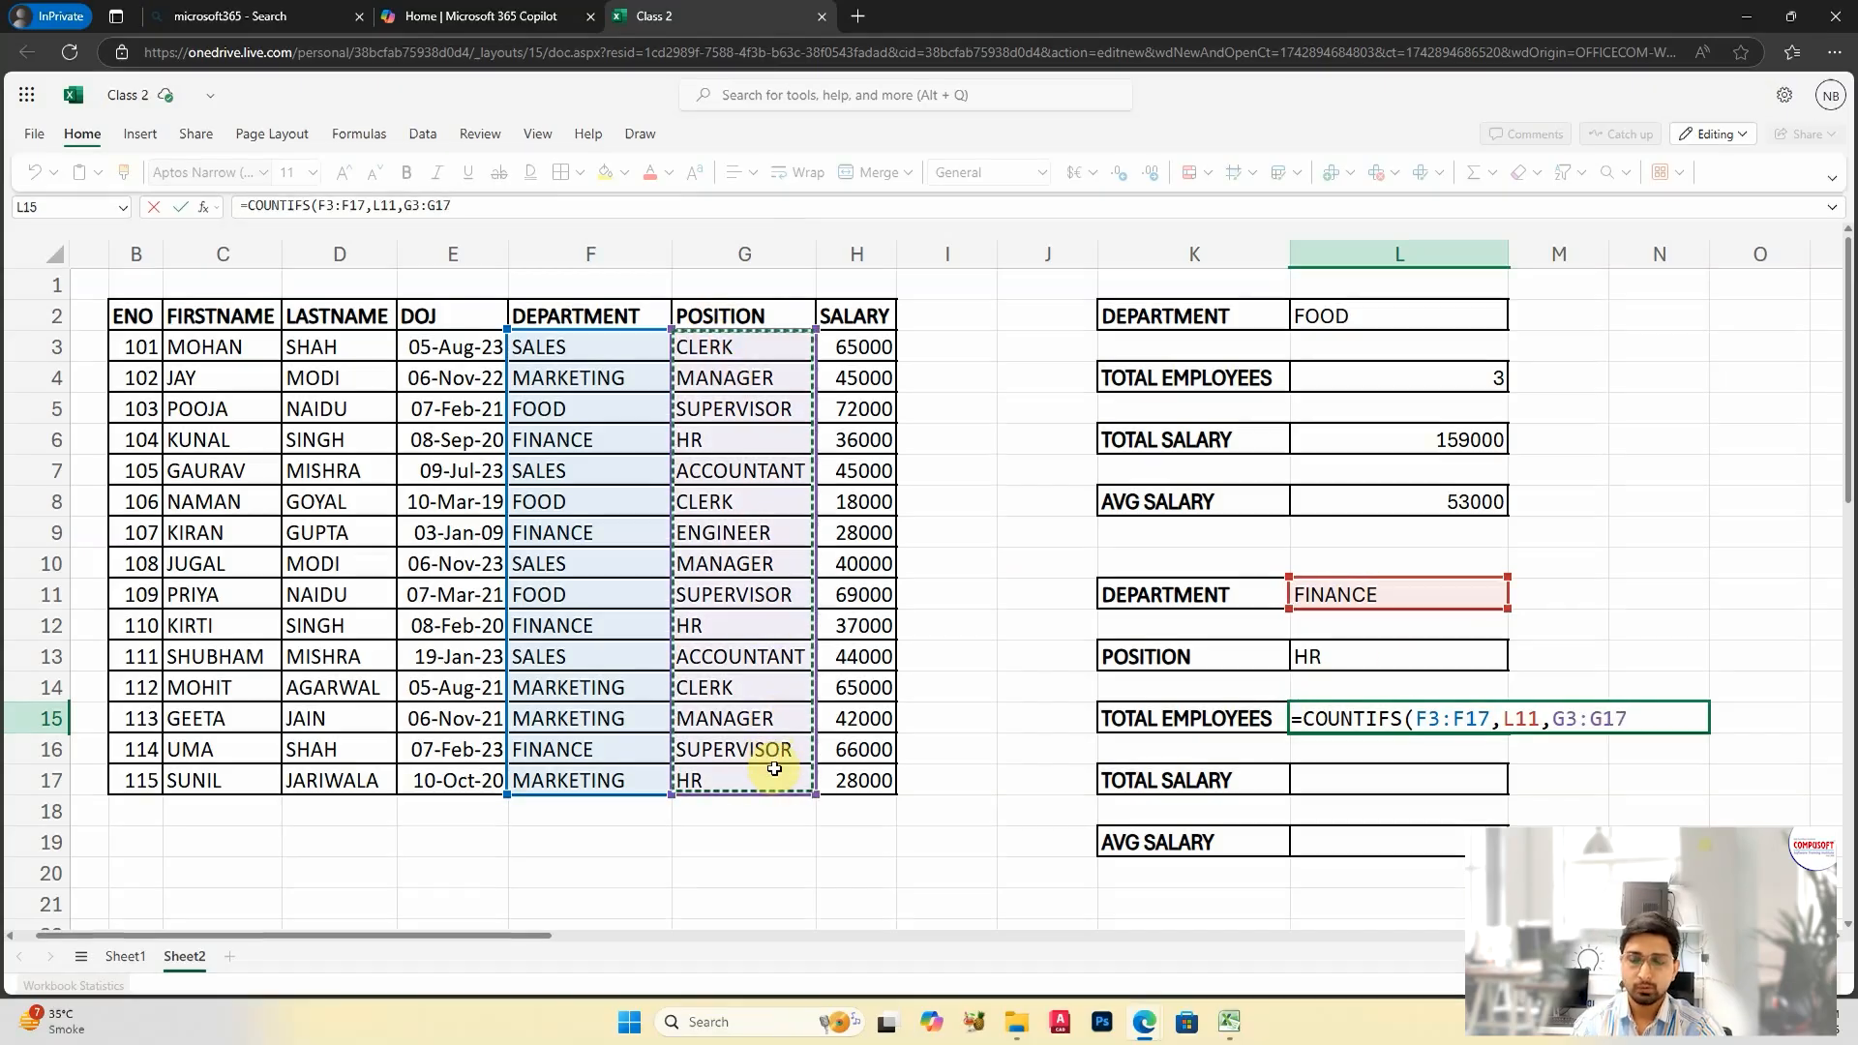
click(1394, 656)
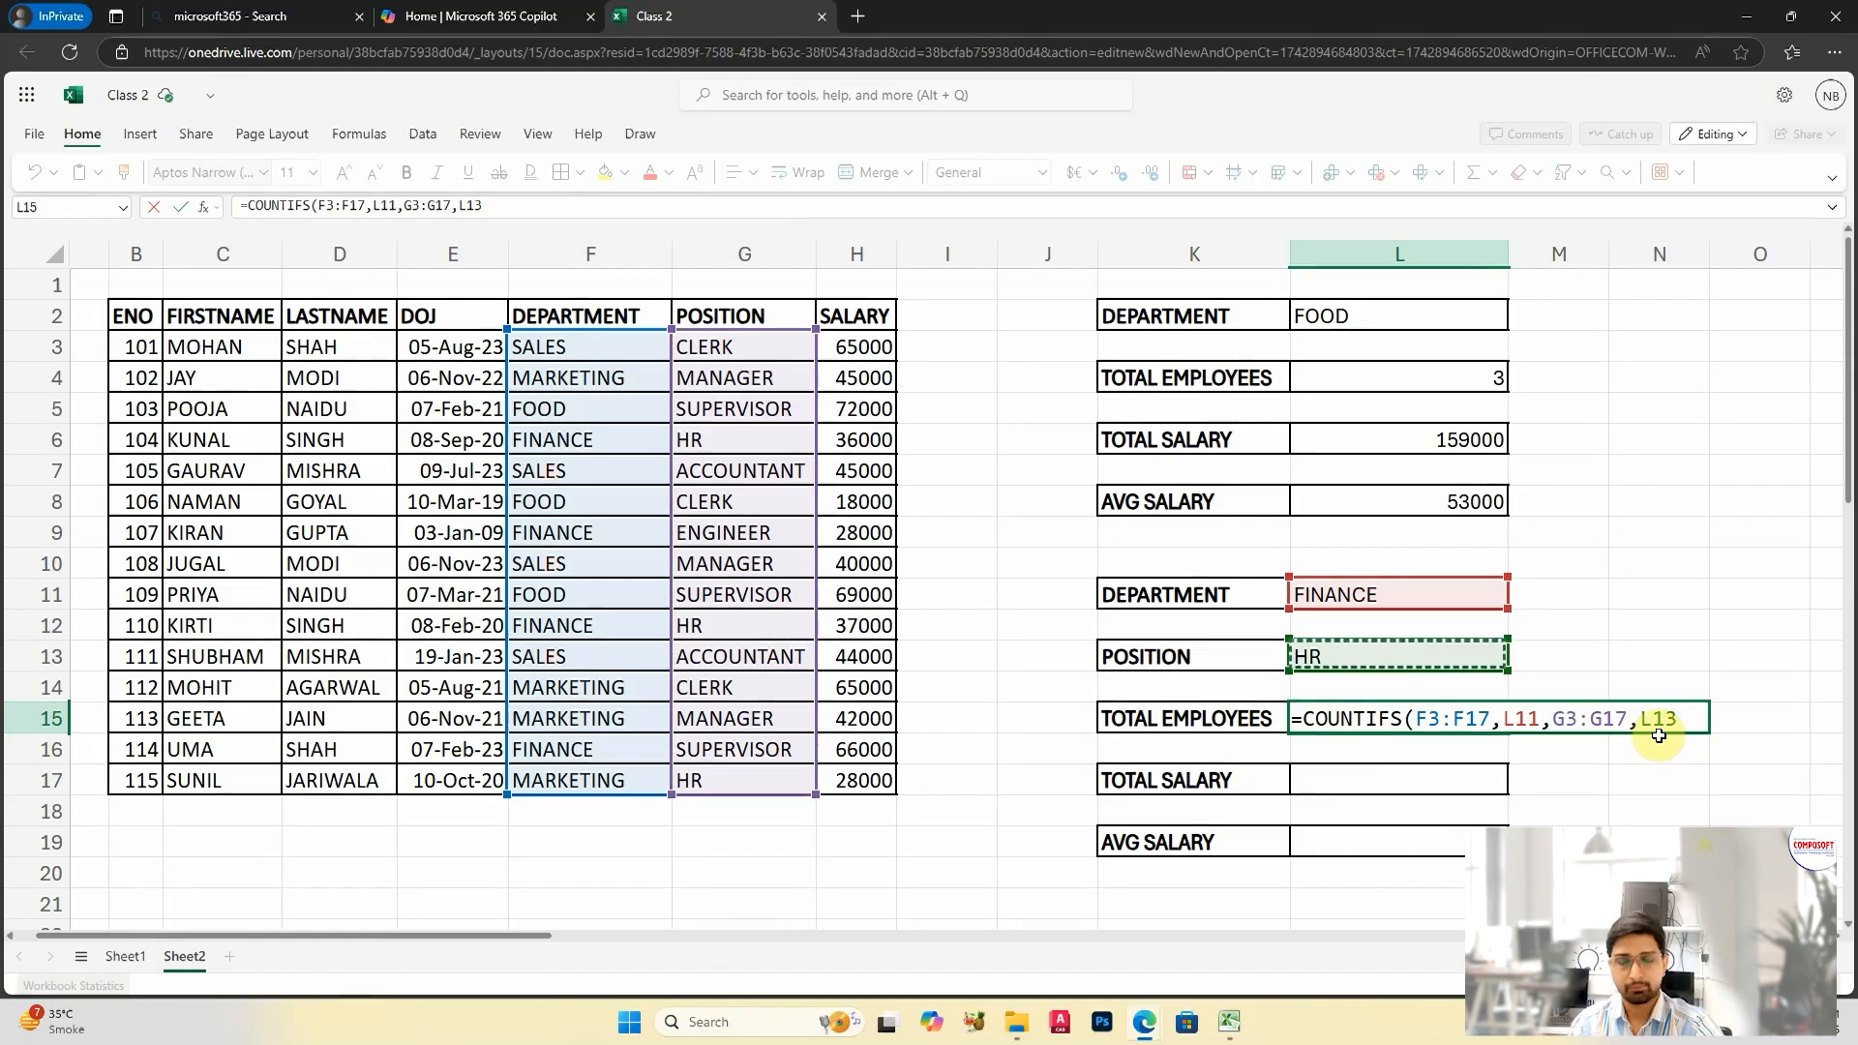
text())
key(Return)
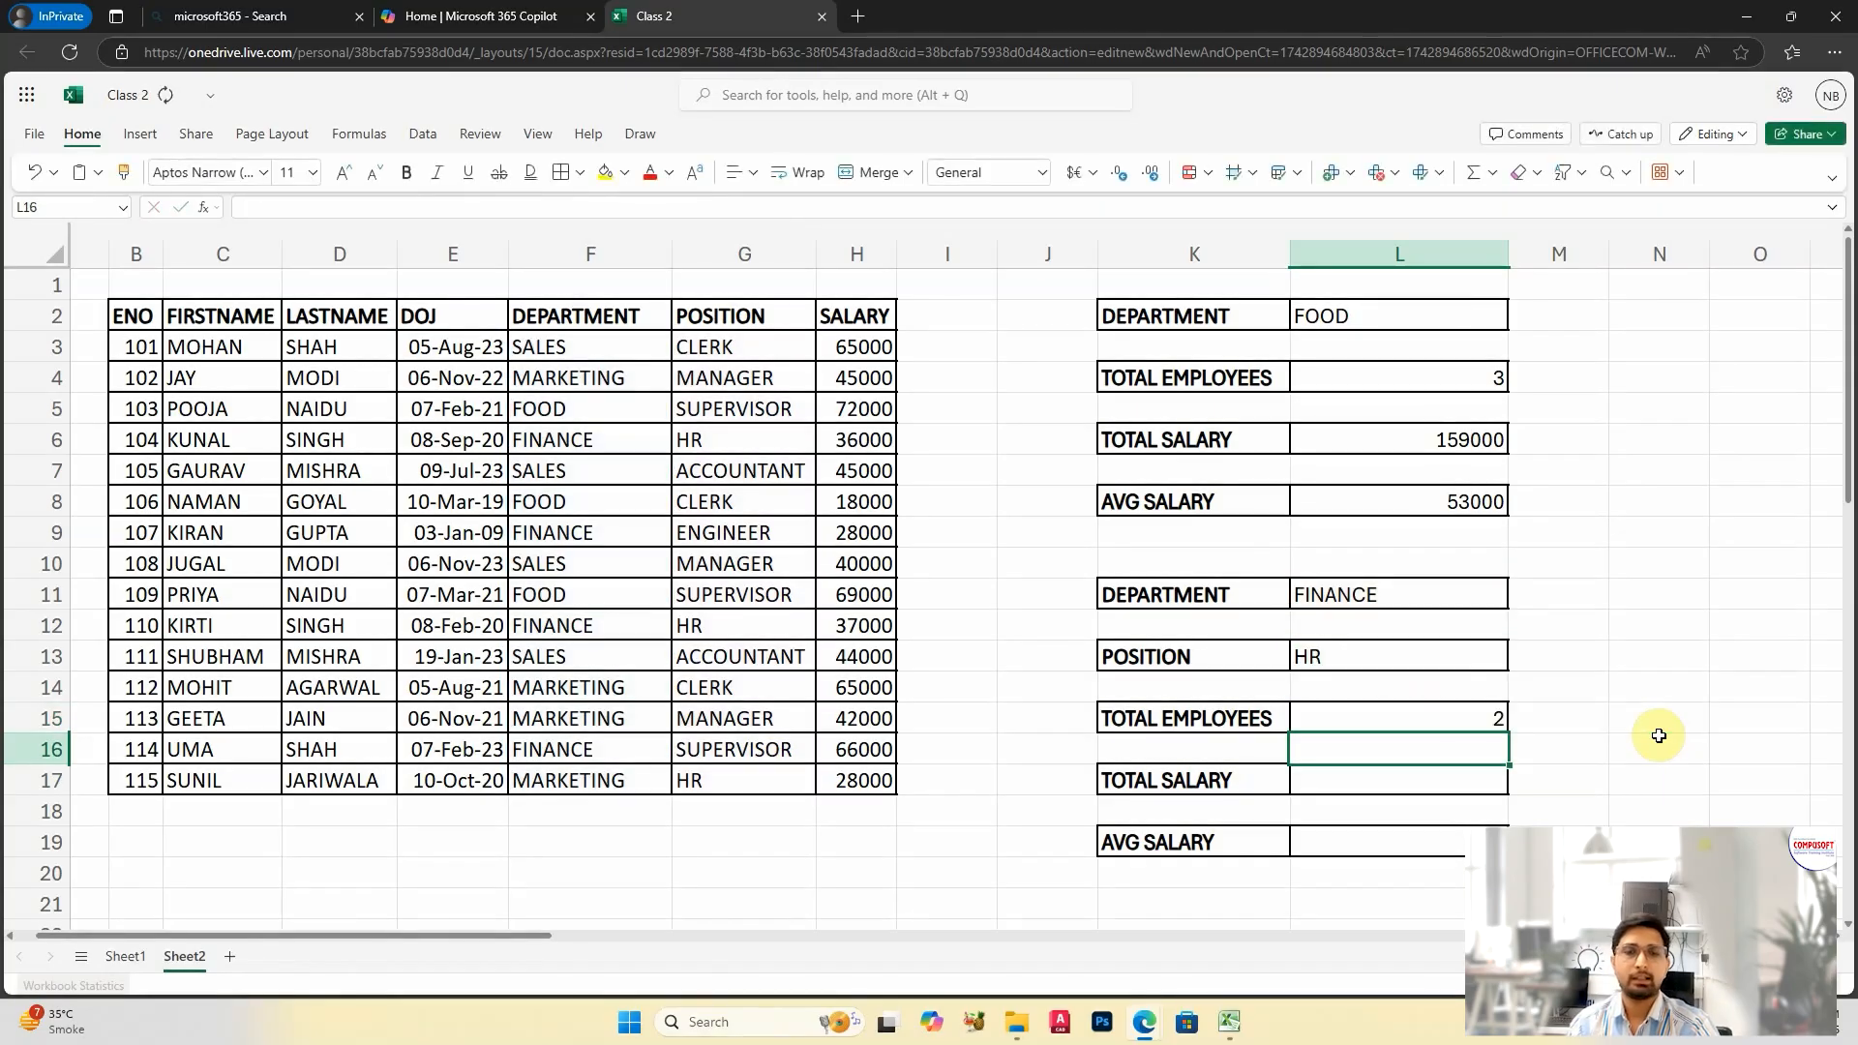
click(1475, 716)
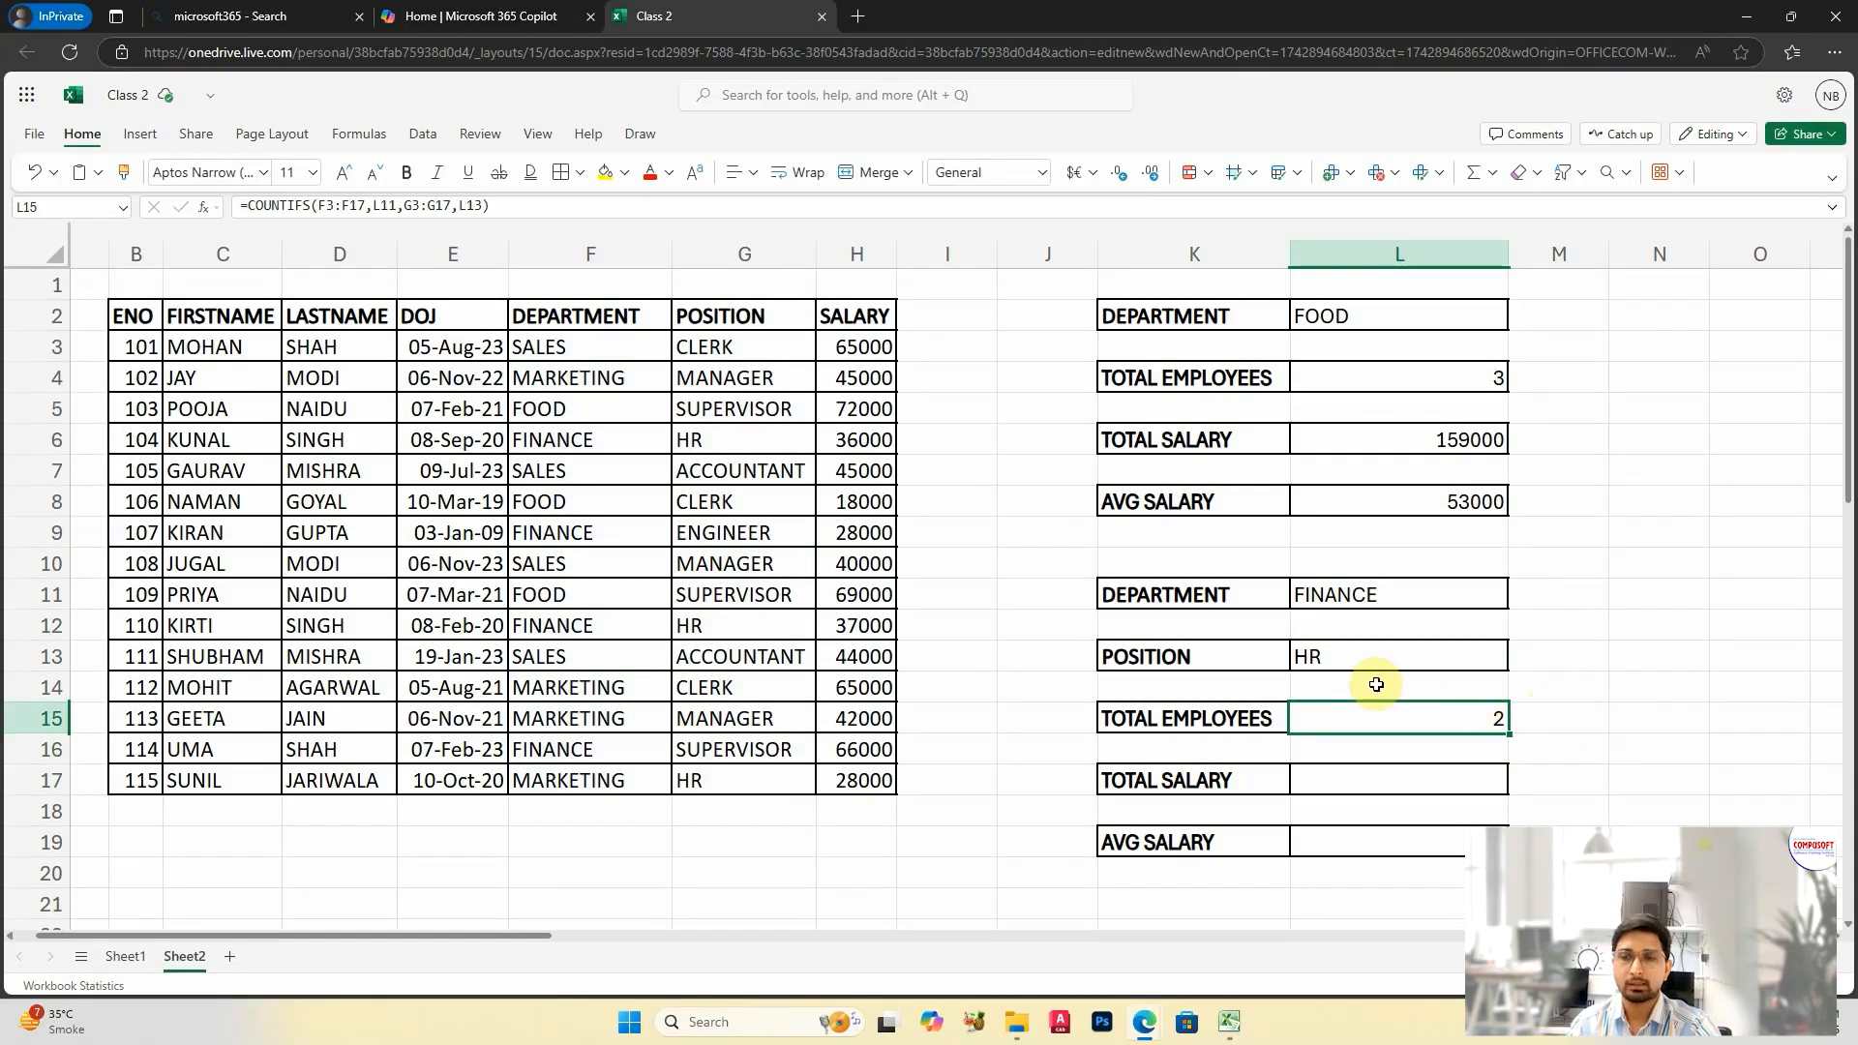
Step: Change the position criterion in L13 to ENGINEER to test the employee count
click(1340, 658)
text(EN)
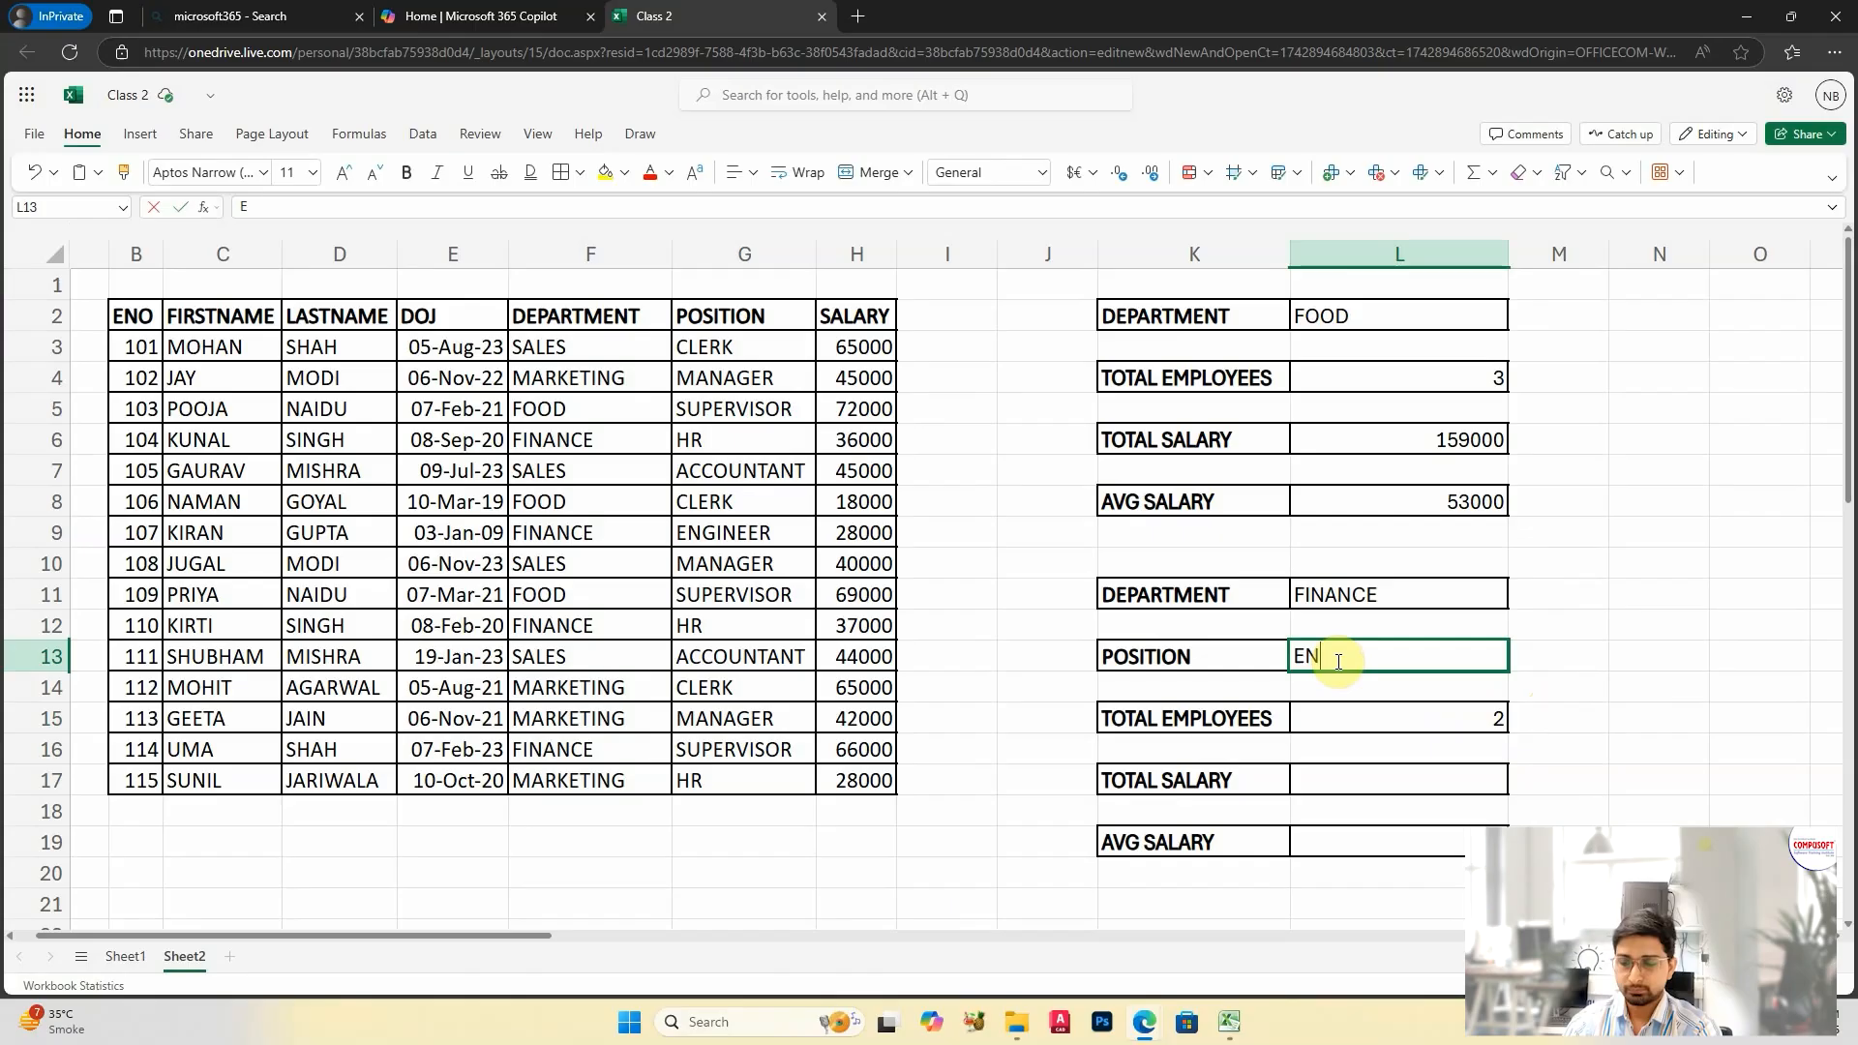
text(GINEER)
key(Return)
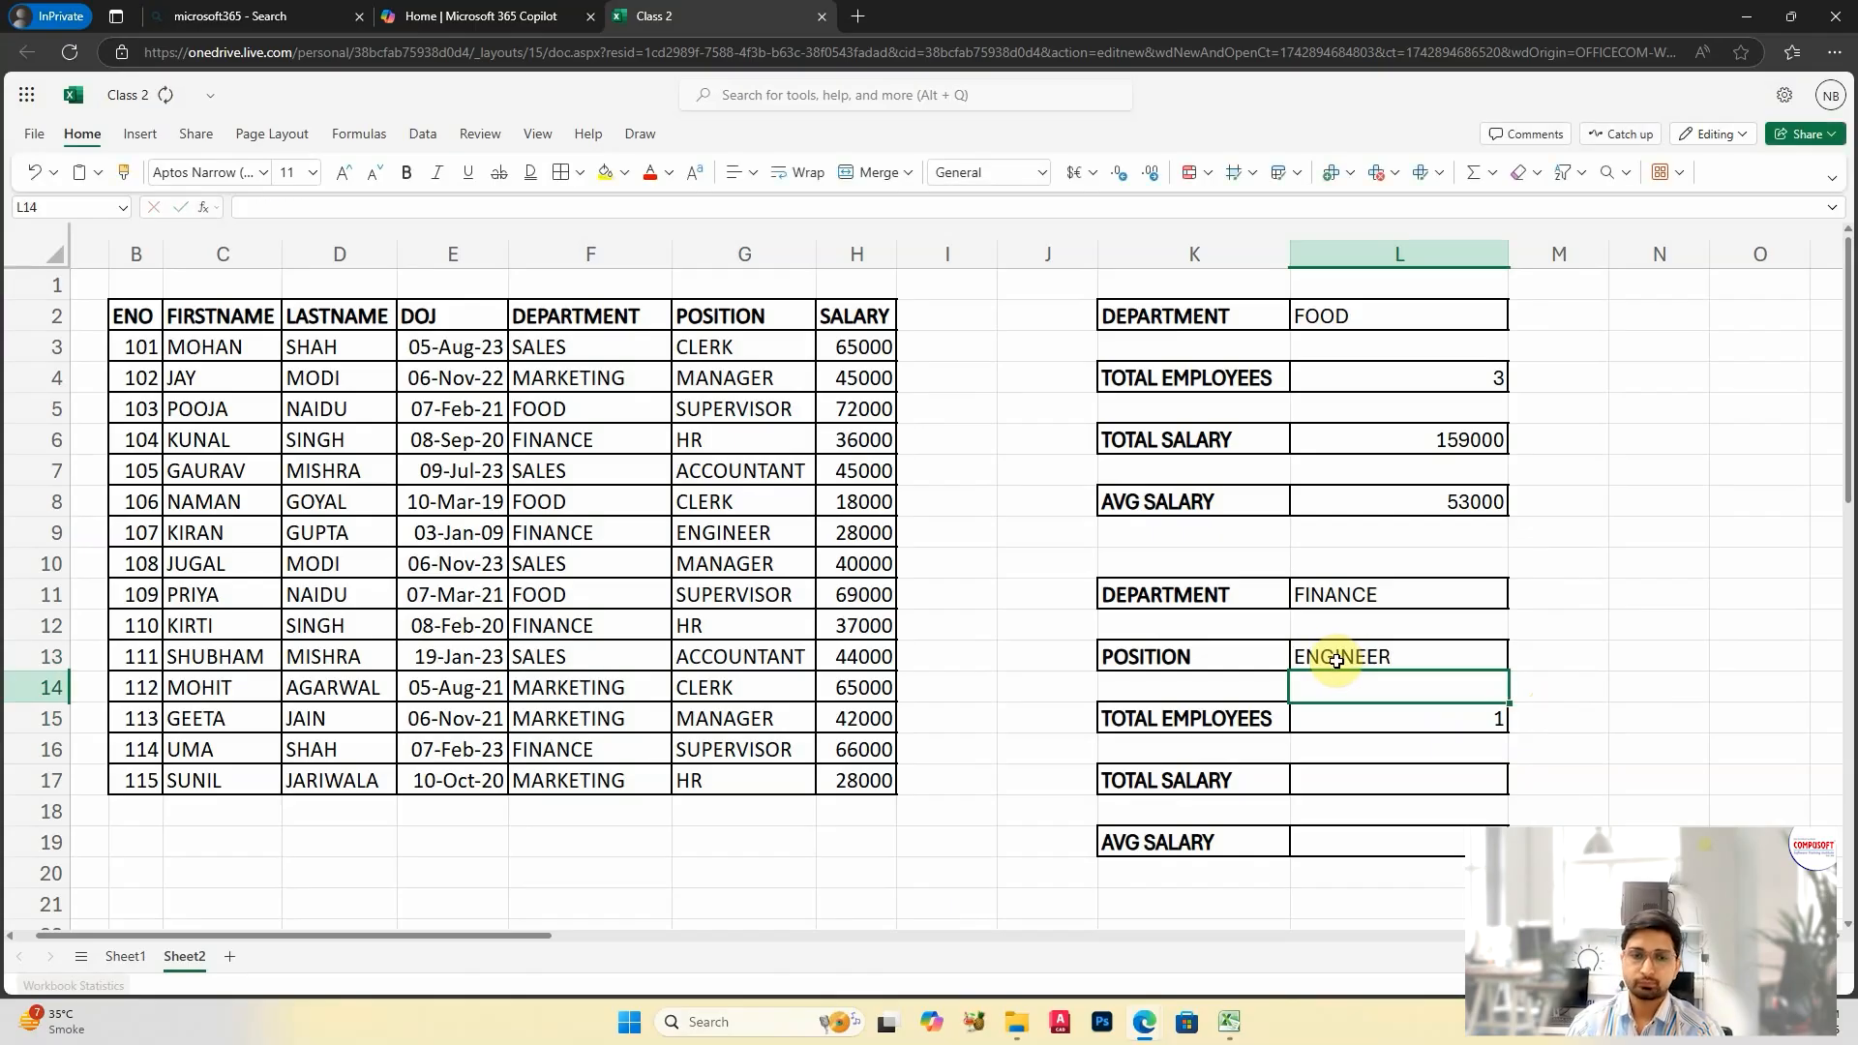
click(1363, 662)
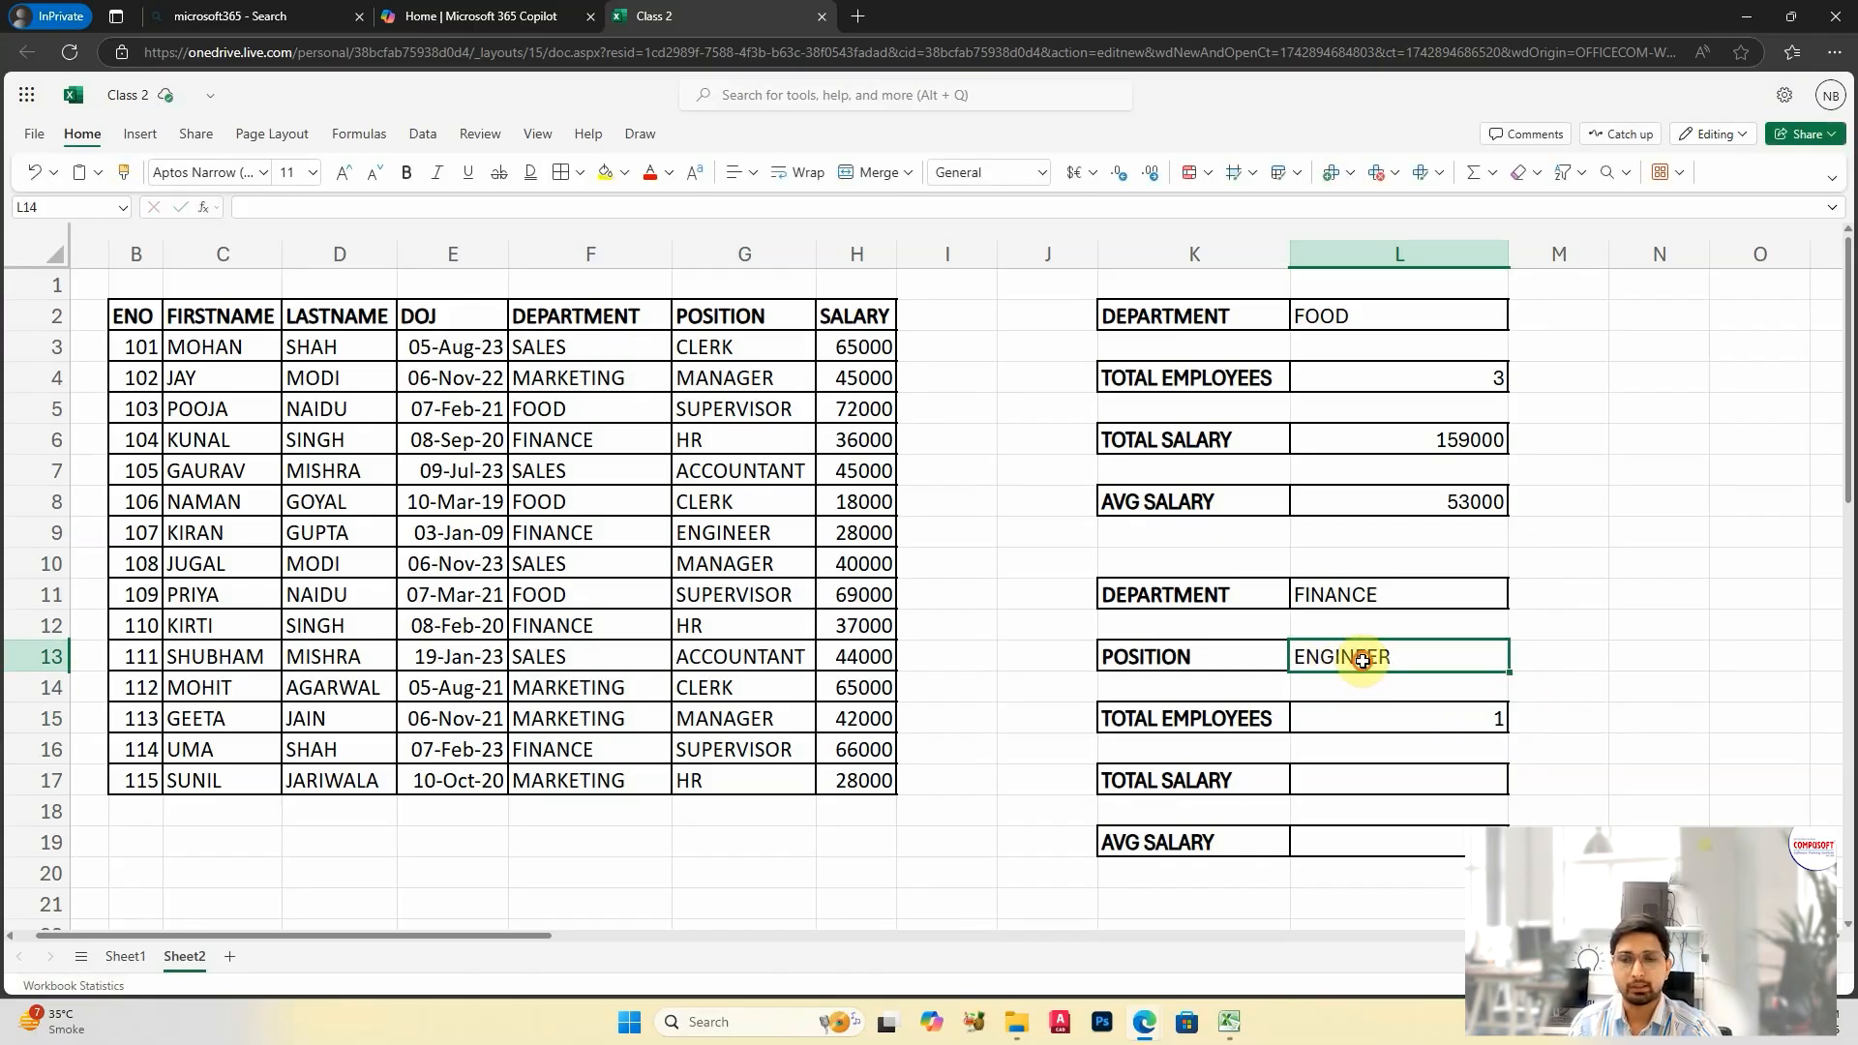
click(1380, 783)
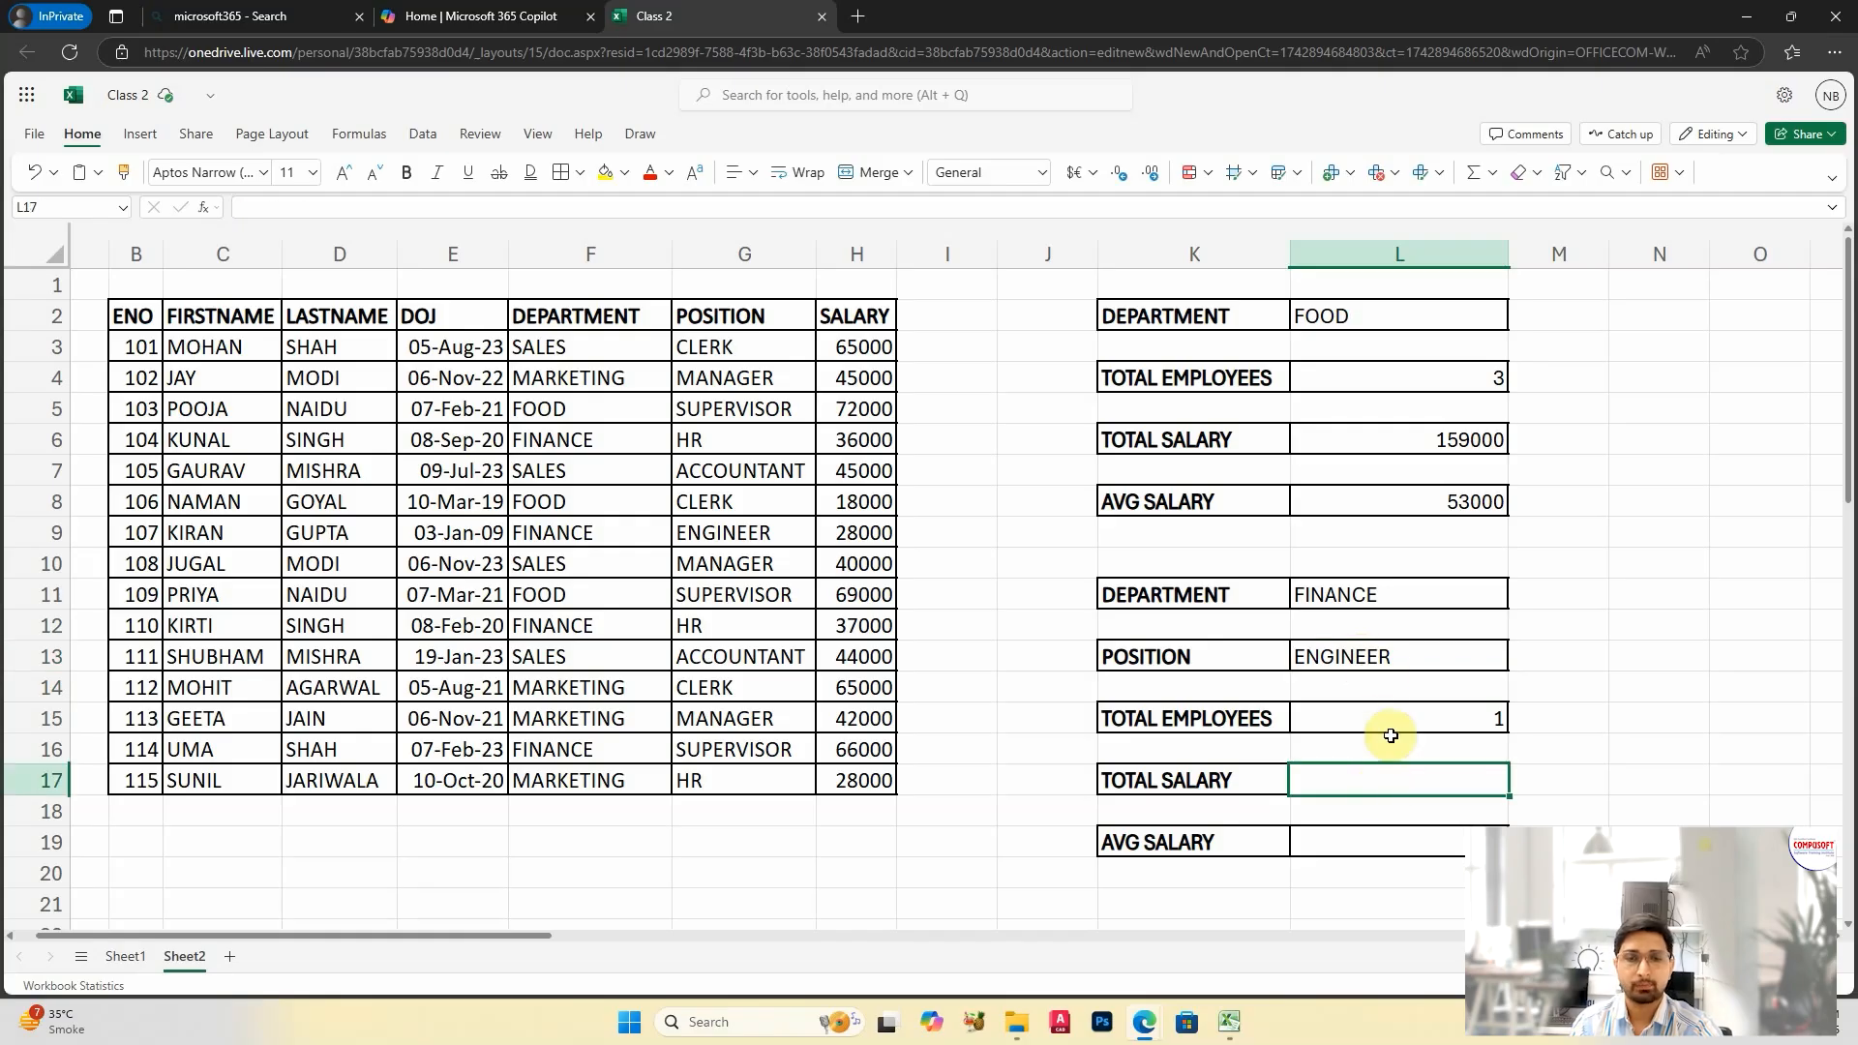
Step: Set the position in L13 to CLERK and the department in L11 to SALES
click(1368, 594)
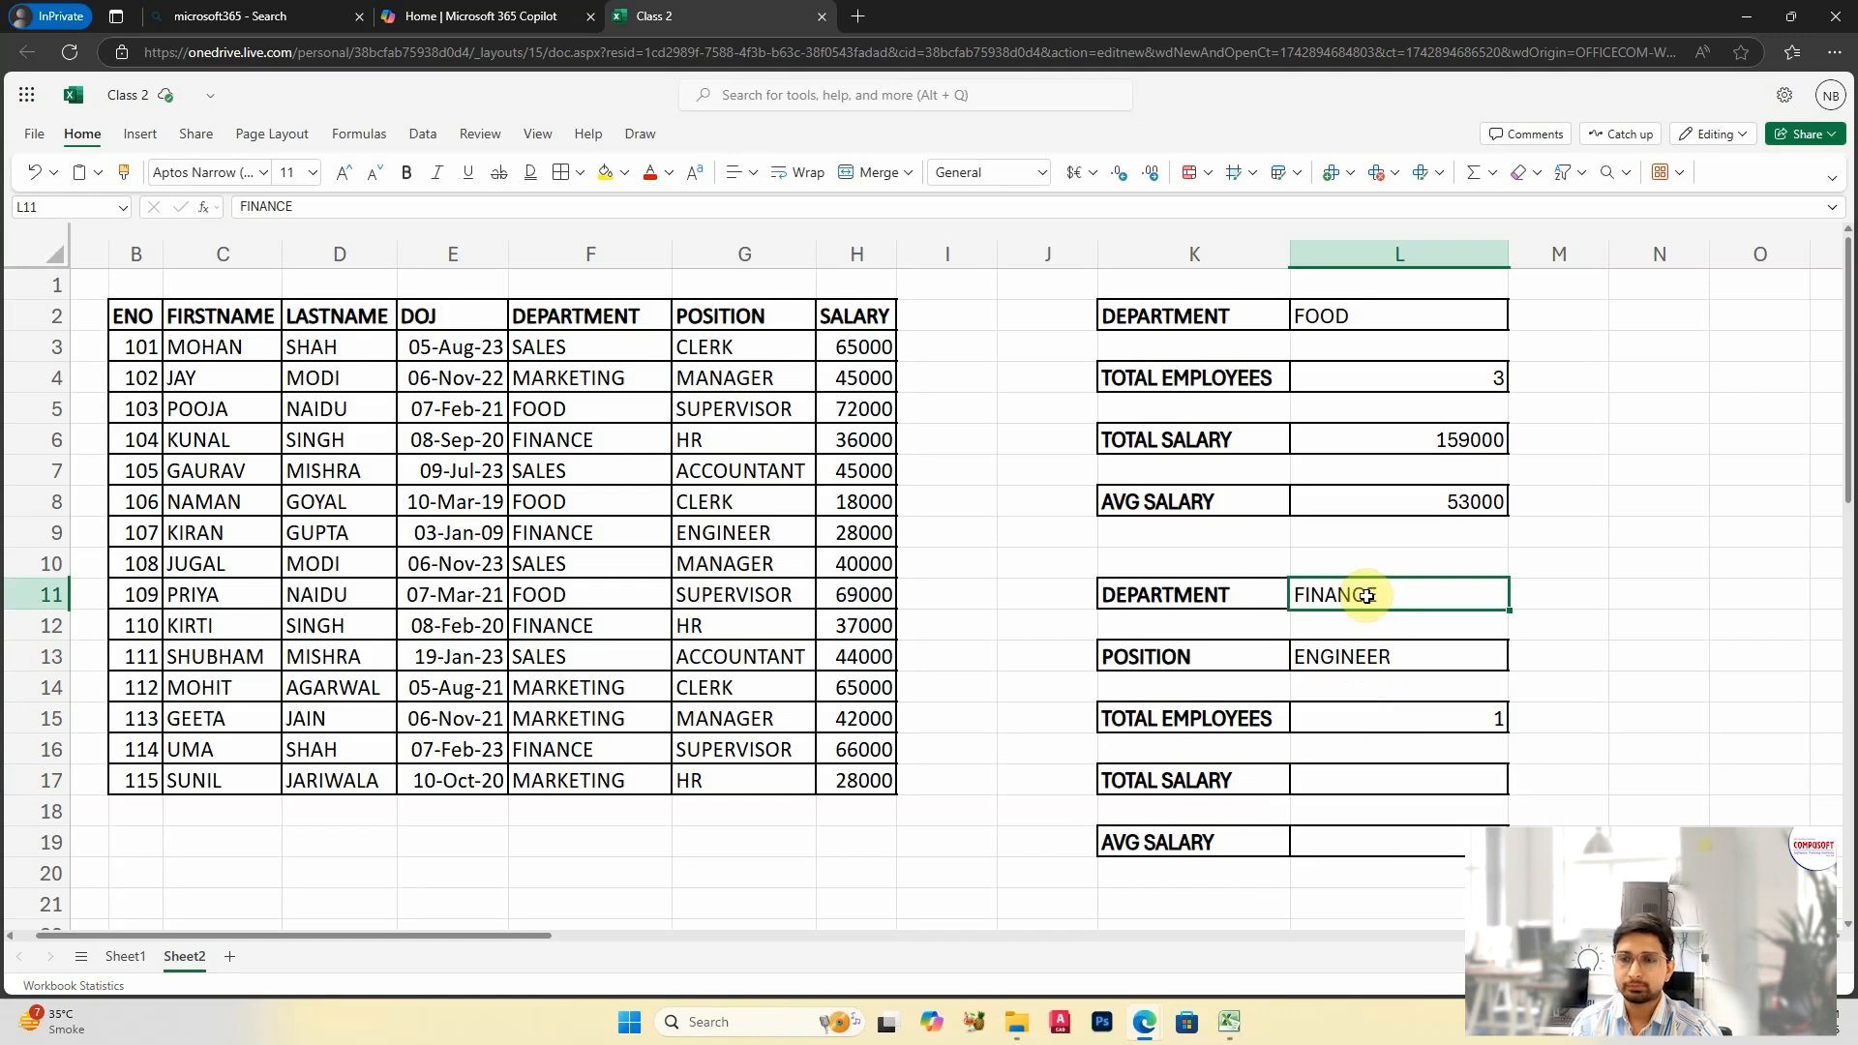
click(1368, 662)
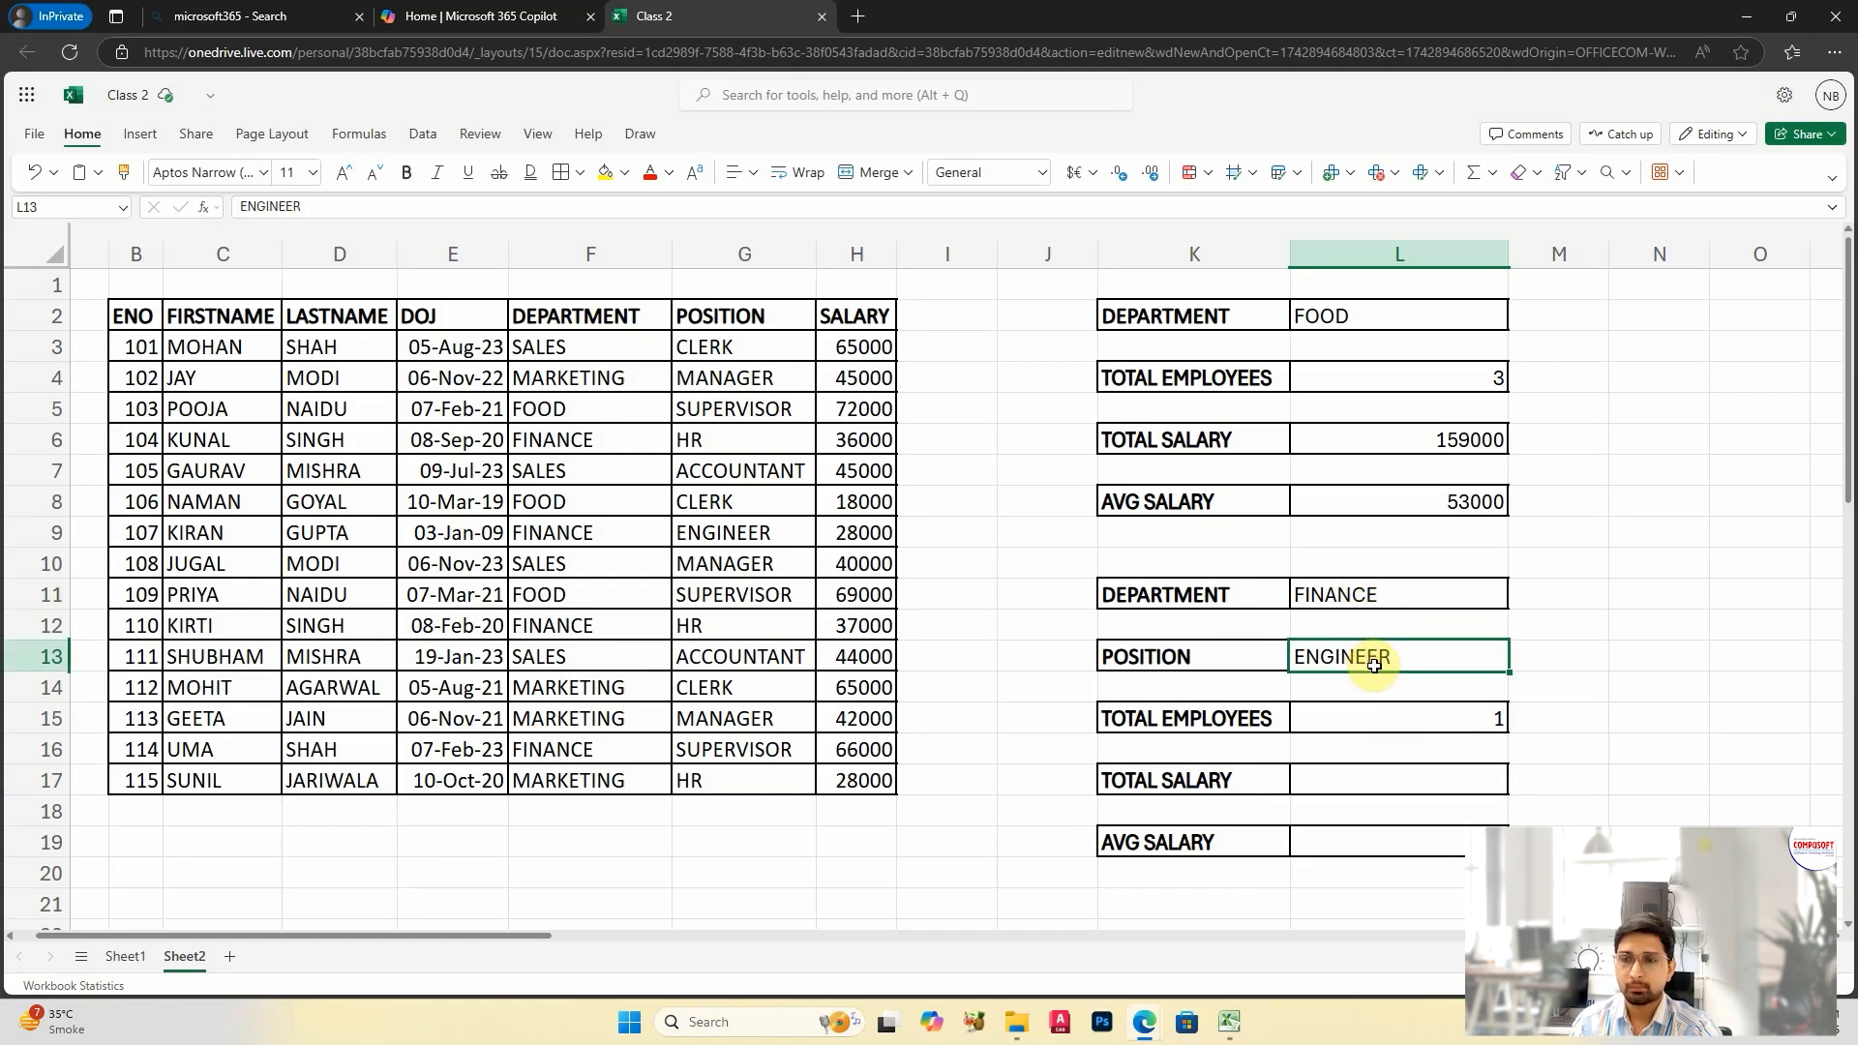
text(CLE)
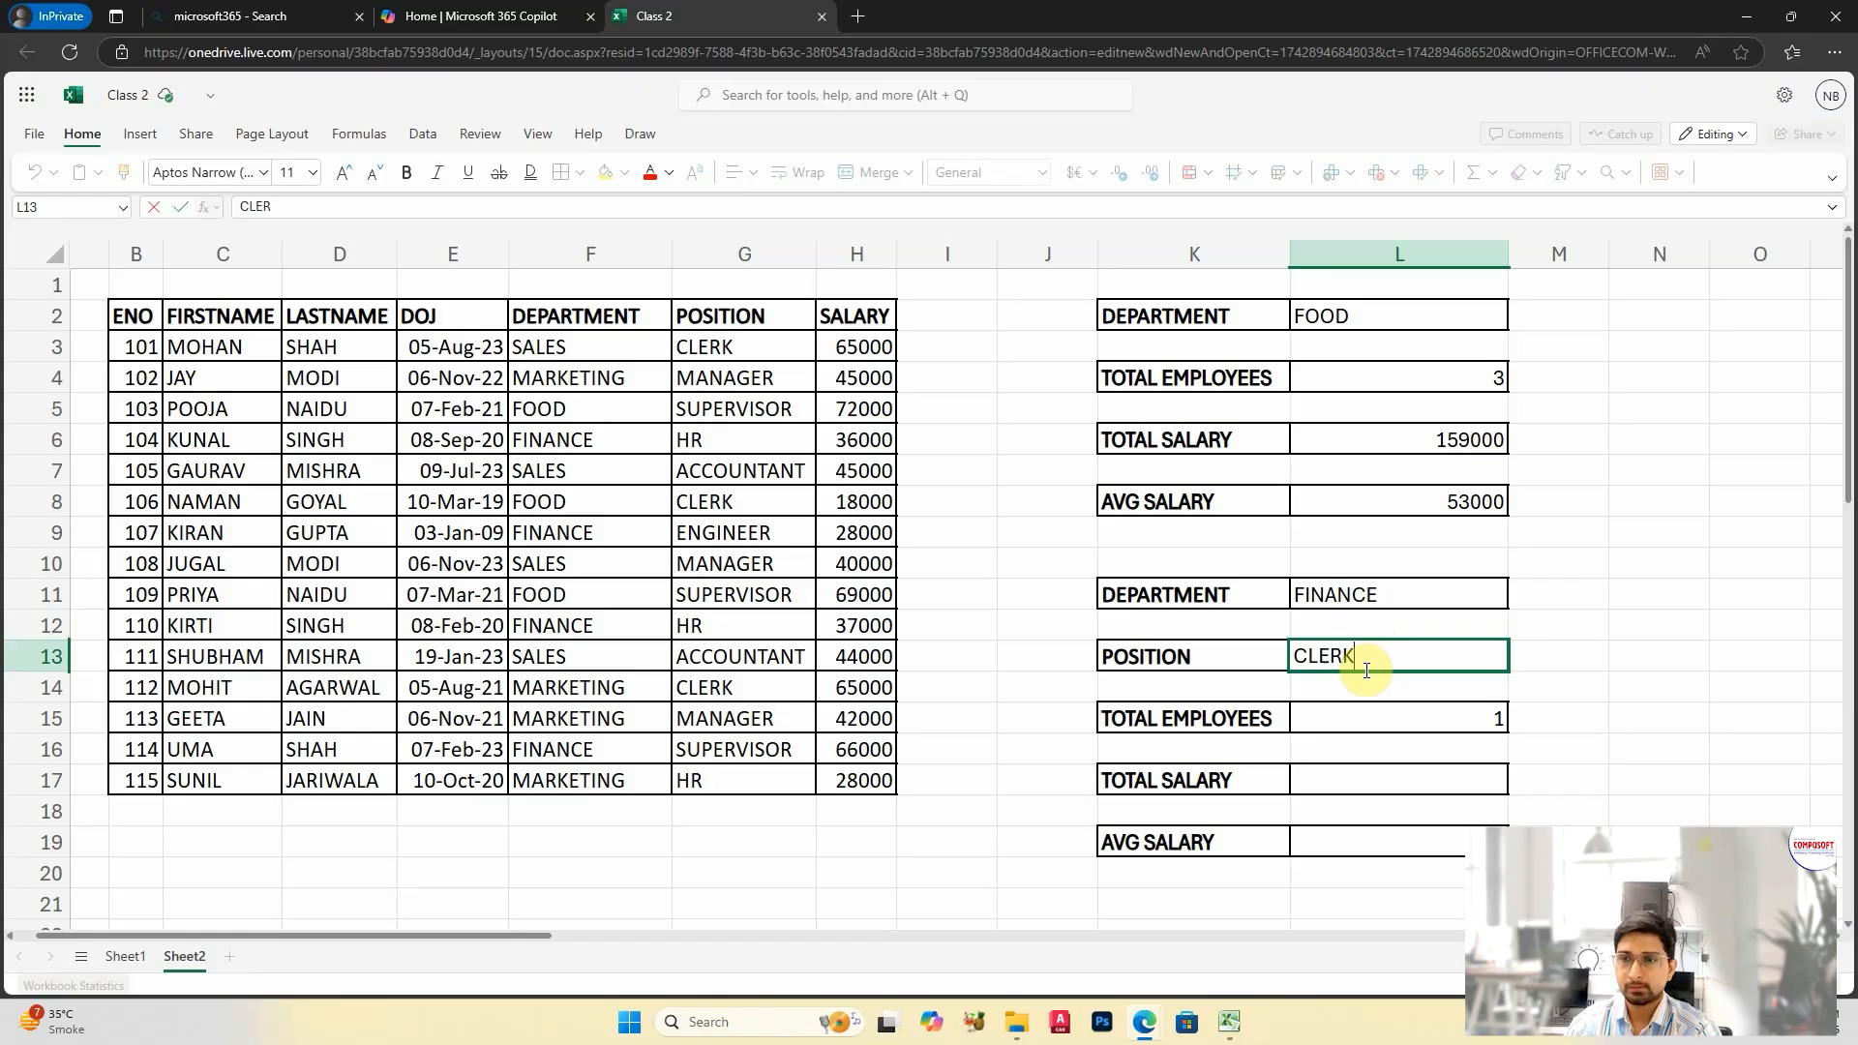
text(RK)
key(Return)
key(Up)
key(Up)
key(Up)
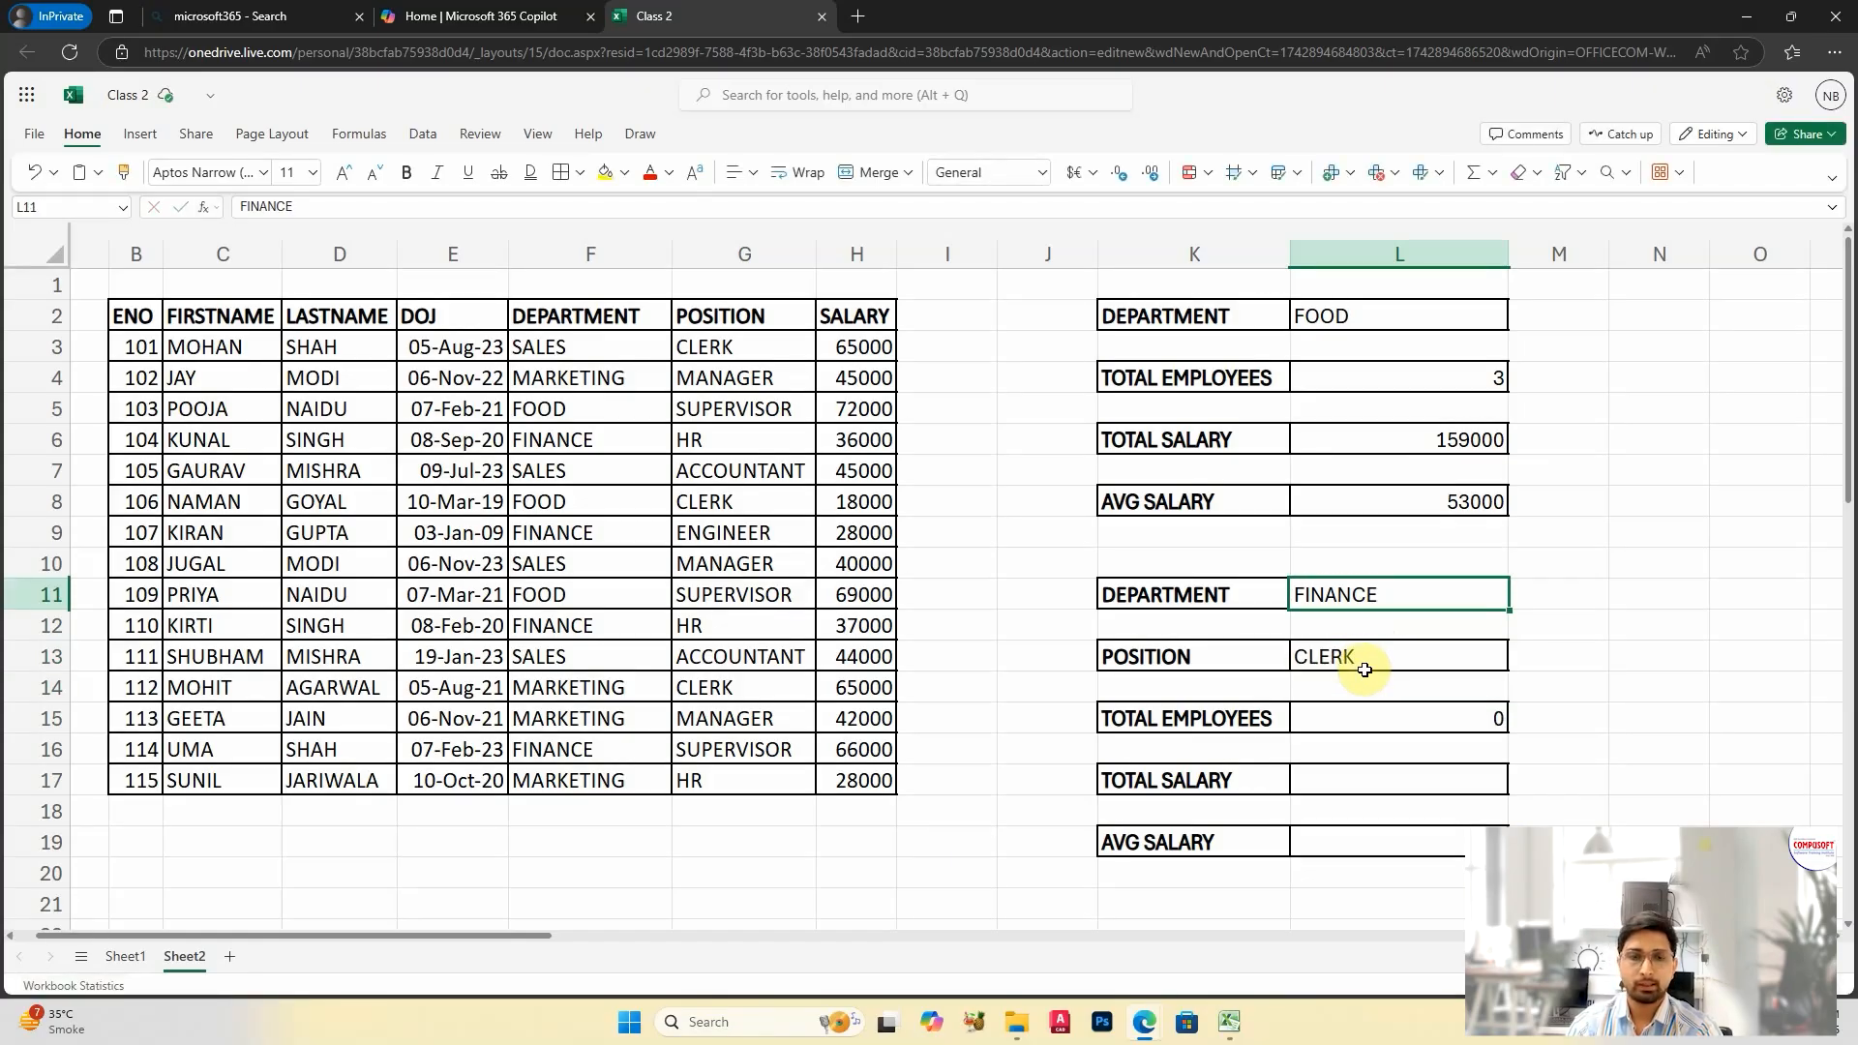
text(SALES)
key(Return)
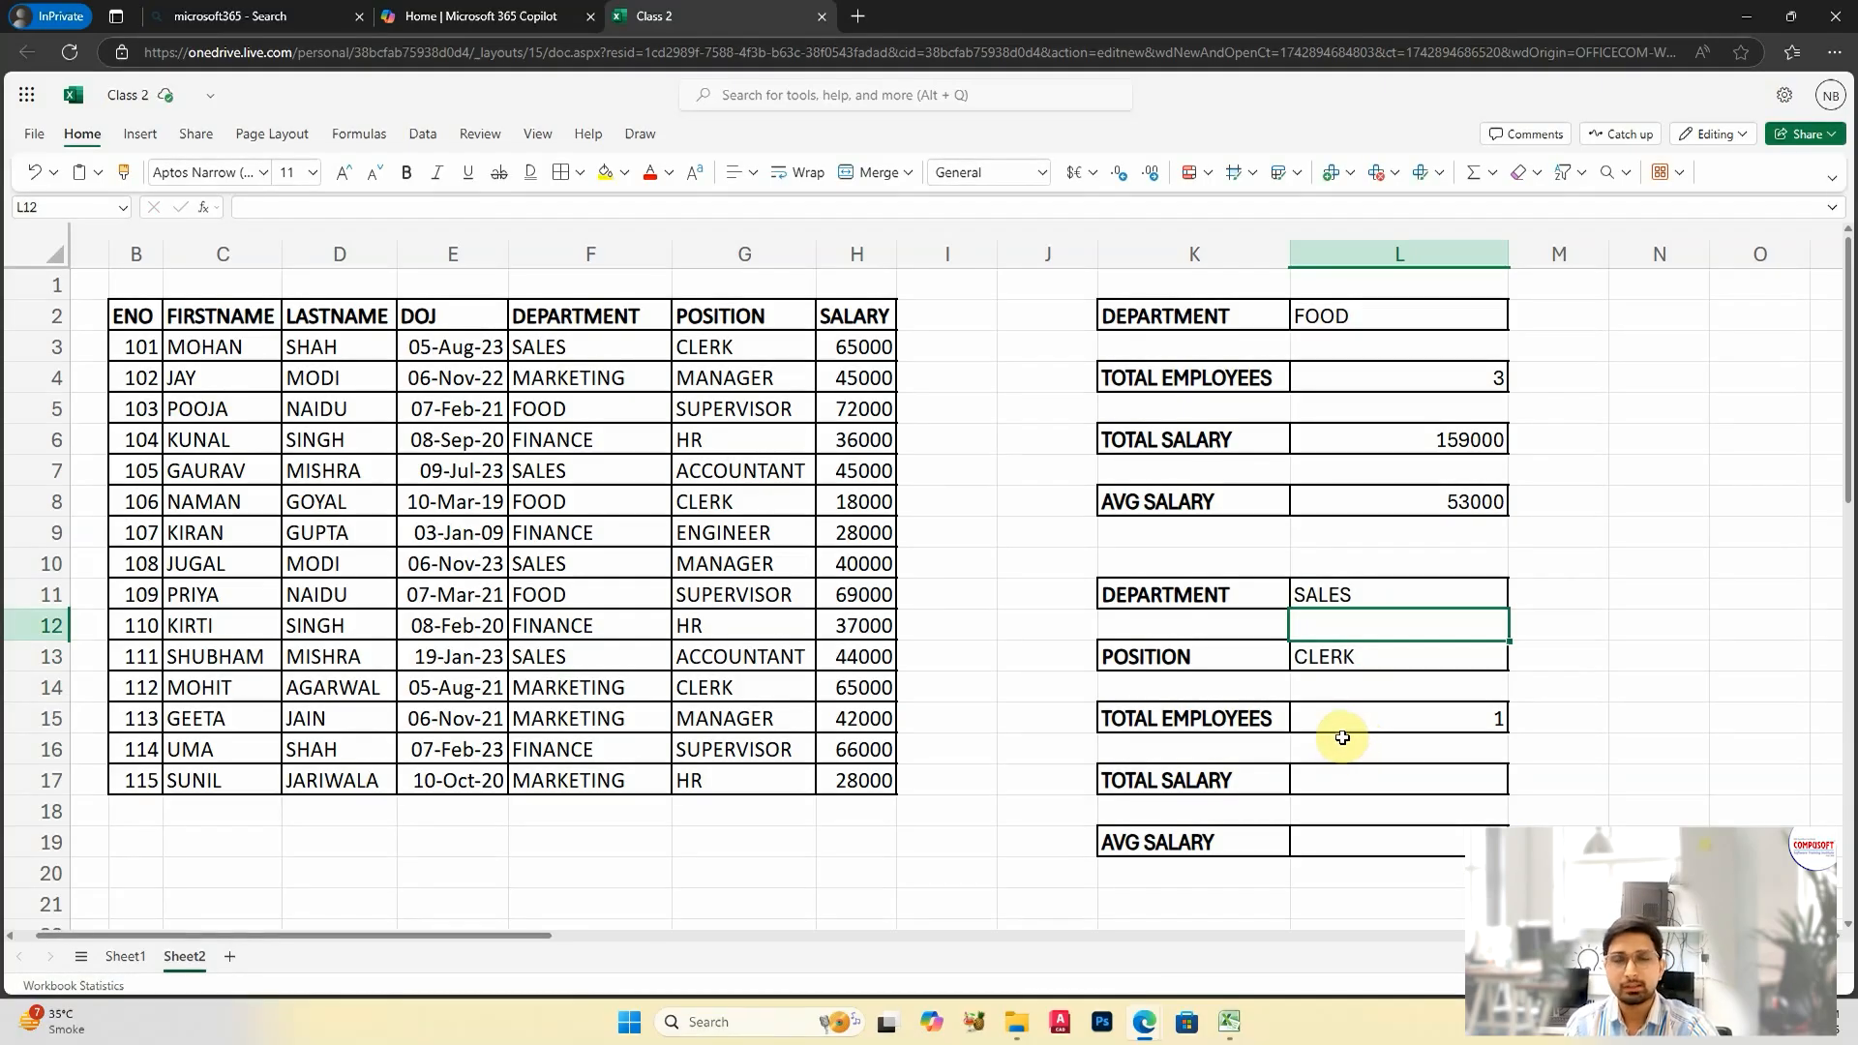
Step: Calculate the total salary for both criteria in L17 with =SUMIFS(H3:H17,F3:F17,L11,G3:G17,L13)
click(1355, 784)
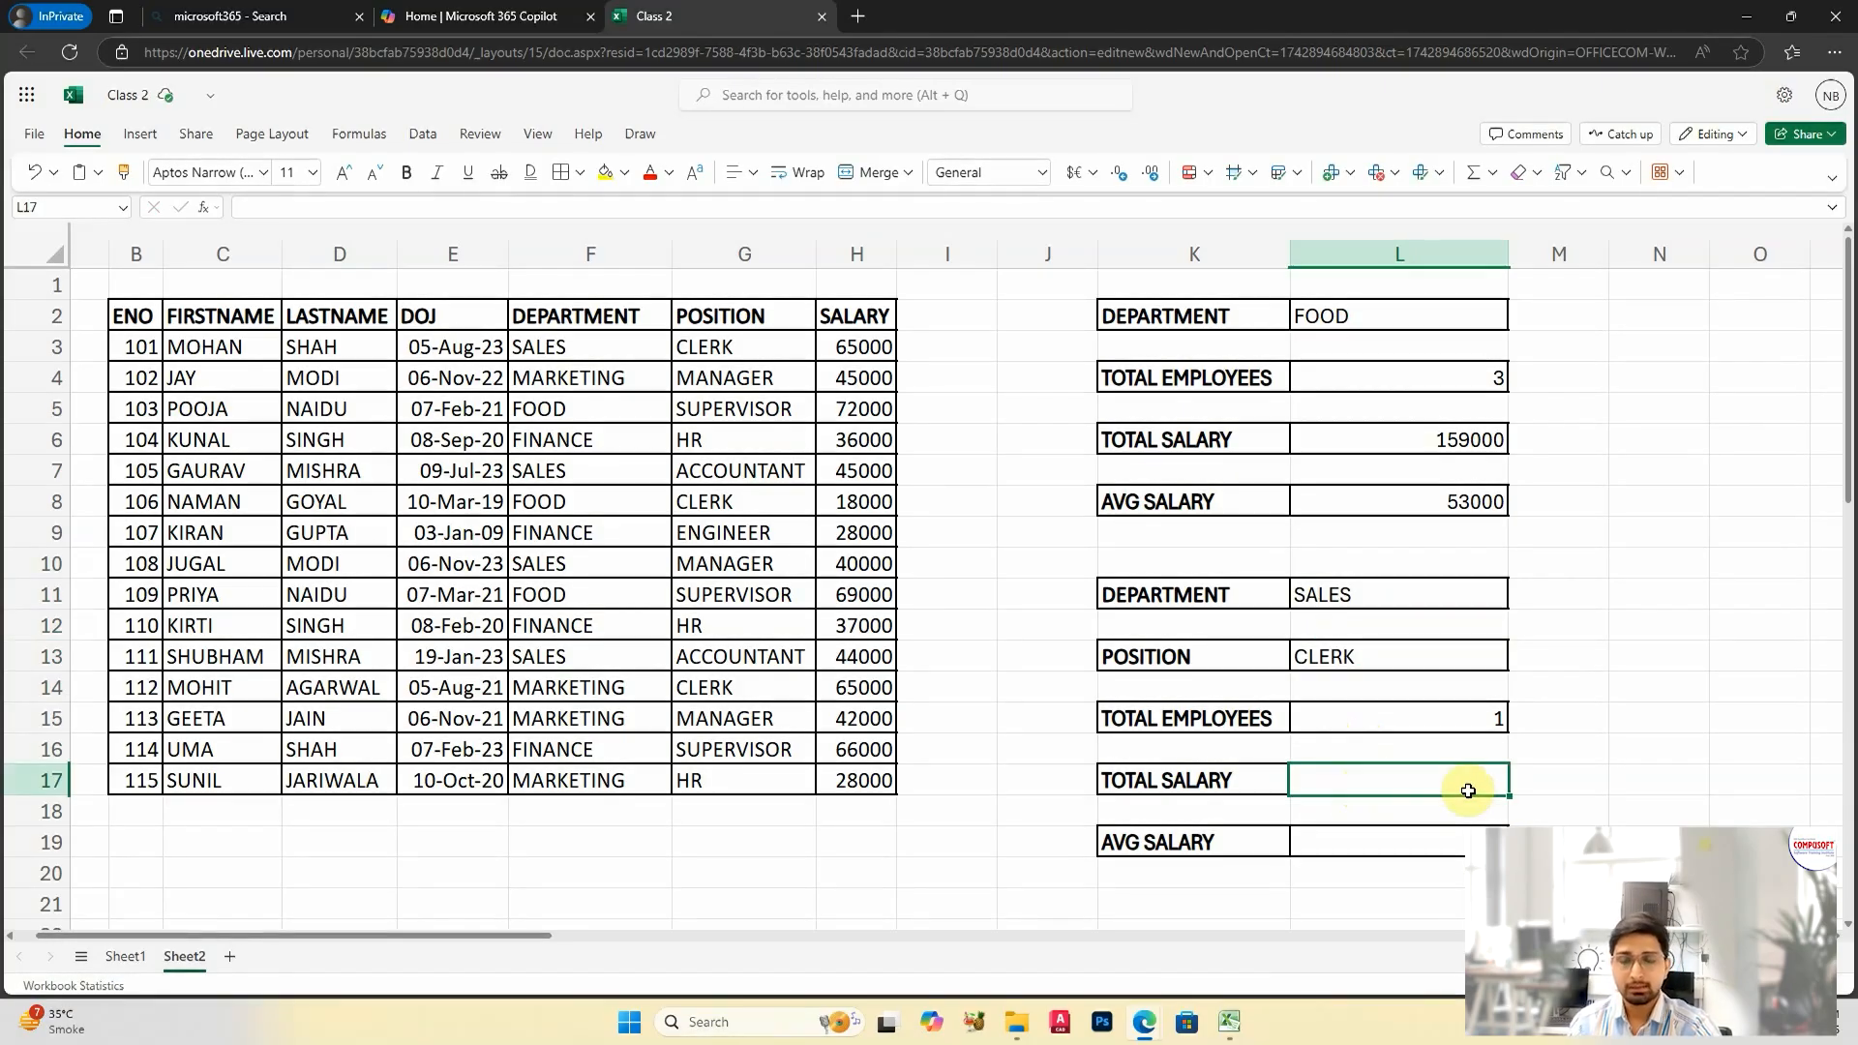
text(=SUMI)
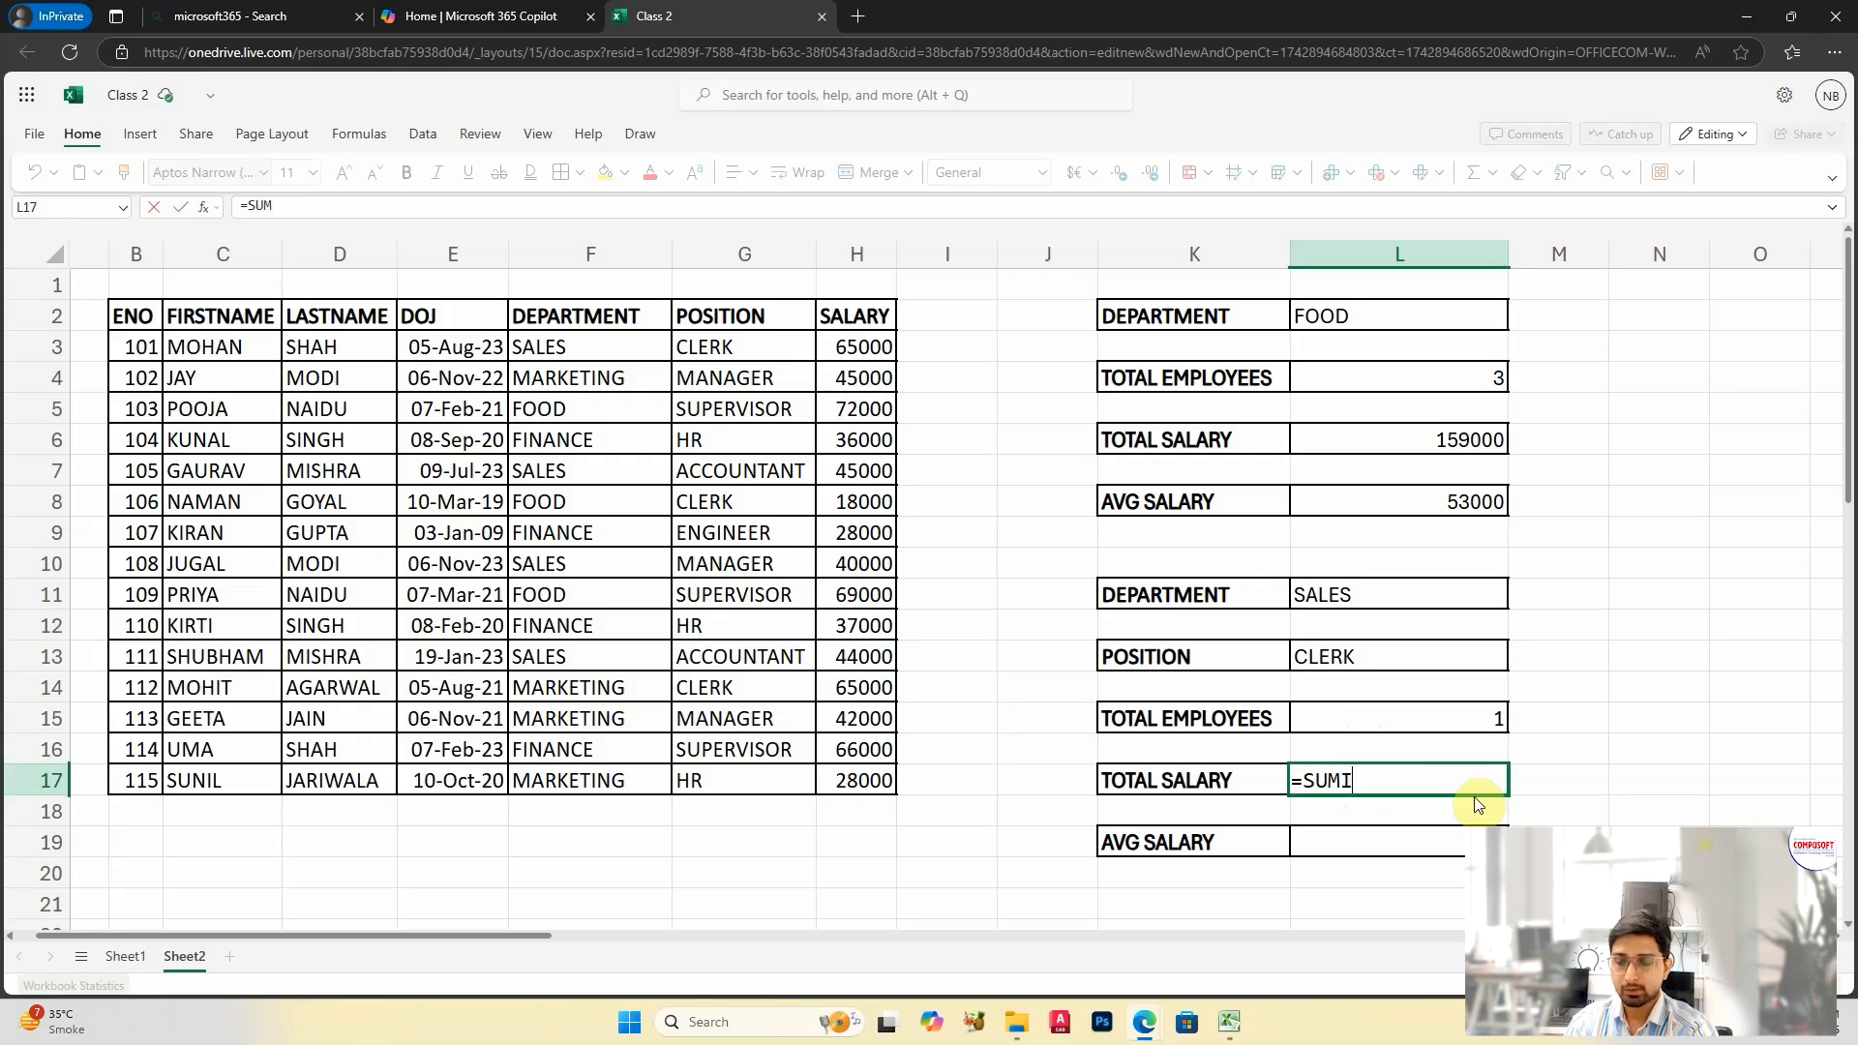
text(FS()
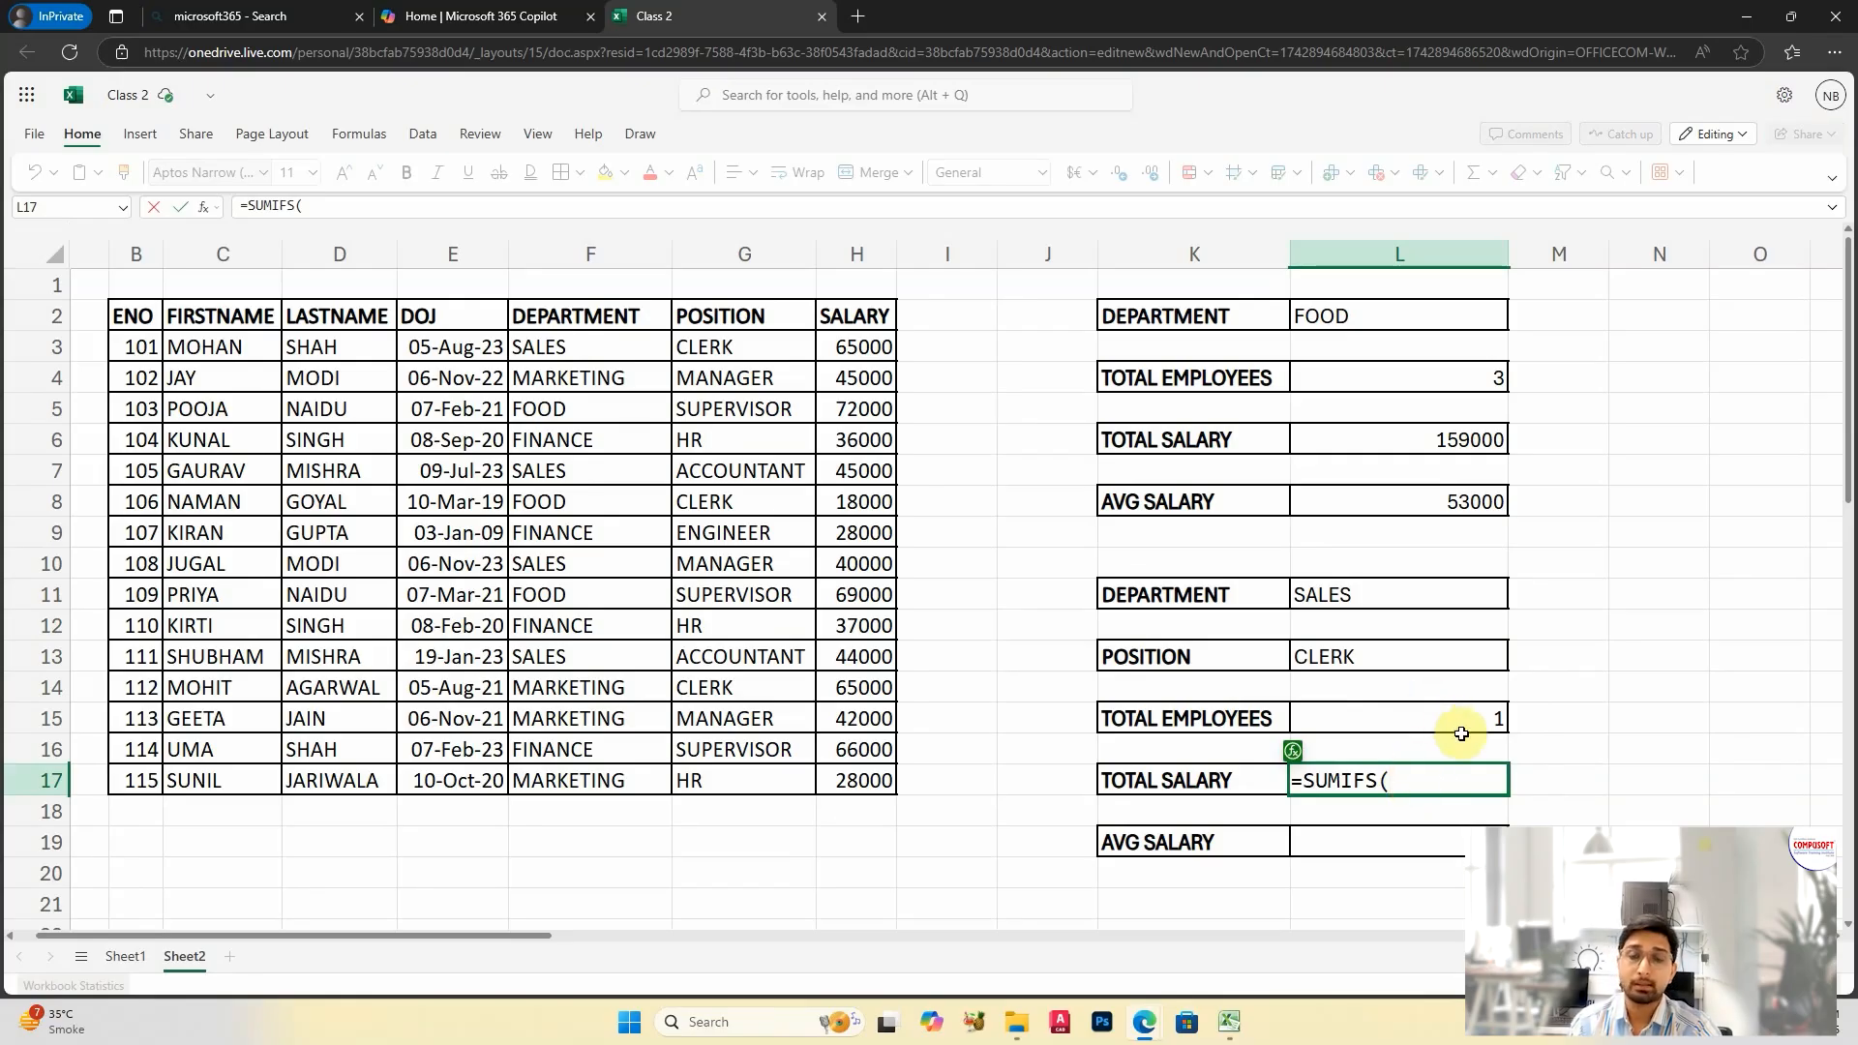
click(852, 343)
drag(853, 343, 855, 764)
text(,)
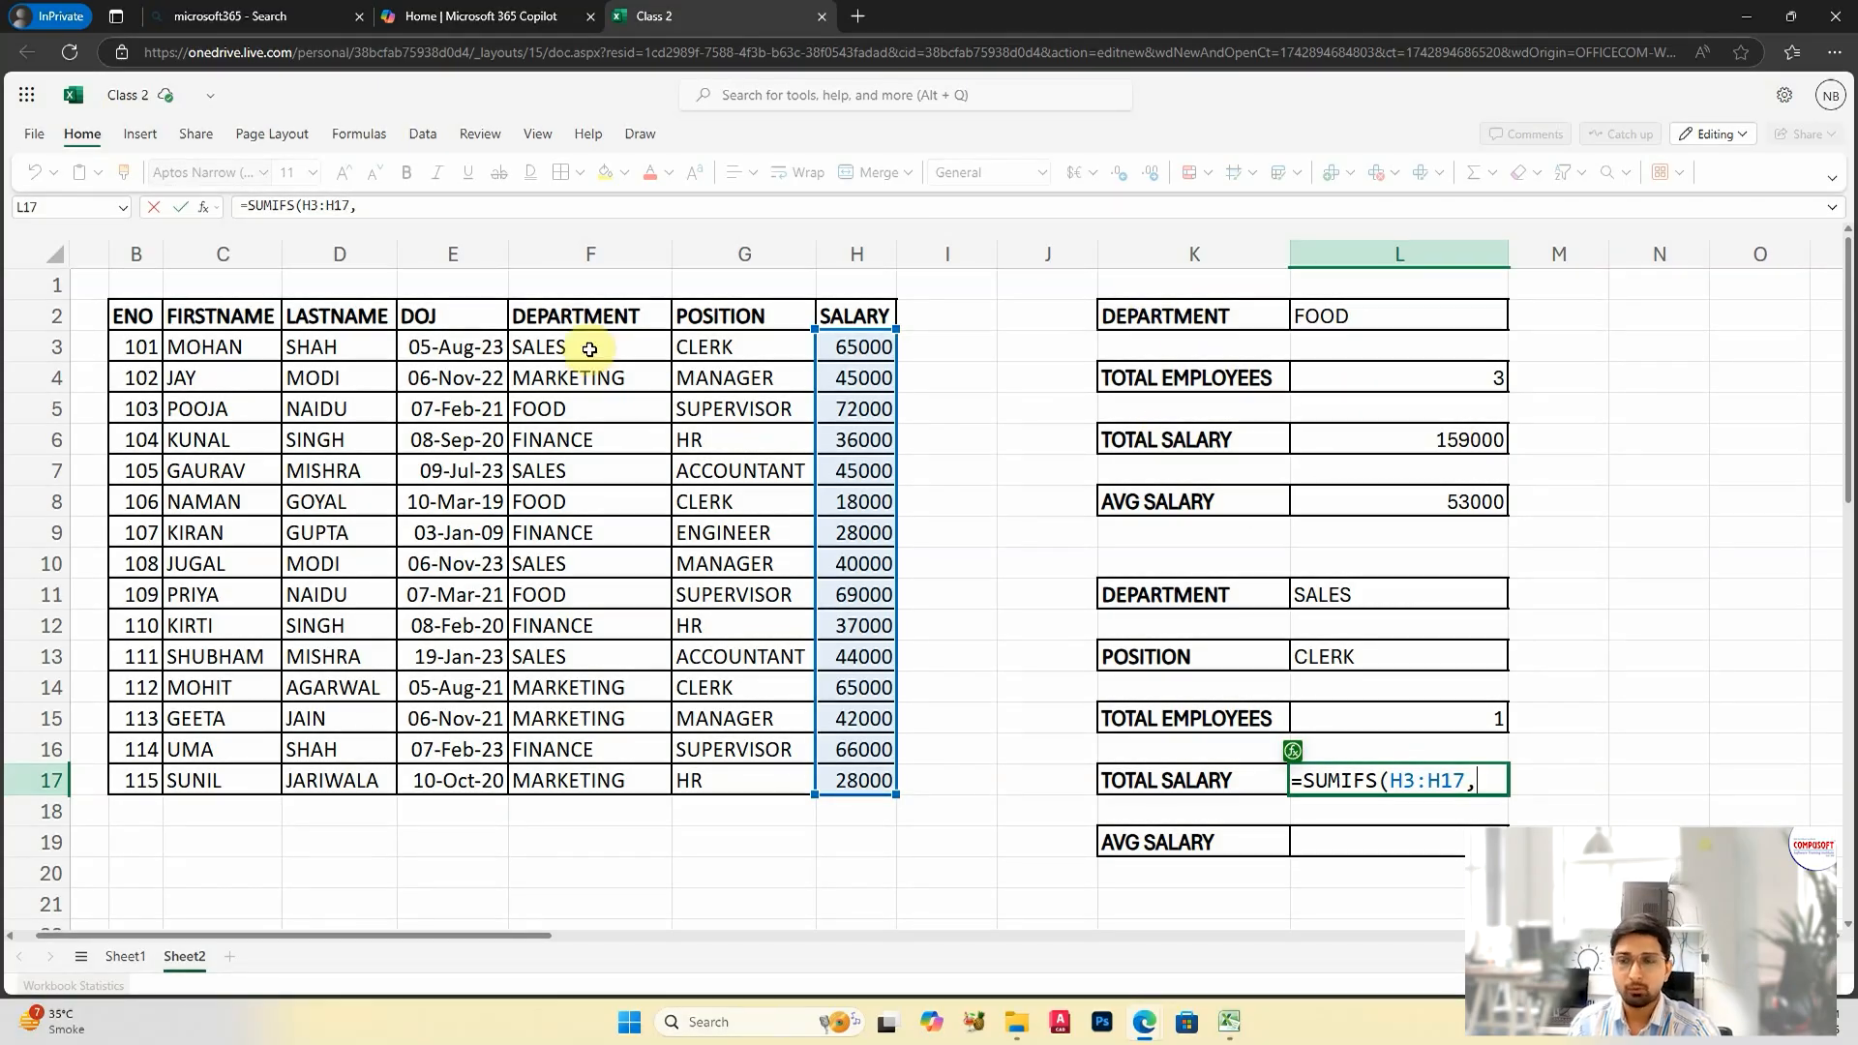
drag(593, 342, 614, 771)
text(,)
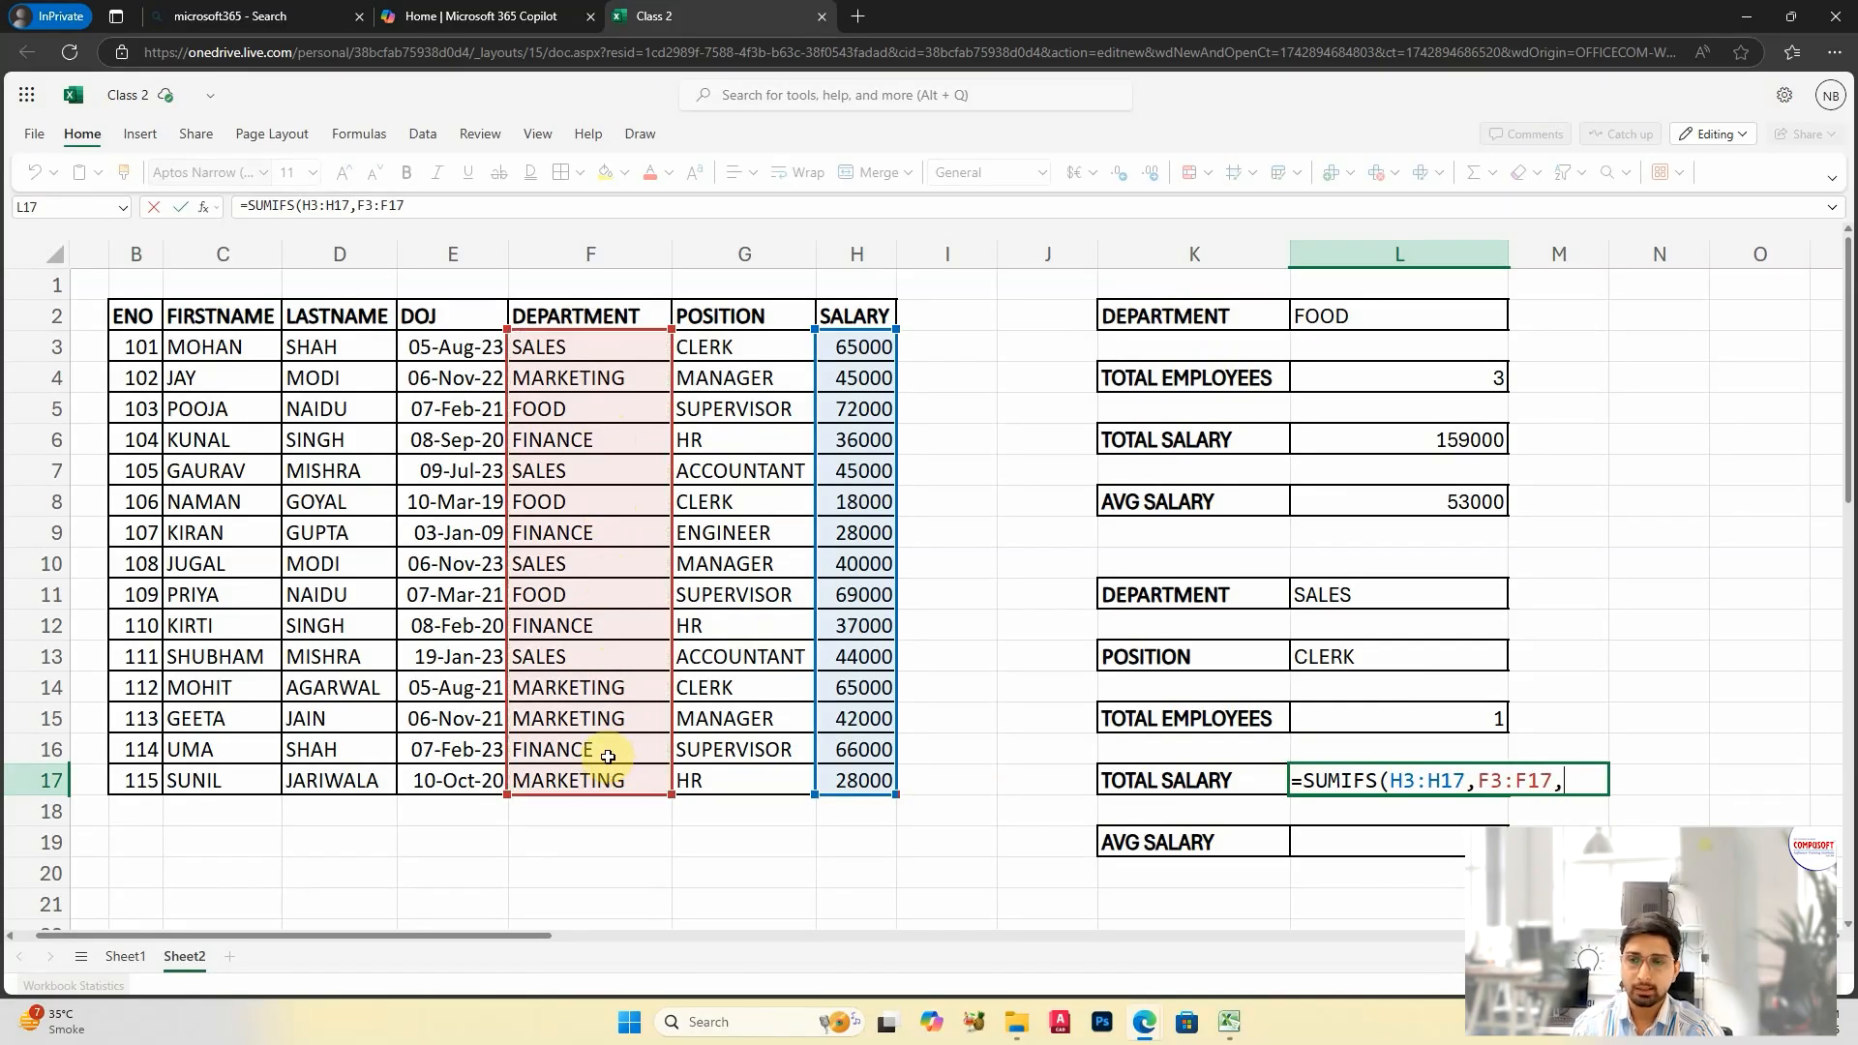
click(1386, 593)
text(,)
drag(747, 354, 767, 774)
text(,)
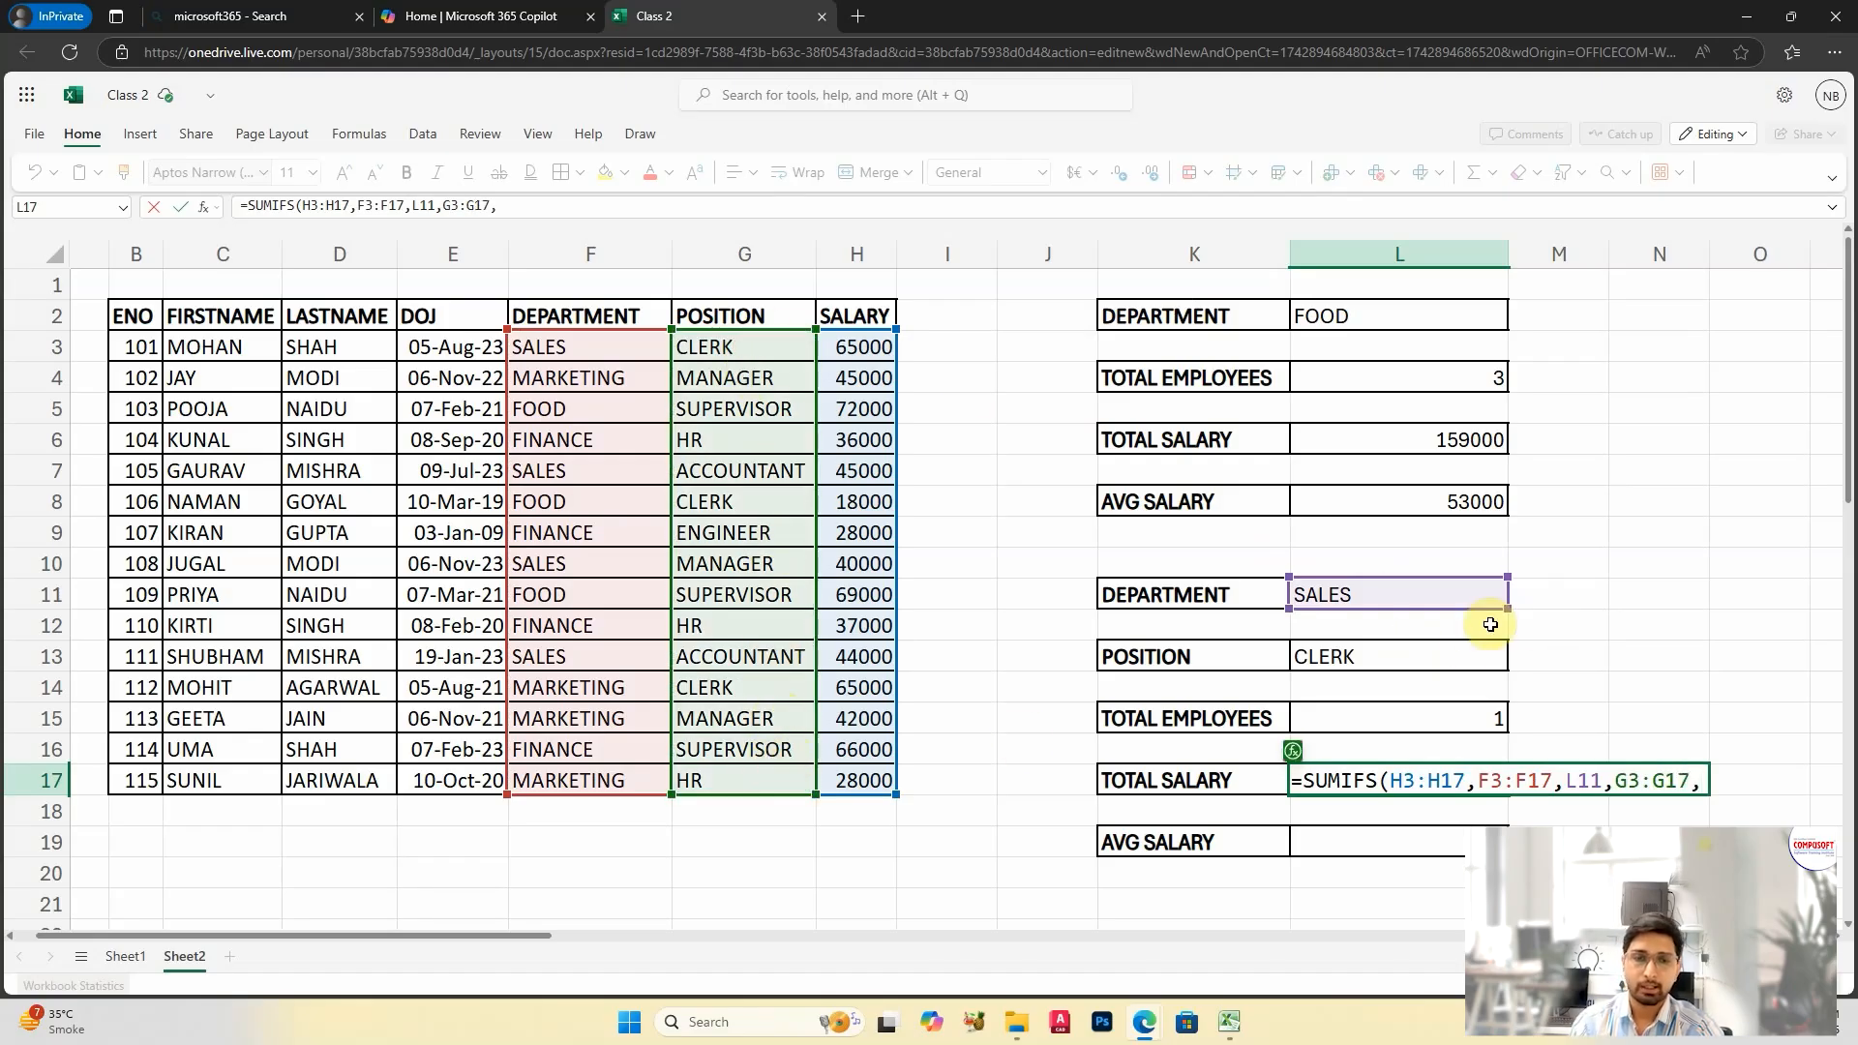
click(1472, 655)
text())
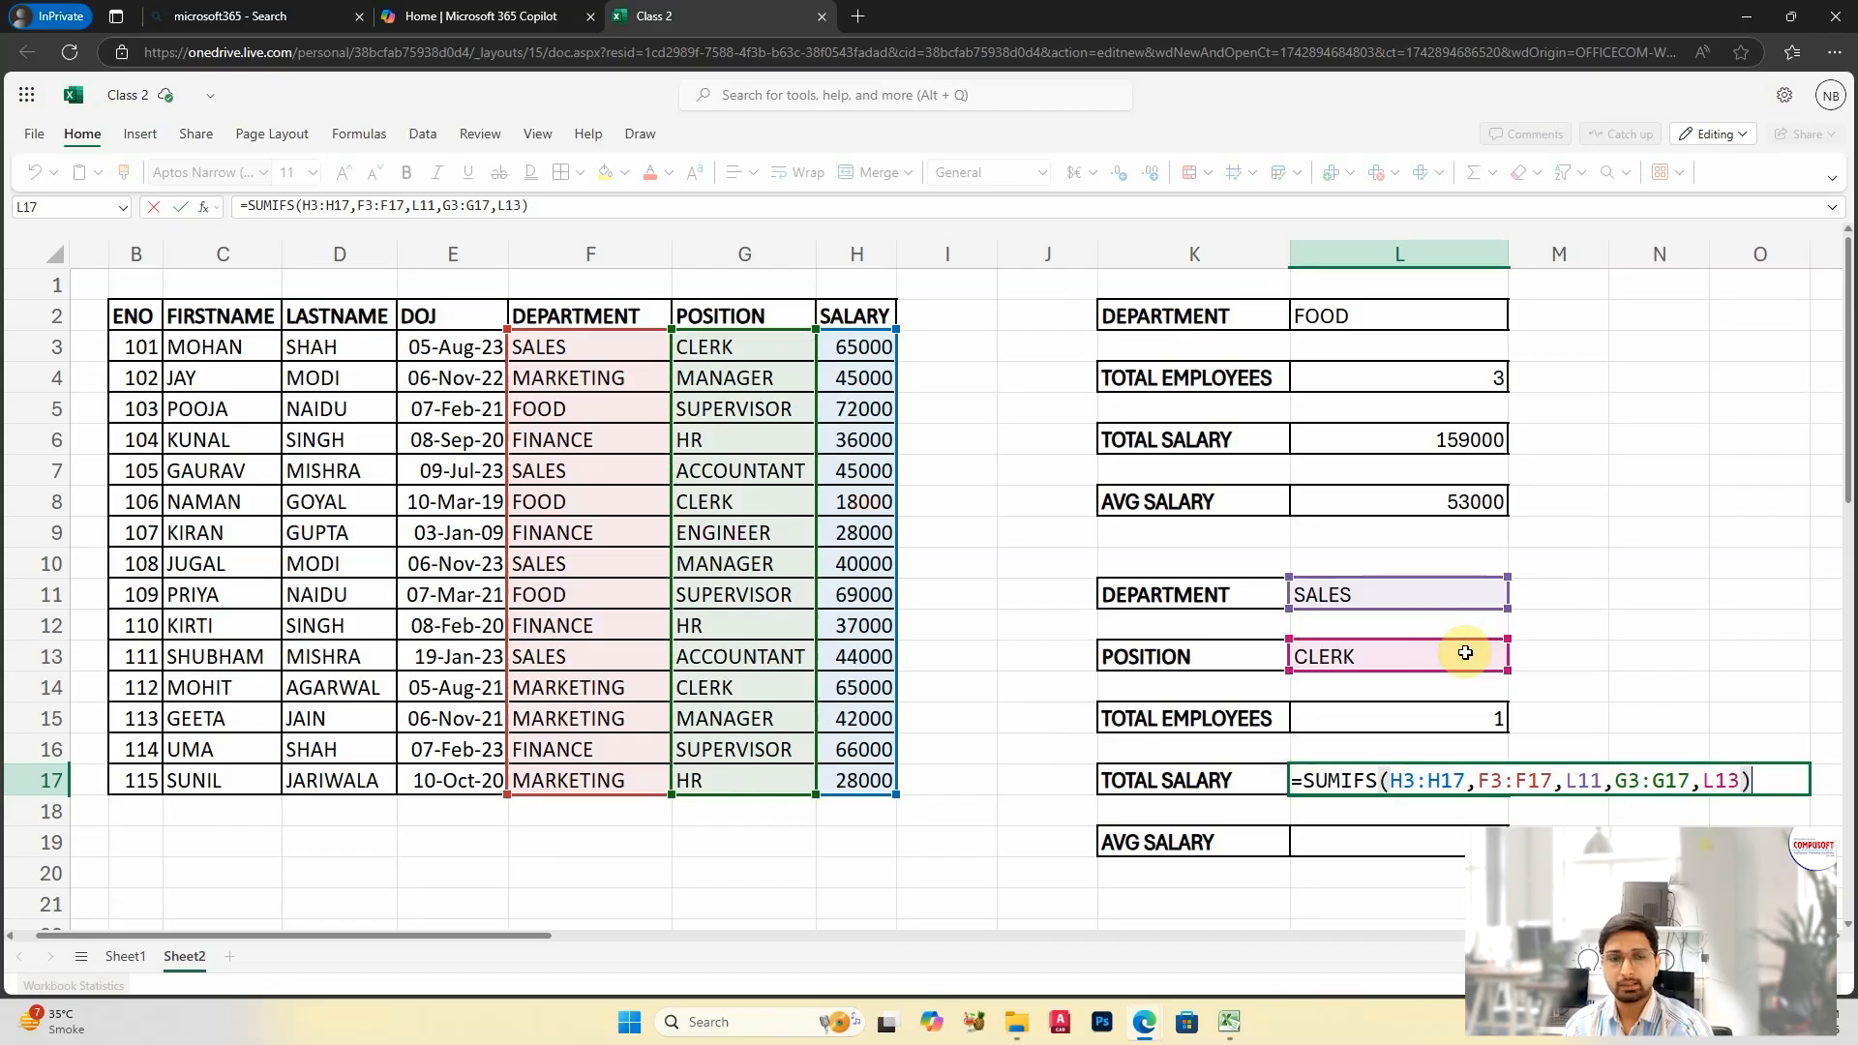
key(Return)
click(1459, 778)
Step: Change the position in L13 to ACCOUNTANT and check the employee count and total salary cells
click(1393, 653)
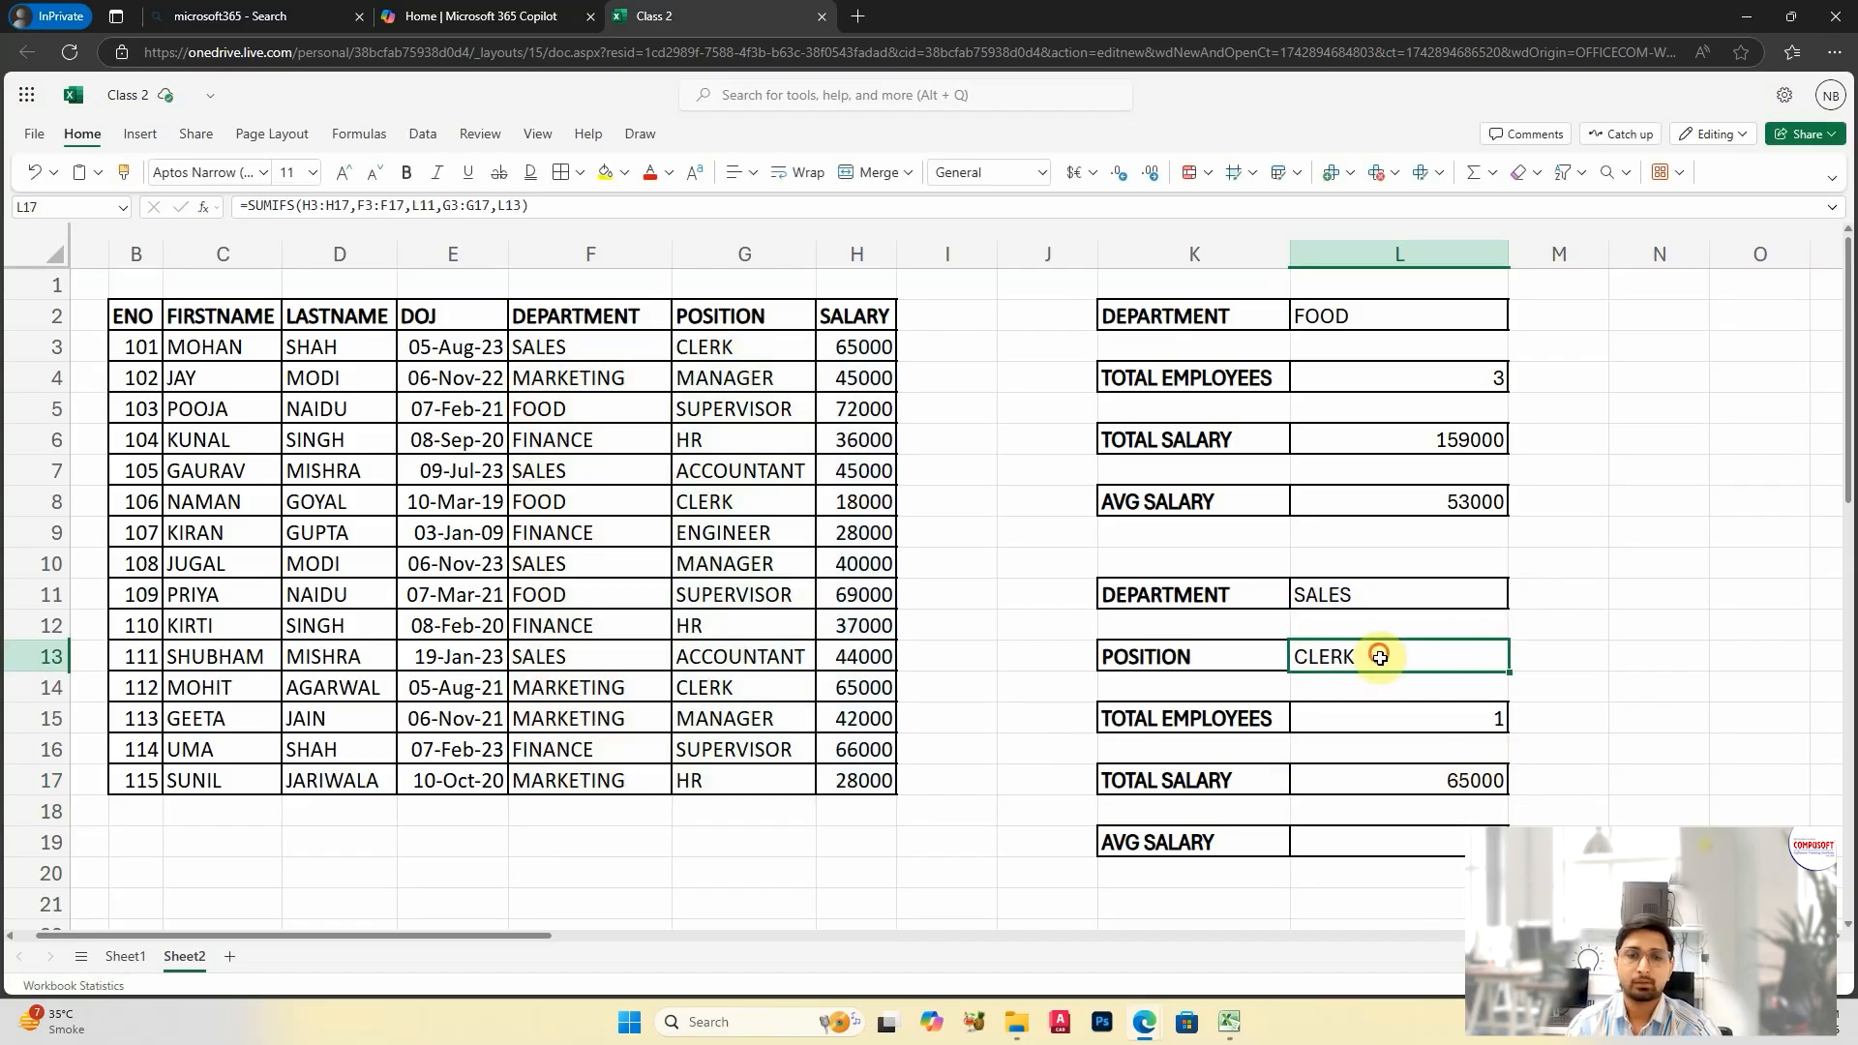
click(1389, 601)
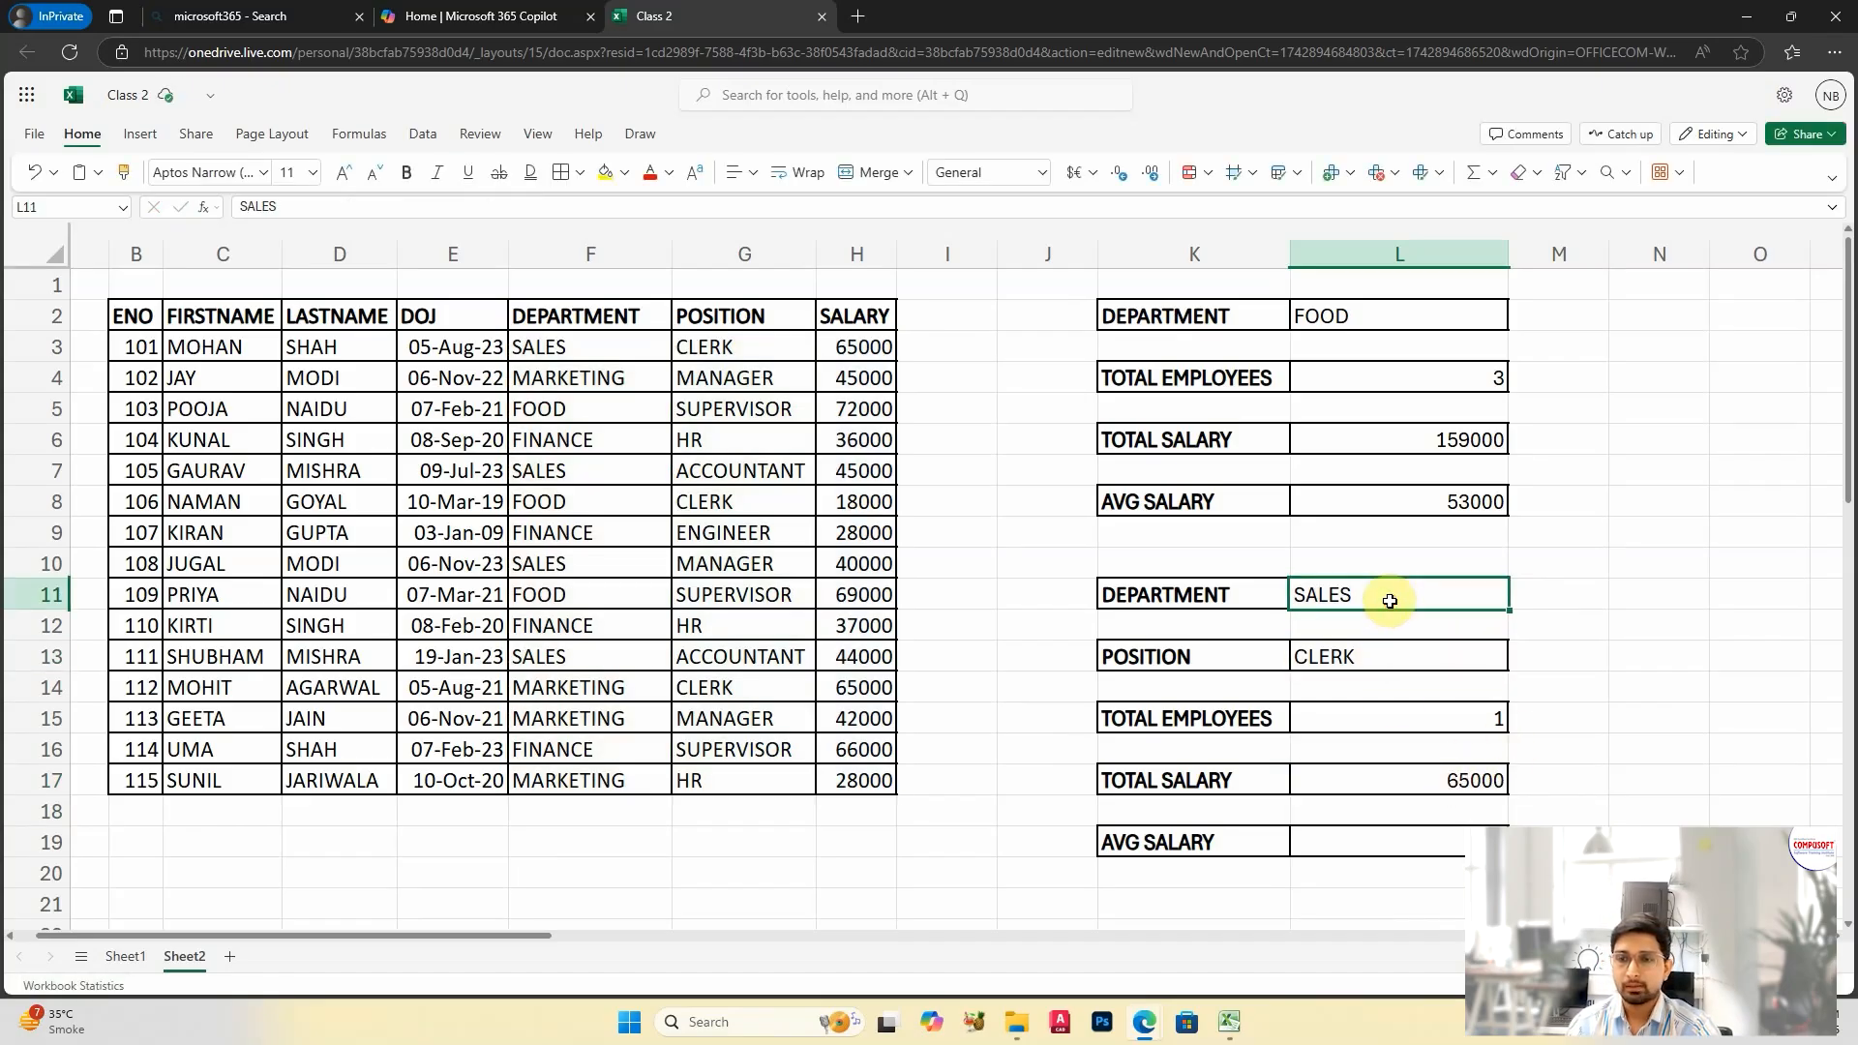
click(1374, 656)
text(ACCO)
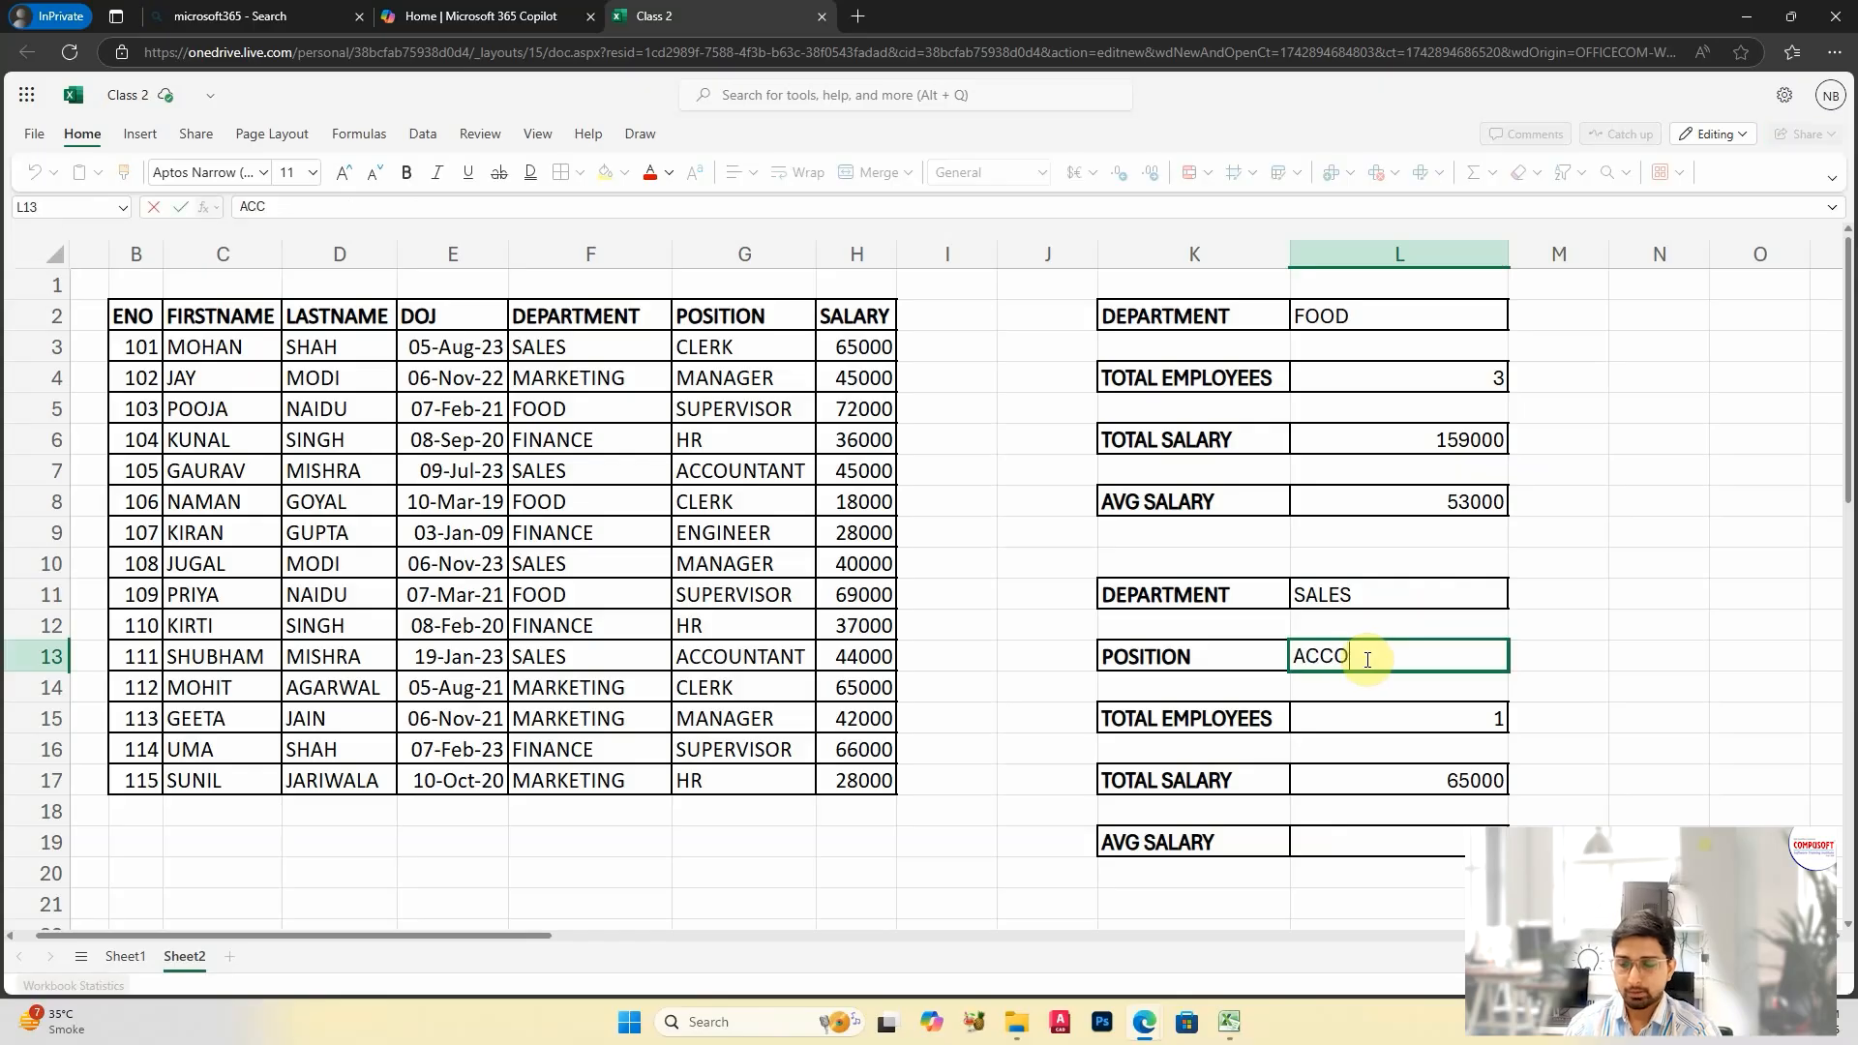
text(UNTANT)
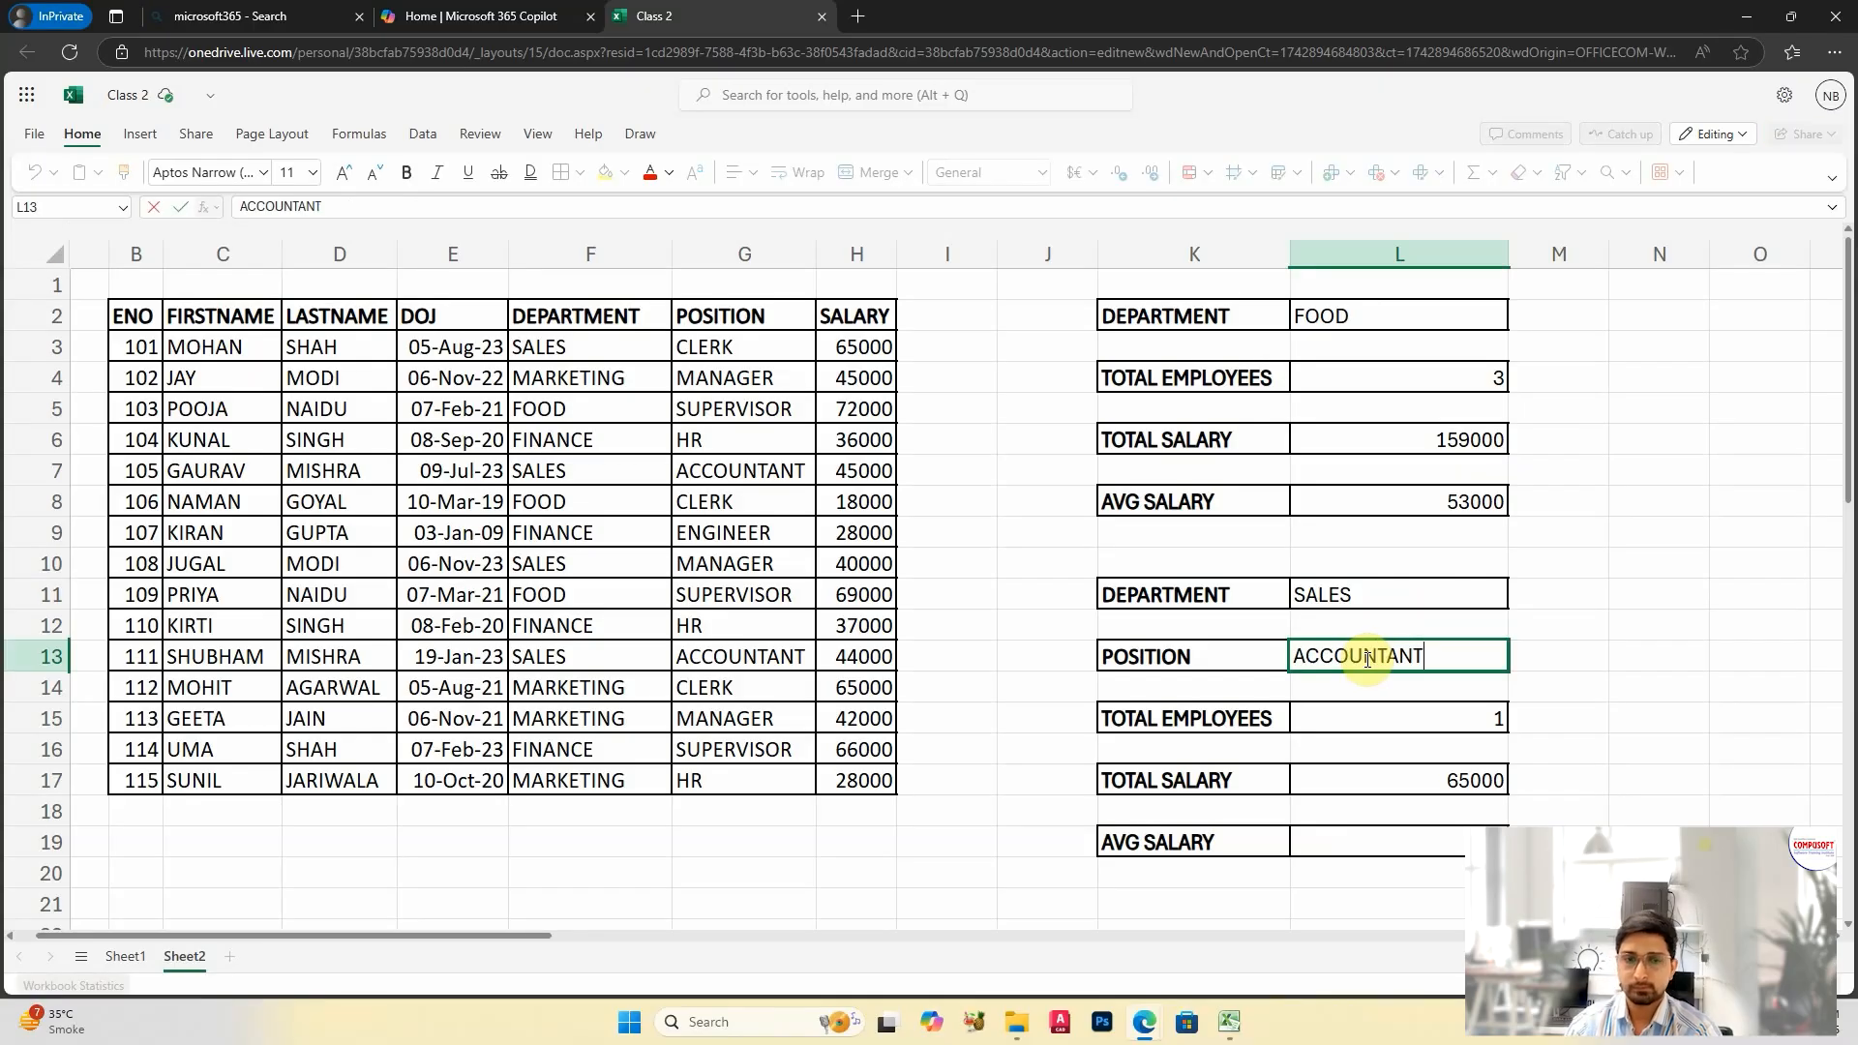
key(Return)
click(1389, 714)
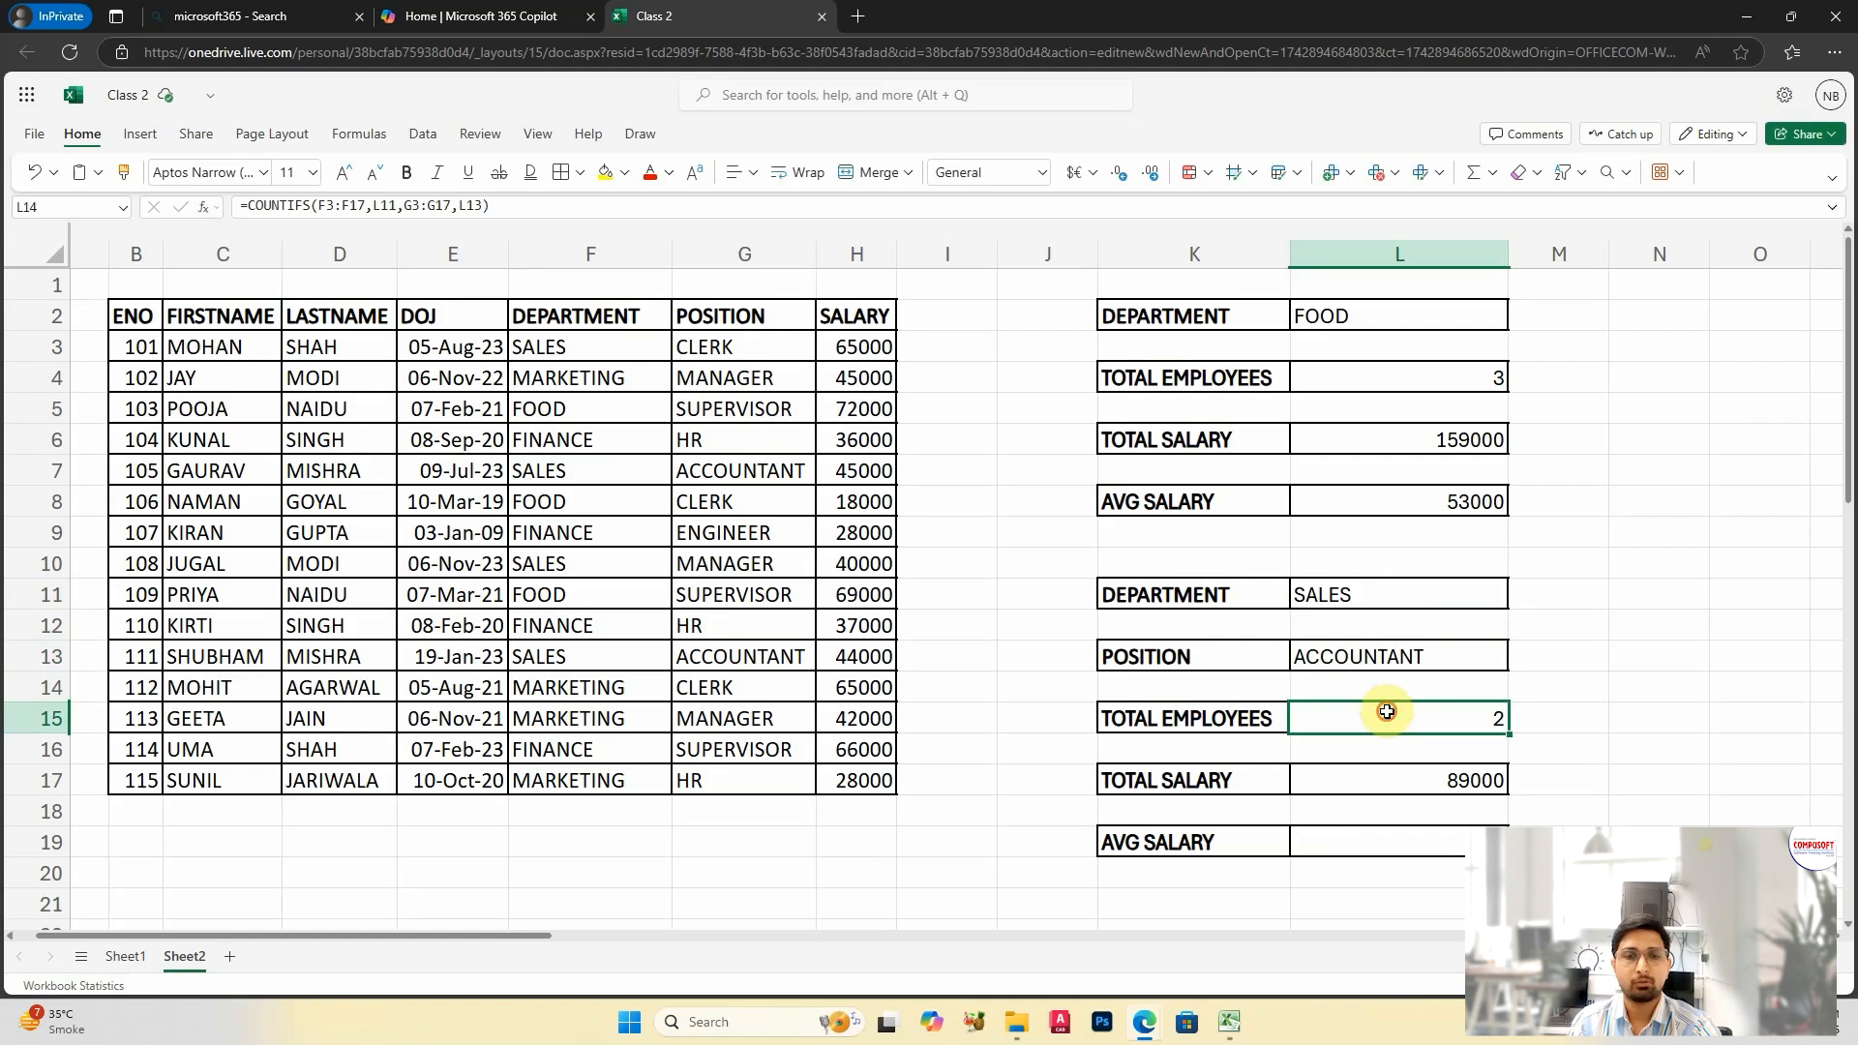
click(1406, 774)
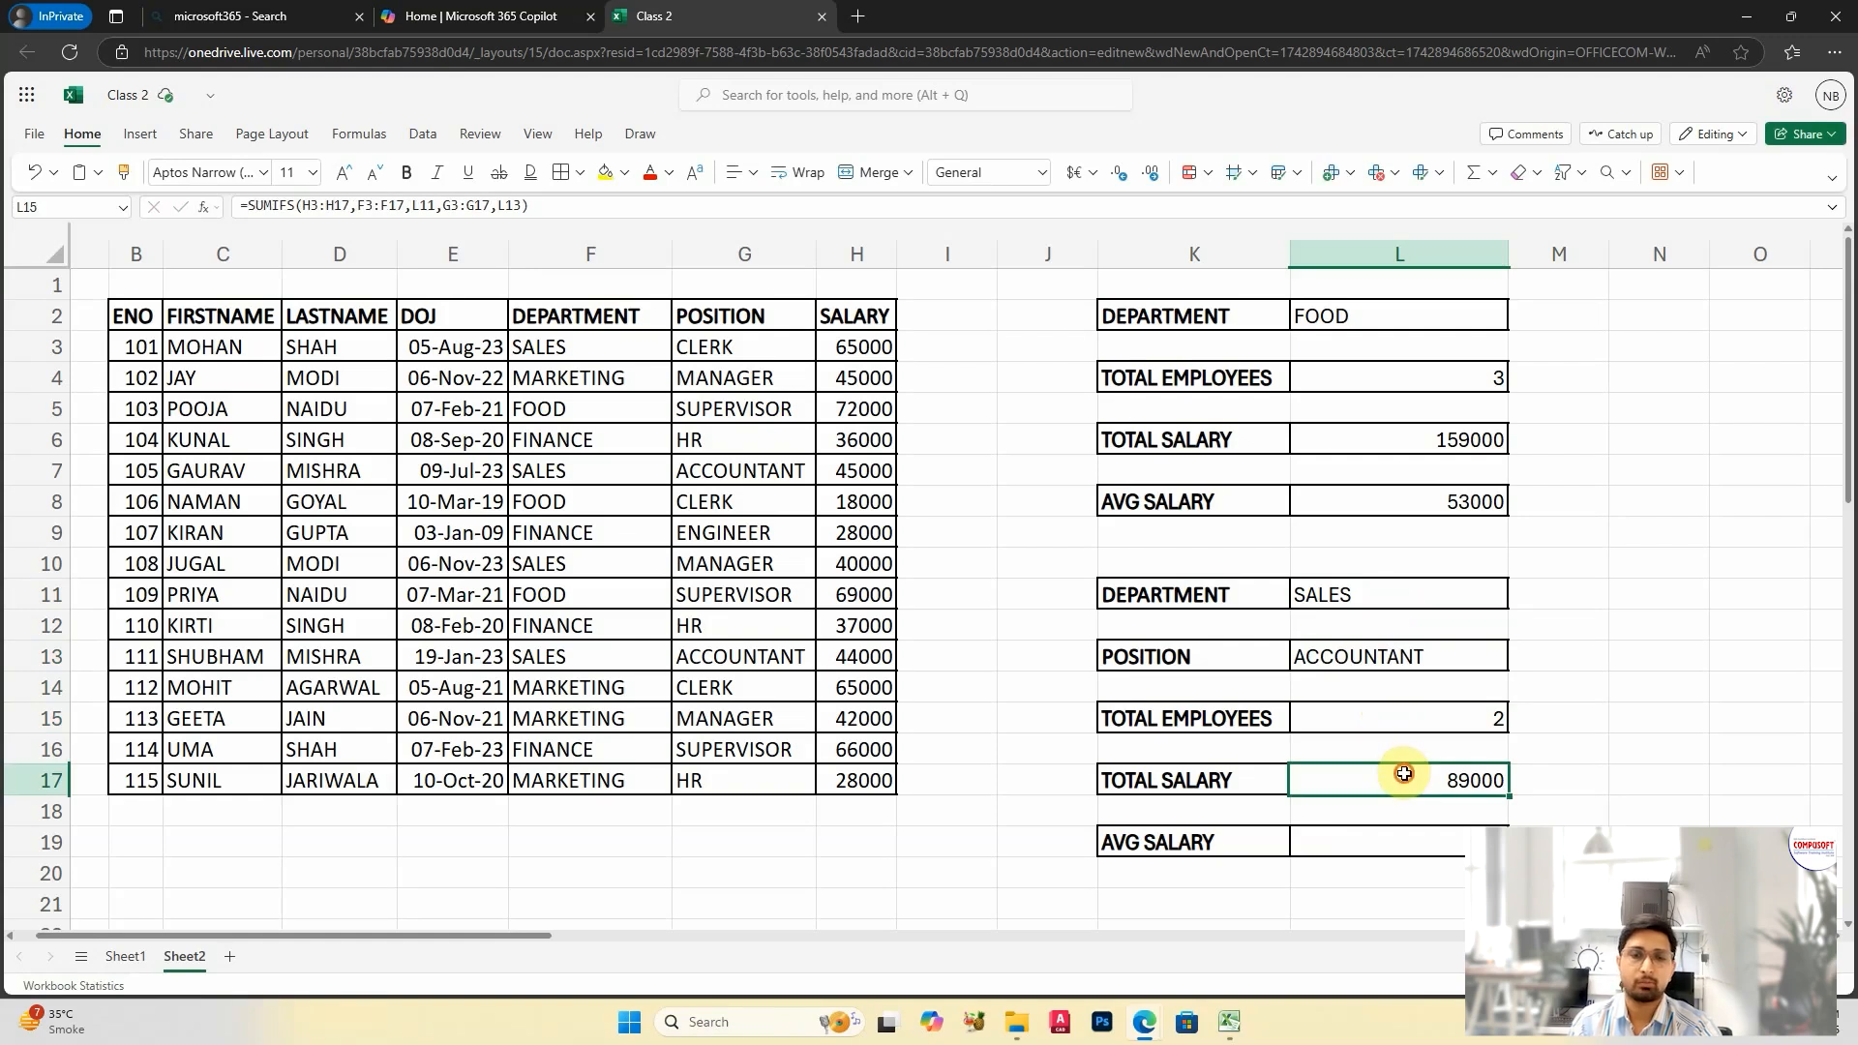
Step: Calculate the average salary for both criteria in L19 with =AVERAGEIFS(H3:H17,F3:F17,L11,G3:G17,L13)
click(1429, 847)
text(=AVERAGEIFS()
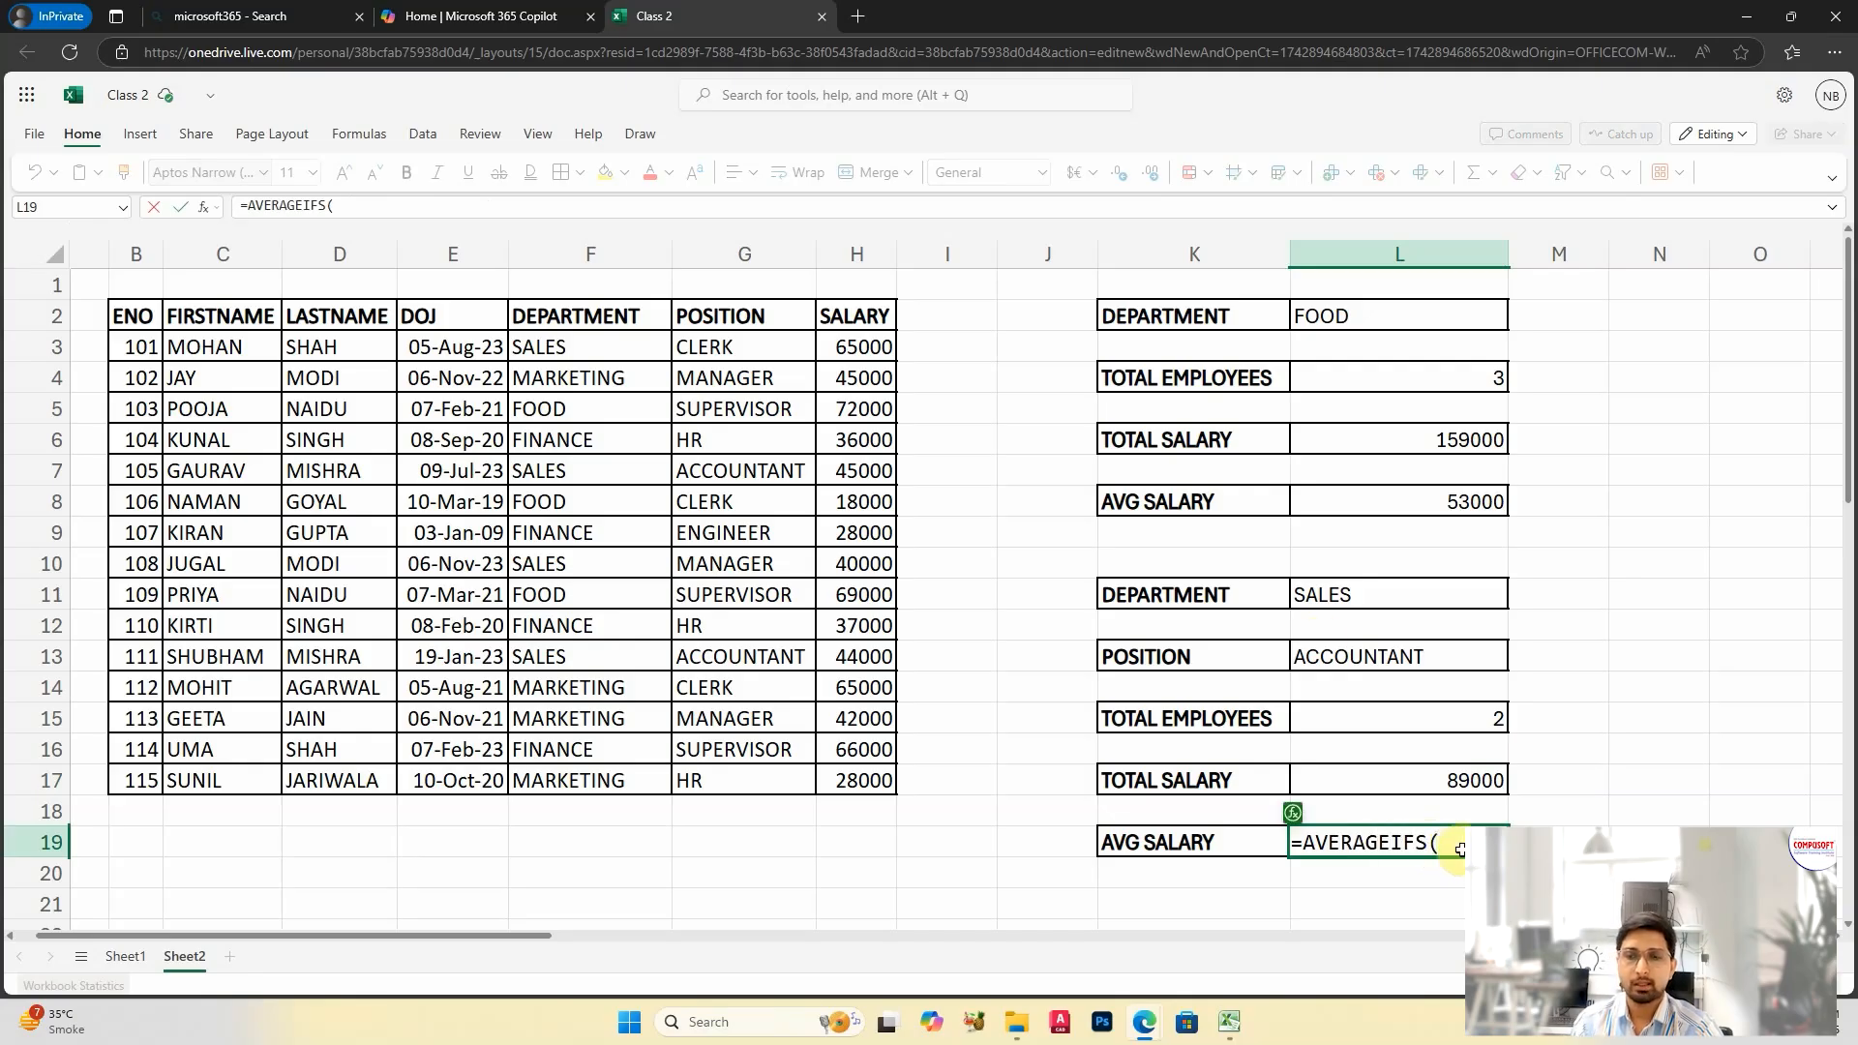
drag(862, 347, 868, 774)
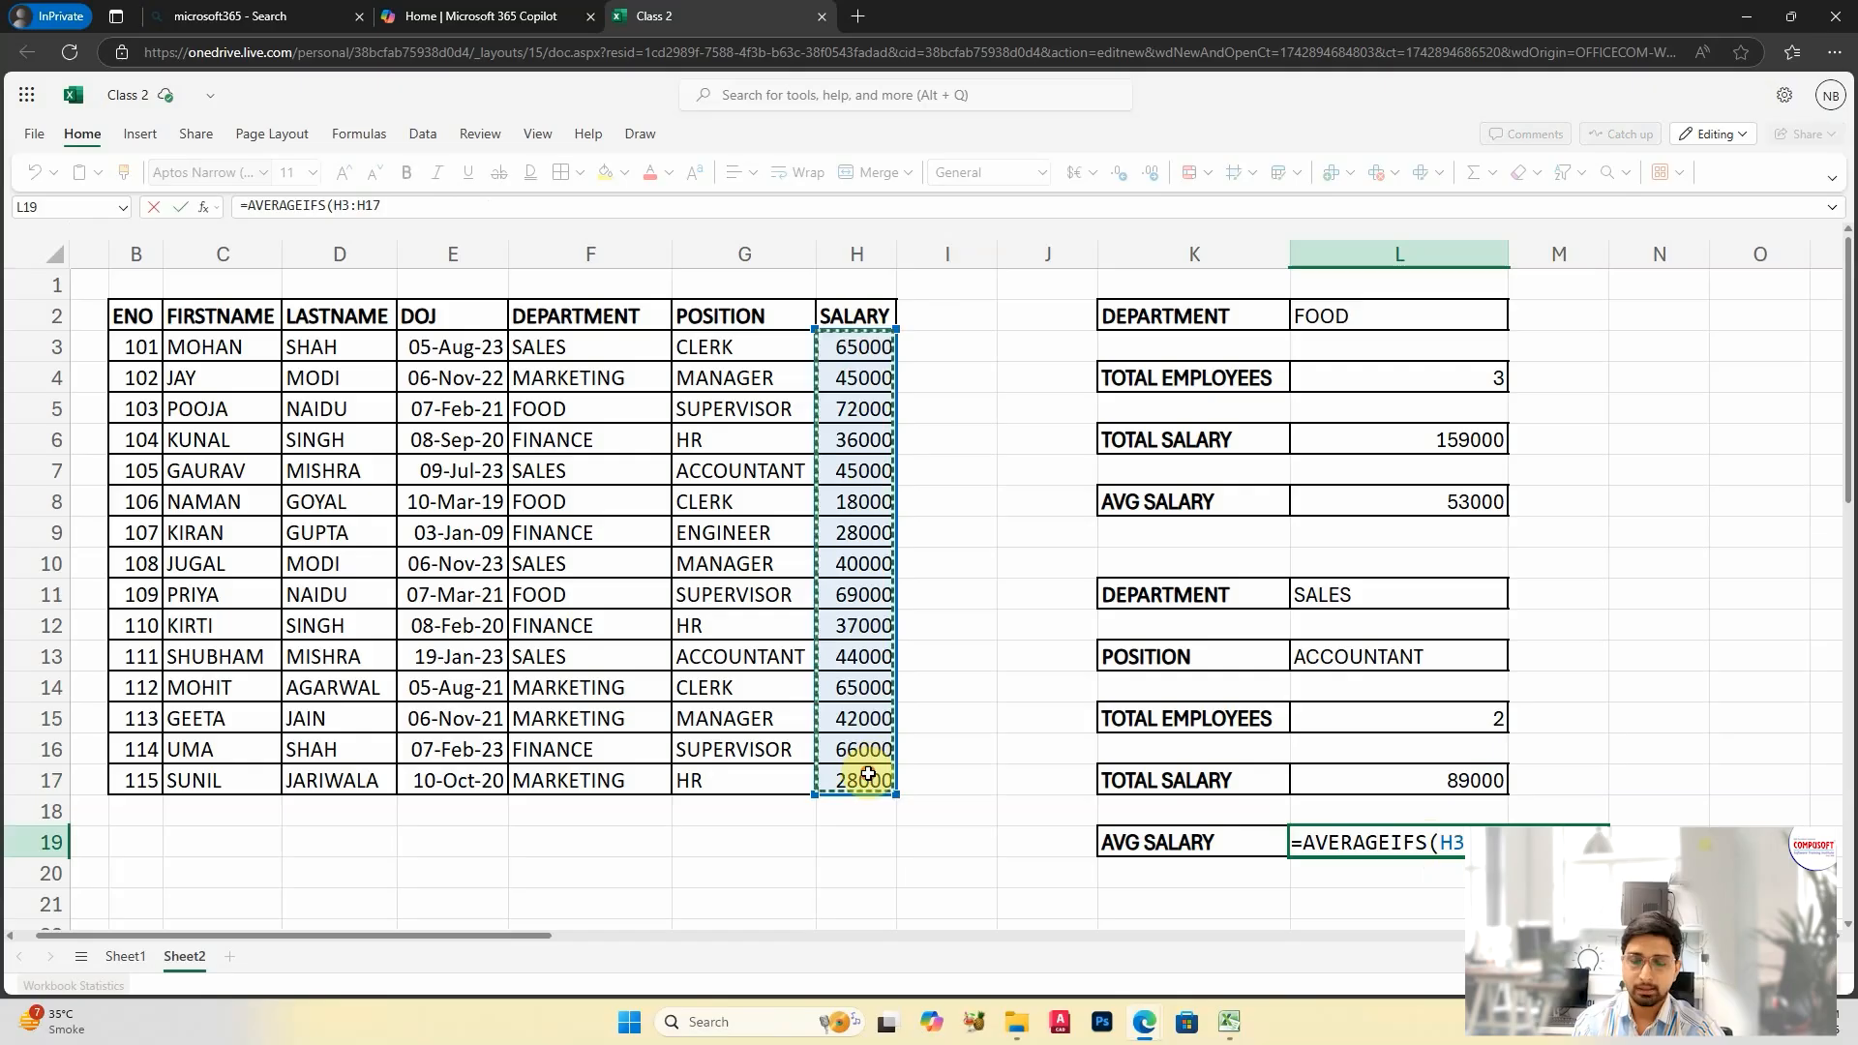
text(,)
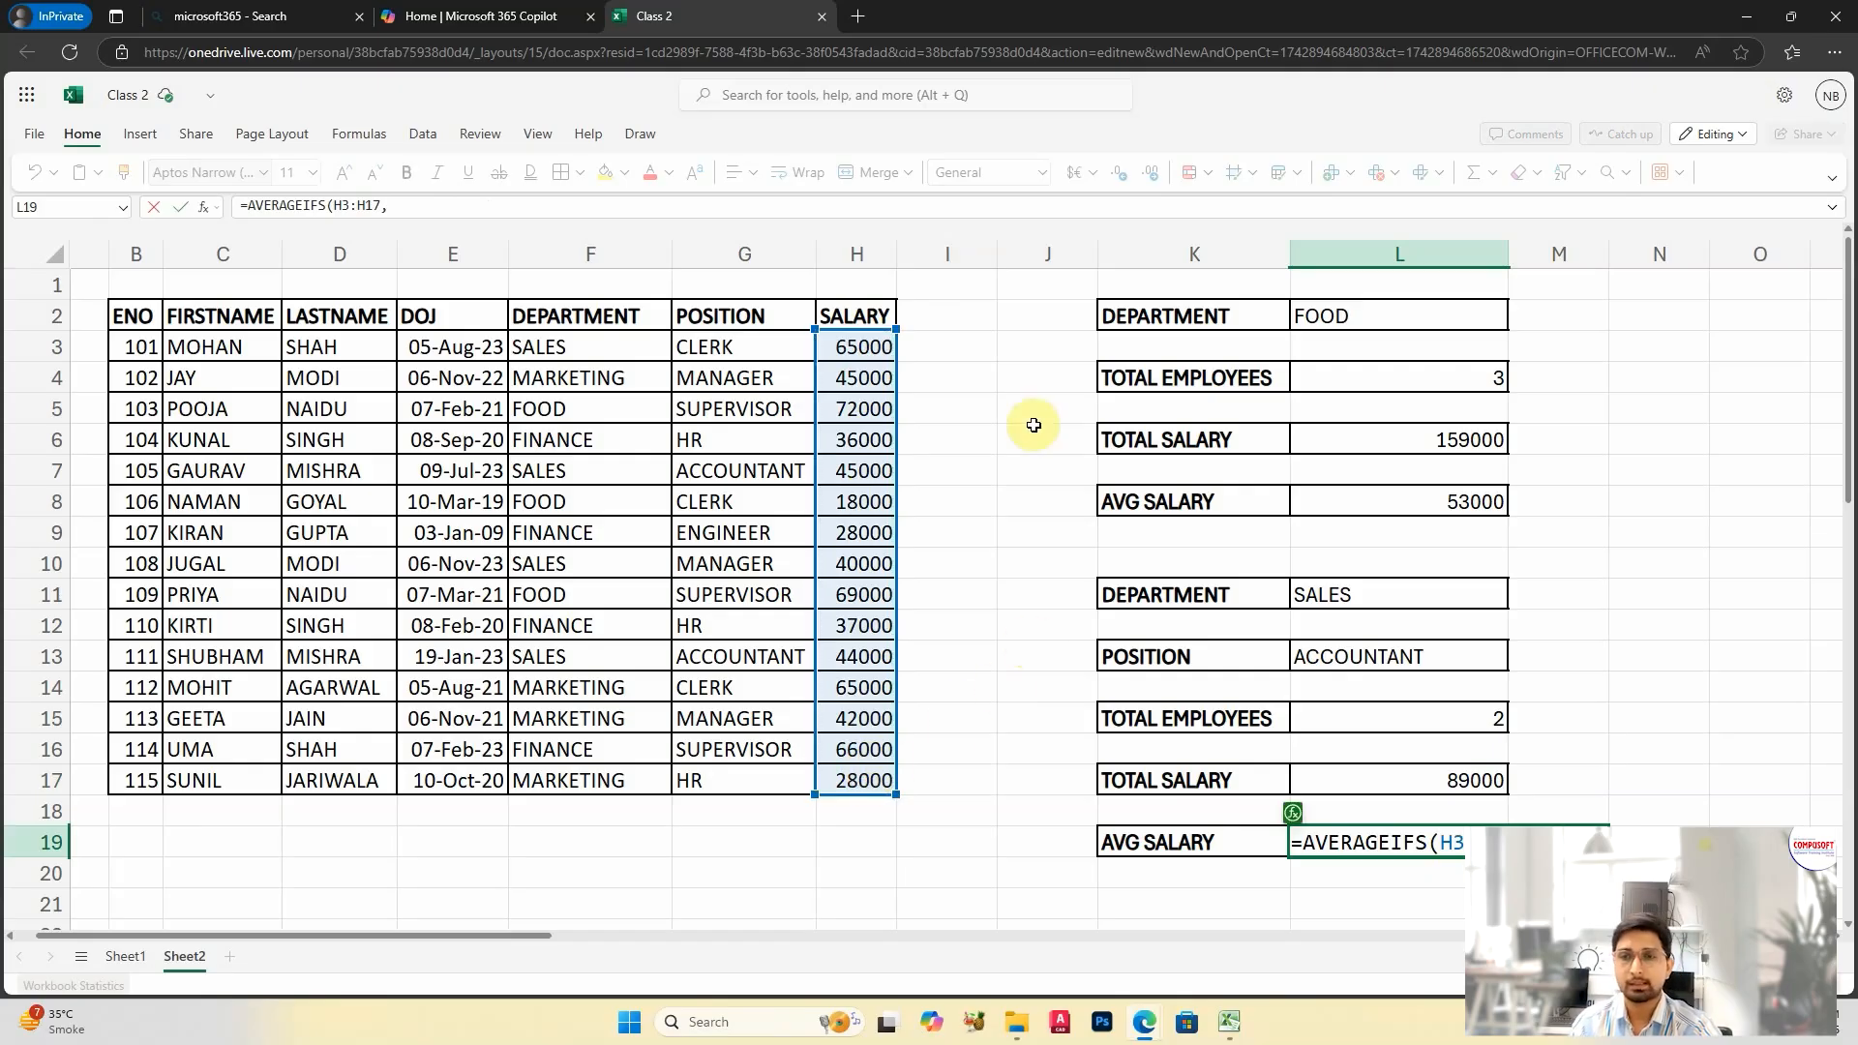
drag(612, 348, 644, 773)
text(,)
click(1399, 597)
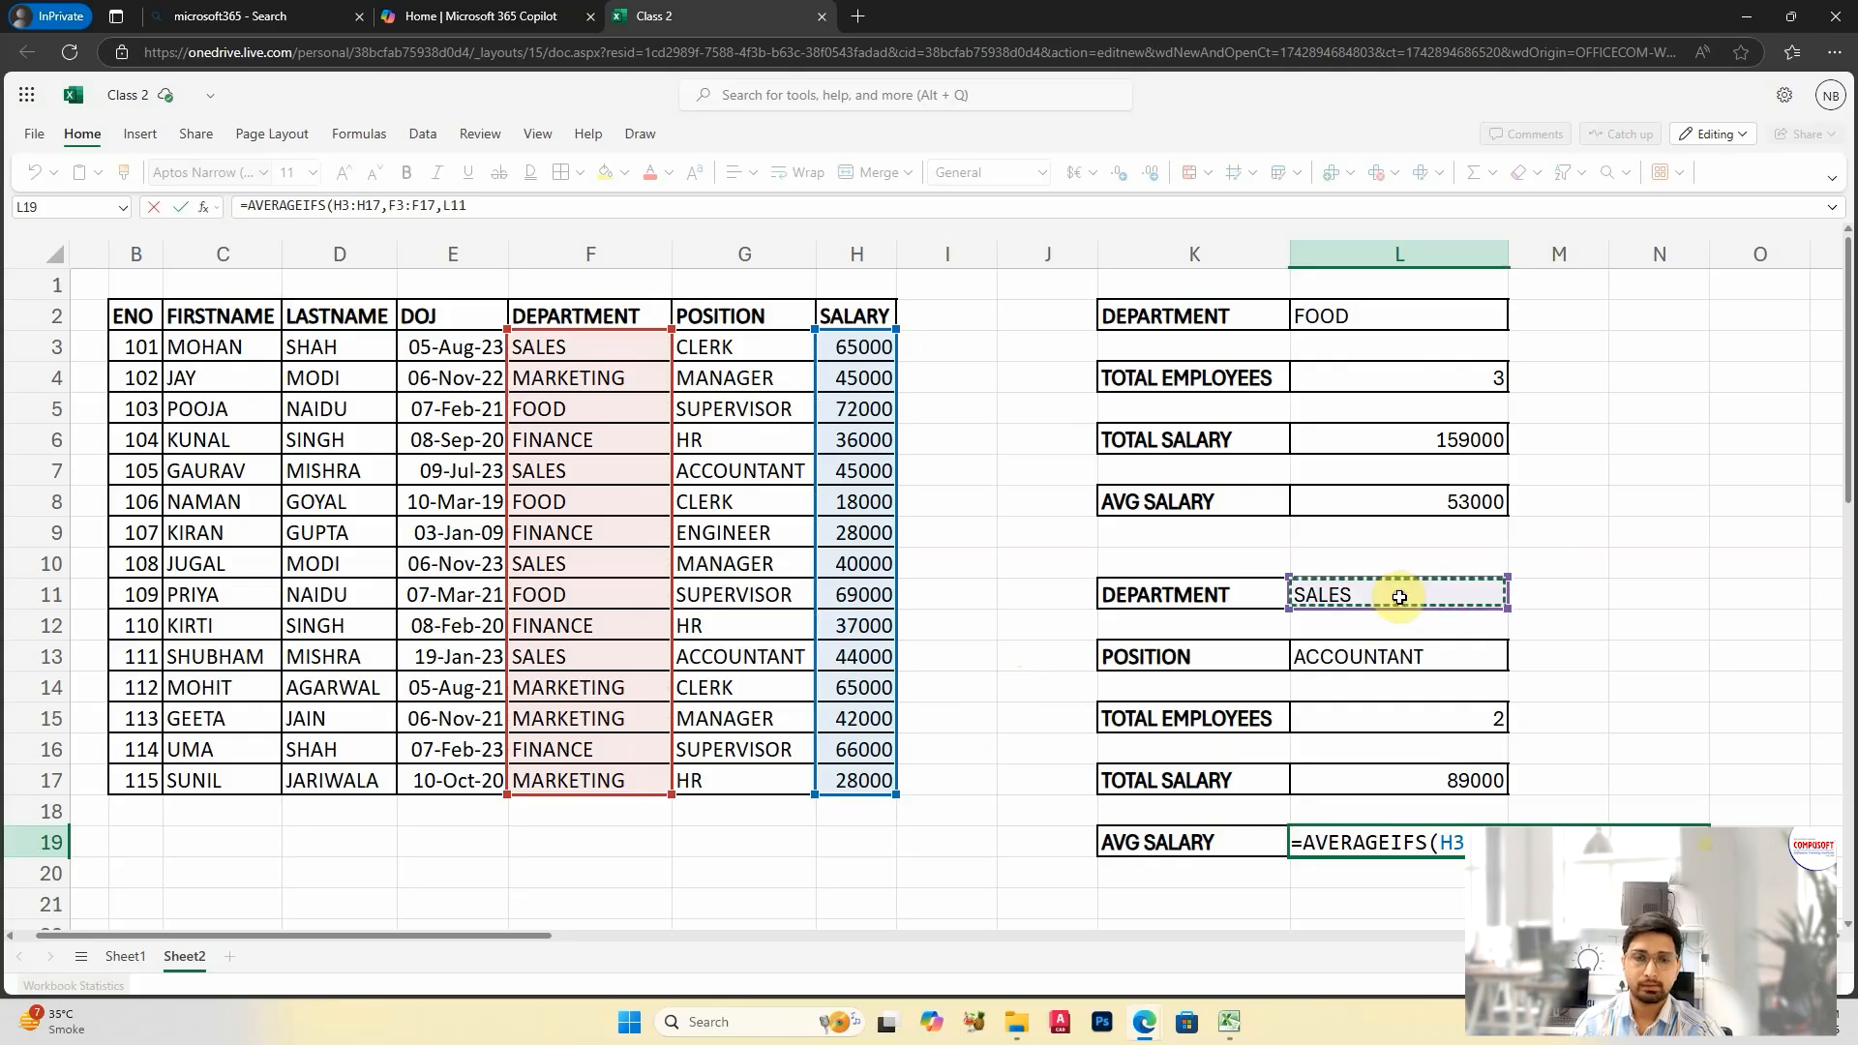
text(,)
drag(701, 348, 769, 785)
text(,)
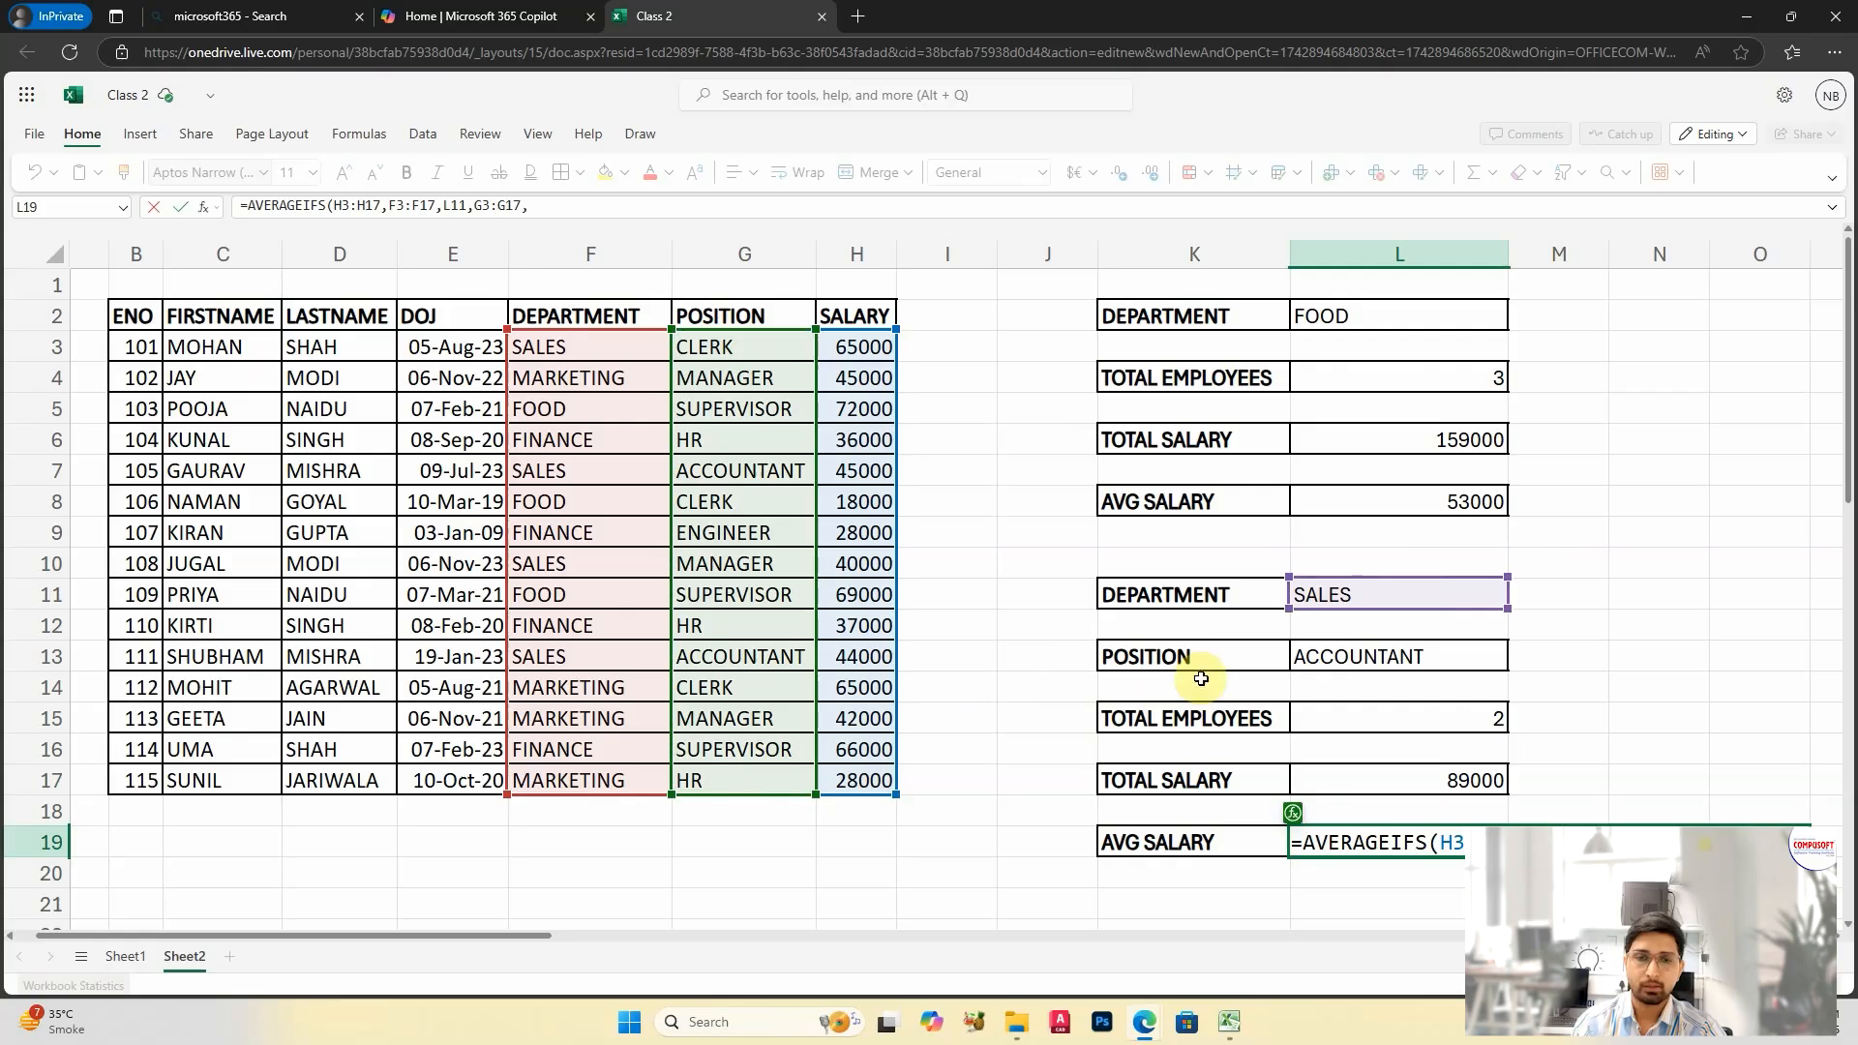
click(1437, 667)
text())
key(Return)
click(1541, 807)
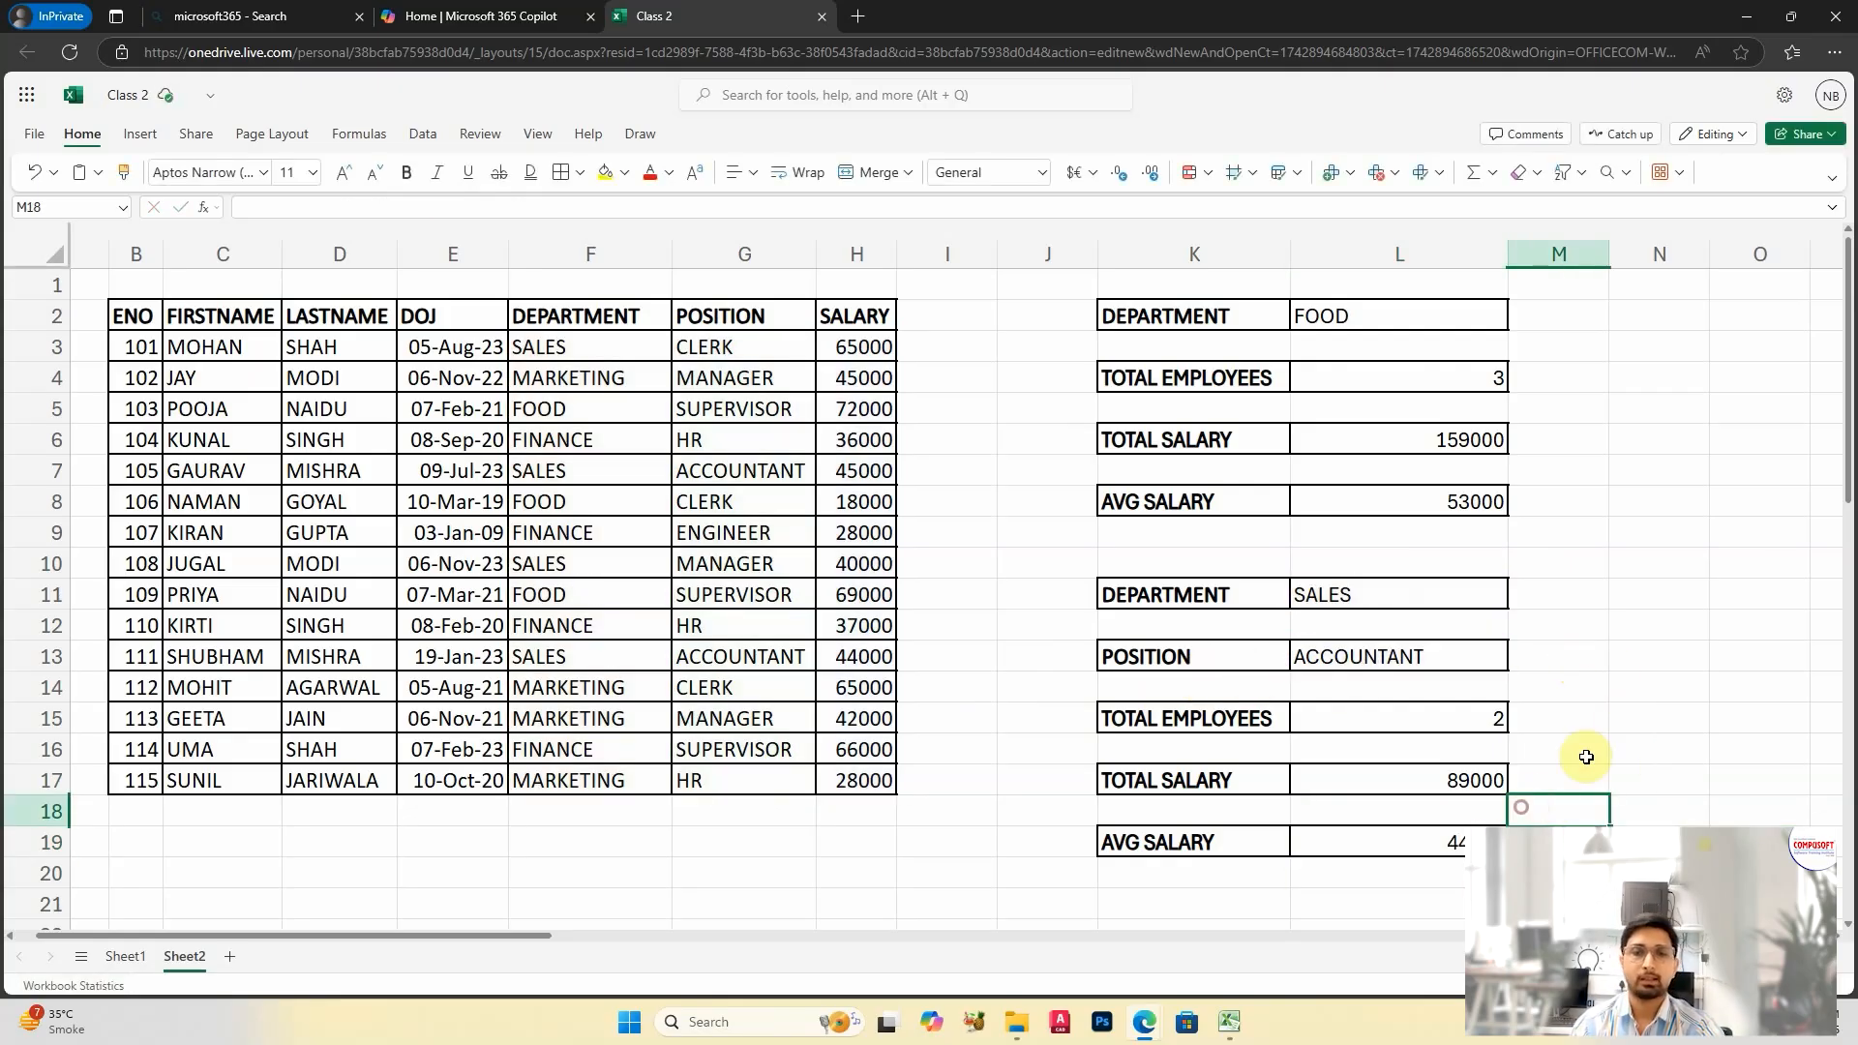